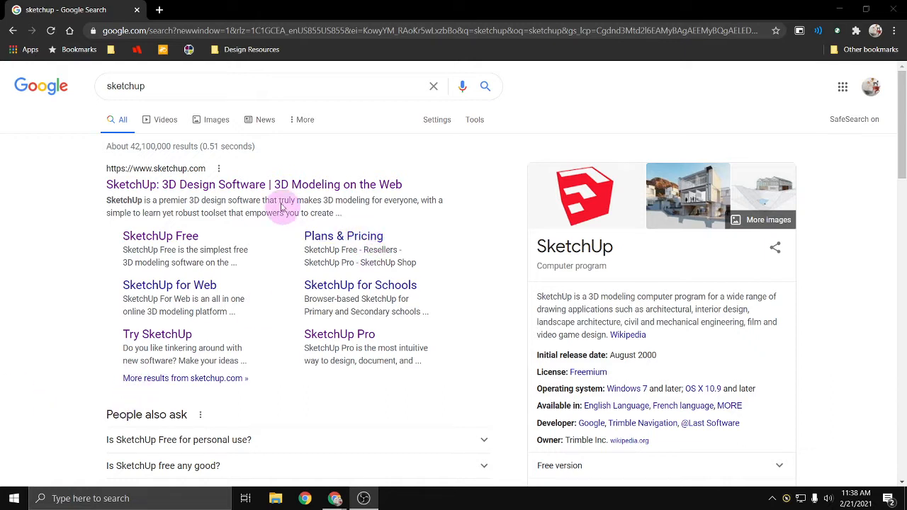
- Open the SketchUp website from the search results and go to its Try SketchUp page
middle_click(262, 184)
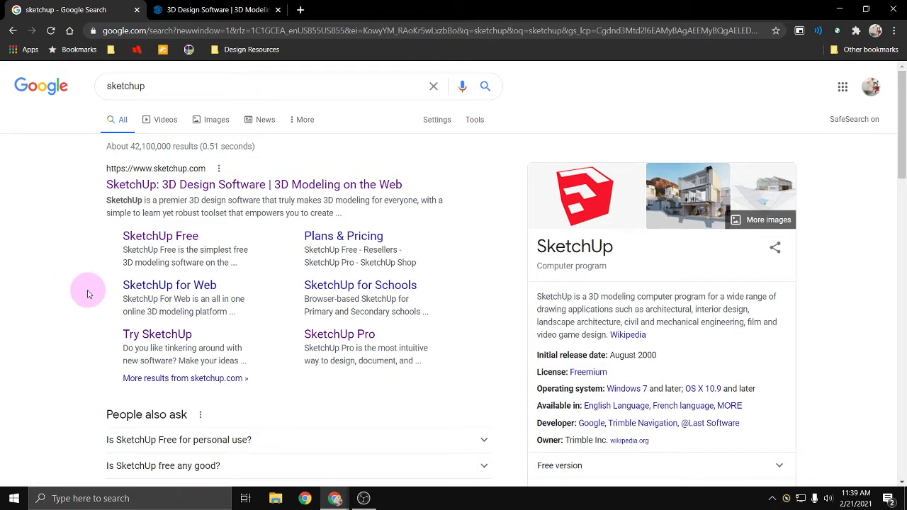
left_click(196, 12)
left_click(220, 108)
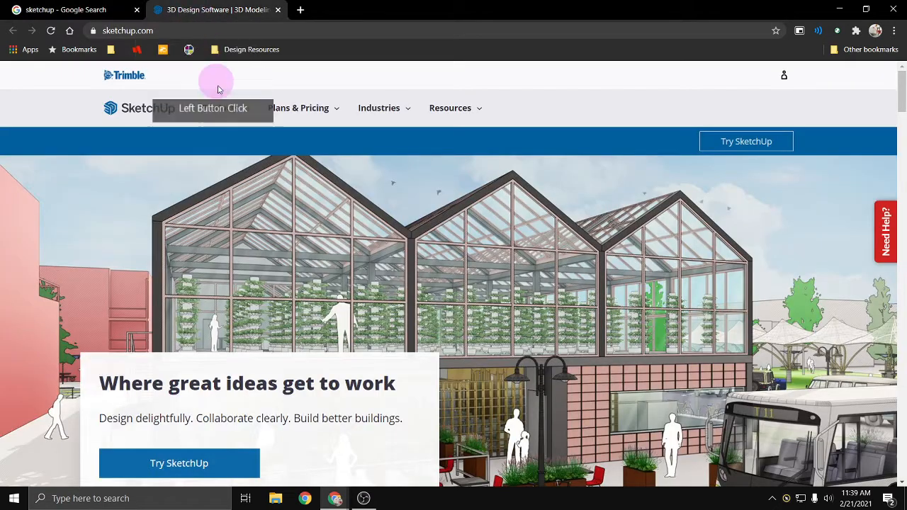
scroll(130, 226, "down", 1)
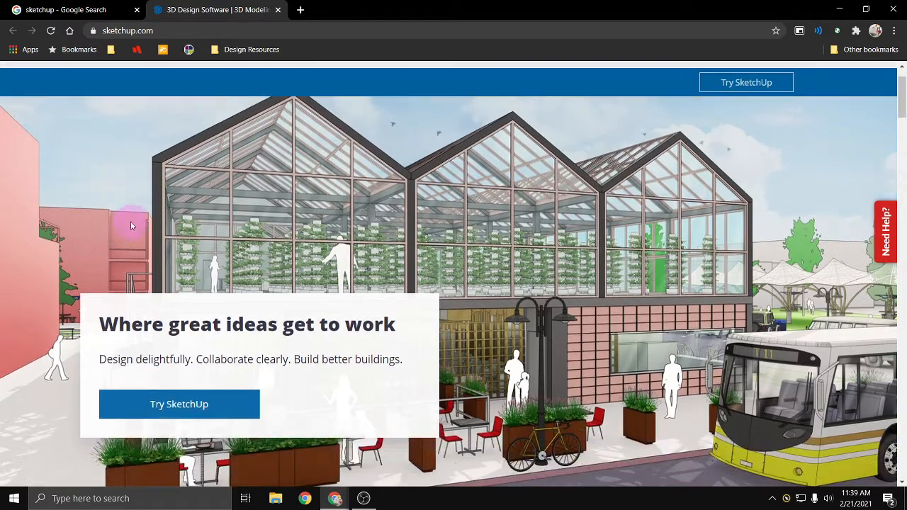
scroll(150, 230, "down", 1)
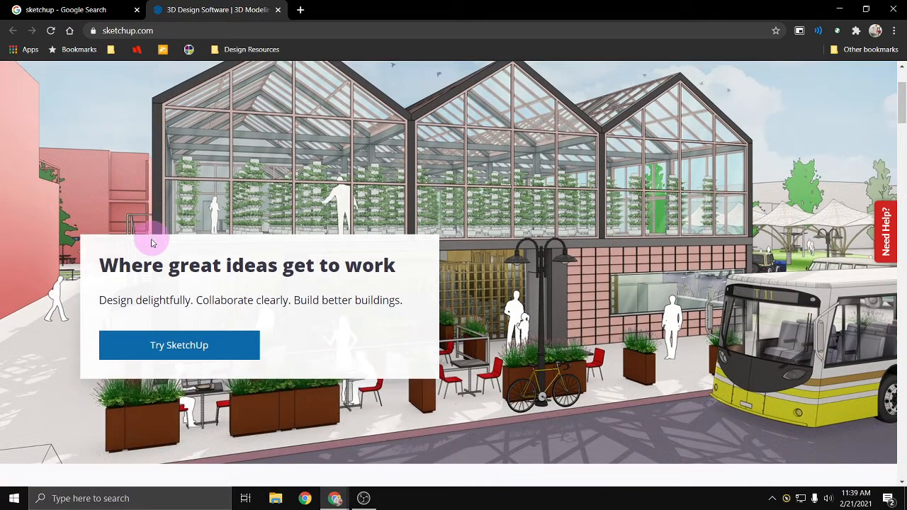
left_click(184, 351)
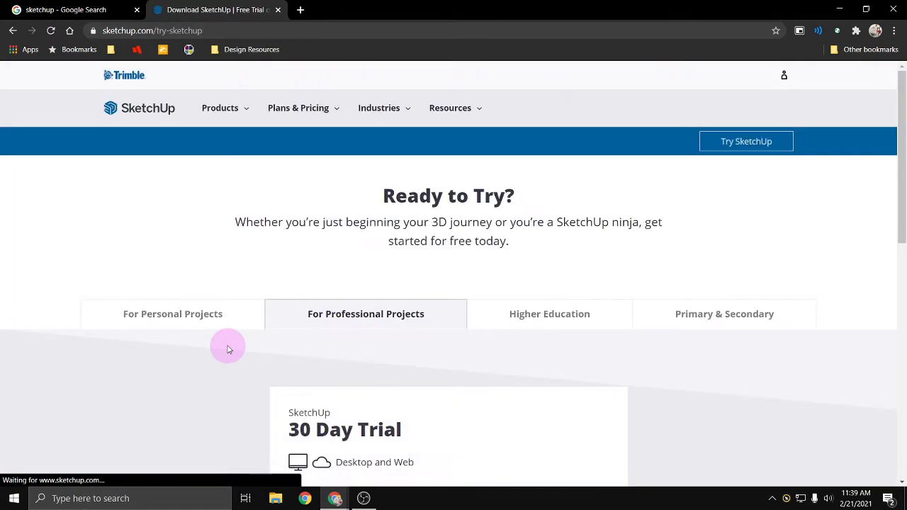
- Choose the Higher Education option and start the SketchUp 30 Day Trial sign-up
scroll(269, 287, "down", 3)
scroll(304, 287, "up", 3)
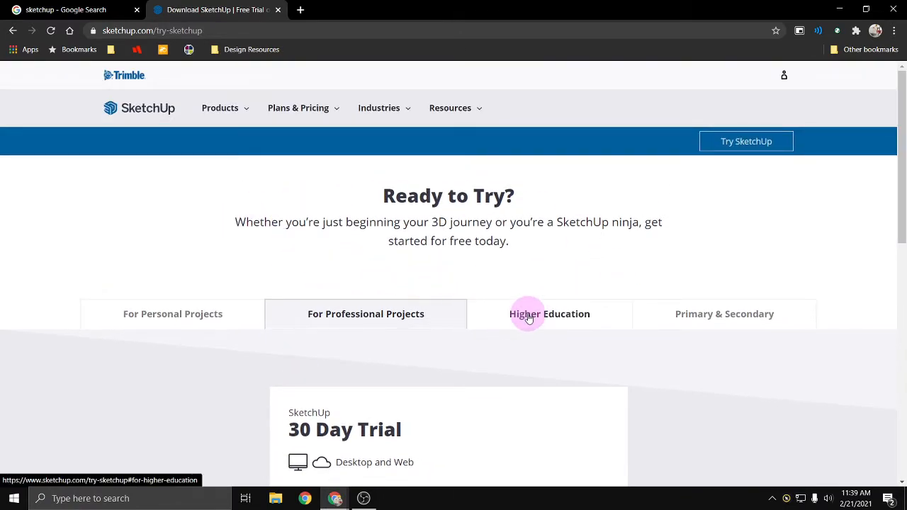
scroll(532, 298, "down", 1)
left_click(535, 272)
scroll(532, 263, "down", 3)
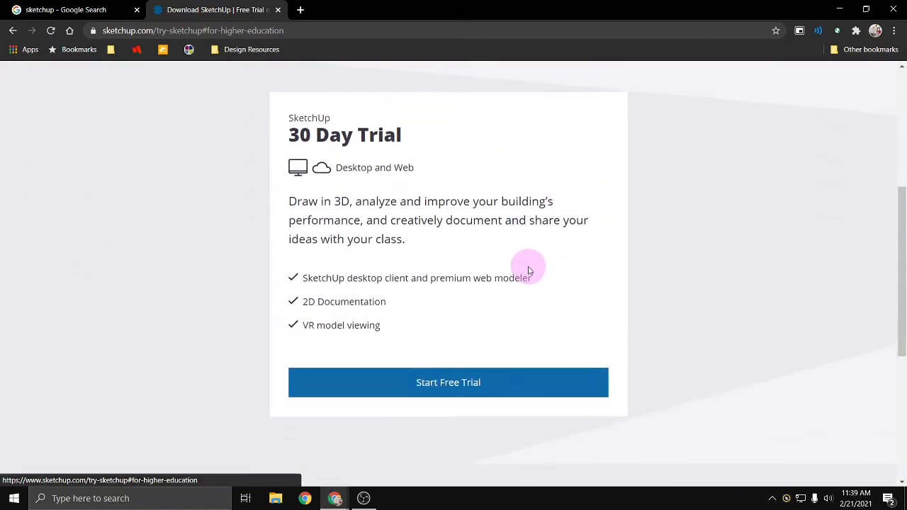
left_click(480, 387)
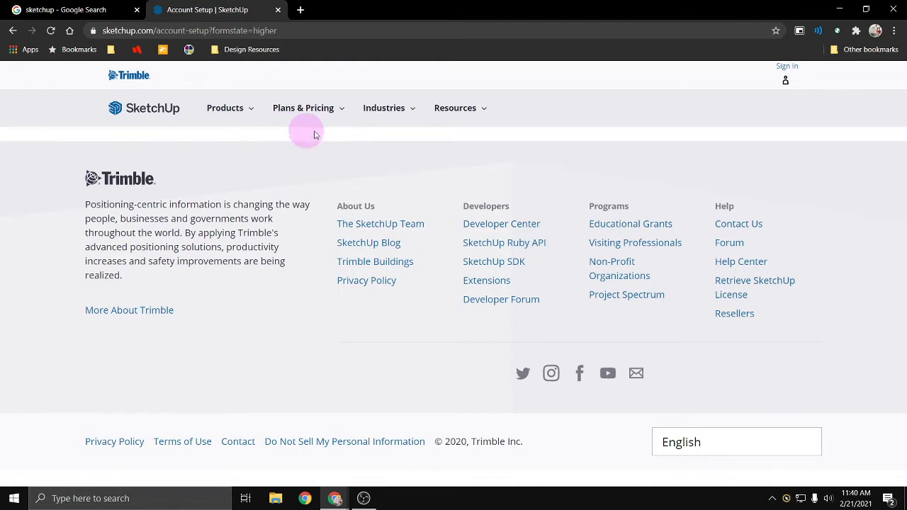
- Search Google for "sketchup older versions" and open the SketchUp Help page on downloading older versions
left_click(95, 12)
left_click(167, 85)
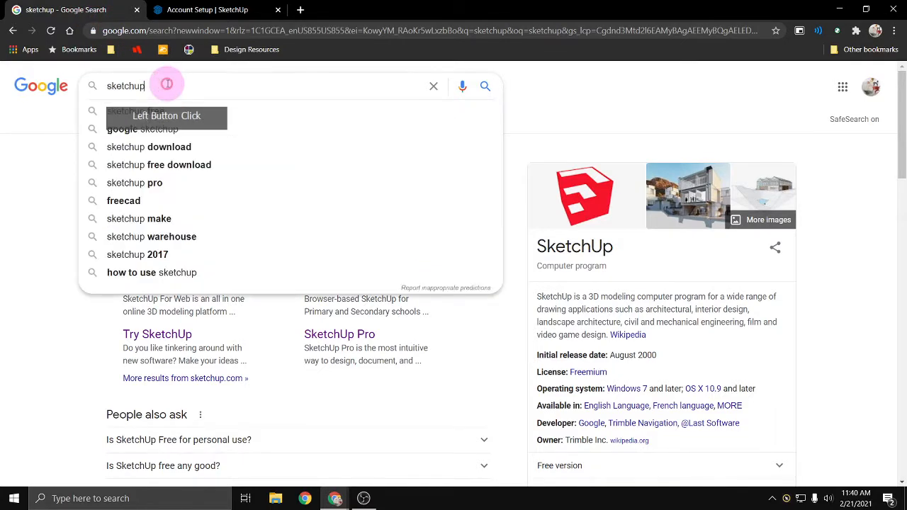
type("older")
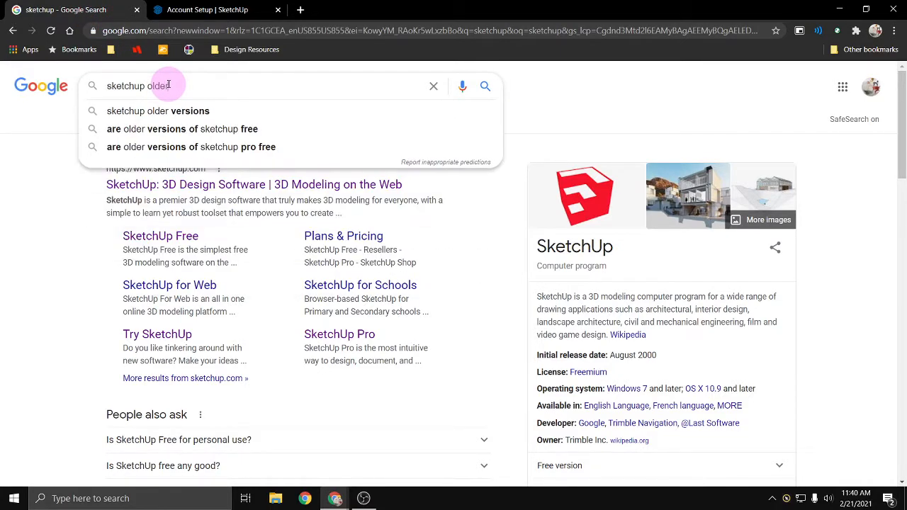
key("Down")
key("Return")
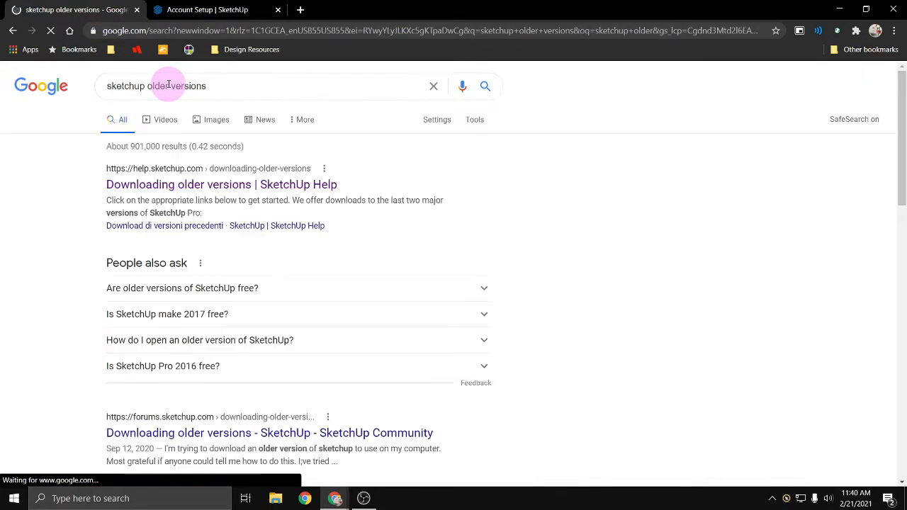
left_click(204, 188)
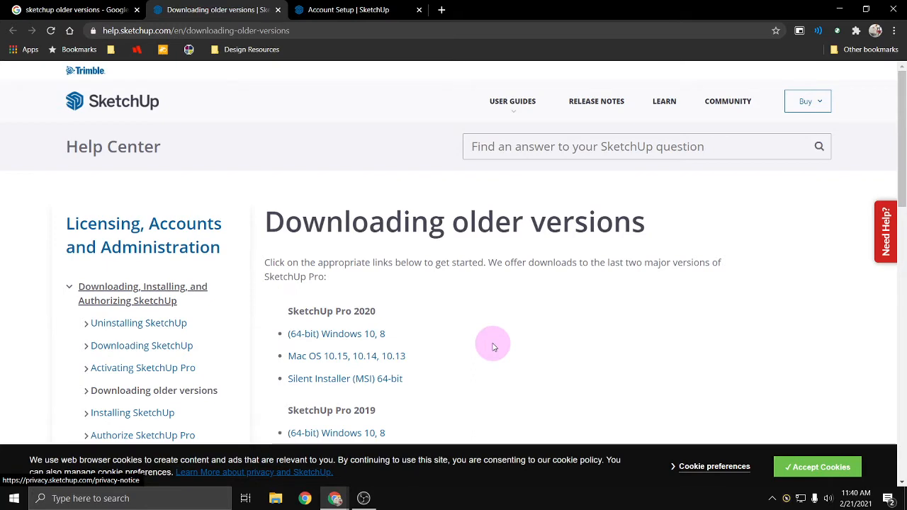
- Download the 64-bit Windows 10, 8, 7 installer for SketchUp Make 2017
scroll(473, 324, "down", 3)
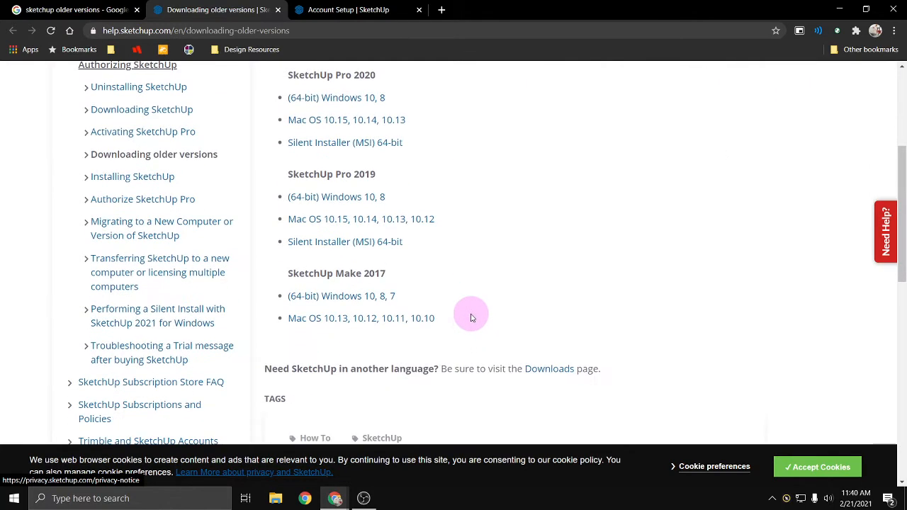
scroll(470, 323, "up", 1)
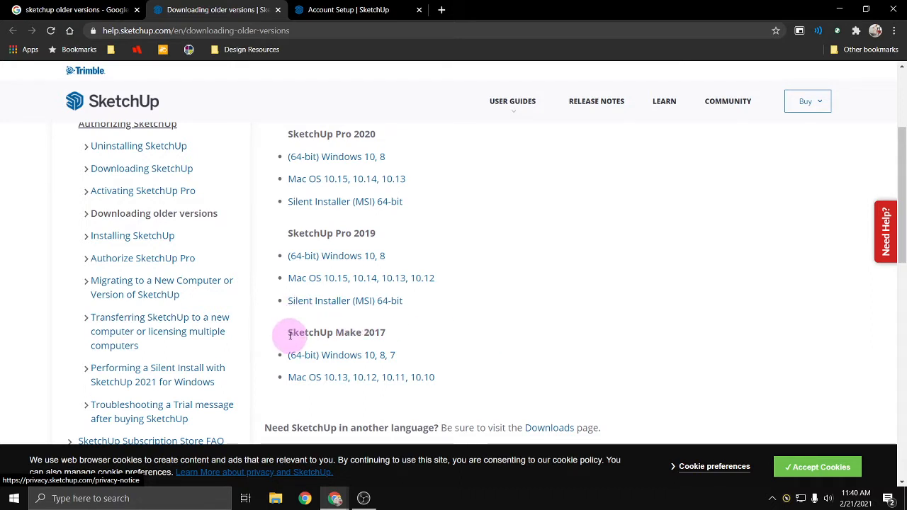
mouse_move(288, 338)
left_mouse_down()
mouse_move(403, 334)
mouse_move(693, 395)
left_mouse_up()
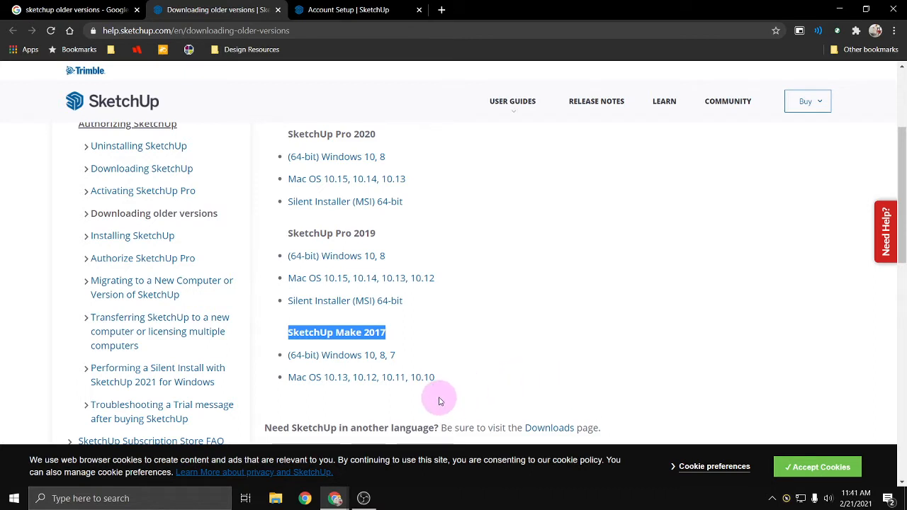
left_click(356, 359)
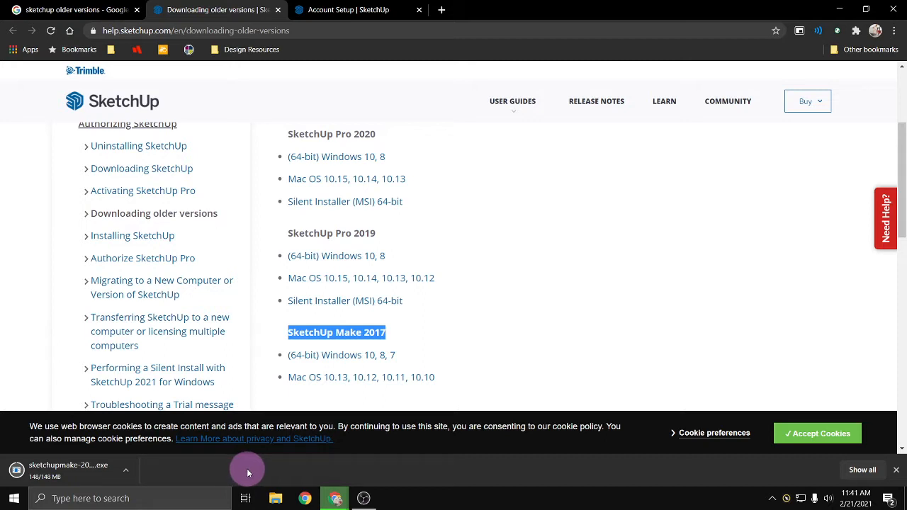
- Find SketchUp for Web with a new-tab search for "sketchup web" and start modeling in the web app
left_click(441, 11)
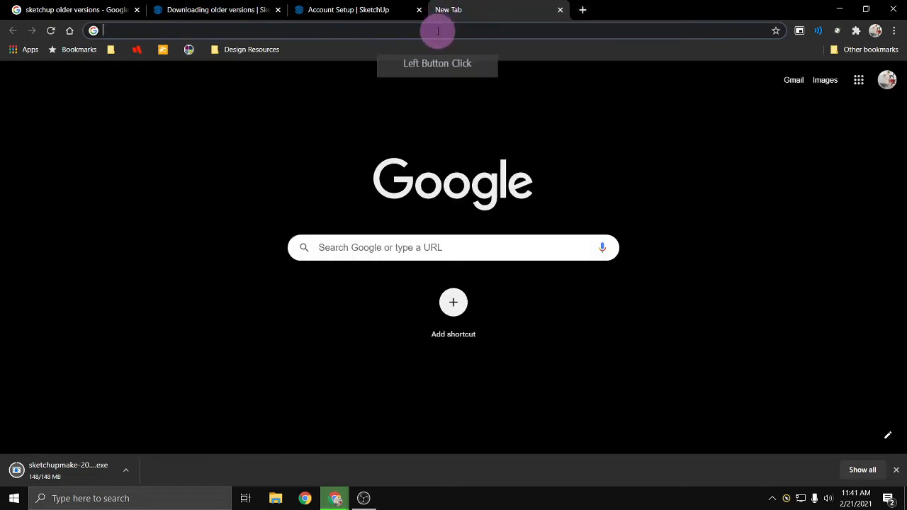
type("sketch")
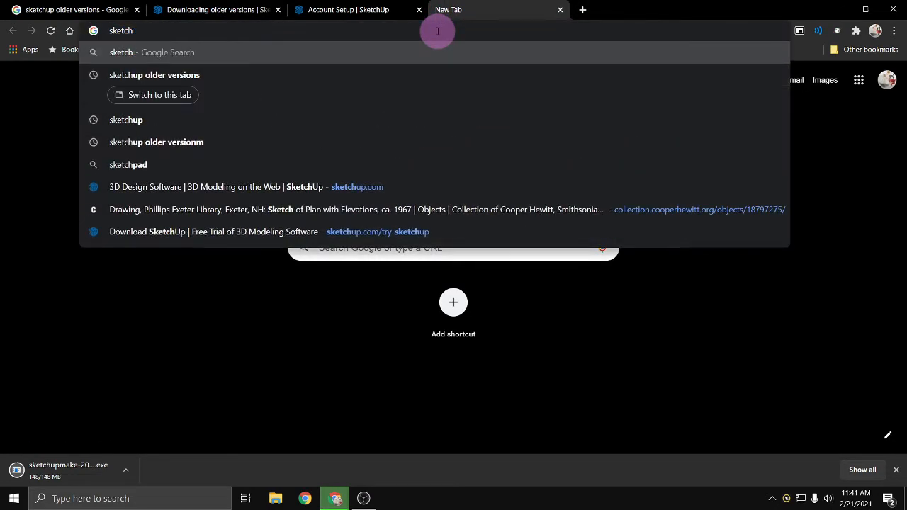
type("up web")
key("Return")
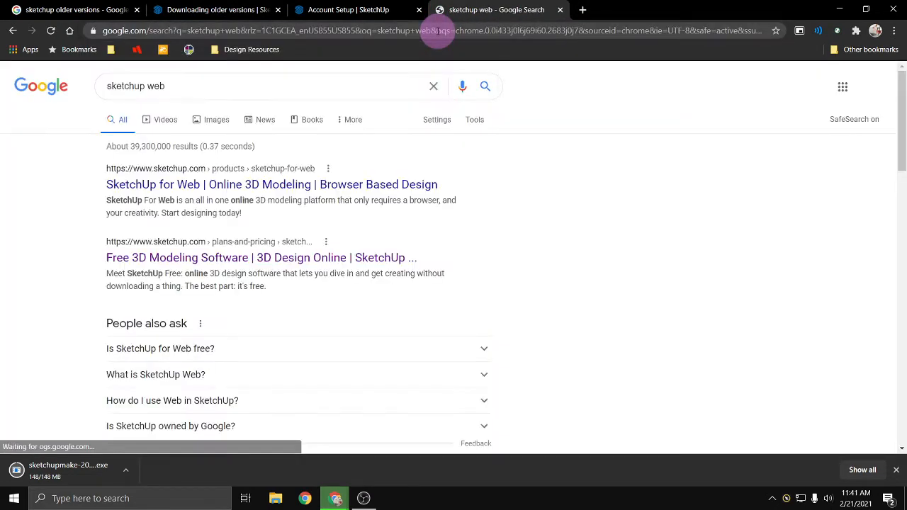
left_click(193, 185)
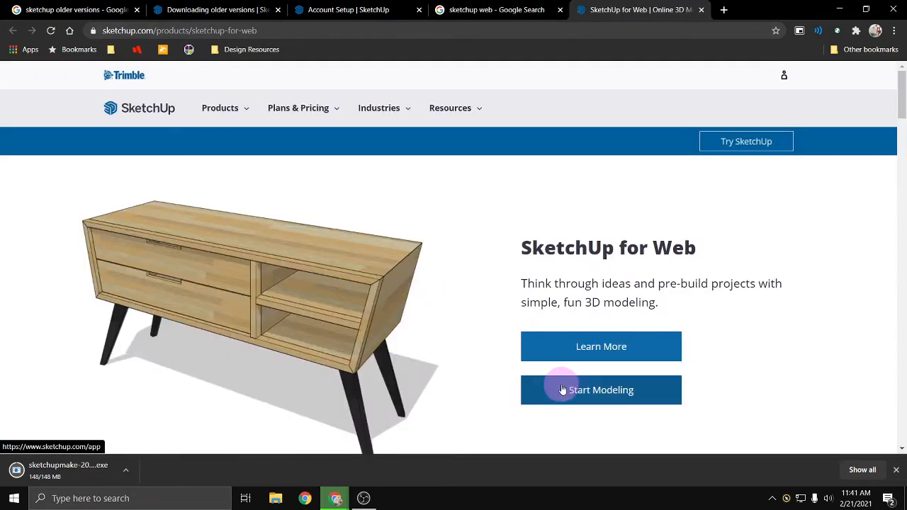
left_click(563, 389)
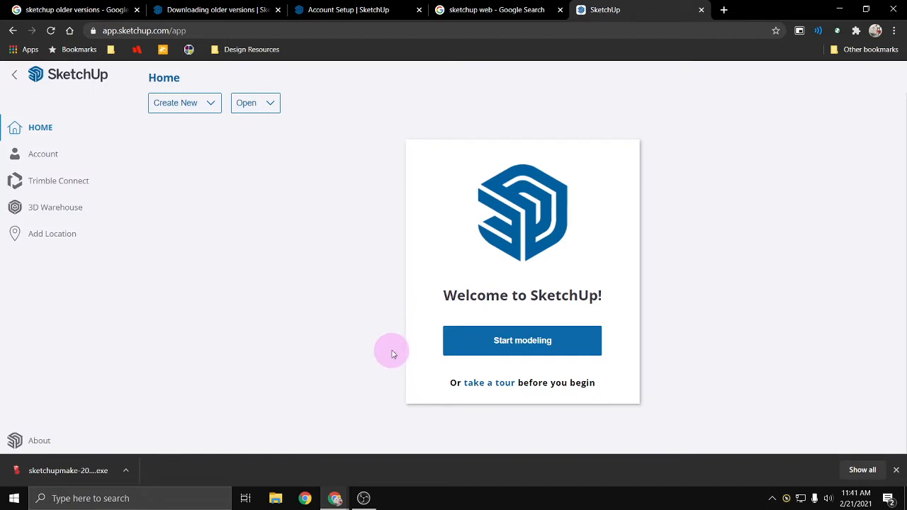
left_click(489, 352)
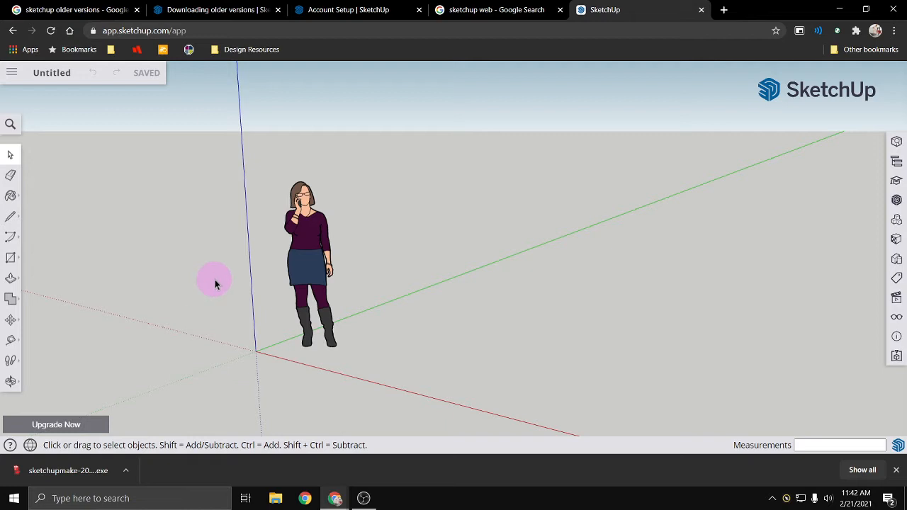
- Open udesk.appstate.edu in a new tab and go to the uDesk login
left_click(727, 12)
type("udesk.appstate.edu")
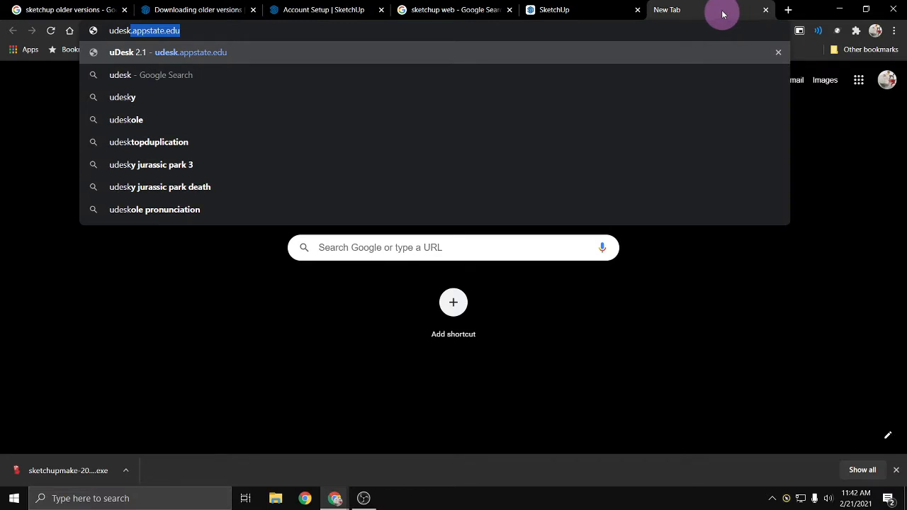
left_click(383, 53)
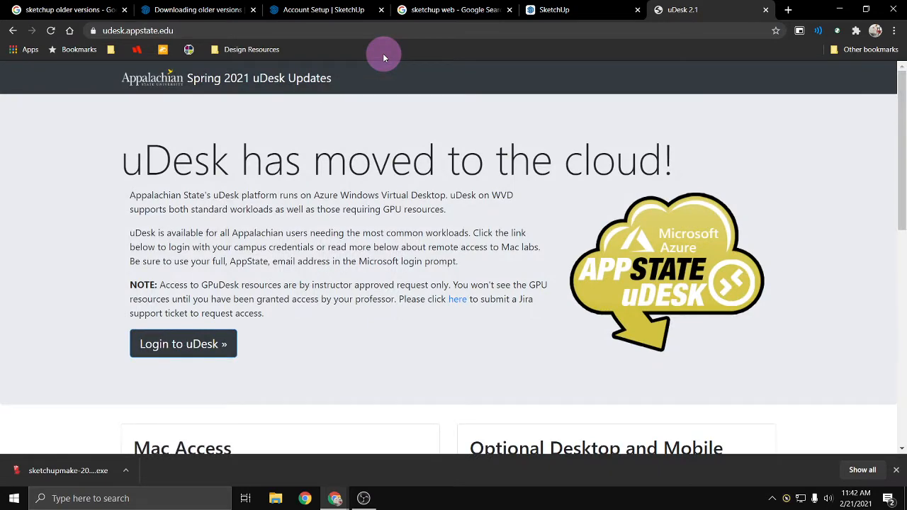
scroll(365, 221, "down", 2)
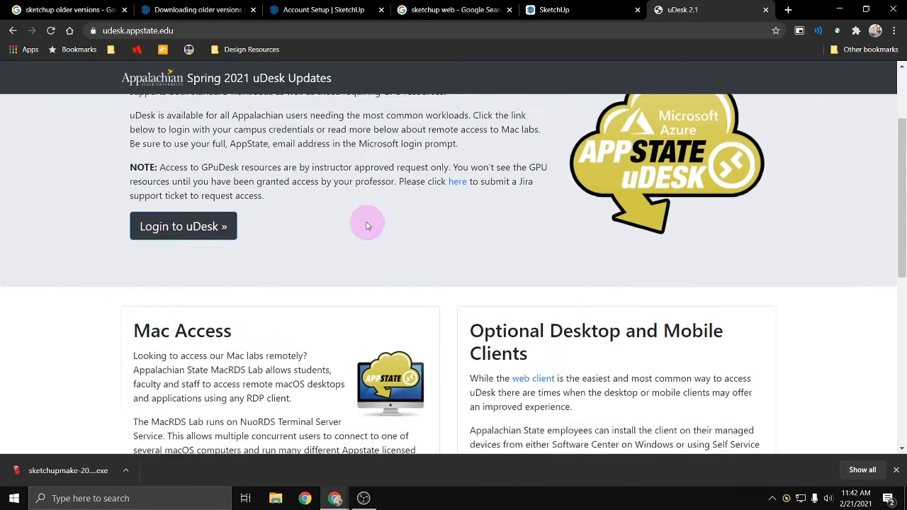
scroll(354, 223, "up", 1)
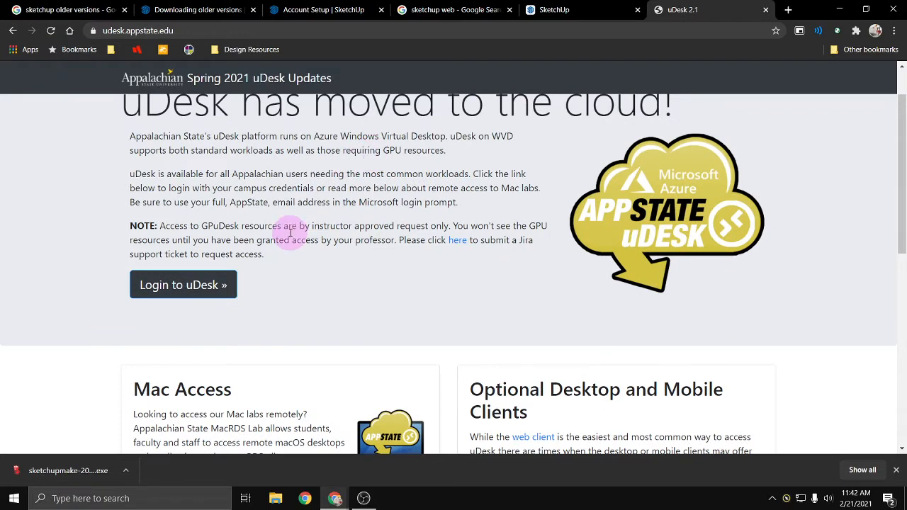
left_click(203, 345)
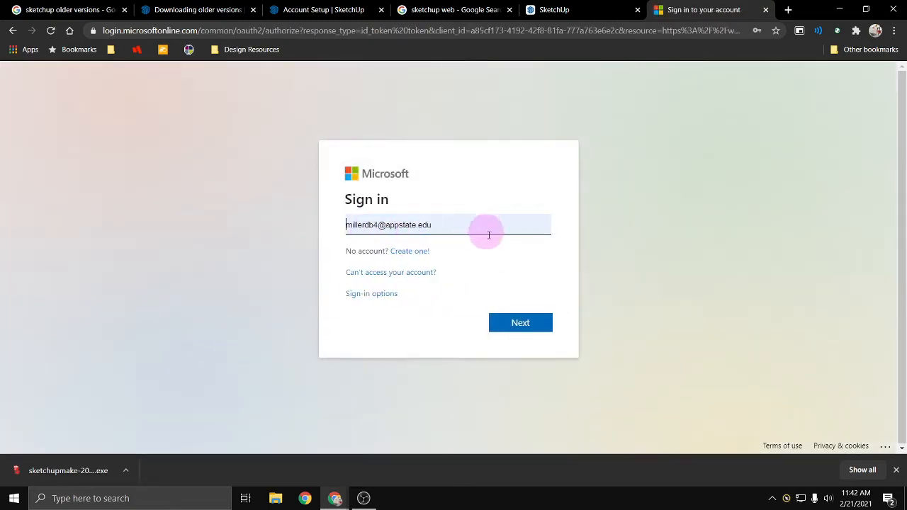
- Sign in with the prefilled Microsoft account and stay signed in, with "Don't show this again" enabled
left_click(520, 324)
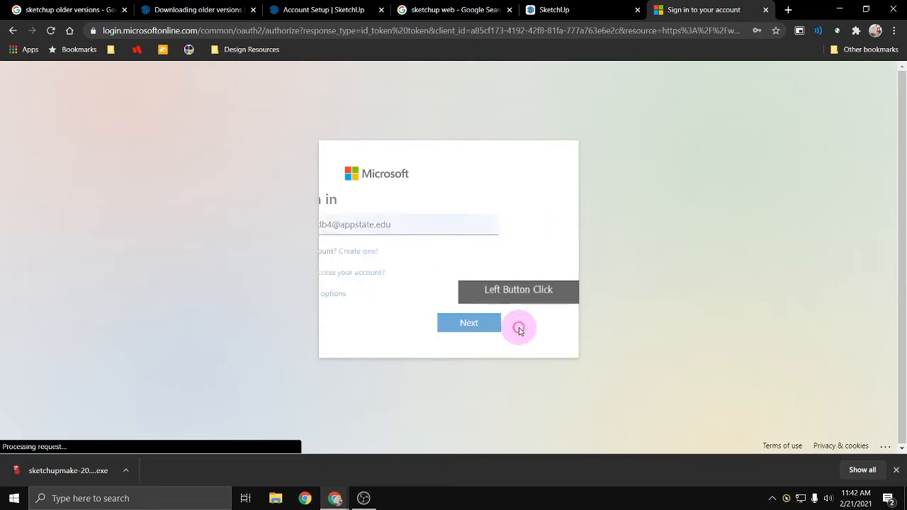
left_click(524, 316)
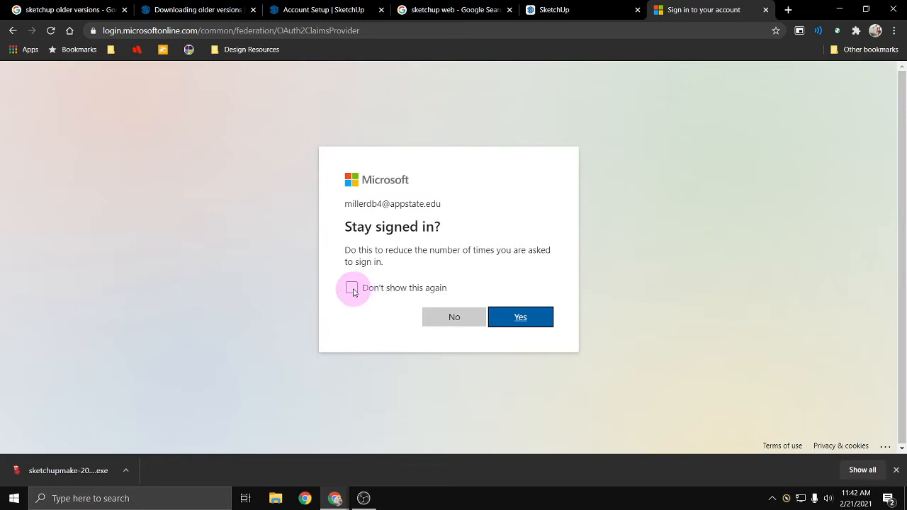
left_click(352, 288)
left_click(528, 324)
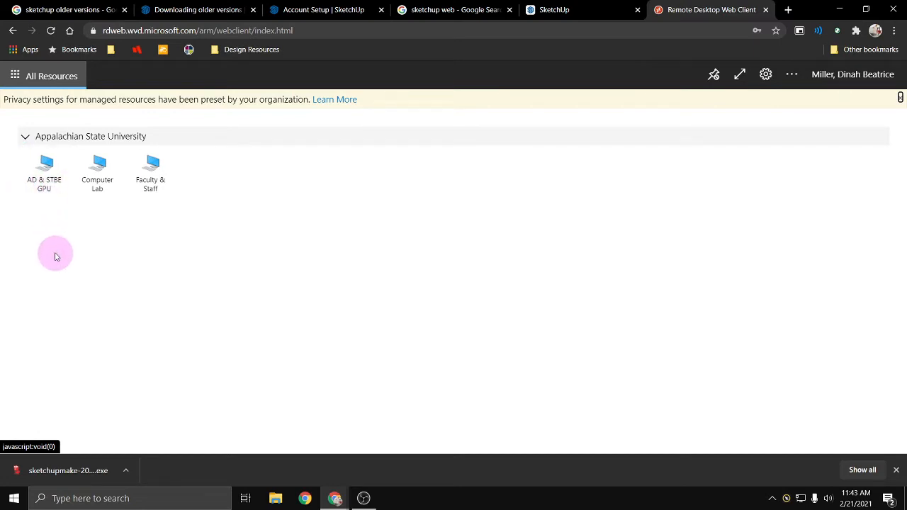
- Try to connect to the AD & STBE GPU desktop, allowing clipboard, printer and microphone access and submitting the account password
left_click(43, 188)
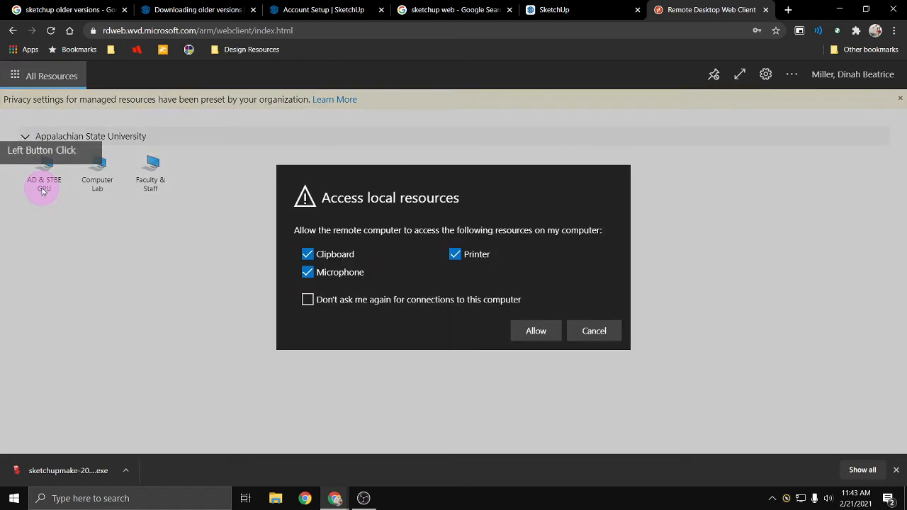
left_click(543, 337)
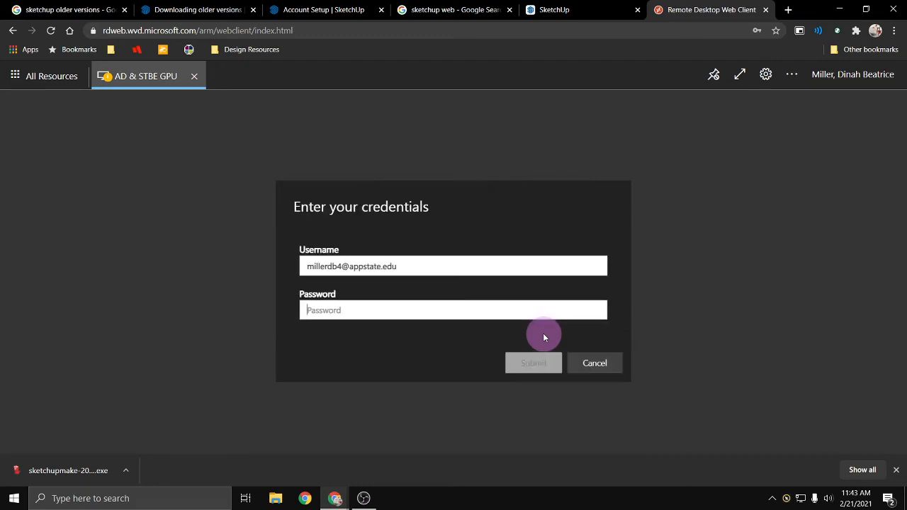
type("•")
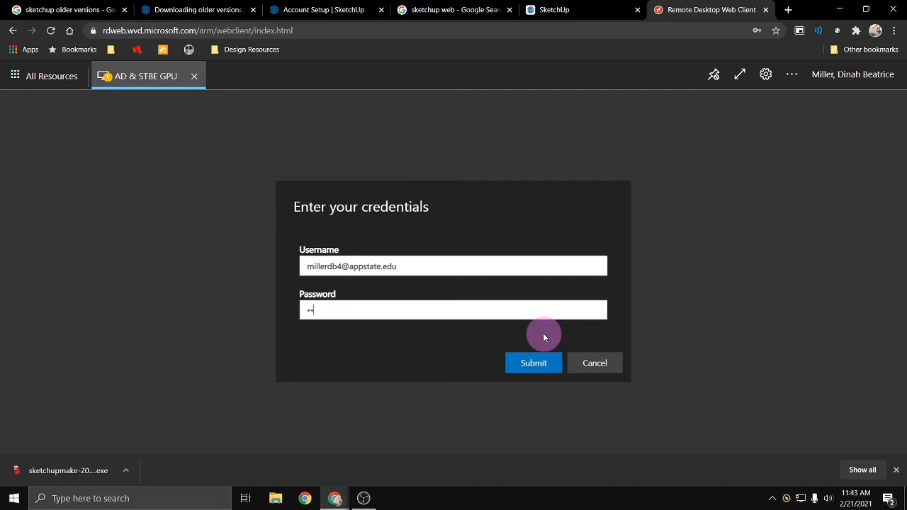
type("•••••••")
key("Return")
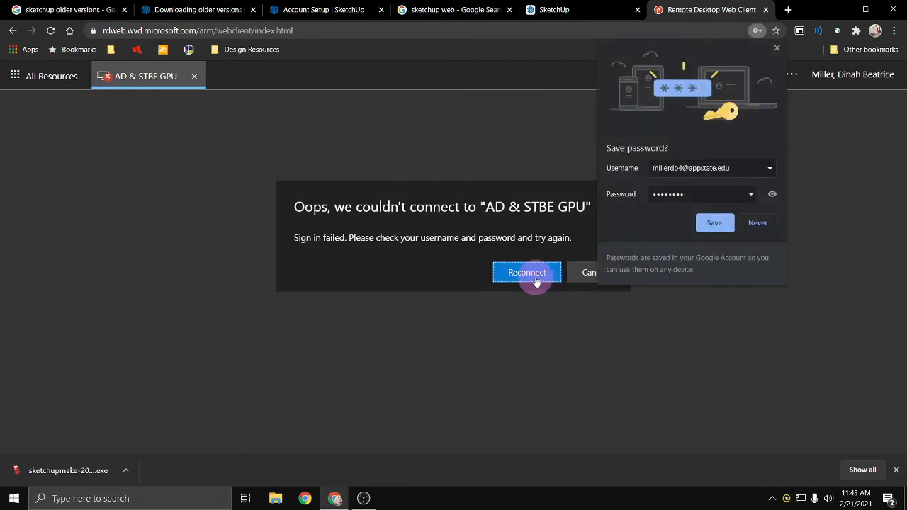
- Reconnect to the AD & STBE GPU desktop by submitting the account password, declining the browser's offer to save the password
left_click(533, 274)
left_click(533, 329)
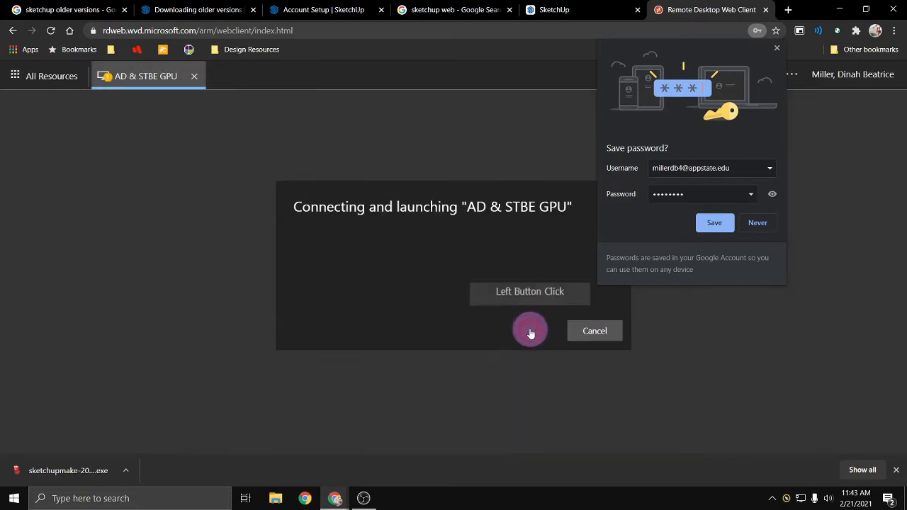
left_click(757, 222)
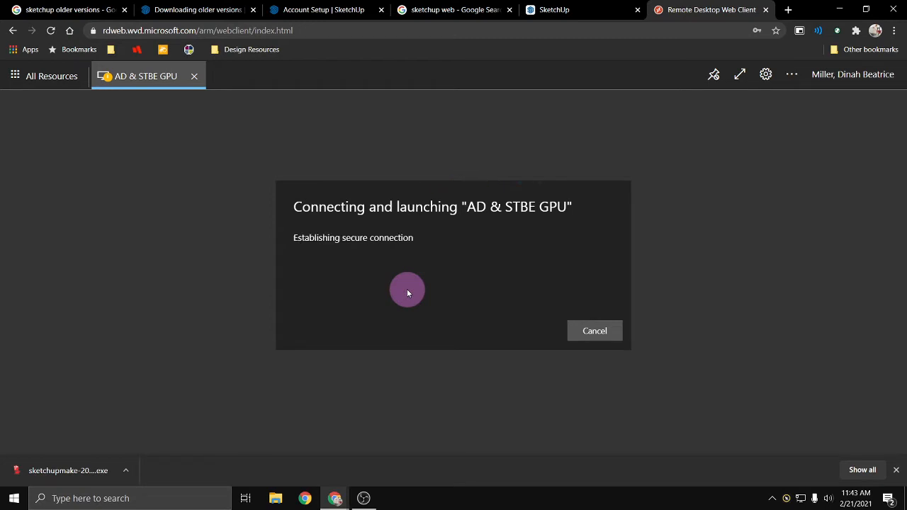
type("***")
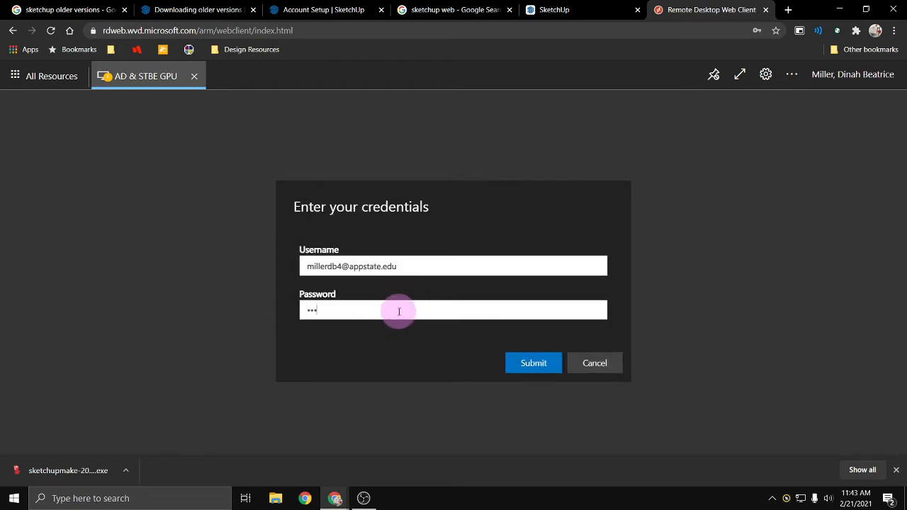
key("Return")
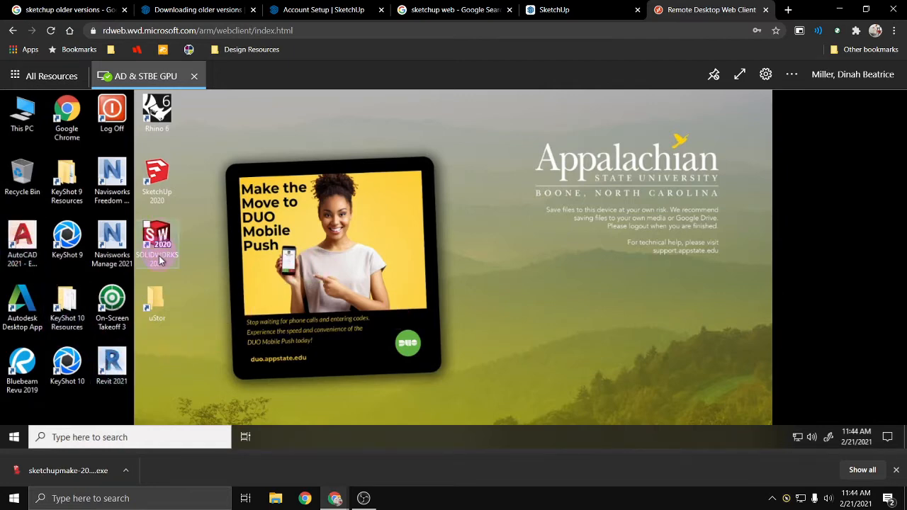
- Launch SketchUp 2020 on the remote desktop, exit at its license agreement and dismiss the screen resolution warning
left_click(158, 178)
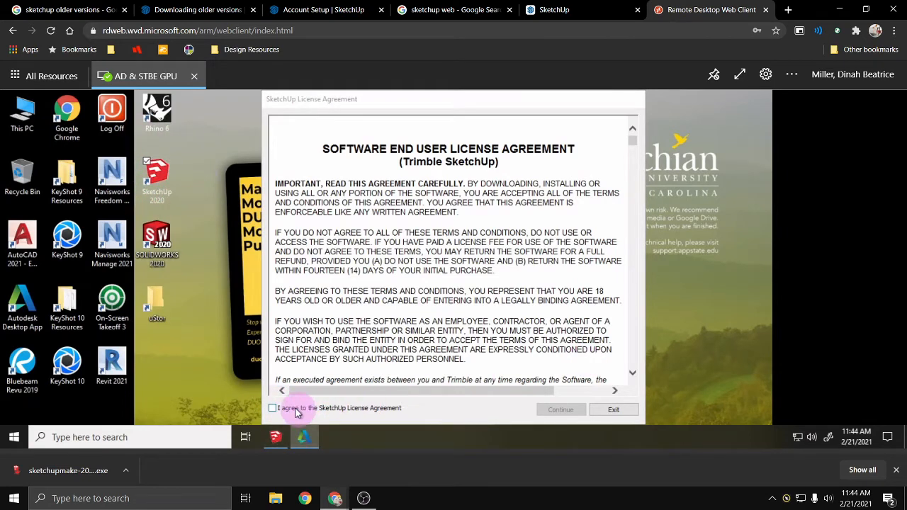
left_click(626, 411)
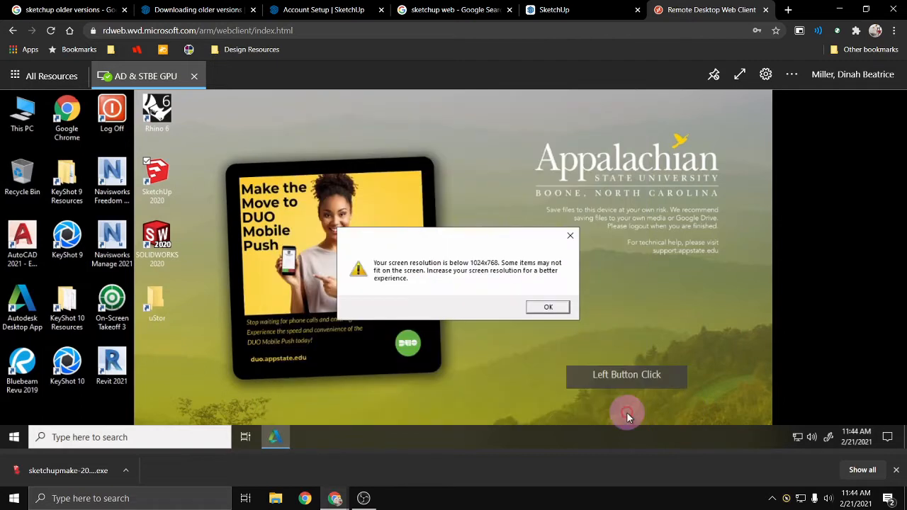
left_click(548, 306)
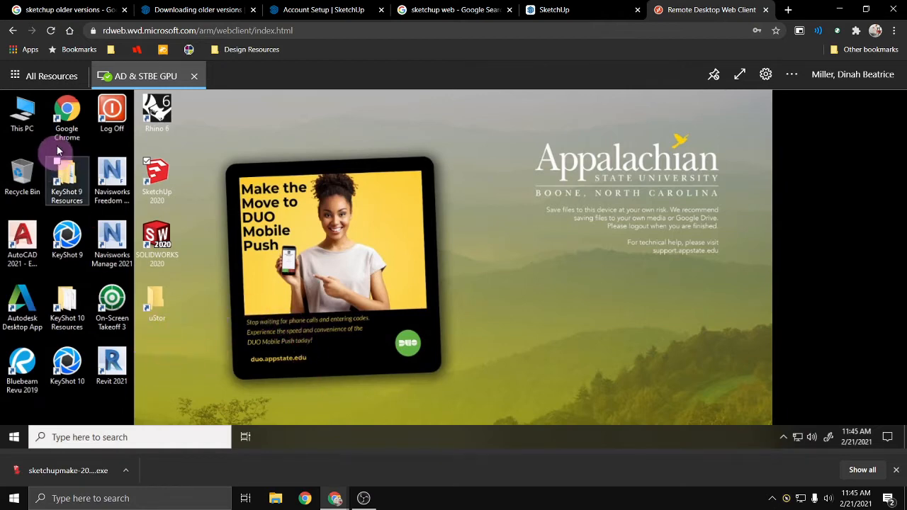
- Open Google Chrome on the remote desktop to view its welcome page, and close it again
left_click(69, 122)
double_click(69, 122)
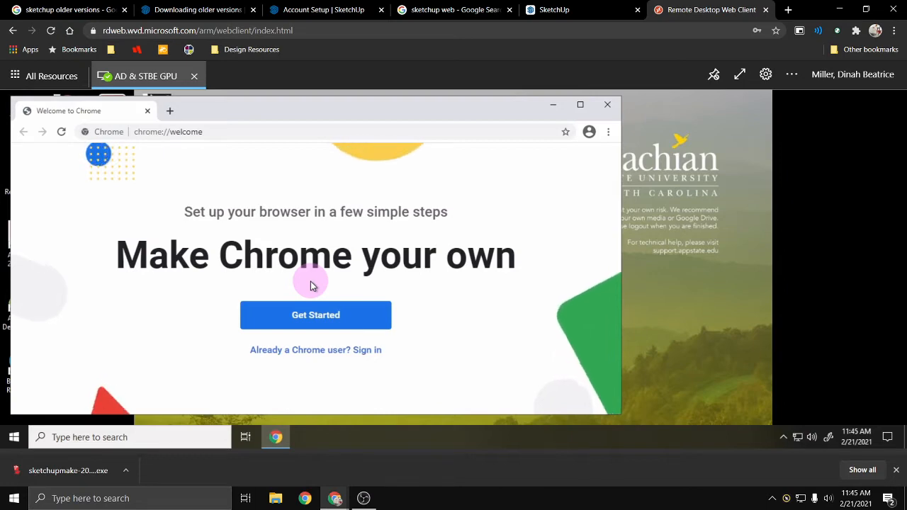
left_click(607, 104)
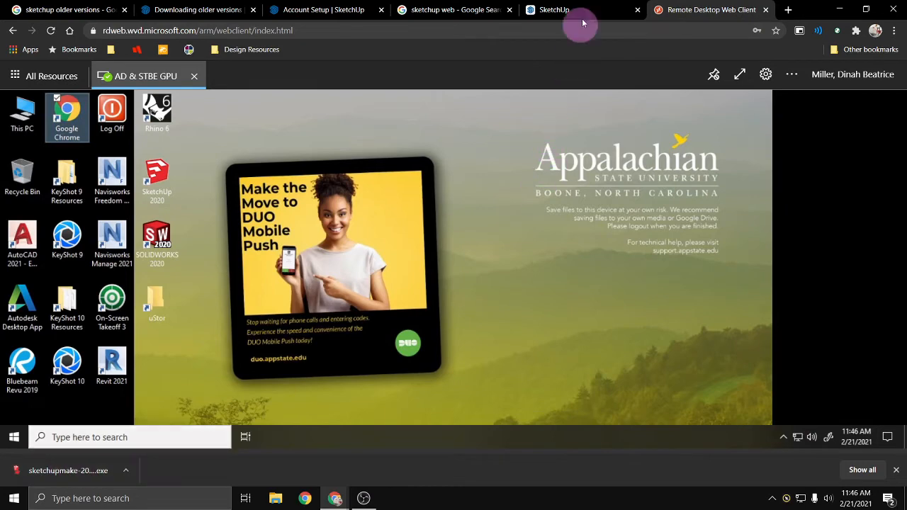
- Revisit the SketchUp web app and the remote desktop, and close the Remote Desktop Web Client page
left_click(605, 14)
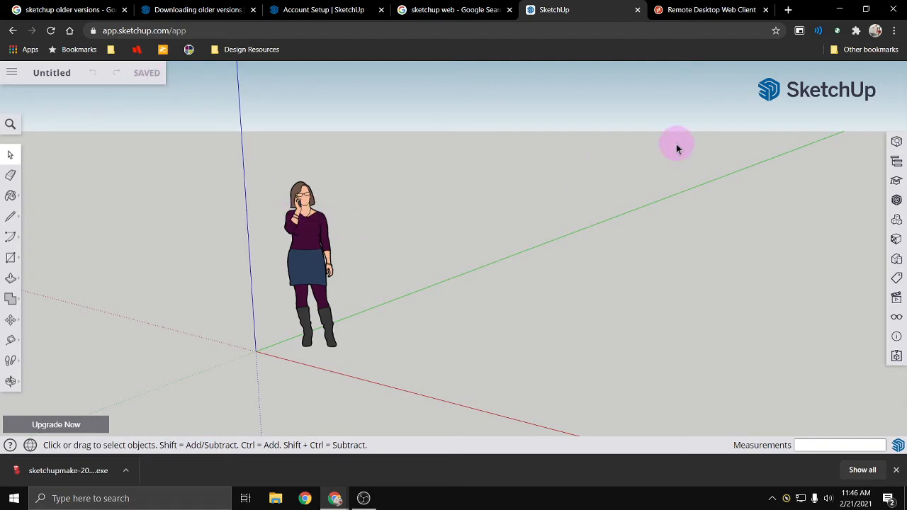
left_click(670, 9)
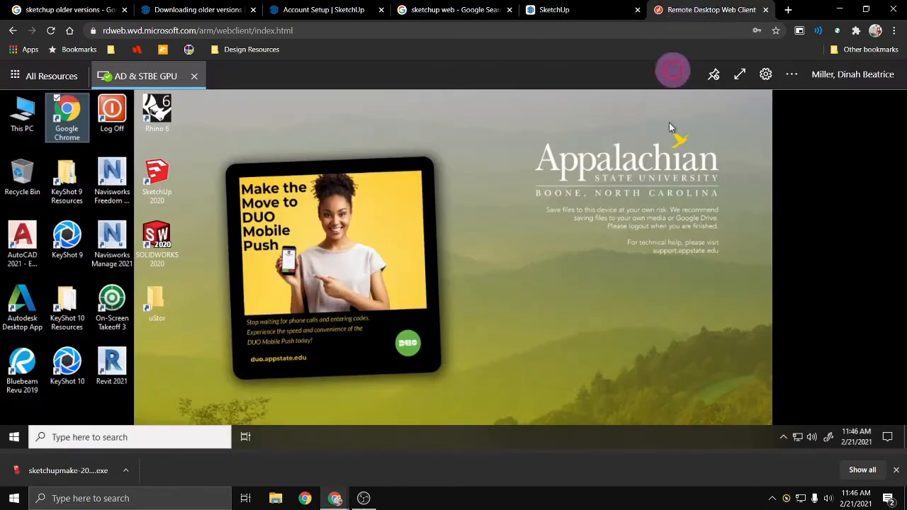
left_click(648, 325)
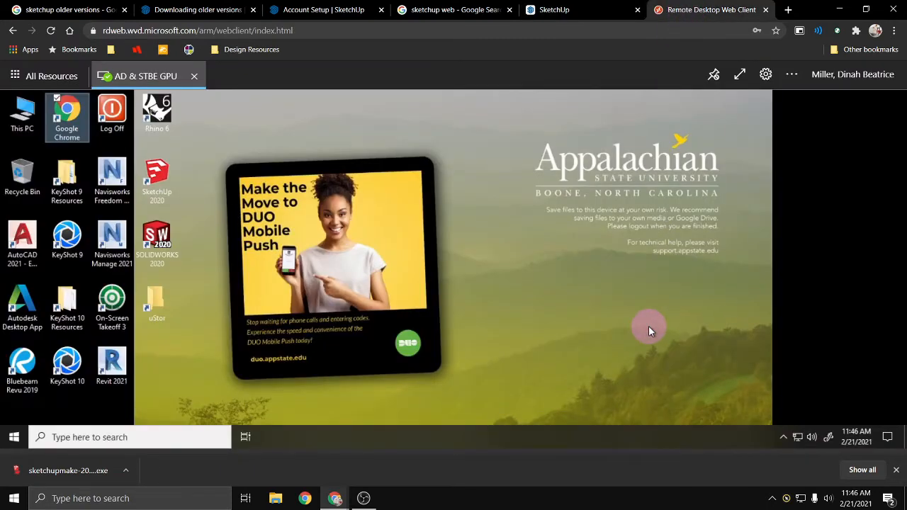
left_click(766, 10)
left_click(515, 98)
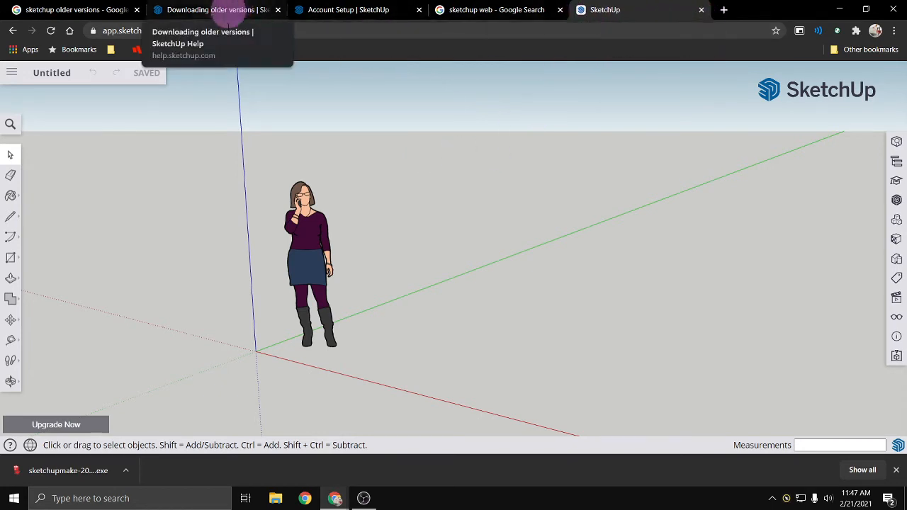
- Run the downloaded SketchUp Make installer, minimize the browser and install the Visual C++ "14" Runtime Libraries (x64)
left_click(85, 469)
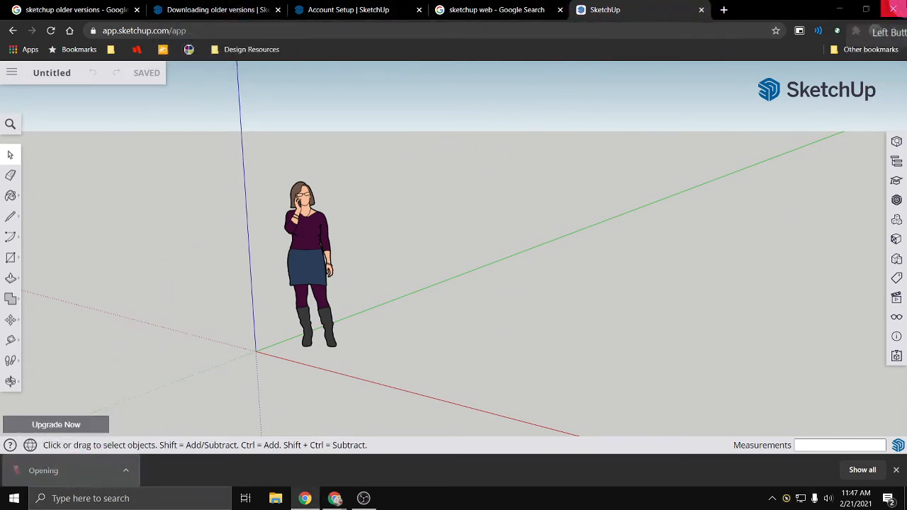
left_click(839, 11)
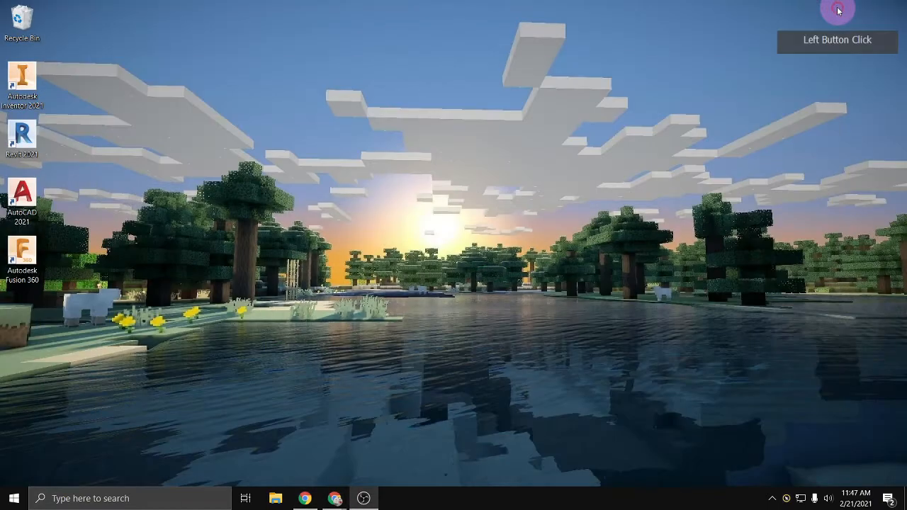
left_click(443, 348)
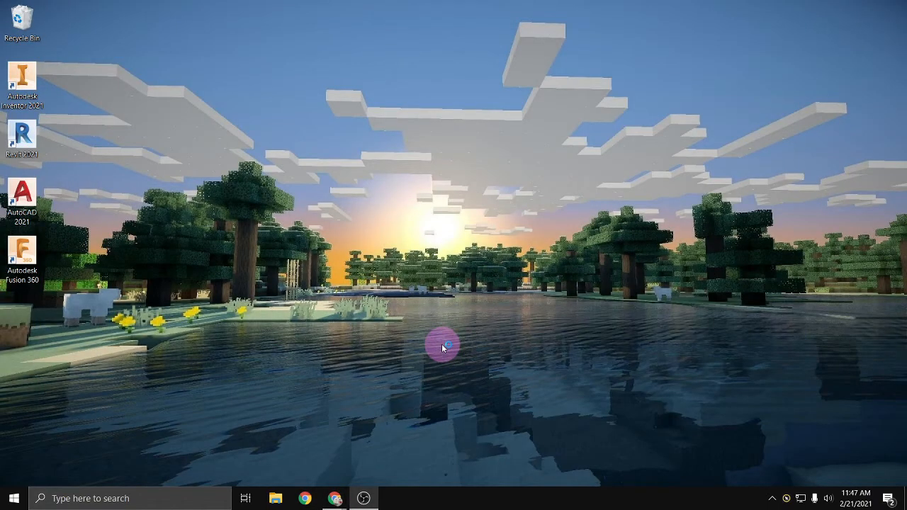
left_click(430, 335)
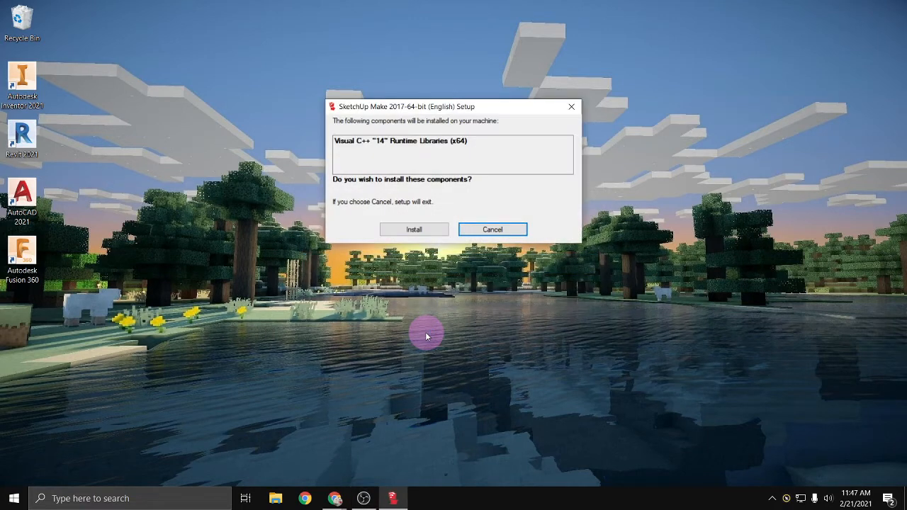
left_click(397, 228)
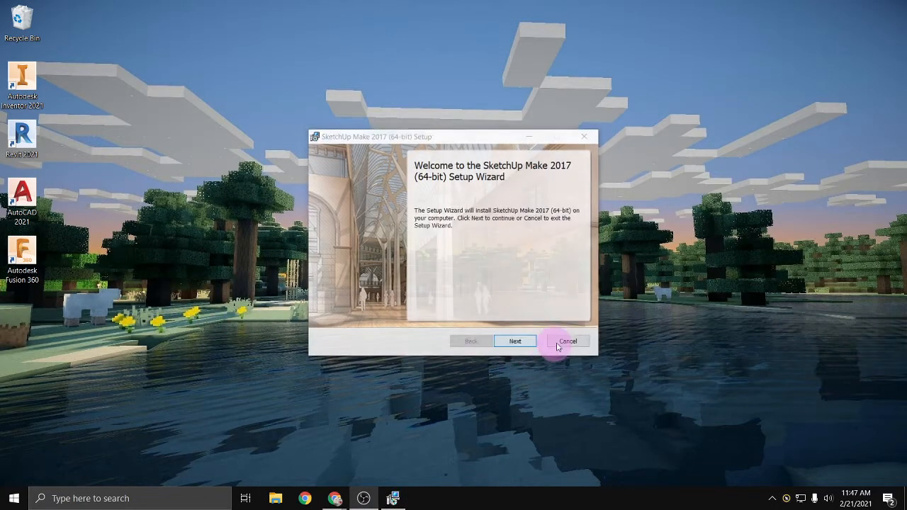
- Install SketchUp Make 2017 (64-bit) in C:\Program Files\SketchUp\SketchUp 2017\ and finish the setup wizard
left_click(517, 343)
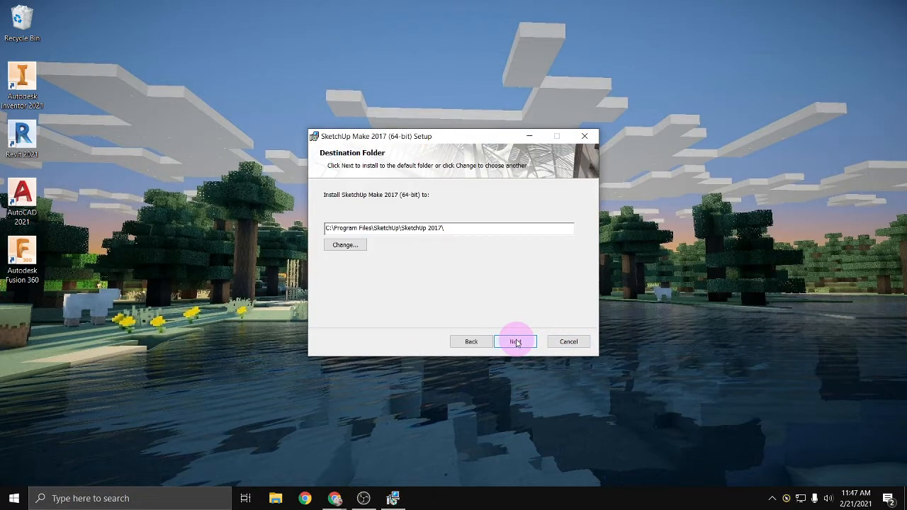
left_click(517, 343)
left_click(518, 343)
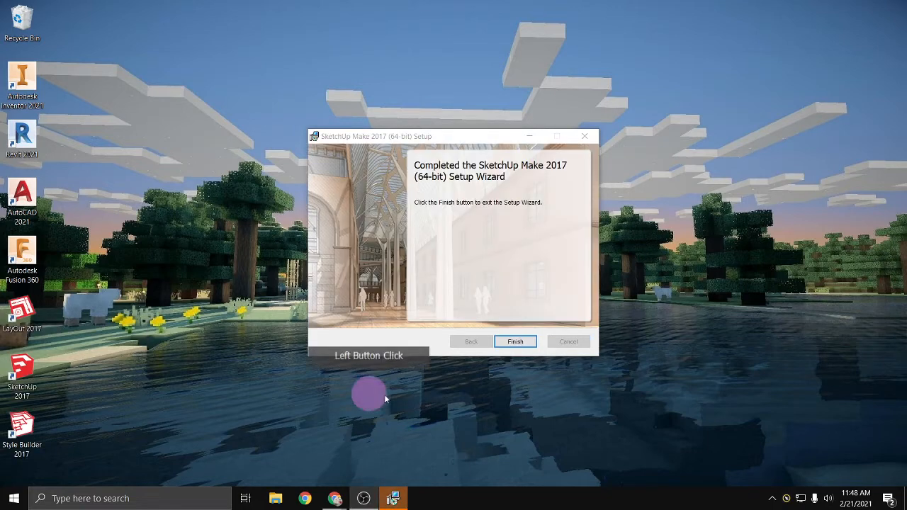
left_click(511, 345)
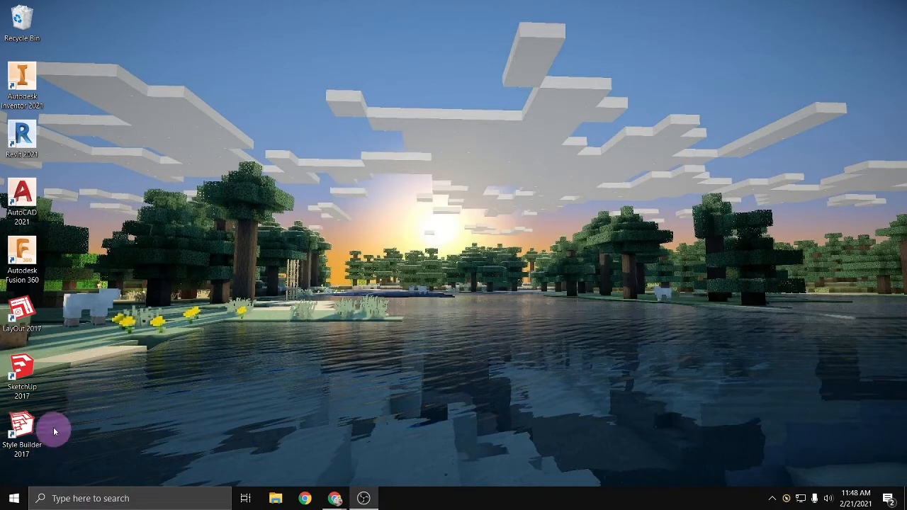
- Switch to SketchUp 2017, review its license agreement and accept it
double_click(22, 375)
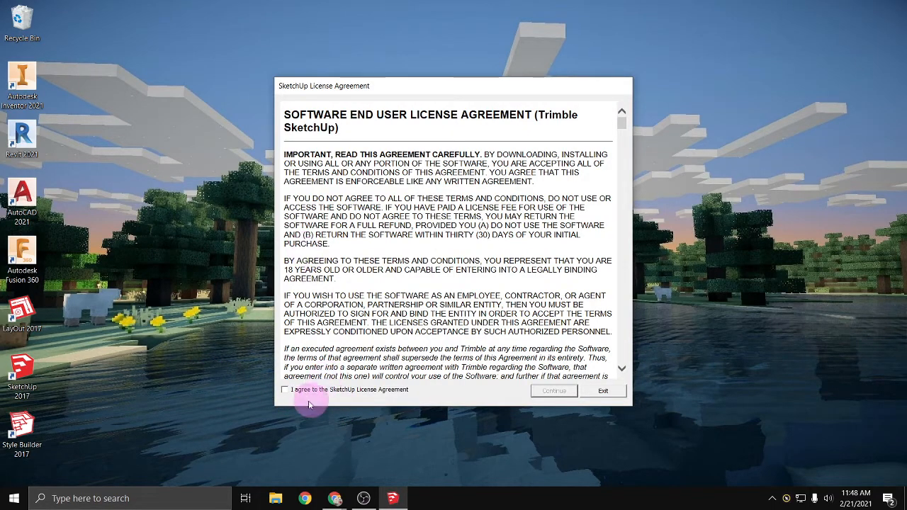
left_click(285, 390)
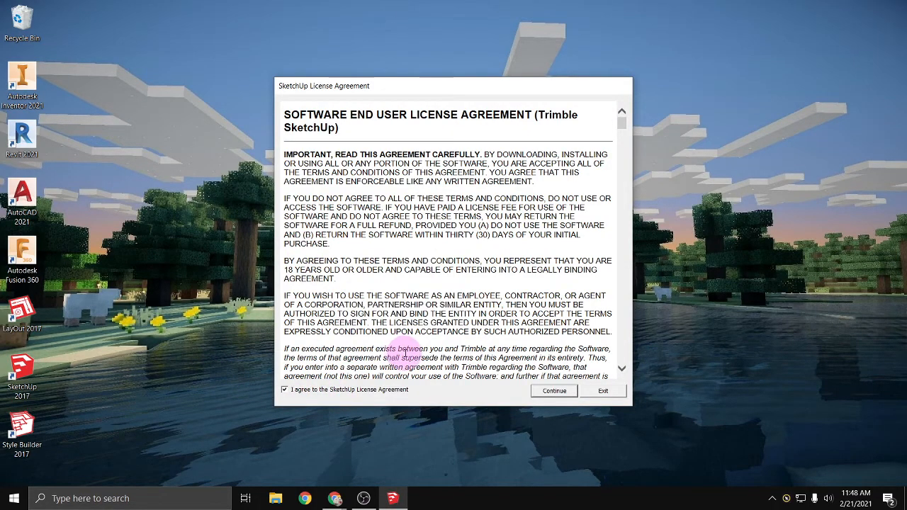
scroll(480, 325, "down", 2)
scroll(480, 324, "down", 10)
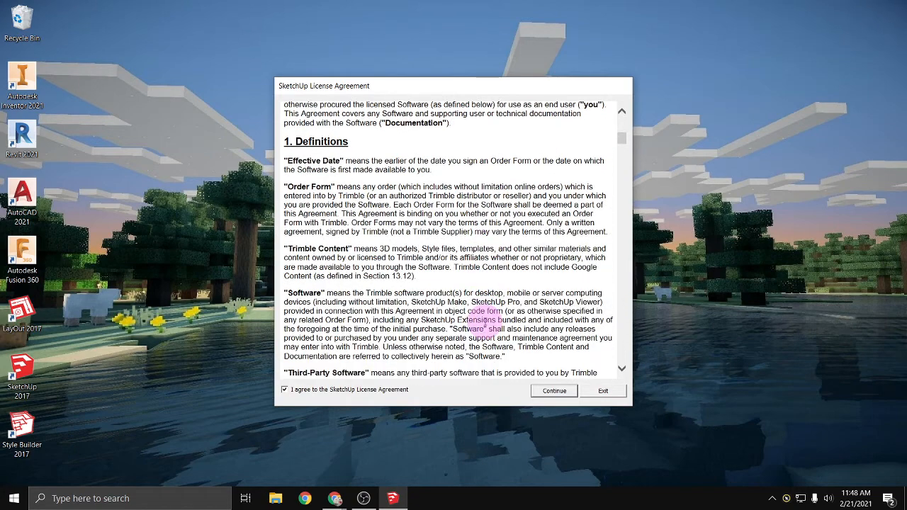
scroll(485, 321, "down", 2)
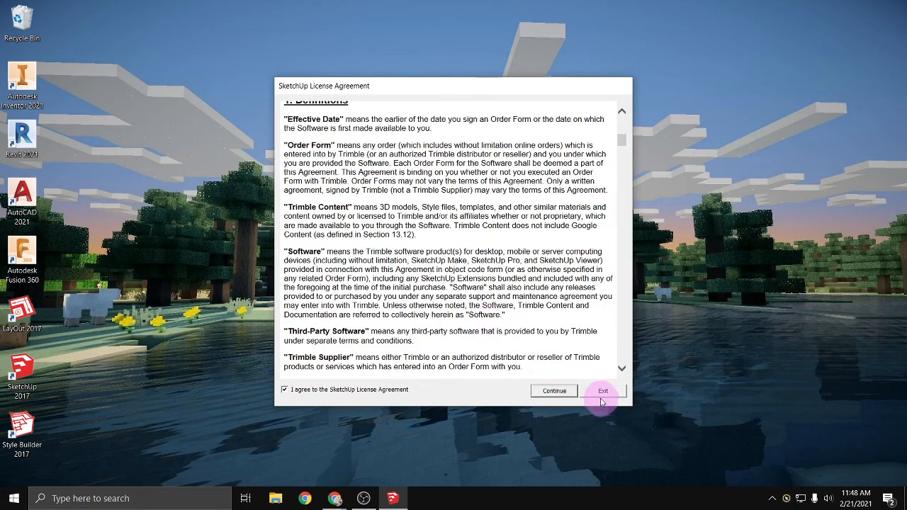
left_click(558, 393)
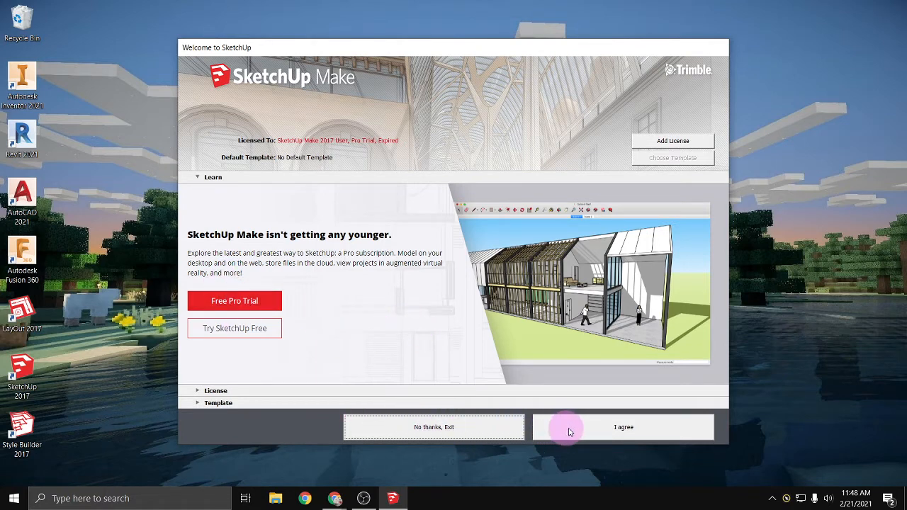
- Agree to the SketchUp Make terms and start modeling with Architectural Design - Feet and Inches as the default template
left_click(606, 434)
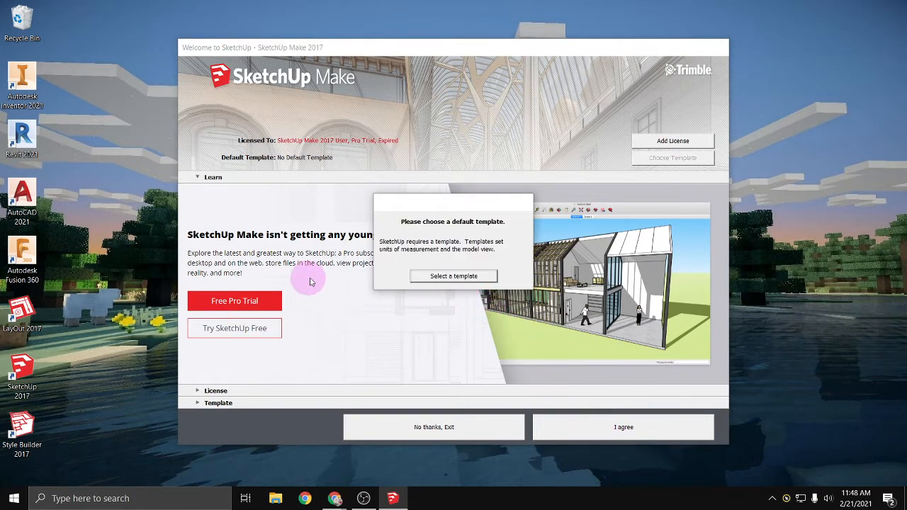
left_click(446, 276)
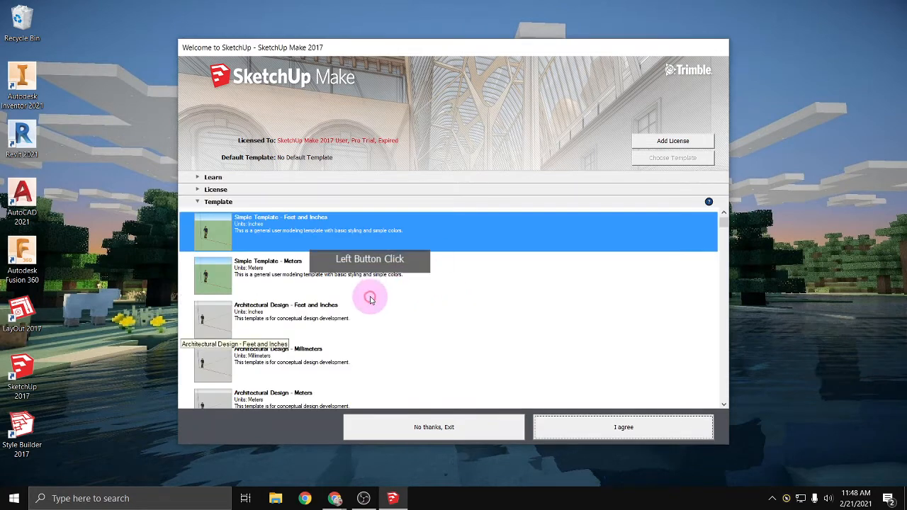
left_click(303, 239)
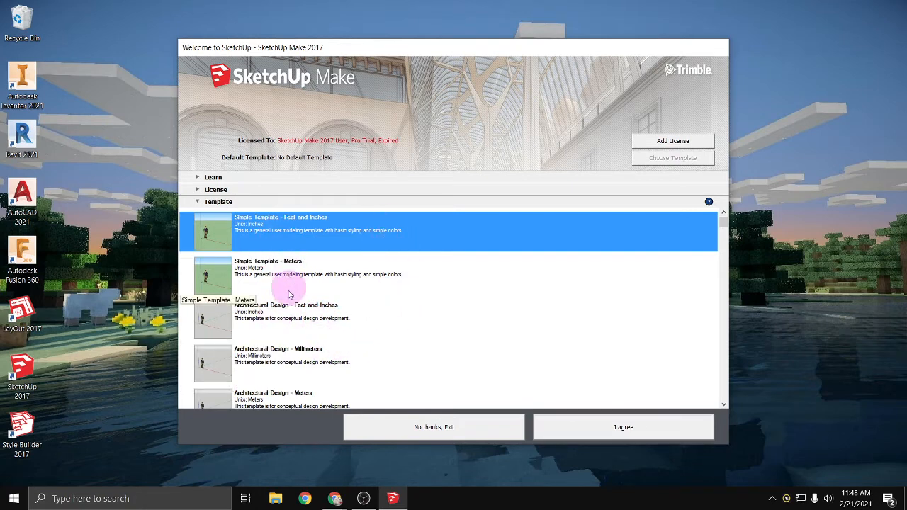
left_click(292, 317)
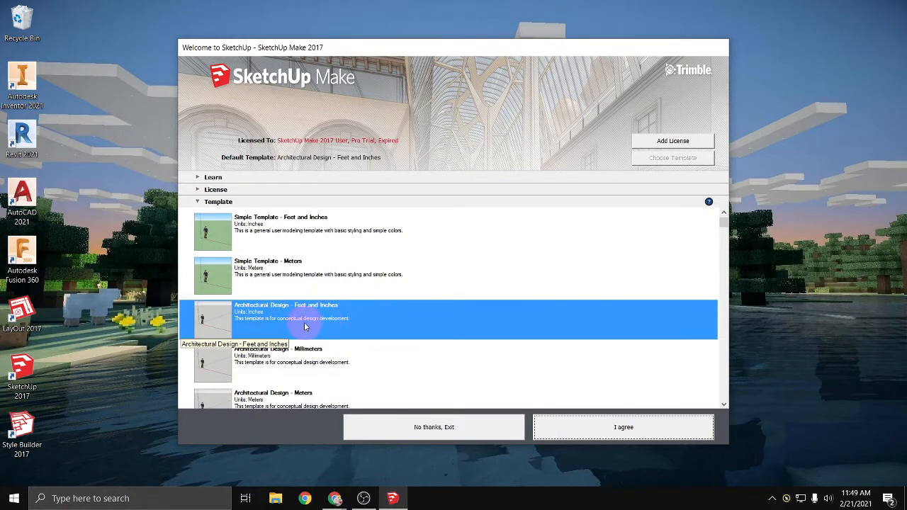
left_click(622, 429)
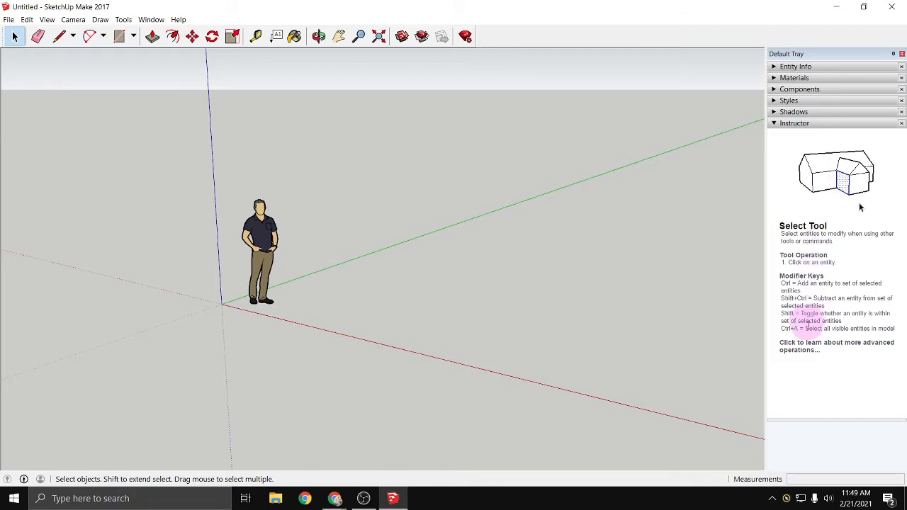
- Look at the Materials and Styles sections of the Default Tray, leaving both collapsed
left_click(775, 79)
left_click(774, 79)
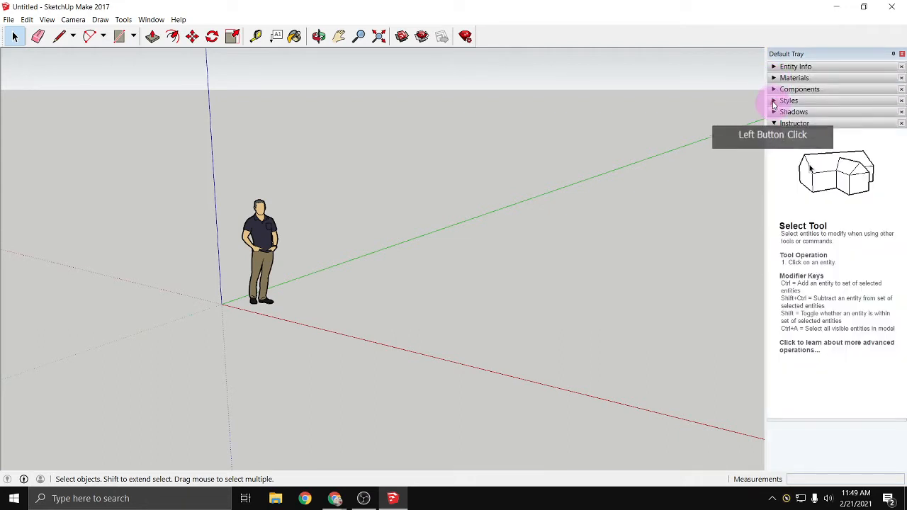
left_click(774, 103)
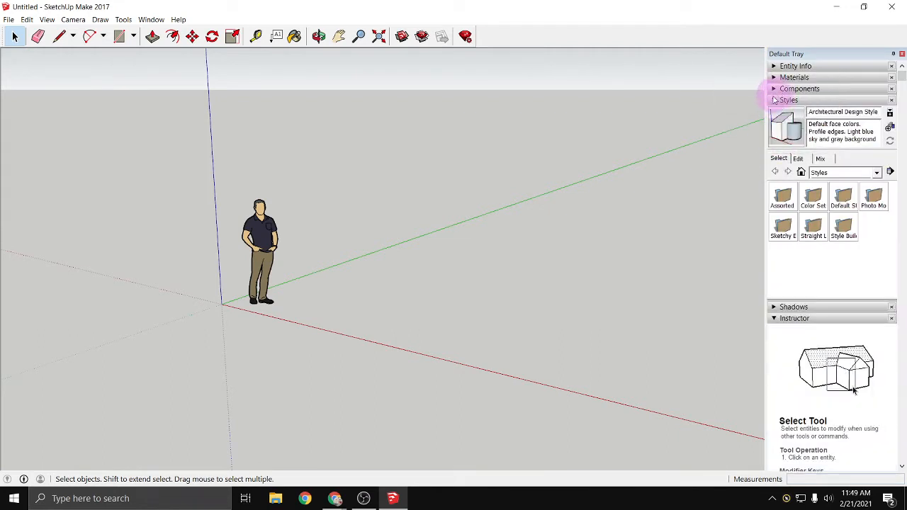
left_click(774, 99)
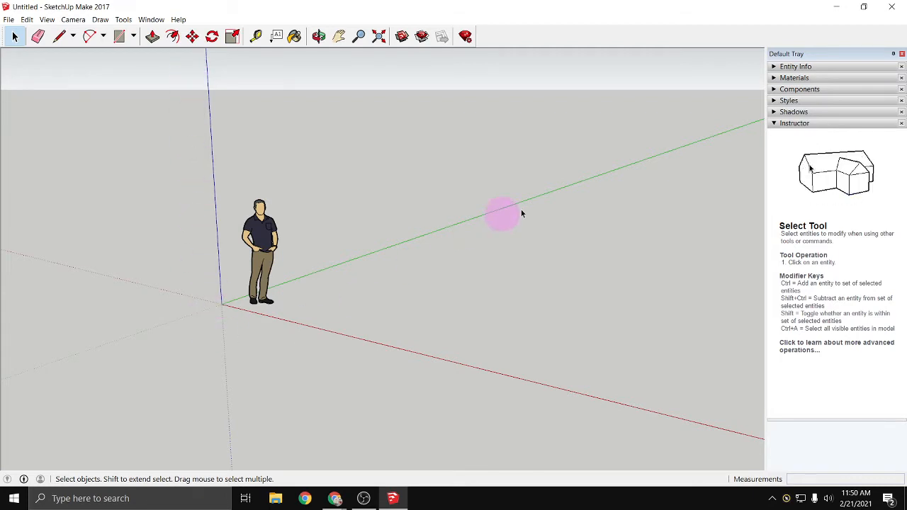
- Orbit the camera around the standing figure and the drawing axes, ending with the Select tool active
key("o")
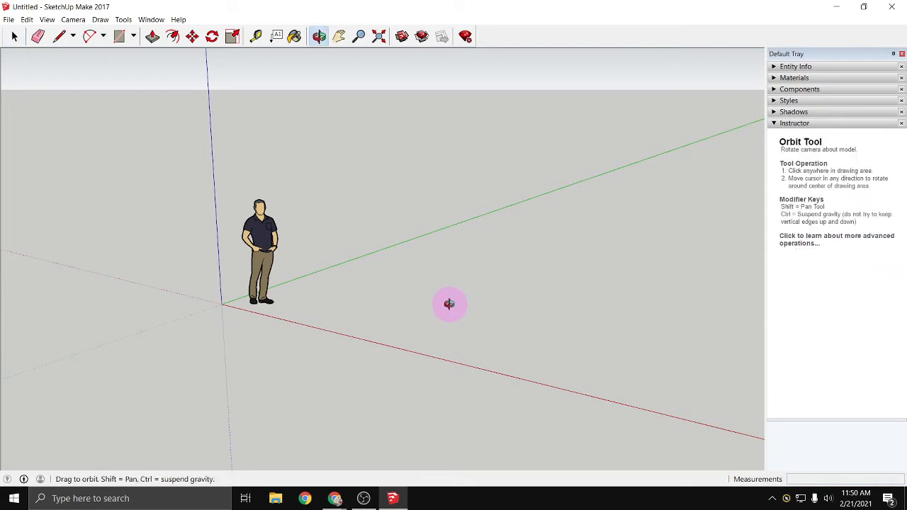
left_click_drag(446, 305, 478, 304)
key("space")
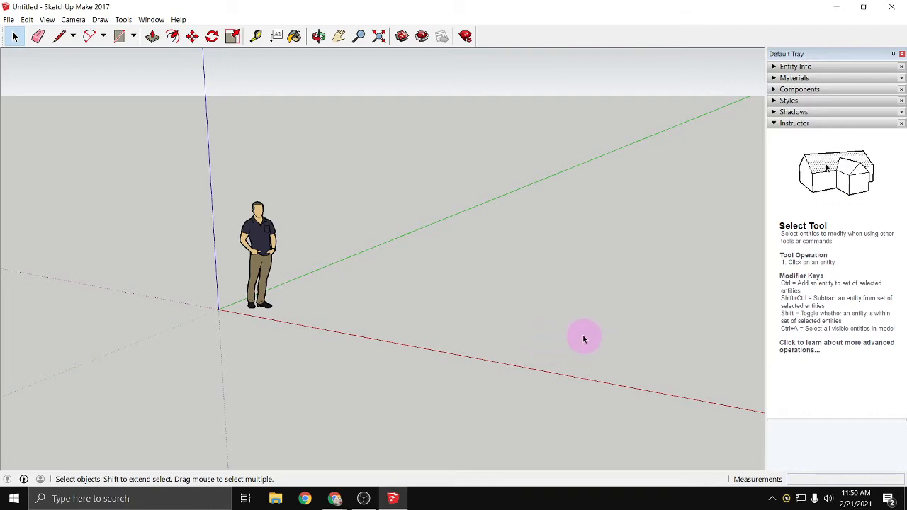
middle_click_drag(583, 338, 472, 324)
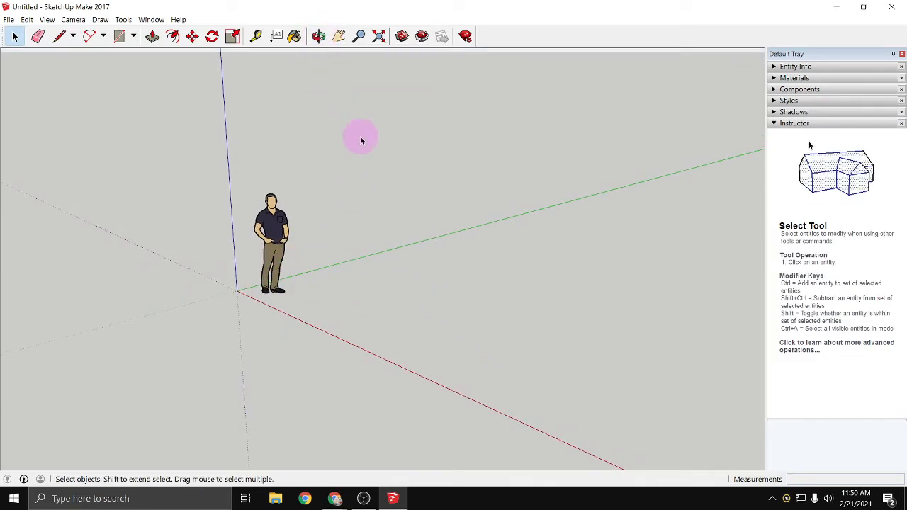
key("o")
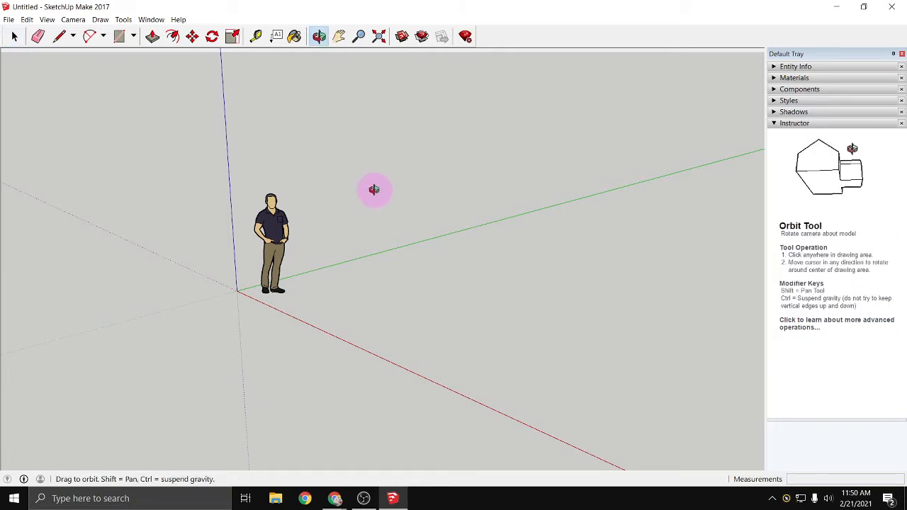
left_click_drag(366, 204, 419, 209)
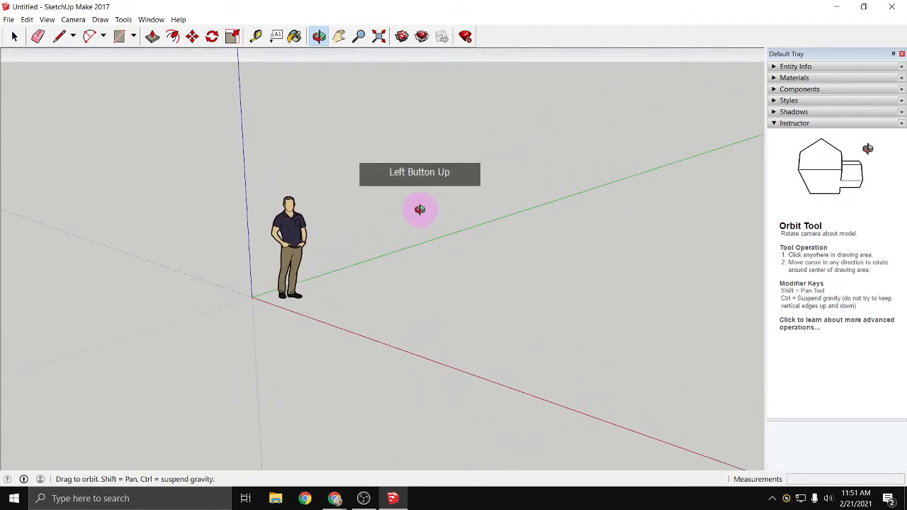
key("space")
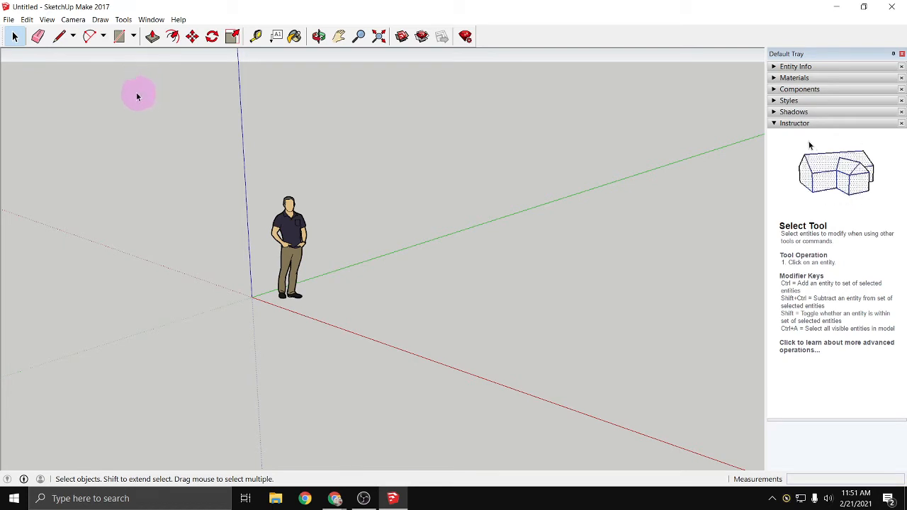
- Show the Large Tool Set toolbar and hide the Getting Started toolbar
left_click(120, 20)
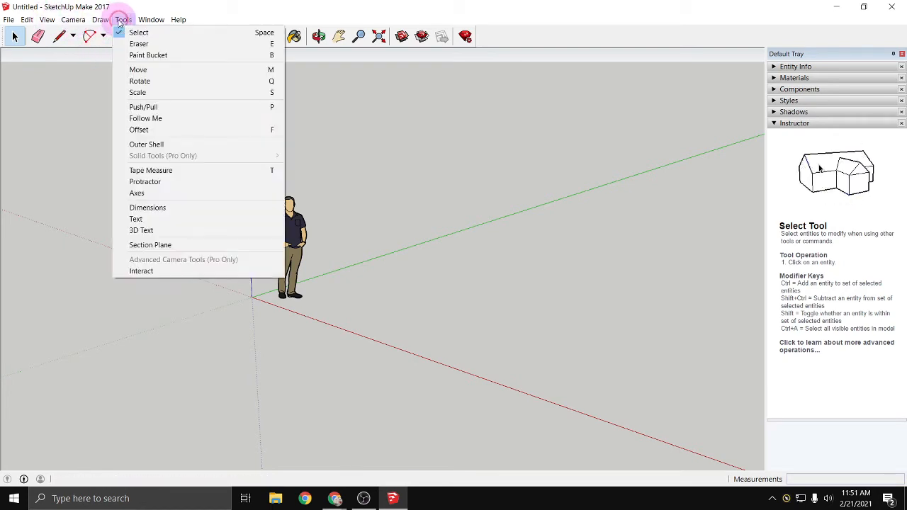
left_click(119, 19)
left_click(51, 20)
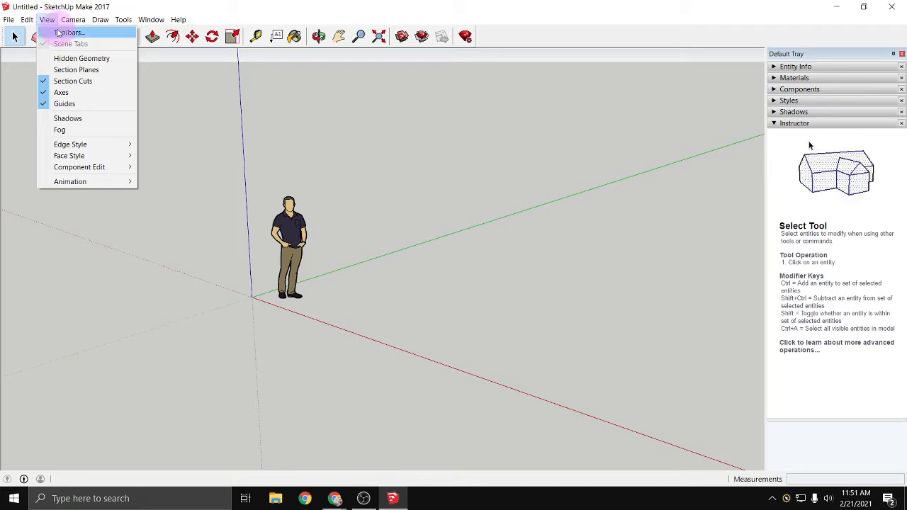
left_click(59, 32)
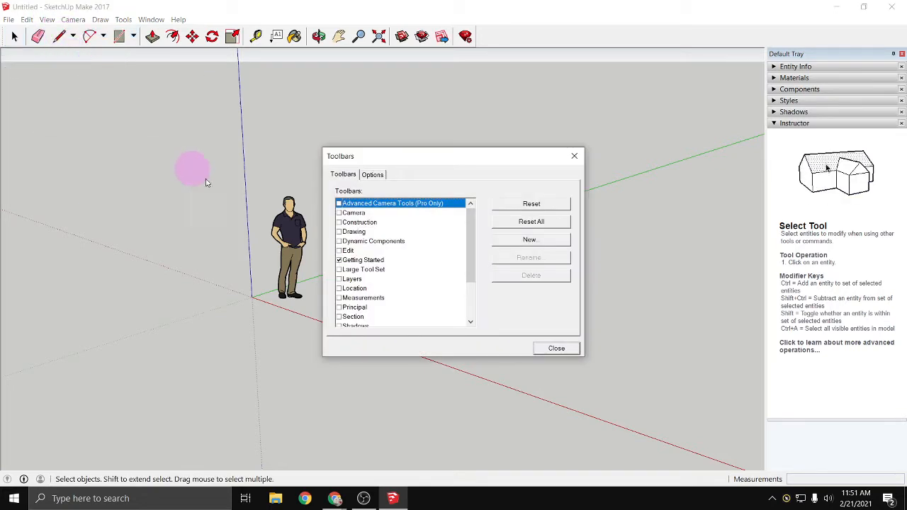
left_click(339, 270)
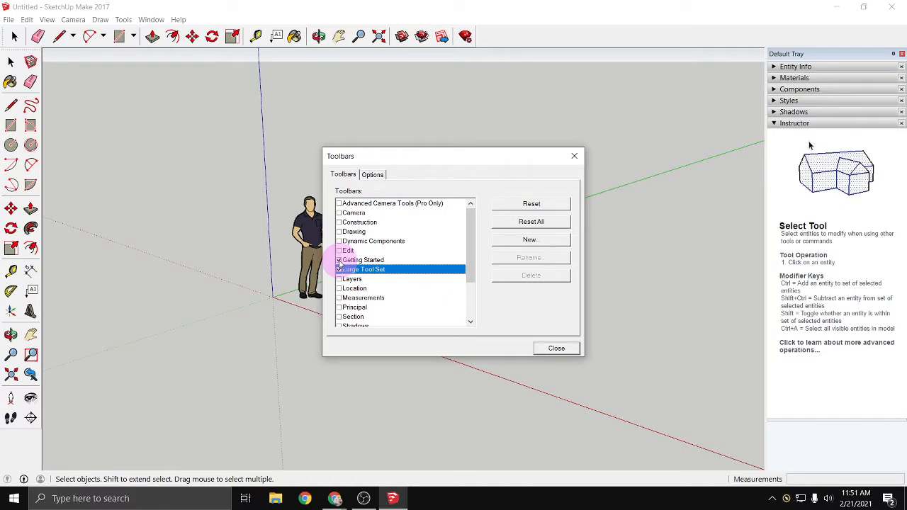
left_click(339, 260)
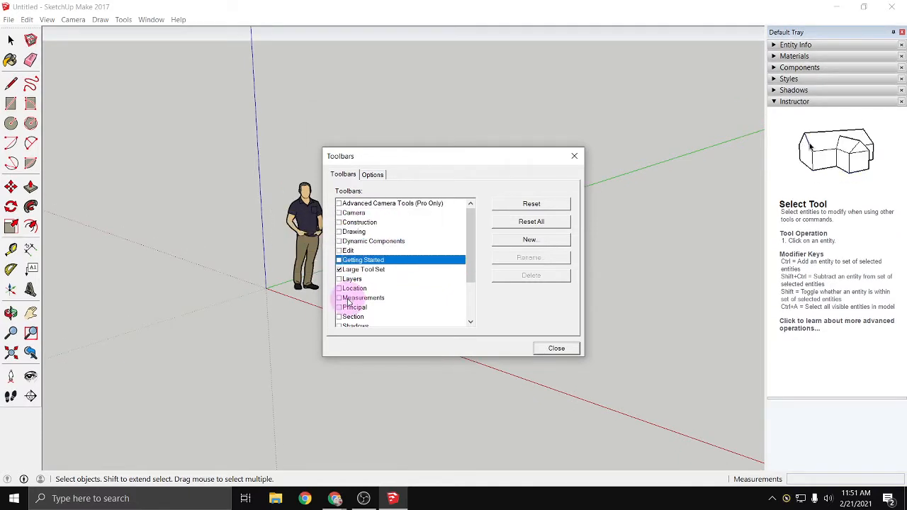
- Show the Views toolbar, dock it above the drawing area, and move the Large Tool Set up beneath it
scroll(346, 301, "down", 3)
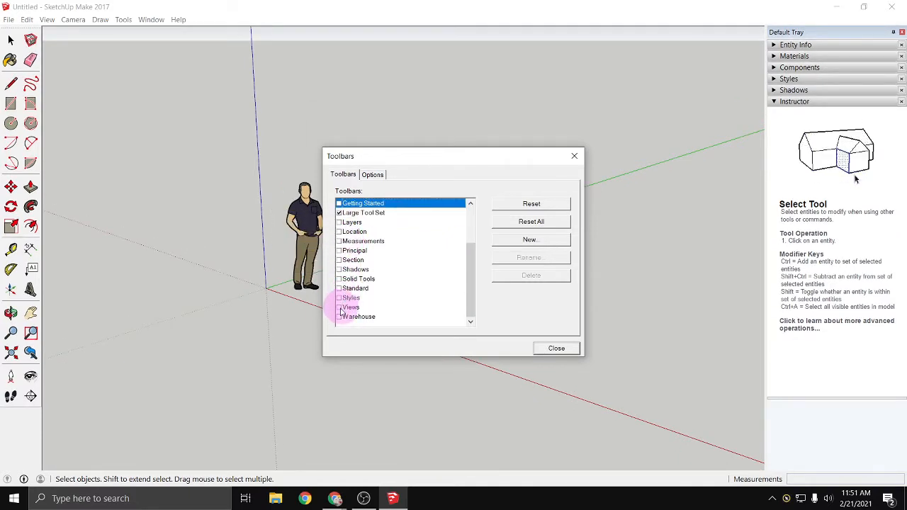
left_click(339, 307)
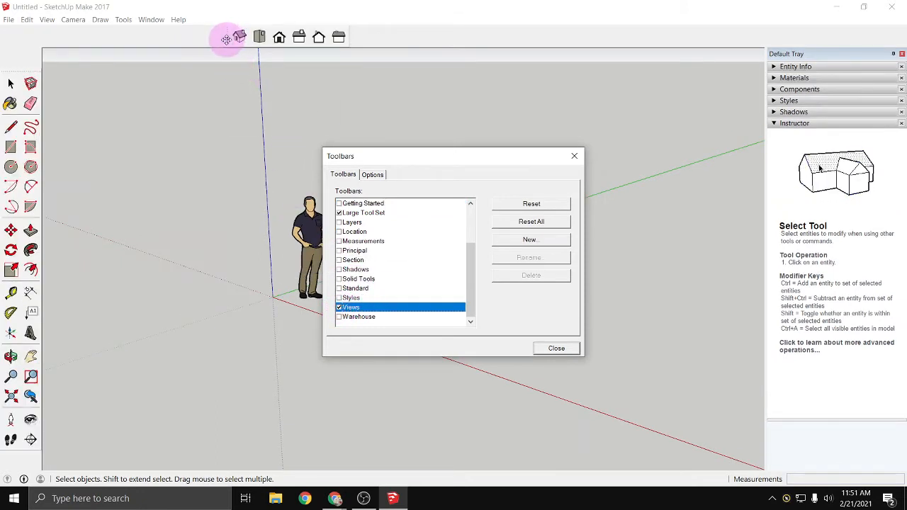
left_click_drag(226, 39, 44, 35)
left_click_drag(16, 75, 21, 54)
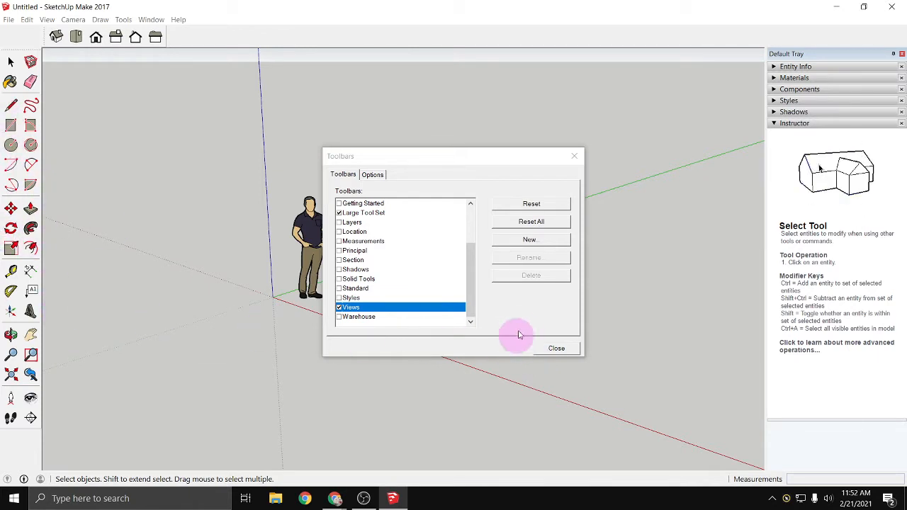
left_click(552, 350)
left_click(134, 249)
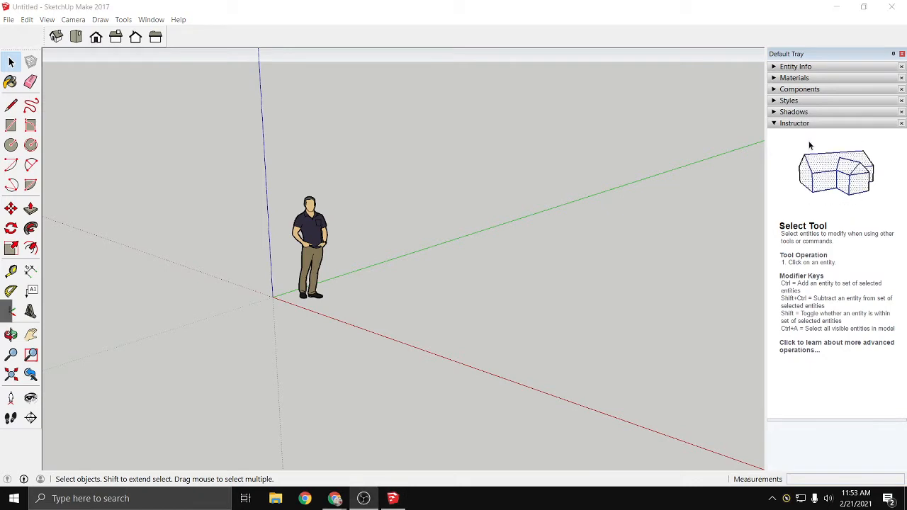
- Erase the standing figure component from the model
left_click(405, 344)
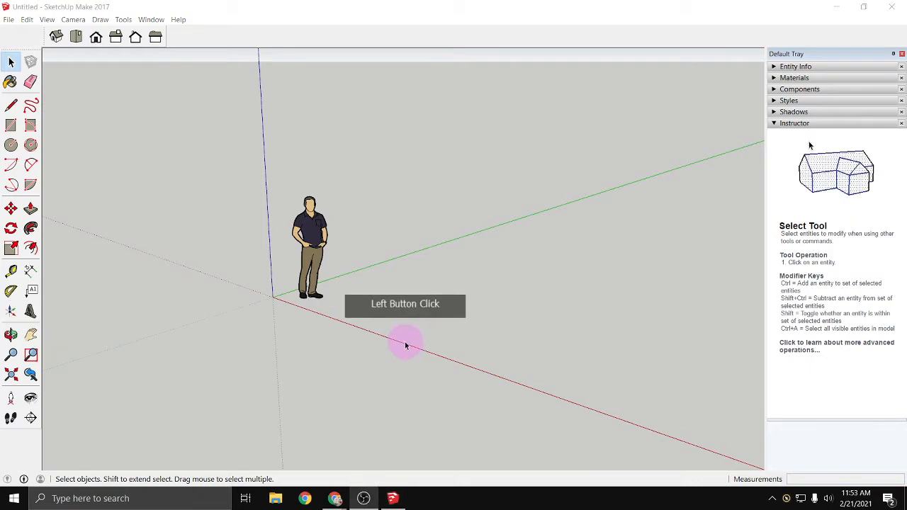
left_click(317, 232)
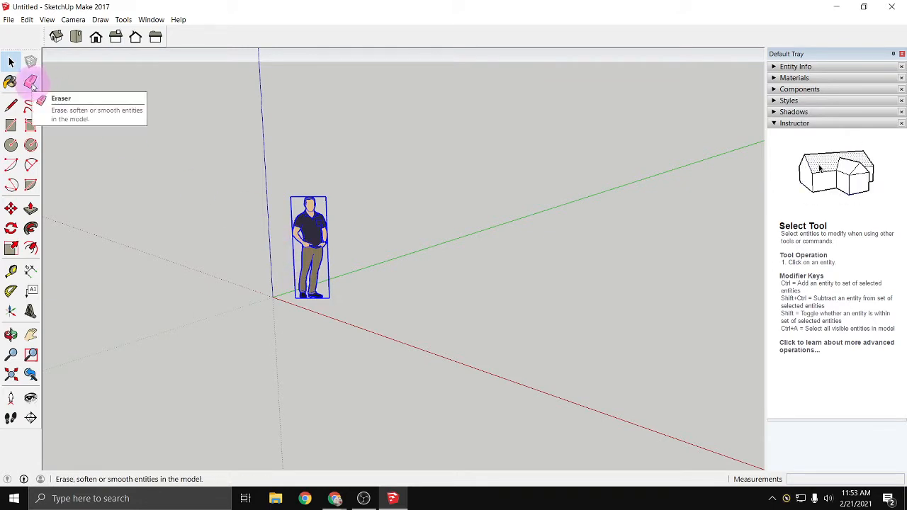
right_click(312, 227)
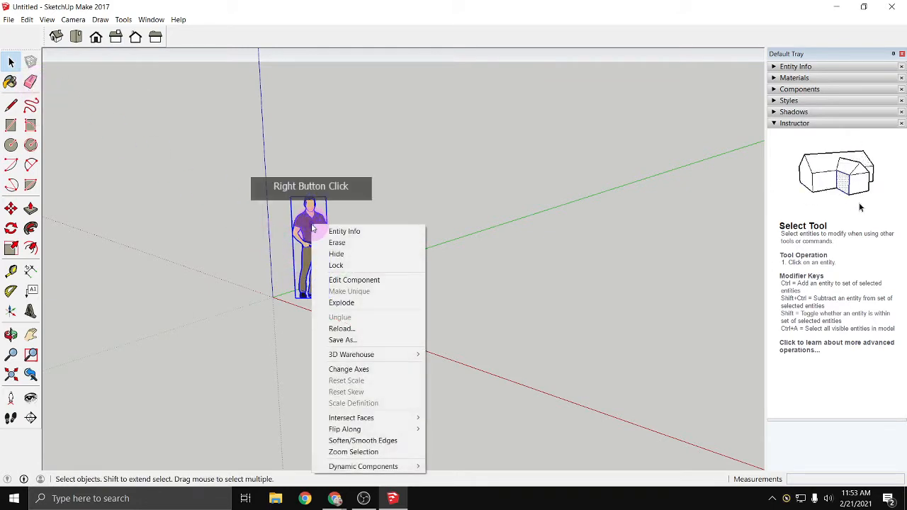
left_click(346, 243)
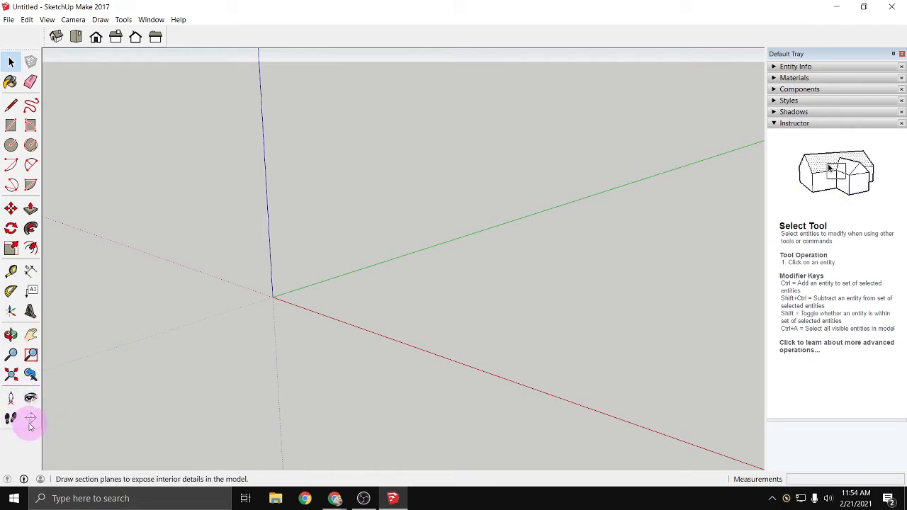
- Zoom to the extents, continue past the security alert, and look at the Instructor help for the Zoom and Orbit tools
left_click(11, 376)
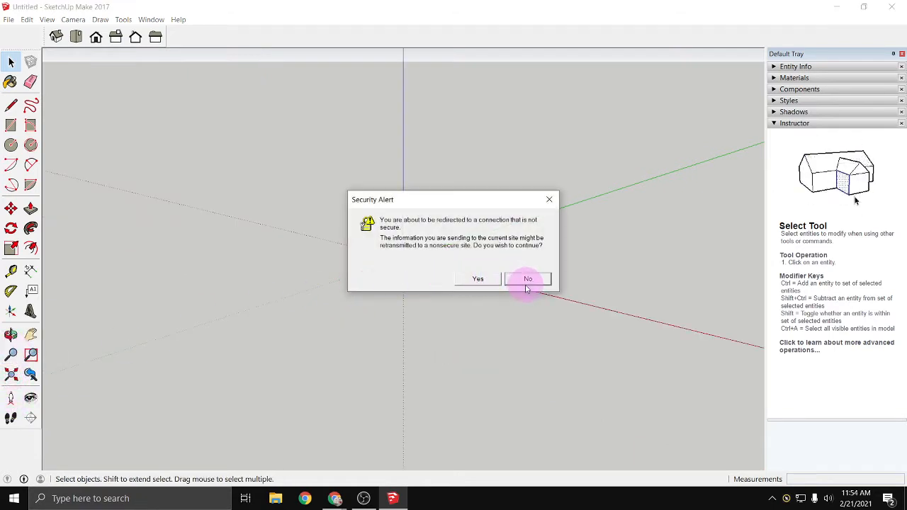
left_click(479, 280)
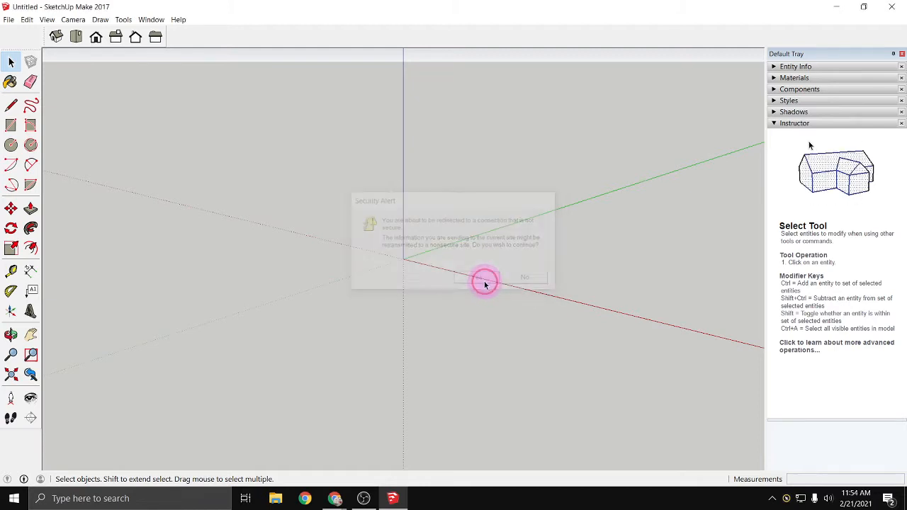
left_click(11, 353)
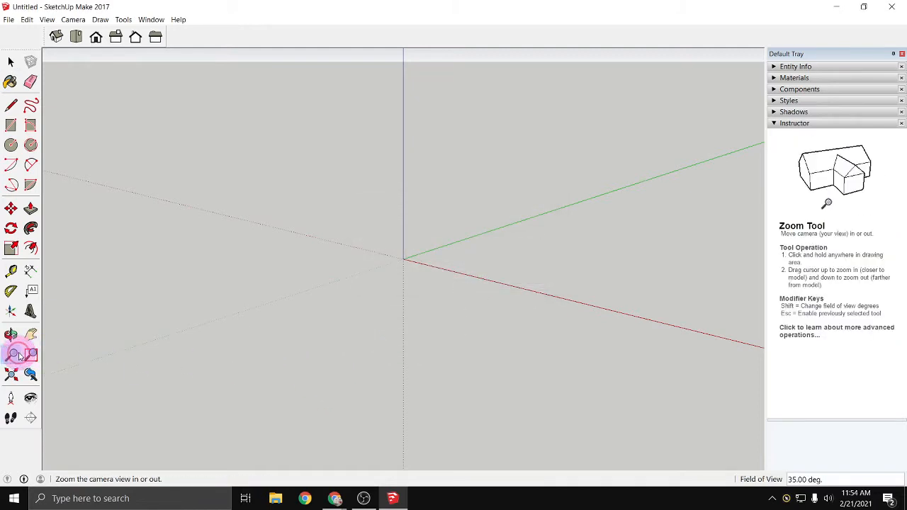
left_click(12, 334)
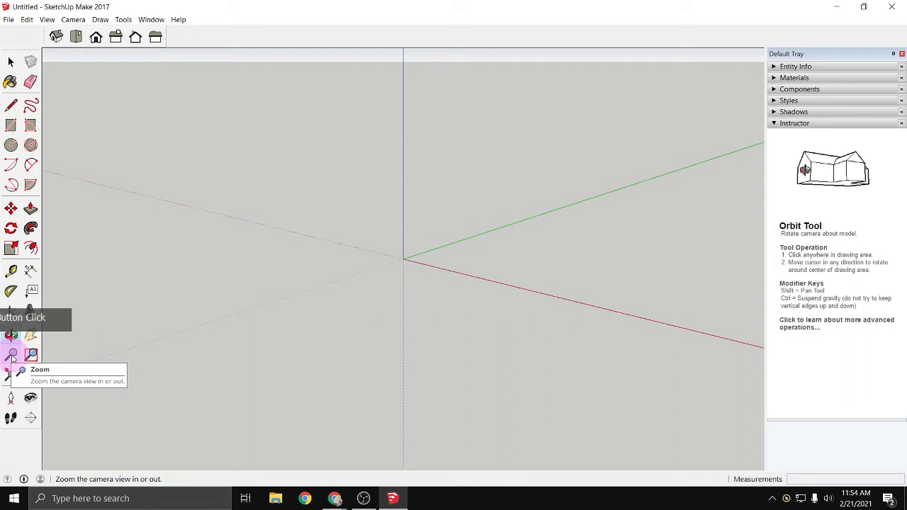
left_click(11, 358)
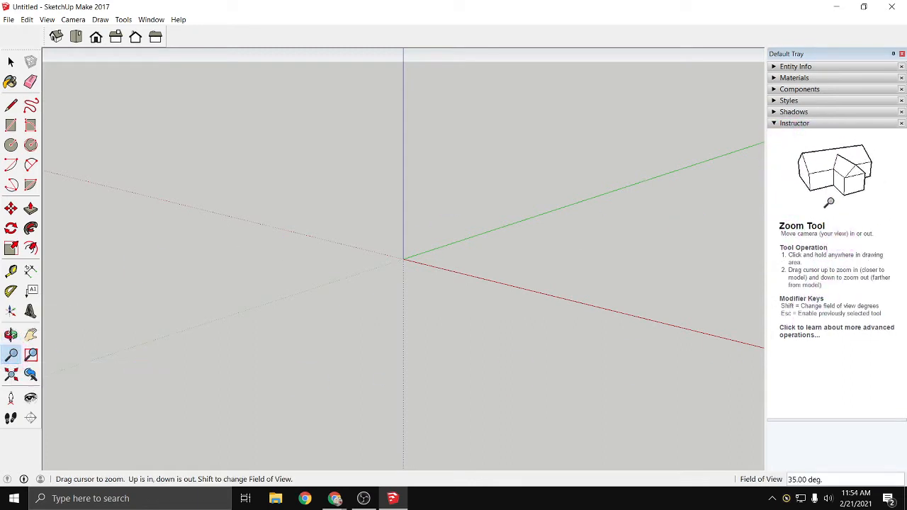
- Look at the Instructor help for the Protractor and Rotate tools, reading through Rotate's operation and modifier keys
left_click(12, 293)
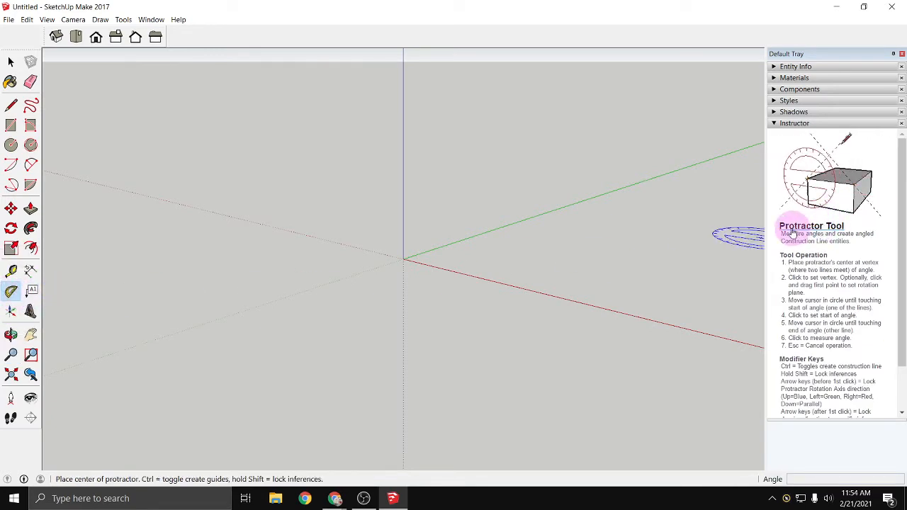
left_click(11, 228)
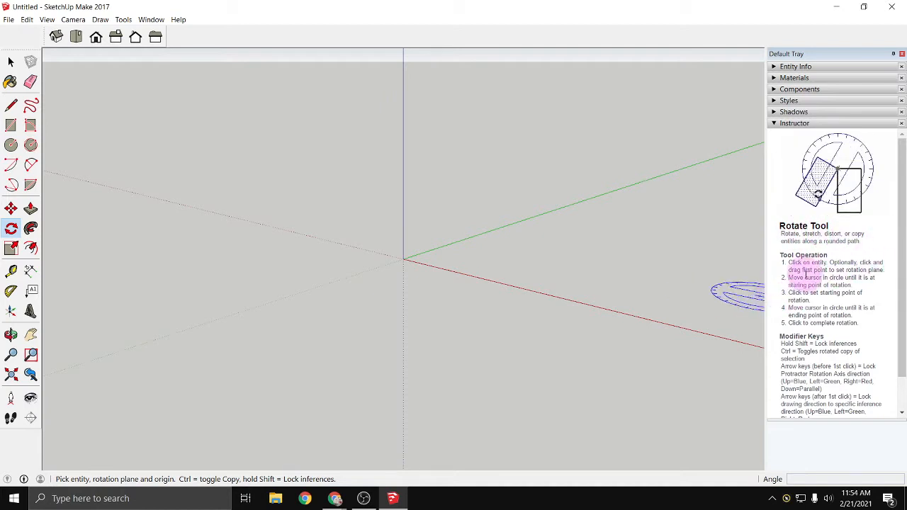
left_click_drag(901, 344, 843, 420)
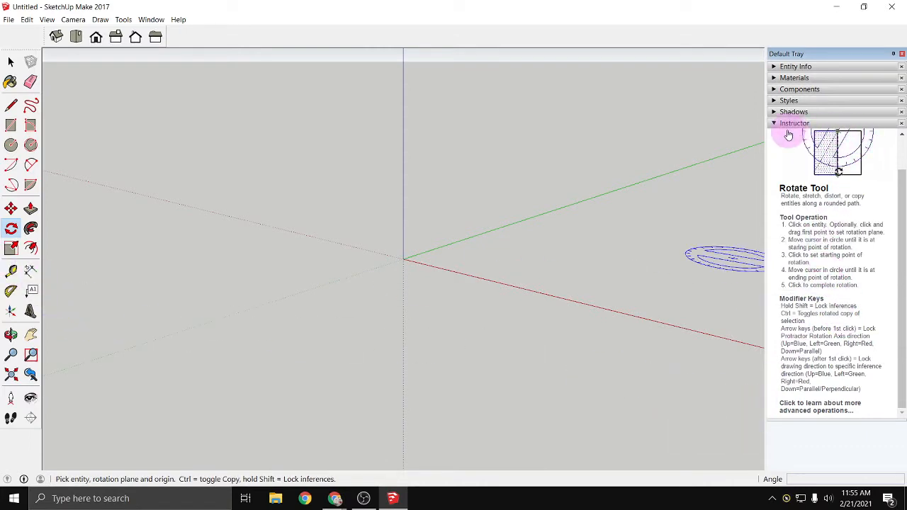
left_click_drag(901, 288, 901, 248)
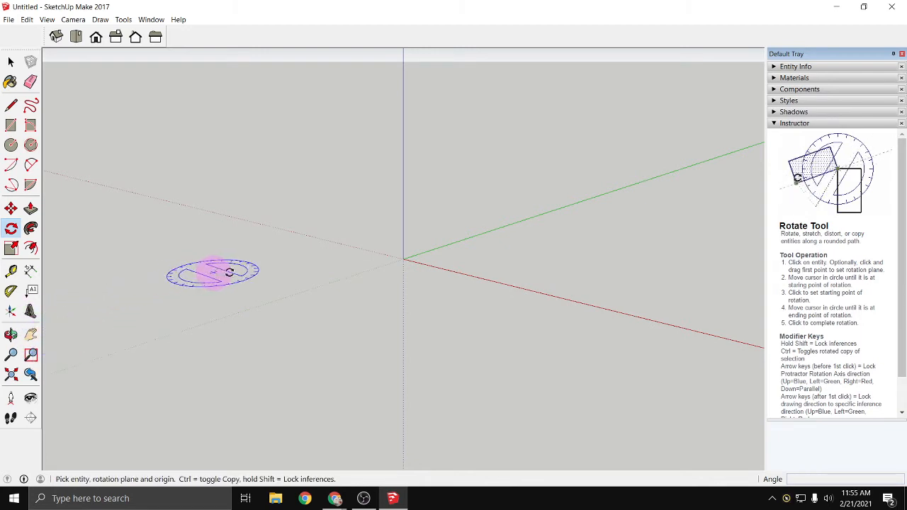
- Pan the view toward the green axis, and orbit the camera lower until the horizon shows
left_click(31, 336)
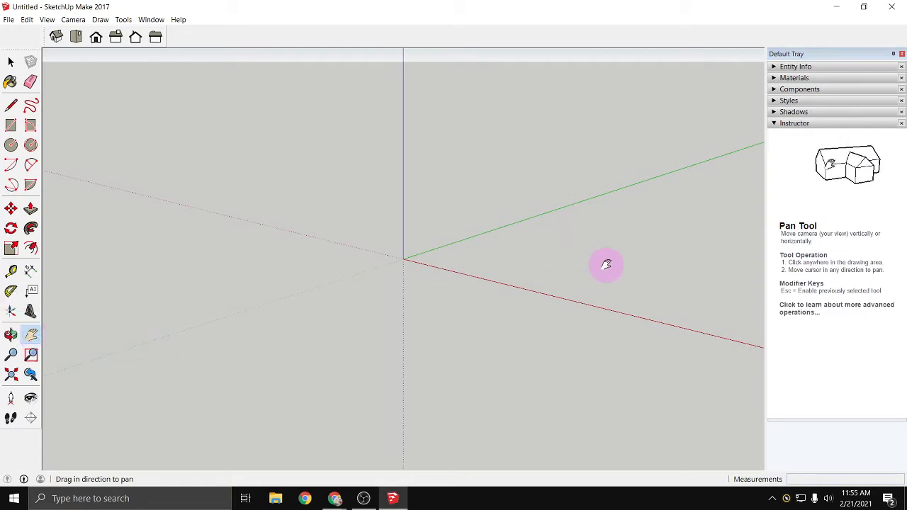
left_click_drag(603, 263, 285, 323)
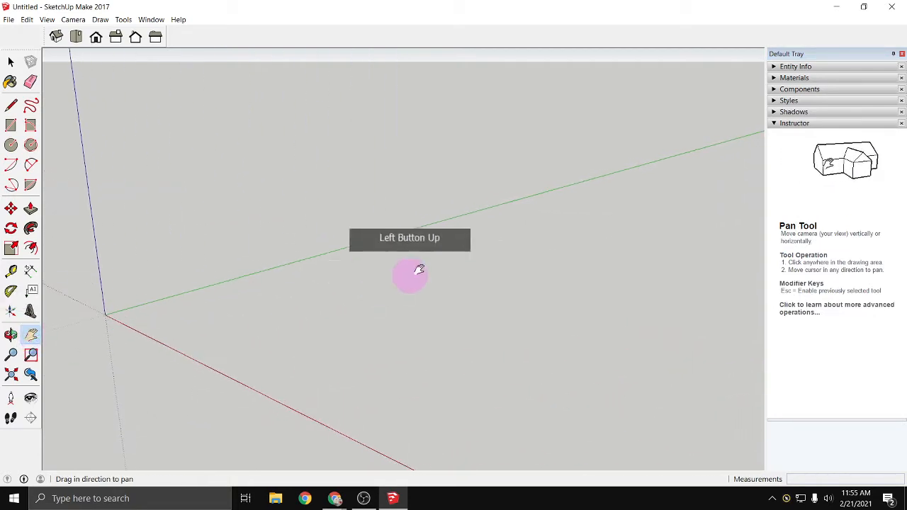
key("space")
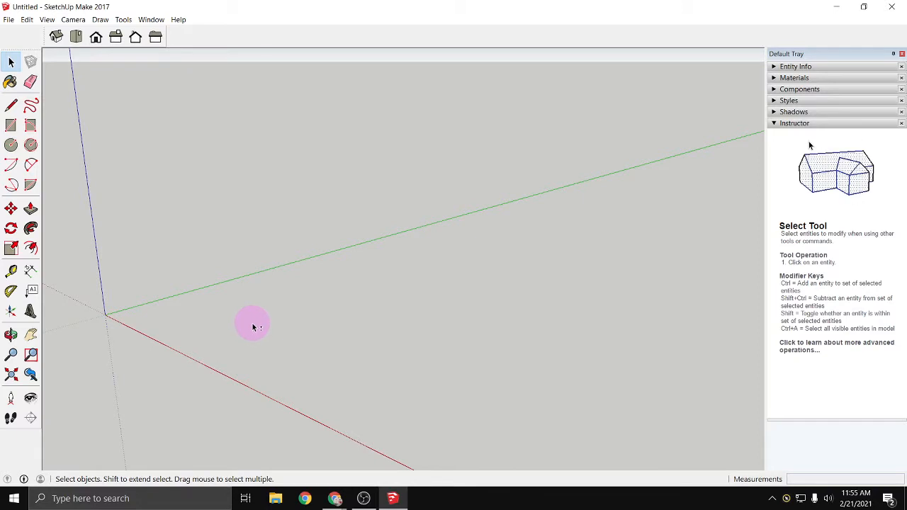
middle_click_drag(252, 327, 400, 304)
middle_click_drag(486, 298, 385, 324)
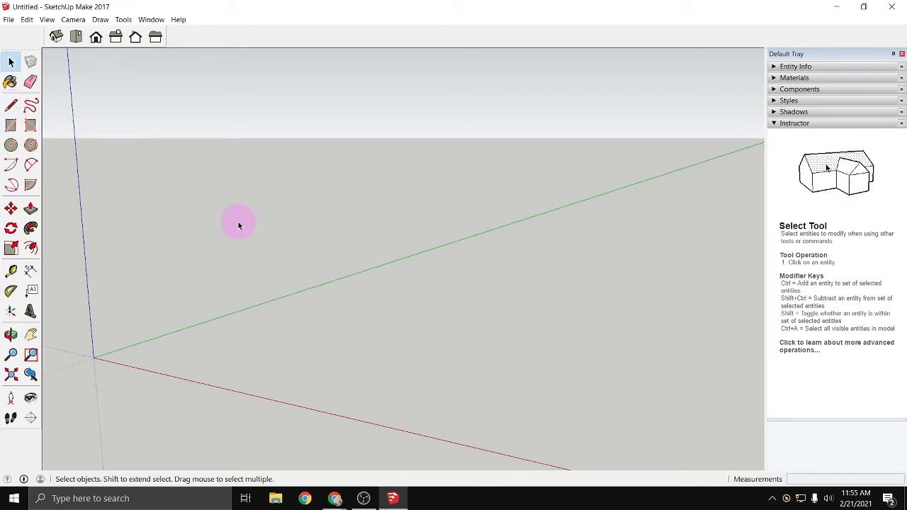
- Draw a closed rectangle with the Line tool along the green and red axes, with 24' long sides and 12' short sides
key("l")
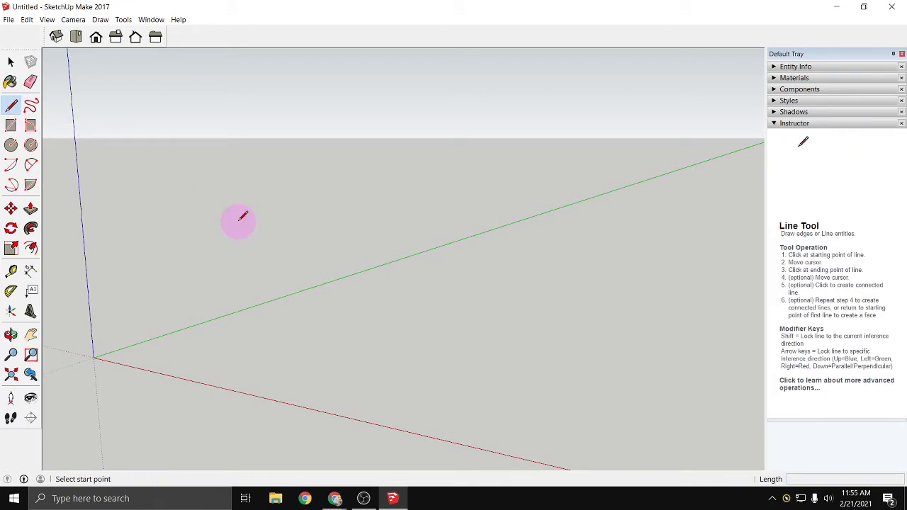
left_click(262, 360)
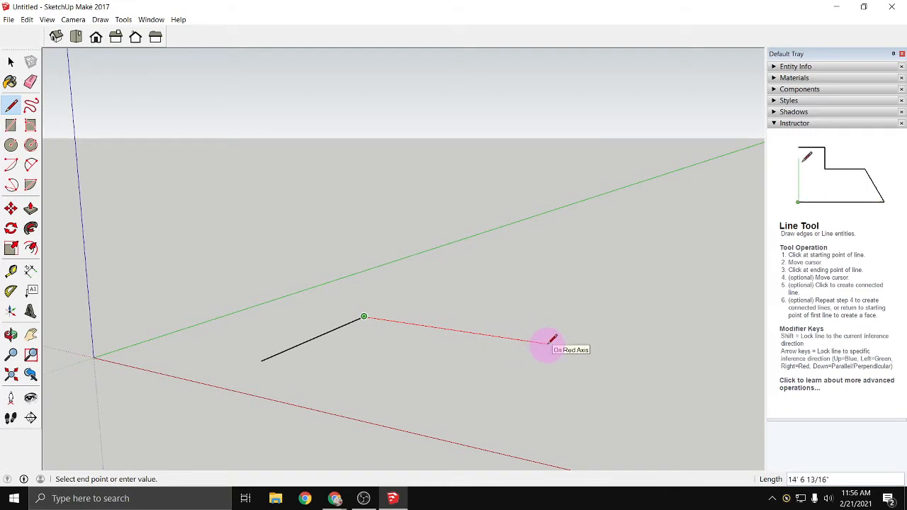
type("24'")
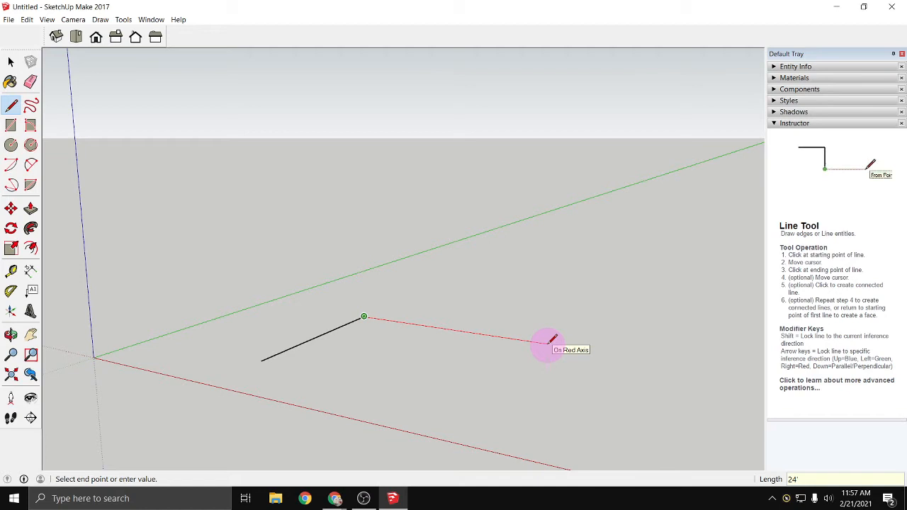
key("Return")
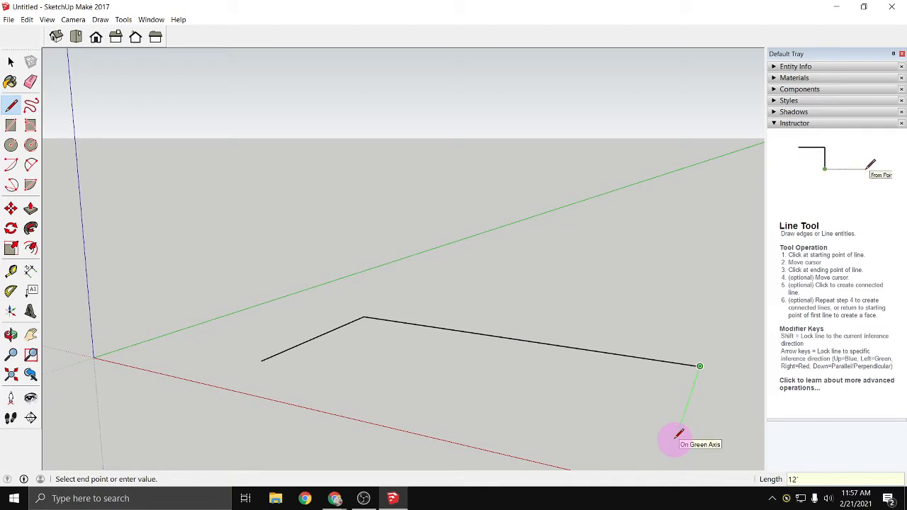
left_click(674, 444)
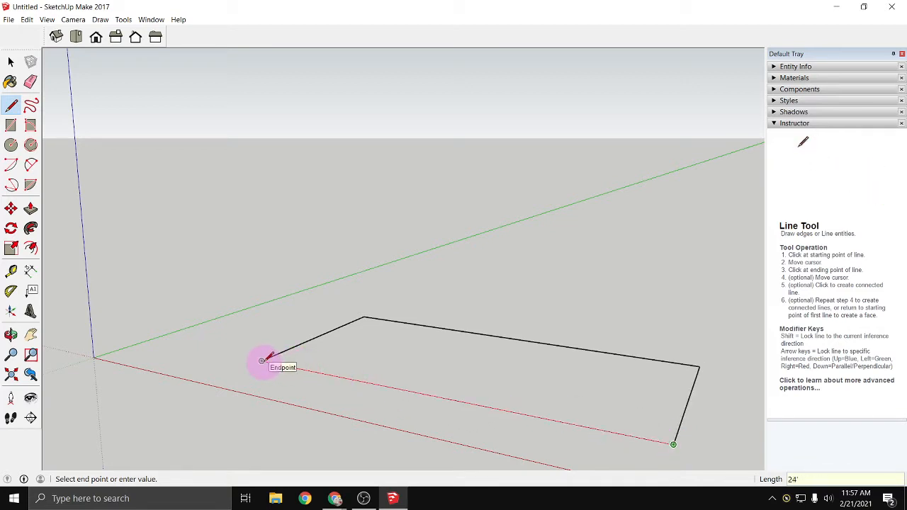
left_click(262, 361)
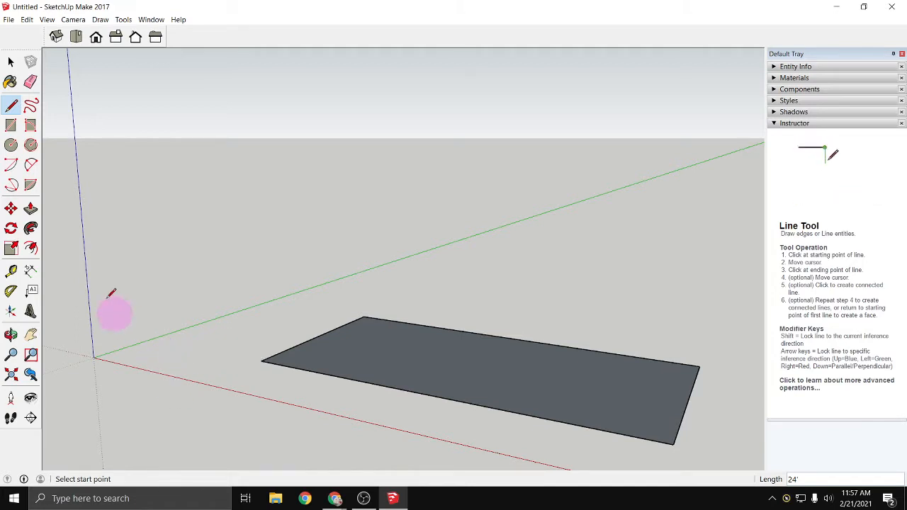
- Compare the Parallel Projection and Perspective camera modes on the rectangle, leaving the camera in Parallel Projection
left_click(73, 20)
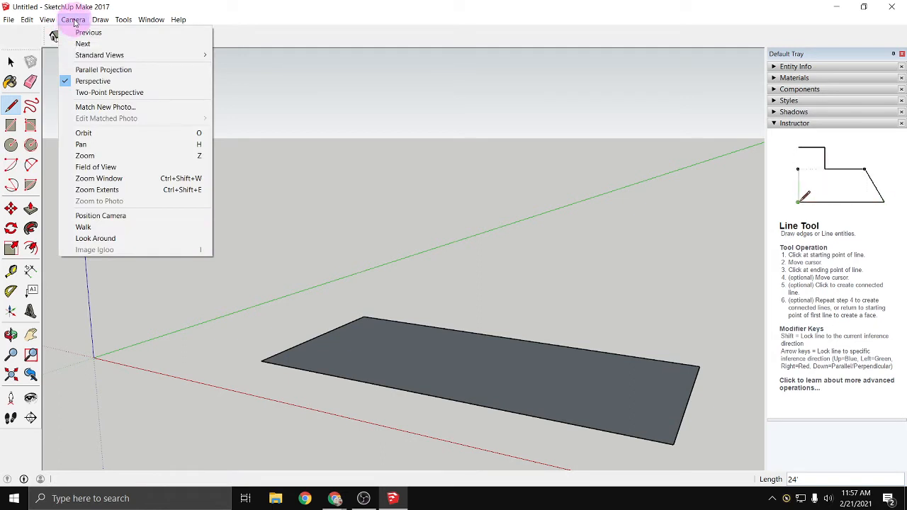
left_click(99, 68)
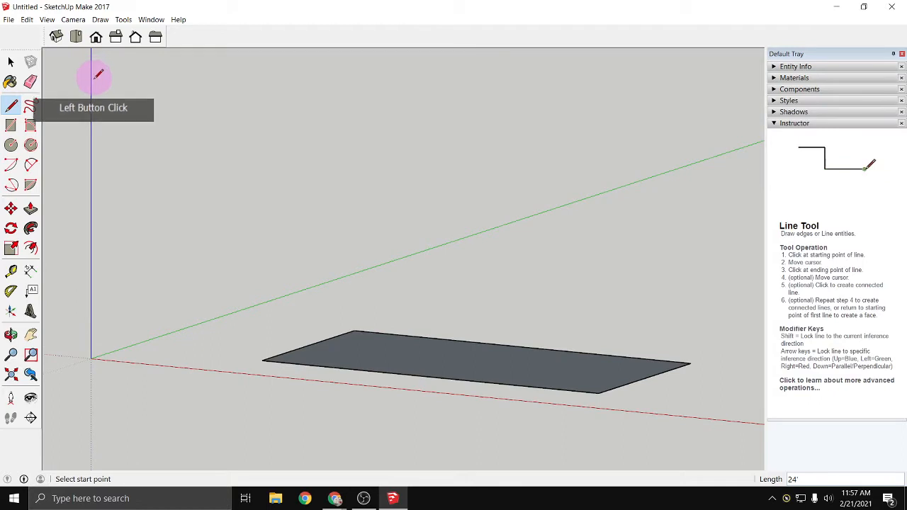
left_click(52, 20)
mouse_move(73, 20)
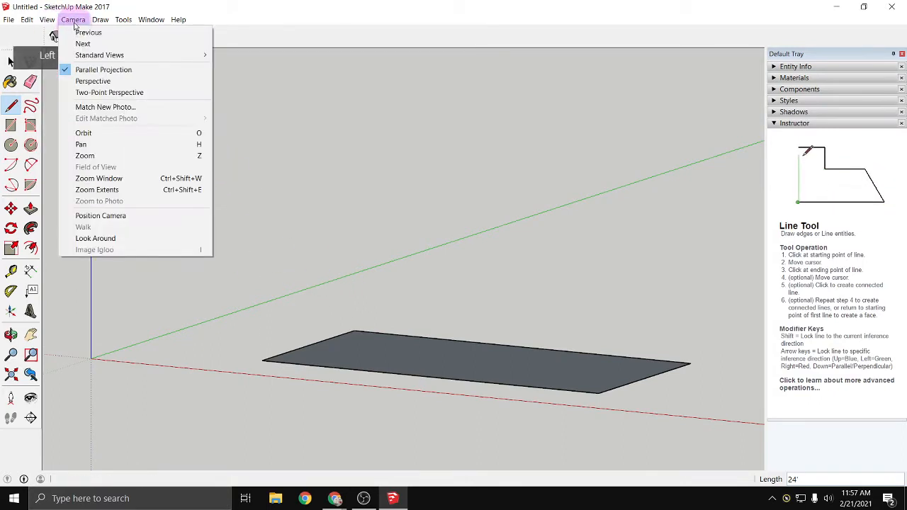
left_click(84, 78)
left_click(73, 19)
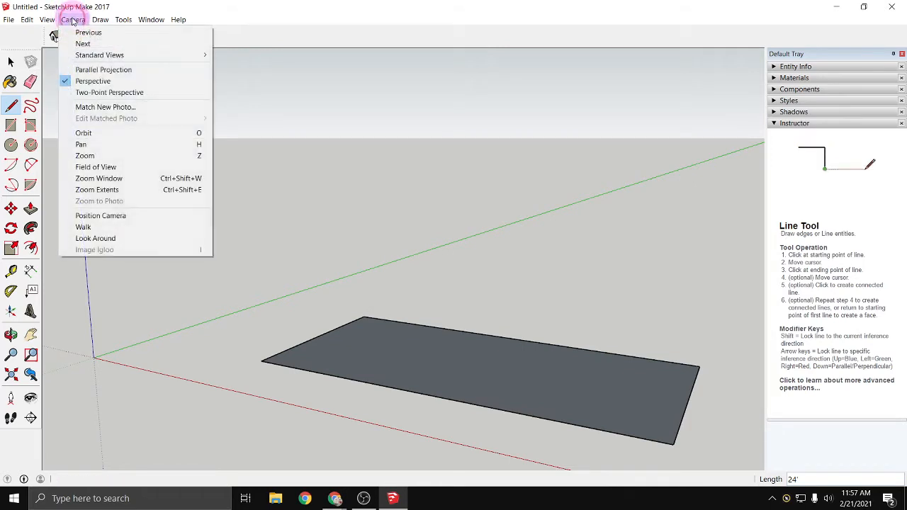
left_click(95, 69)
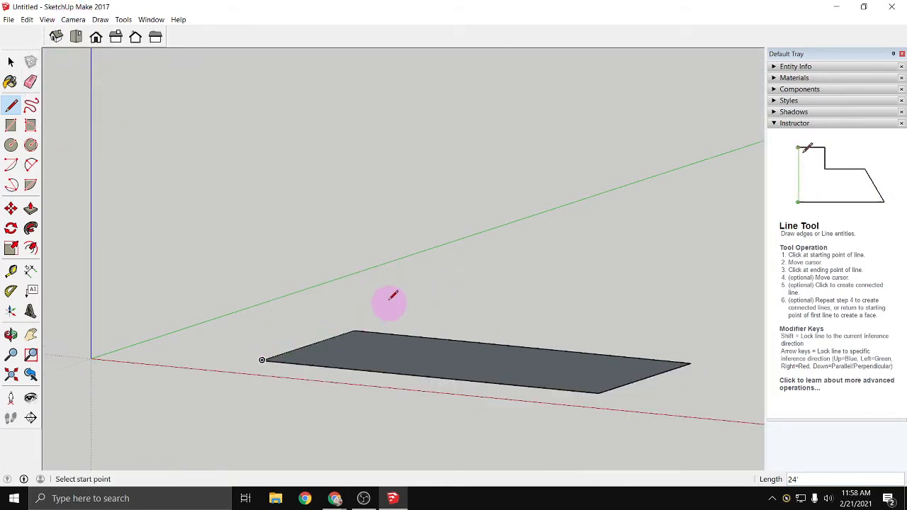
- Draw a 16" by 16" square with the Rectangle tool, just behind the far edge of the large rectangle
key("o")
left_click_drag(405, 316, 402, 407)
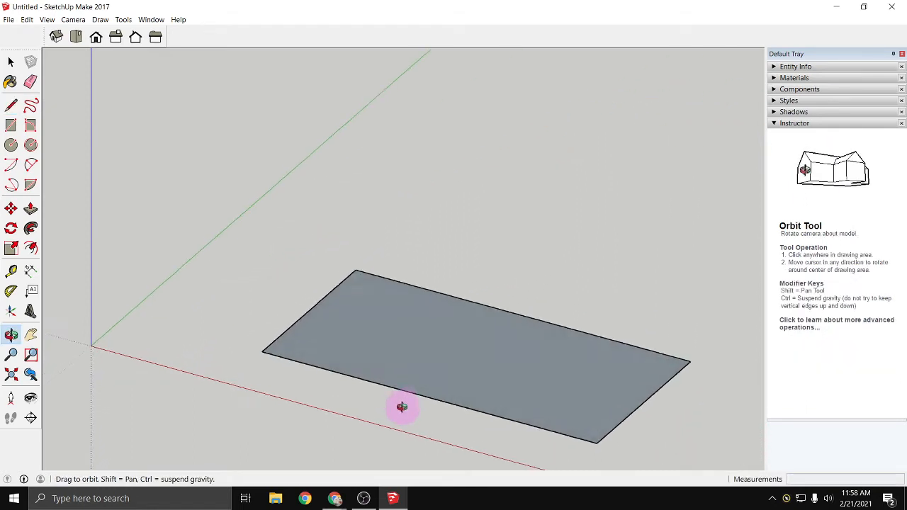
middle_click_drag(402, 407, 404, 427)
mouse_move(245, 336)
middle_mouse_down("shift")
mouse_move(158, 284)
mouse_move(166, 293)
middle_mouse_up("shift")
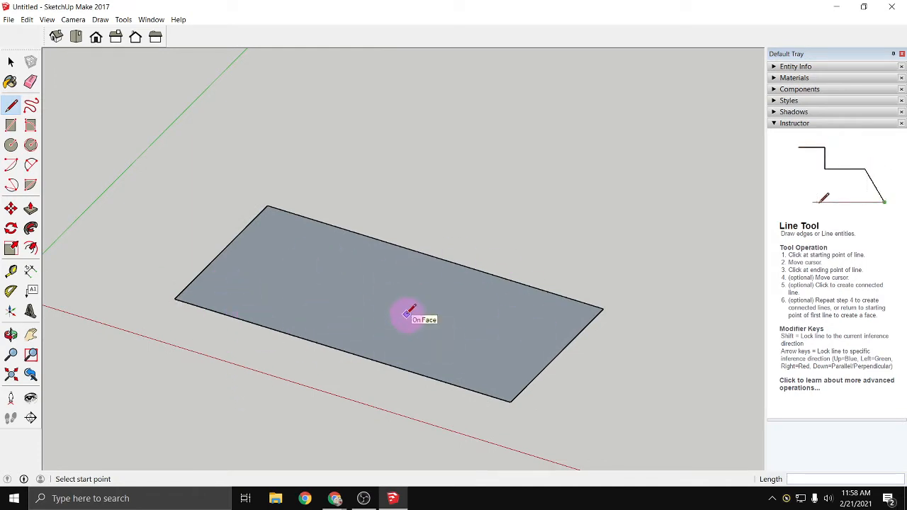
left_click(12, 126)
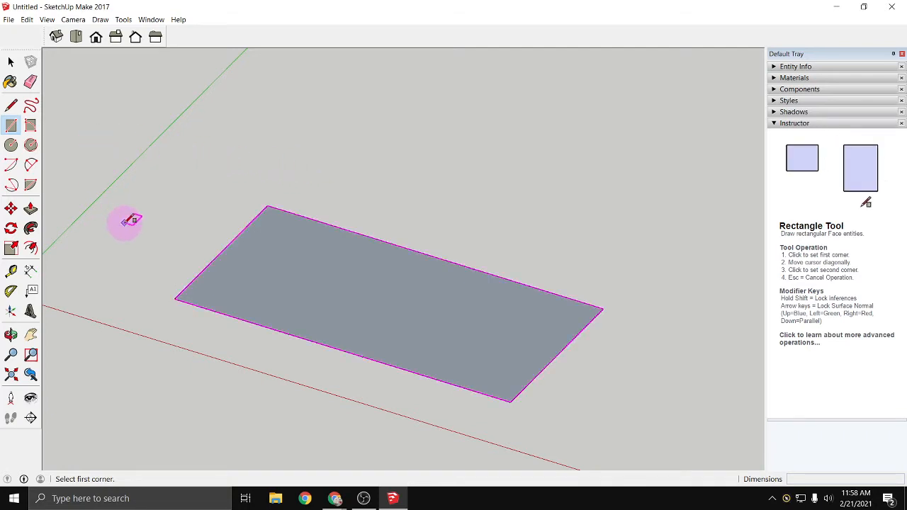
middle_click_drag(126, 222, 237, 217, "shift")
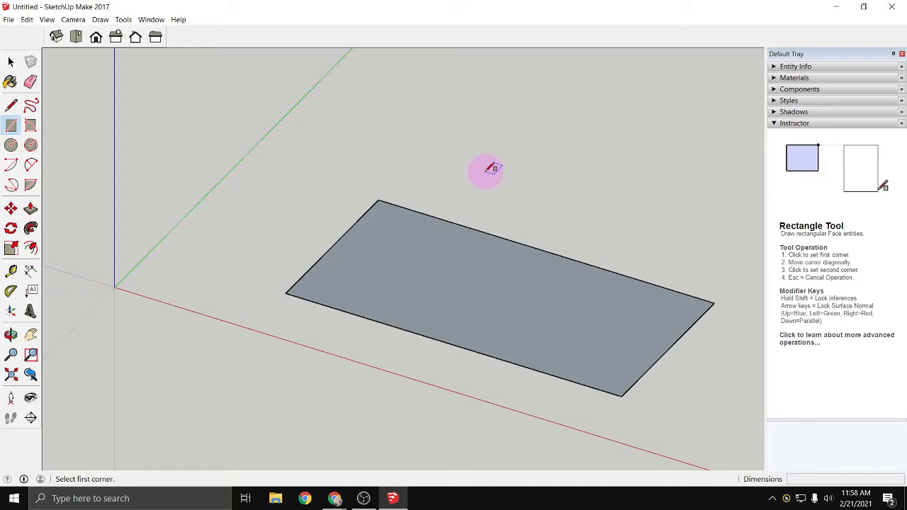
middle_click_drag(488, 170, 328, 221, "shift")
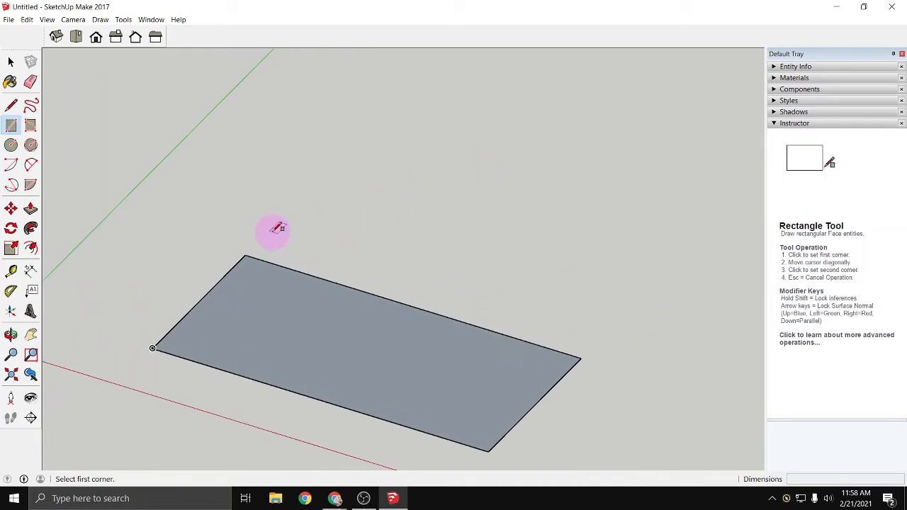
left_click(272, 228)
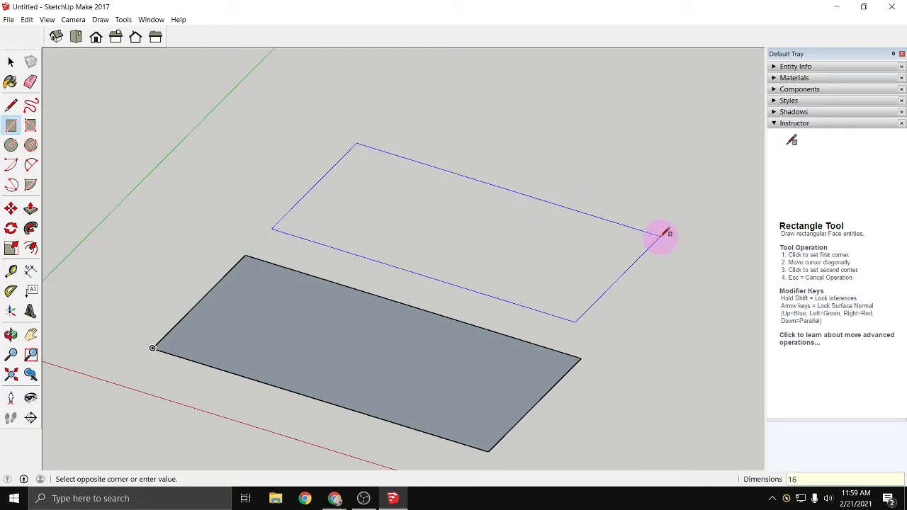
type("',16")
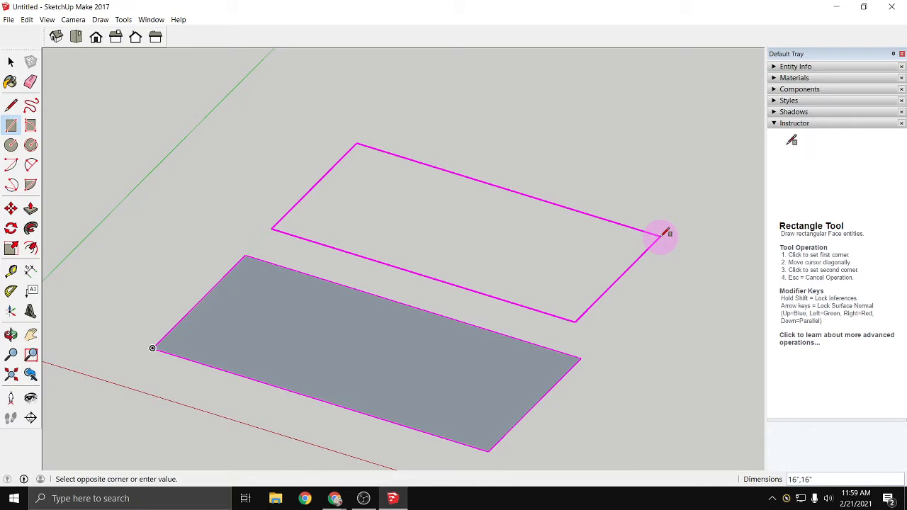
left_click(665, 234)
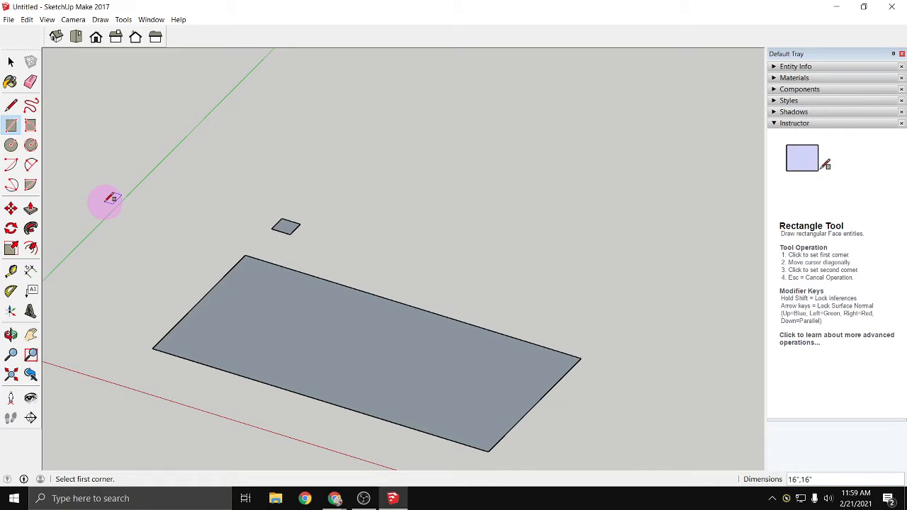
- Select the large rectangle and the small square together and delete both from the model
key("space")
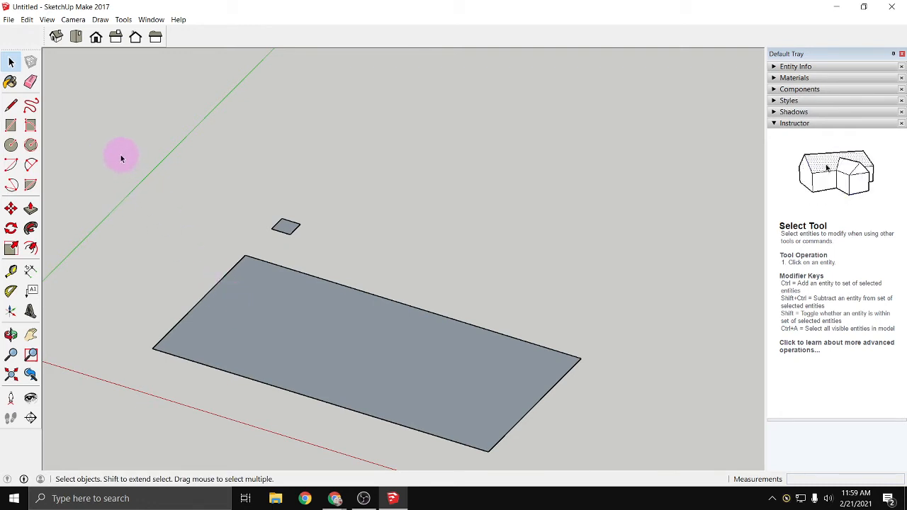
left_click_drag(120, 156, 619, 460)
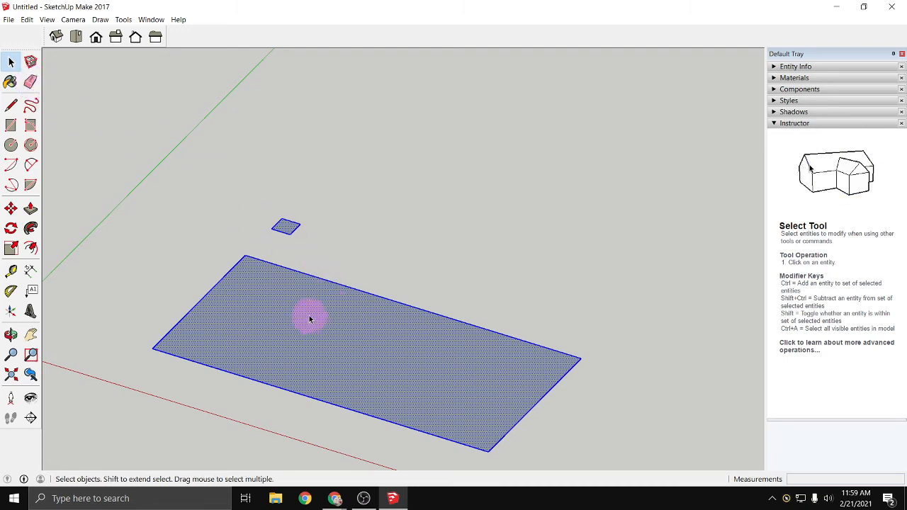
key("Delete")
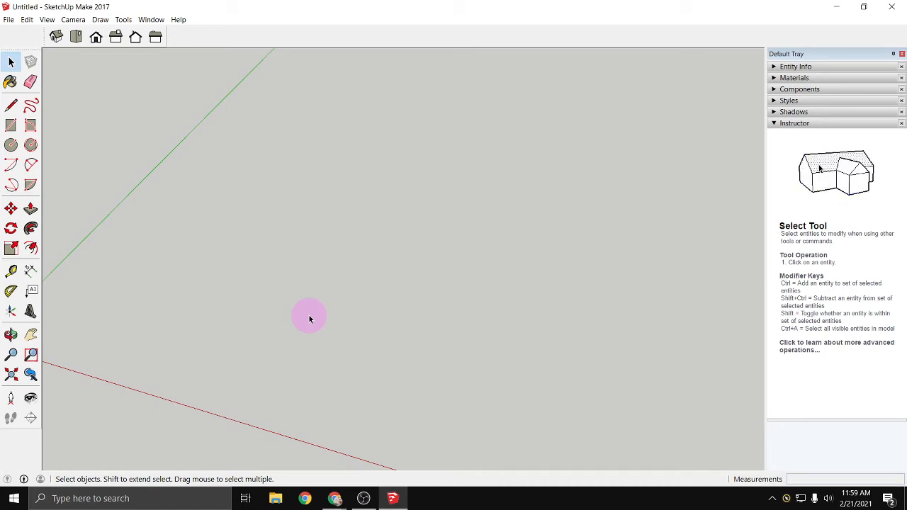
- Draw a 24' by 12' rectangle on the ground near the origin, with its long side parallel to the red axis
left_click(10, 127)
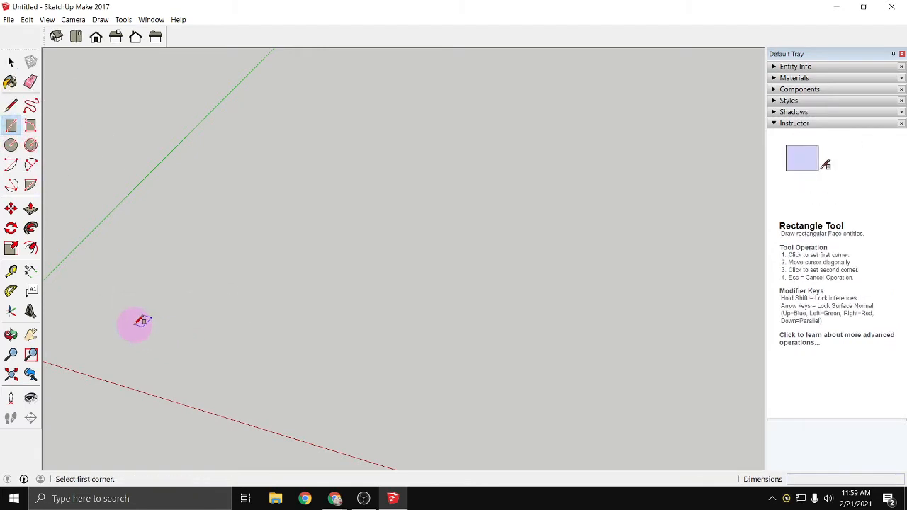
key("o")
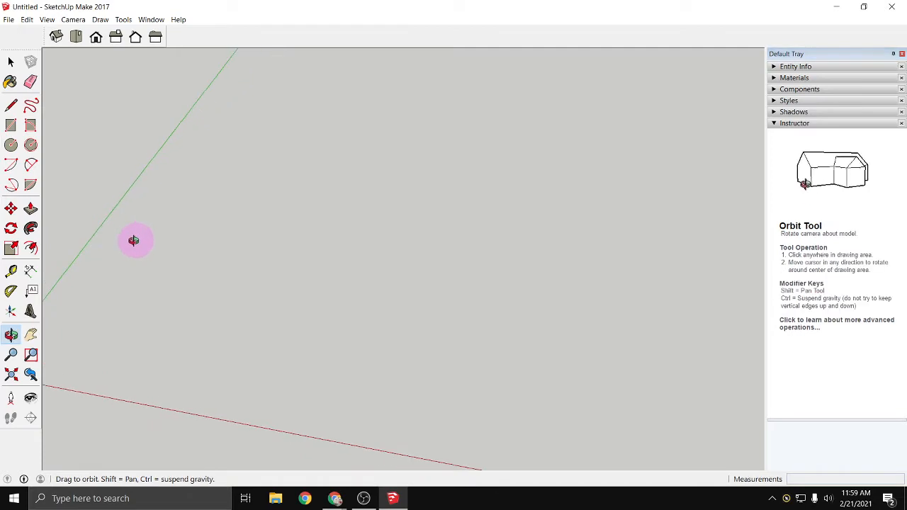
left_click_drag(134, 241, 83, 187)
middle_click_drag(82, 187, 12, 208)
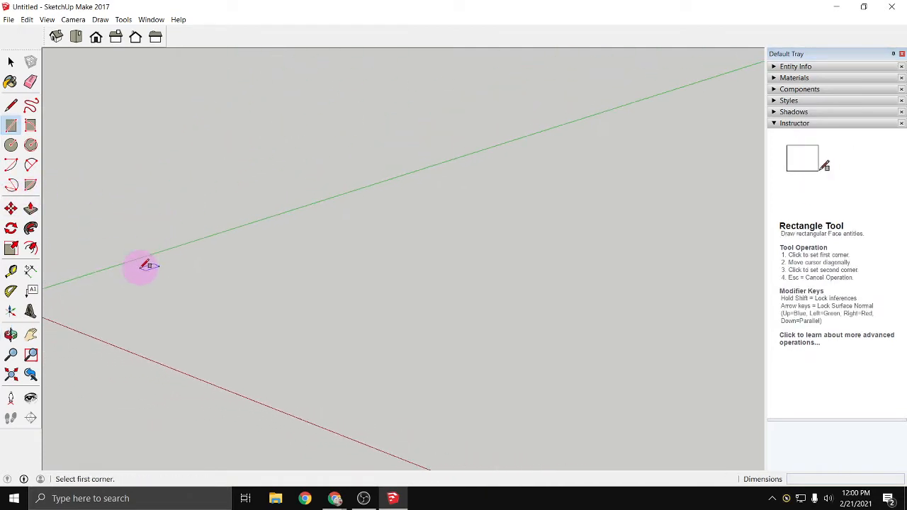
middle_click_drag(150, 316, 226, 350)
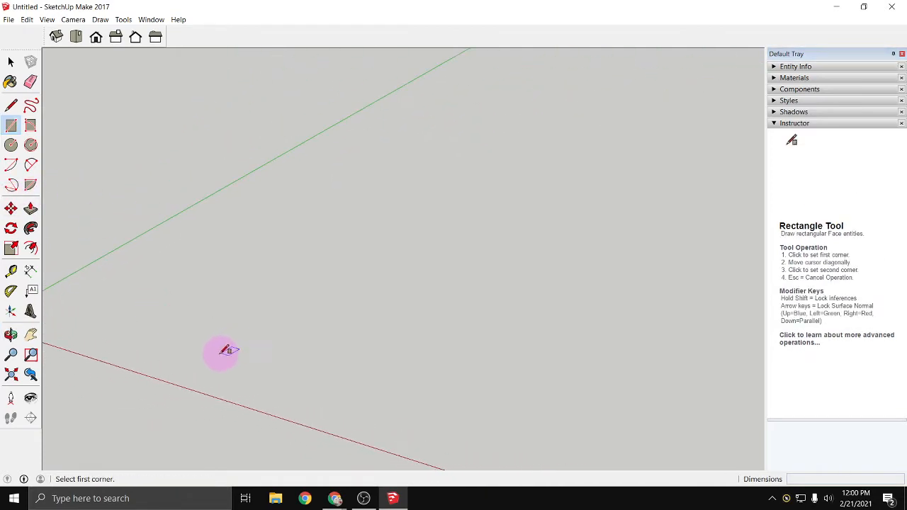
left_click(161, 337)
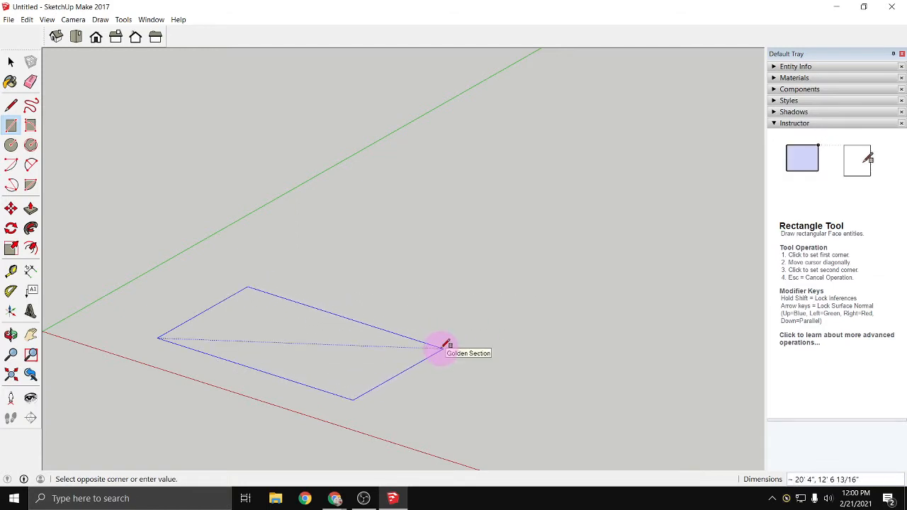
type("1")
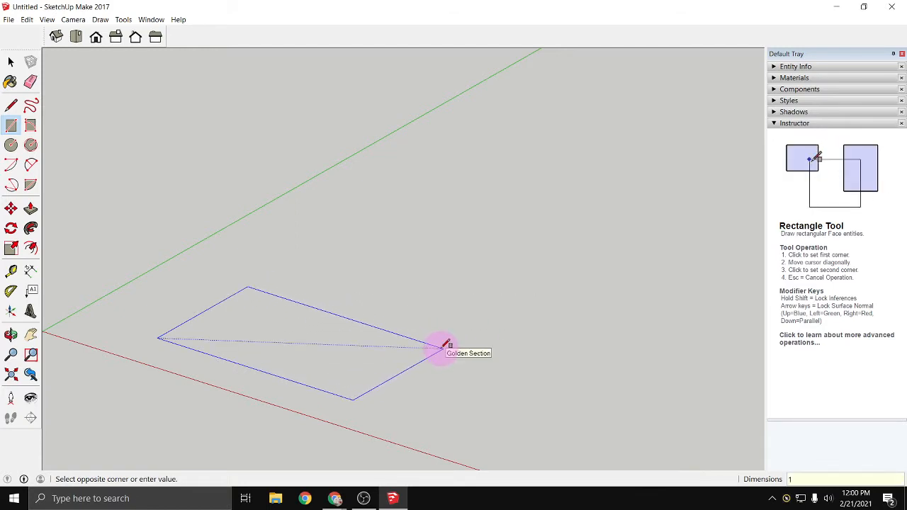
key("BackSpace")
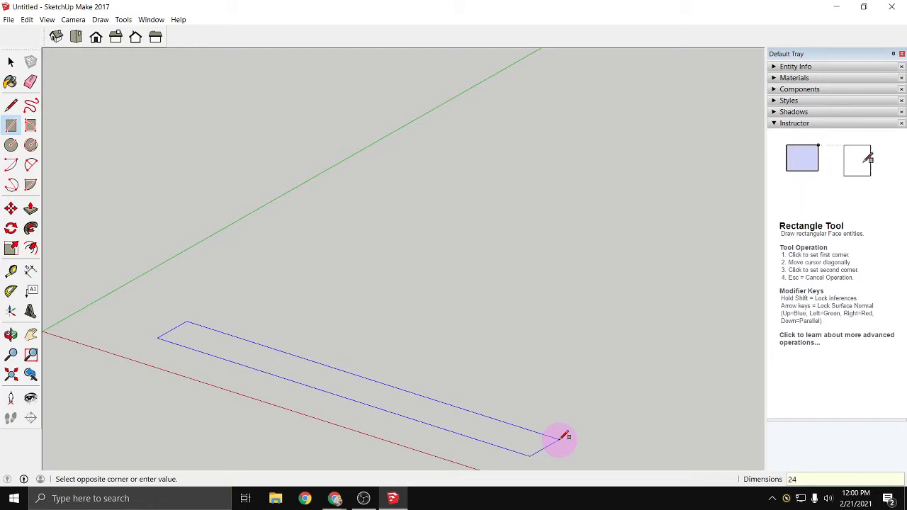
type("'")
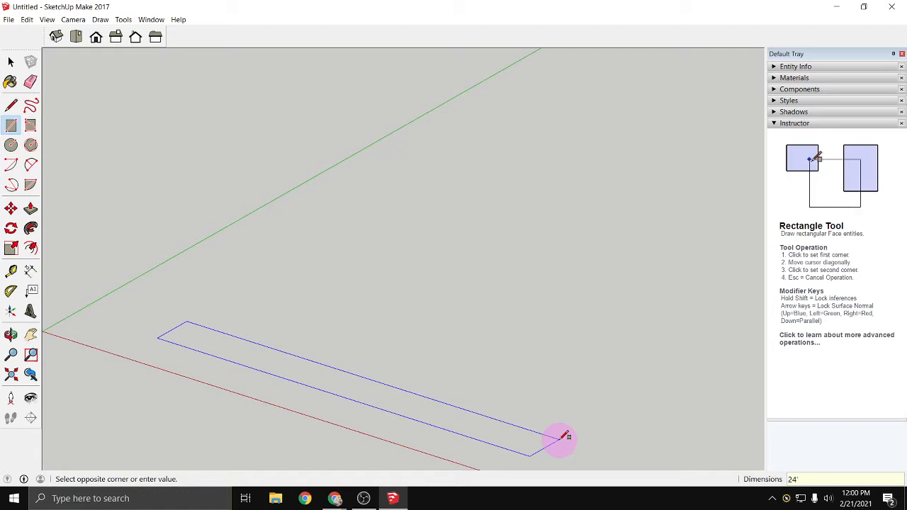
type(",")
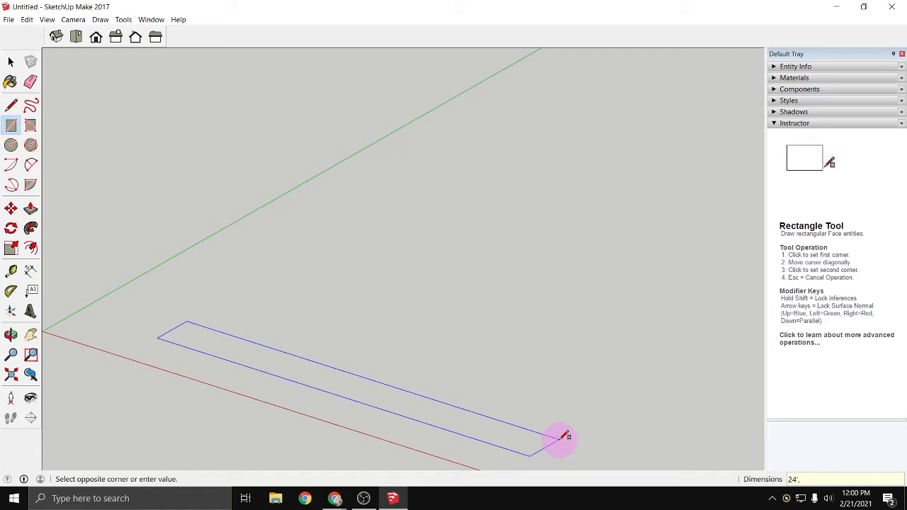
type("12")
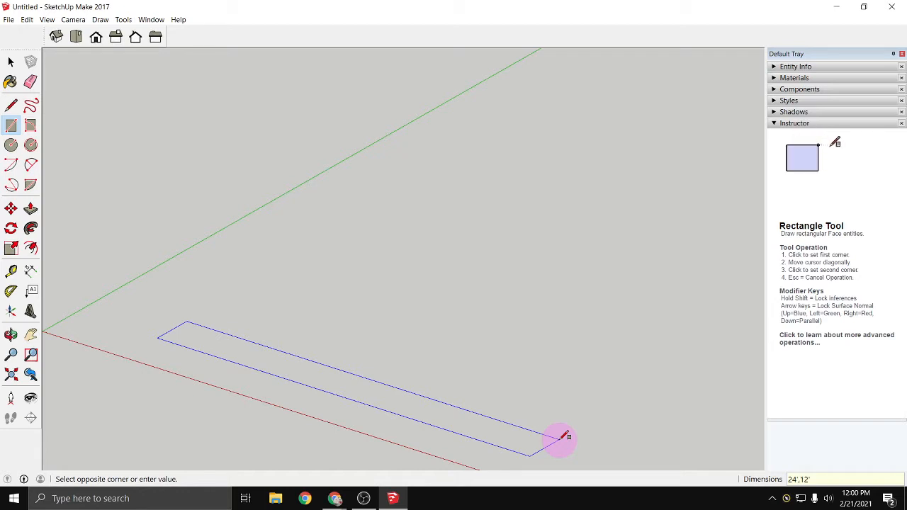
key("Return")
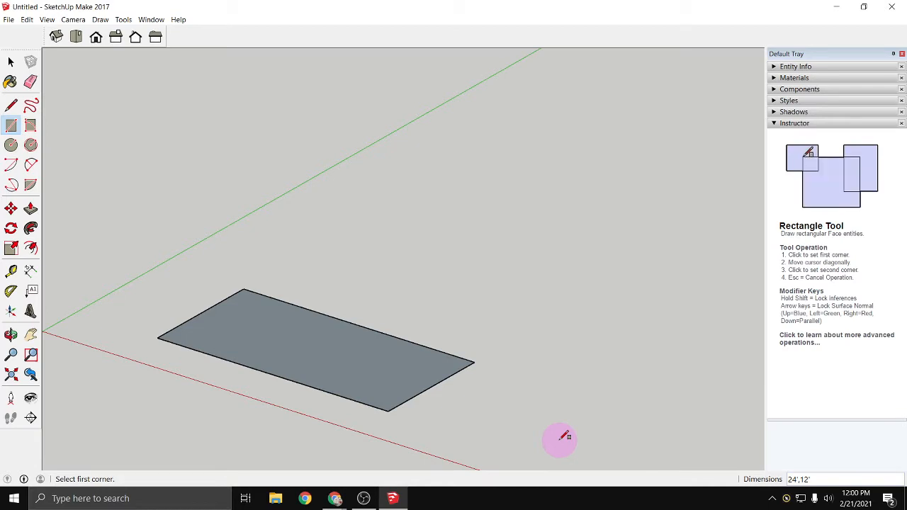
- Draw a 24" by 12" rectangle on the ground beyond the far end of the large rectangle, along the red axis
left_click(507, 407)
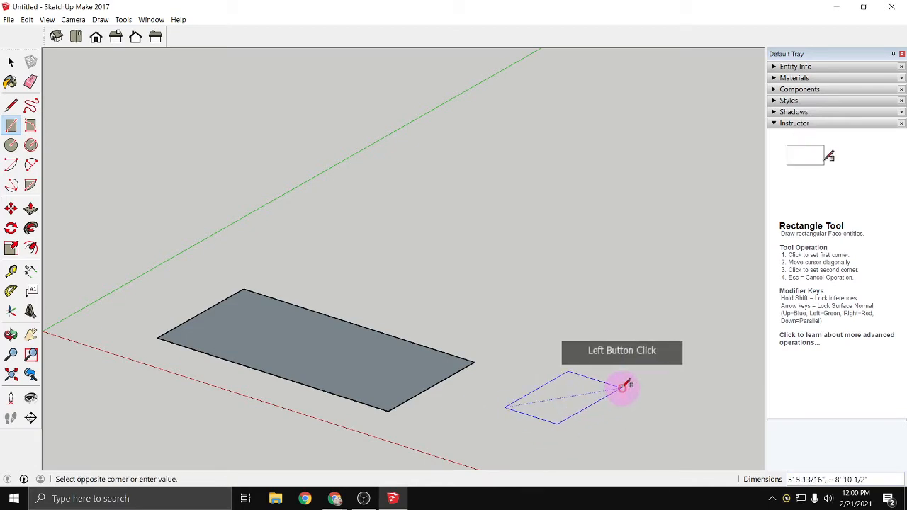
type("24")
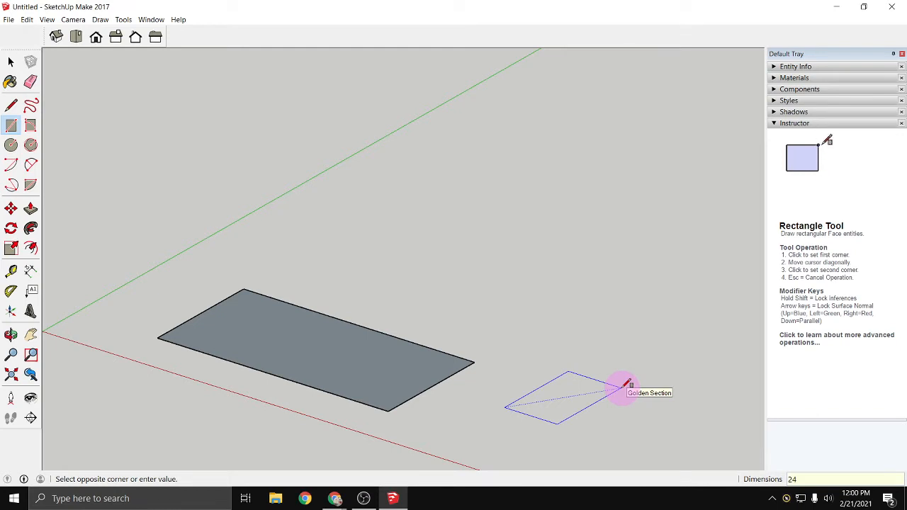
type(",12")
key("Return")
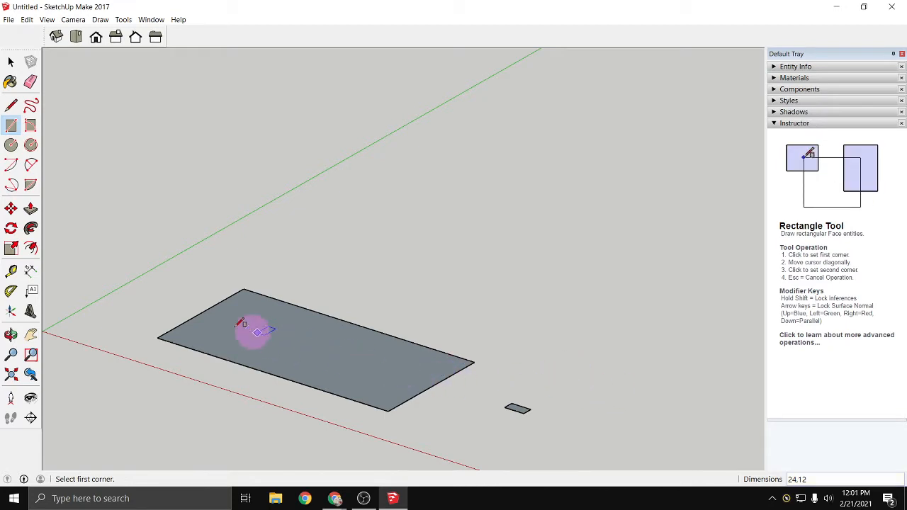
- Push/Pull the large rectangle upward 8' to form a box
scroll(185, 377, "up", 1)
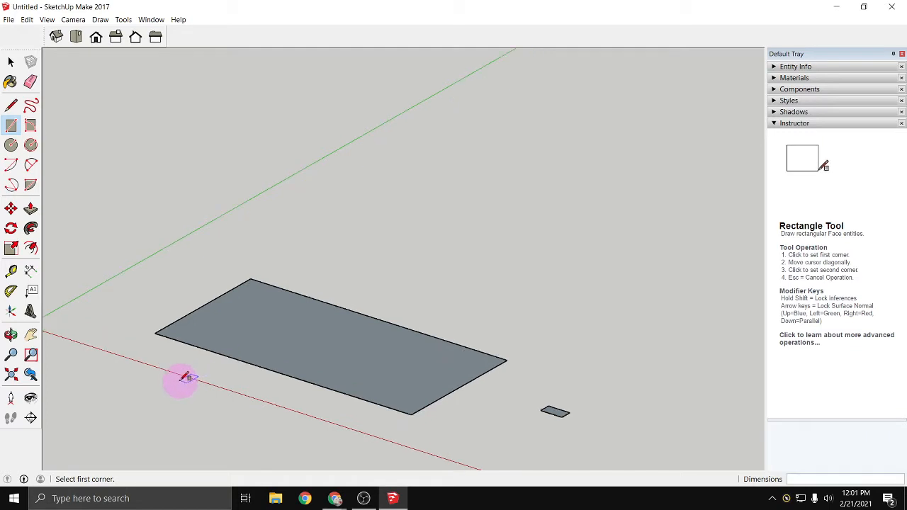
scroll(185, 378, "up", 1)
scroll(187, 366, "up", 1)
scroll(186, 366, "down", 1)
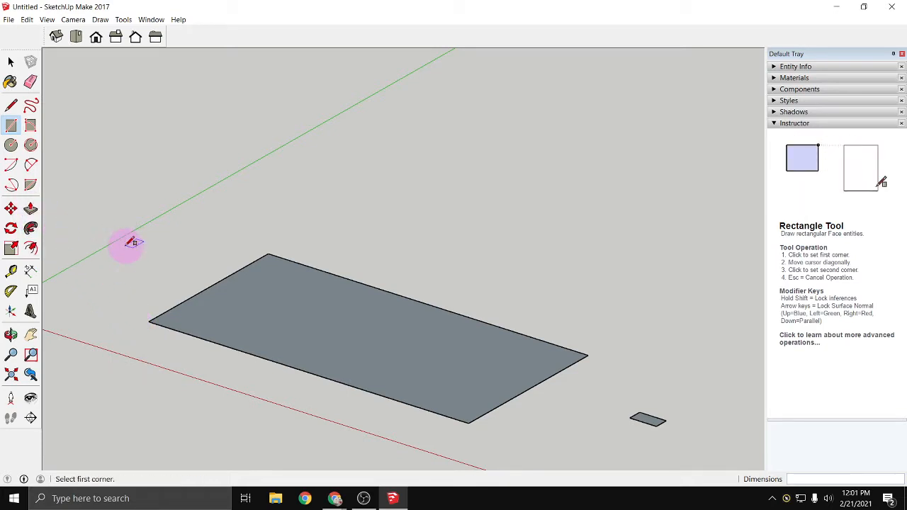
key("p")
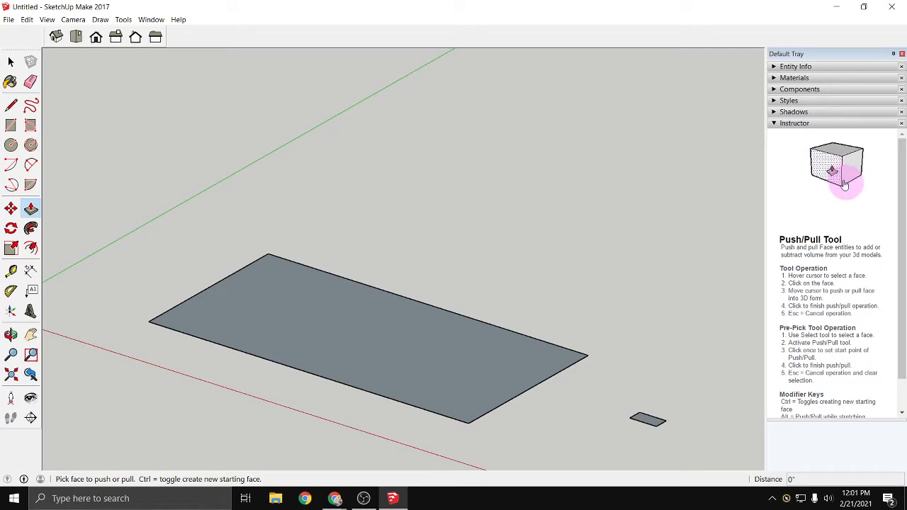
left_click(357, 333)
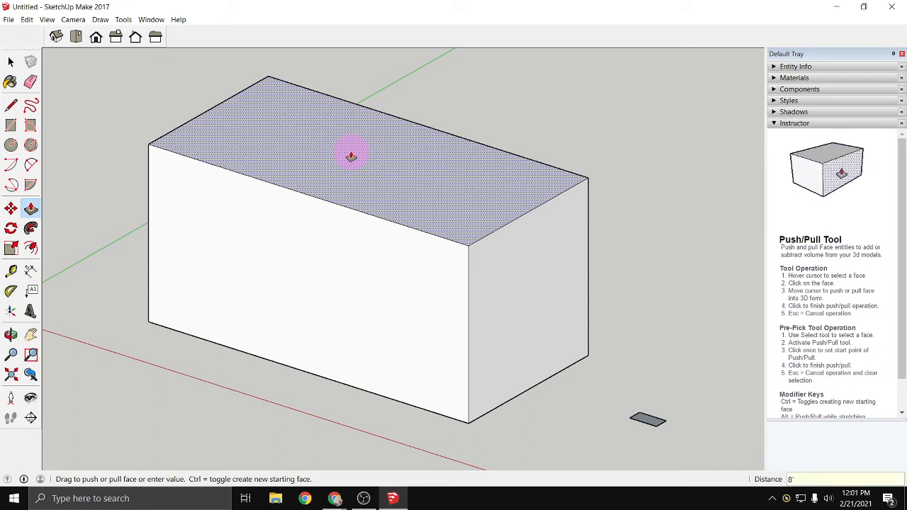
key("Return")
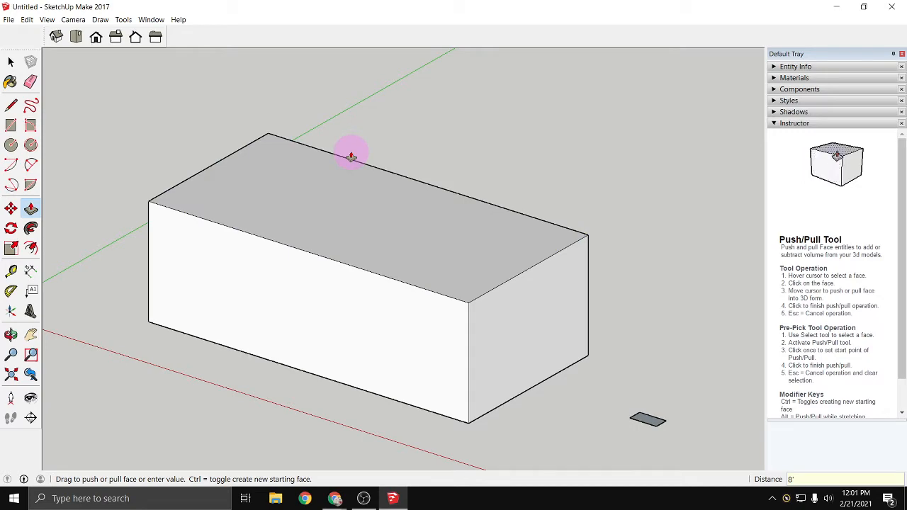
- Push the box's long front face in about 3' 10", its end face in about 6' 7", and its top face down about 3' 2"
left_click(240, 301)
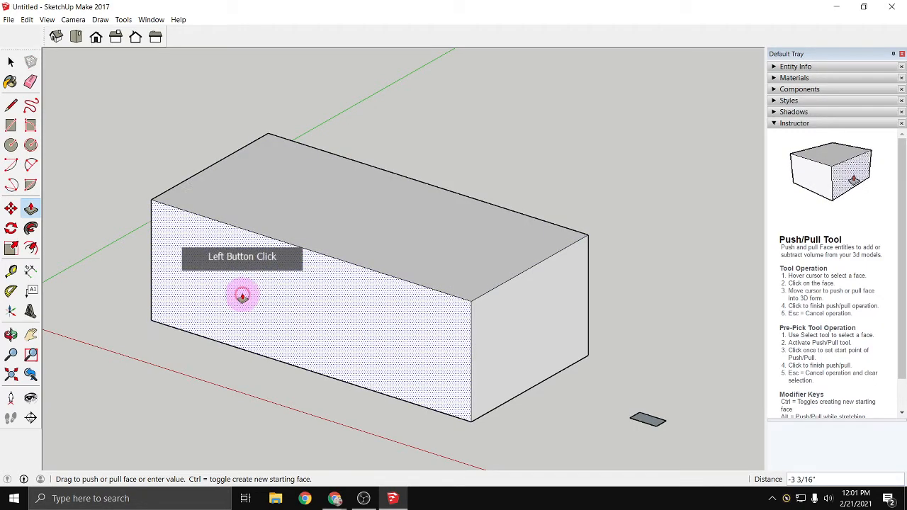
left_click(280, 280)
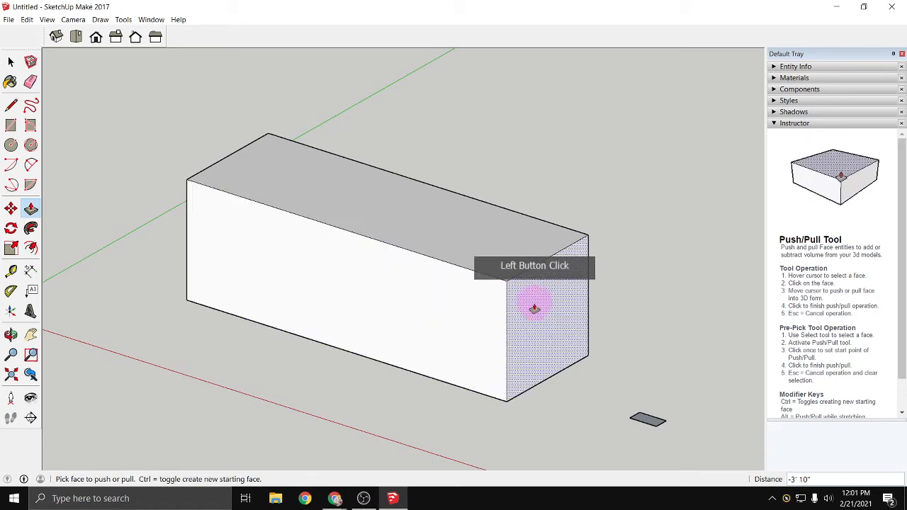
left_click_drag(532, 304, 443, 280)
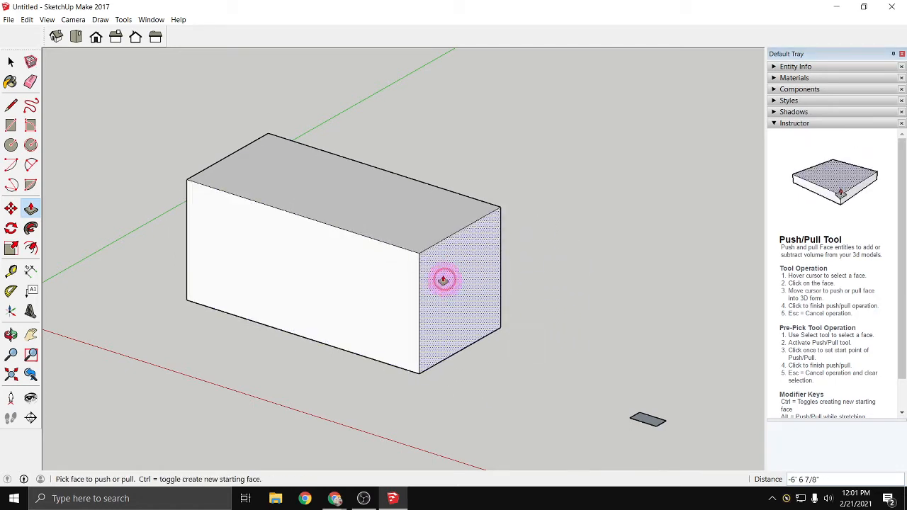
left_click(436, 243)
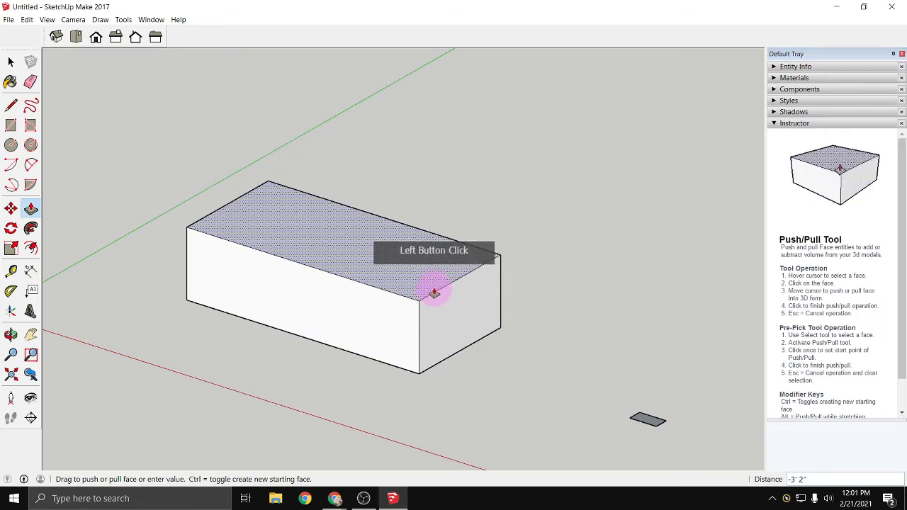
left_click(433, 292)
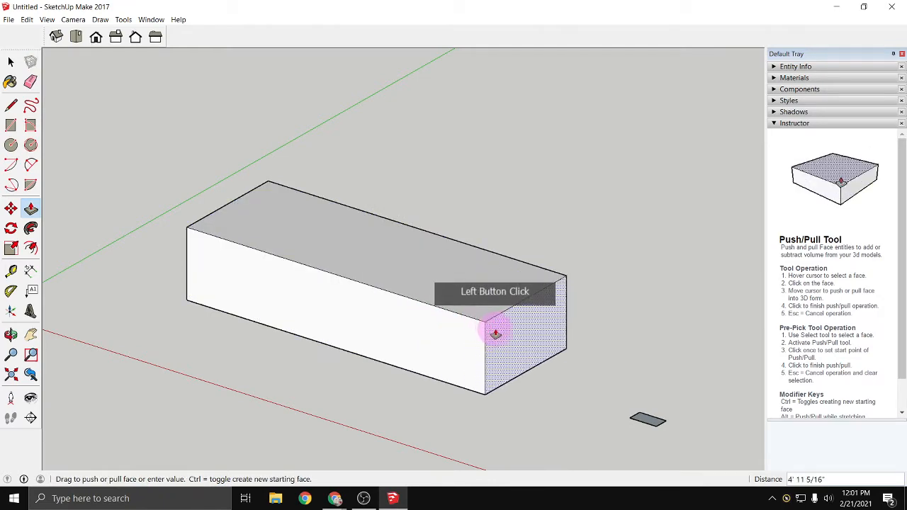
- Pull the box's end face out about 5' 1" and its long front face out about 5' 5"
left_click(500, 336)
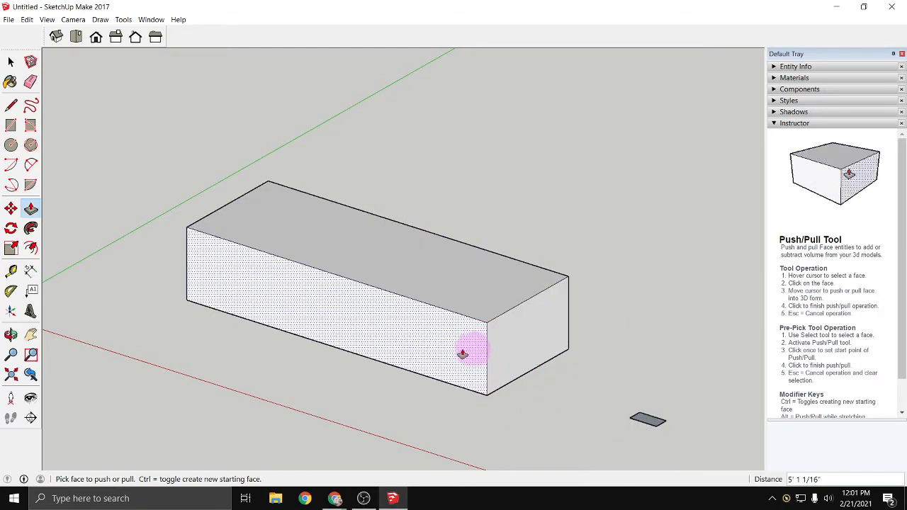
left_click(435, 355)
left_click(383, 386)
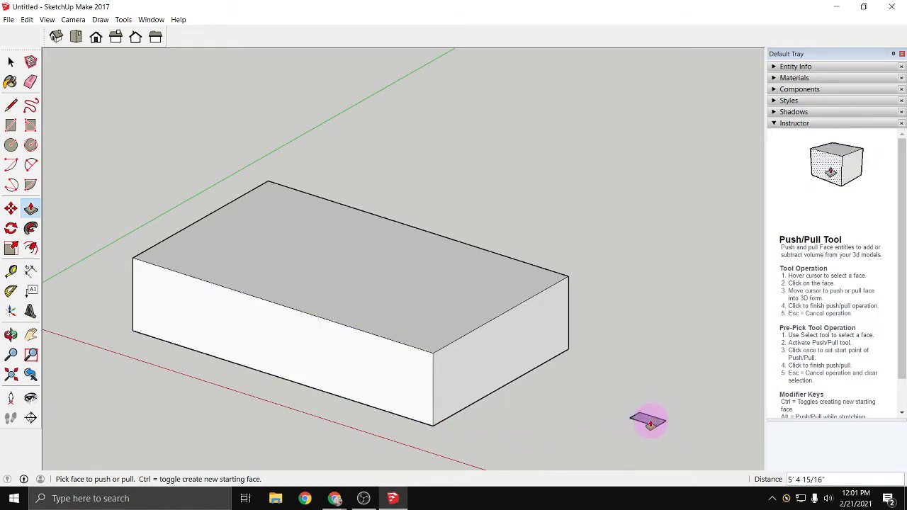
- Push/Pull the small rectangle up to the height of the large box by referencing the box's top face
left_click(650, 424)
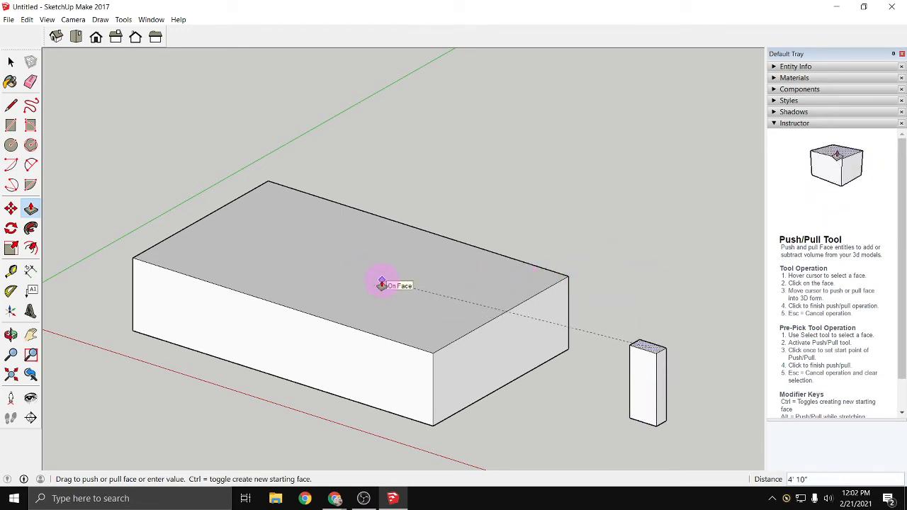
left_click(382, 284)
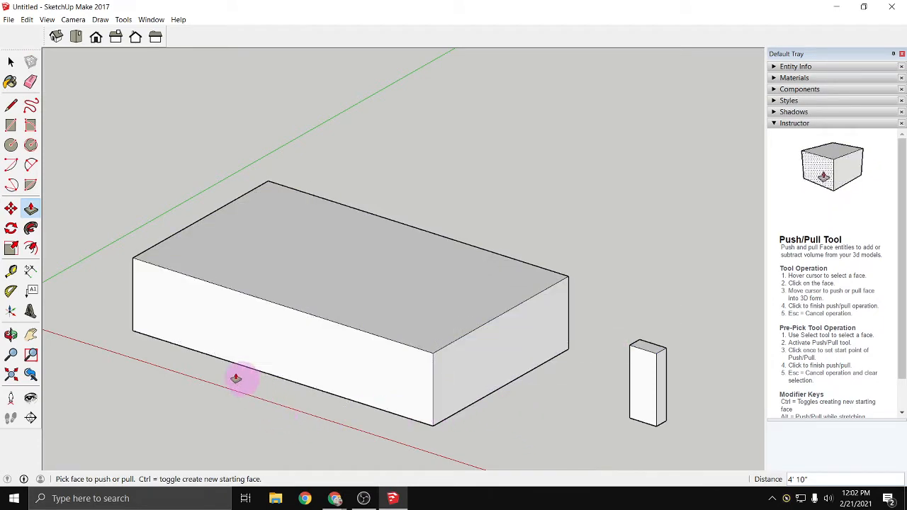
key("space")
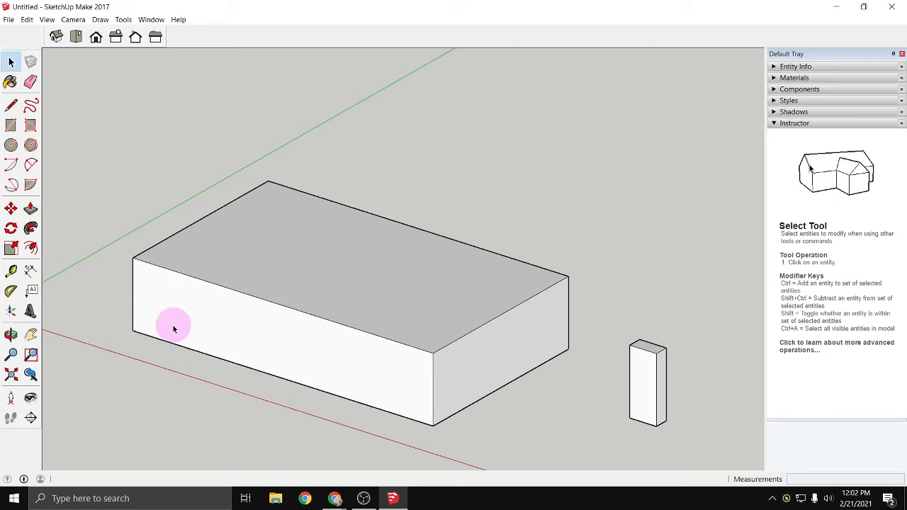
- Select the large box's faces one by one and try to move only its top face with the Move tool
scroll(156, 324, "down", 1)
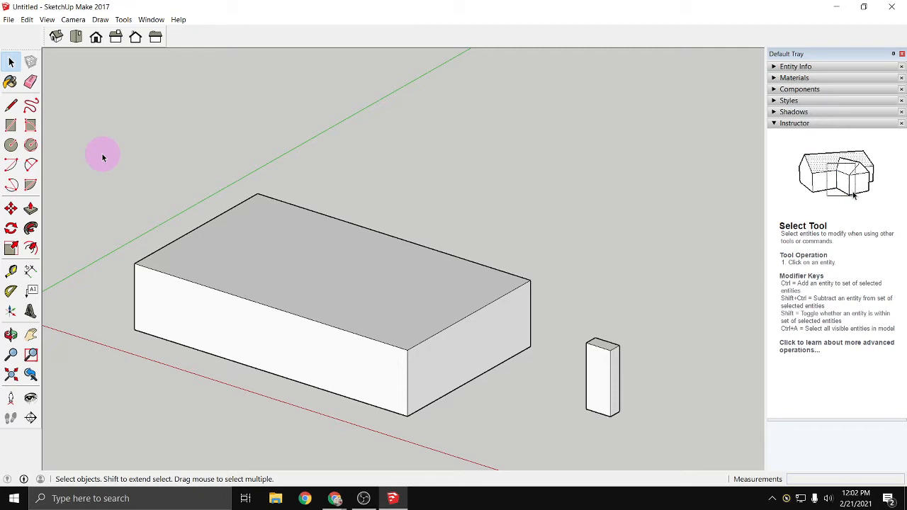
left_click(208, 259)
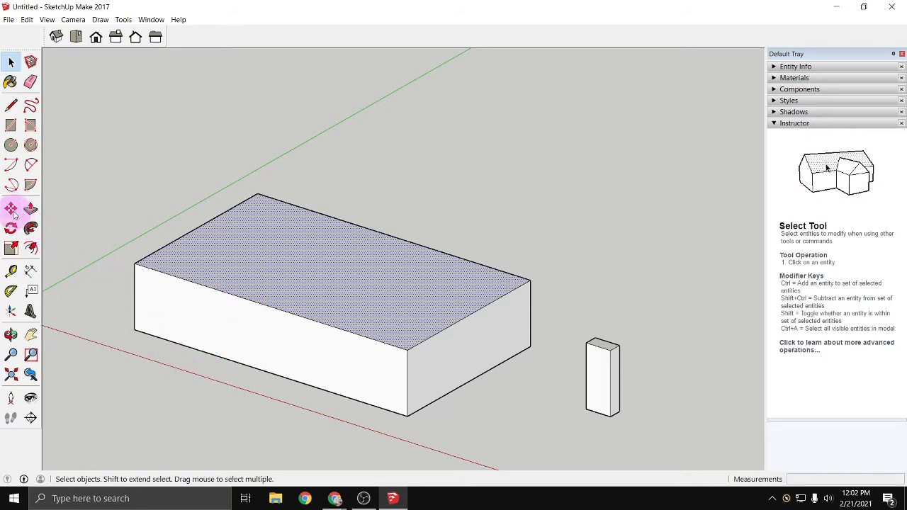
left_click(210, 317)
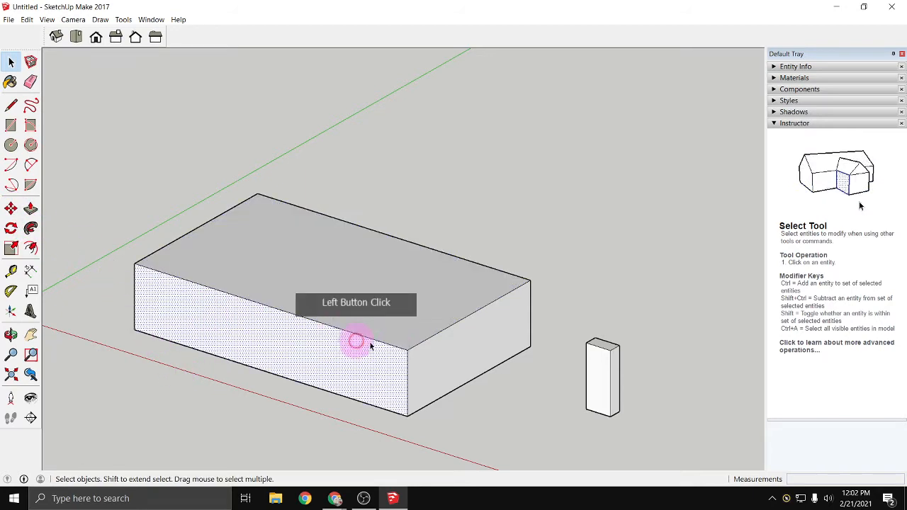
left_click(460, 364)
left_click(366, 281)
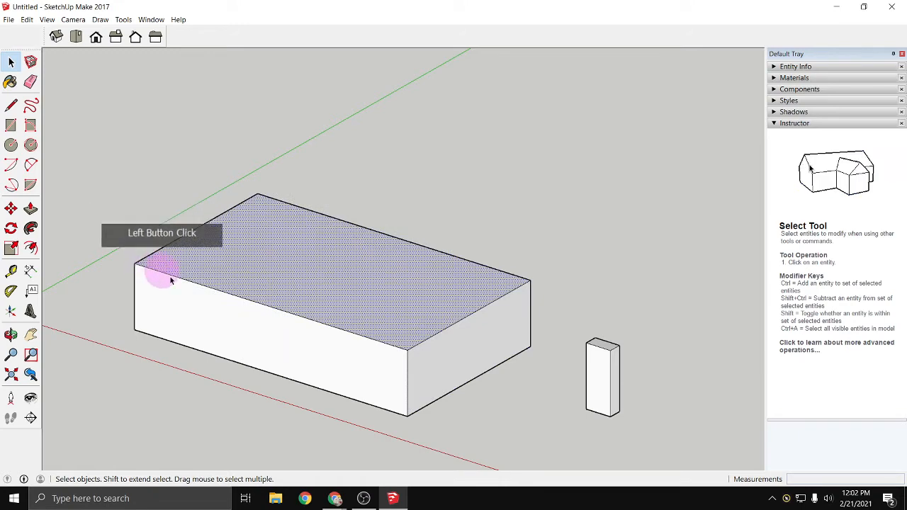
left_click(10, 208)
left_click(231, 263)
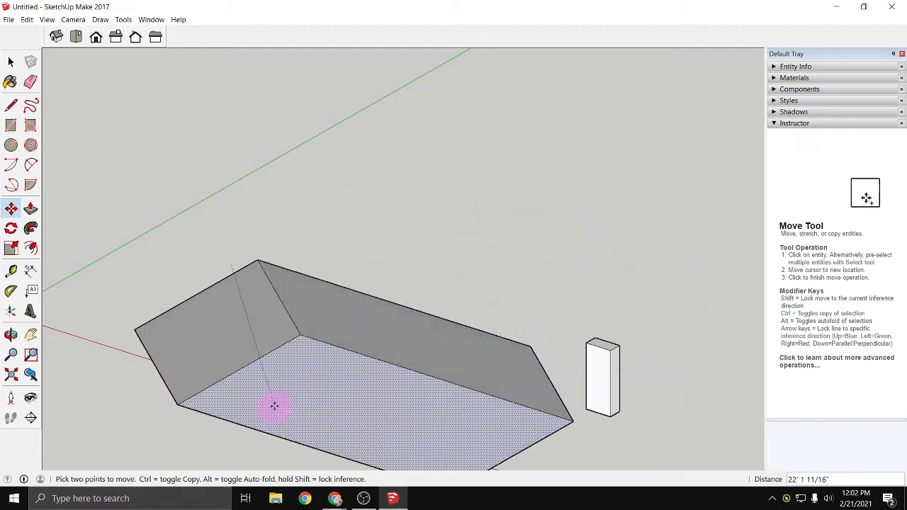
left_click(206, 321)
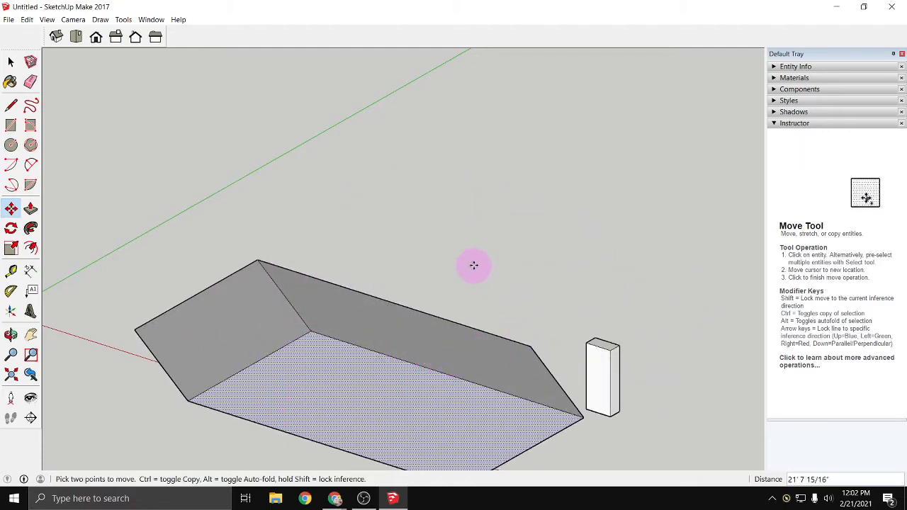
key("Escape")
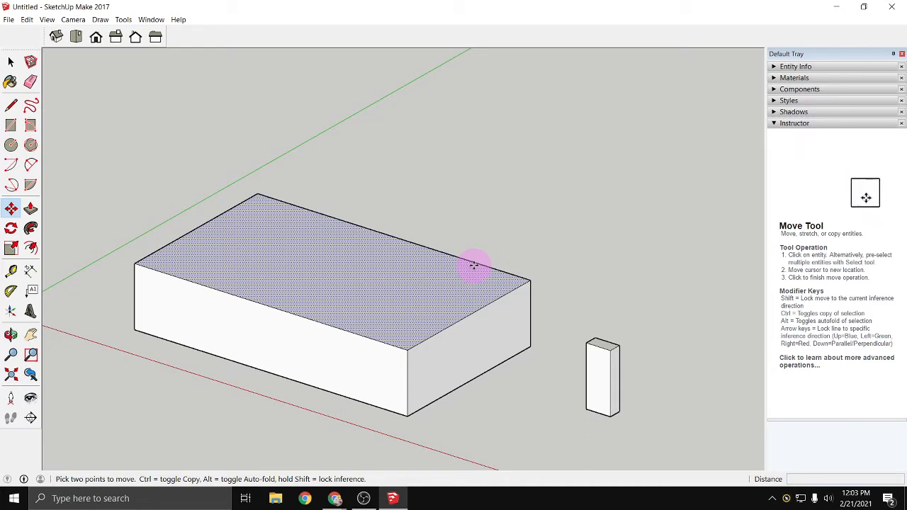
- Undo all the Push/Pull operations back to the two flat rectangles
key("ctrl+z")
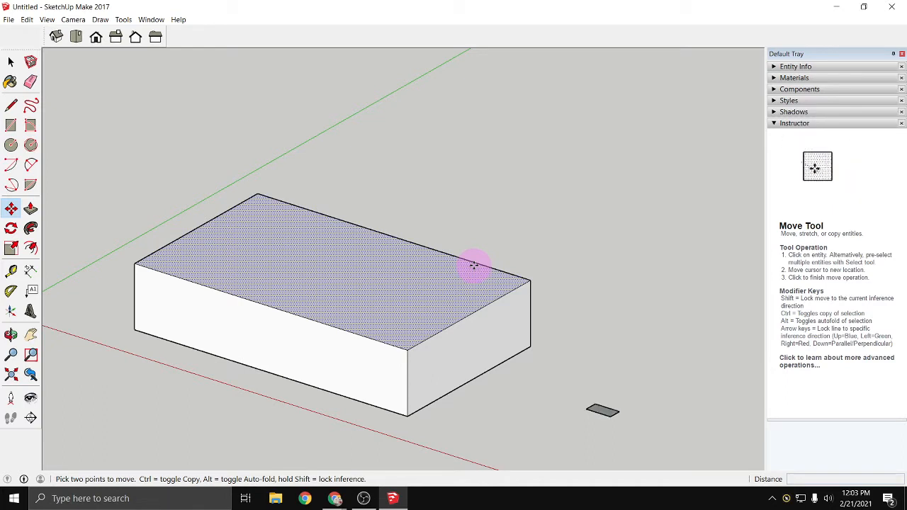
key("ctrl+z")
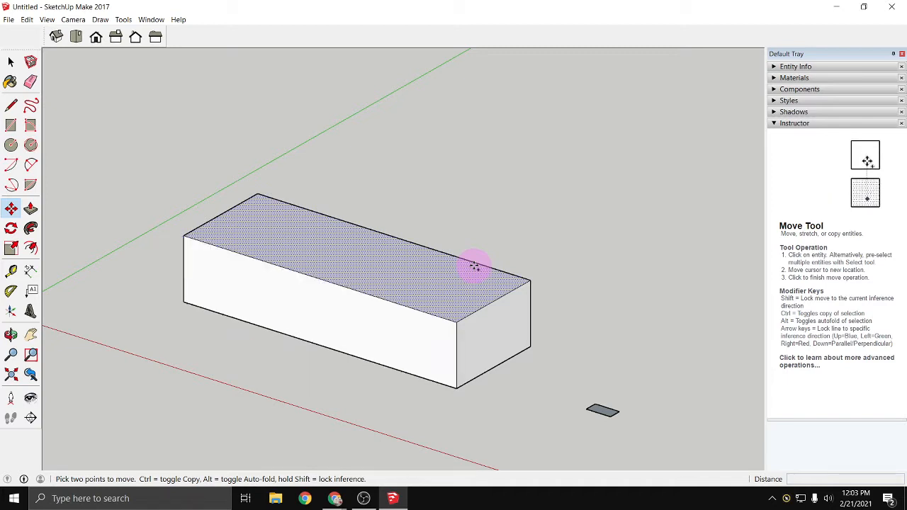
key("ctrl+z")
key("ctrl+z")
key("ctrl+z")
key("ctrl+z")
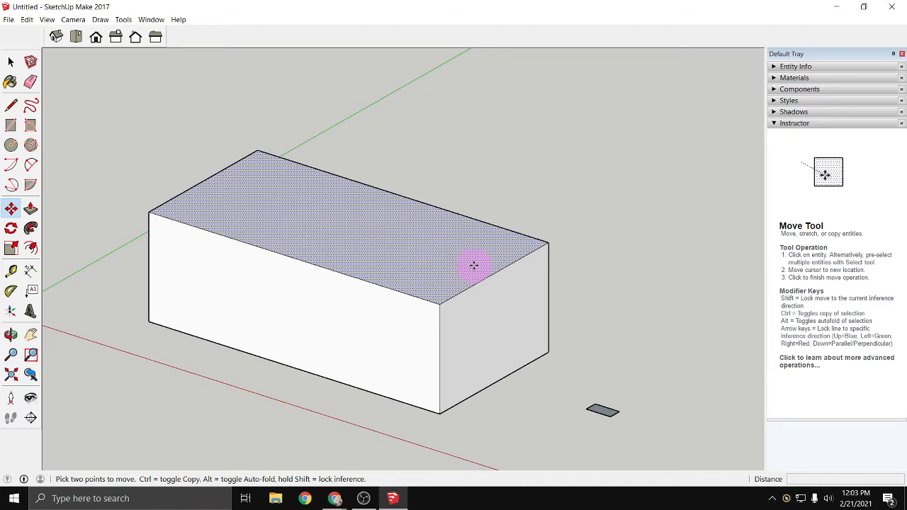
key("ctrl+z")
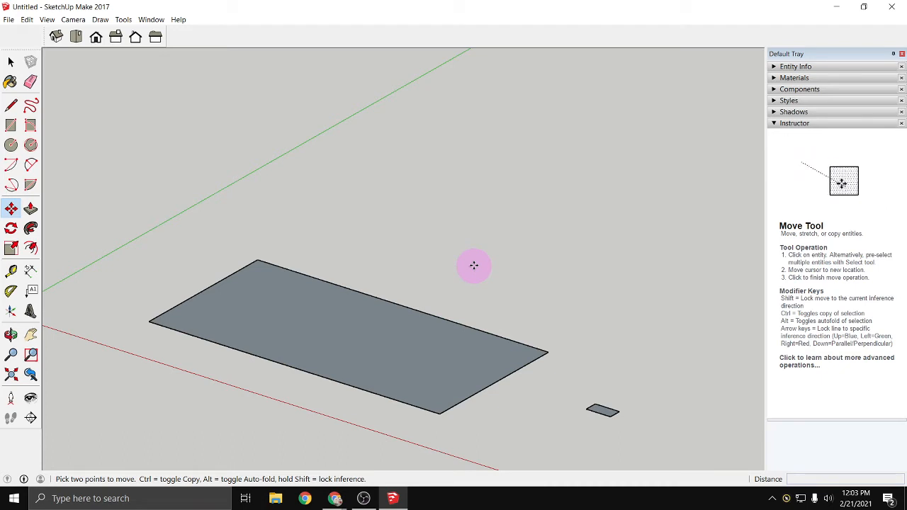
- Push/Pull the large rectangle up about 7' 10" to form a box
left_click(30, 208)
left_click(246, 326)
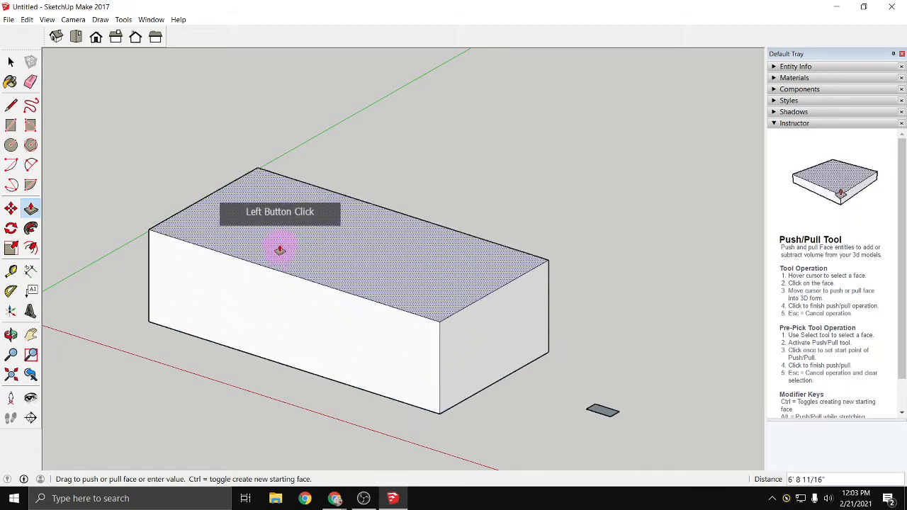
left_click(57, 338)
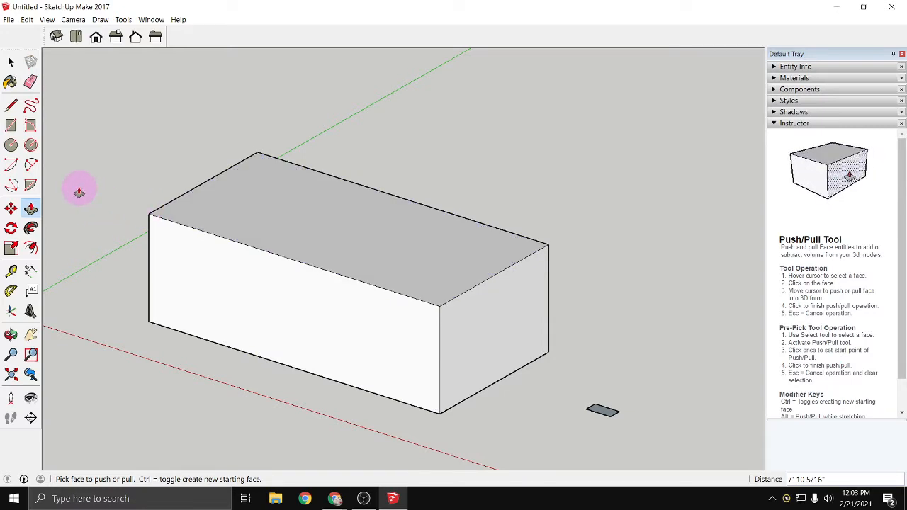
- Select the entire large box and make it a component with the default settings
key("space")
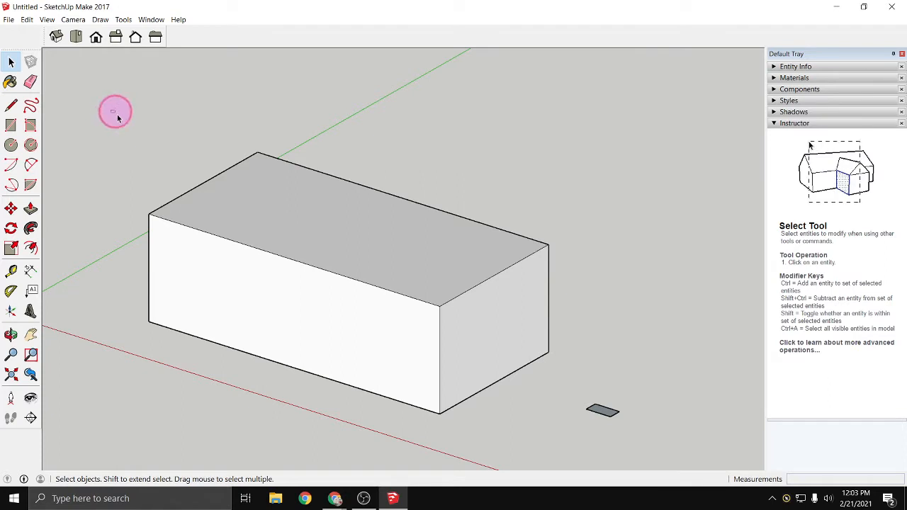
left_click_drag(111, 110, 558, 441)
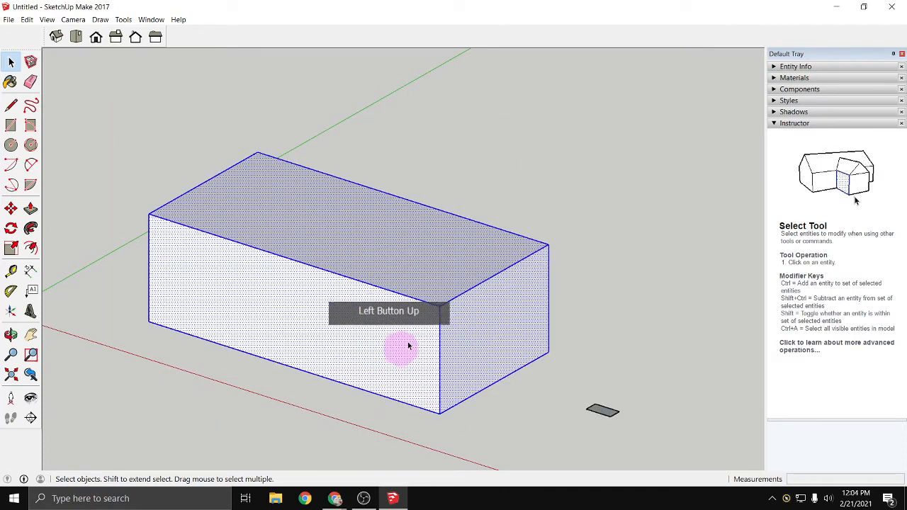
right_click(359, 328)
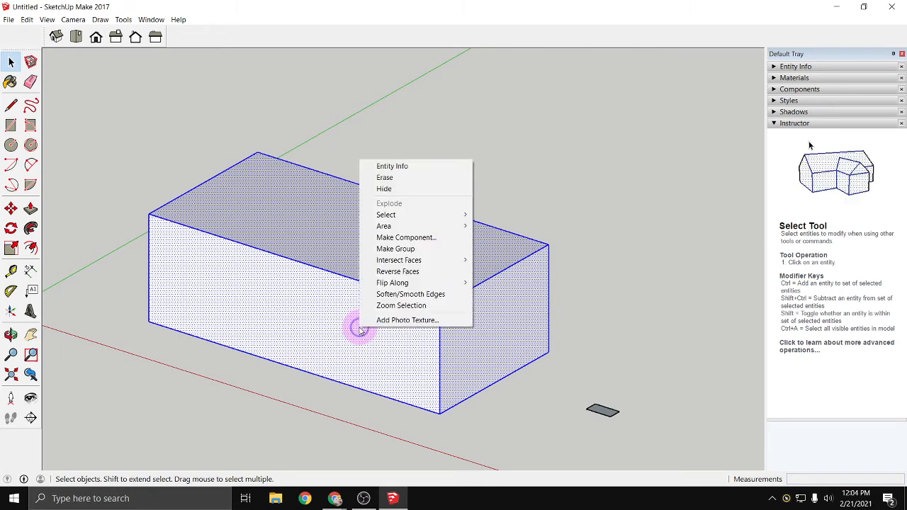
left_click(420, 239)
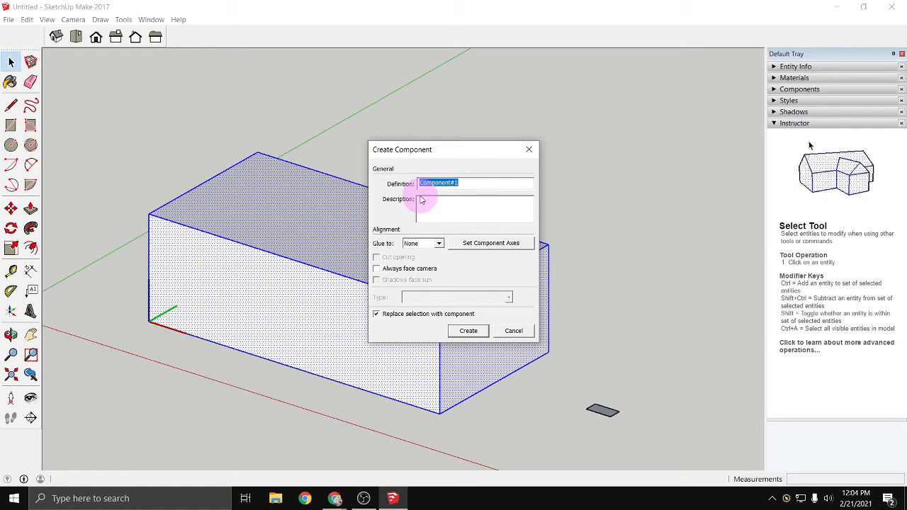
left_click(469, 331)
left_click(290, 421)
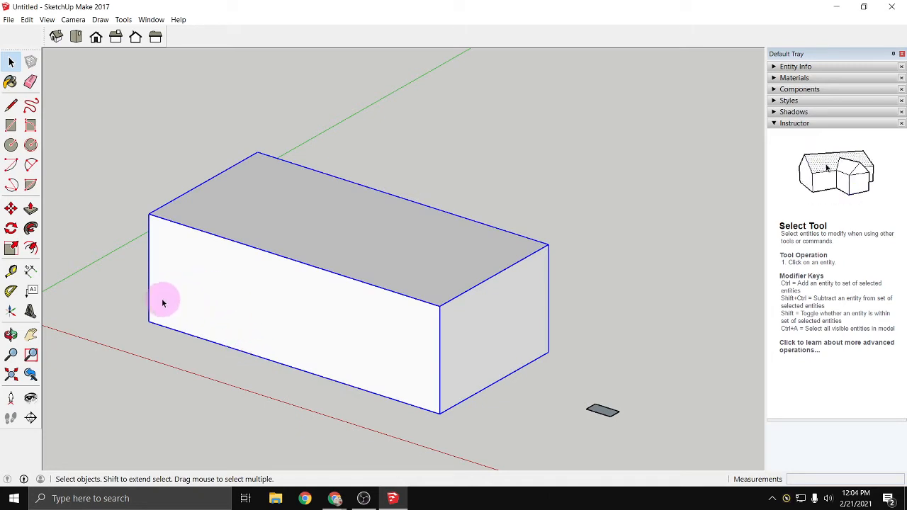
- Move the box component 12' along the green axis, then back toward the origin by about 14' 1"
left_click(10, 210)
left_click(159, 213)
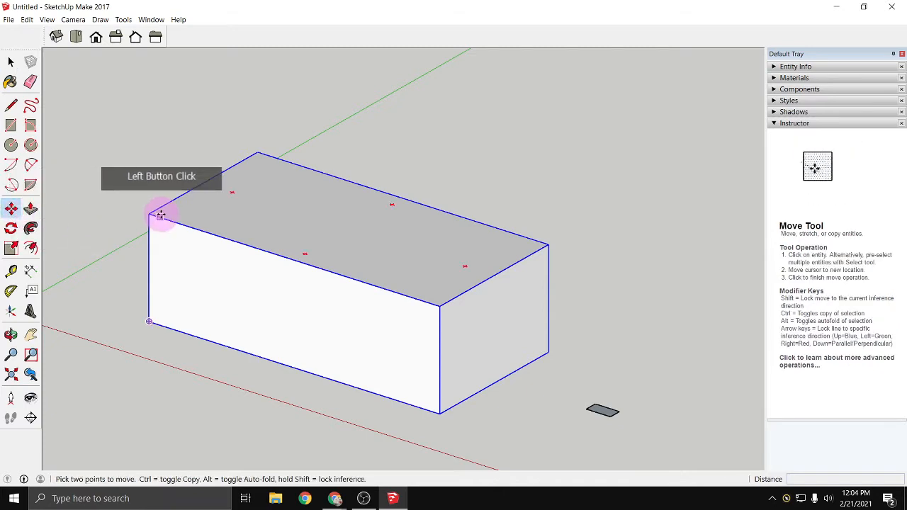
left_click(270, 149)
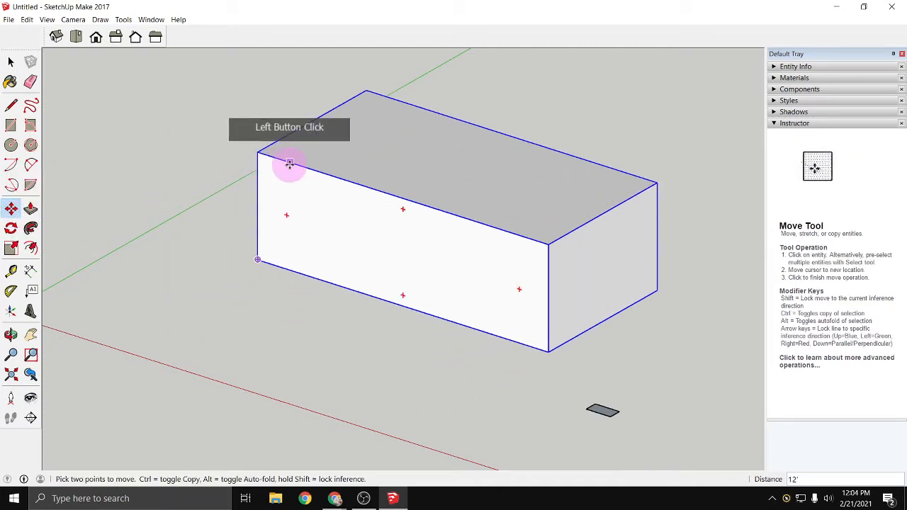
left_click(290, 167)
left_click(150, 236)
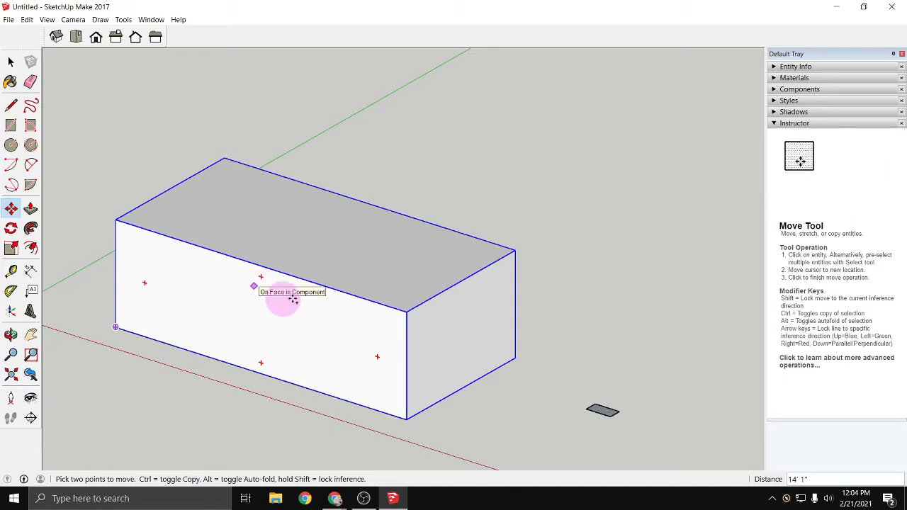
- Paste a copy of the box component and move it by its lower front corner toward the original's top back corner
key("ctrl+v")
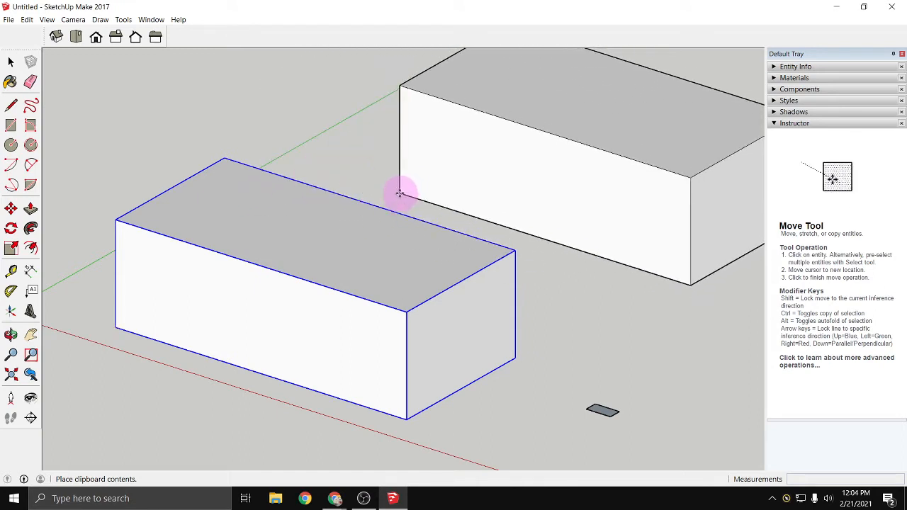
left_click(400, 192)
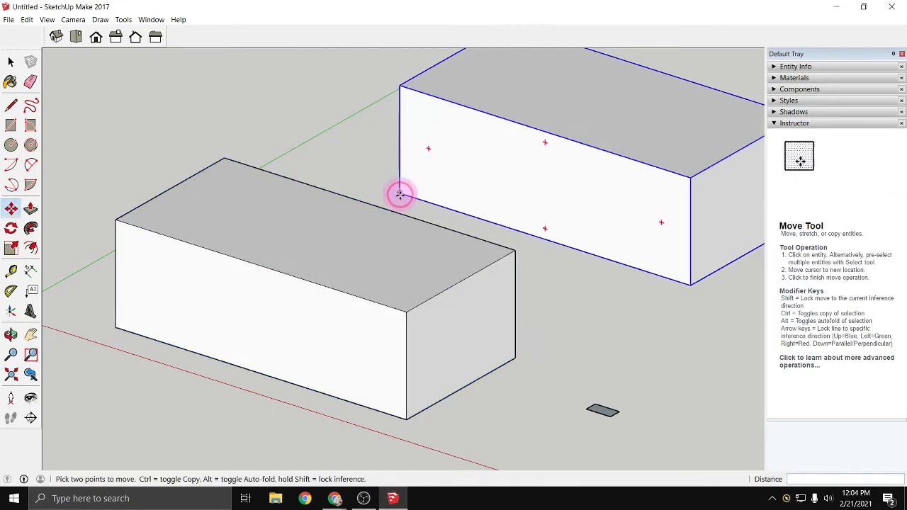
left_click(687, 285)
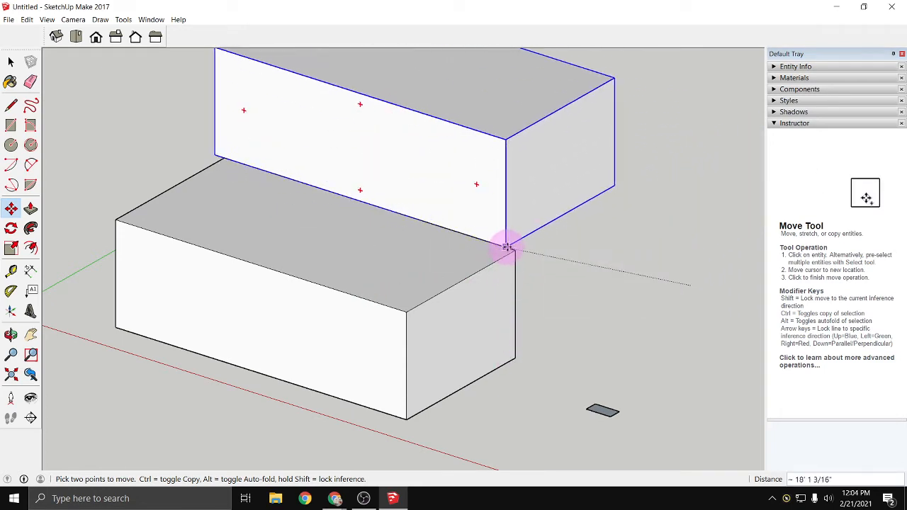
left_click(515, 251)
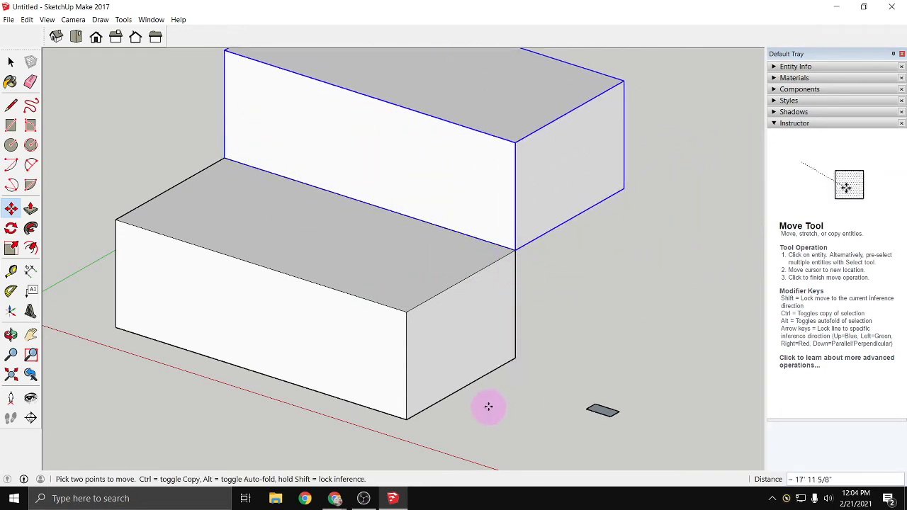
- Reposition the copied box so its lower front corner snaps exactly onto the original box's top back corner
scroll(621, 316, "down", 1)
middle_click_drag(581, 330, 614, 339)
left_click(614, 340)
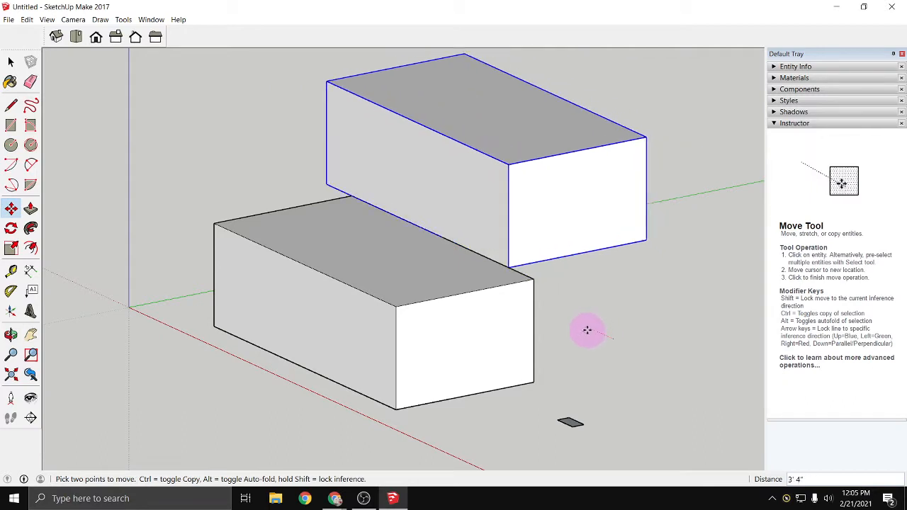
left_click(560, 272)
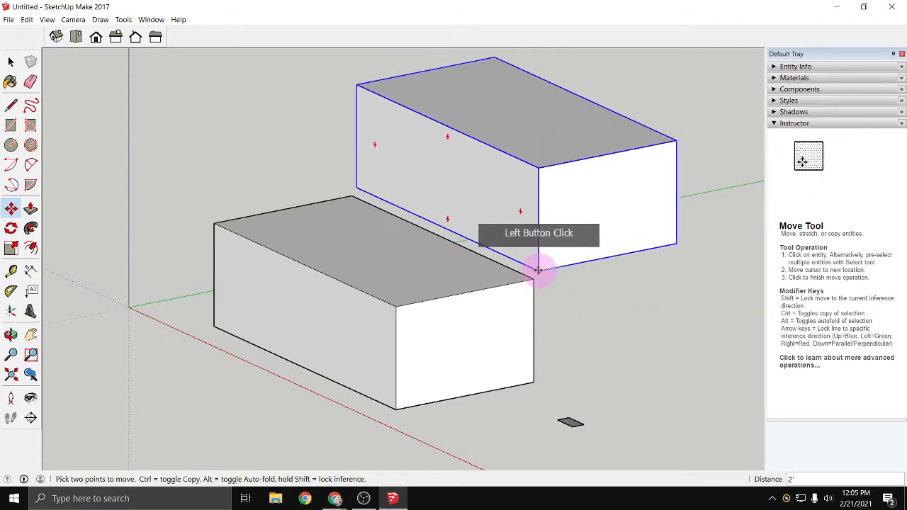
left_click(539, 389)
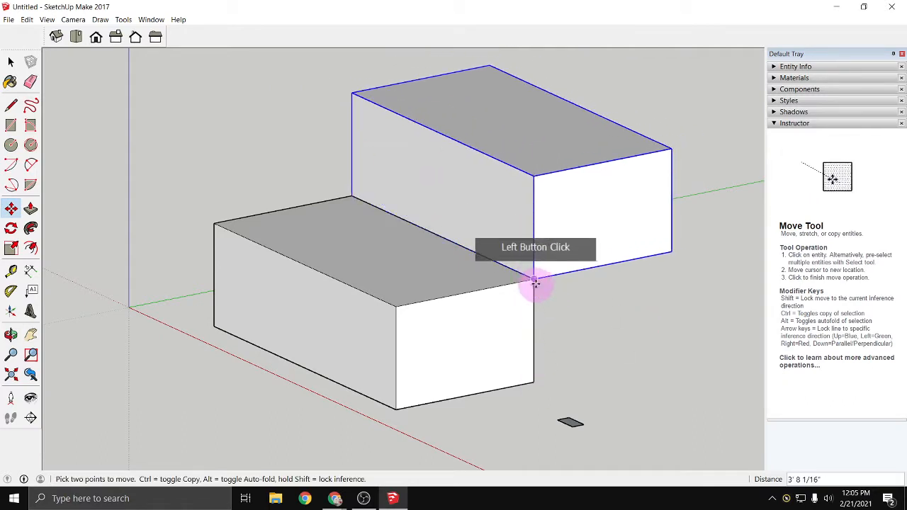
- Select the lower and upper box components in turn, ending on the lower one
key("space")
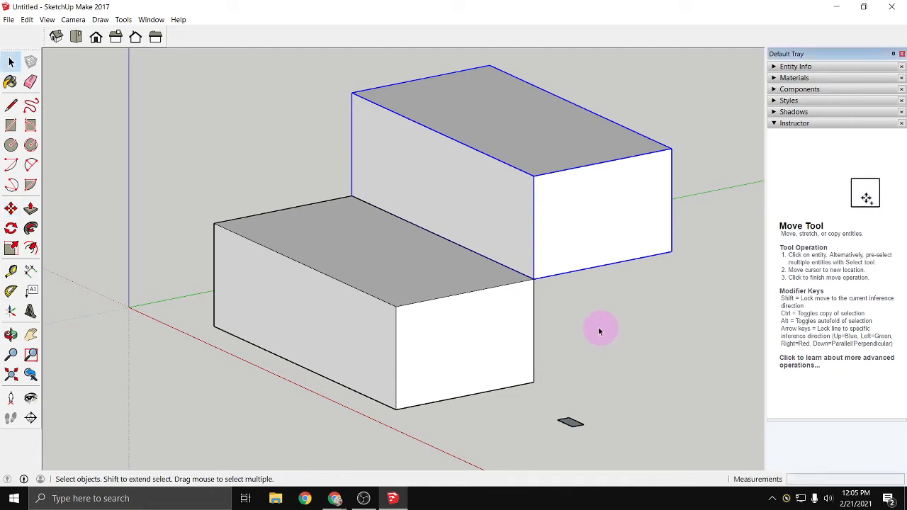
left_click(464, 334)
left_click(538, 245)
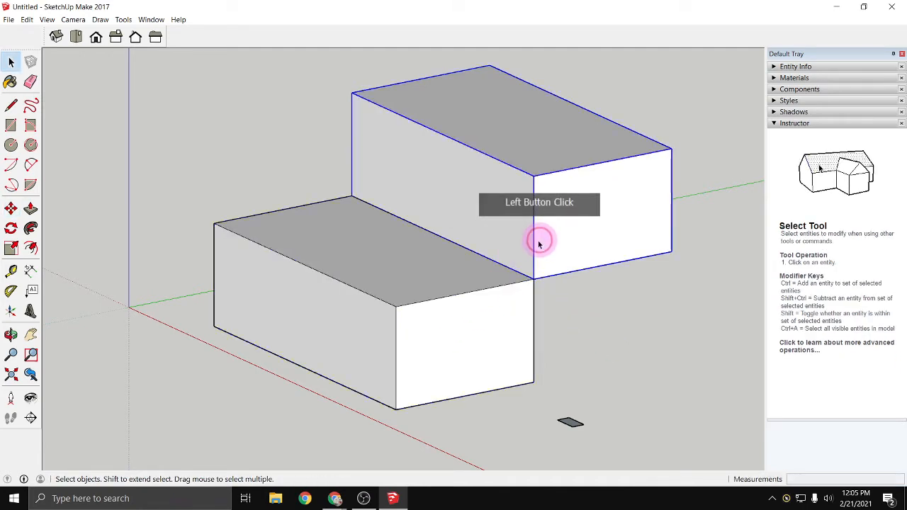
left_click(448, 328)
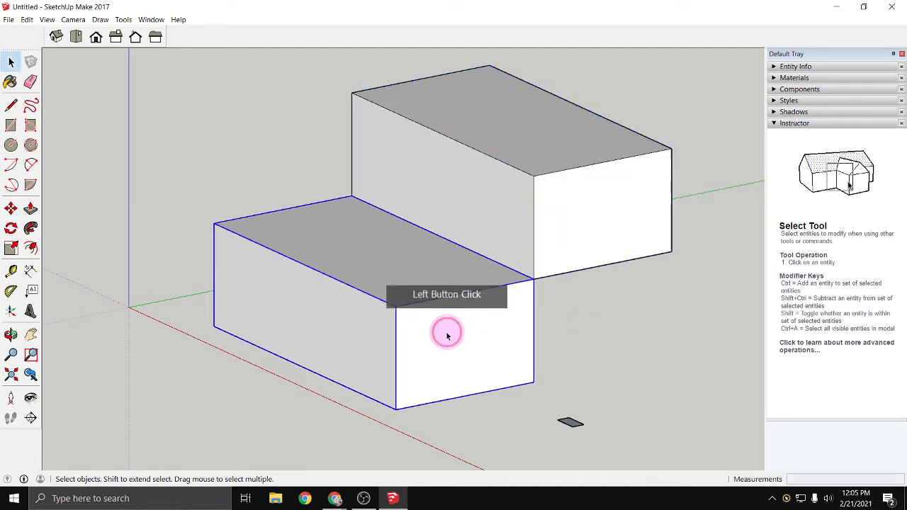
- Try to Push/Pull the lower component's long side face without opening the component for editing
left_click(31, 209)
left_click(240, 316)
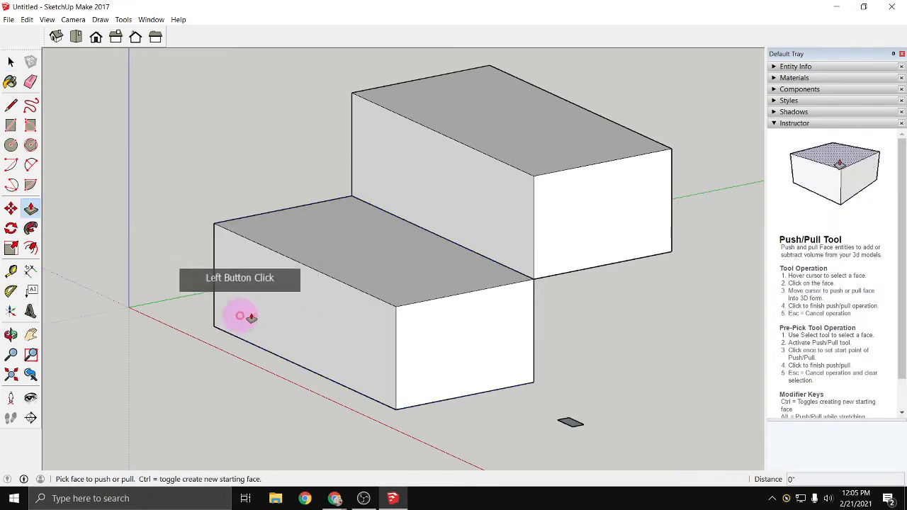
left_click(314, 317)
left_click(266, 307)
left_click(331, 301)
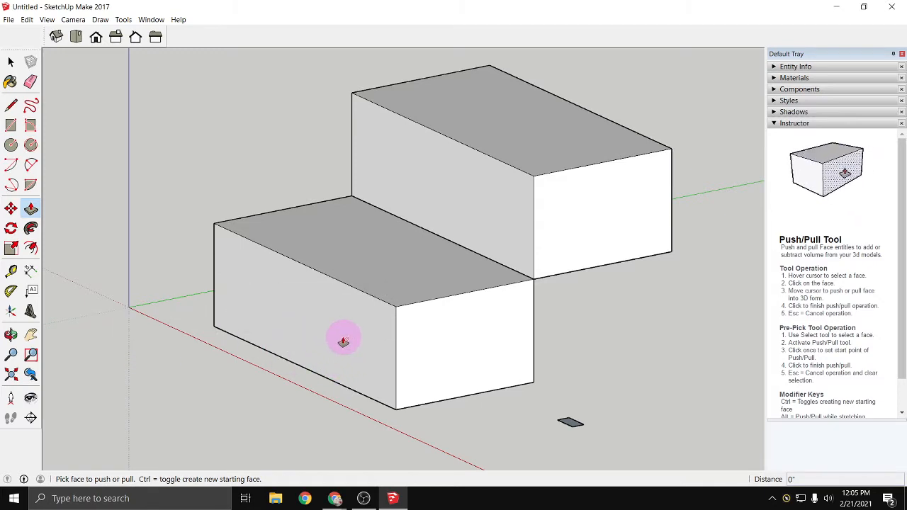
- Open the lower box component for editing and Push/Pull its long front face inward about 3'
left_click(11, 61)
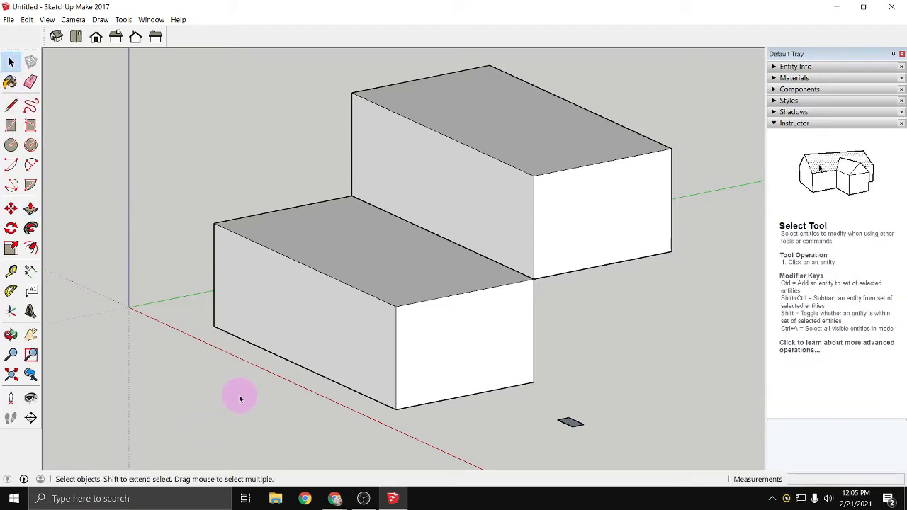
double_click(353, 350)
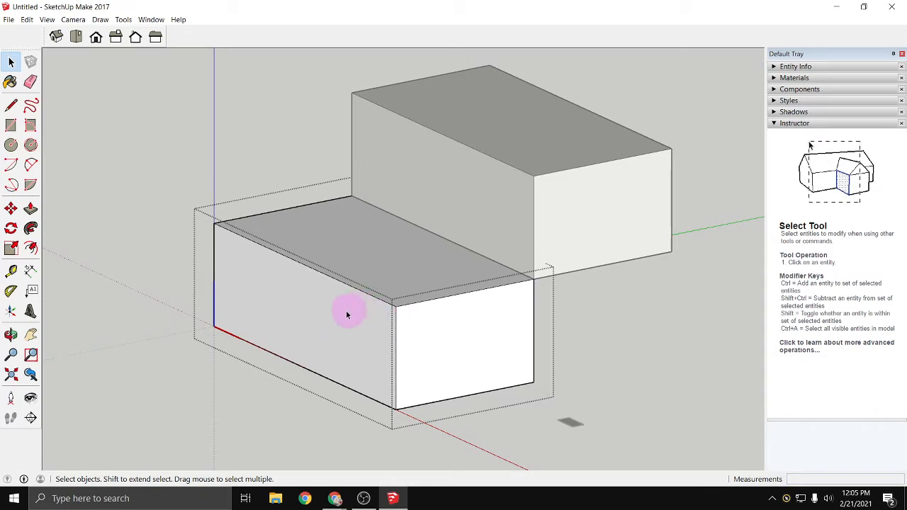
left_click(31, 210)
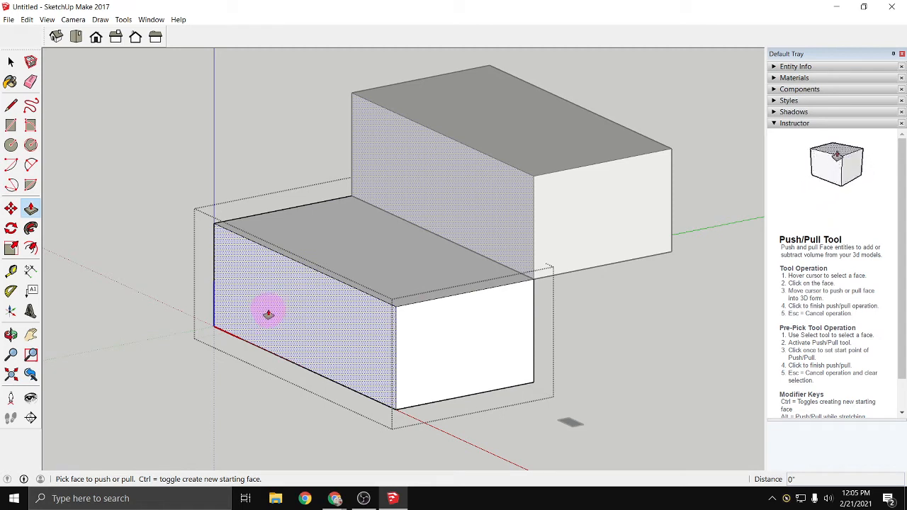
left_click(269, 315)
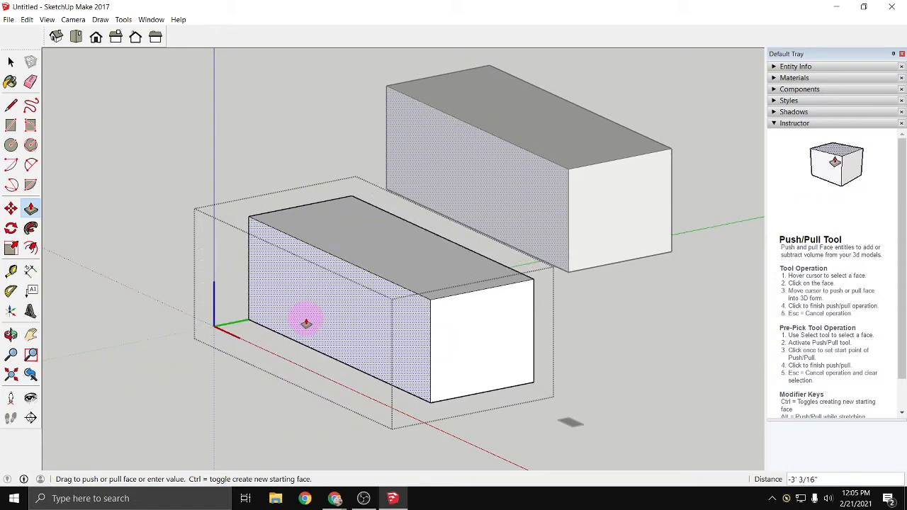
left_click(306, 319)
- Push/Pull the component's top face down about 3' 4" and exit component editing
left_click(355, 249)
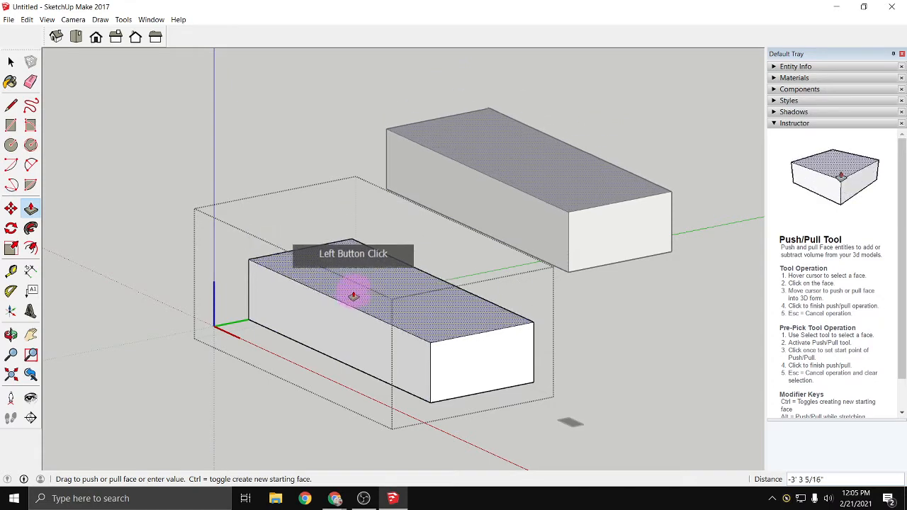
left_click(354, 296)
left_click(338, 344)
left_click(361, 253)
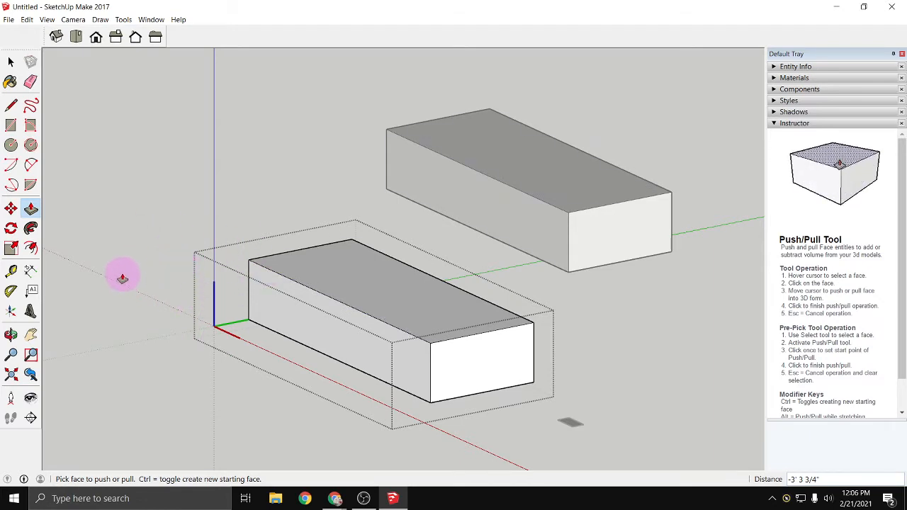
left_click(10, 63)
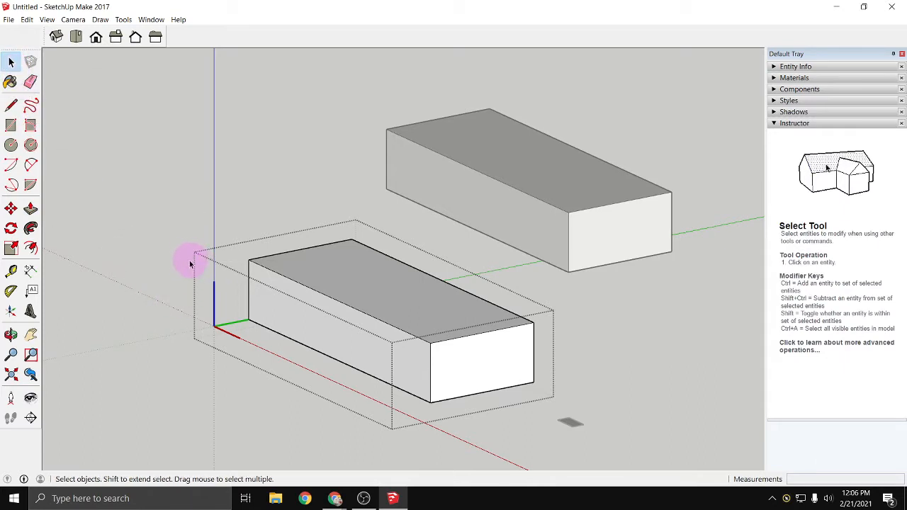
double_click(132, 350)
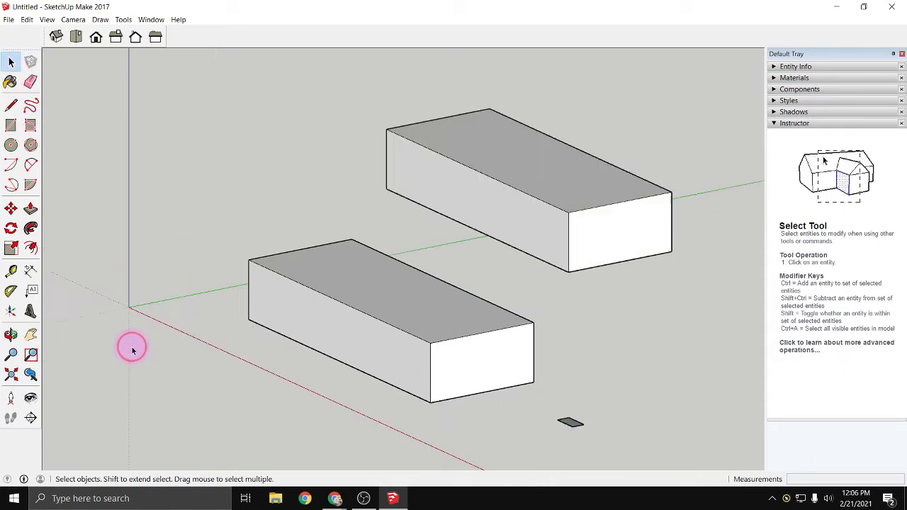
- Open the lower box component for editing again and leave it with the Close Component command
double_click(267, 299)
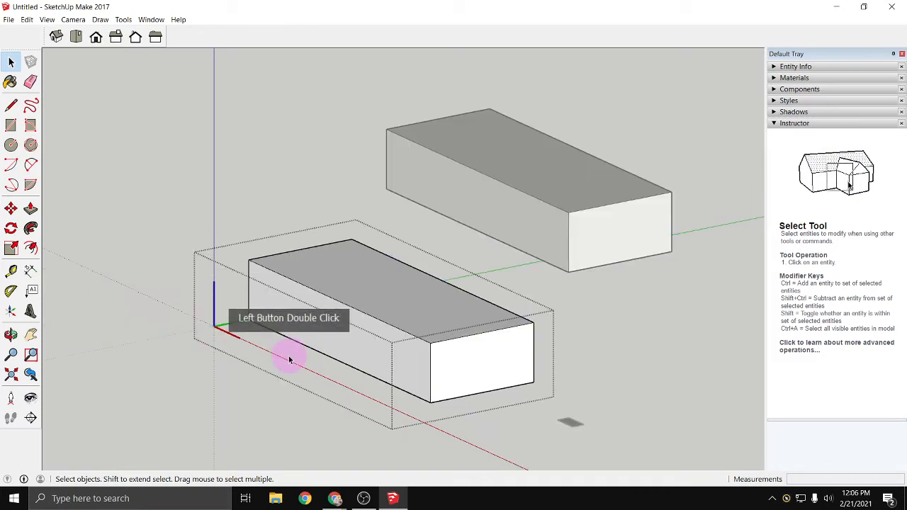
right_click(293, 316)
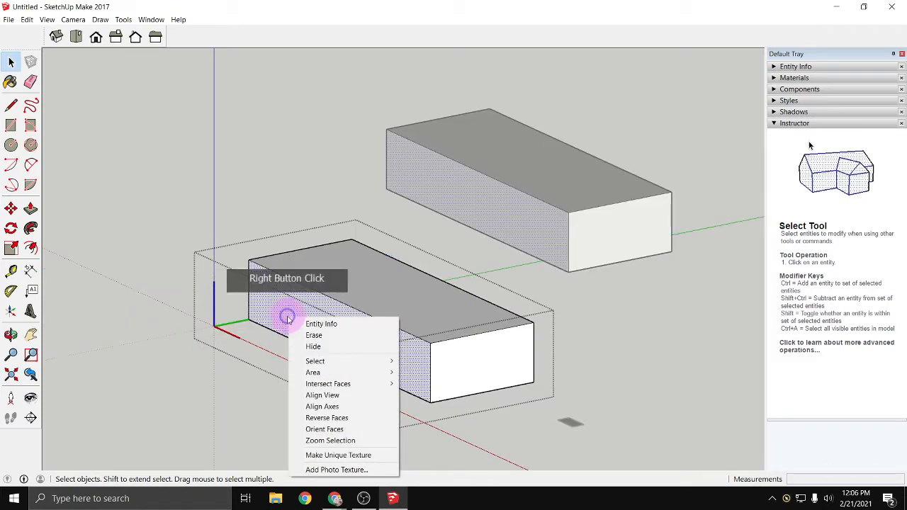
right_click(232, 330)
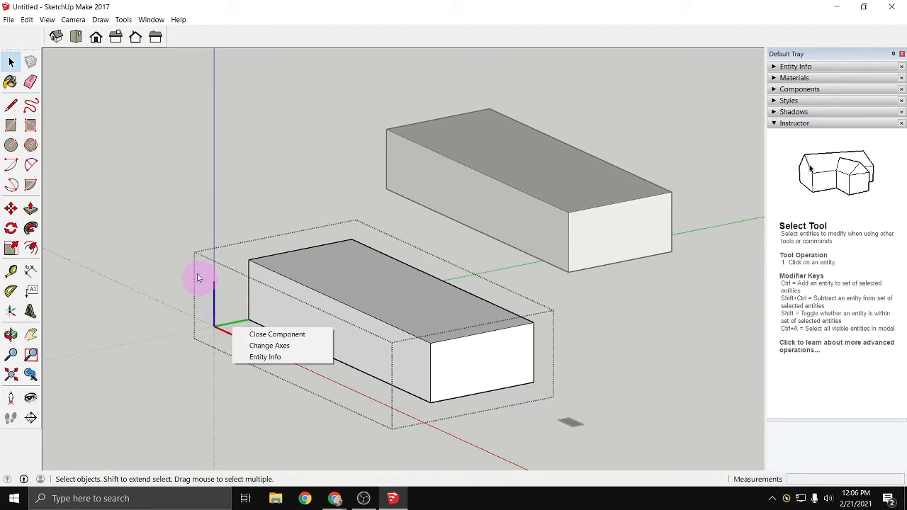
right_click(181, 246)
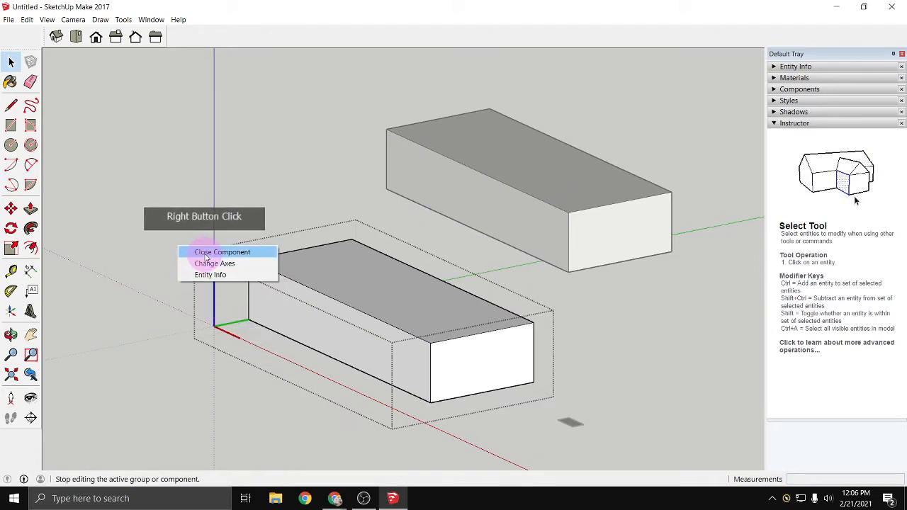
left_click(205, 254)
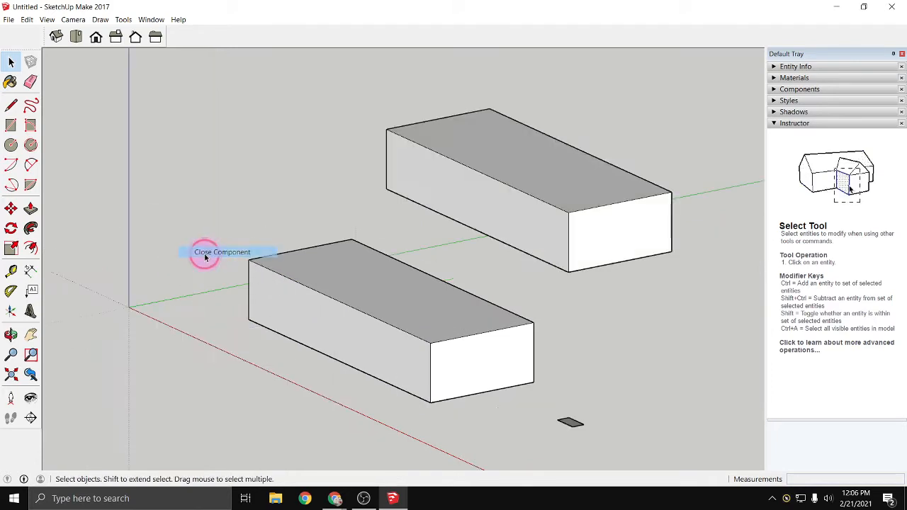
- Select the lower box component as a whole
left_click(367, 356)
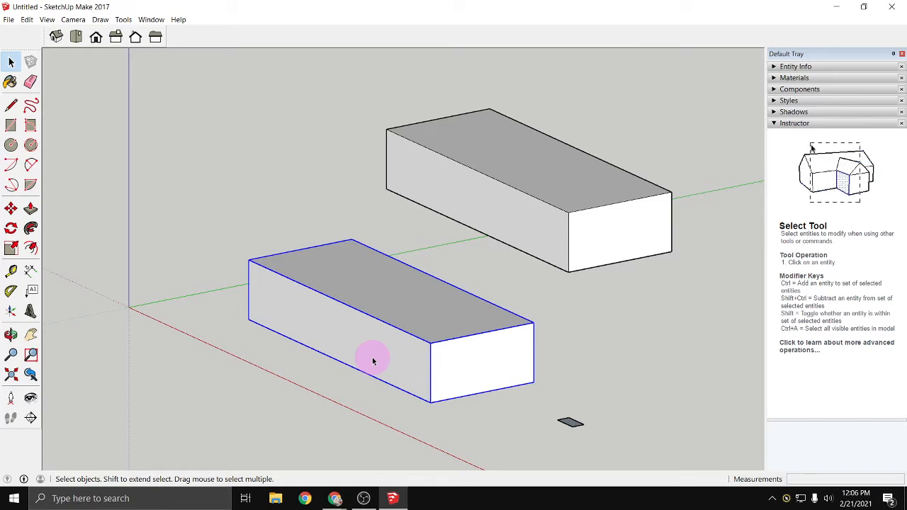
left_click(464, 360)
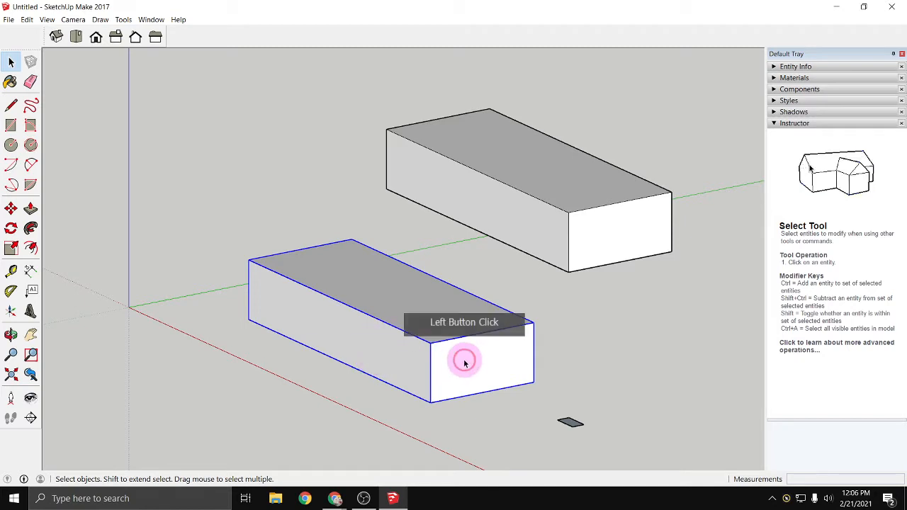
- Erase the lower box component and hide the upper one
right_click(430, 331)
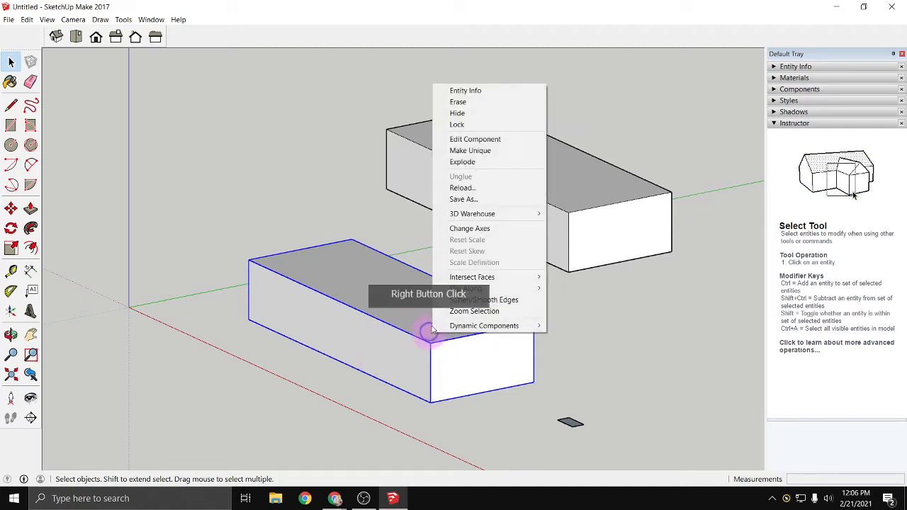
left_click(457, 101)
left_click(502, 195)
right_click(524, 245)
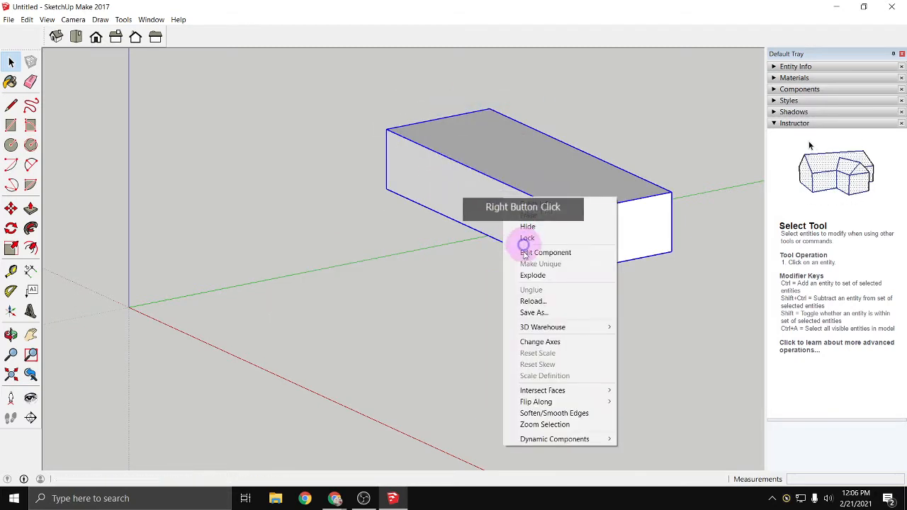
left_click(528, 226)
left_click(107, 236)
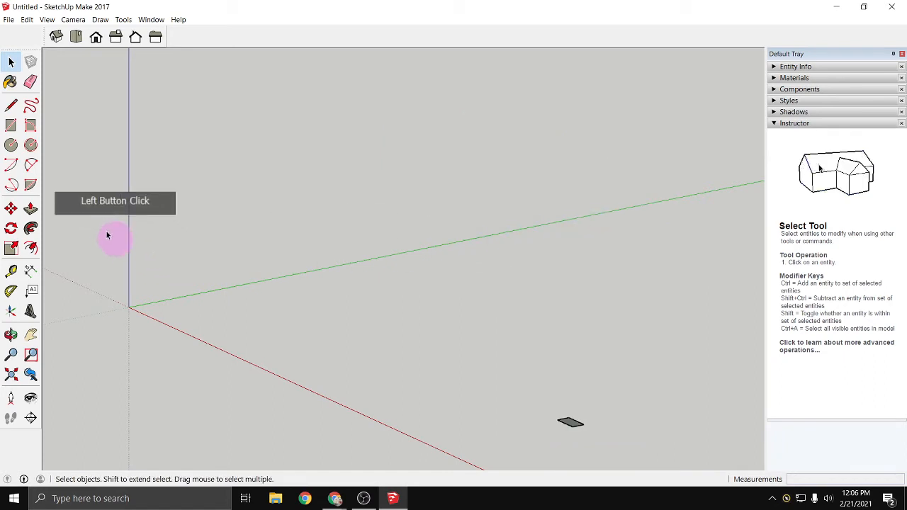
- Draw a ground rectangle about 22' 6" by 13' 11" near the origin and Push/Pull it up about 8' 9"
left_click(10, 124)
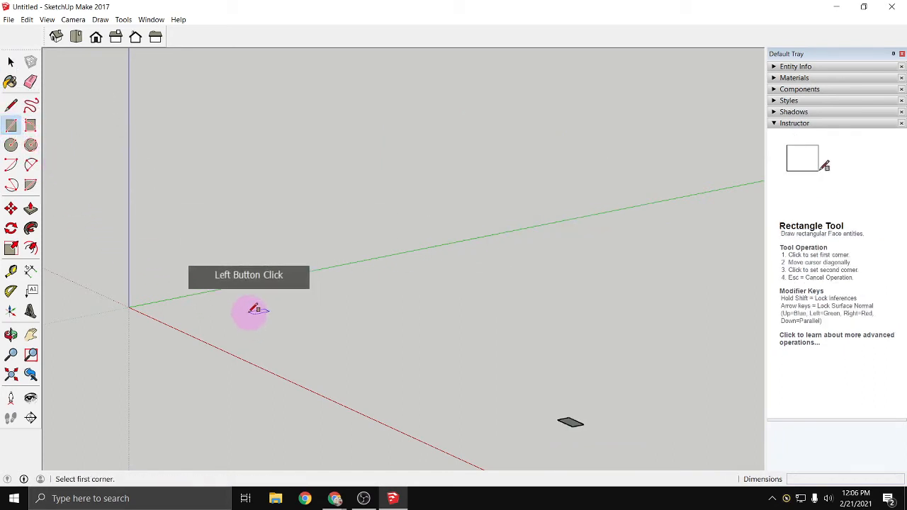
left_click(244, 316)
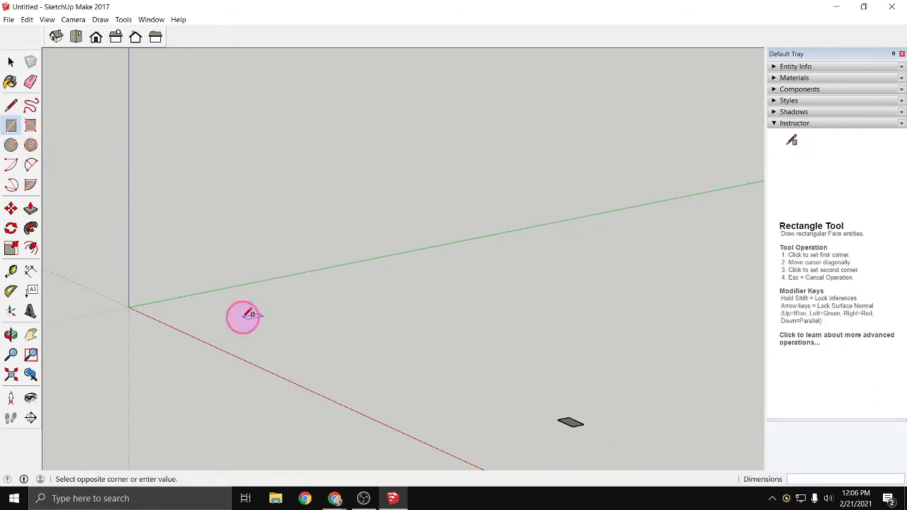
left_click(573, 363)
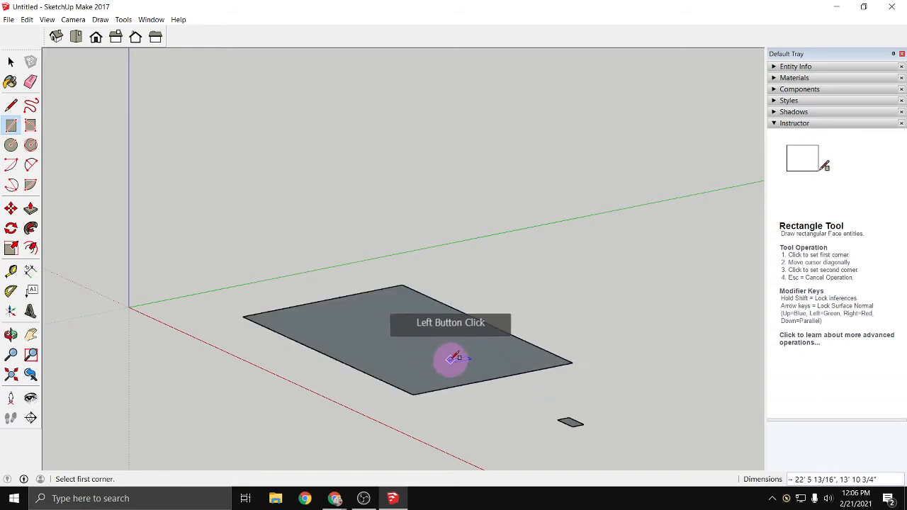
left_click(32, 210)
left_click(421, 348)
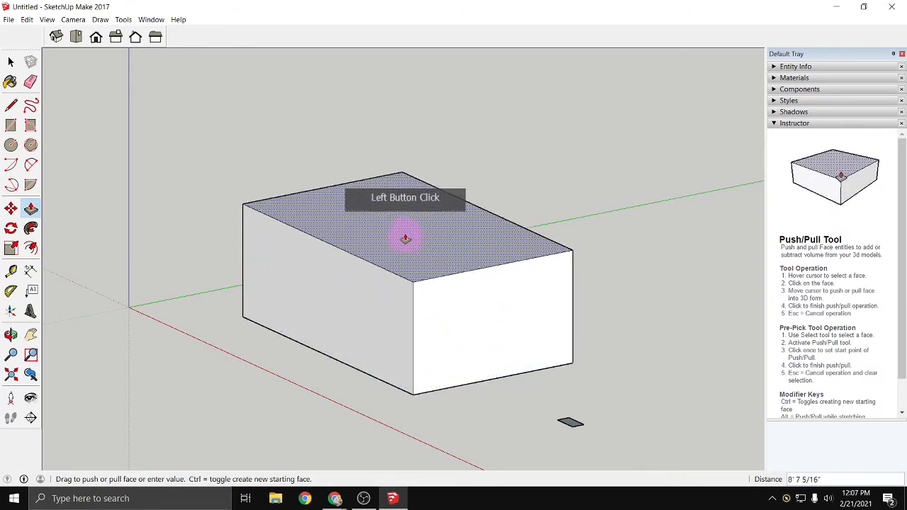
left_click(405, 239)
- Select all faces and edges of the new box and make them a group
left_click(11, 82)
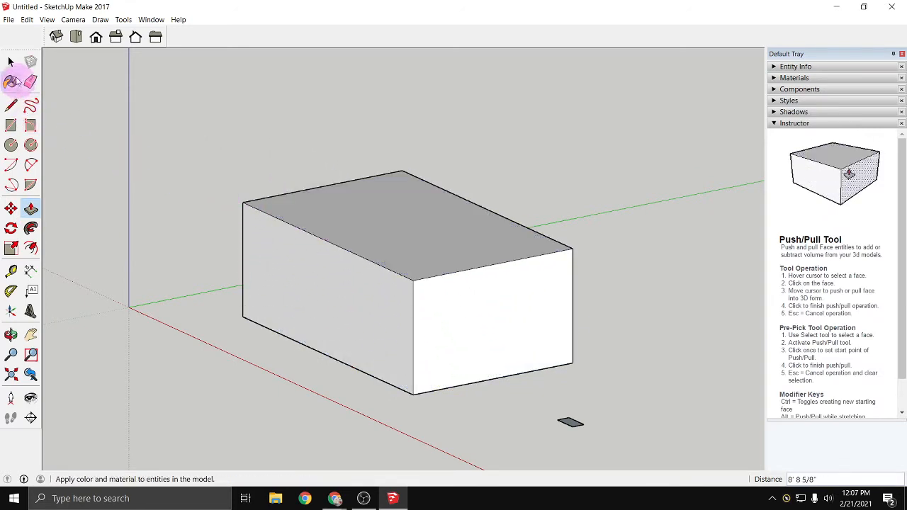
left_click(10, 62)
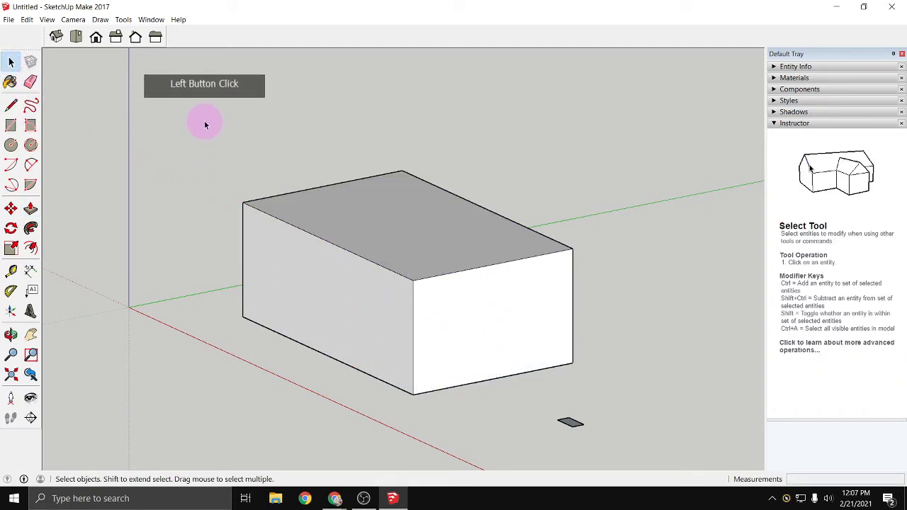
left_click_drag(217, 124, 601, 410)
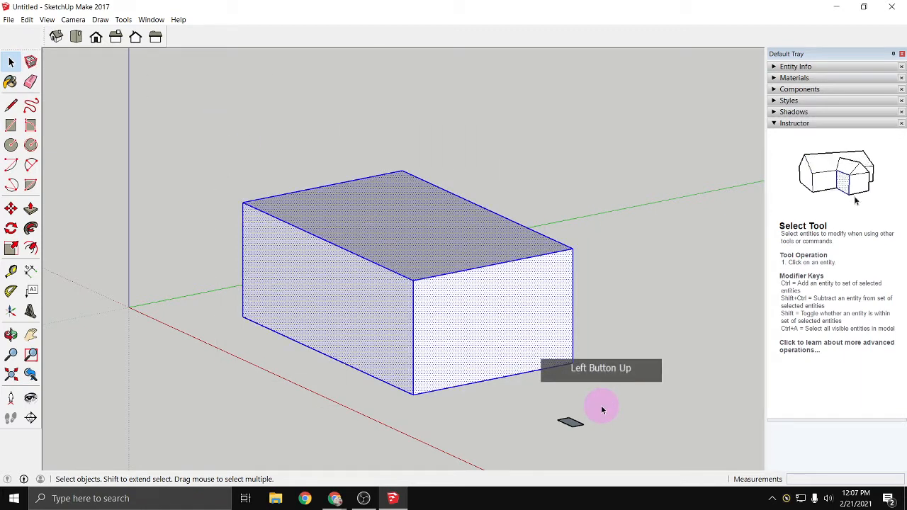
right_click(504, 353)
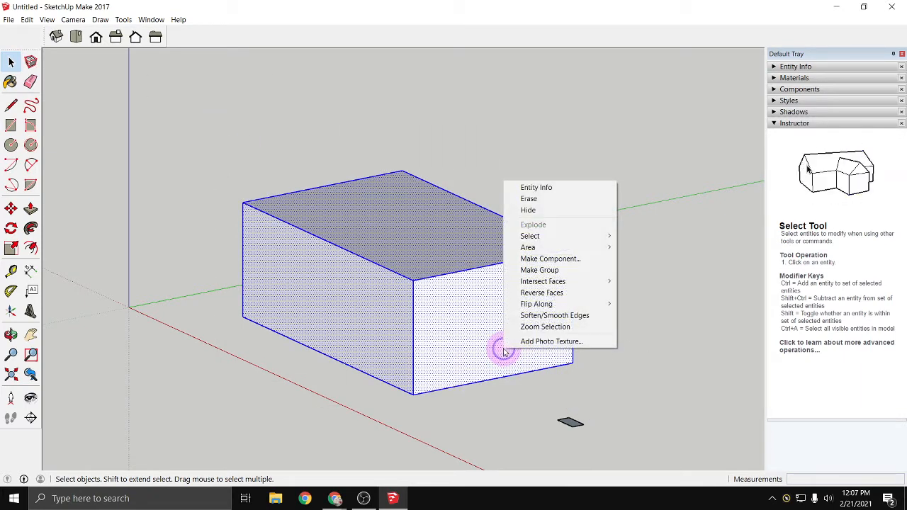
left_click(553, 272)
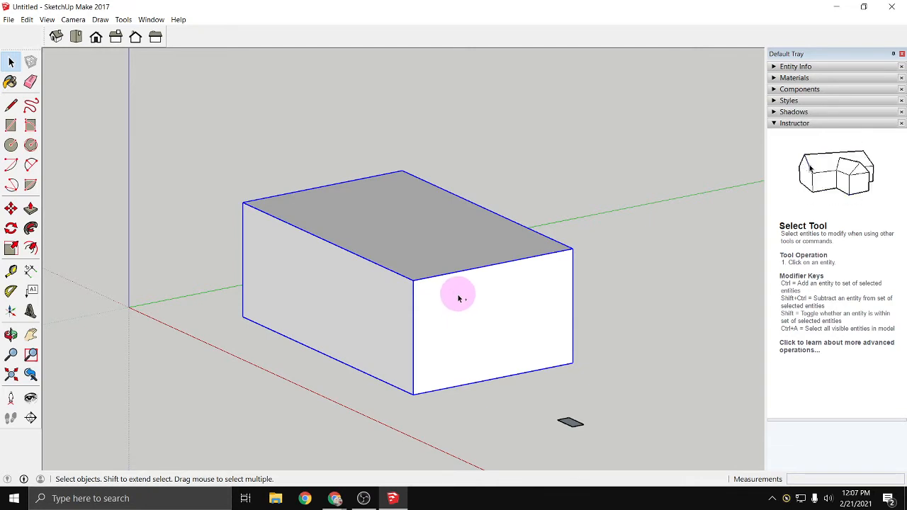
- Paste a copy of the box group and move it so its lower front corner meets the original's upper back right corner
key("ctrl+v")
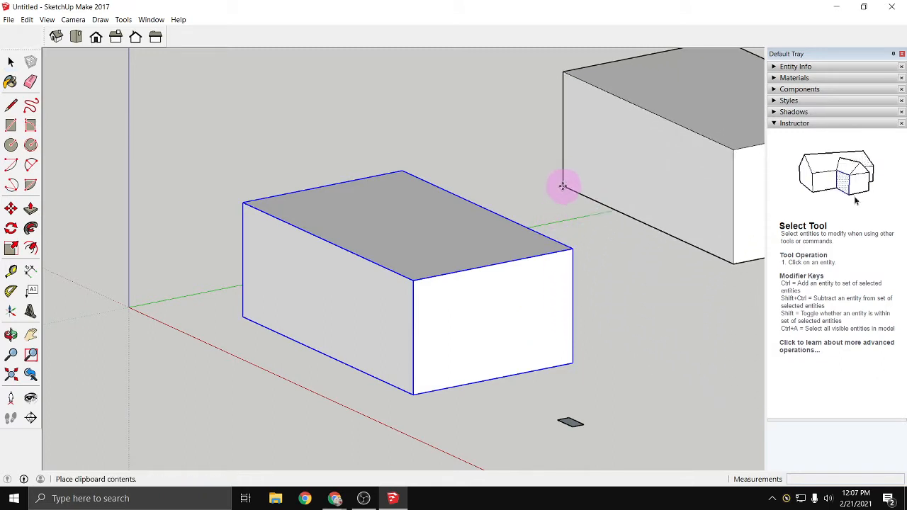
left_click(571, 219)
left_click(728, 289)
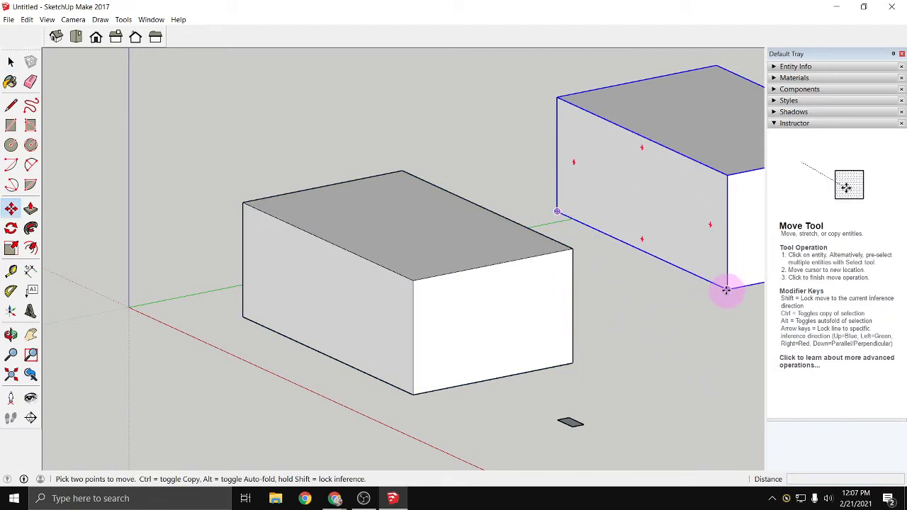
left_click(566, 219)
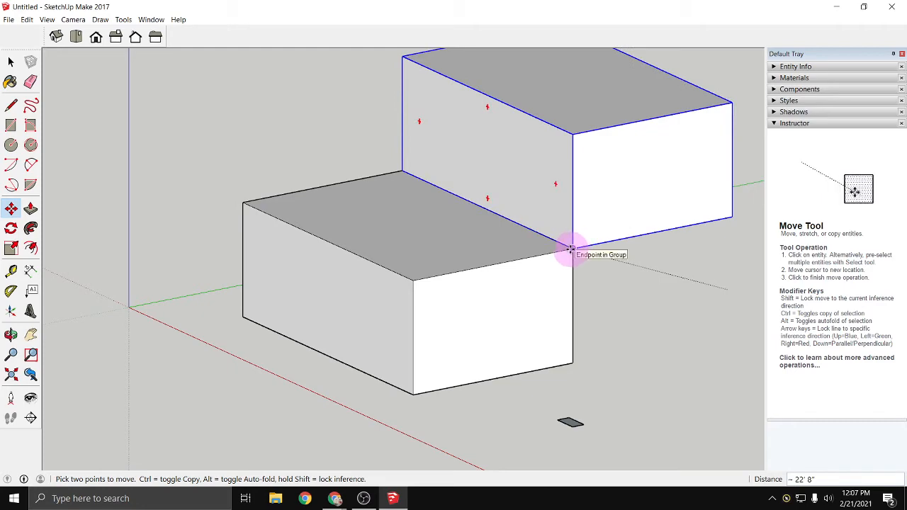
left_click(573, 248)
mouse_move(630, 416)
middle_mouse_down()
mouse_move(560, 409)
mouse_move(508, 361)
mouse_move(600, 393)
middle_mouse_up()
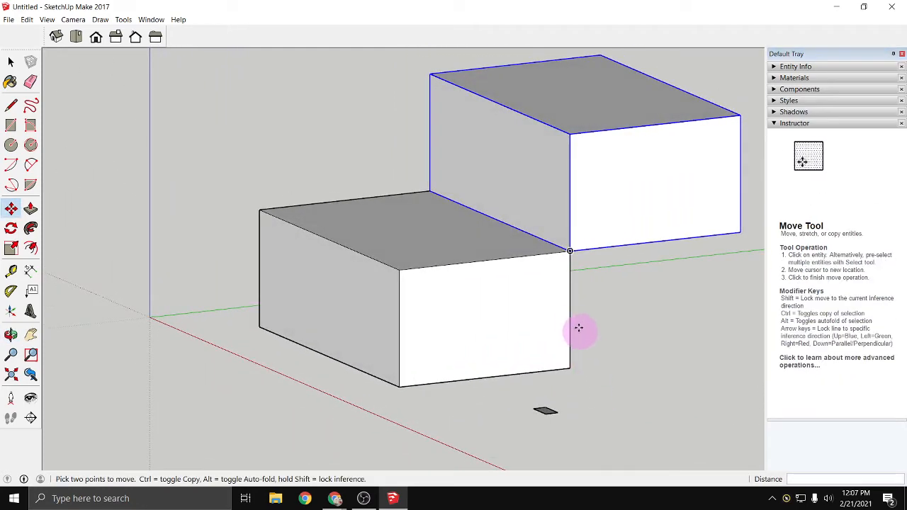
- Open the lower box group for editing, Push/Pull its top face down about 4' 4", and pull it back up about 2' 11"
key("space")
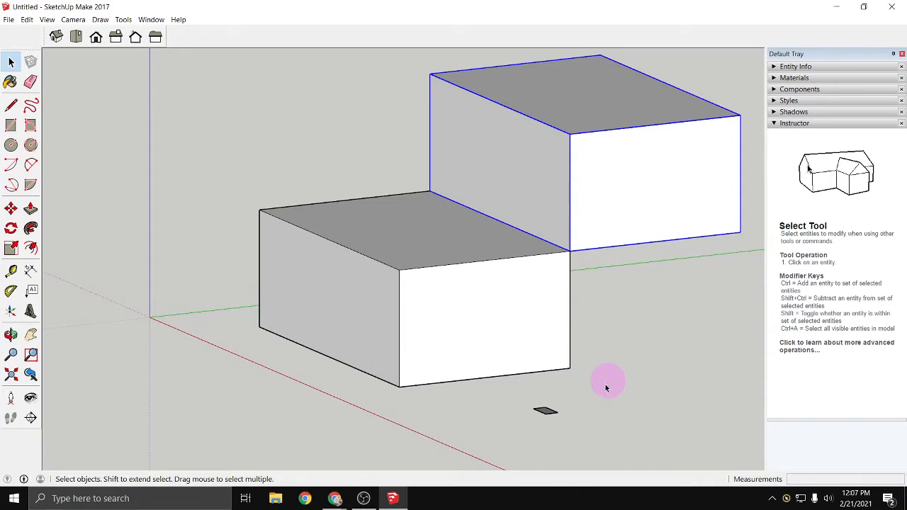
double_click(508, 347)
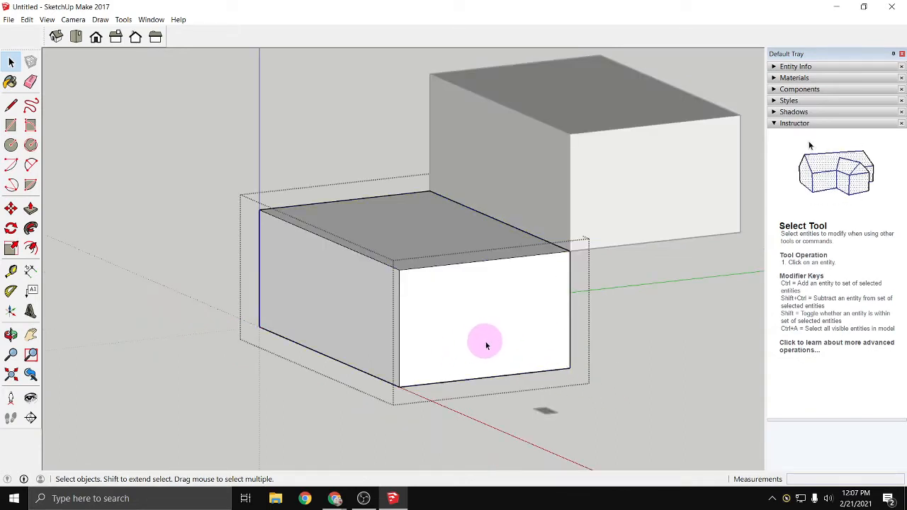
left_click(30, 209)
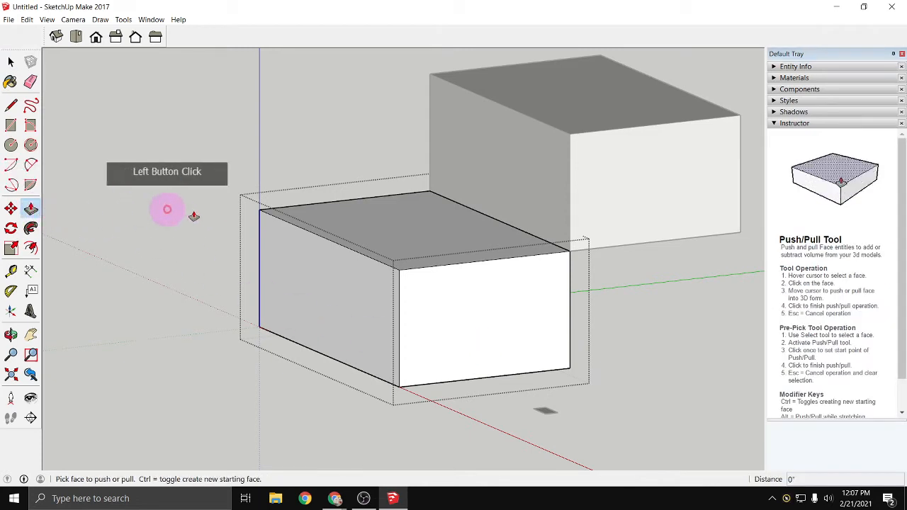
left_click(416, 222)
left_click(437, 285)
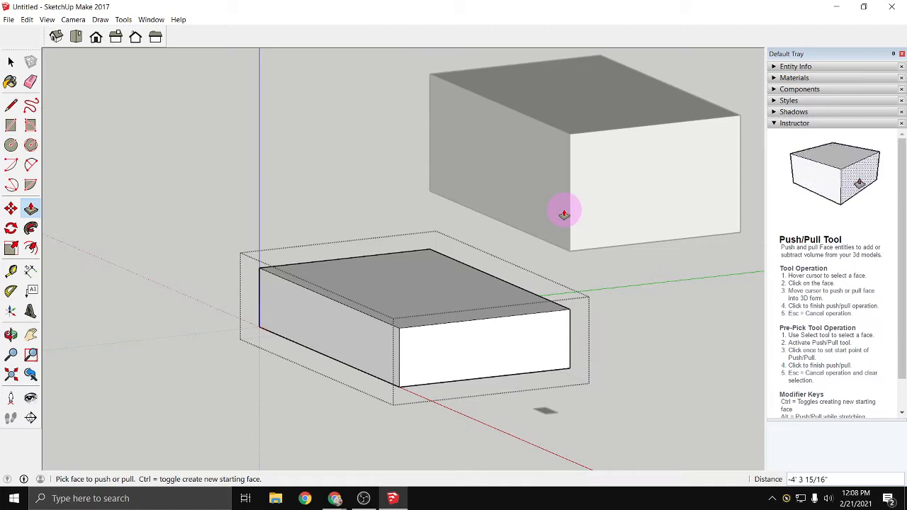
left_click(399, 305)
left_click(402, 267)
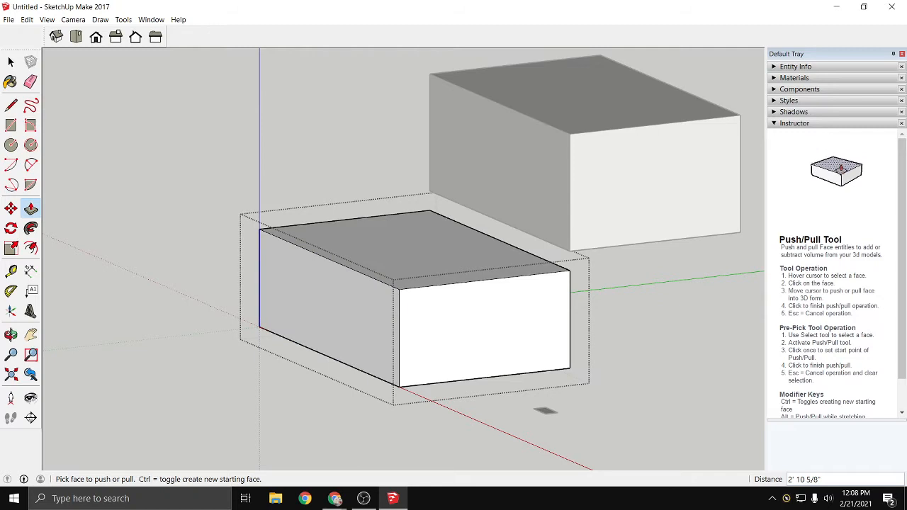
- Leave editing of the lower box with the Close Group command
left_click(454, 318)
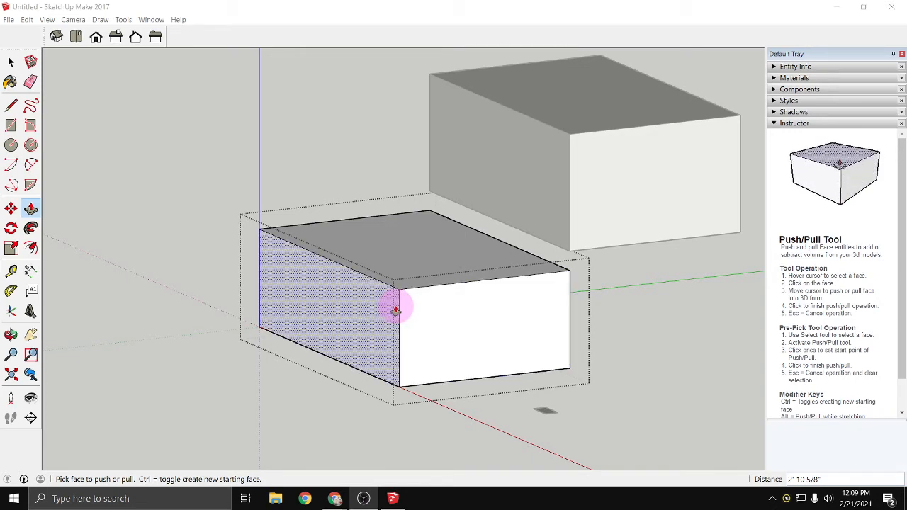
scroll(399, 308, "down", 3)
scroll(399, 303, "down", 2)
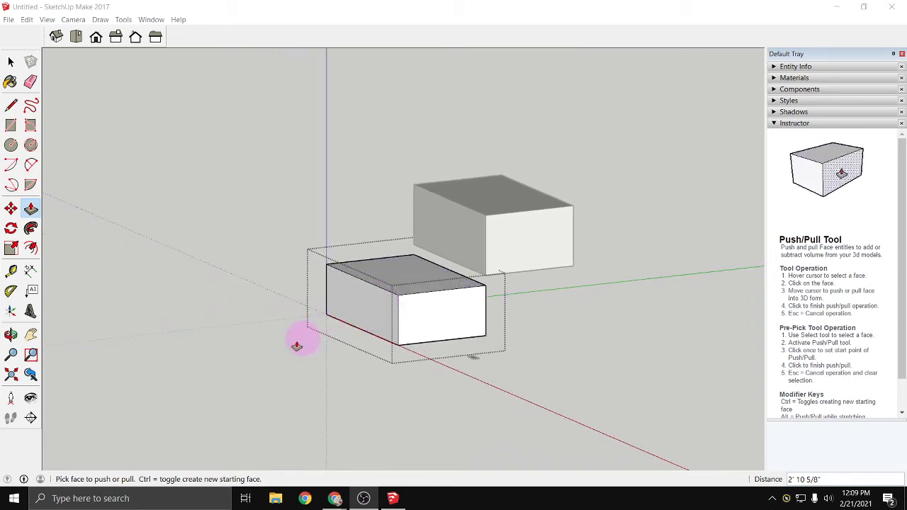
right_click(275, 298)
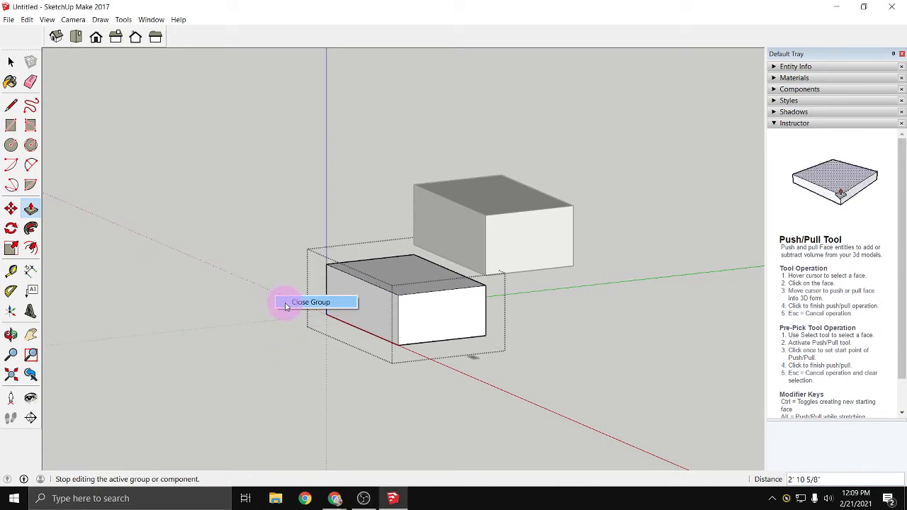
left_click(284, 302)
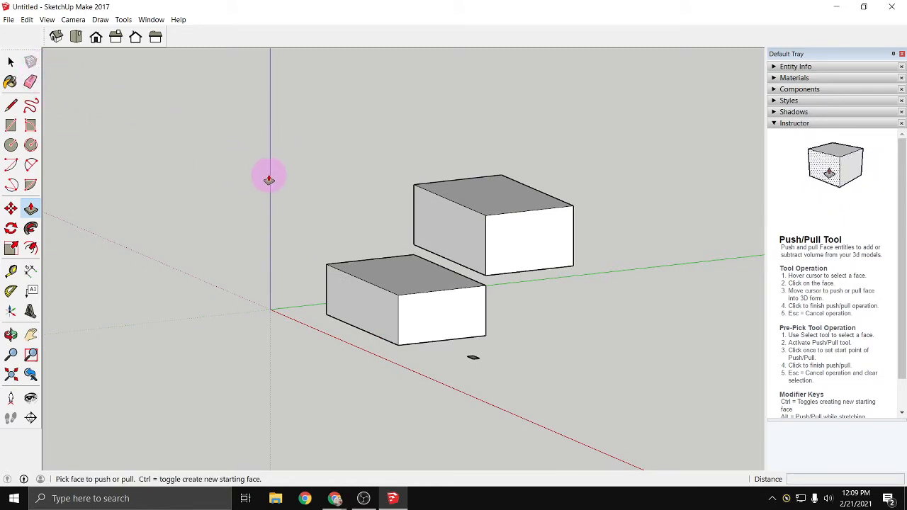
- Select both box groups and the small rectangle, and erase them all from the model
key("space")
left_click_drag(267, 115, 682, 403)
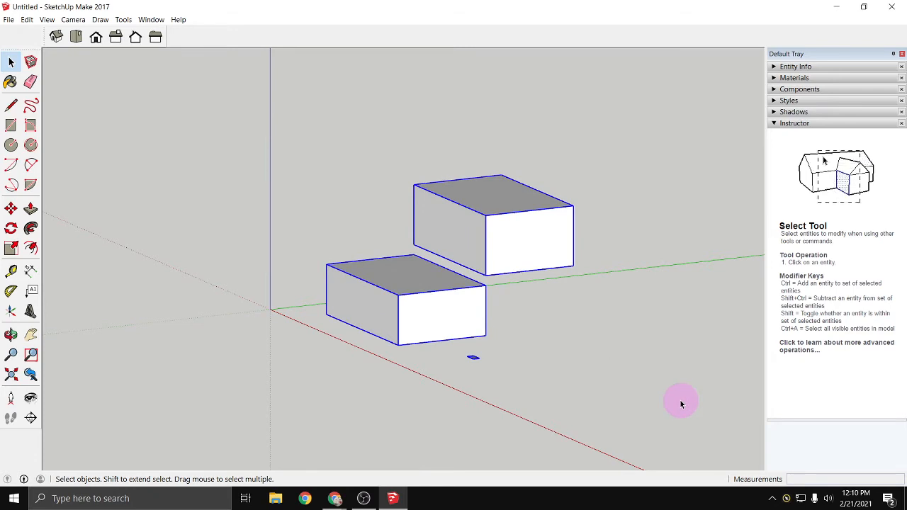
right_click(554, 313)
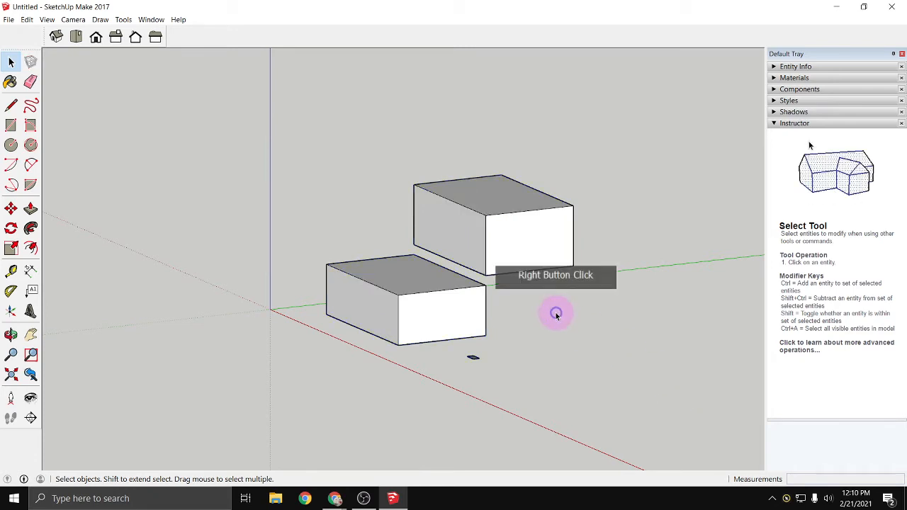
right_click(476, 314)
right_click(707, 349)
mouse_move(265, 135)
left_mouse_down()
mouse_move(566, 303)
mouse_move(688, 424)
left_mouse_up()
right_click(471, 324)
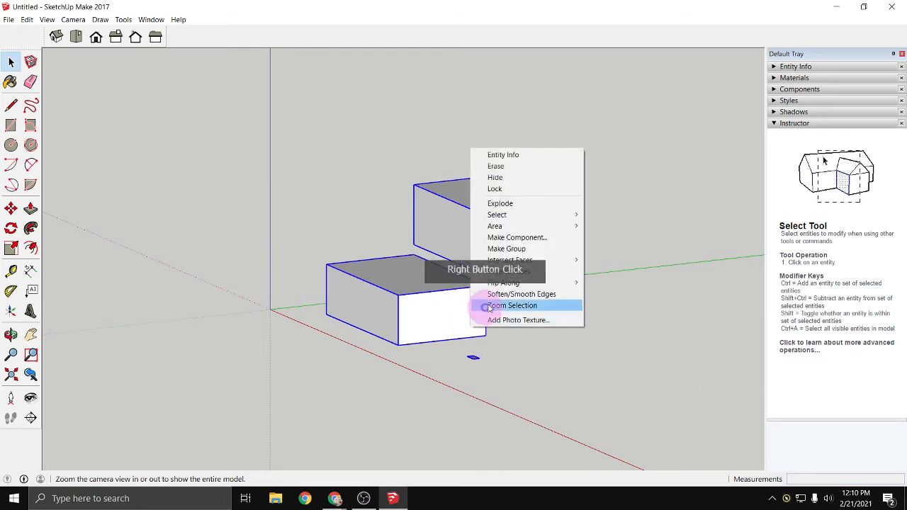
left_click(500, 166)
left_click(553, 361)
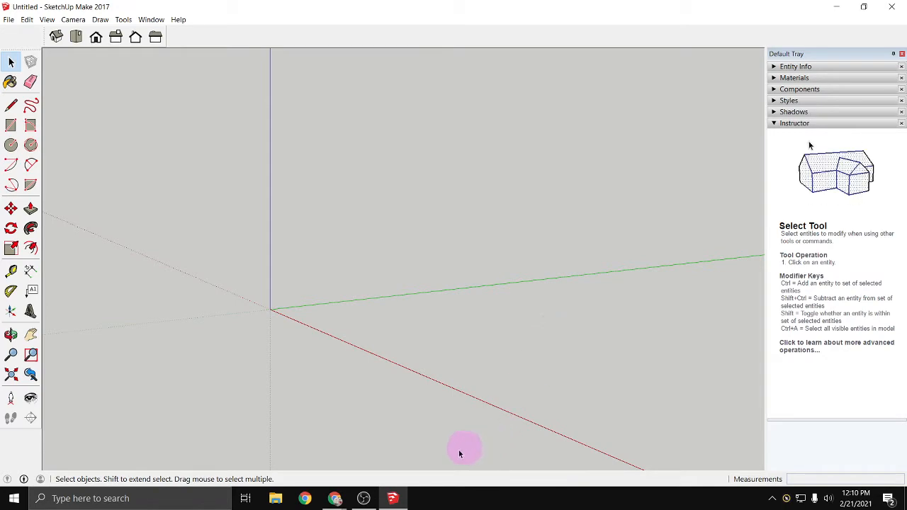
- Switch to the TEC1728_exerciseDRAW document in Google Docs and highlight the exterior wall assembly line
left_click(335, 499)
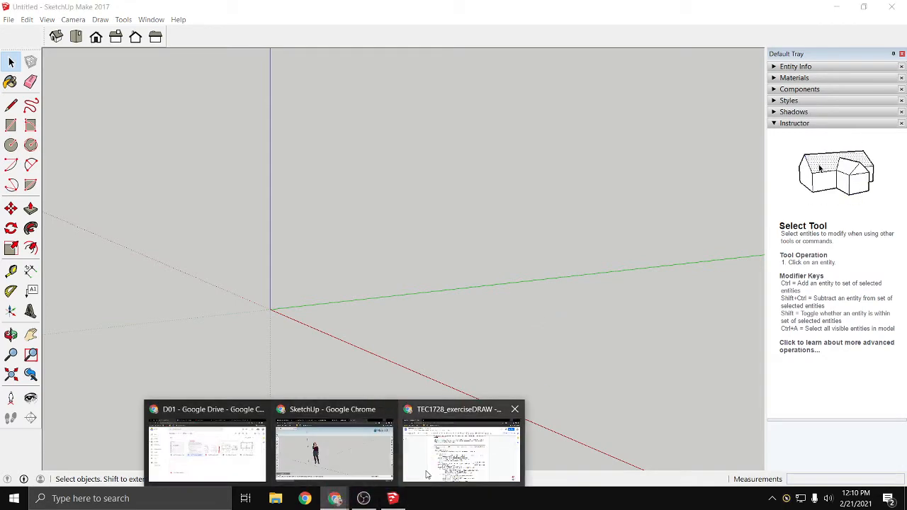
left_click(427, 475)
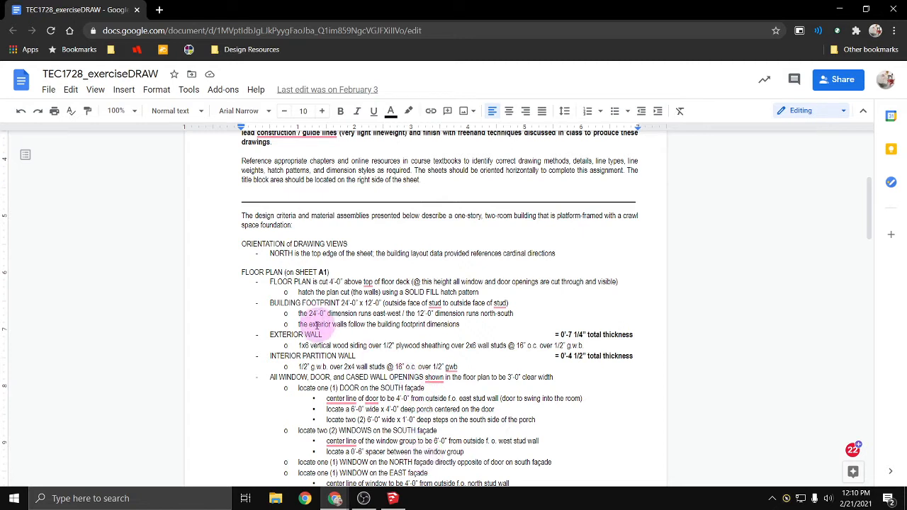
left_click_drag(298, 346, 585, 346)
- Try a document zoom of 200%, and settle on 150% with the floor plan section in view
left_click(119, 110)
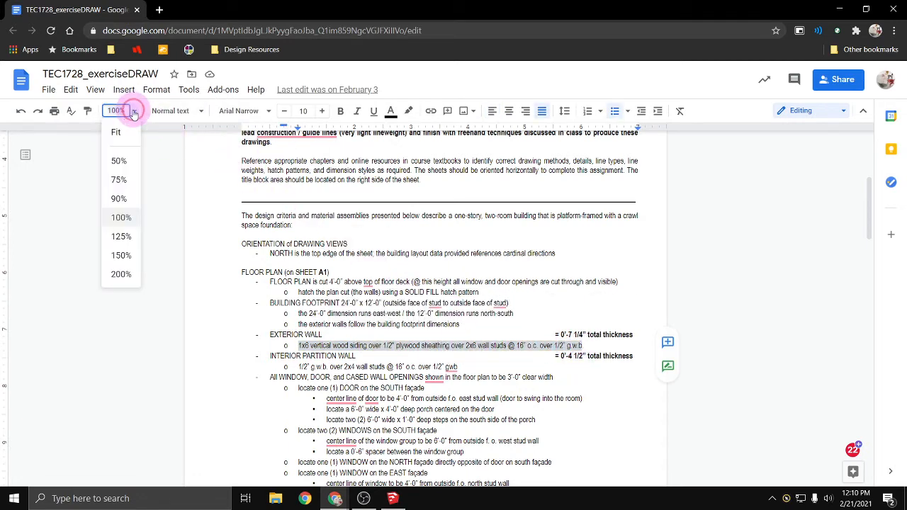
left_click(123, 274)
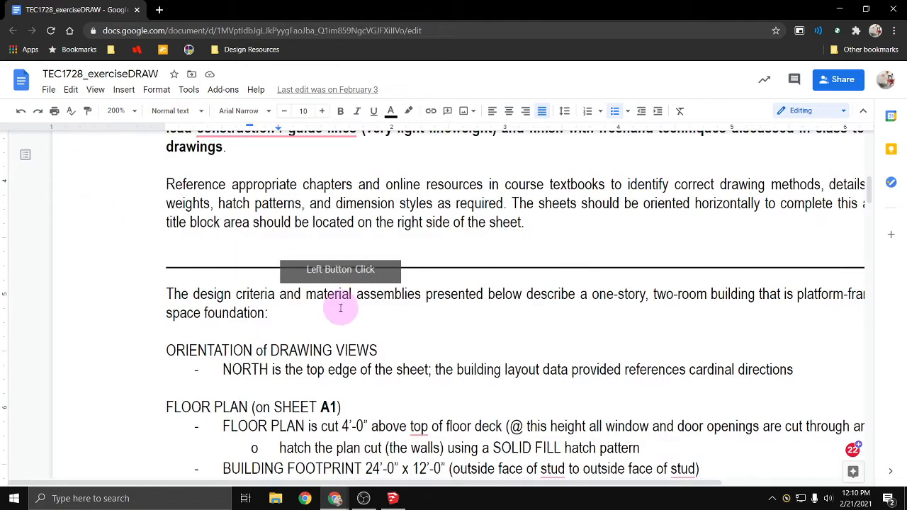
scroll(338, 307, "down", 1)
left_click(120, 110)
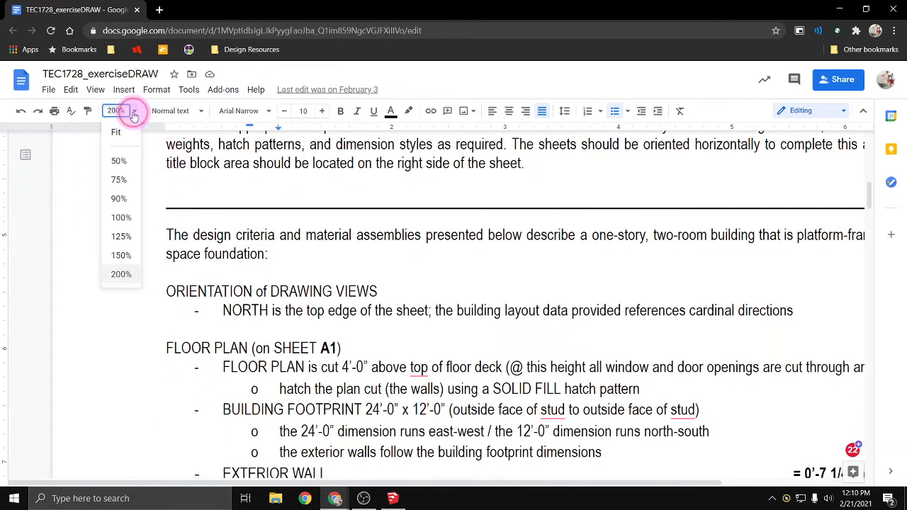
left_click(121, 257)
scroll(268, 352, "down", 1)
- Highlight the full line describing the exterior wall's siding, sheathing, studs and g.w.b. layers
left_click(268, 350)
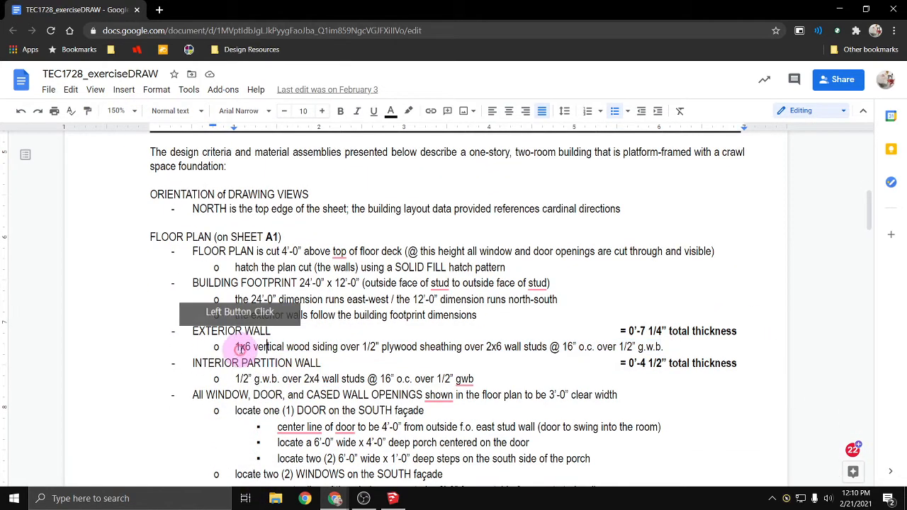
left_click(237, 348)
left_click_drag(235, 348, 667, 347)
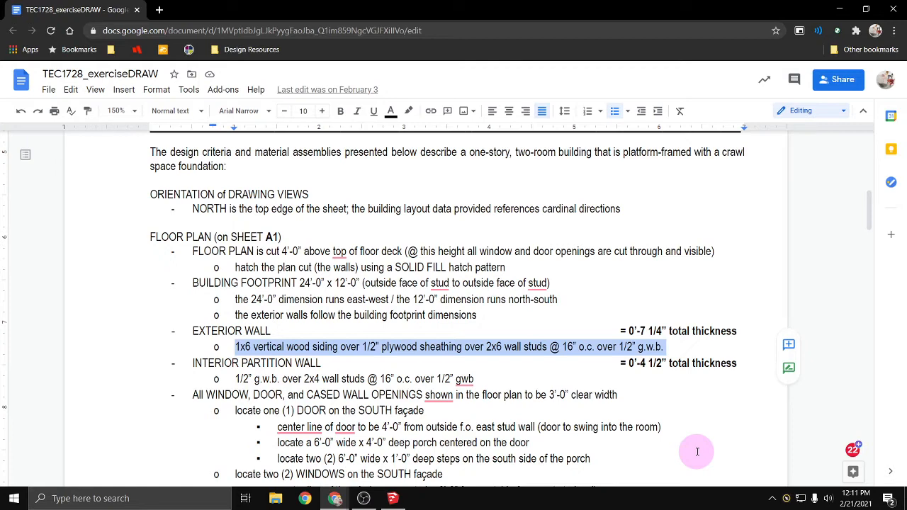
- Highlight the total thickness value given for the exterior wall in the specifications
left_click(405, 361)
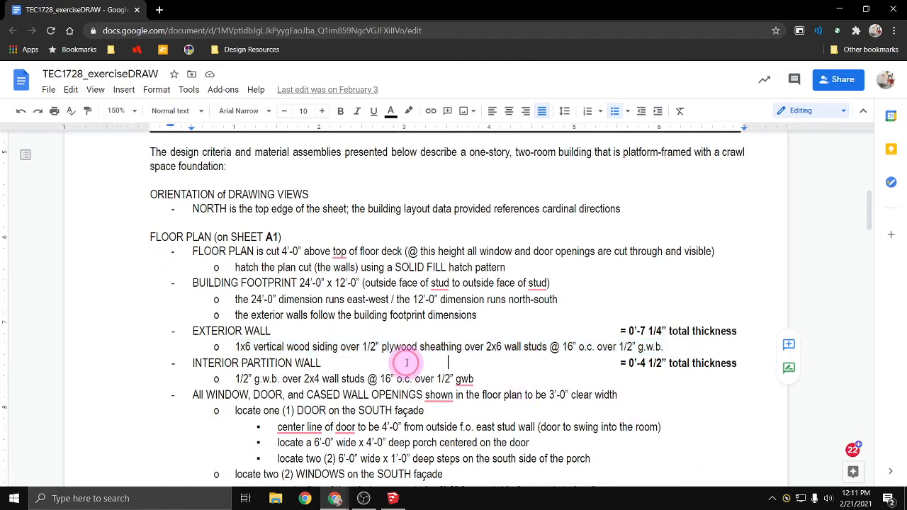
scroll(407, 363, "down", 1)
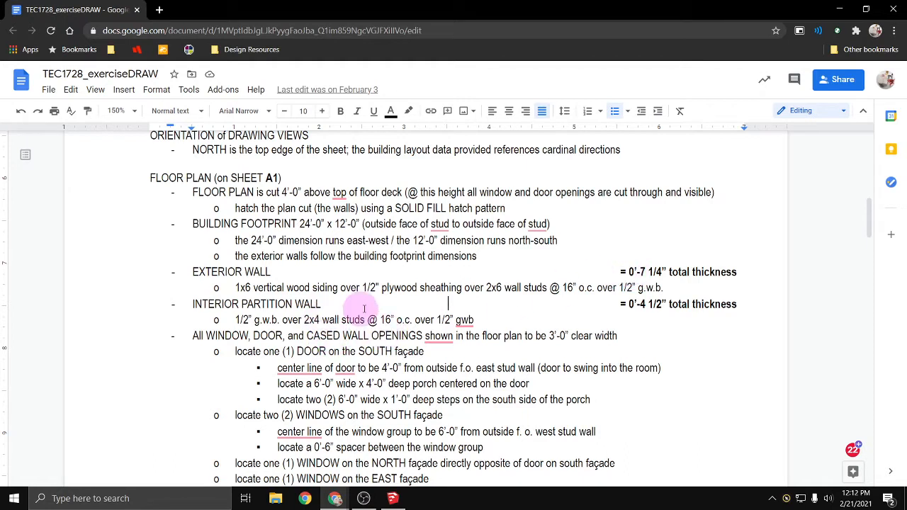
left_click_drag(639, 273, 743, 268)
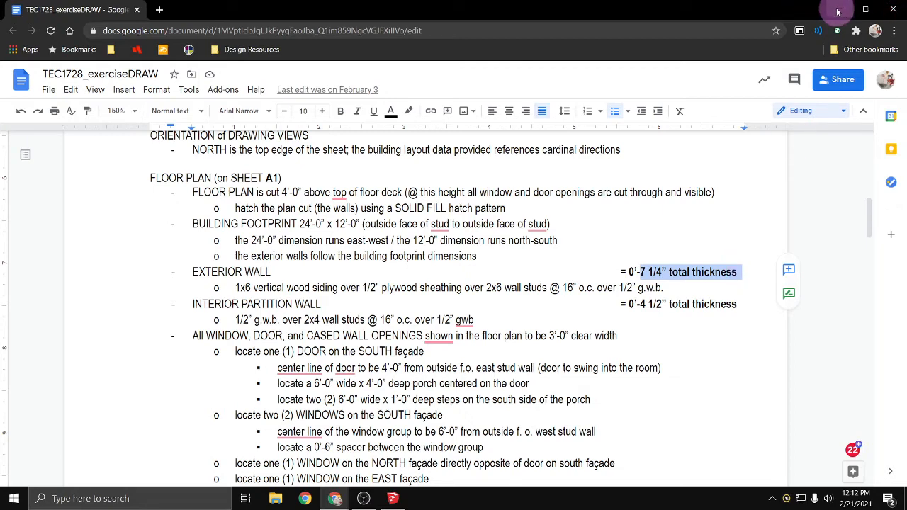
- Switch to SketchUp, orbit the empty model, and view it from the top and front before settling on the isometric view
left_click(838, 12)
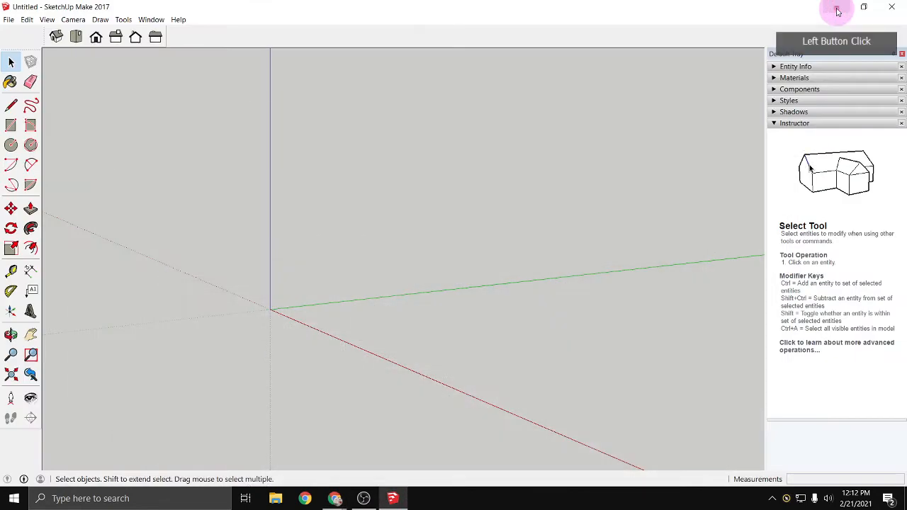
left_click(365, 282)
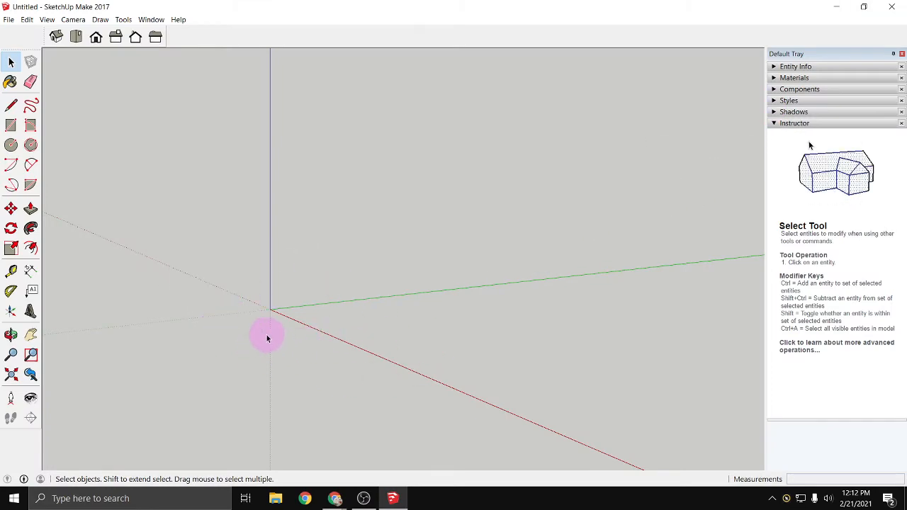
key("o")
left_click_drag(269, 335, 423, 389)
key("space")
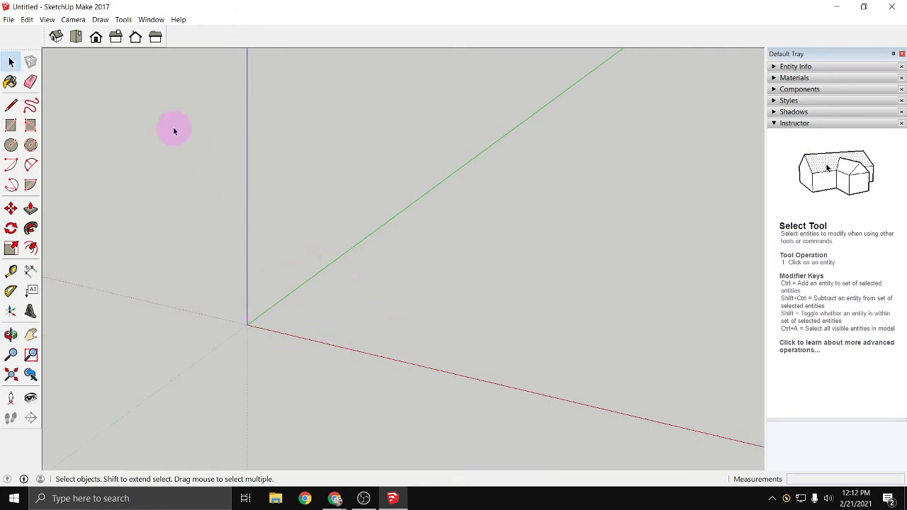
left_click(56, 38)
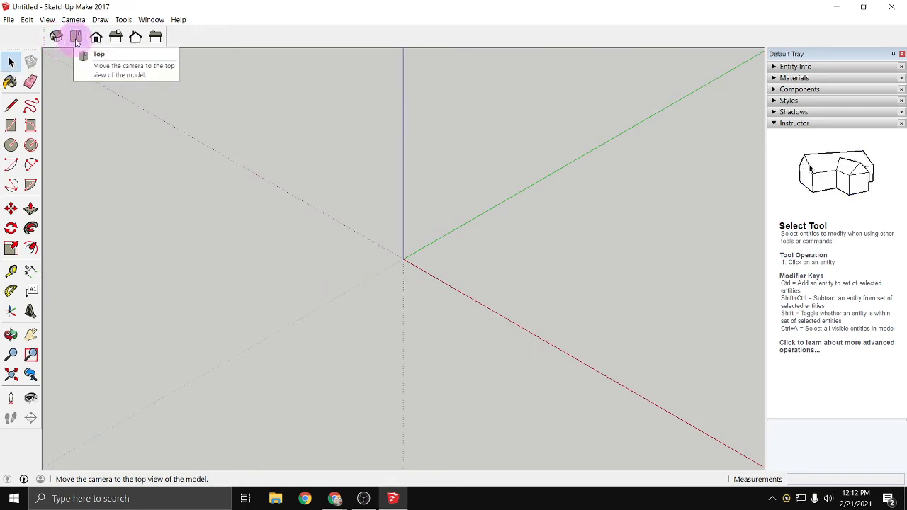
left_click(75, 39)
left_click(95, 38)
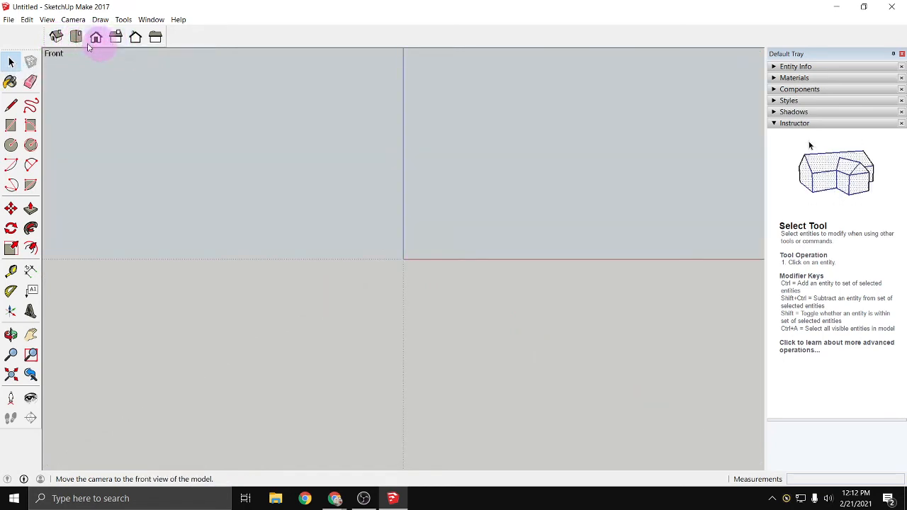
left_click(76, 39)
left_click(56, 37)
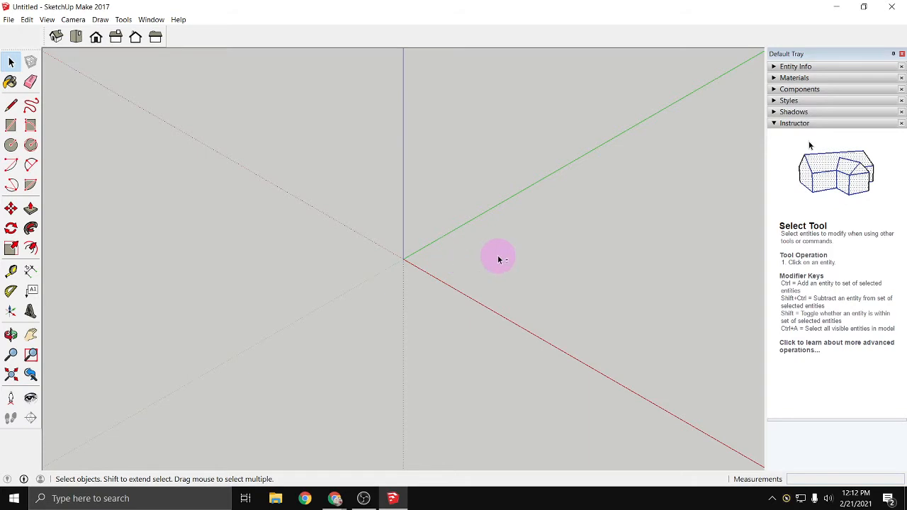
- Draw a 24' by 12' rectangle on the ground plane near the origin as the building footprint
middle_click_drag(498, 255, 216, 286)
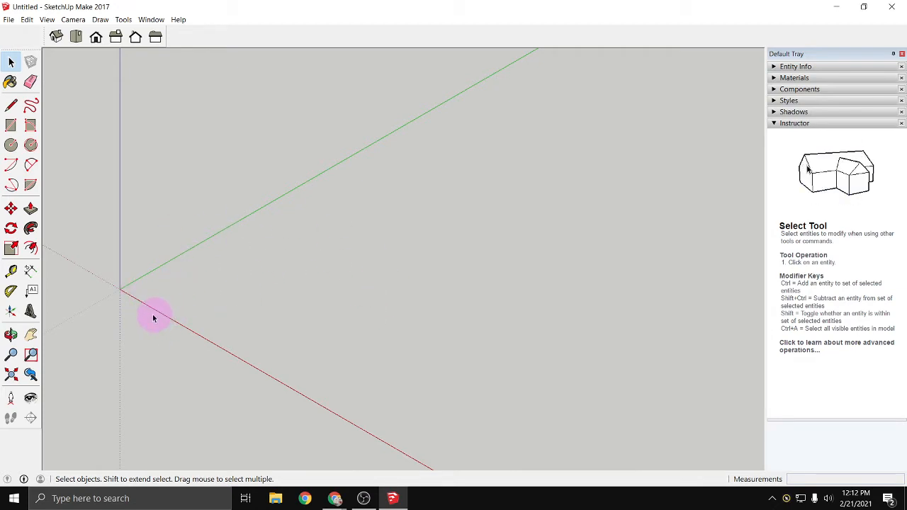
left_click(10, 125)
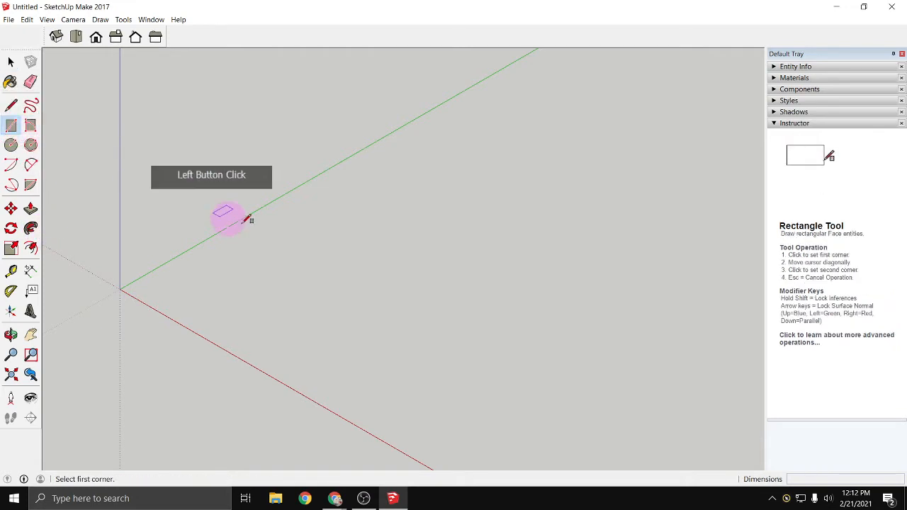
left_click(205, 282)
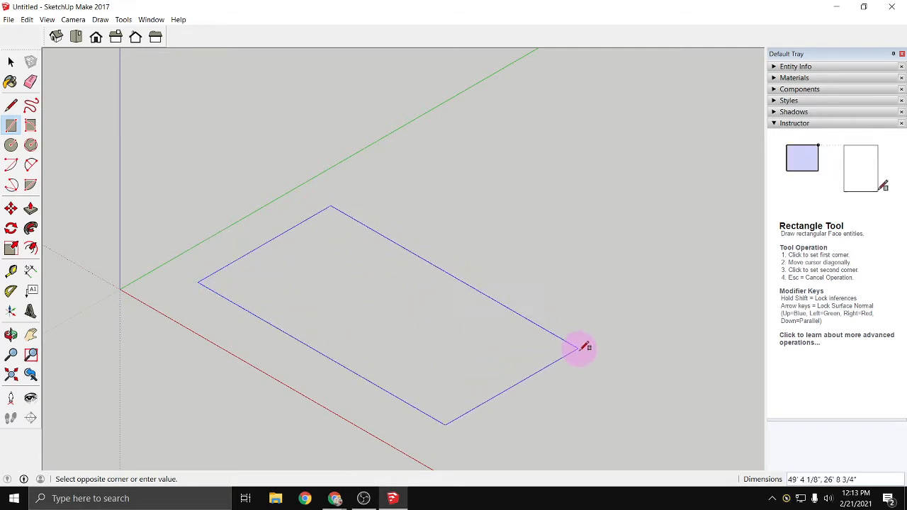
type("2")
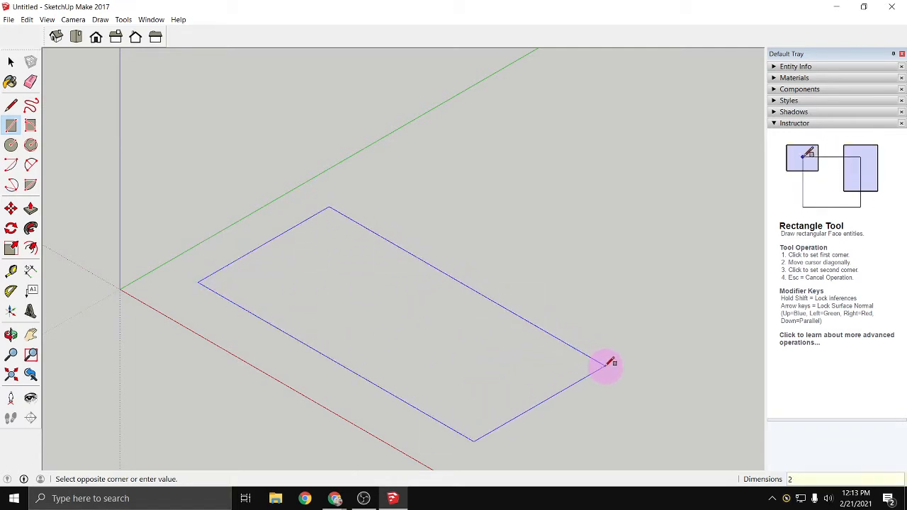
type("4',")
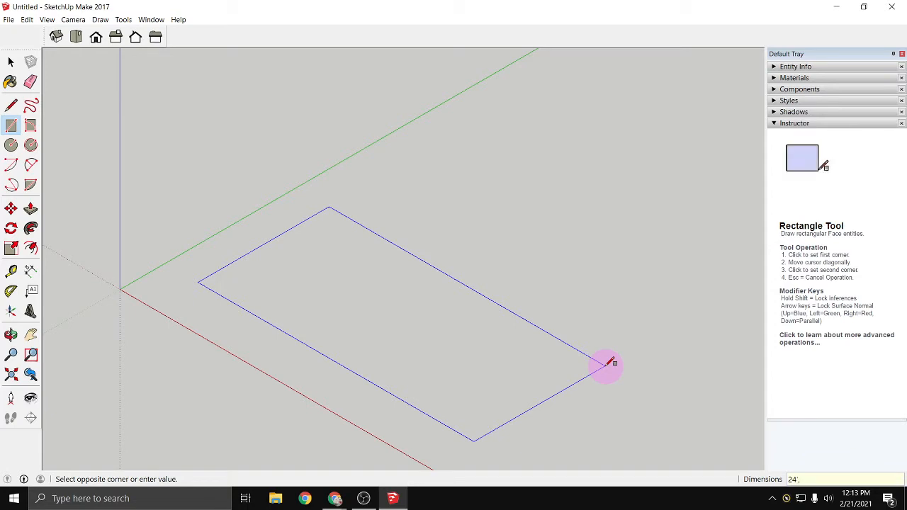
type("12'")
key("Return")
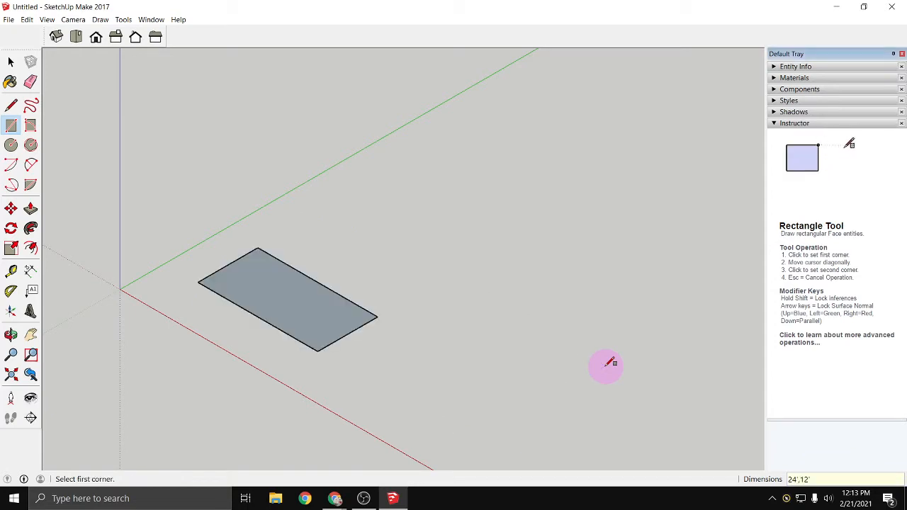
- Examine the footprint rectangle by fitting it to the view, zooming to a window around it, and panning it into the middle
scroll(265, 325, "up", 3)
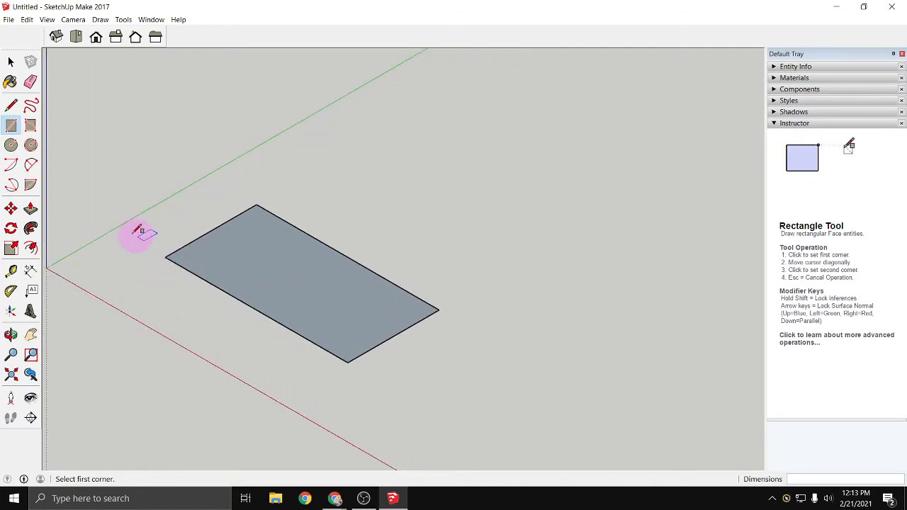
scroll(124, 230, "up", 1)
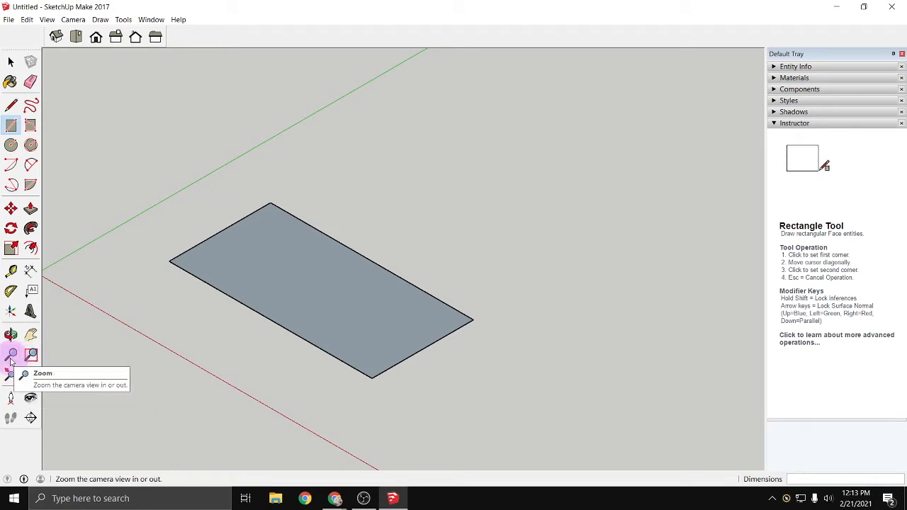
left_click(12, 377)
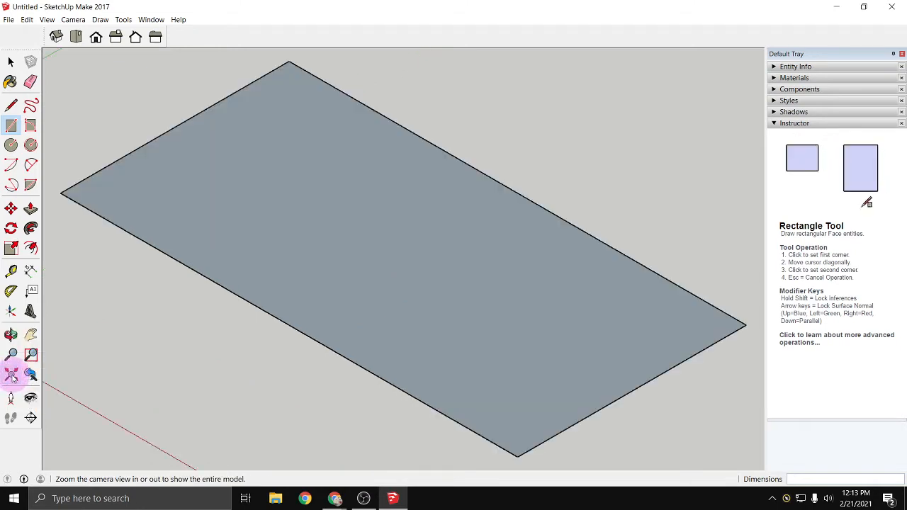
scroll(140, 330, "down", 2)
scroll(140, 330, "down", 4)
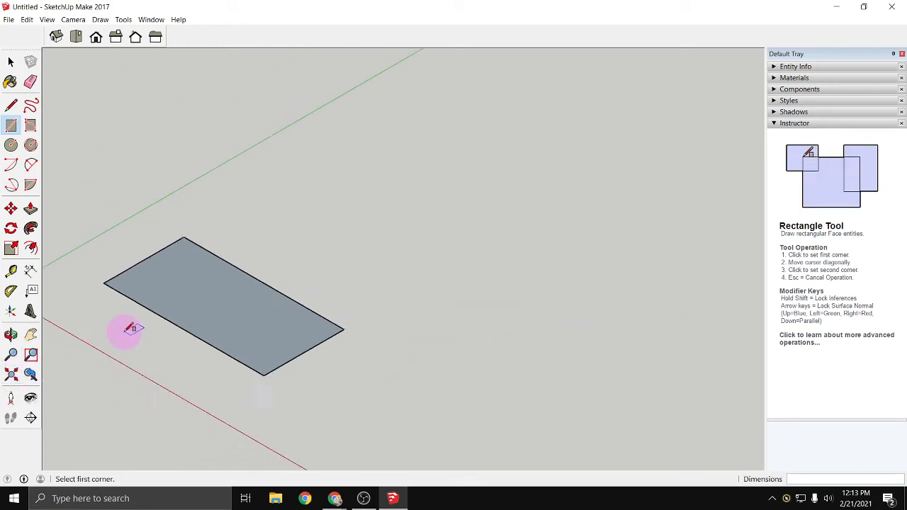
left_click(32, 355)
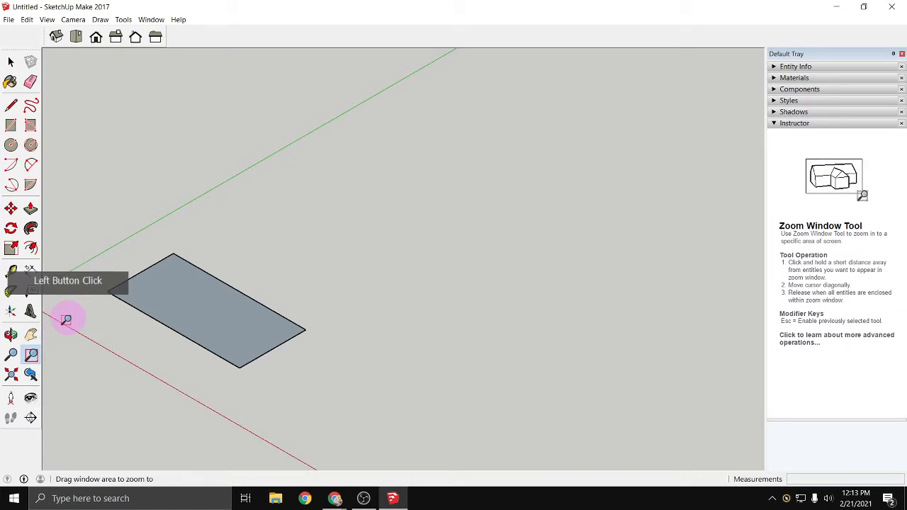
left_click_drag(68, 314, 461, 185)
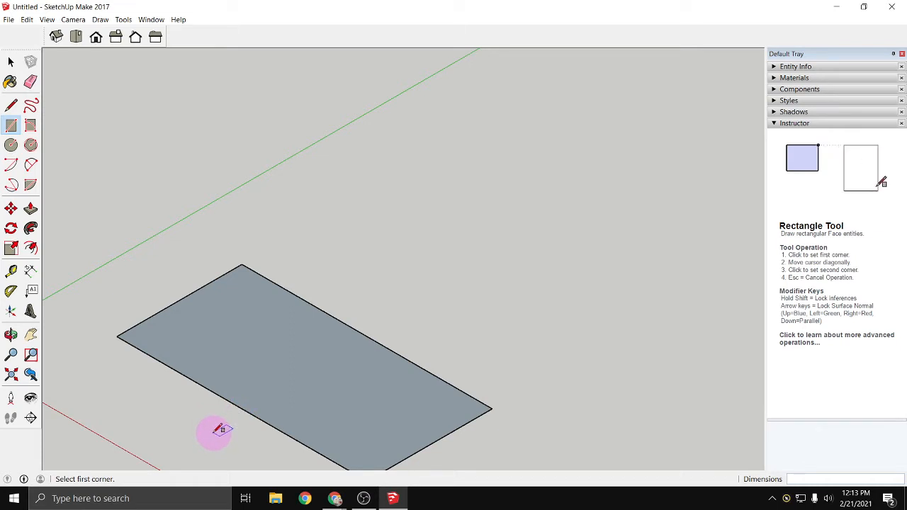
left_click(31, 336)
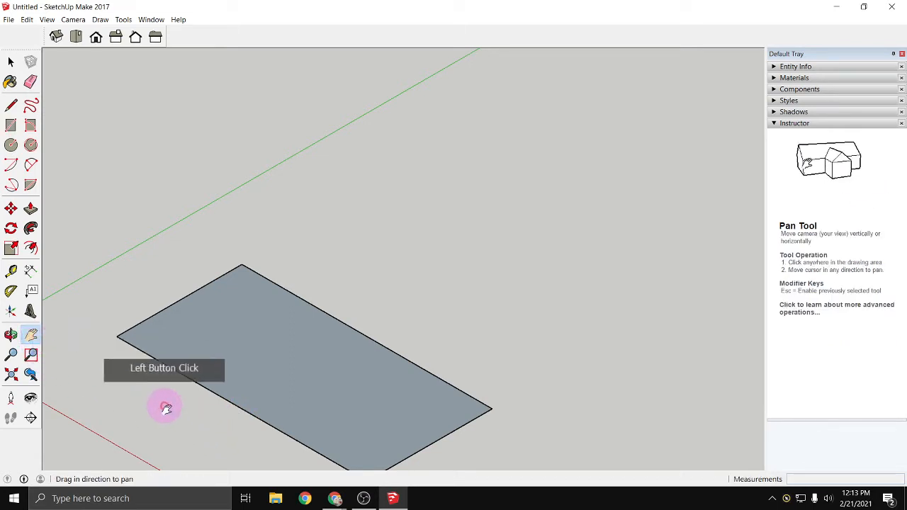
left_click_drag(164, 404, 220, 353)
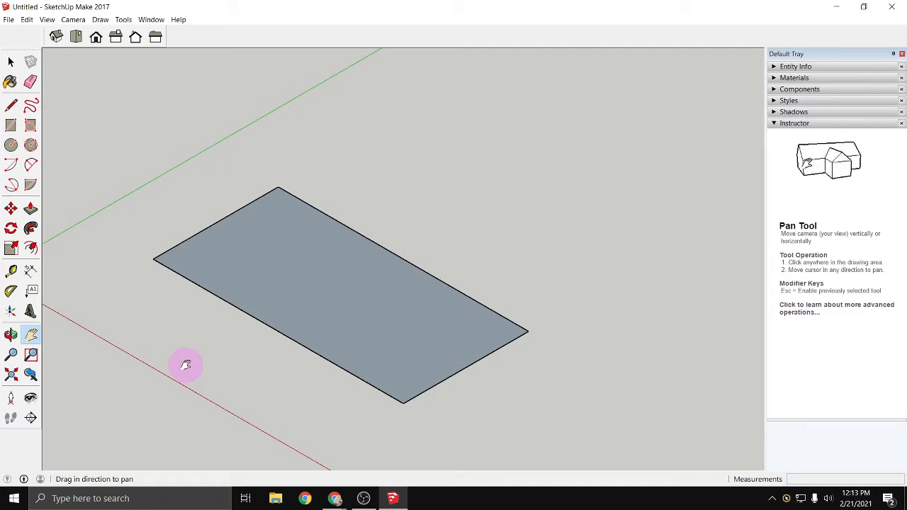
key("space")
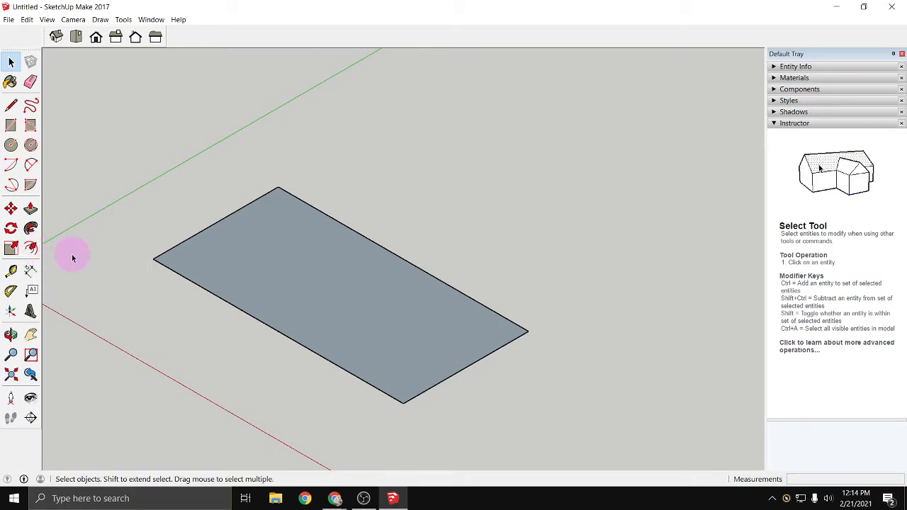
key("o")
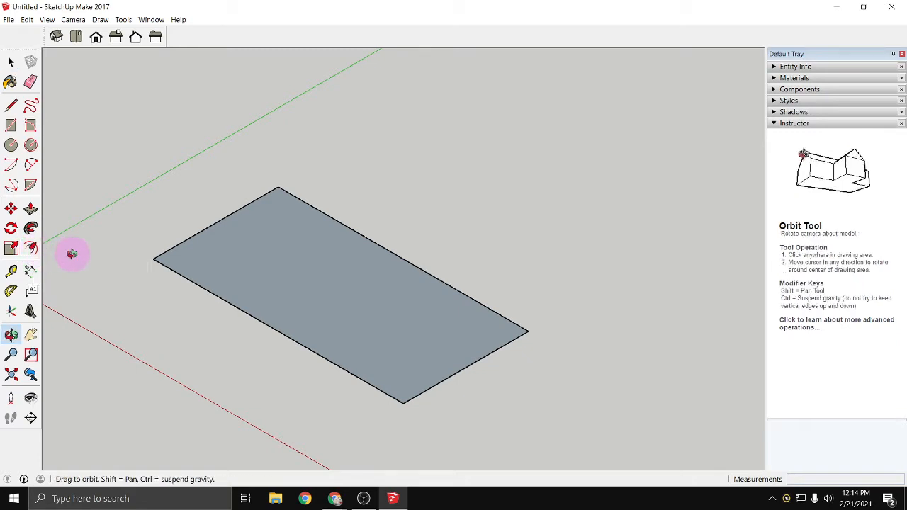
key("space")
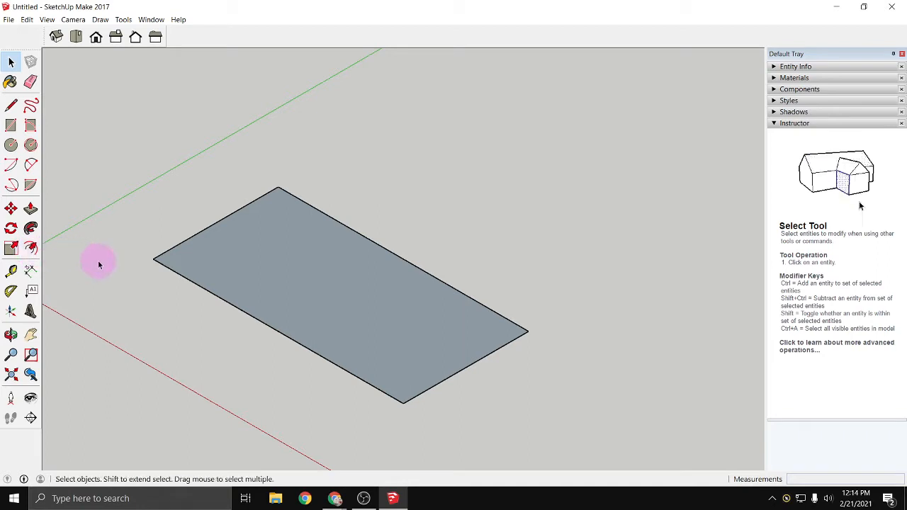
- Try offsetting the footprint rectangle's outline inward by 7.25 inches for the exterior wall thickness, and undo the offset
key("f")
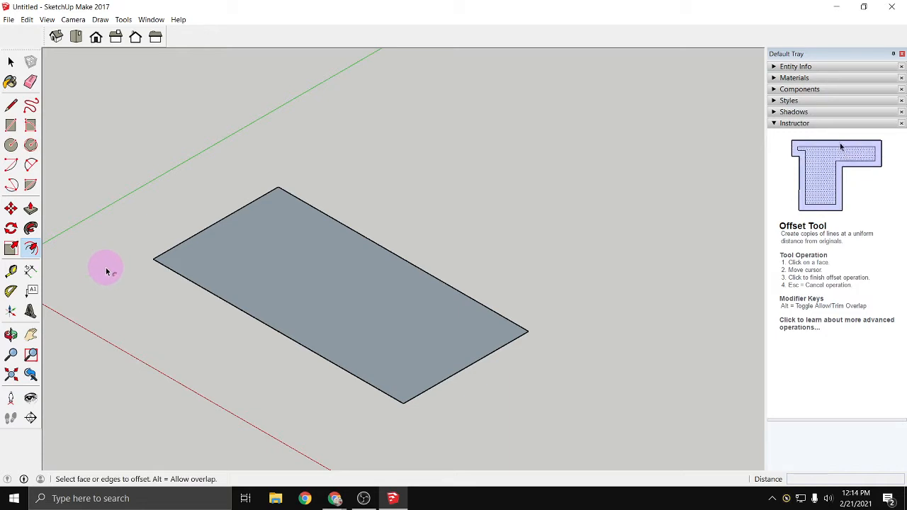
left_click(178, 267)
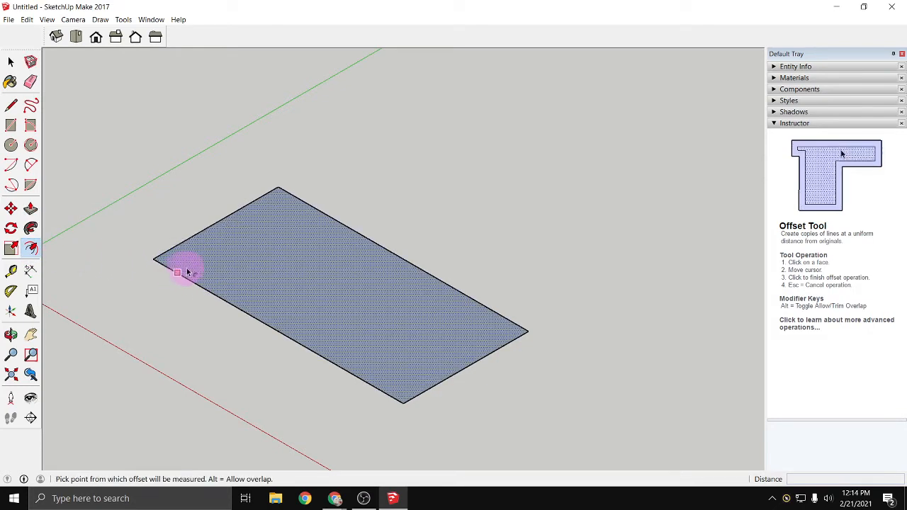
scroll(189, 270, "up", 2)
left_click(201, 273)
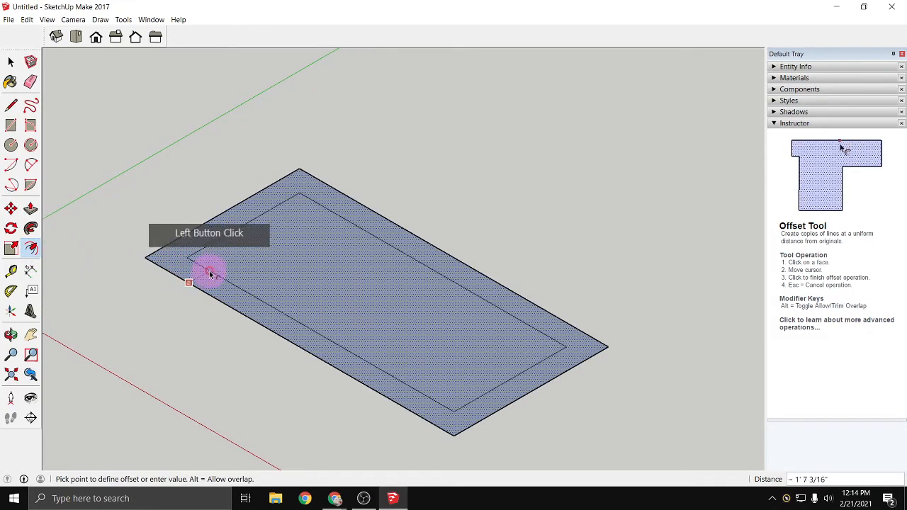
scroll(202, 275, "up", 1)
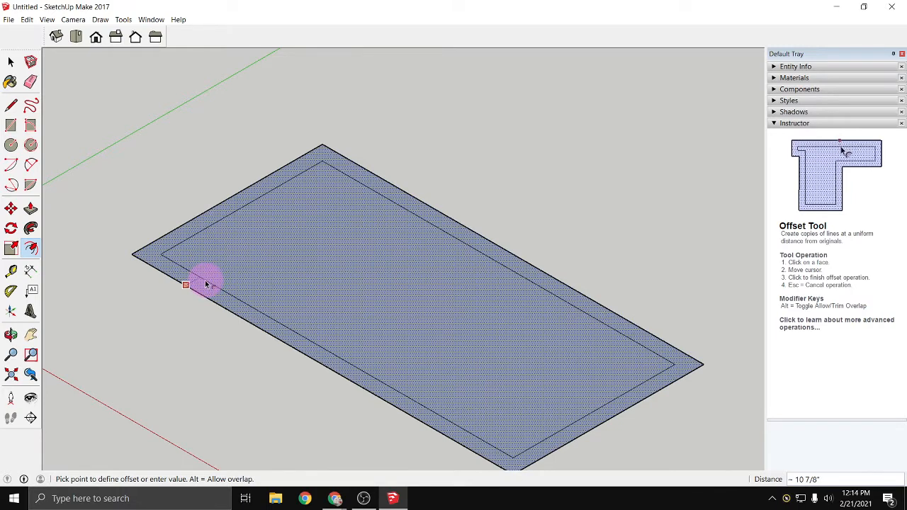
type("7")
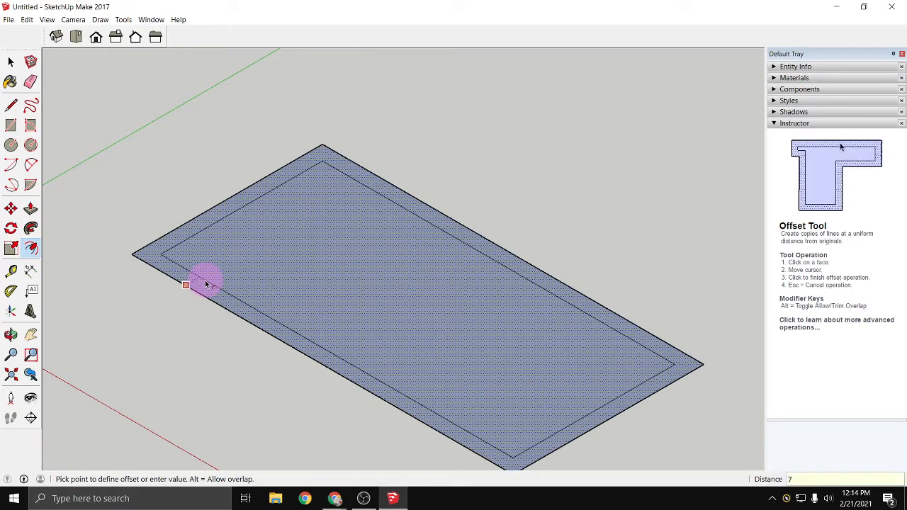
type(".25")
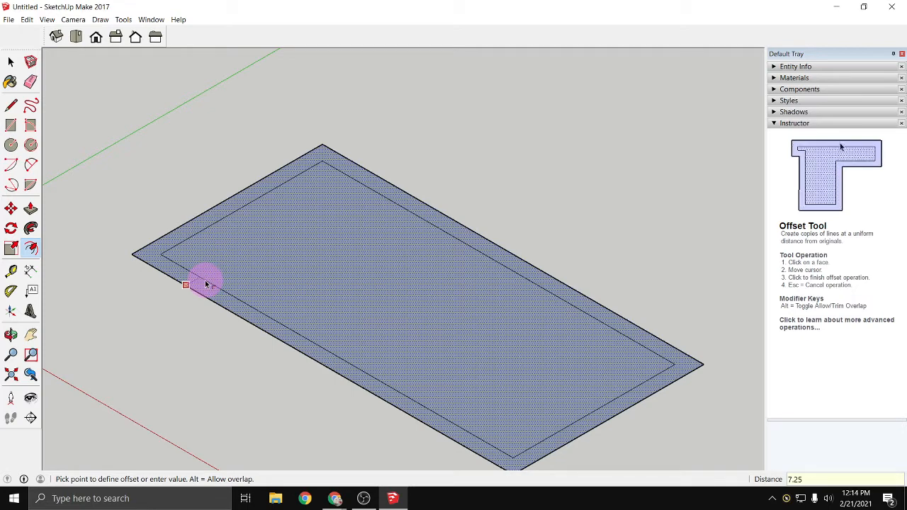
key("Return")
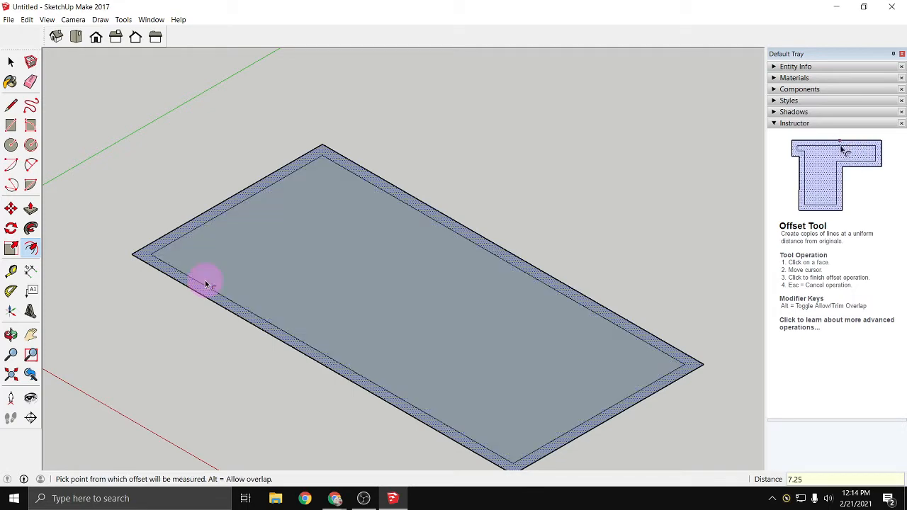
left_click(180, 314)
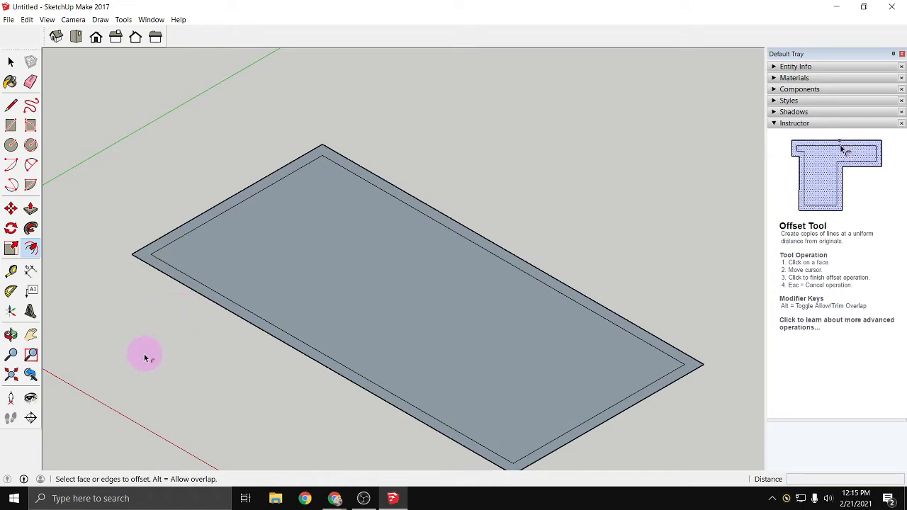
key("ctrl+z")
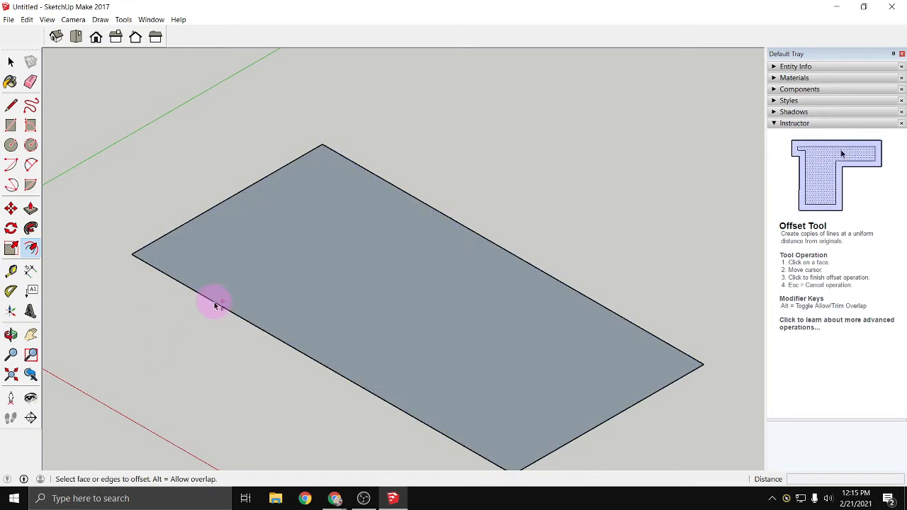
- Try offsetting the footprint outline inward by the fractional distance 7 1/4", and undo that offset
left_click(215, 299)
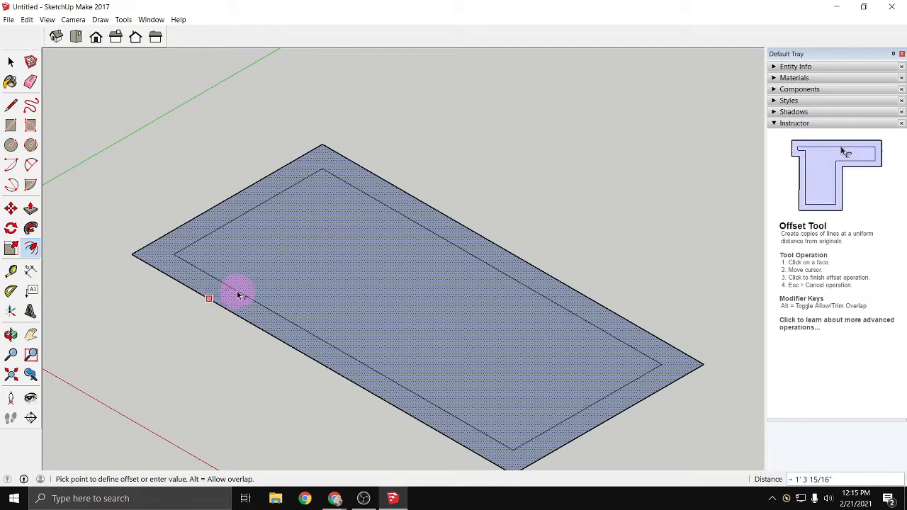
type("7")
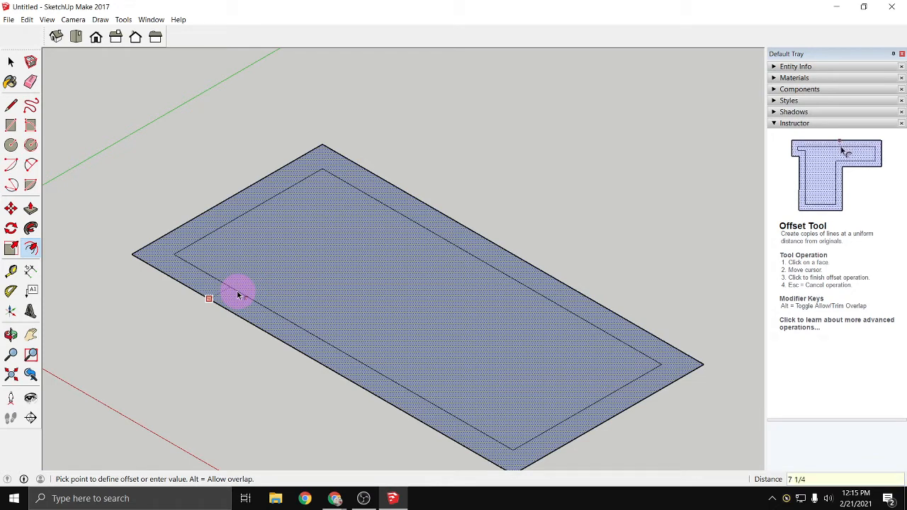
type(" 1/4")
key("Return")
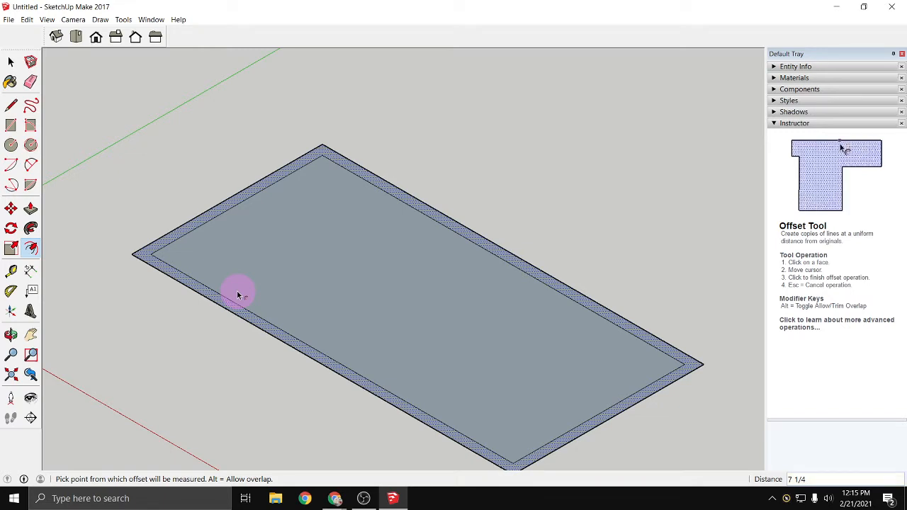
key("Escape")
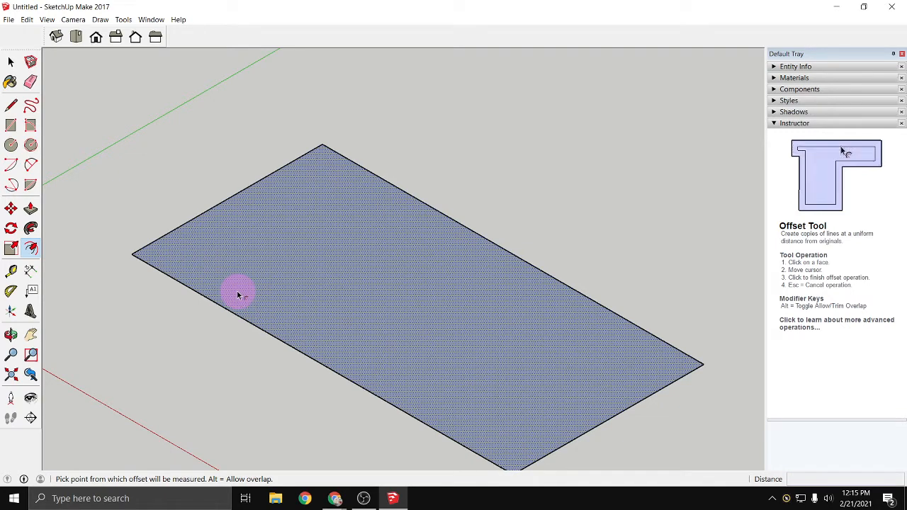
- Offset the footprint rectangle's outline inward by 7.25 inches to form the exterior wall thickness
left_click(238, 294)
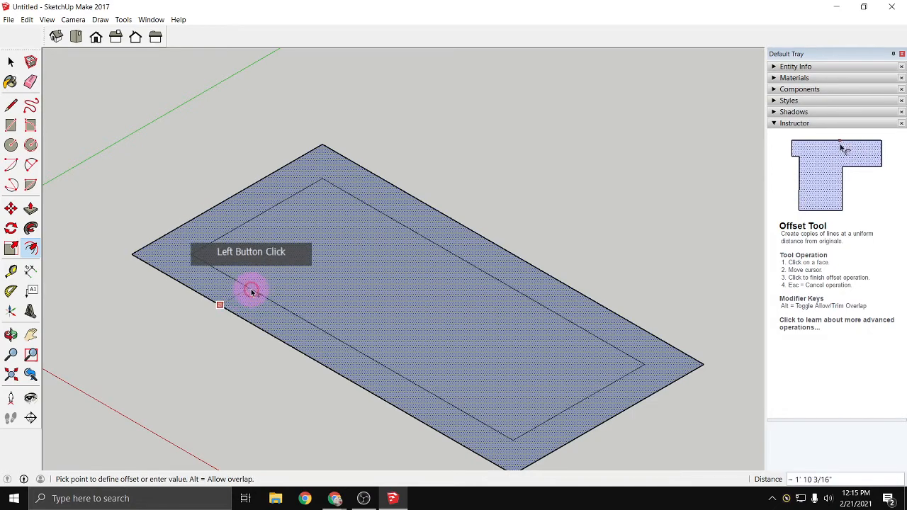
type("7")
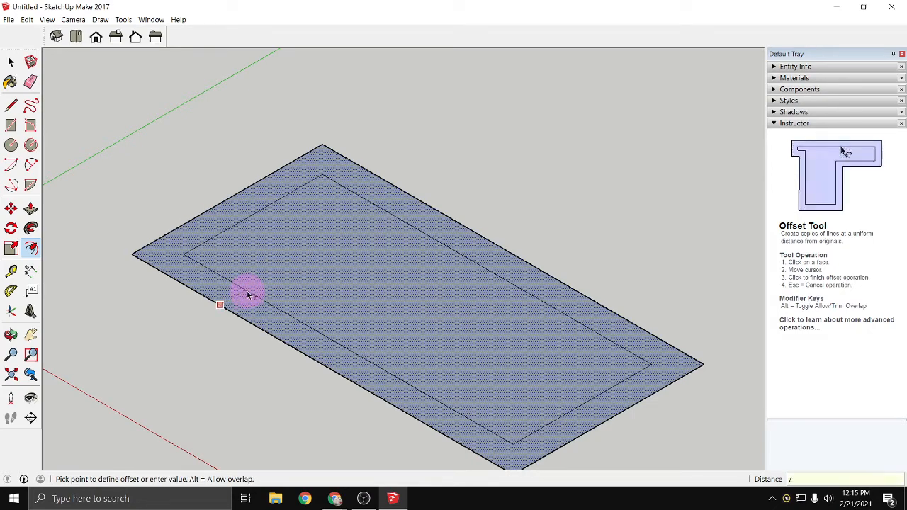
type("-1/4")
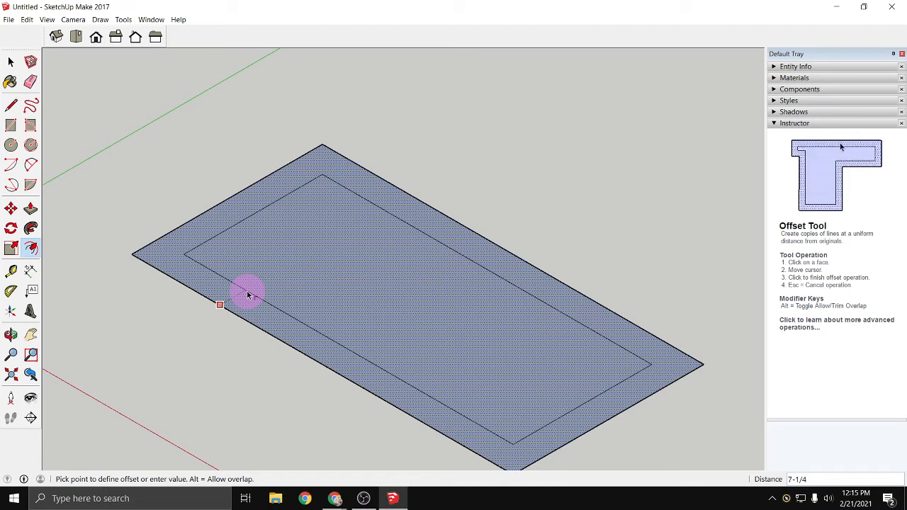
key("BackSpace")
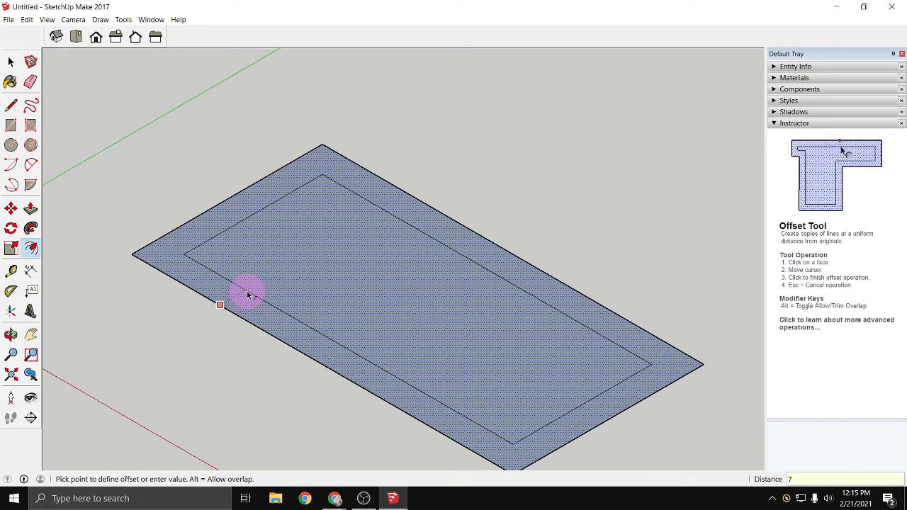
type(".25")
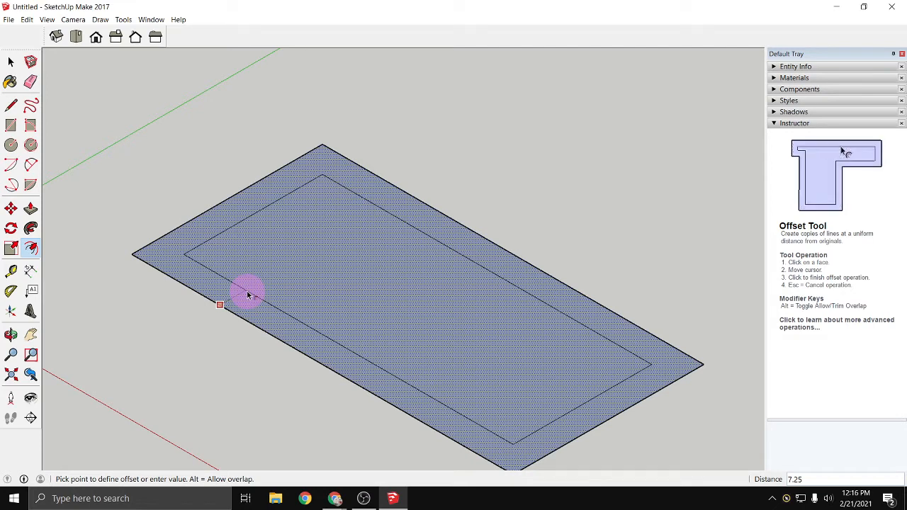
key("Return")
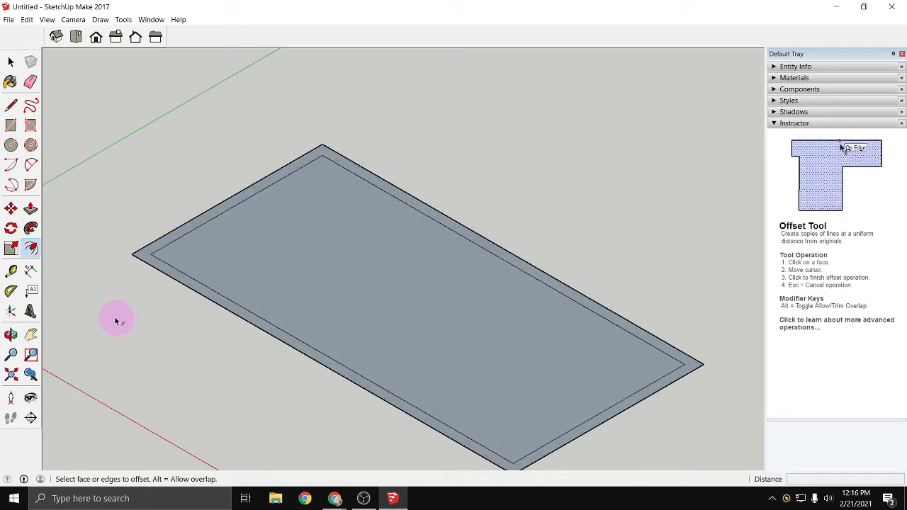
- Push/Pull the narrow wall band around the footprint up to a height of 8'
left_click(31, 208)
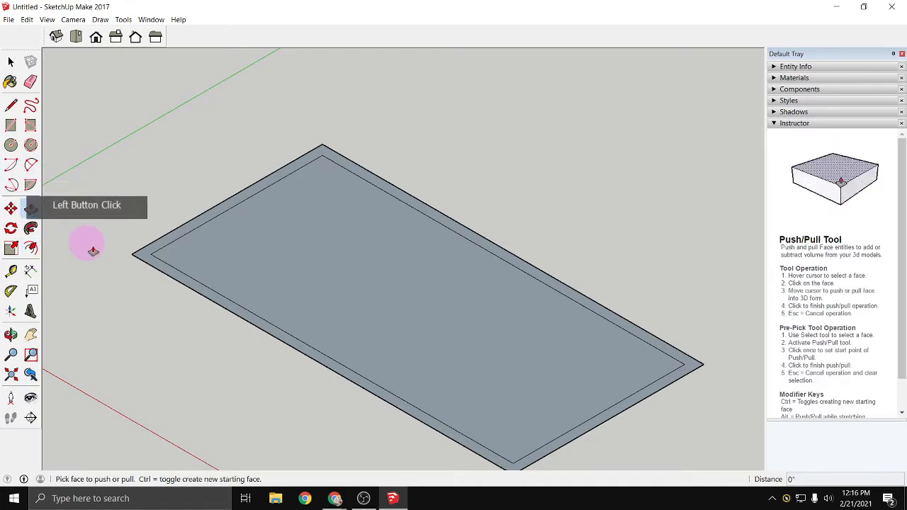
left_click(143, 261)
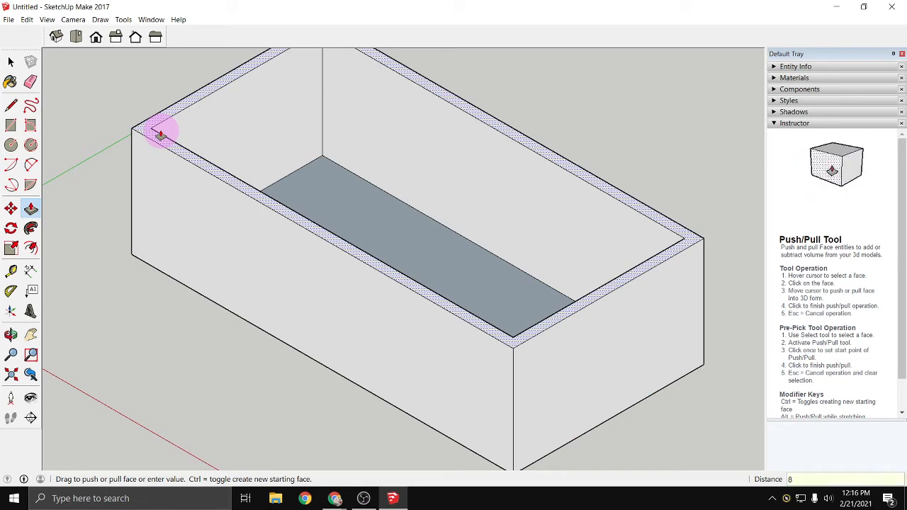
left_click(161, 135)
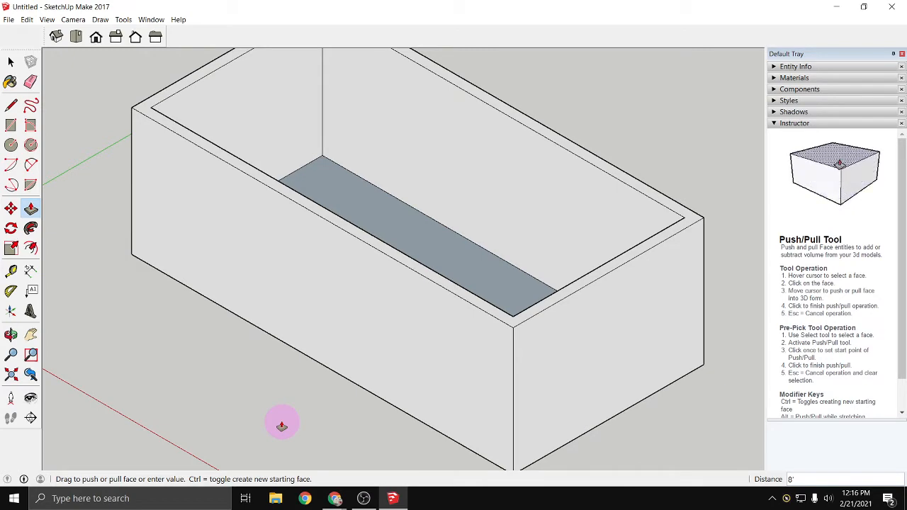
scroll(200, 301, "down", 3)
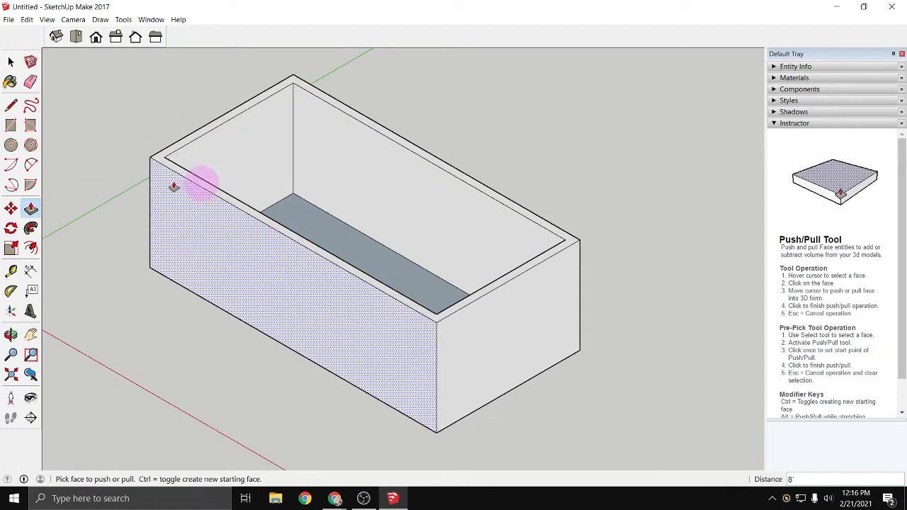
key("space")
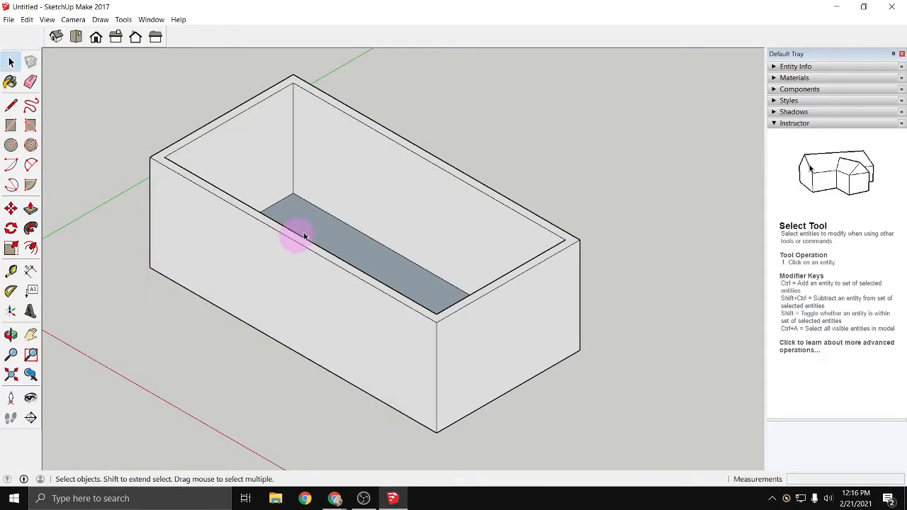
- Select all of the walls and the floor face, make them a group, and clear the selection
key("o")
left_click_drag(145, 88, 125, 100)
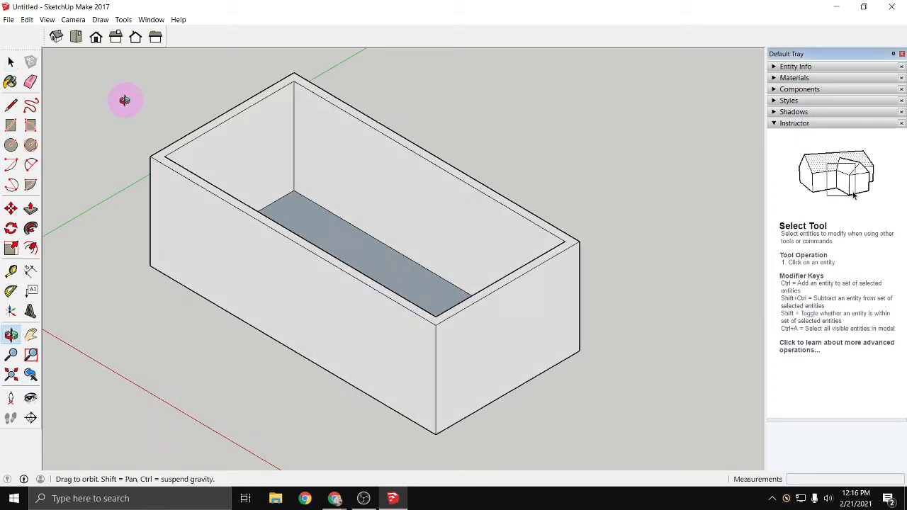
middle_click_drag(125, 100, 129, 151)
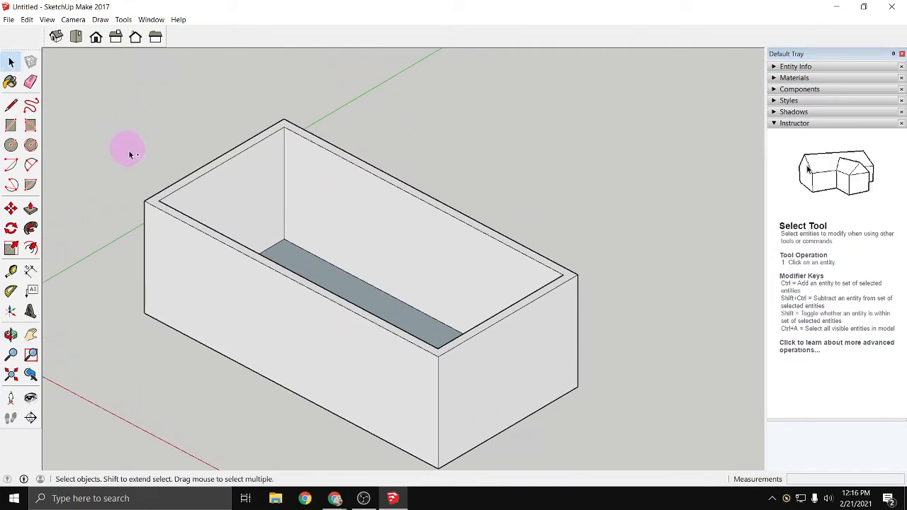
left_click_drag(108, 79, 619, 469)
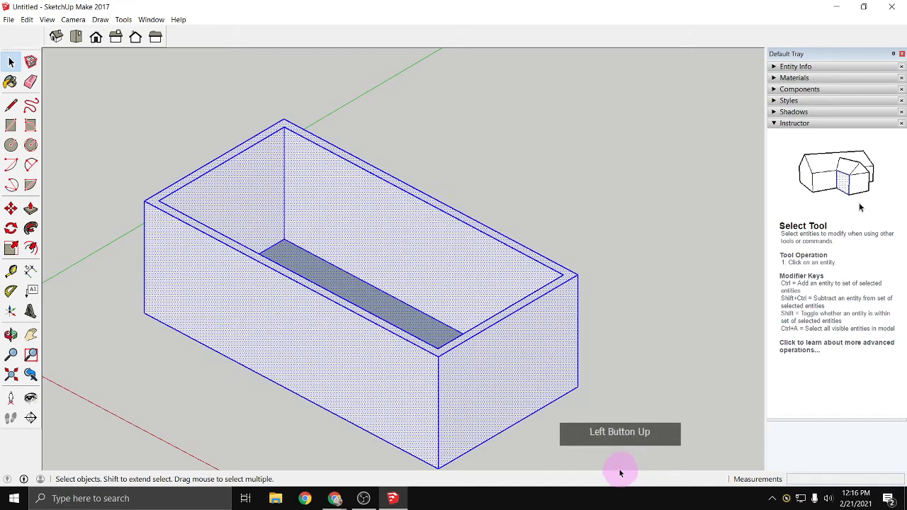
right_click(510, 394)
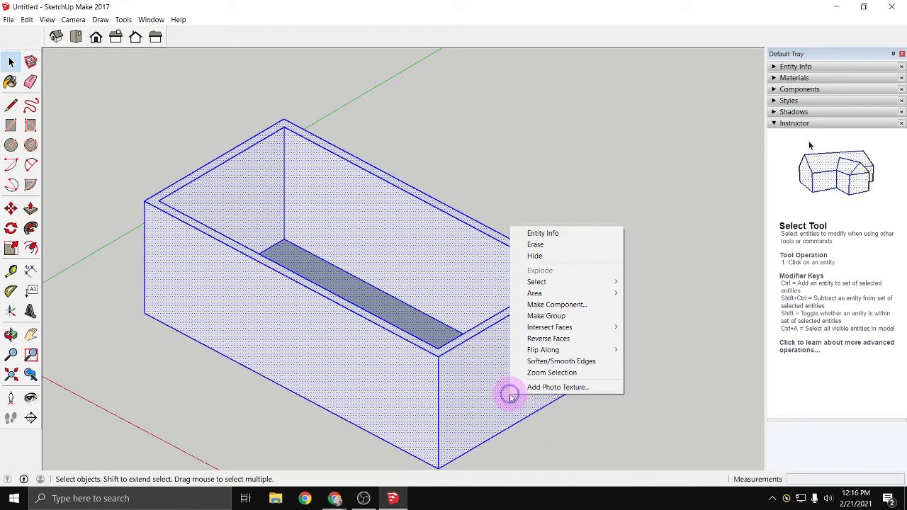
left_click(547, 315)
left_click(242, 411)
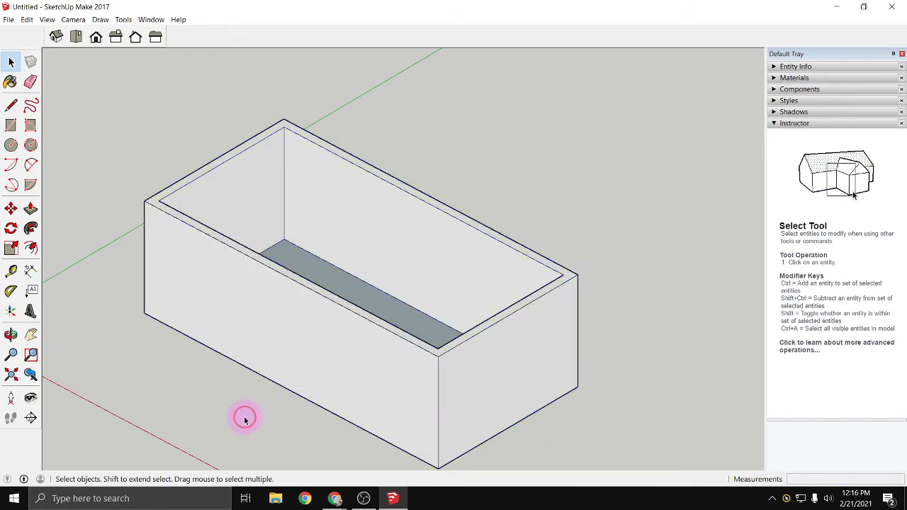
left_click(243, 407)
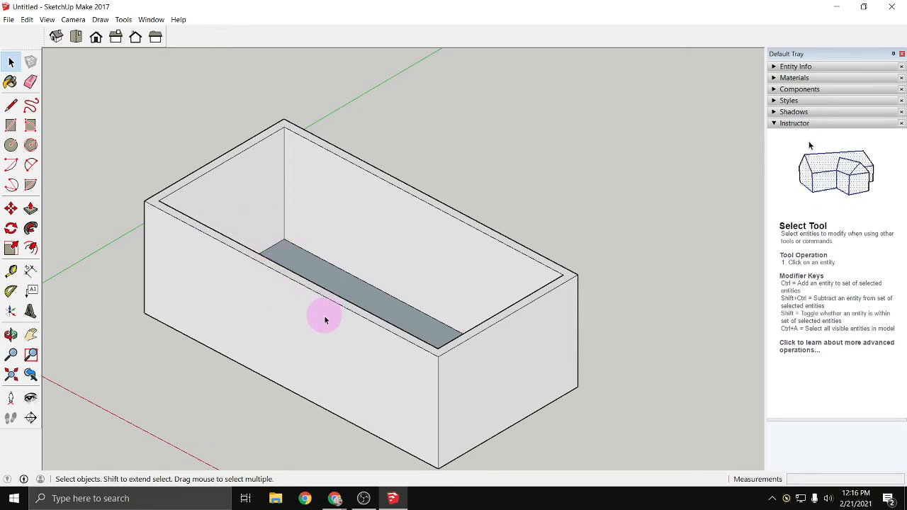
- Draw a 24' by 12' rectangle over the underside of the wall group, between its opposite outer corners
scroll(237, 377, "up", 1)
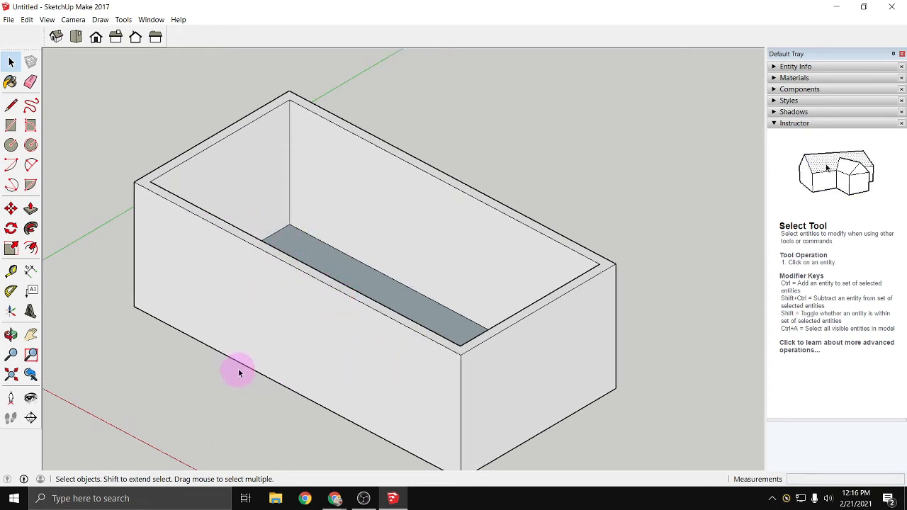
scroll(239, 374, "down", 1)
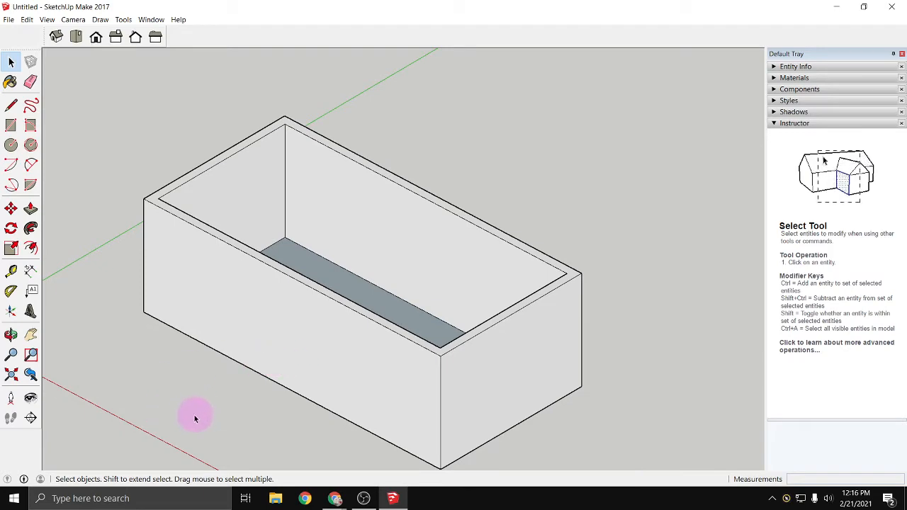
mouse_move(193, 422)
middle_mouse_down()
mouse_move(241, 346)
mouse_move(229, 227)
mouse_move(201, 115)
mouse_move(172, 97)
mouse_move(158, 115)
mouse_move(269, 133)
mouse_move(192, 130)
mouse_move(214, 73)
middle_mouse_up()
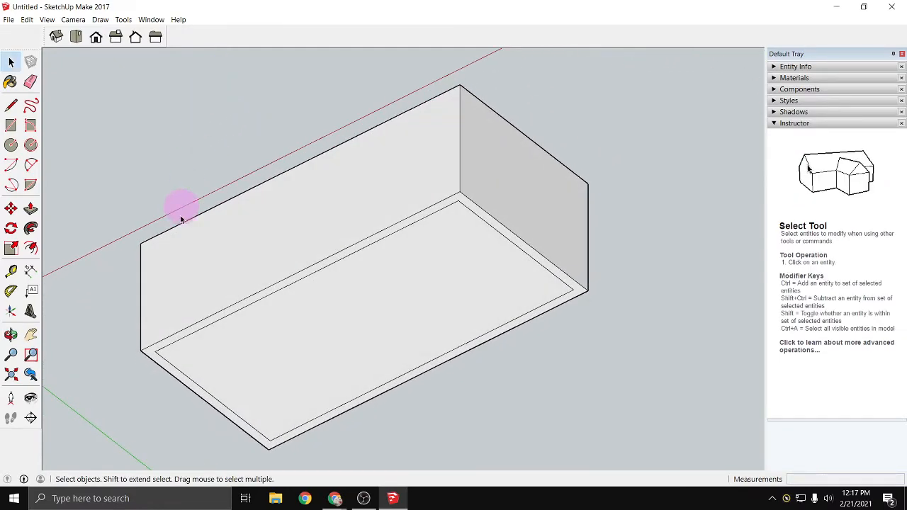
mouse_move(136, 381)
middle_mouse_down()
mouse_move(139, 360)
mouse_move(129, 382)
middle_mouse_up()
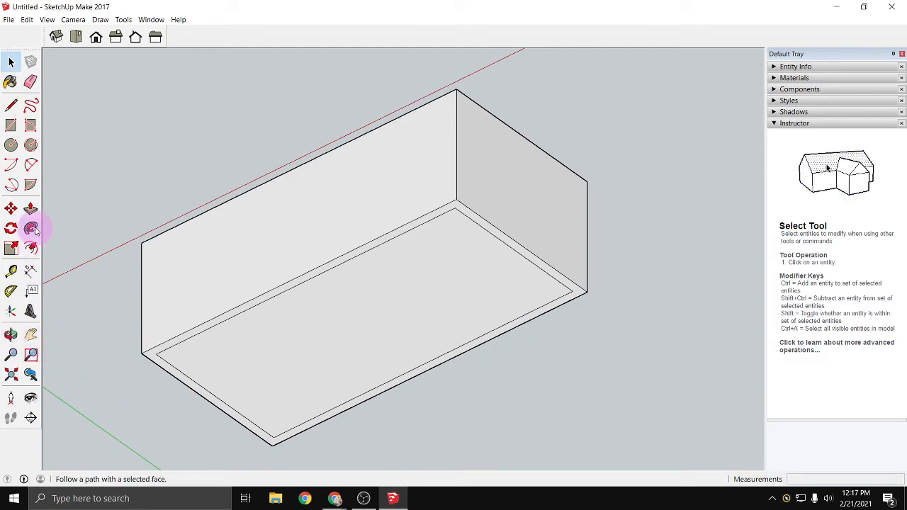
left_click(10, 127)
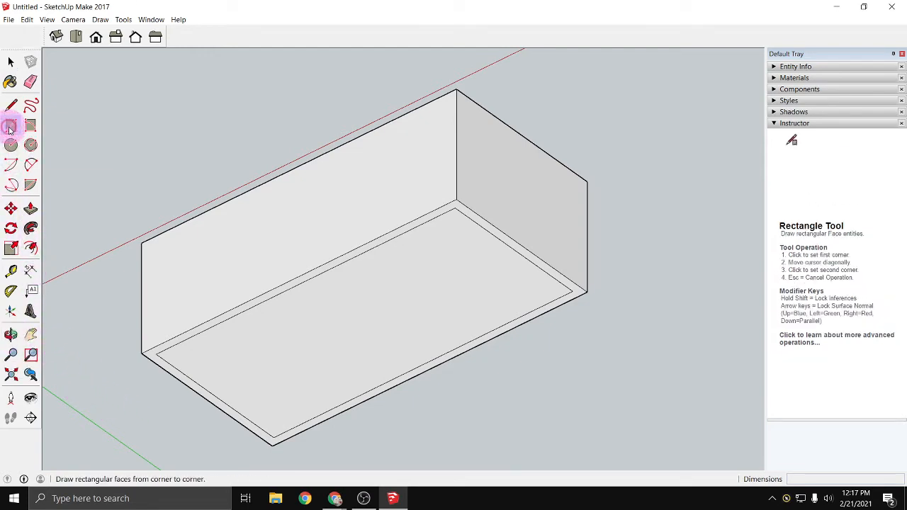
left_click(143, 353)
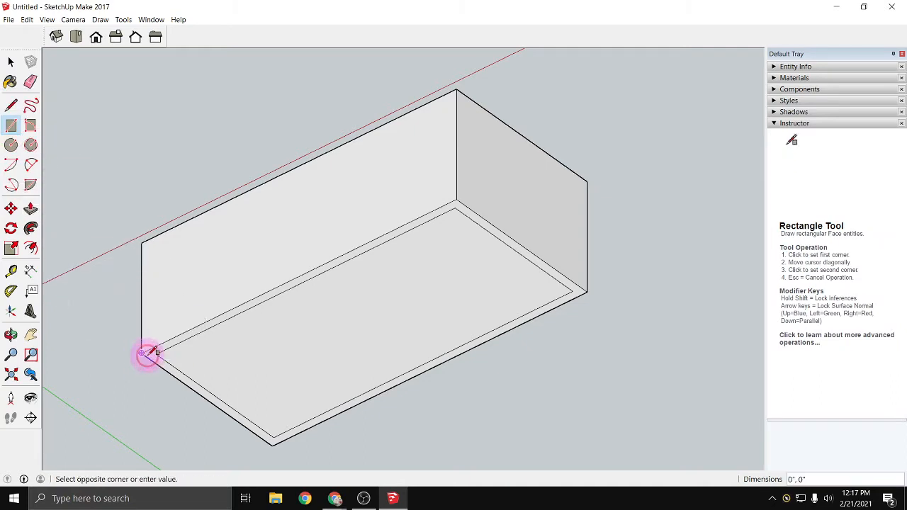
left_click(588, 290)
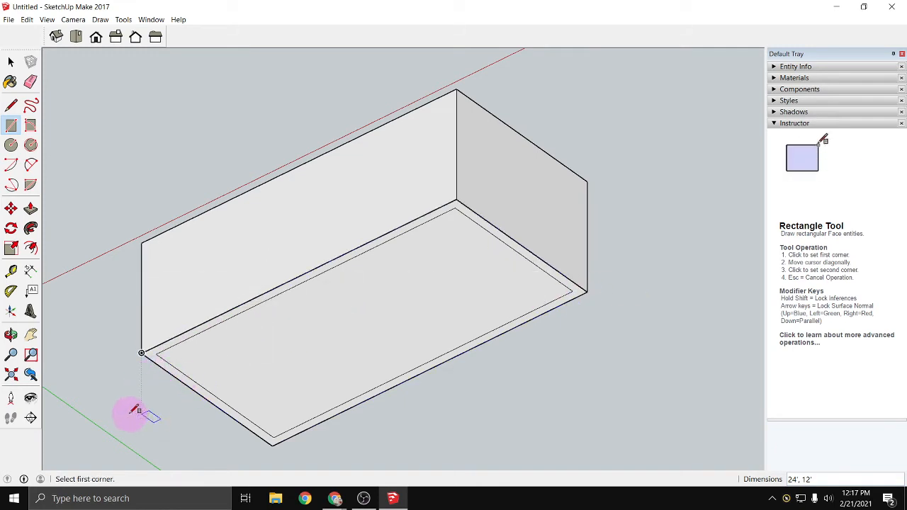
- Push/Pull the underside rectangle 8" downward to form the floor system
left_click(31, 208)
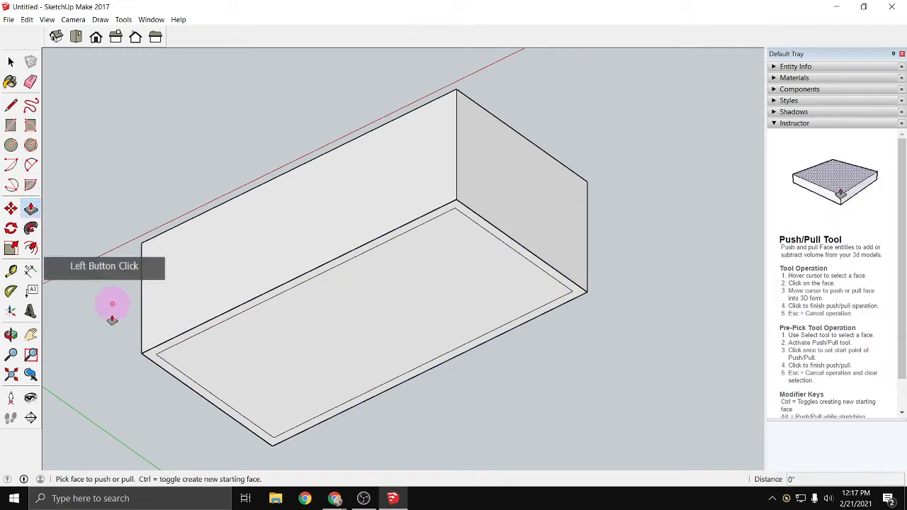
left_click(154, 361)
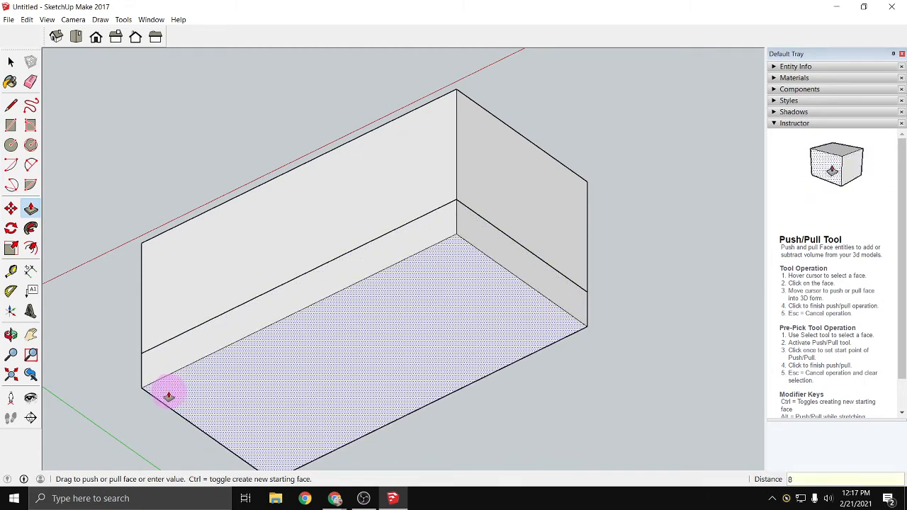
key("Return")
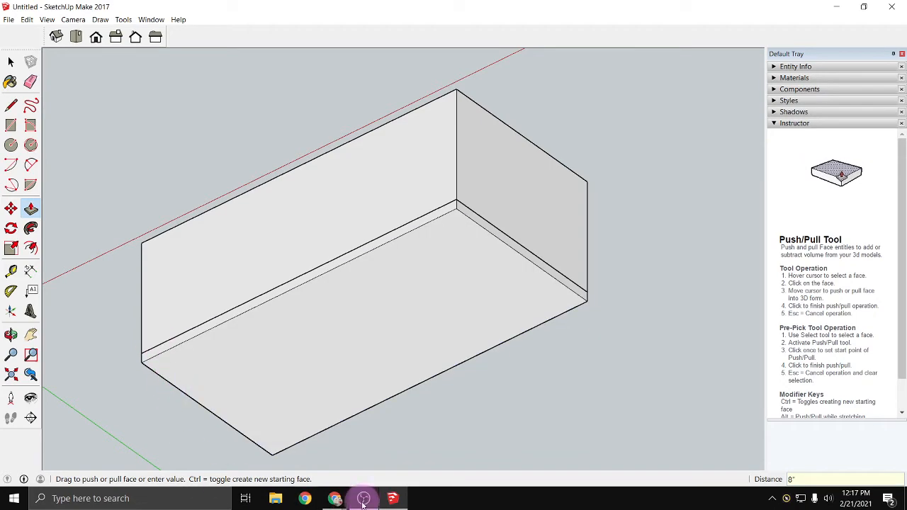
- Switch to the exercise document in Chrome, check the foundation wall and floor system specifications, and return to SketchUp
mouse_move(393, 504)
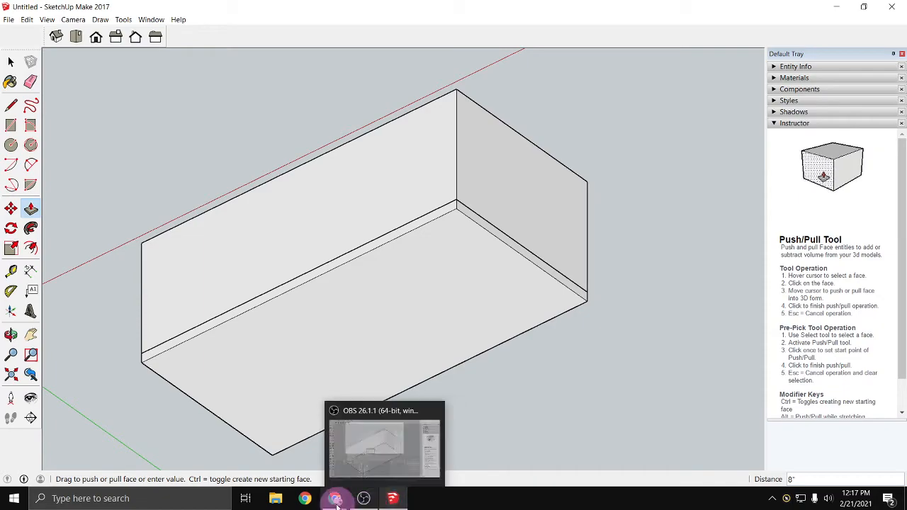
left_click(454, 459)
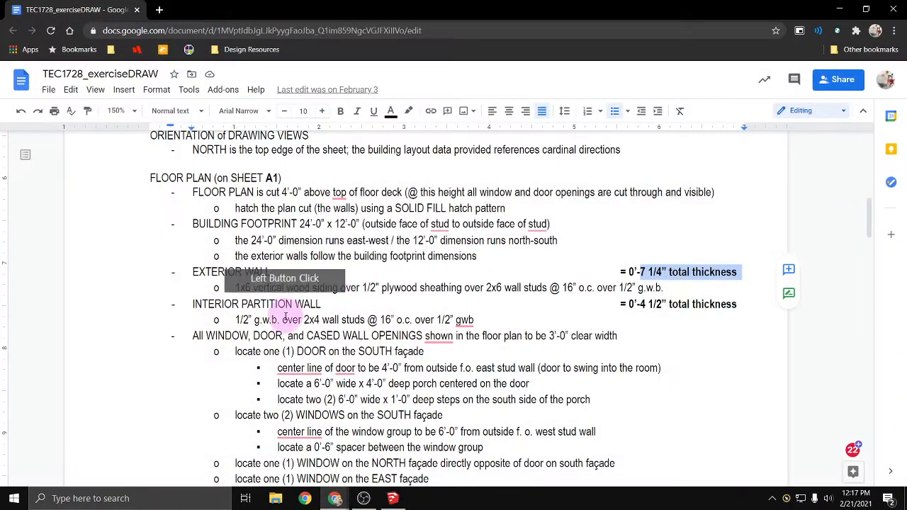
scroll(306, 278, "down", 6)
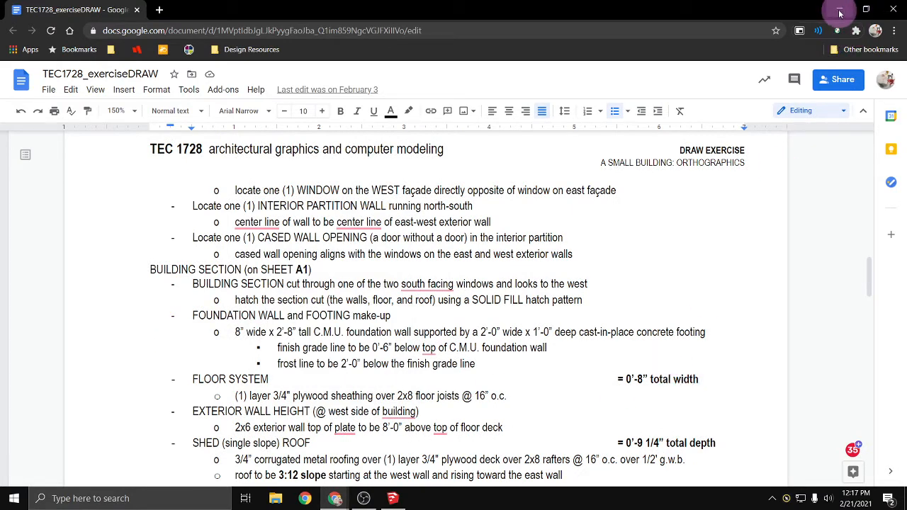
left_click(840, 13)
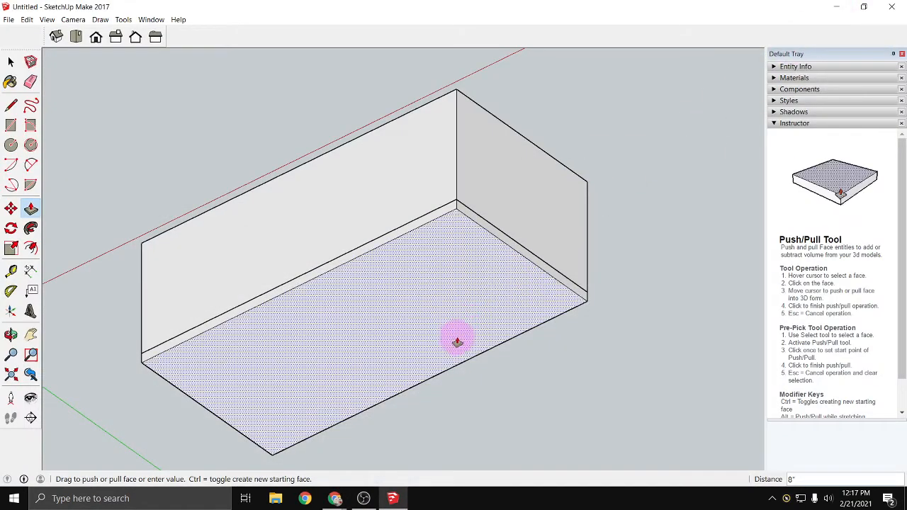
- Select the whole floor system box beneath the walls, make it a group, and clear the selection
left_click(11, 62)
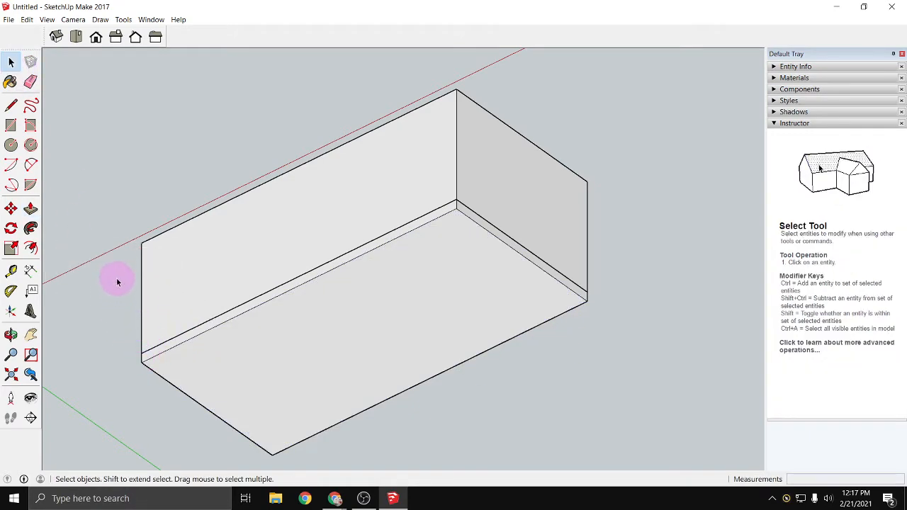
left_click_drag(116, 278, 567, 466)
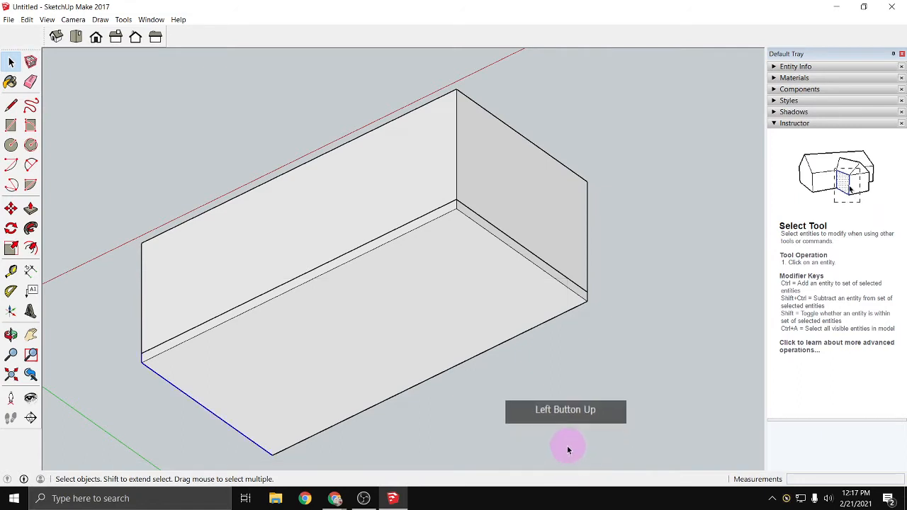
middle_click_drag(220, 239, 290, 435)
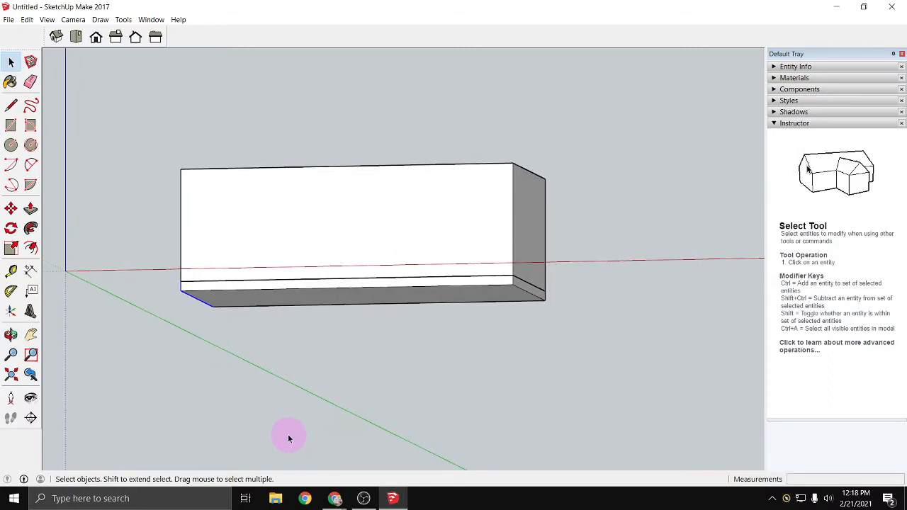
left_click_drag(158, 260, 577, 363)
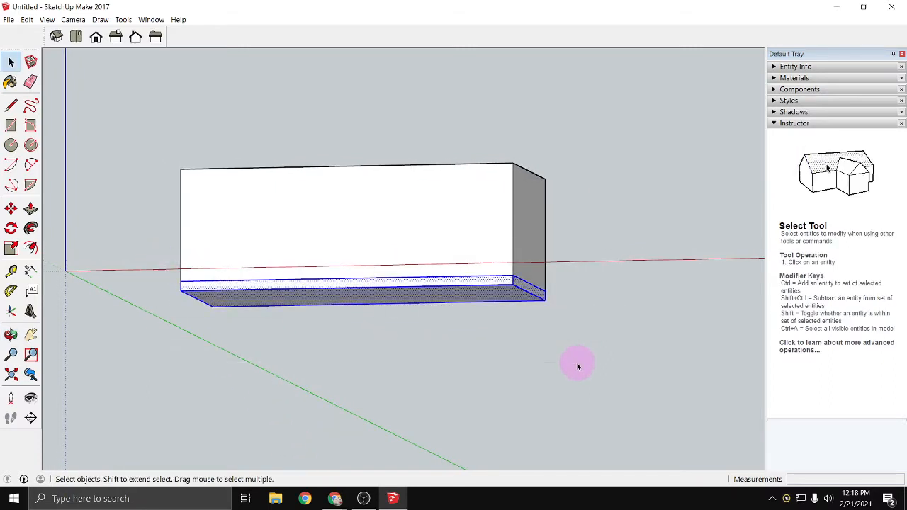
right_click(398, 299)
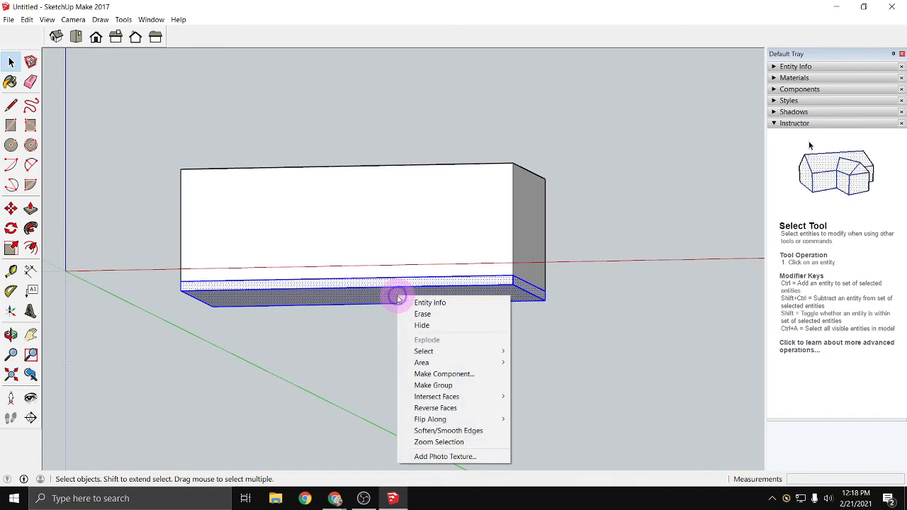
left_click(476, 386)
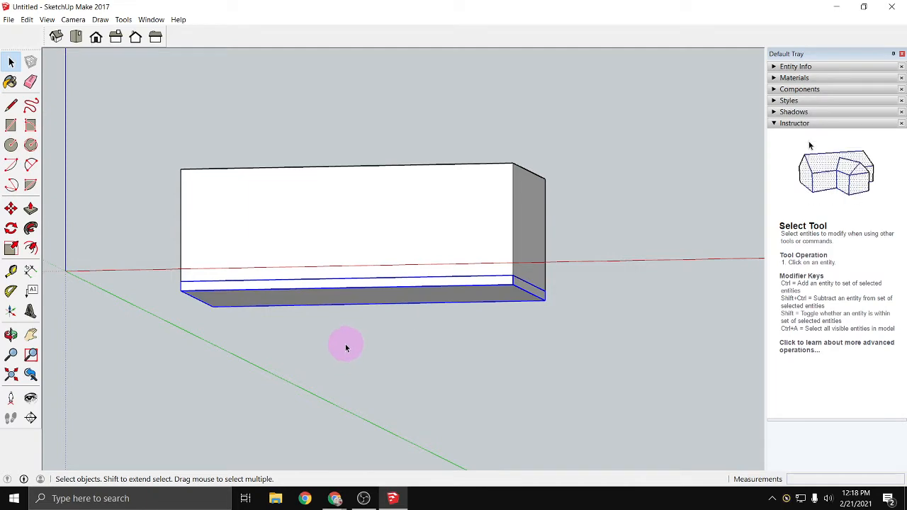
left_click(403, 340)
- Examine the building from above, checking the floor surface inside the walls and the separate floor system group at the base
key("o")
left_click_drag(404, 340, 239, 473)
key("space")
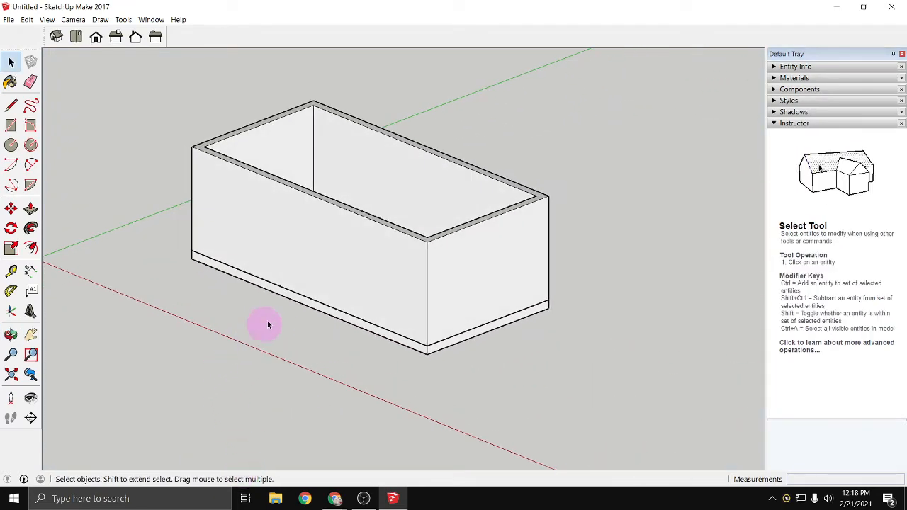
key("o")
left_click_drag(158, 217, 139, 305)
key("space")
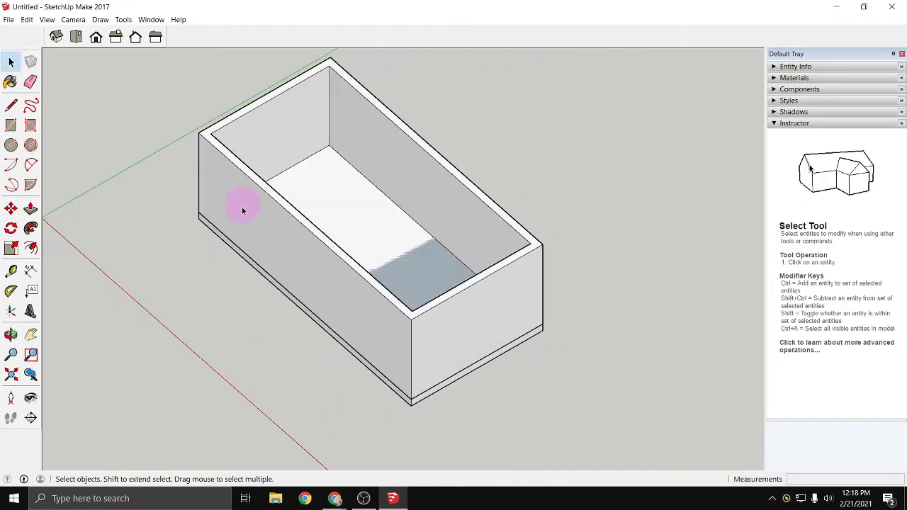
key("o")
mouse_move(204, 285)
left_mouse_down()
mouse_move(213, 262)
mouse_move(205, 287)
mouse_move(212, 285)
left_mouse_up()
key("space")
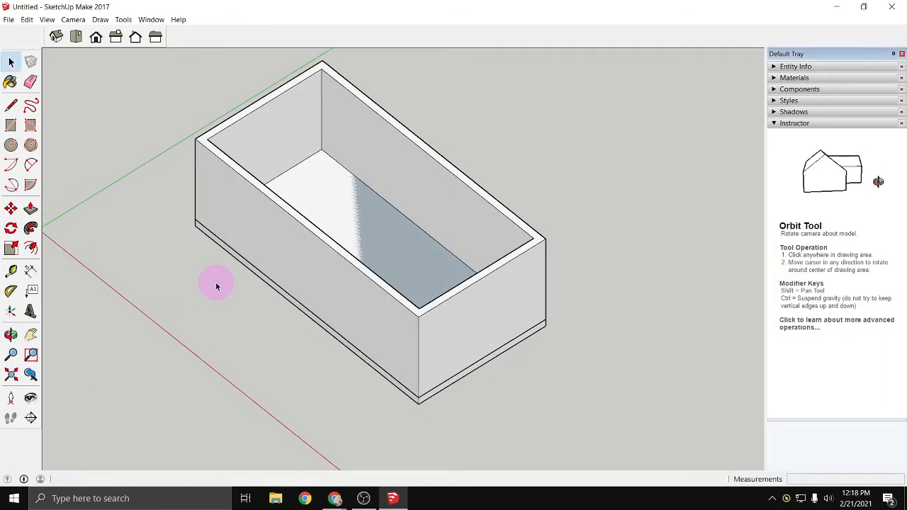
left_click(218, 289)
left_click(374, 250)
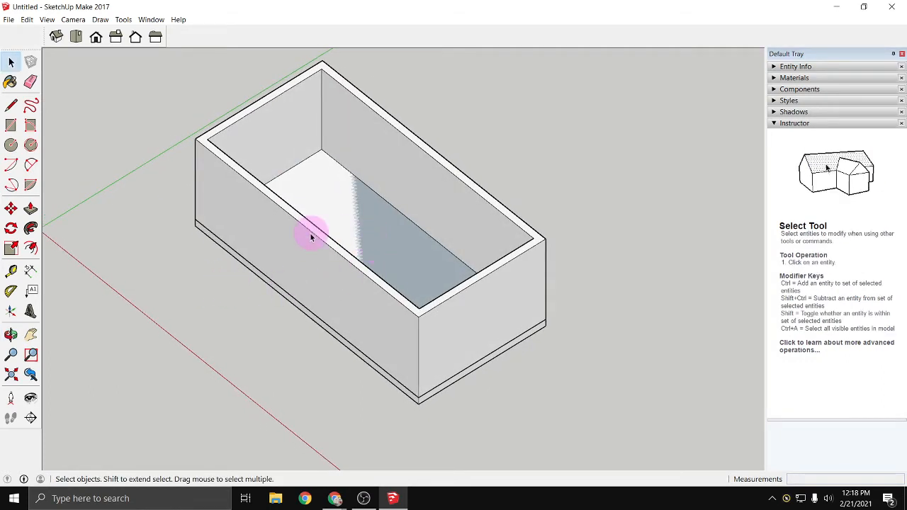
middle_click_drag(328, 186, 247, 291)
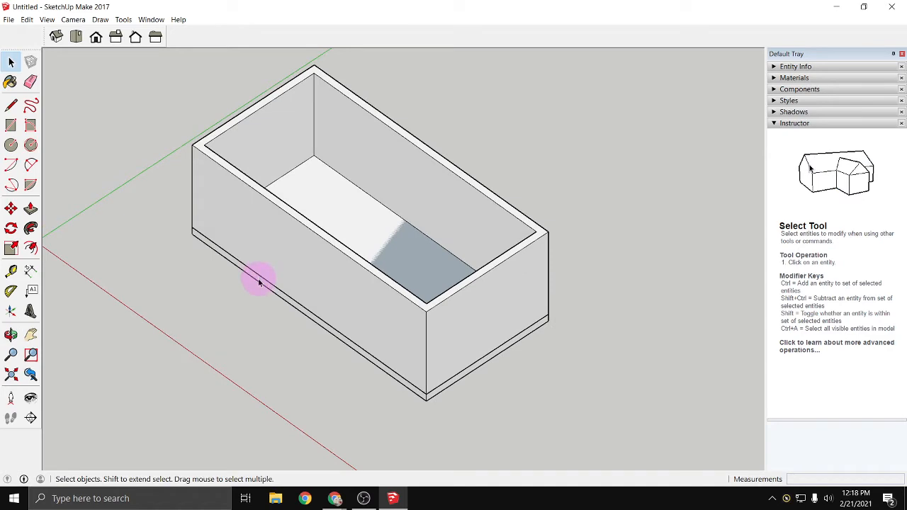
left_click(259, 284)
scroll(429, 394, "up", 5)
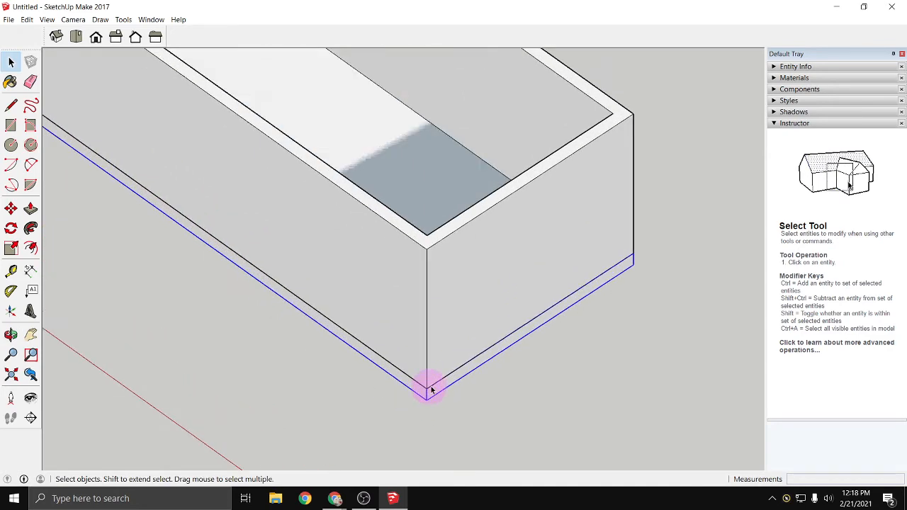
scroll(424, 392, "down", 5)
- Open the exterior wall group for editing, delete the floor face inside it, and leave the group
triple_click(413, 278)
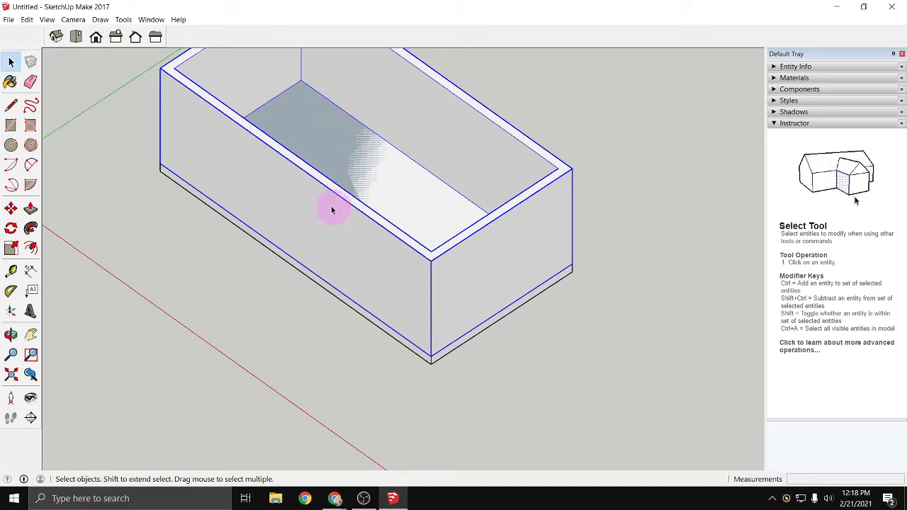
double_click(312, 189)
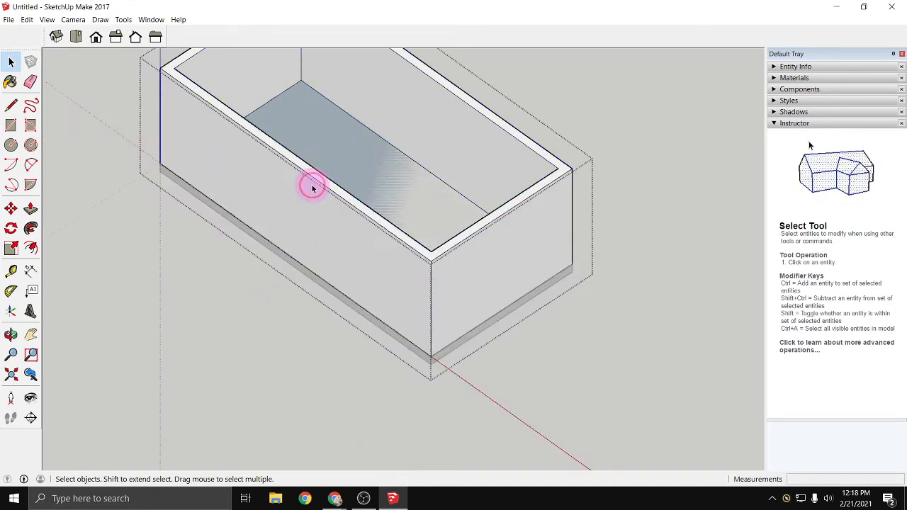
left_click(316, 138)
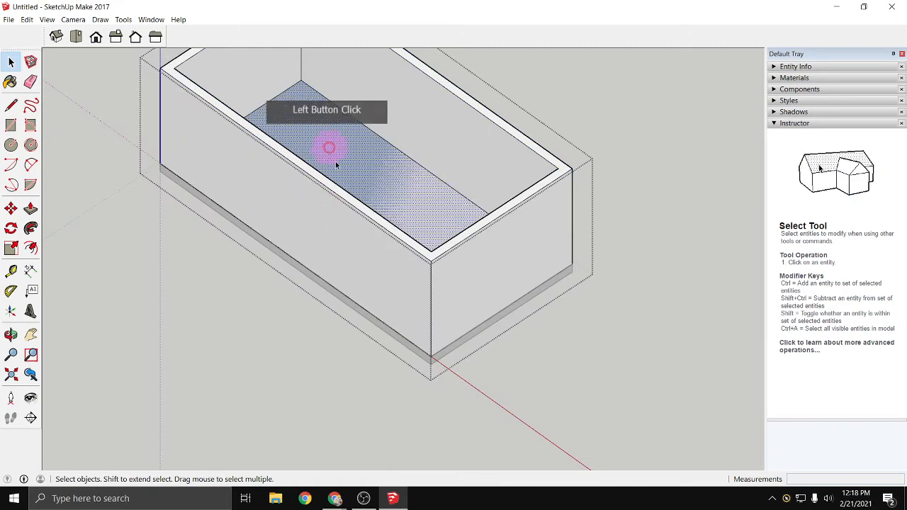
key("Delete")
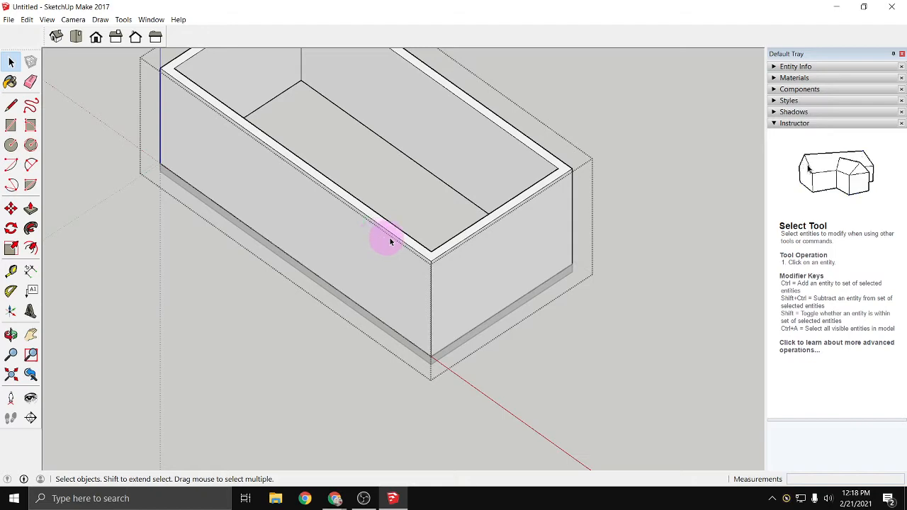
double_click(117, 276)
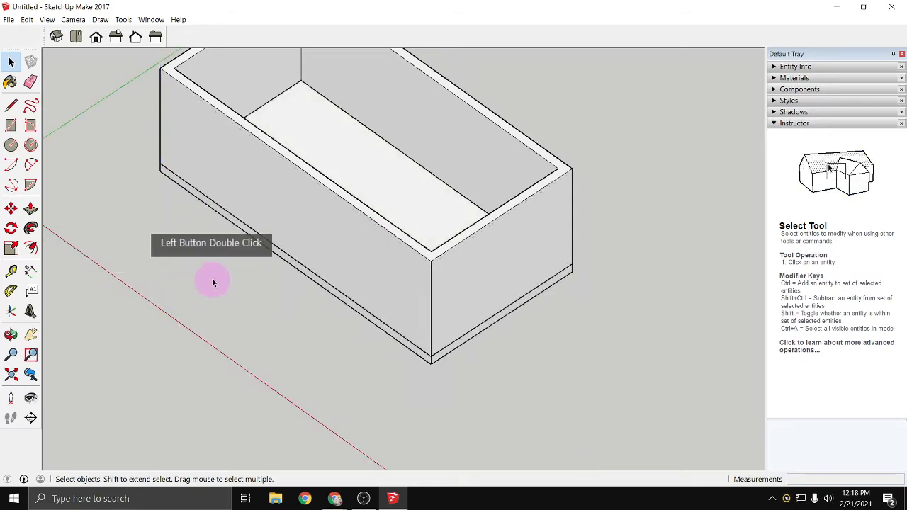
- Check that the exterior walls select as one group, and open that group for editing
middle_click_drag(213, 278, 248, 286)
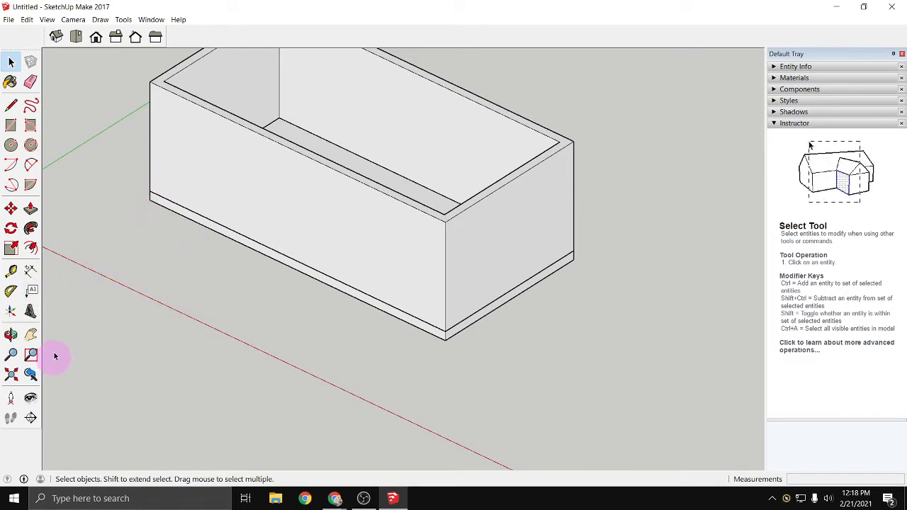
left_click(56, 37)
left_click(160, 387)
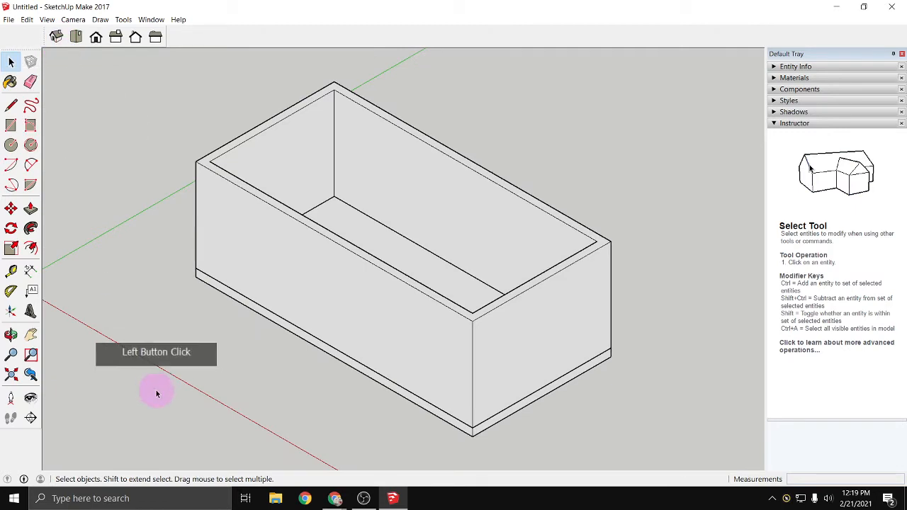
scroll(328, 326, "up", 1)
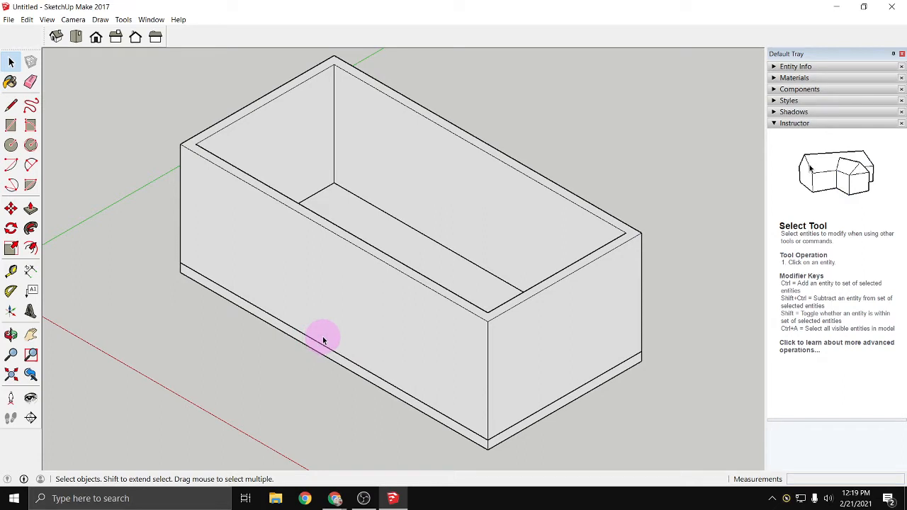
triple_click(346, 248)
left_click(190, 385)
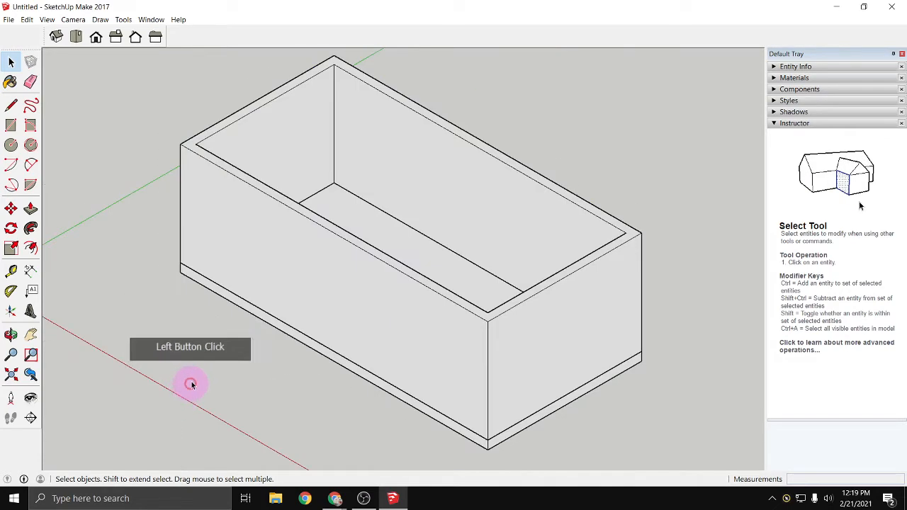
triple_click(312, 235)
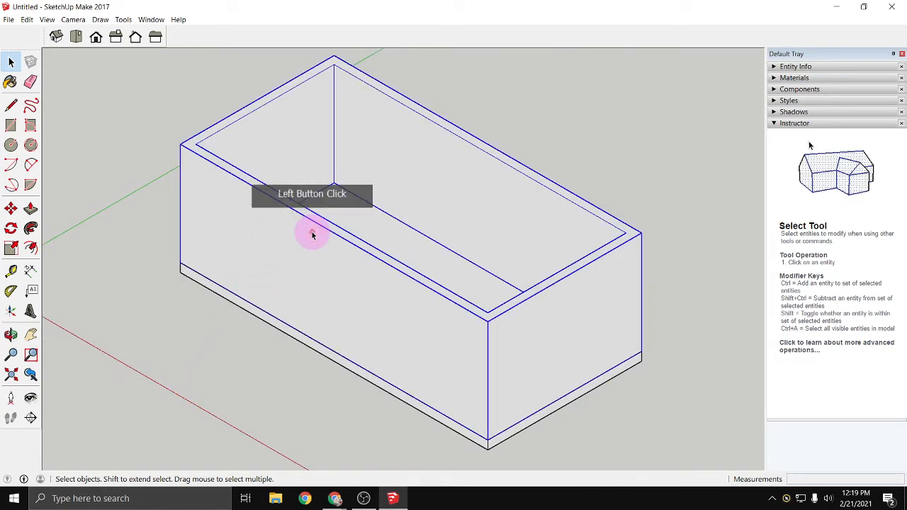
double_click(312, 236)
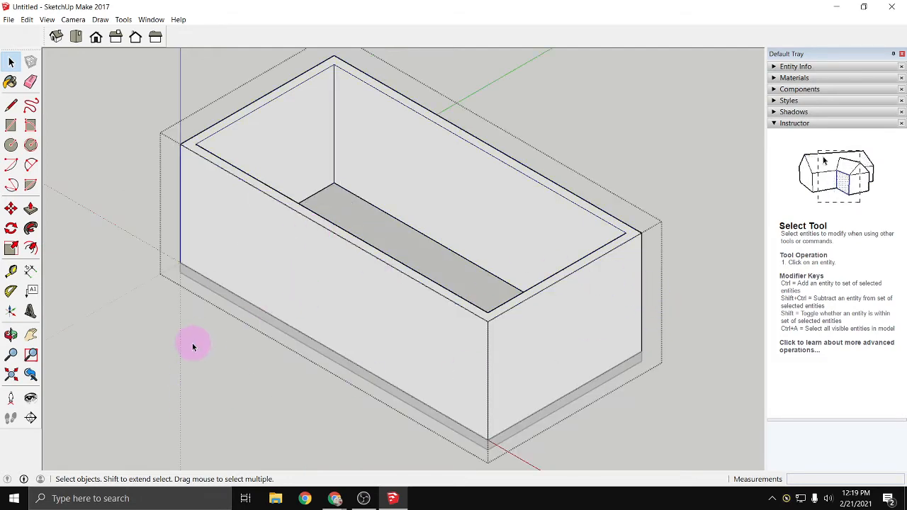
middle_click_drag(184, 307, 278, 411)
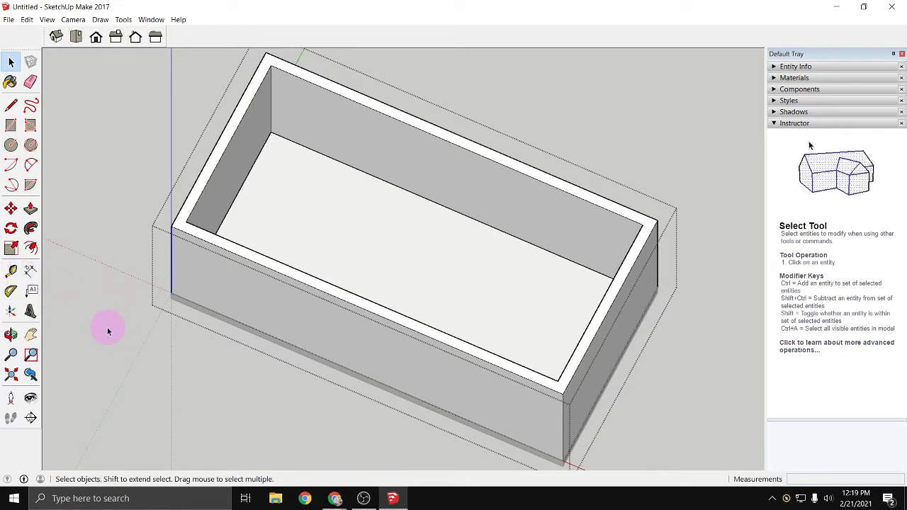
- Place a Tape Measure guide 12' from the outer edge of the short end wall, running across the building's width
key("t")
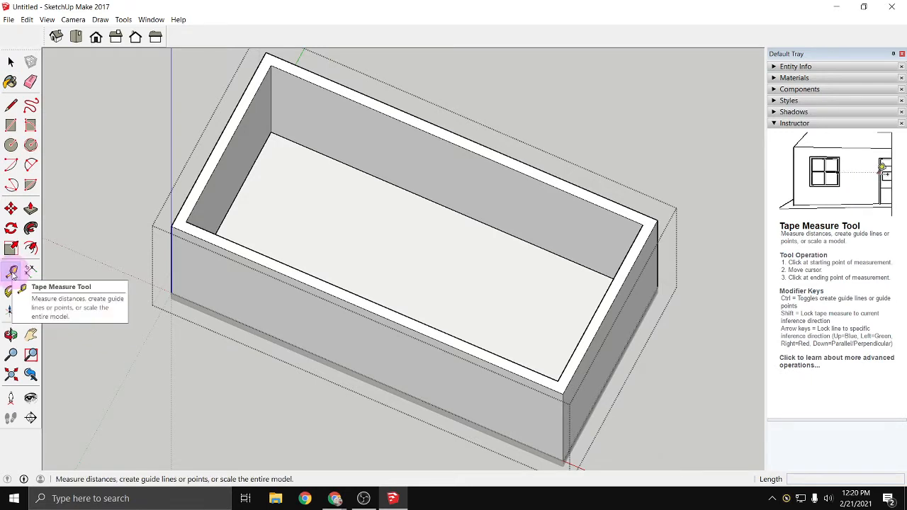
left_click(236, 197)
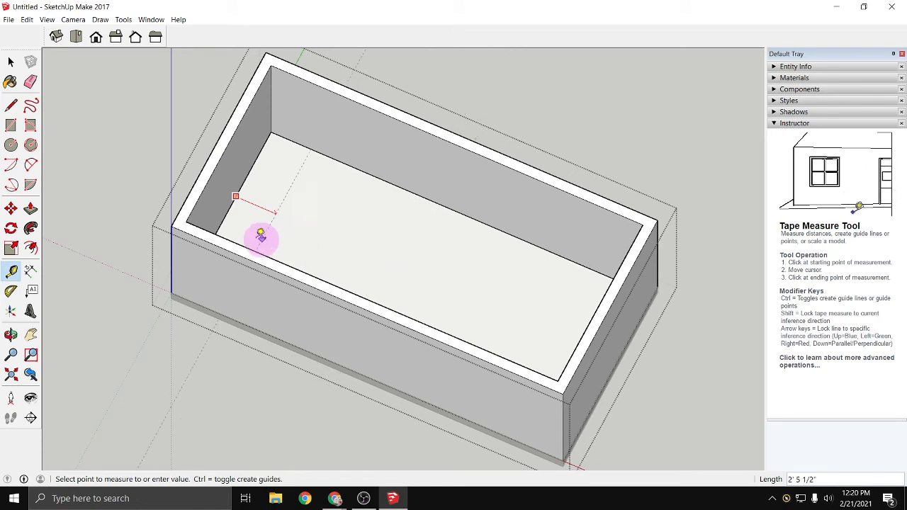
left_click(238, 230)
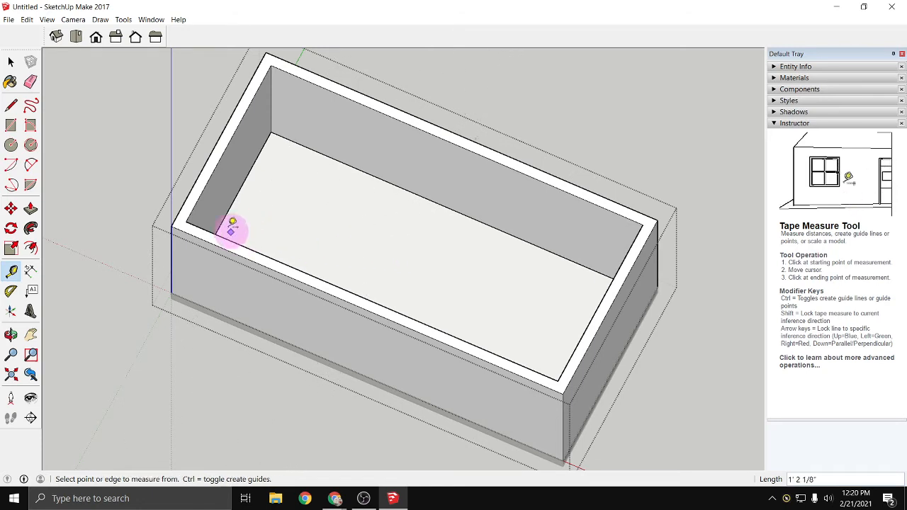
left_click(204, 168)
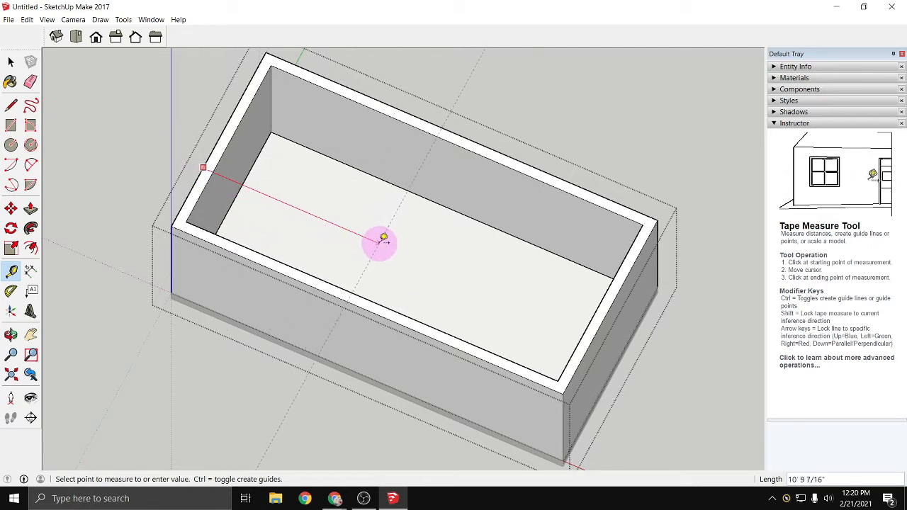
type("12'")
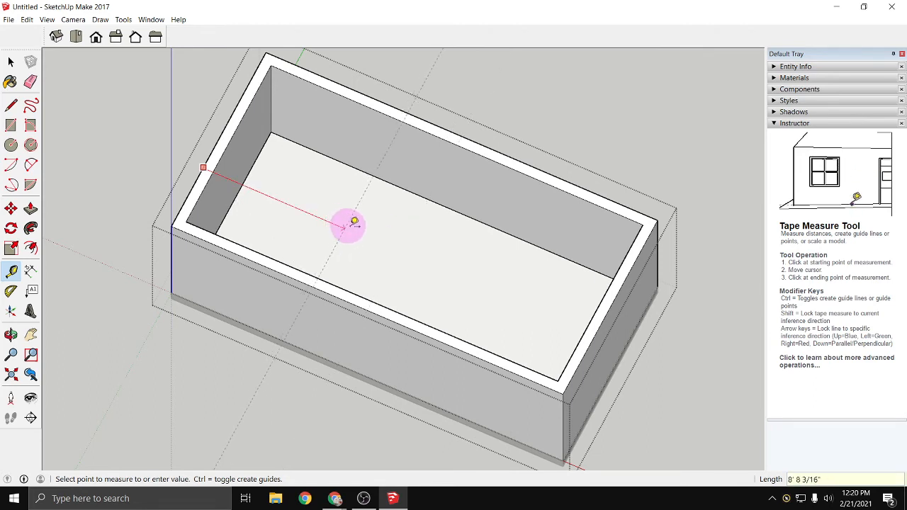
key("Return")
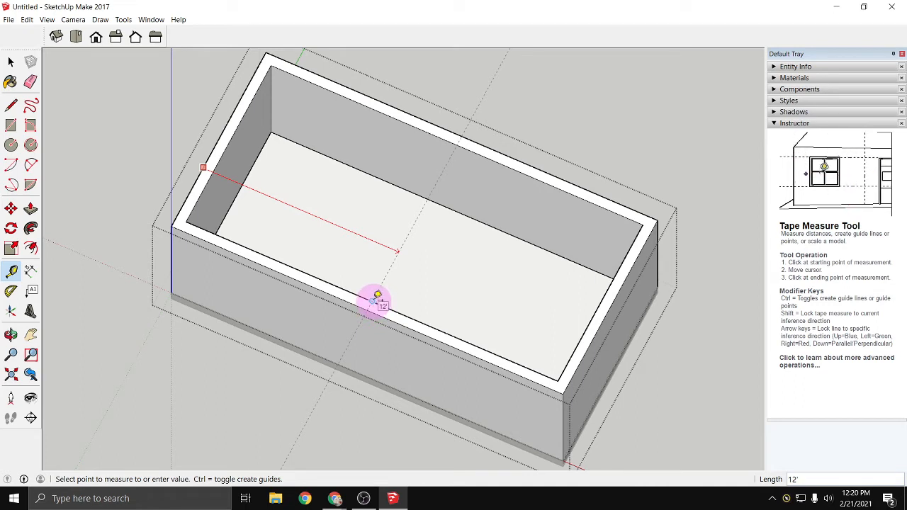
left_click(370, 365)
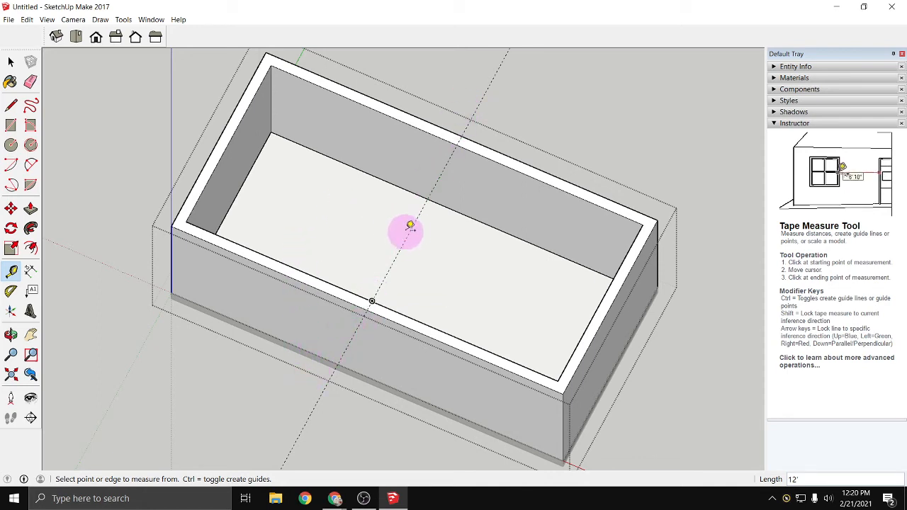
- Place two Tape Measure guides across the building, offset 2.25" to either side of the central 12' guide
scroll(409, 225, "up", 1)
scroll(417, 216, "up", 1)
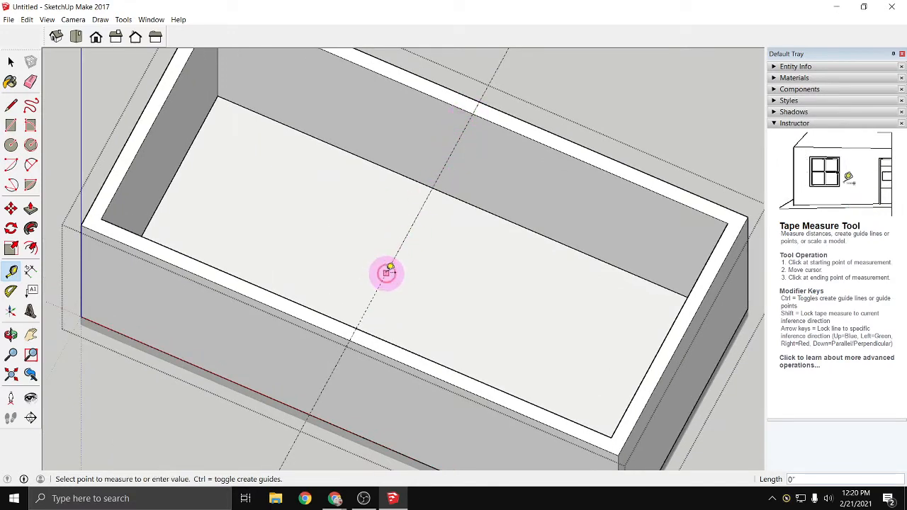
left_click(386, 273)
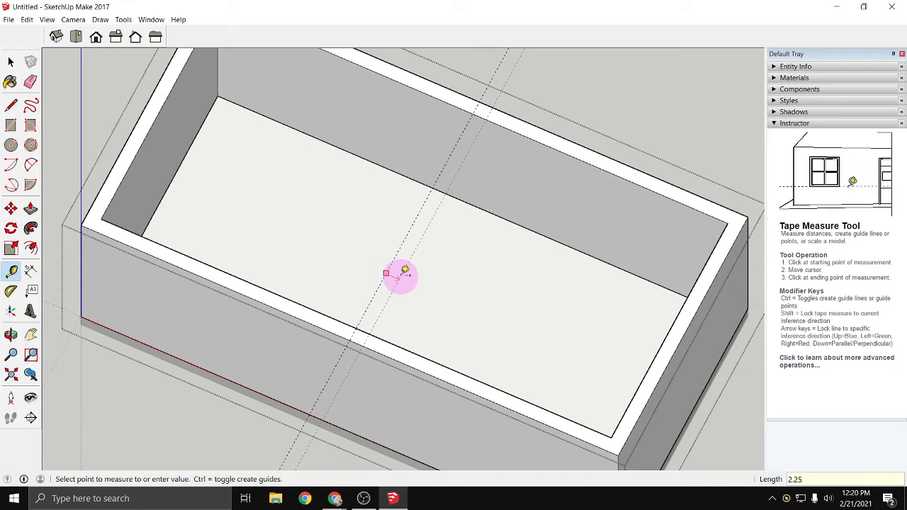
left_click(405, 272)
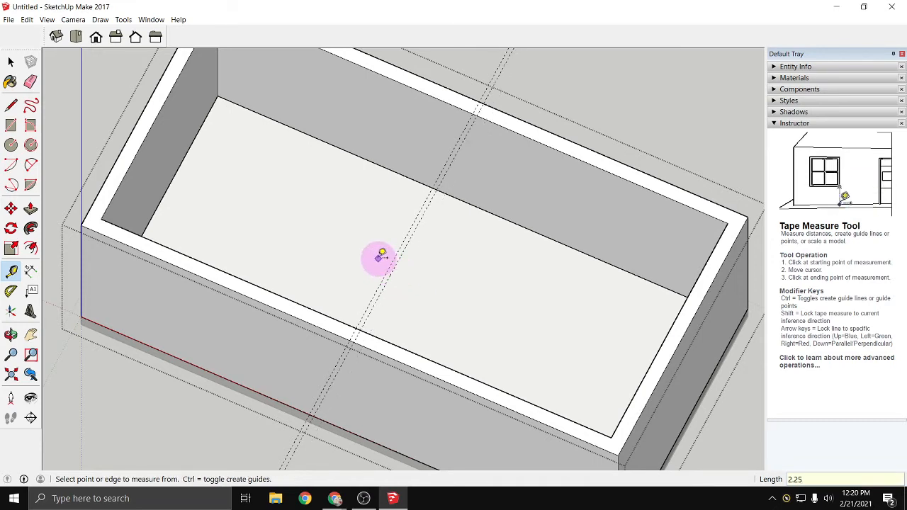
scroll(394, 262, "up", 2)
left_click(395, 265)
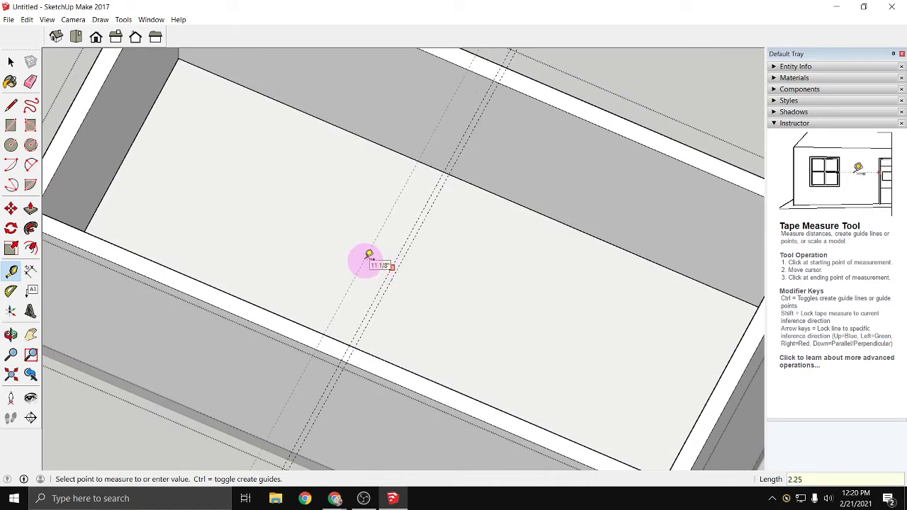
key("Return")
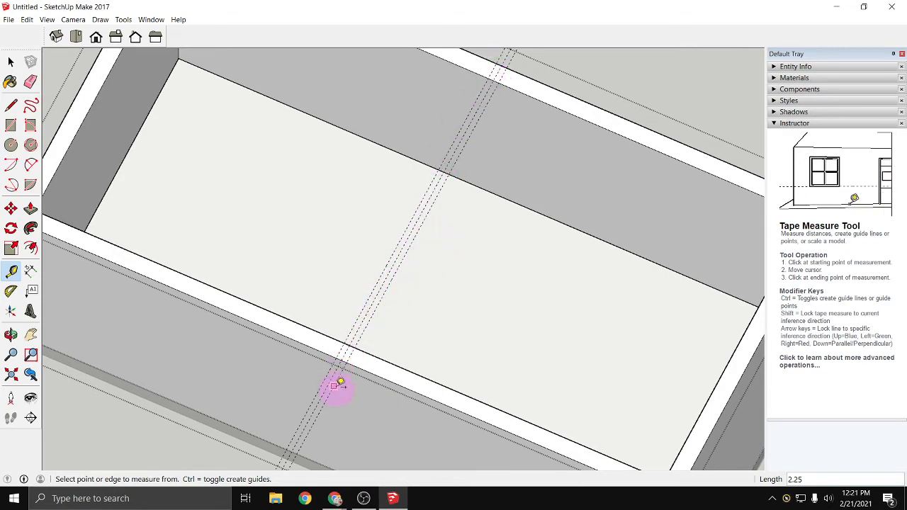
- Draw a 4 1/2" by 10' 9 1/2" partition rectangle between the outer two guides, spanning the inner faces of the long walls
scroll(338, 383, "down", 3)
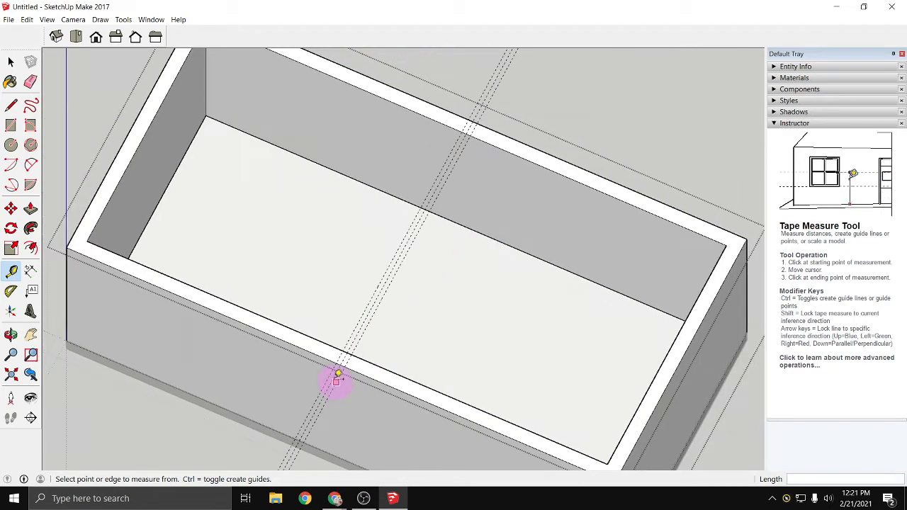
left_click(12, 126)
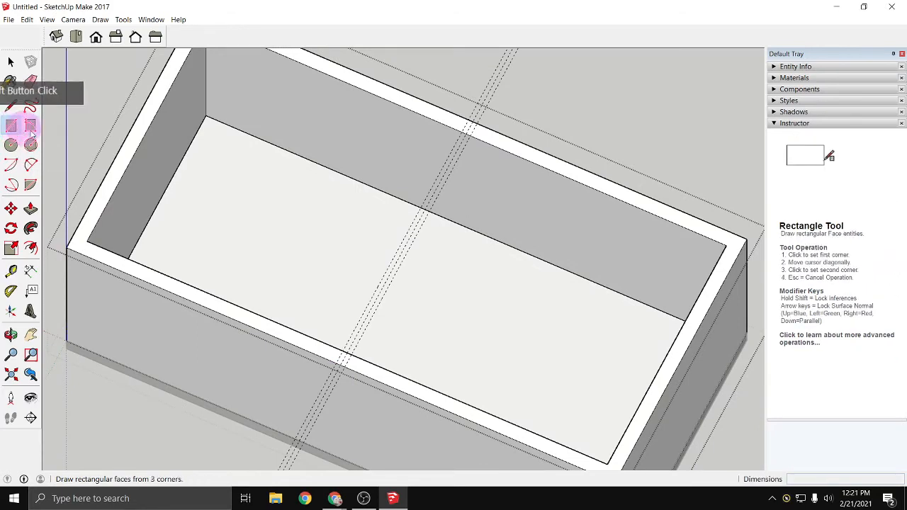
left_click(470, 134)
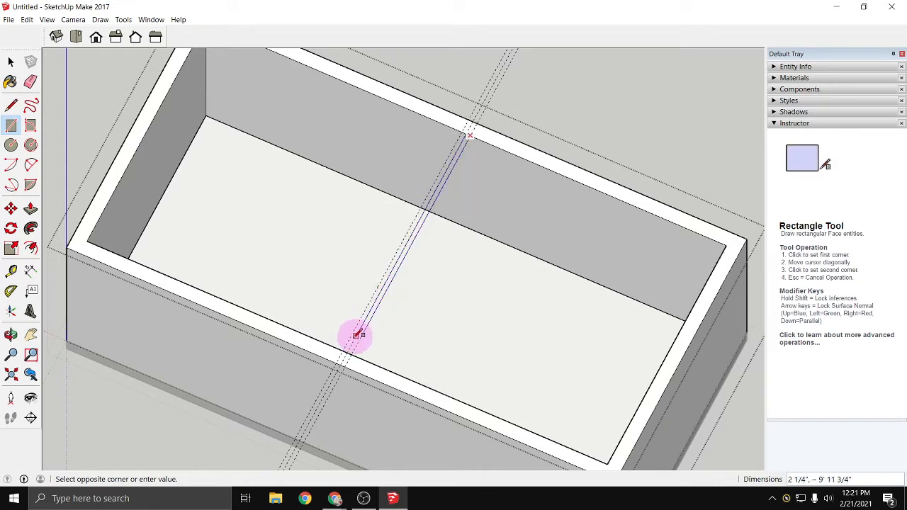
left_click(347, 348)
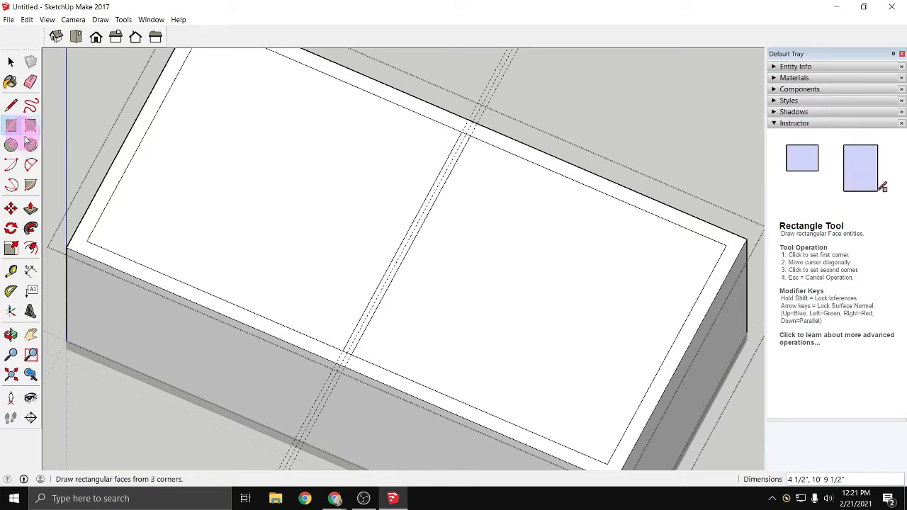
left_click(30, 208)
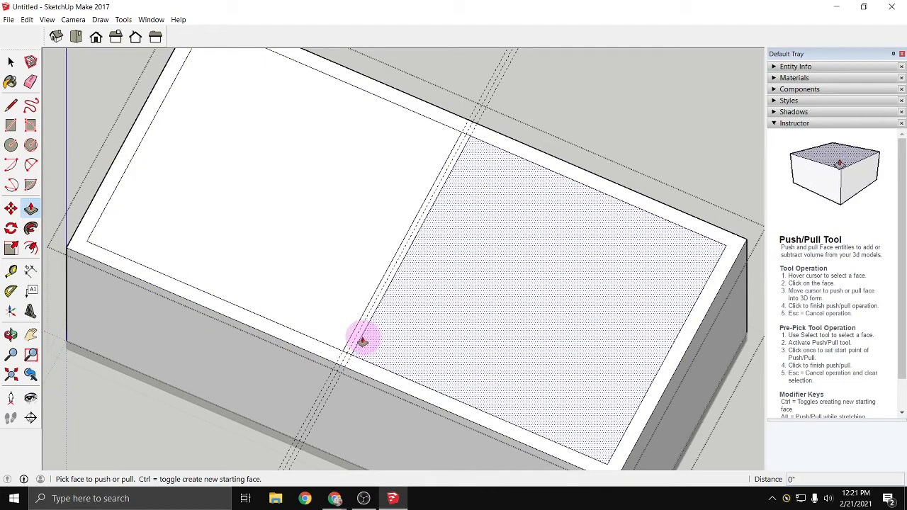
left_click(358, 339)
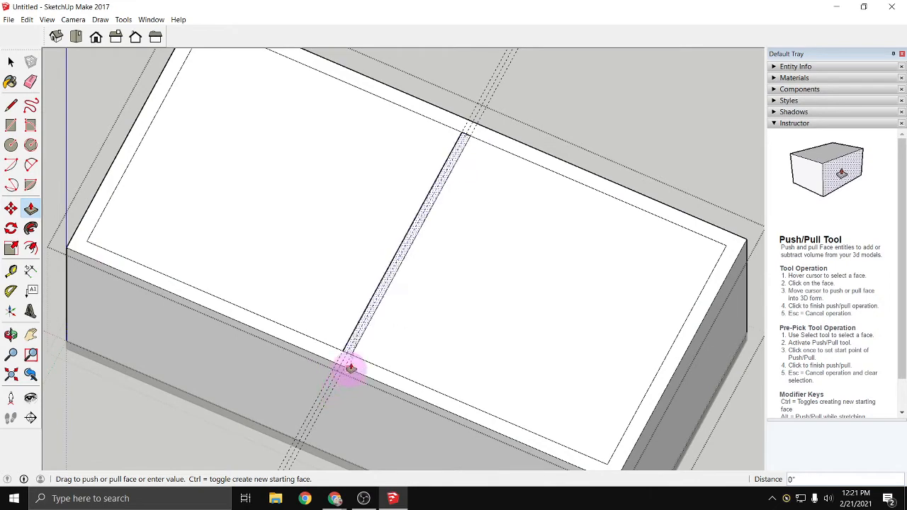
key("Escape")
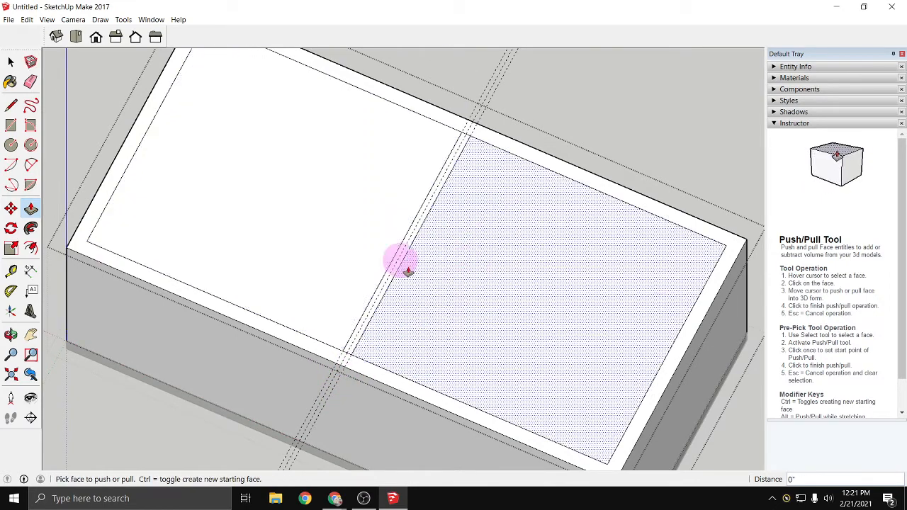
- Delete the two top faces covering the rooms on either side of the partition strip
key("space")
left_click(428, 312)
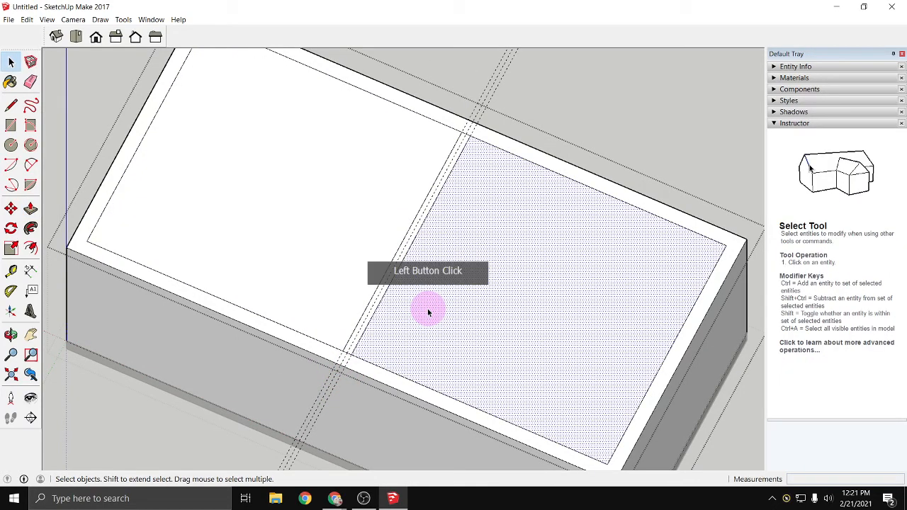
key("Delete")
left_click(292, 229)
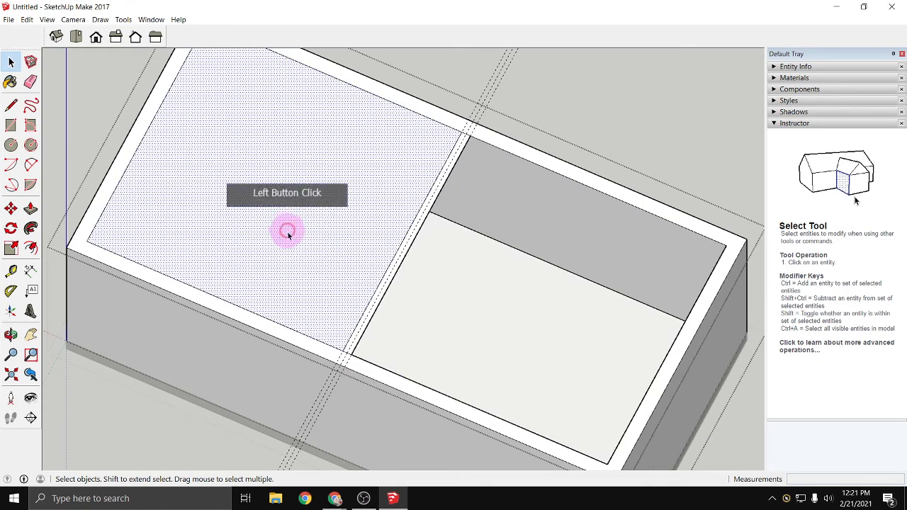
key("Delete")
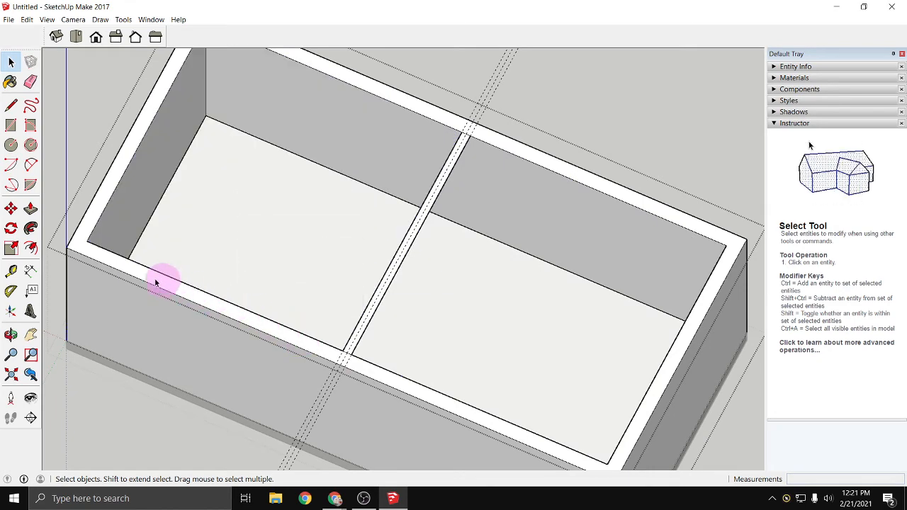
- Push/Pull the central partition strip down 8' to the floor to form the dividing wall
left_click(31, 208)
left_click(361, 343)
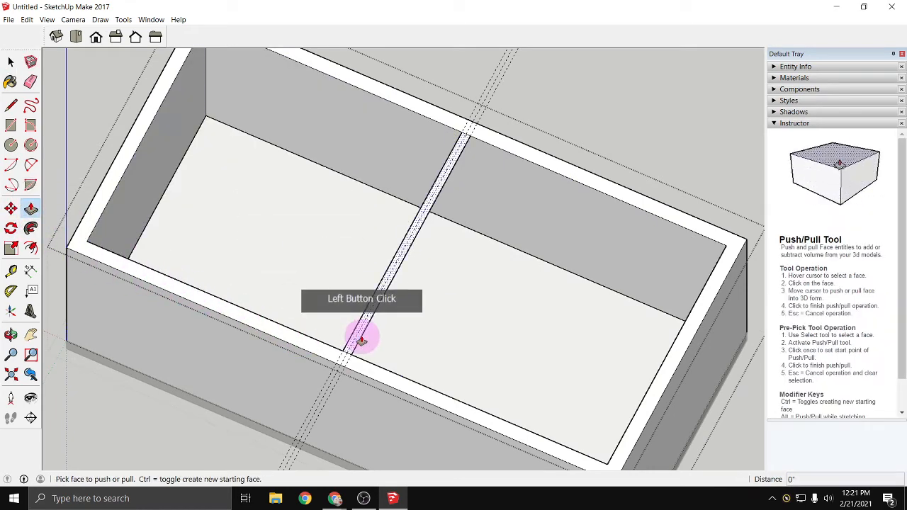
left_click(472, 349)
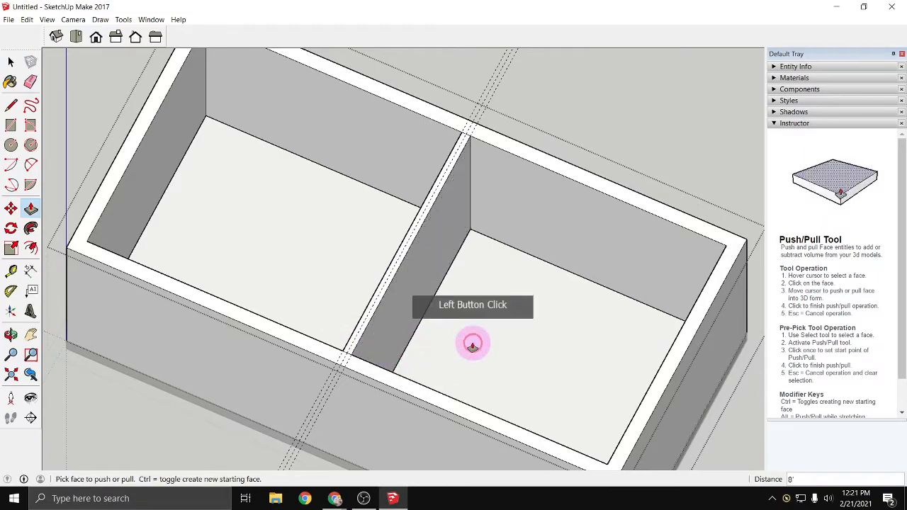
middle_click_drag(378, 377, 353, 253)
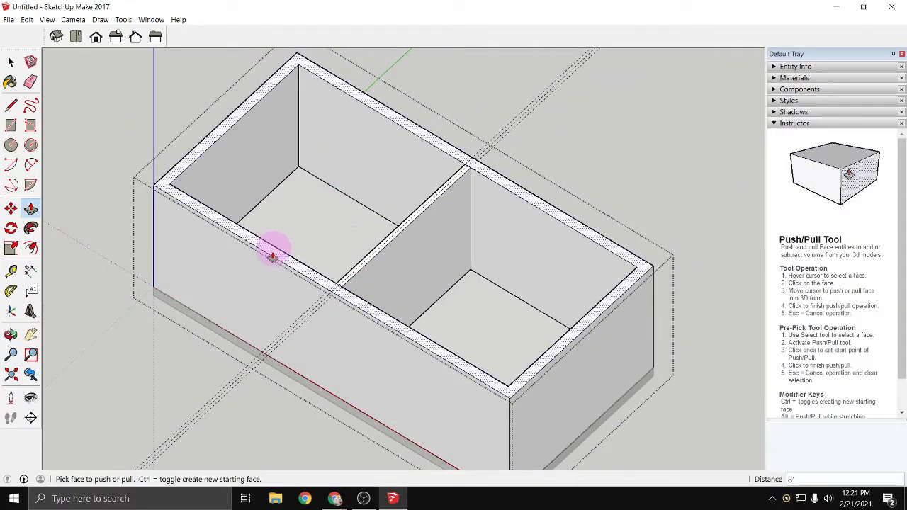
left_click(11, 63)
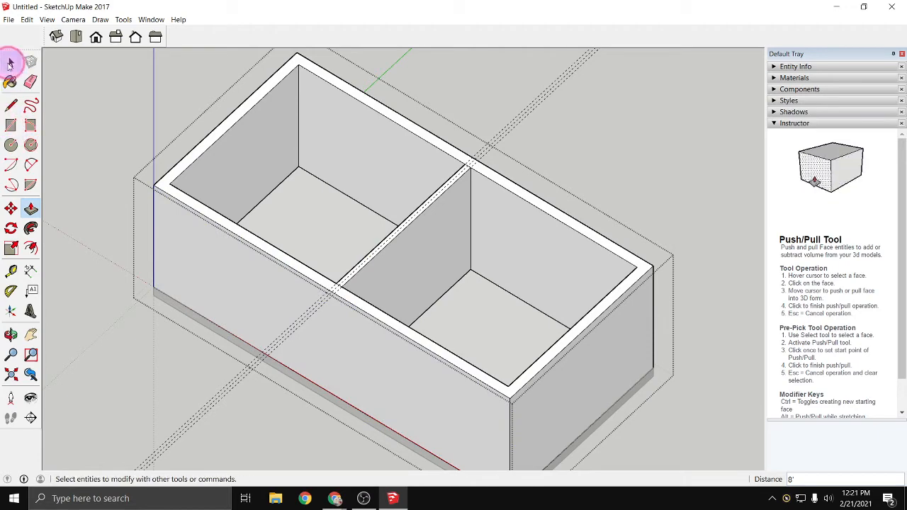
left_click(9, 64)
- Place a vertical guide on the long front wall, 4' in from its outer corner edge
middle_click_drag(308, 441, 550, 416)
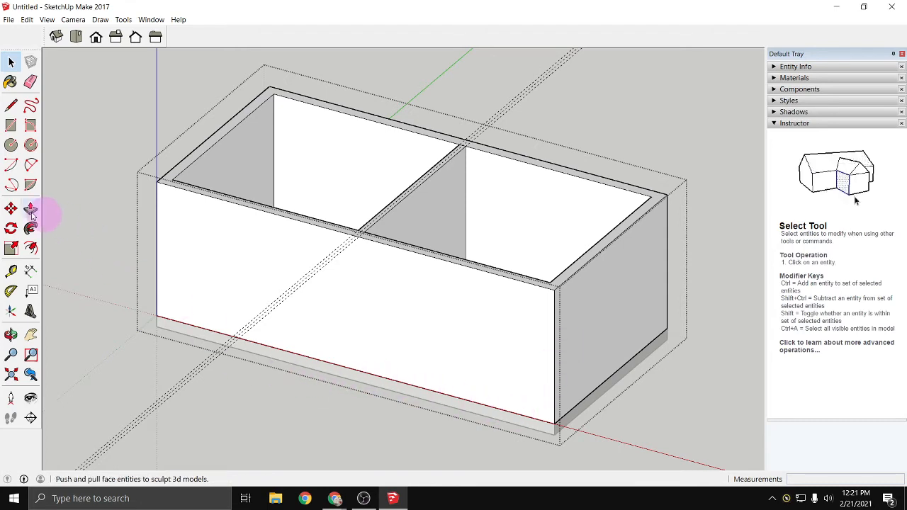
left_click(11, 271)
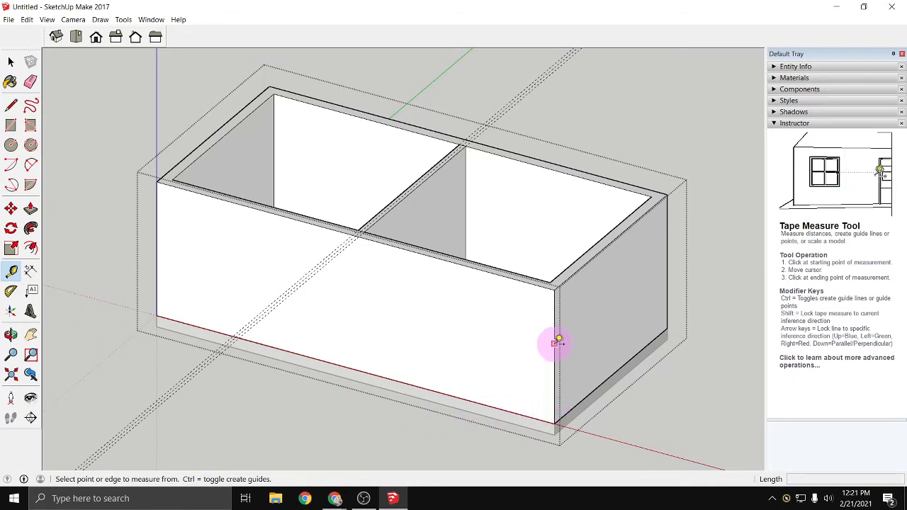
left_click(554, 366)
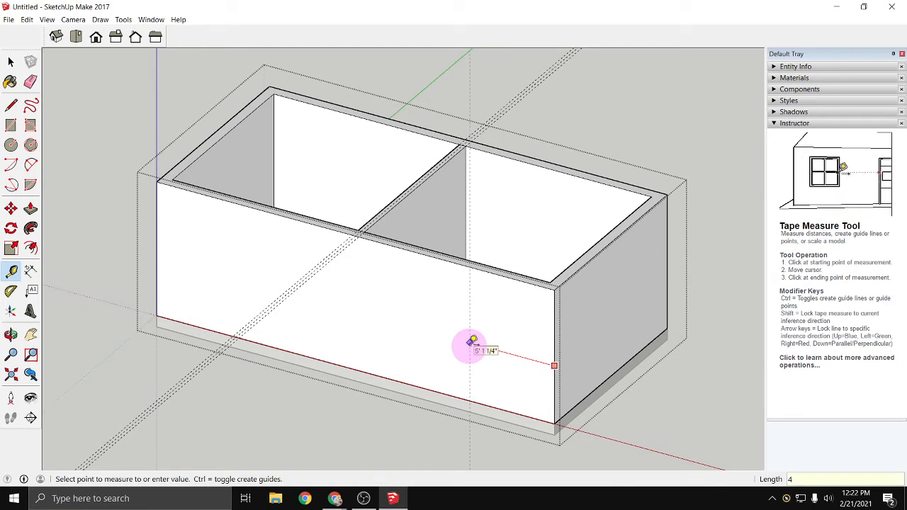
key("Return")
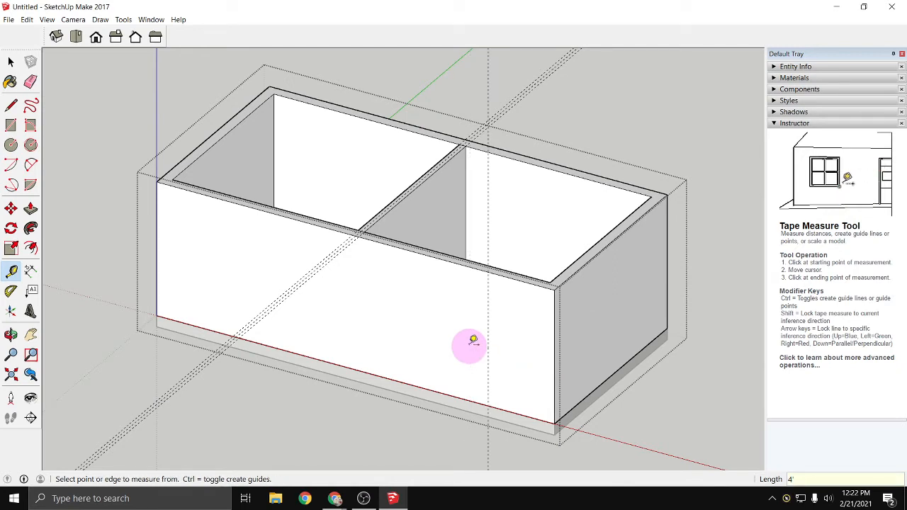
- Place two vertical guides on the front wall, offset 1'6" to either side of the door's centre guide
scroll(489, 344, "up", 2)
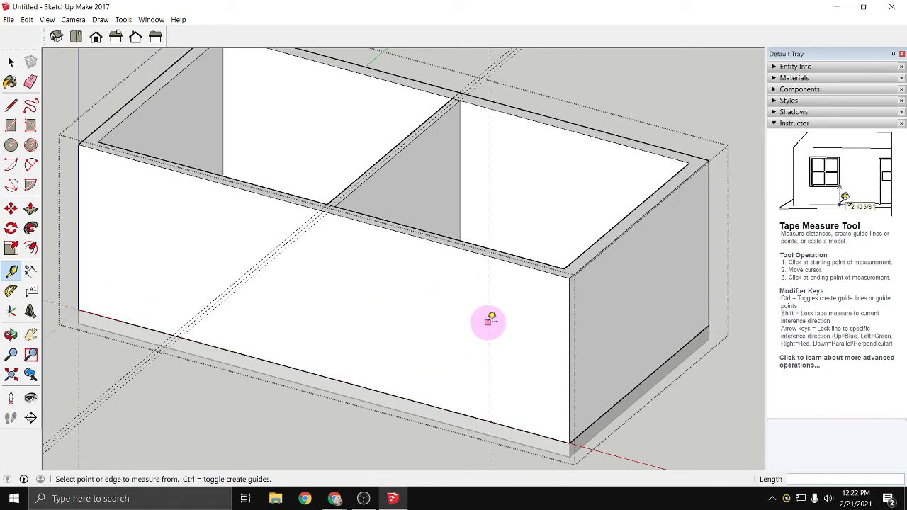
left_click(489, 317)
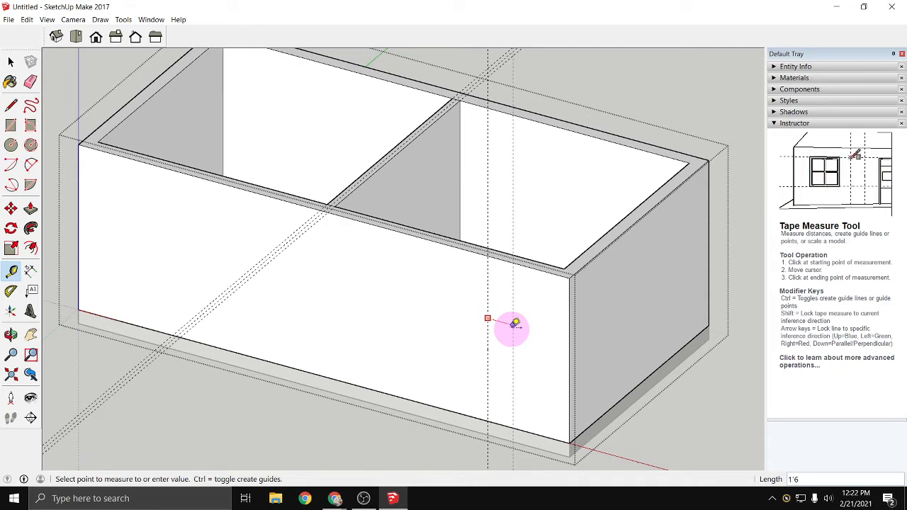
left_click(516, 324)
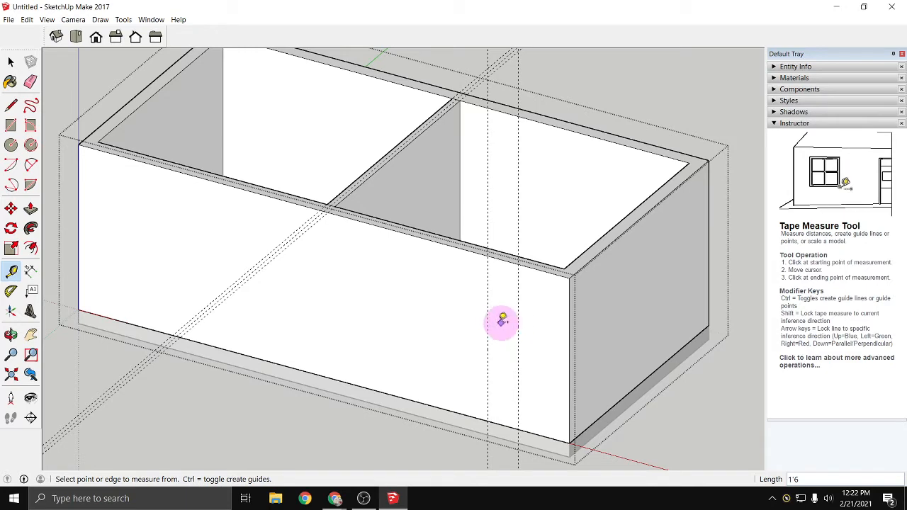
left_click(488, 326)
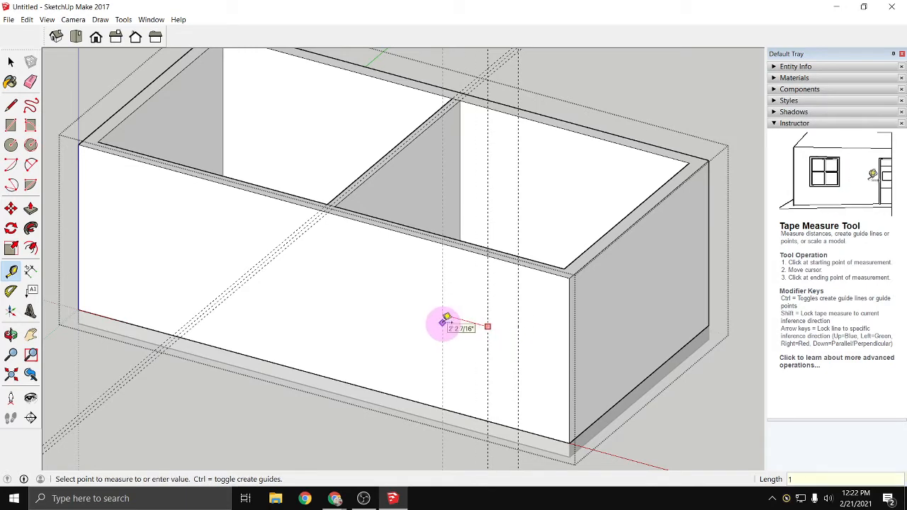
left_click(446, 320)
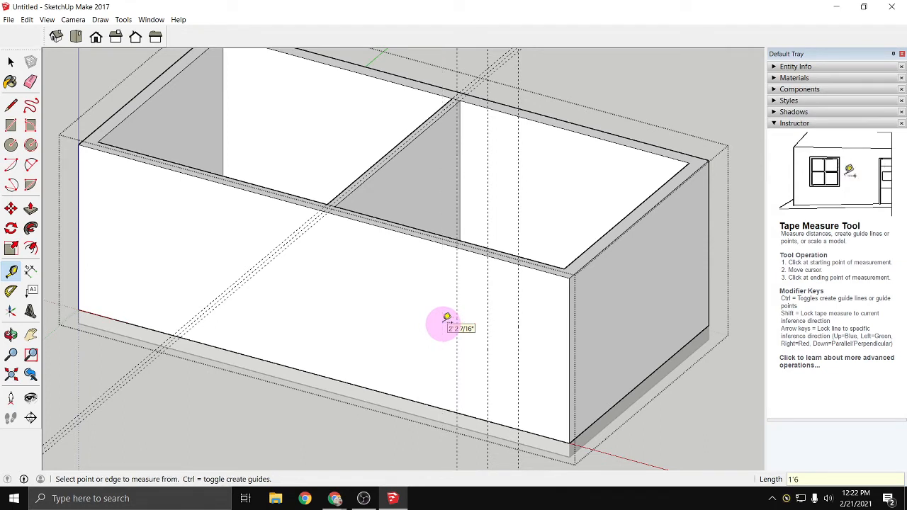
- Place a guide 6'8" above the front wall's bottom edge and draw the 6'8" by 3' door rectangle between the guides
left_click(470, 411)
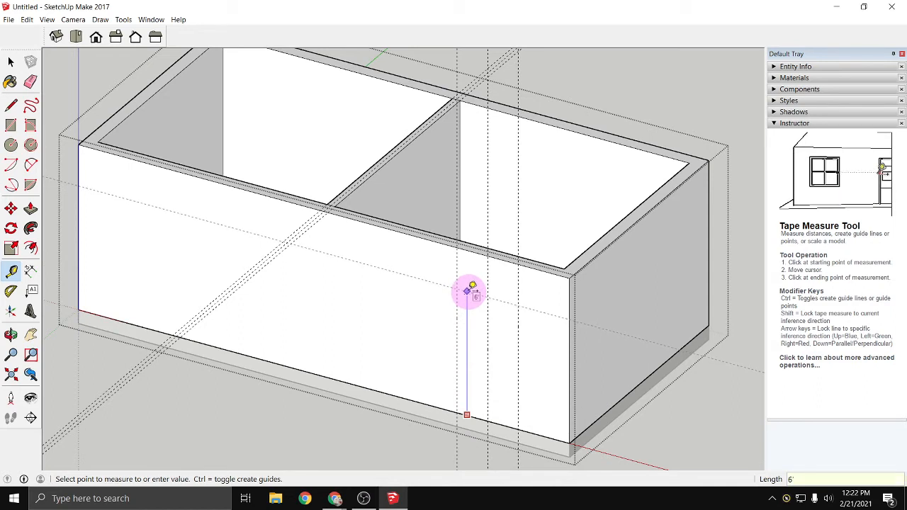
left_click(469, 291)
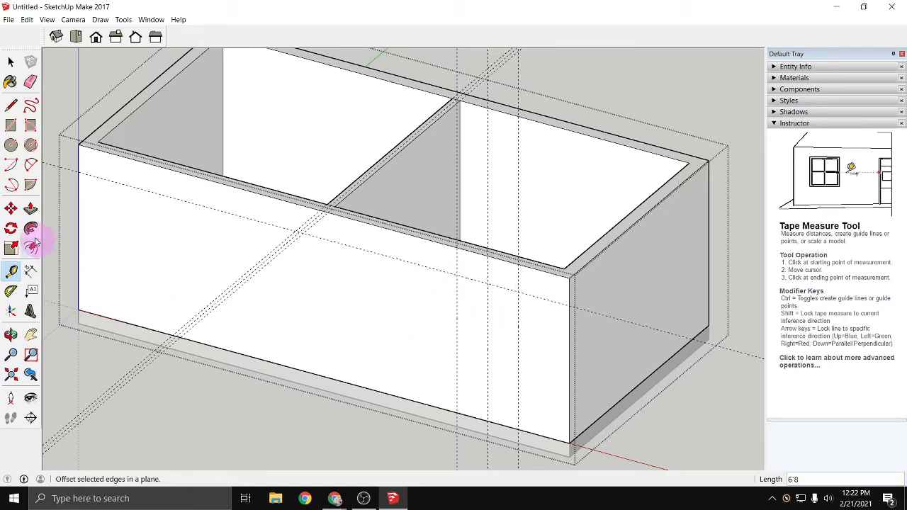
left_click(11, 126)
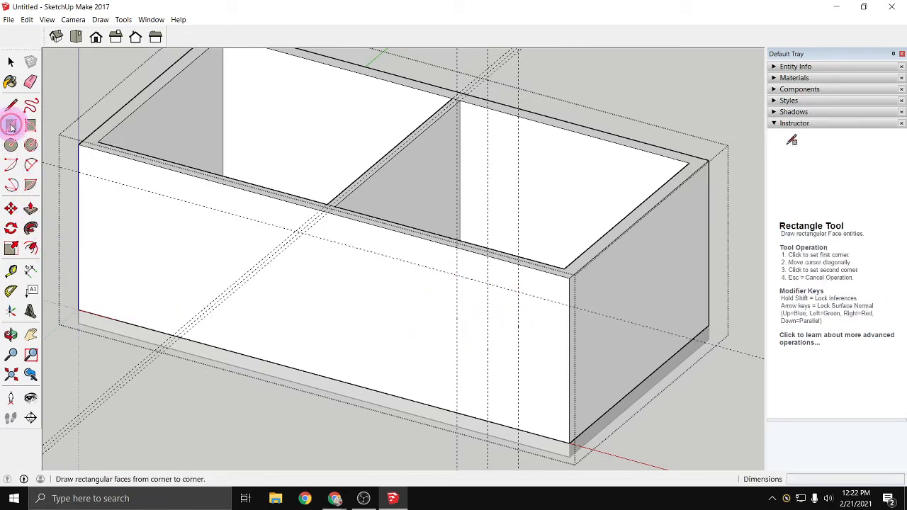
left_click(457, 275)
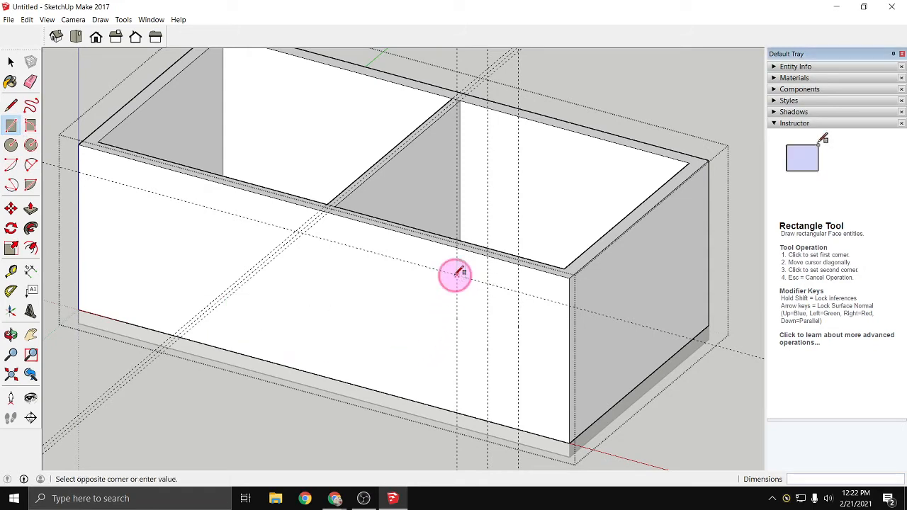
left_click(518, 427)
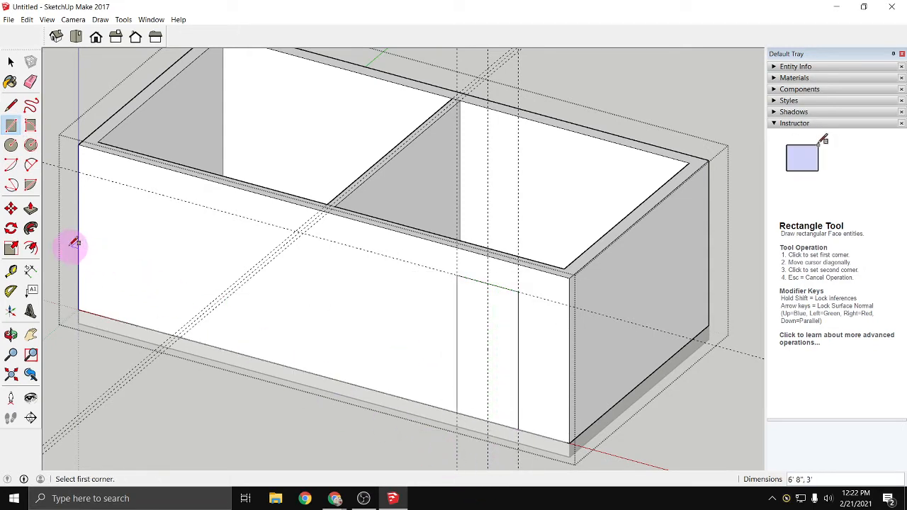
- Push the door rectangle 7 1/4" through the long front wall to cut the doorway
left_click(33, 211)
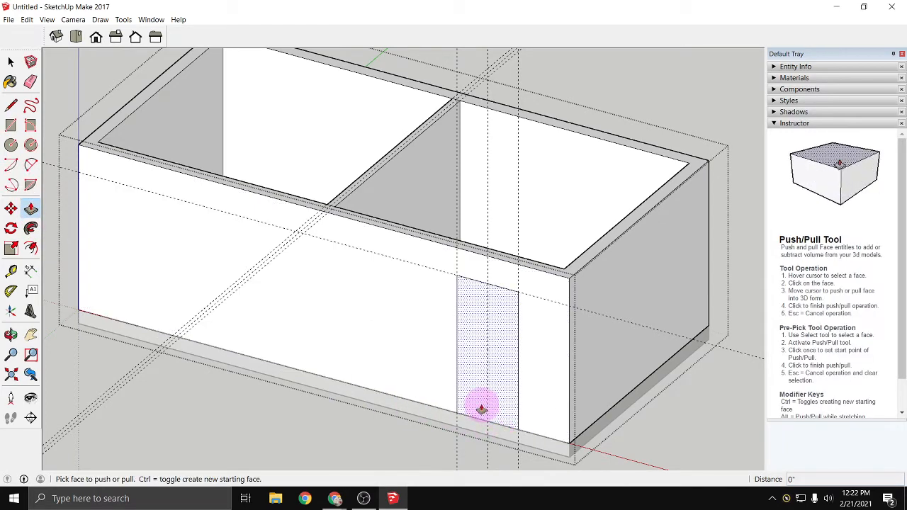
left_click(481, 410)
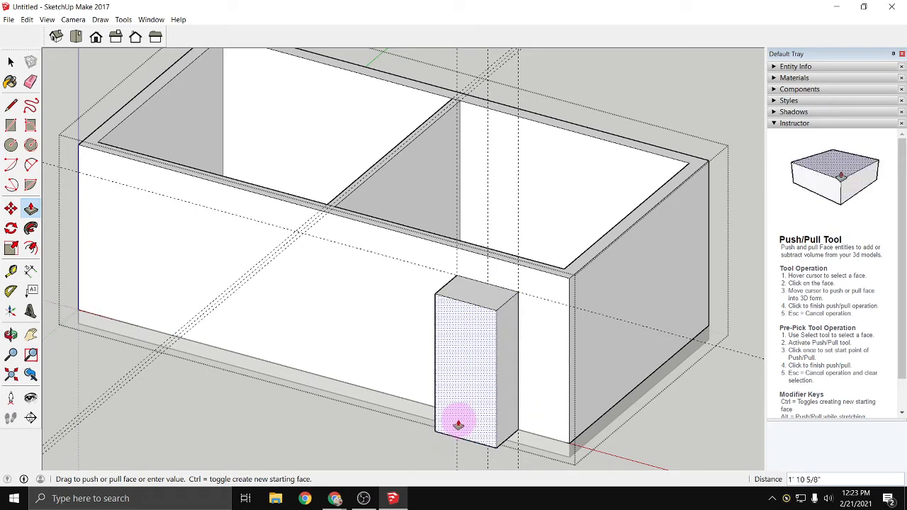
left_click(477, 326)
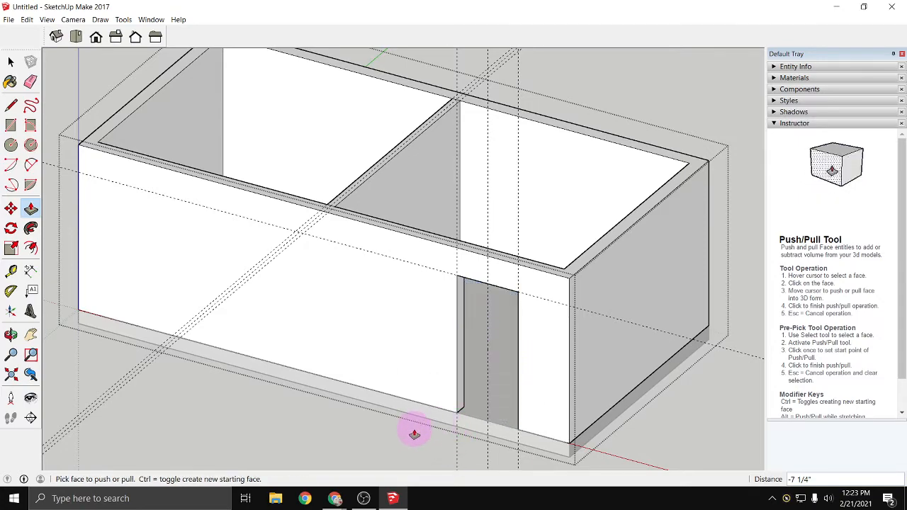
- Place a vertical guide on the short end wall beside the door, 4' in from its rear corner edge
middle_click_drag(414, 435, 190, 381)
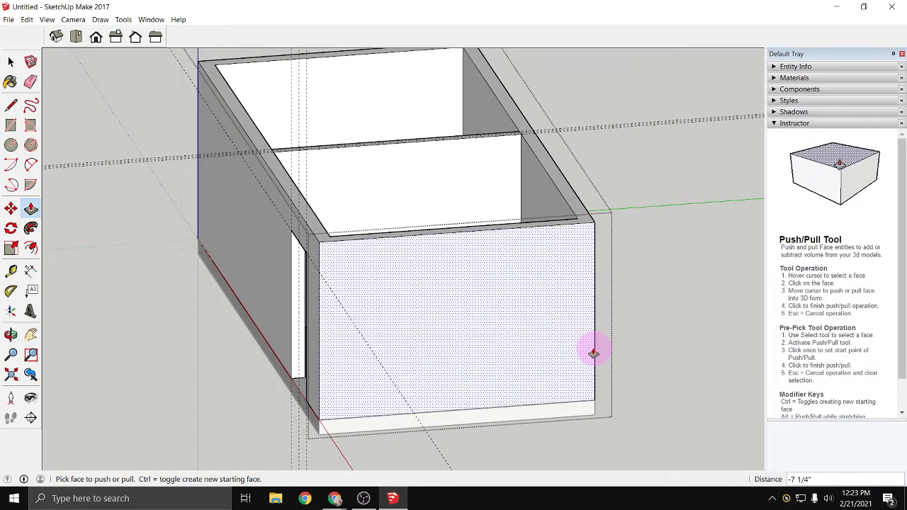
left_click(12, 272)
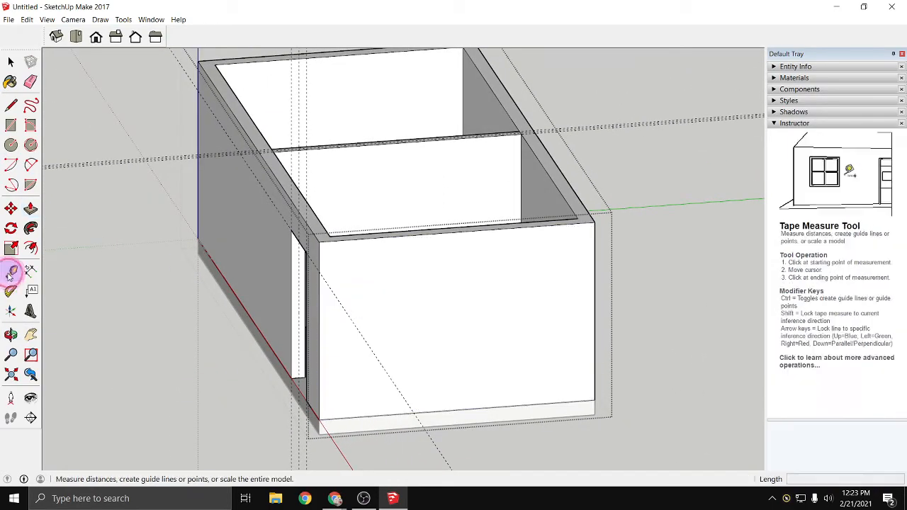
left_click(595, 297)
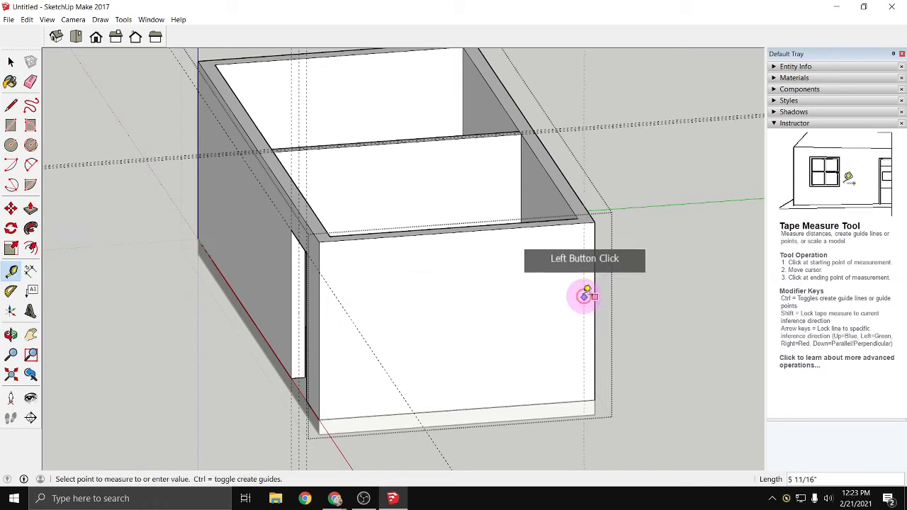
left_click(536, 297)
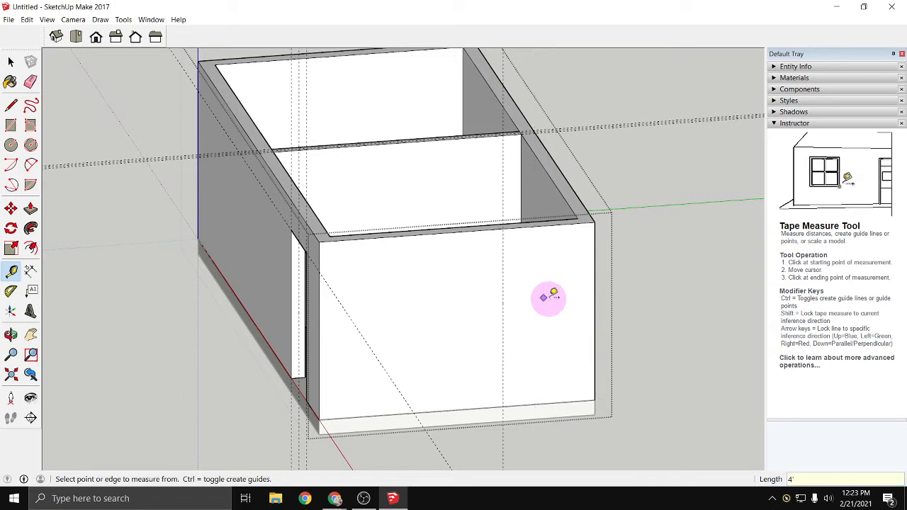
left_click(595, 309)
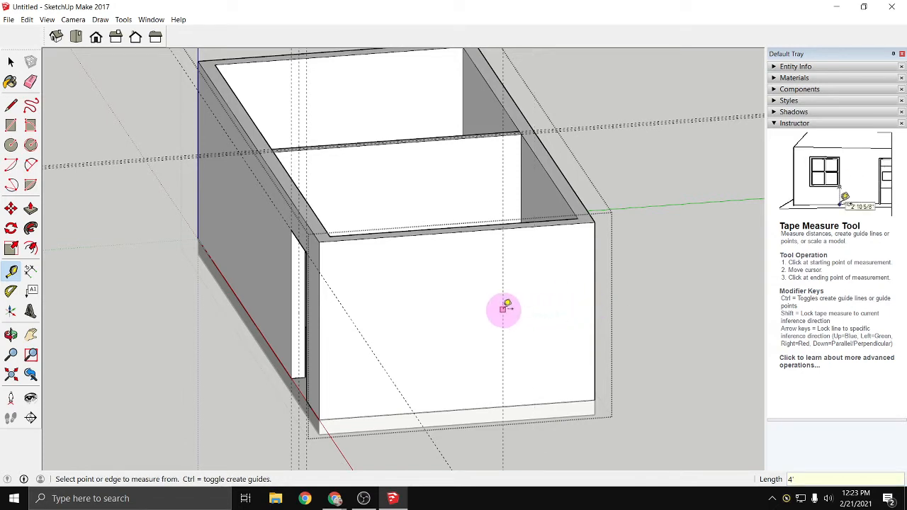
- Place two vertical guides on the end wall, offset 1'6" to either side of the window's centre guide
left_click(502, 293)
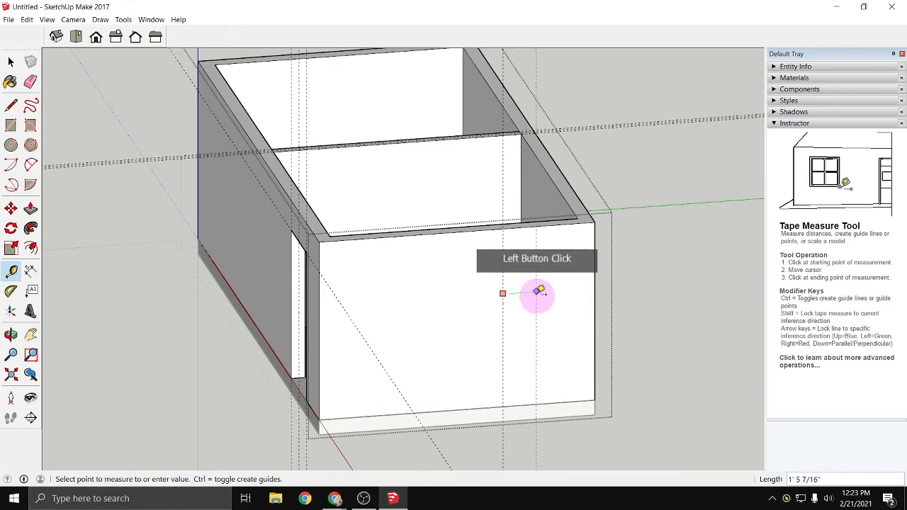
type("1'6")
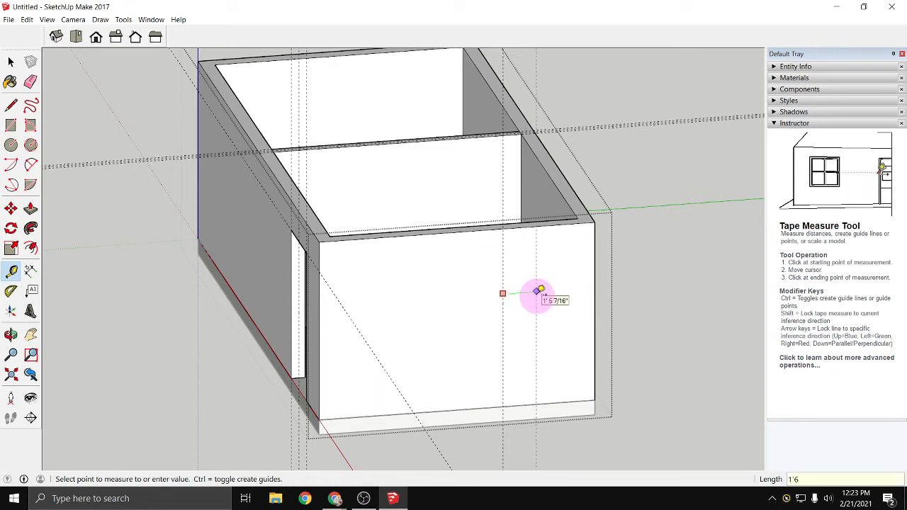
key("Return")
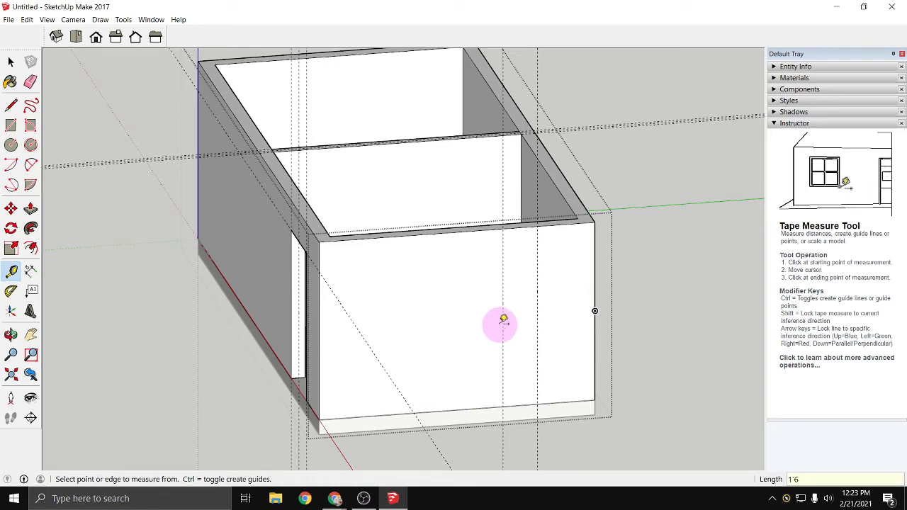
left_click(503, 306)
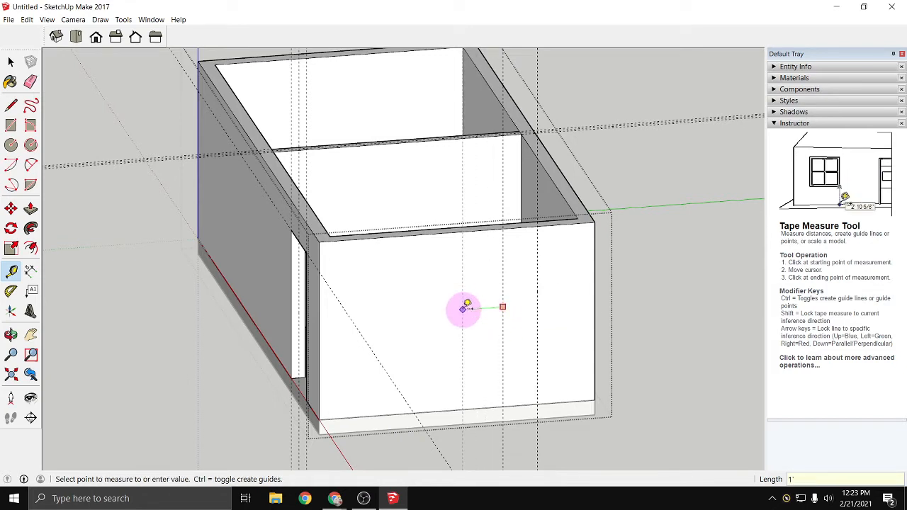
left_click(465, 308)
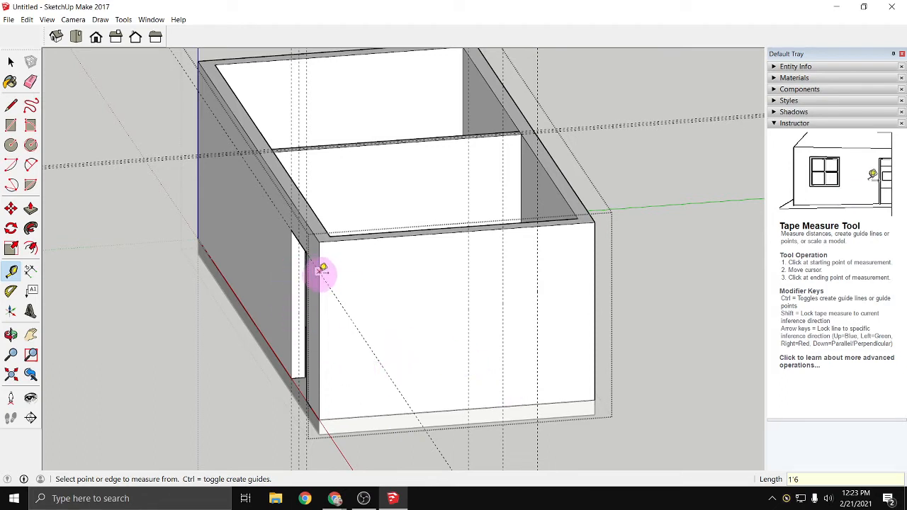
- Place two horizontal guides on the end wall, 6'8" and 2' above its bottom edge
left_click(354, 417)
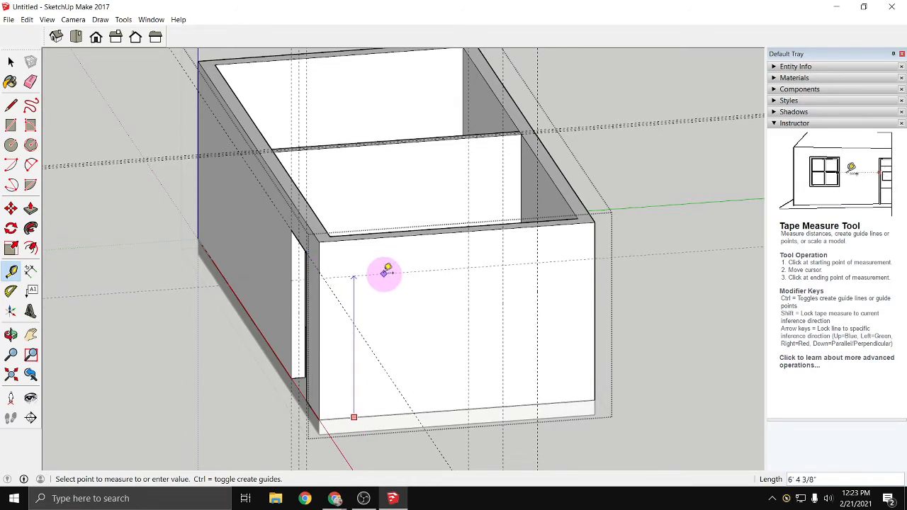
left_click(322, 270)
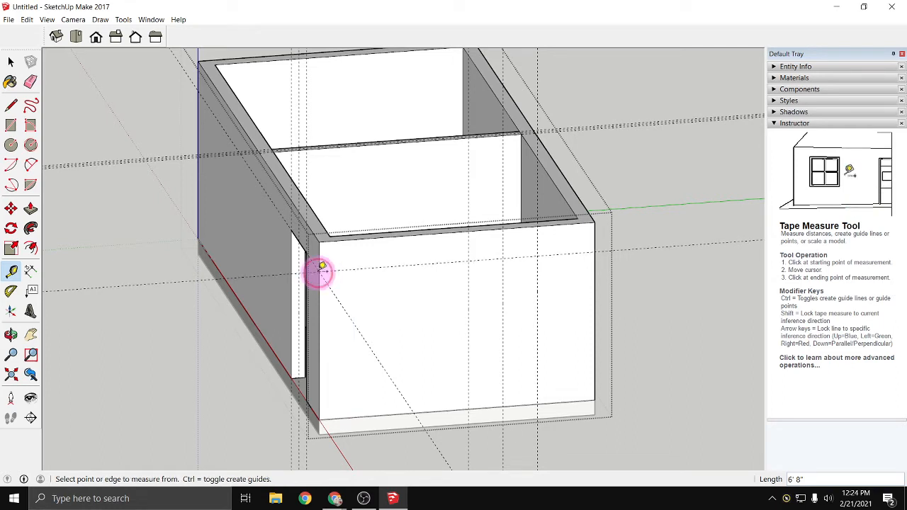
left_click(442, 410)
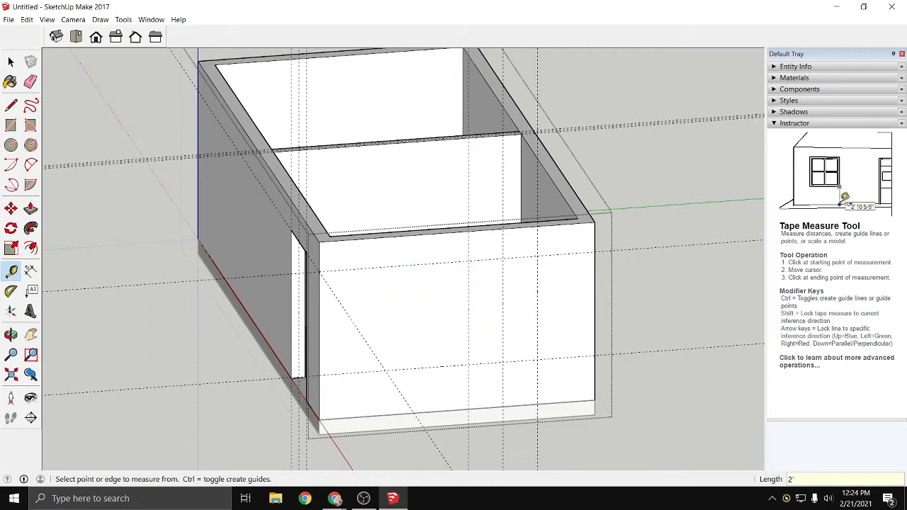
- Draw the 4'8" by 3' window rectangle between the outer vertical guides and the two horizontal guides on the end wall
left_click(10, 126)
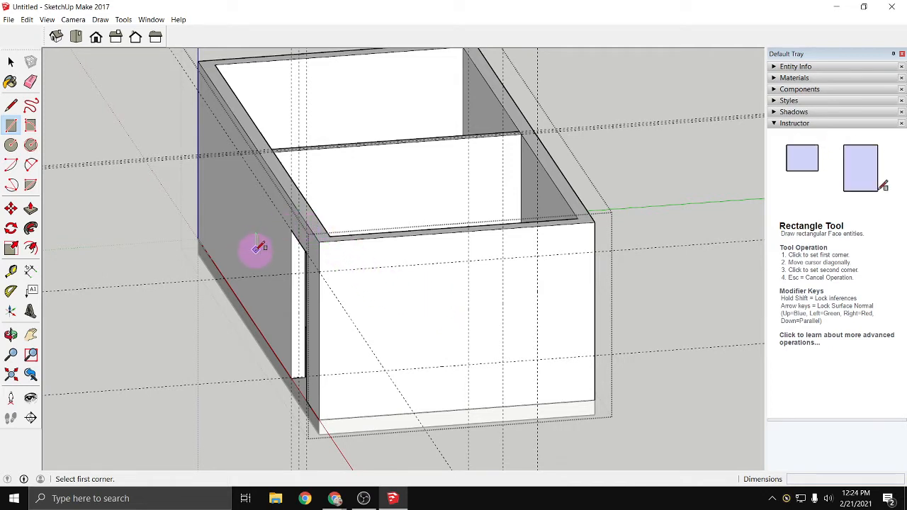
left_click(467, 363)
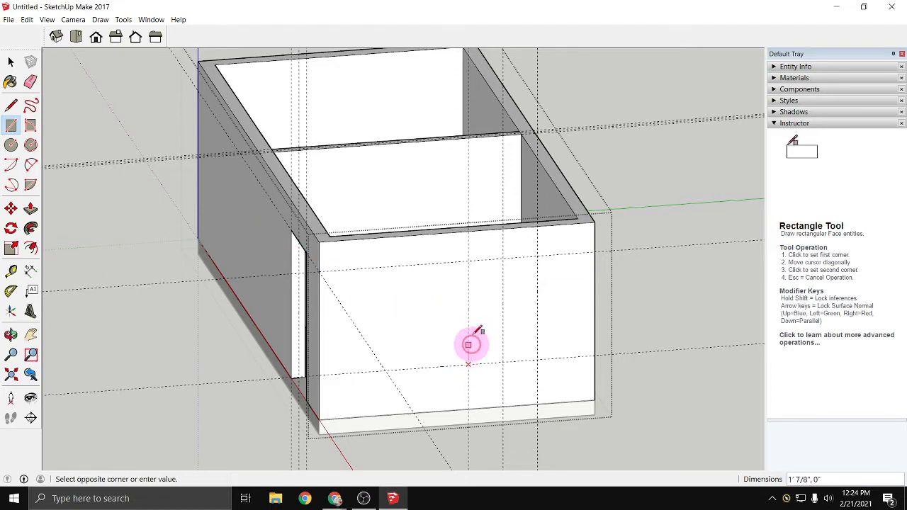
left_click(537, 255)
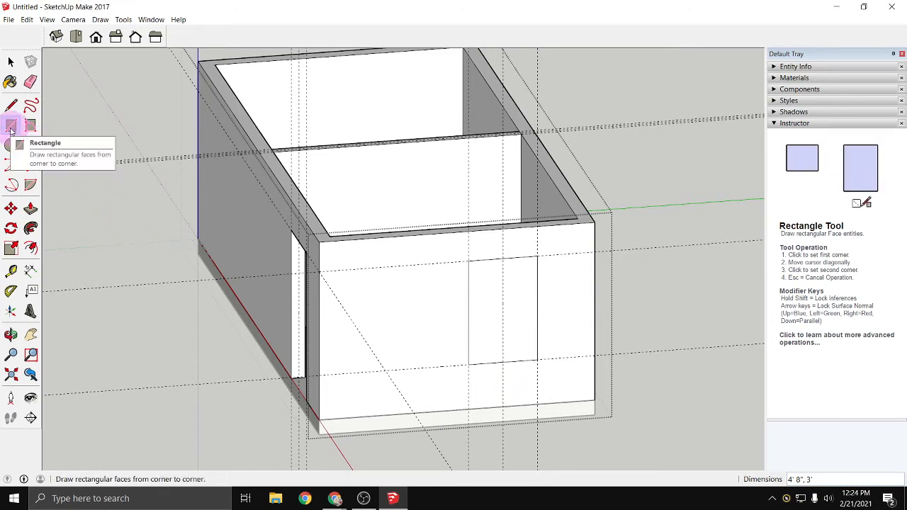
- Push the window rectangle 7 1/4" through the end wall, and undo the cut
left_click(30, 208)
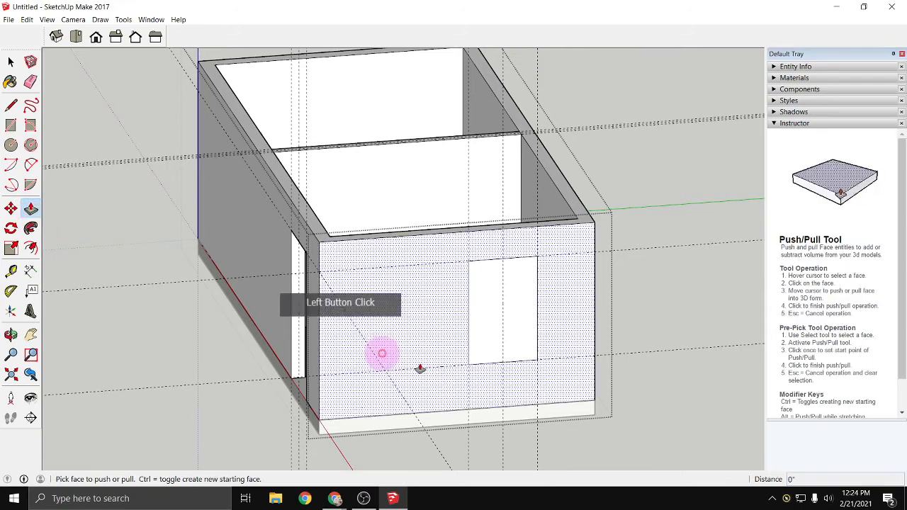
left_click(507, 342)
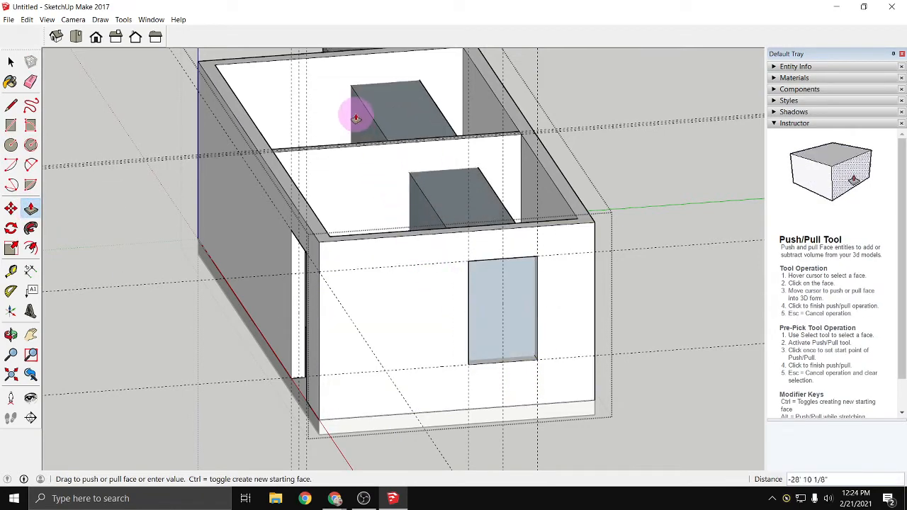
left_click(486, 300)
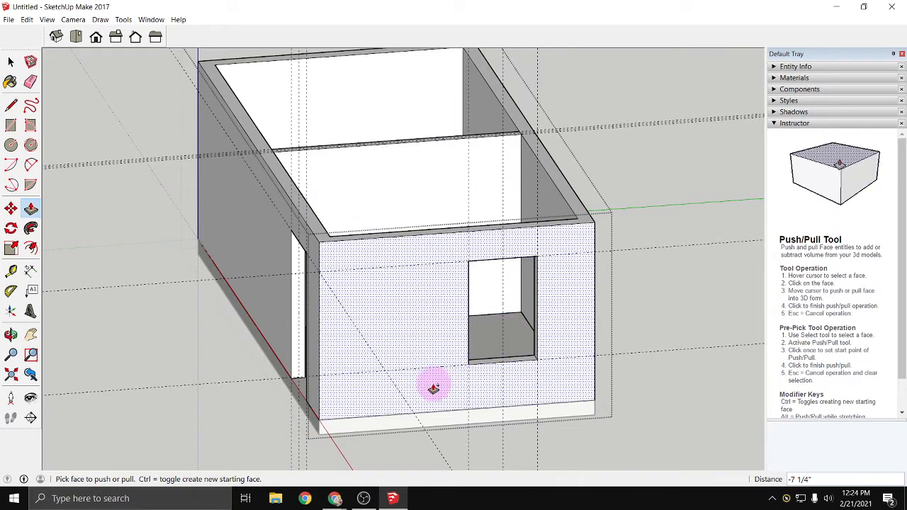
key("ctrl+z")
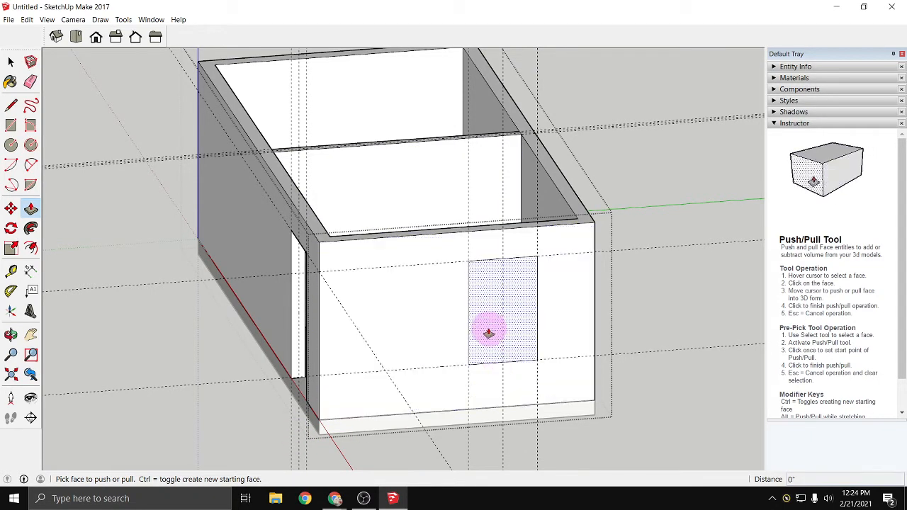
- Try pushing the window rectangle 23' 4 3/4" inward, far beyond the end wall's thickness
scroll(489, 332, "down", 2)
left_click(488, 322)
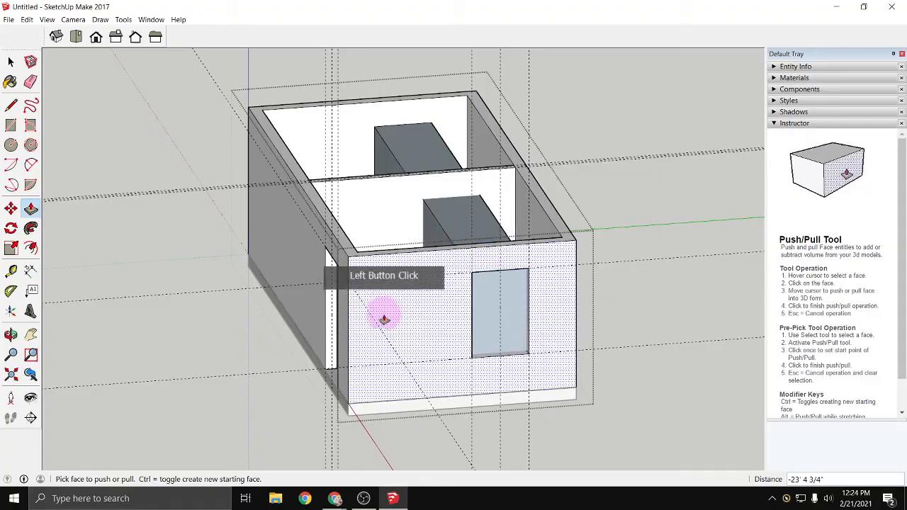
middle_click_drag(375, 327, 318, 425, "shift")
- Push the window rectangle in 7 1/4" to the end wall's inner face to cut the window opening
key("p")
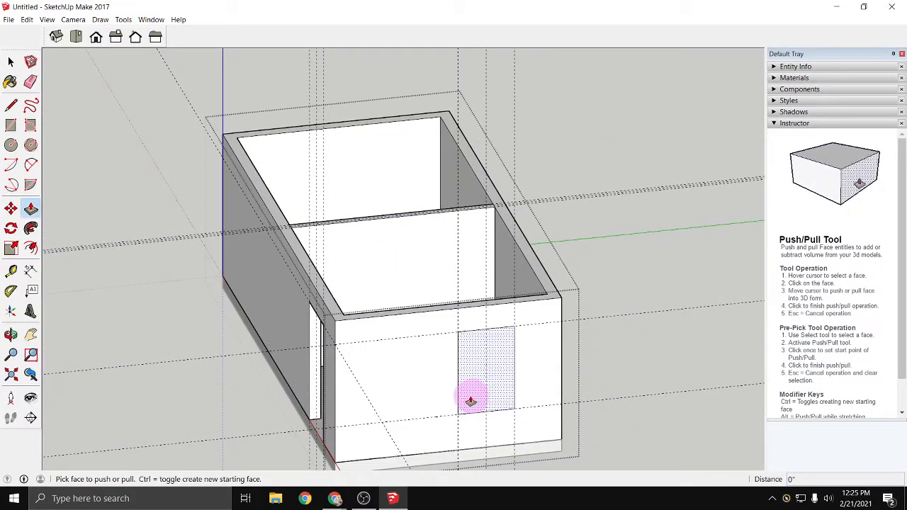
left_click(470, 401)
scroll(470, 395, "up", 3)
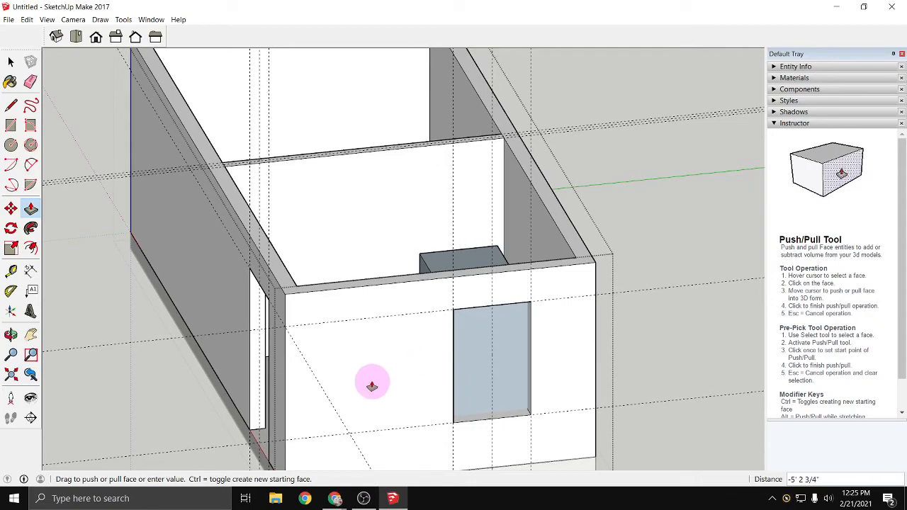
mouse_move(338, 385)
middle_mouse_down()
mouse_move(569, 401)
mouse_move(721, 398)
mouse_move(874, 378)
mouse_move(674, 156)
middle_mouse_up()
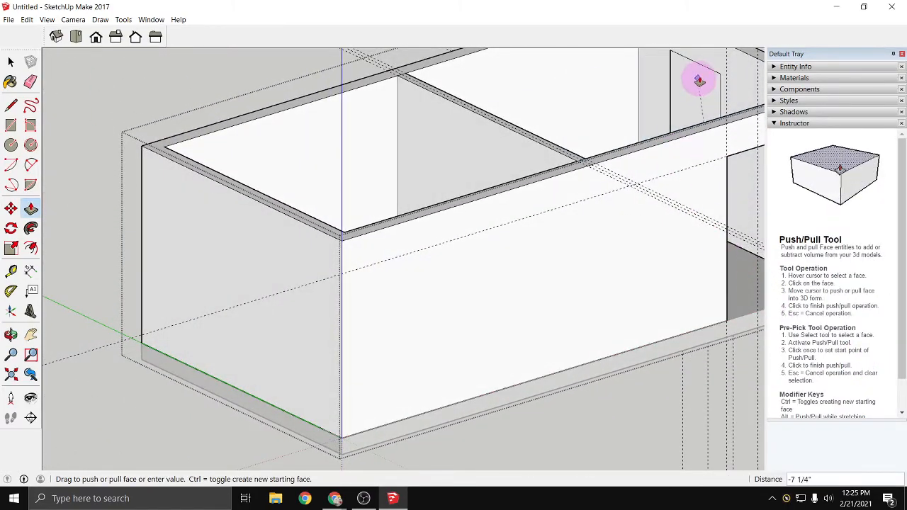
left_click(718, 95)
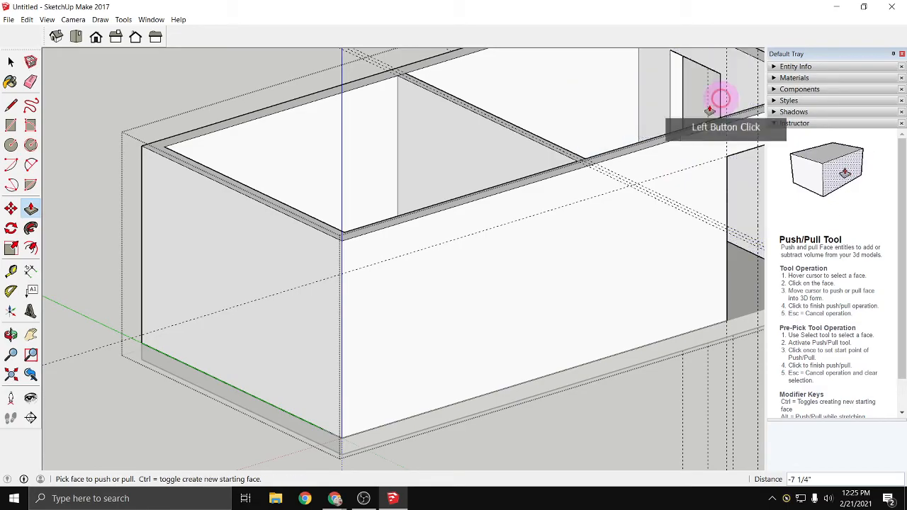
- Select the three vertical window guides on the end wall and erase them
middle_click_drag(634, 263, 185, 303)
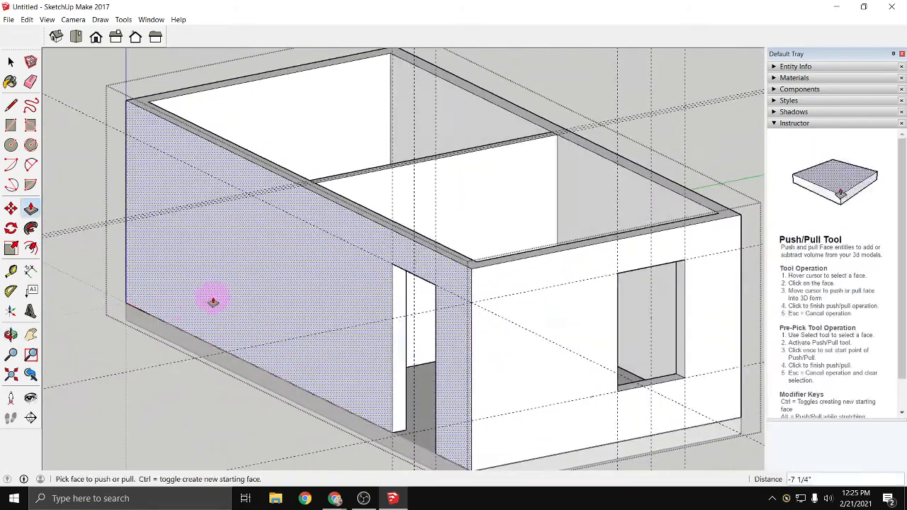
scroll(213, 298, "down", 5)
key("space")
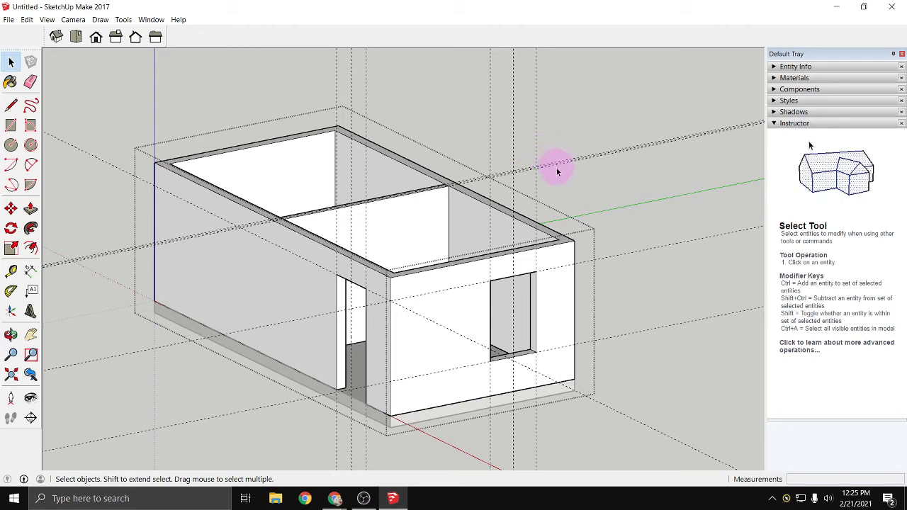
left_click(461, 111)
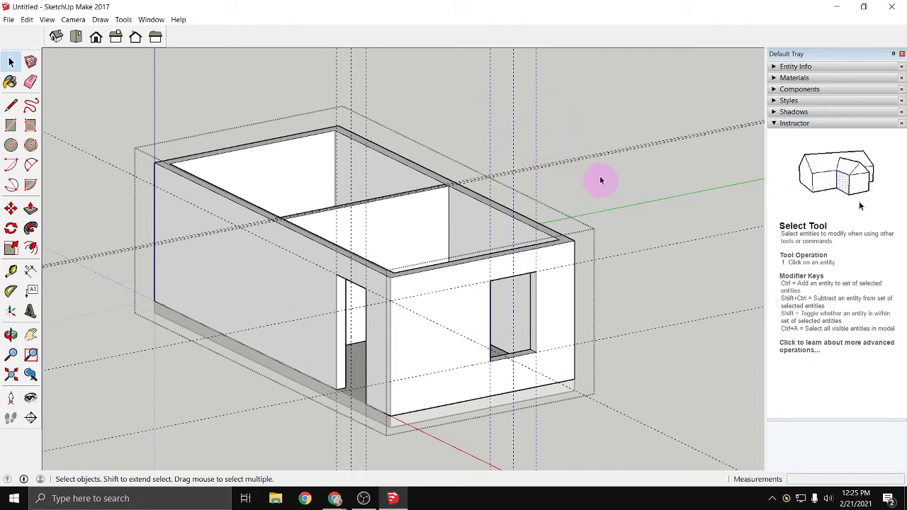
right_click(471, 115)
left_click(500, 134)
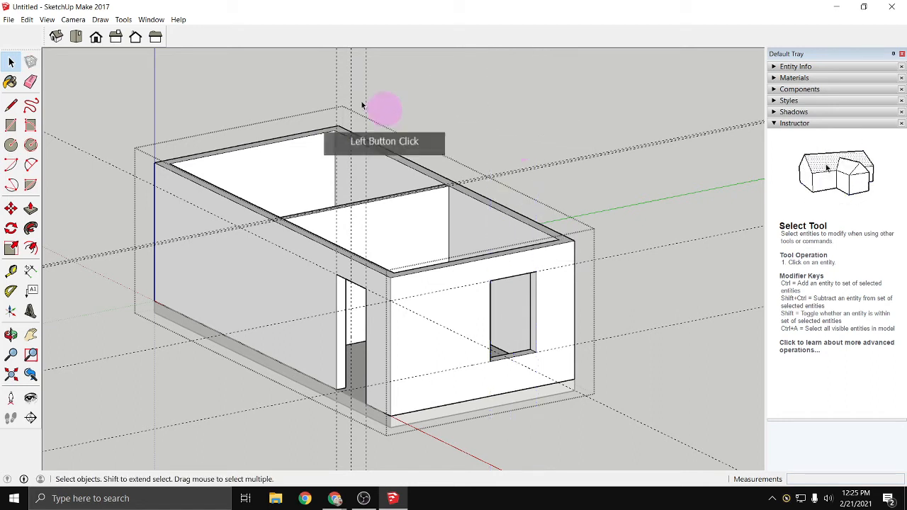
- Delete all remaining guides from the model at once
left_click(26, 22)
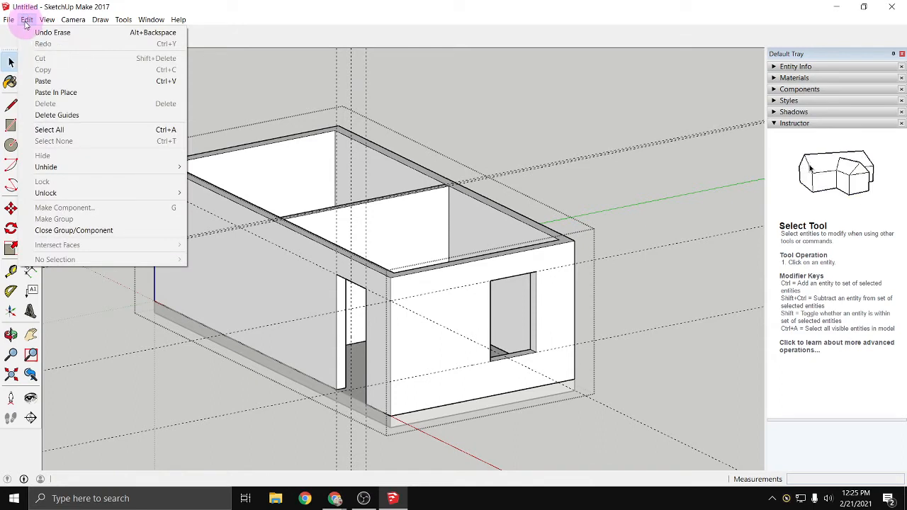
left_click(56, 115)
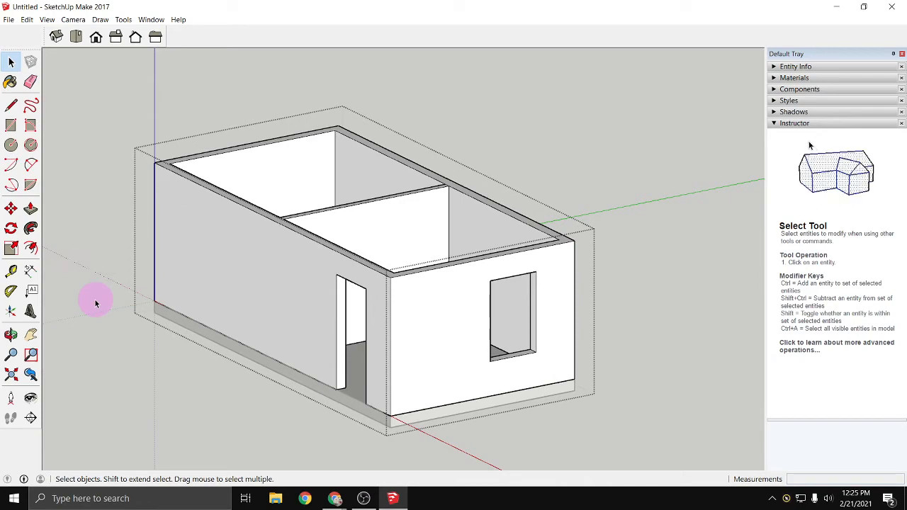
middle_click_drag(360, 401, 151, 415)
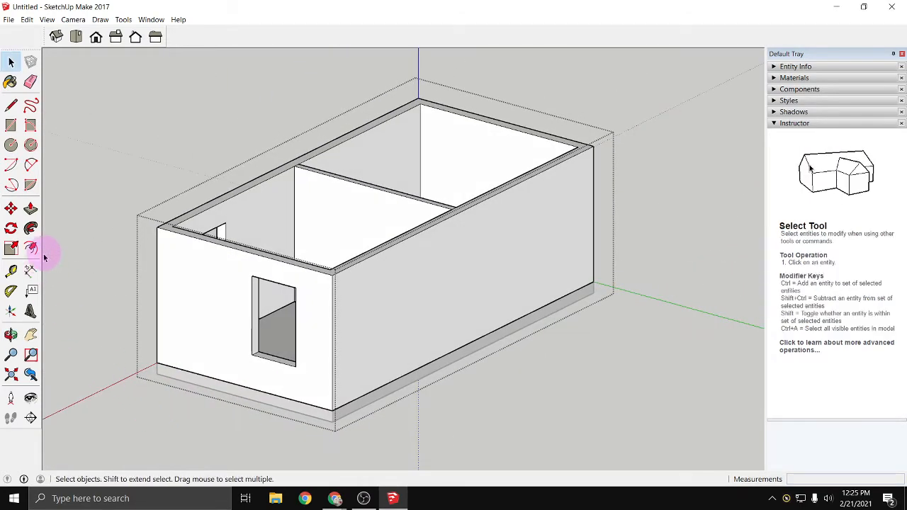
- Place horizontal guides 2' and 6' 8" above the bottom edge of the blank long side wall
left_click(12, 273)
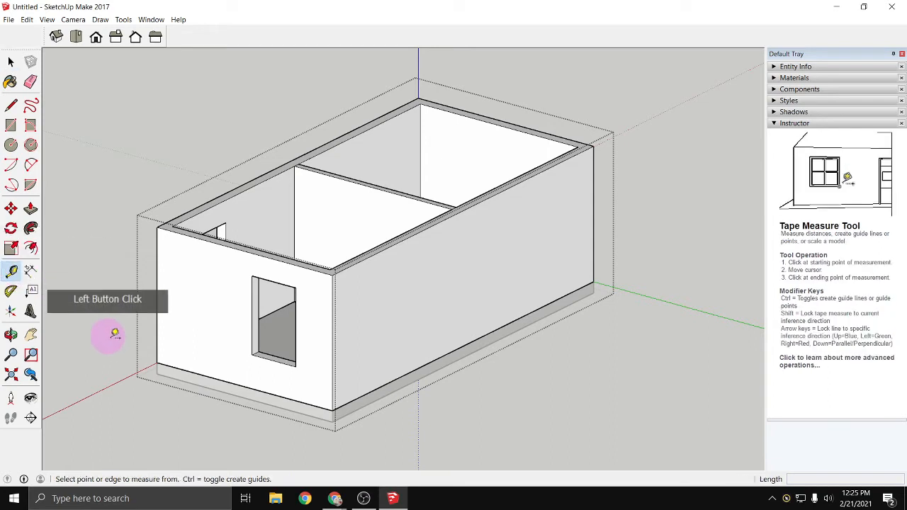
left_click(357, 397)
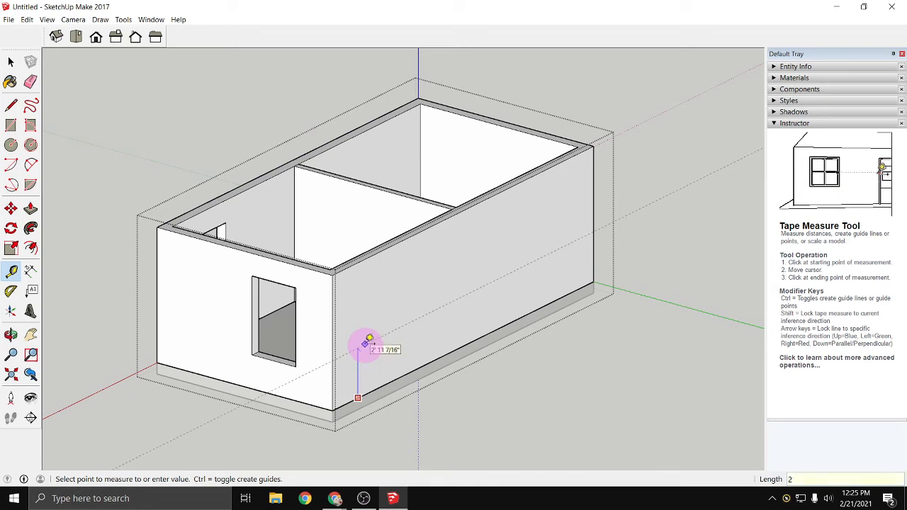
key("Return")
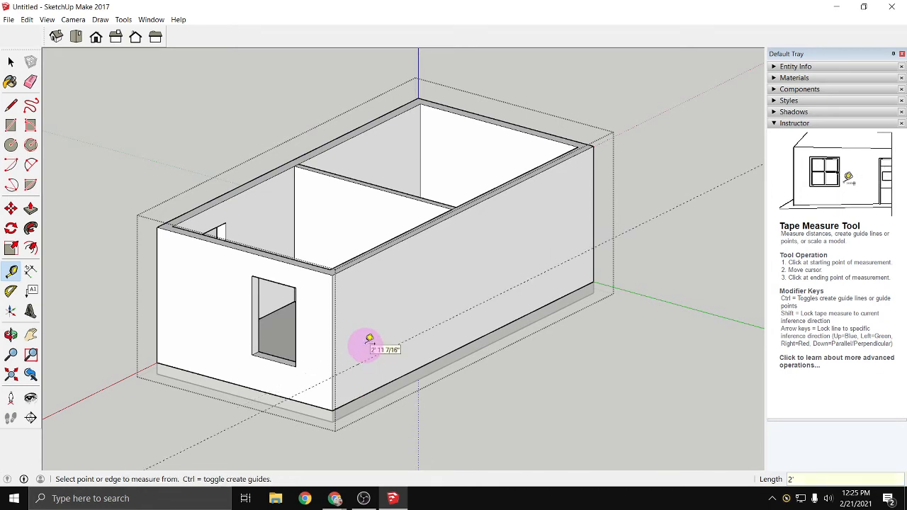
left_click(384, 385)
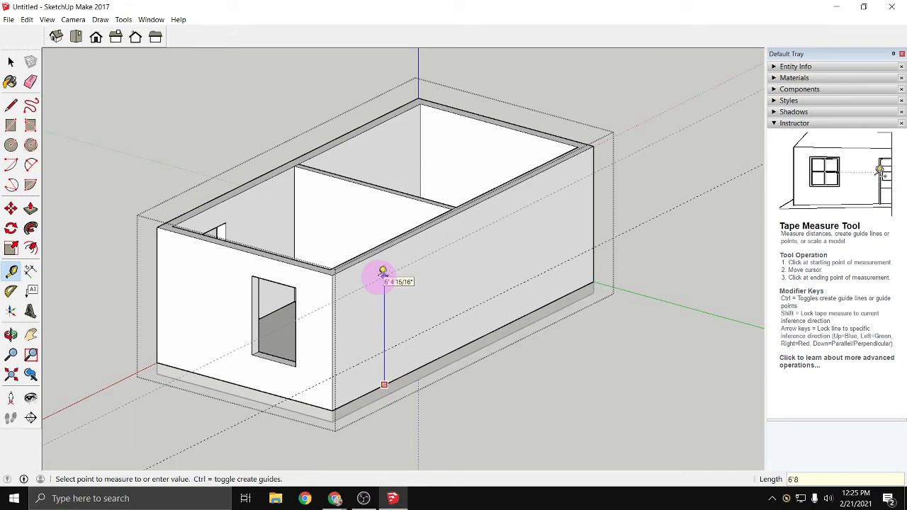
- Place a vertical guide 4' from the long wall's corner near the windowed end, plus guides 1' 6" on either side of it
left_click(334, 326)
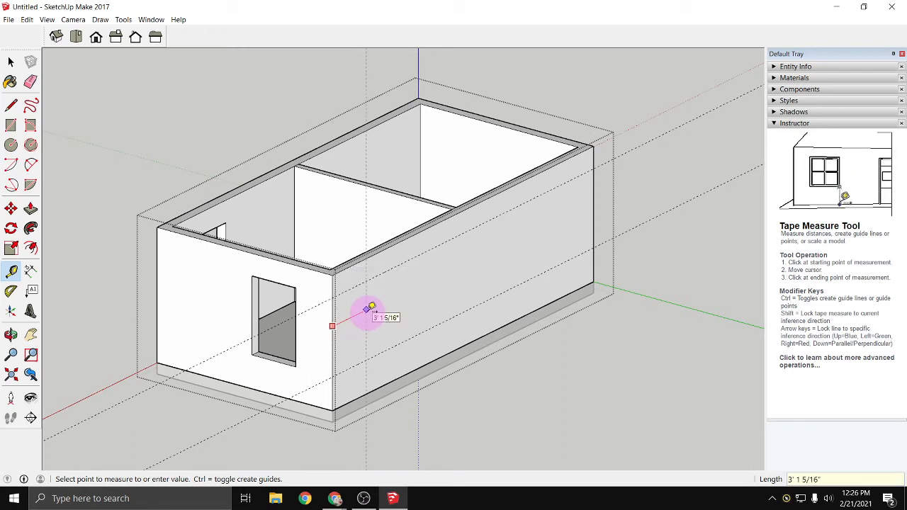
left_click(371, 308)
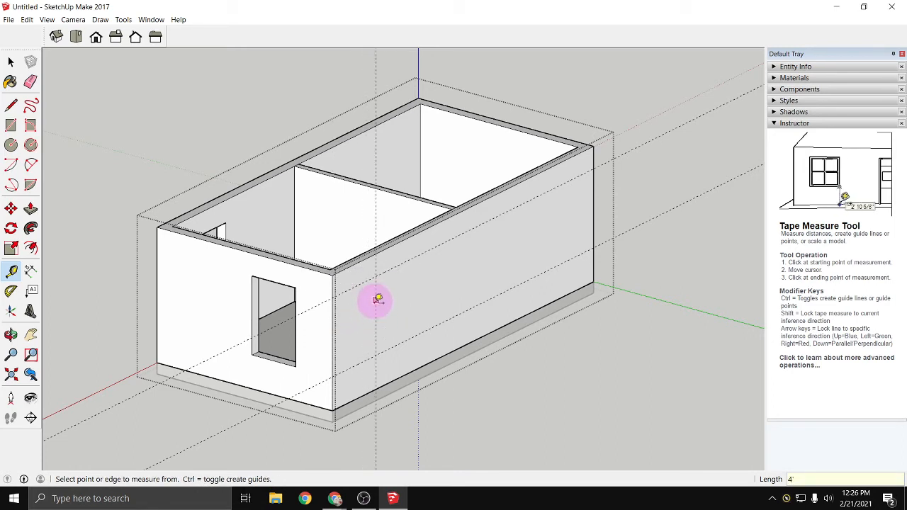
left_click(376, 315)
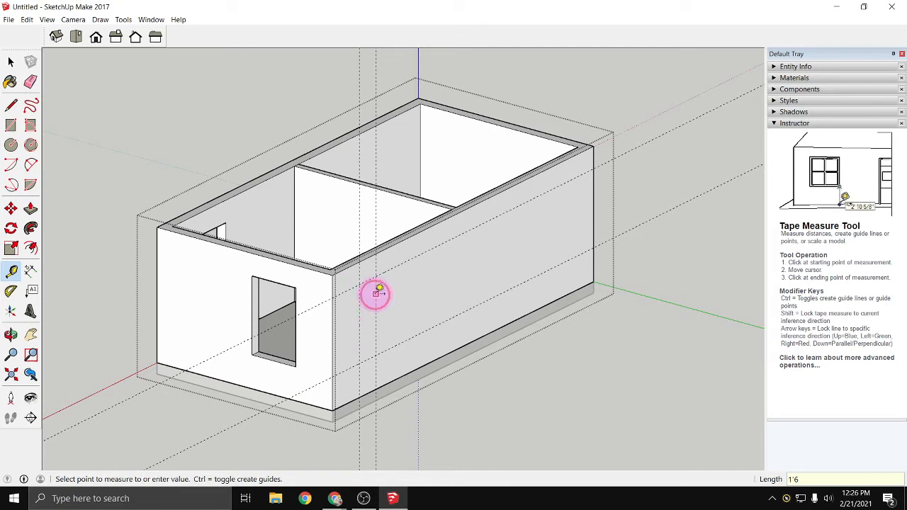
left_click(377, 292)
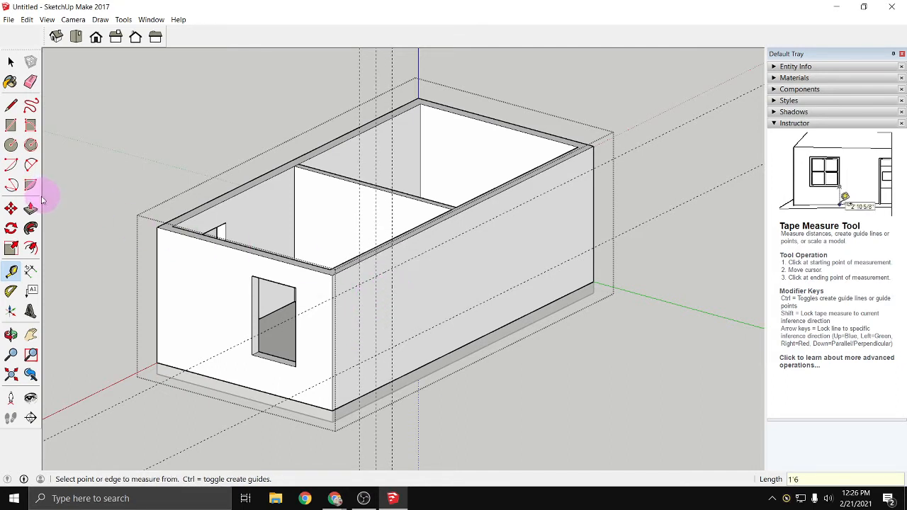
- Draw a 4' 8" by 3' window rectangle between the guide intersections on the long side wall
left_click(10, 125)
left_click(359, 363)
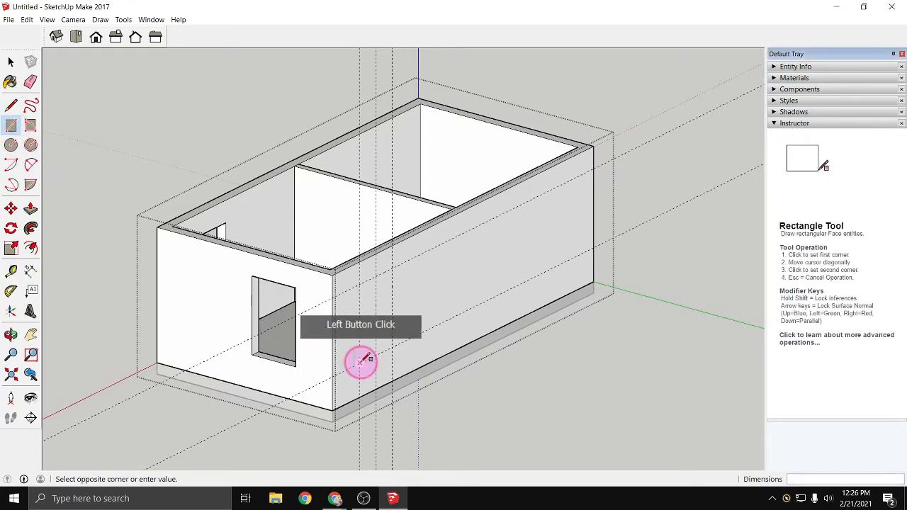
left_click(397, 267)
left_click(269, 314)
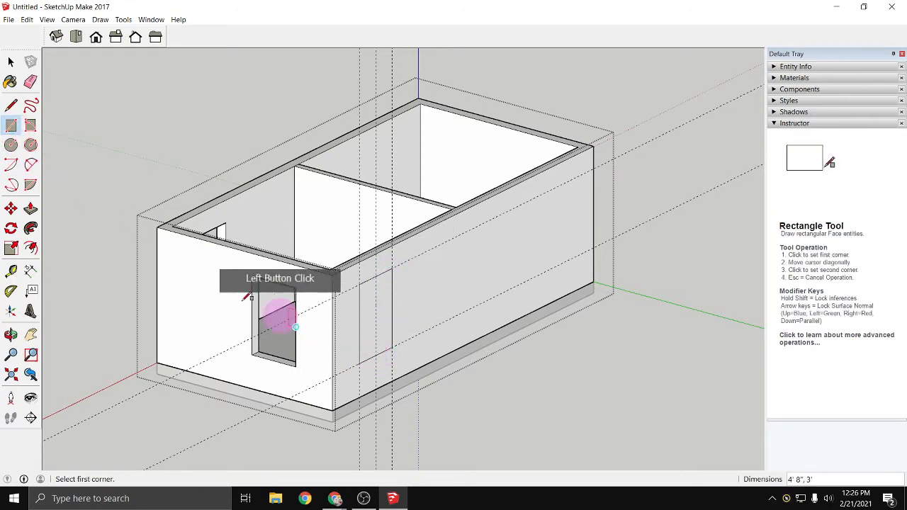
- Try pushing the long wall's window rectangle 8 11/16" inward and adjusting its face from the room side
left_click(30, 208)
left_click(279, 315)
left_click(359, 339)
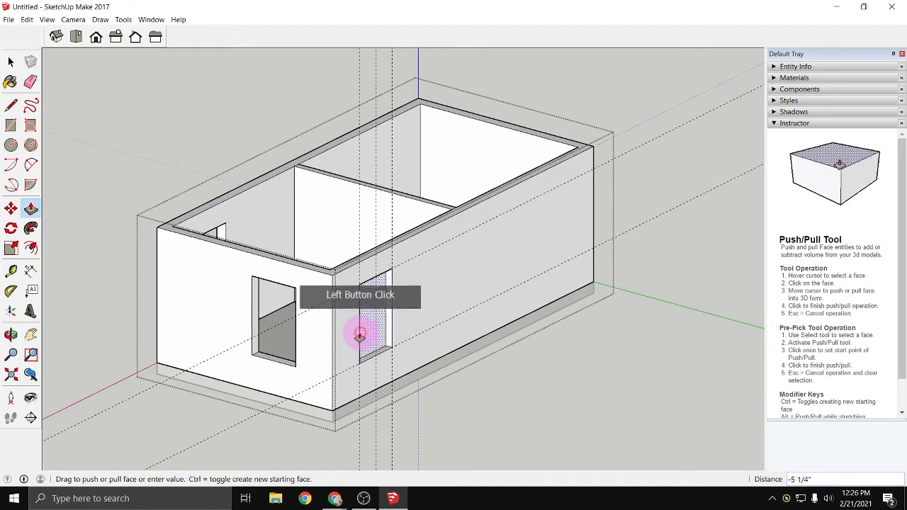
left_click(354, 360)
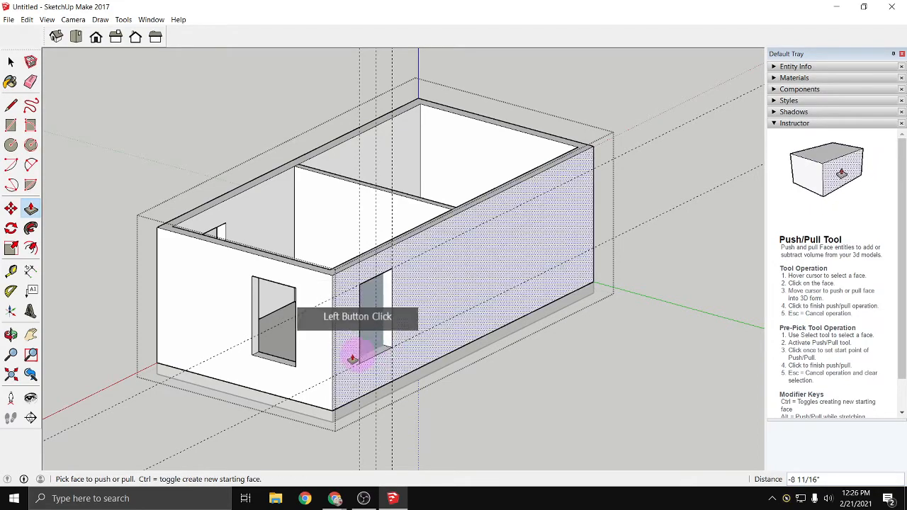
middle_click_drag(355, 360, 534, 385)
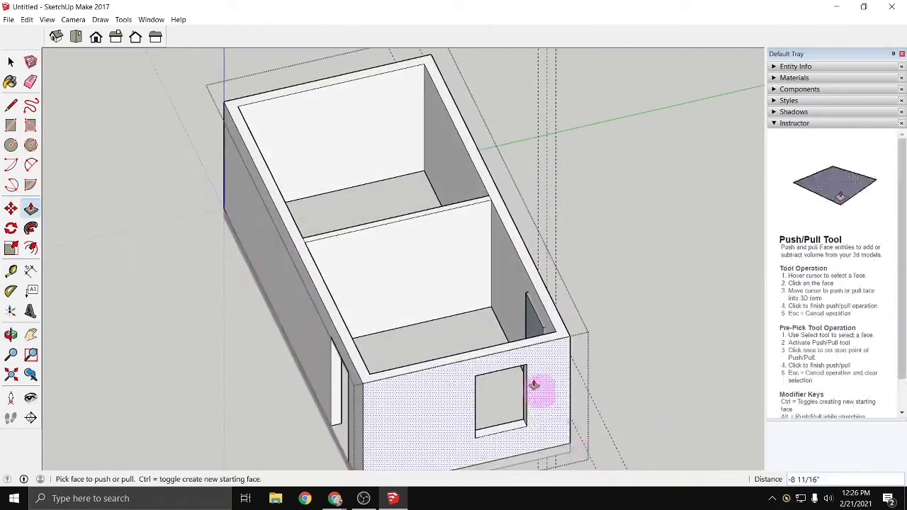
left_click(538, 318)
left_click(521, 291)
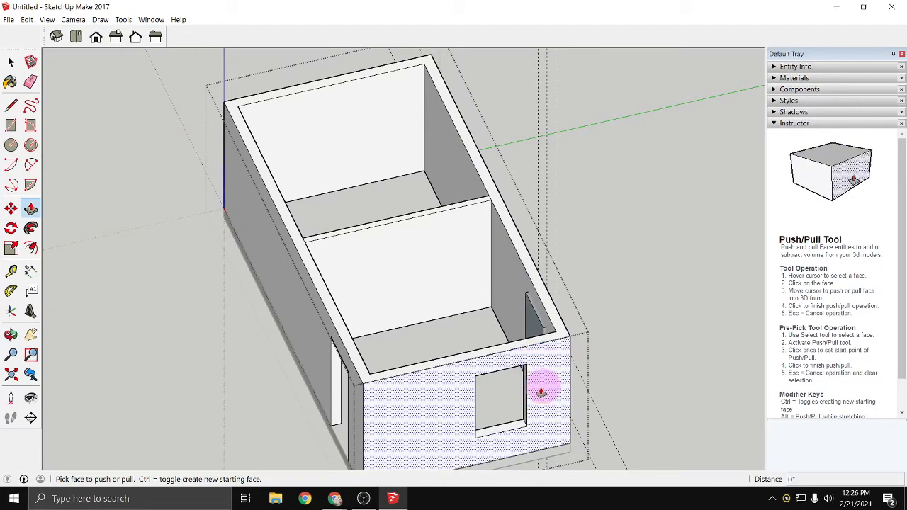
- Push the window face deep into the room and bring it back 1' 11 7/8" to the wall's inner face, cutting the opening
middle_click_drag(543, 385, 258, 320)
left_click(341, 331)
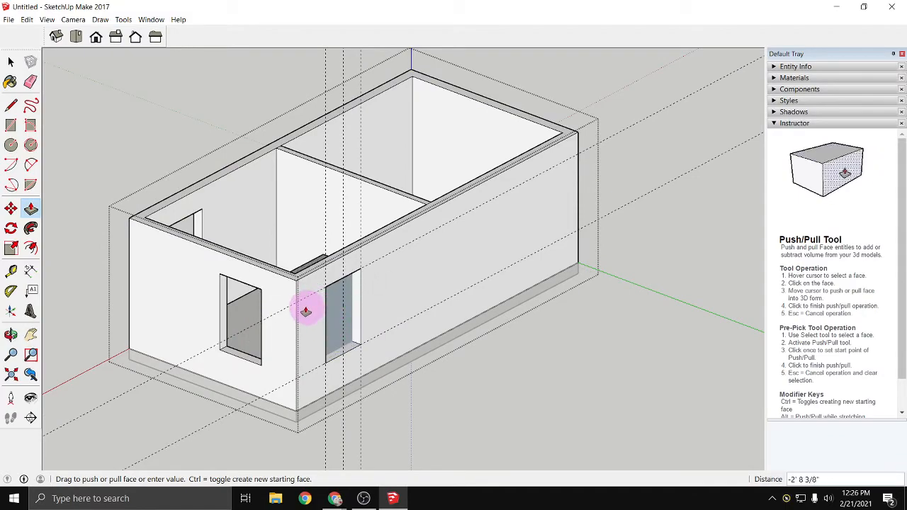
left_click(286, 344)
middle_click_drag(286, 345, 616, 441)
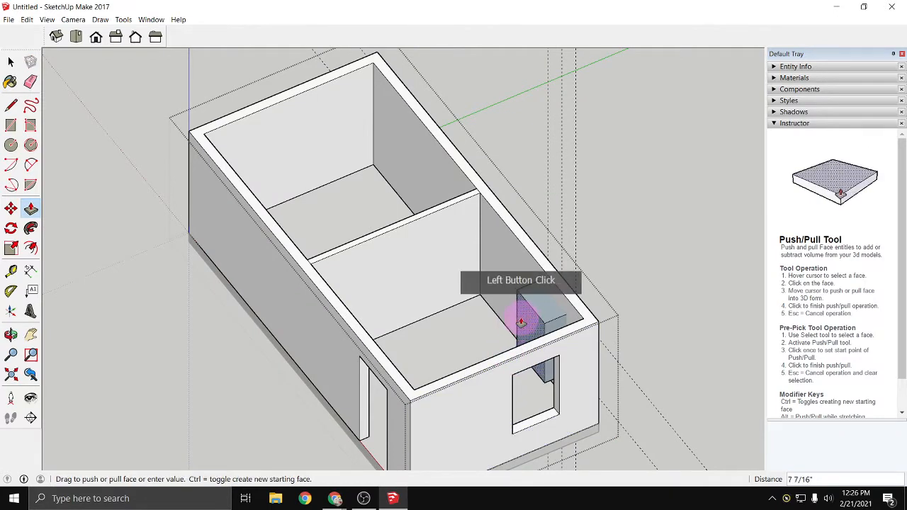
left_click(512, 278)
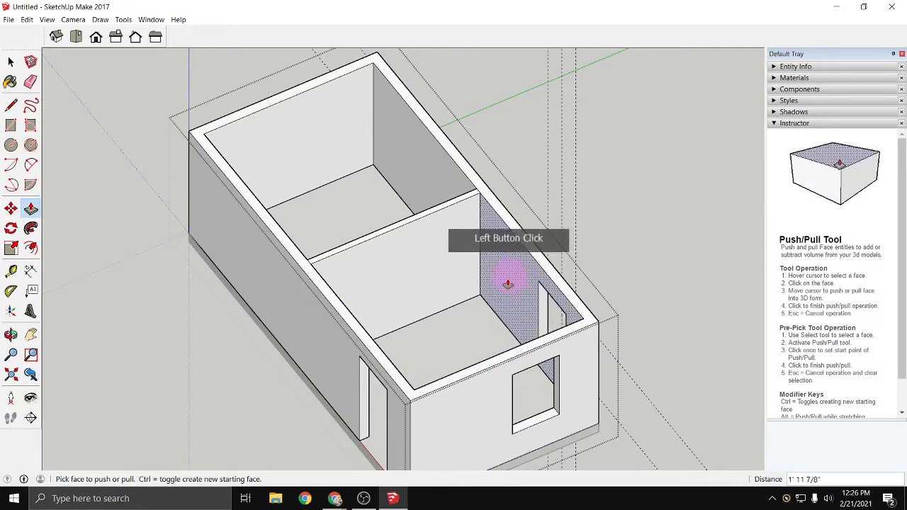
- Place horizontal guides 2' and 6' 8" above the bottom edge of the opposite, uncut end wall
middle_click_drag(531, 354, 237, 255)
middle_click_drag(394, 271, 234, 299)
middle_click_drag(476, 299, 203, 248)
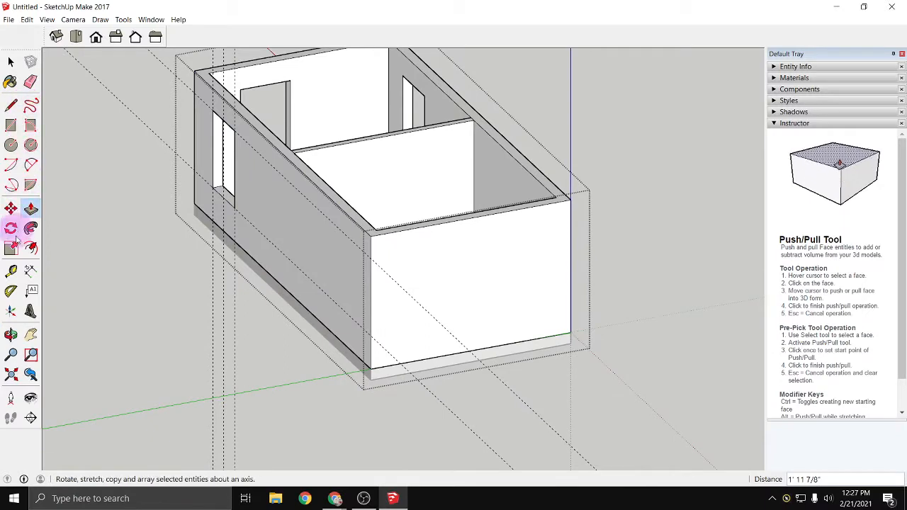
left_click(11, 271)
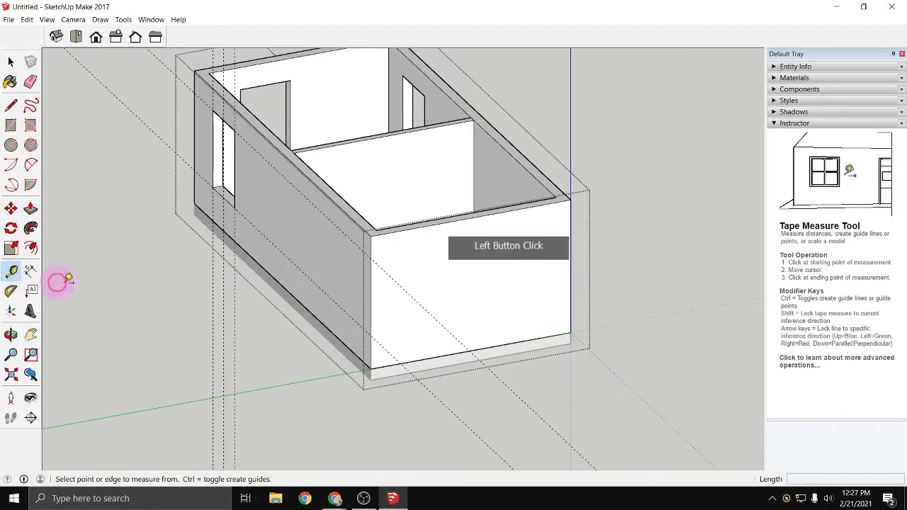
left_click(420, 358)
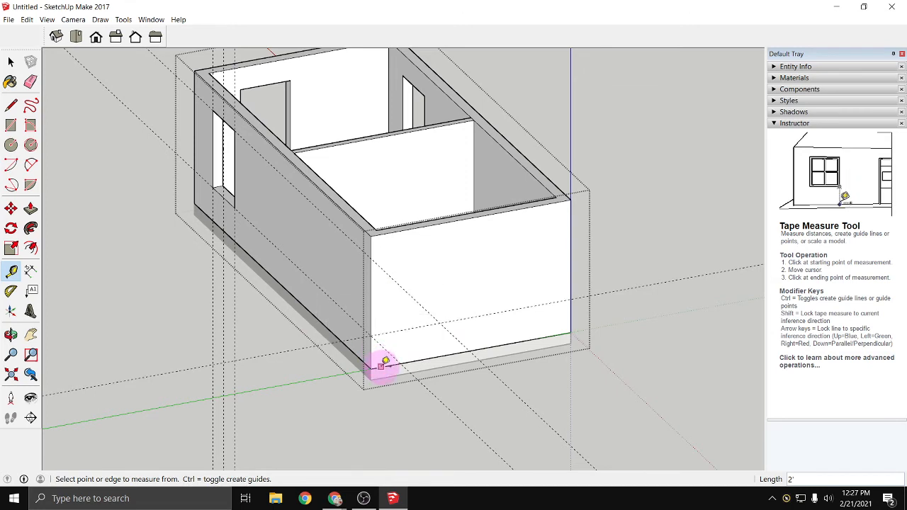
left_click(368, 262)
- Try to place a vertical guide 4' from the corner edge of the uncut end wall
left_click(388, 350)
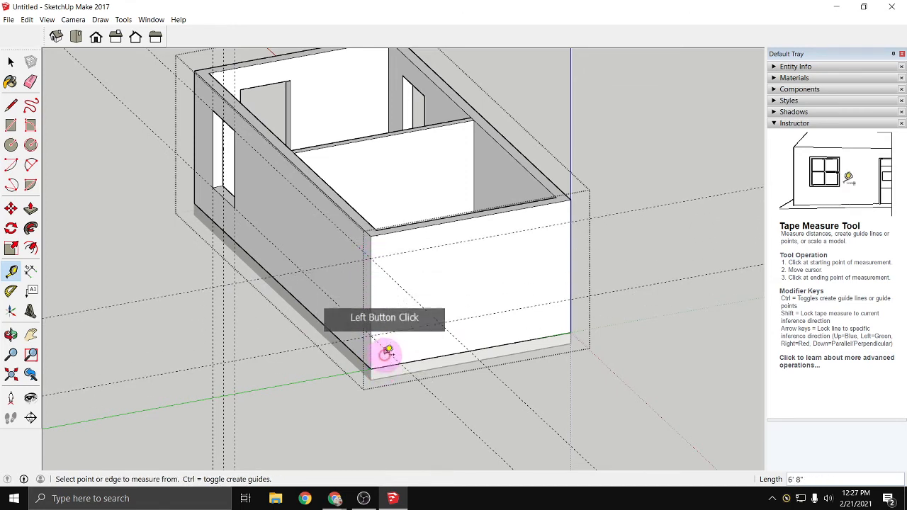
left_click(370, 312)
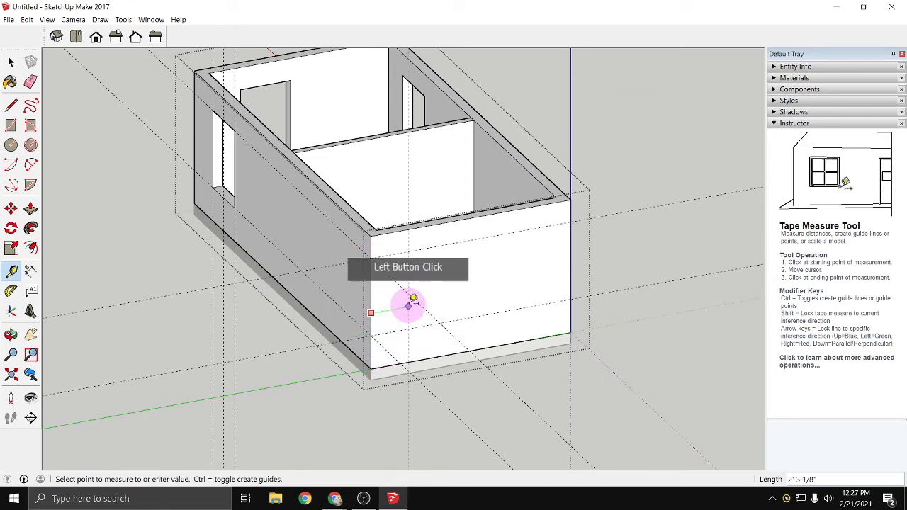
type("4'")
key("Return")
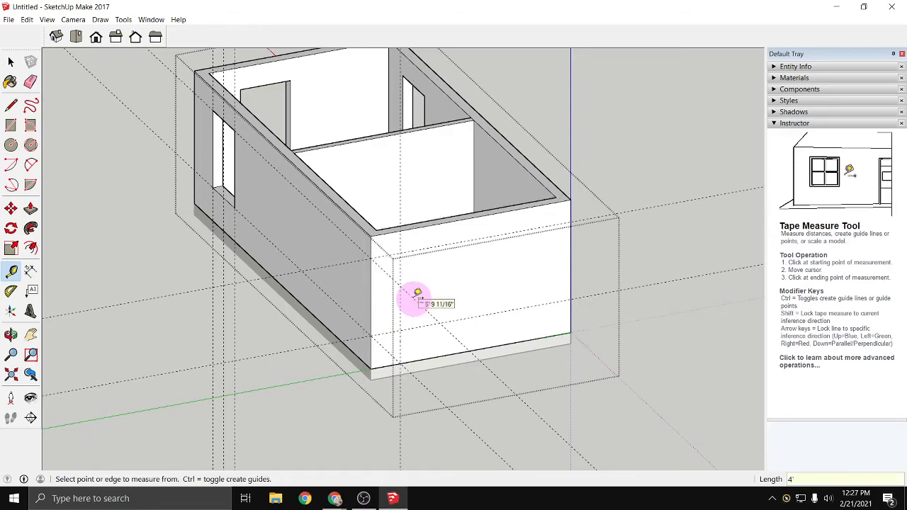
middle_click_drag(402, 320, 607, 339)
left_click_drag(552, 338, 527, 345)
key("t")
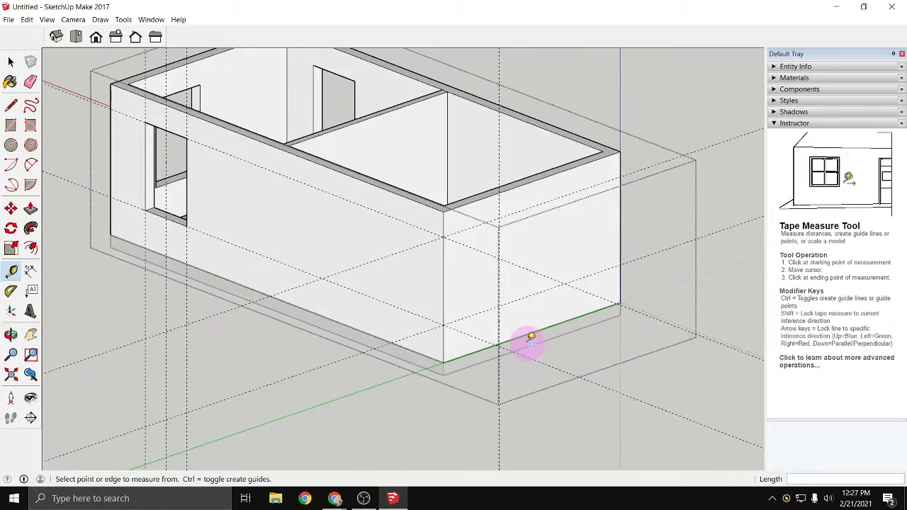
- Place a vertical guide across the uncut end wall's face, 4' from its corner with the windowed long wall
middle_click_drag(531, 343, 331, 318)
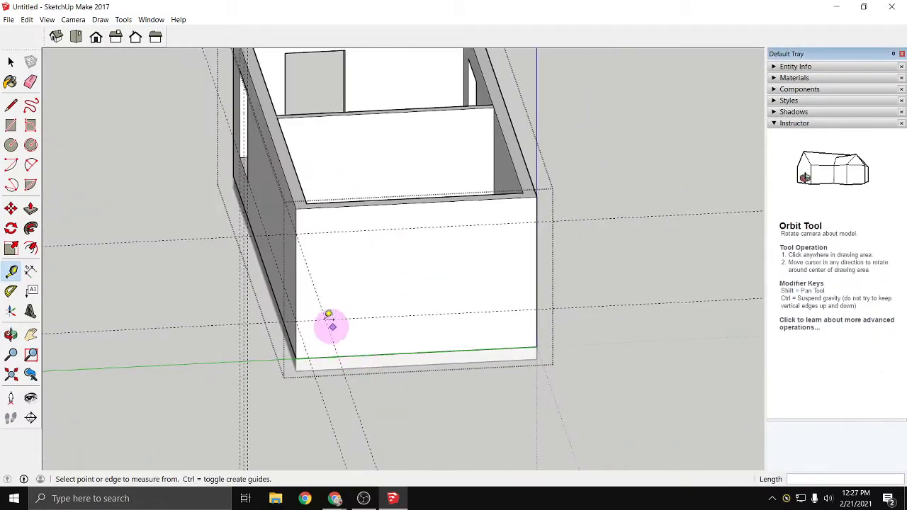
left_click(297, 278)
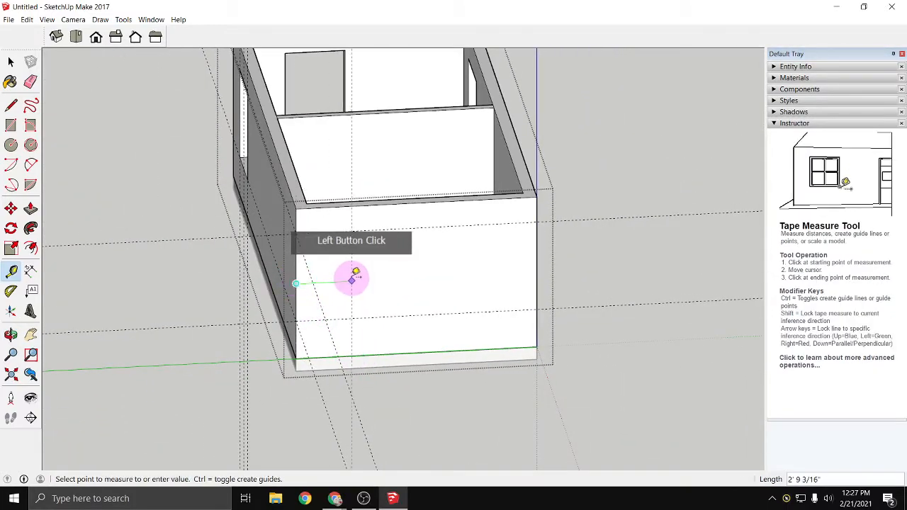
scroll(347, 270, "up", 2)
scroll(341, 272, "up", 1)
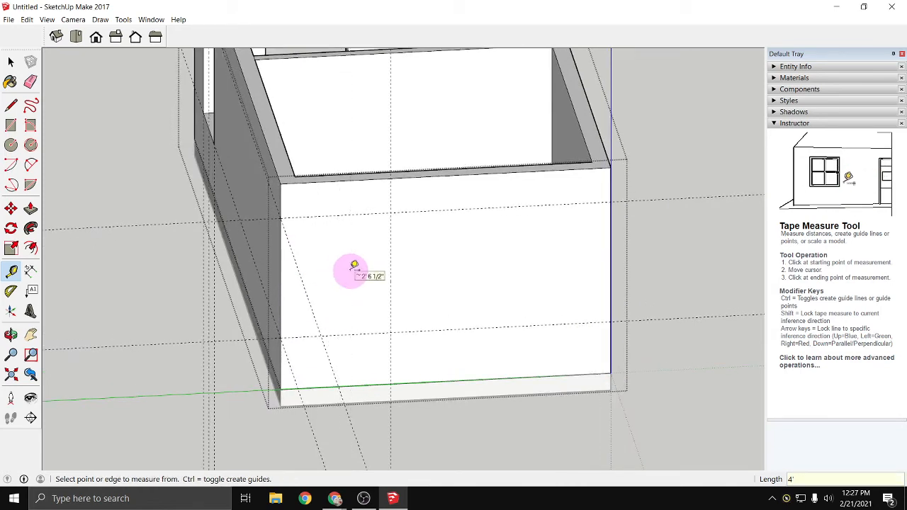
- Add vertical guides 1' 6" on either side of the 4' guide on the end wall
left_click(391, 258)
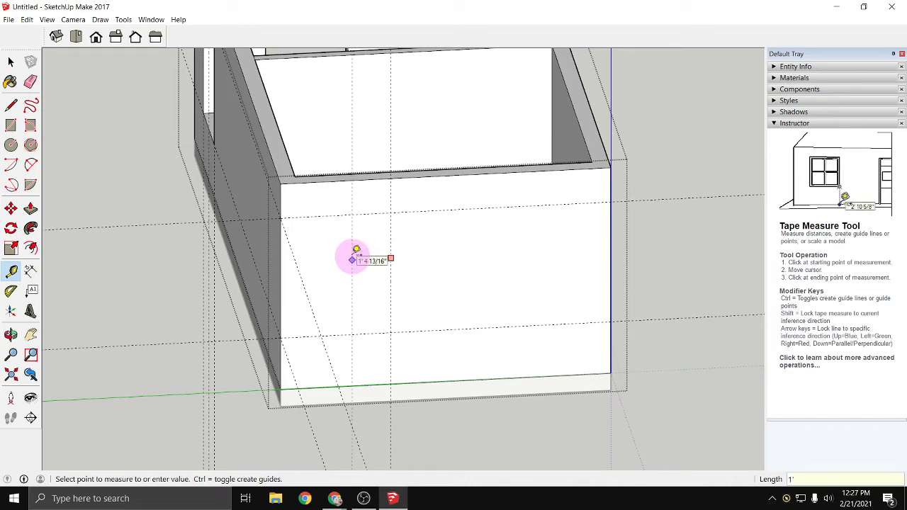
left_click(391, 241)
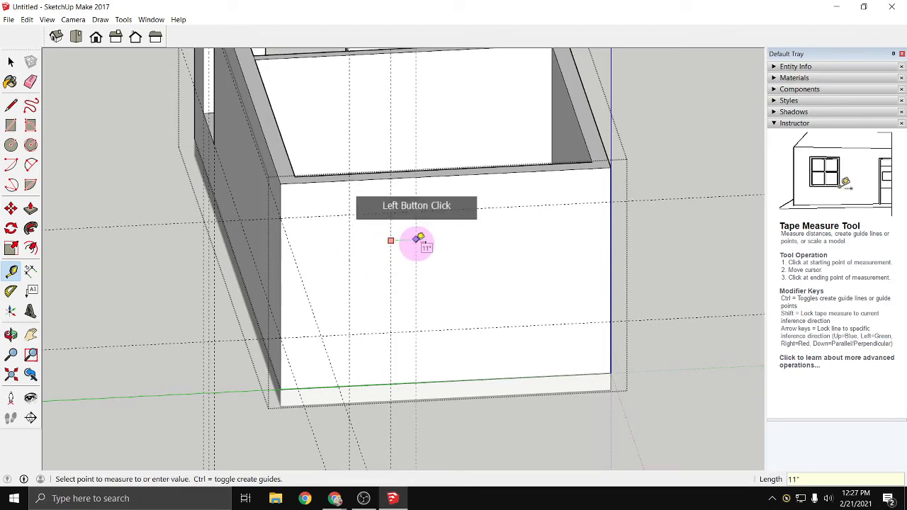
type("1'6")
key("Return")
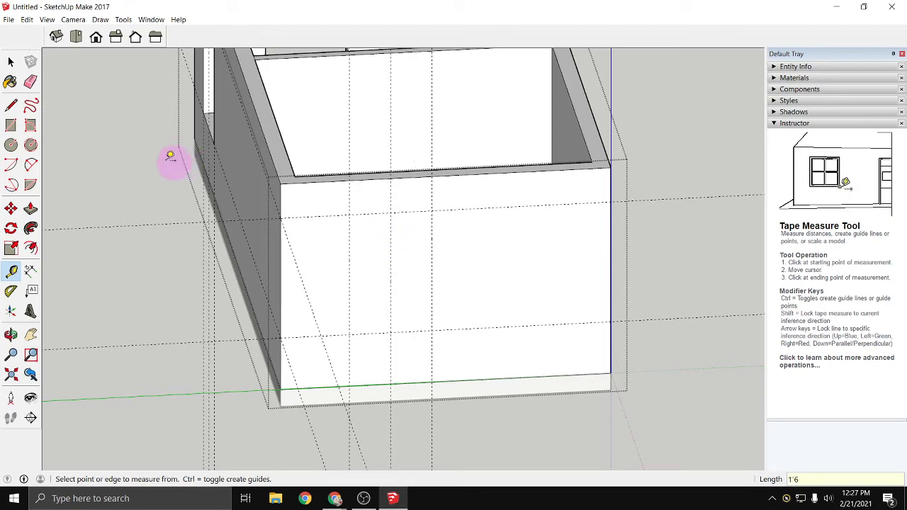
left_click(11, 127)
left_click(351, 213)
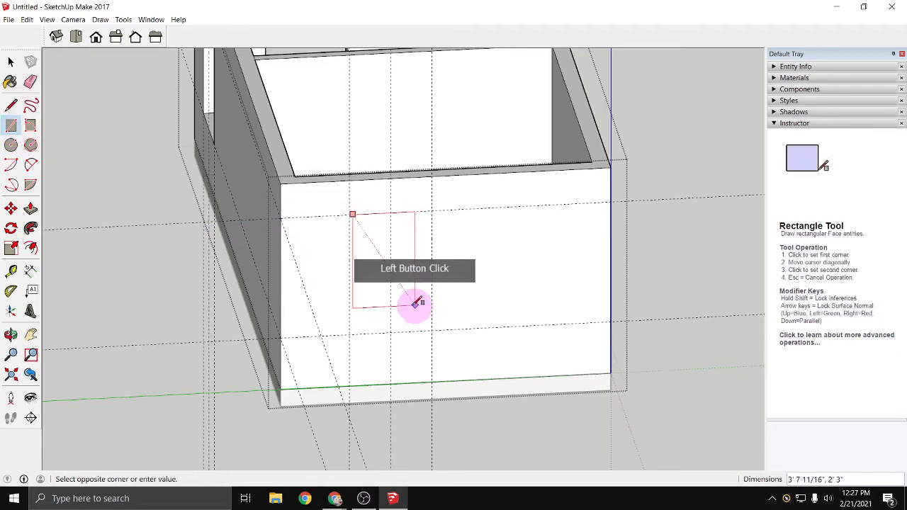
scroll(366, 244, "up", 2)
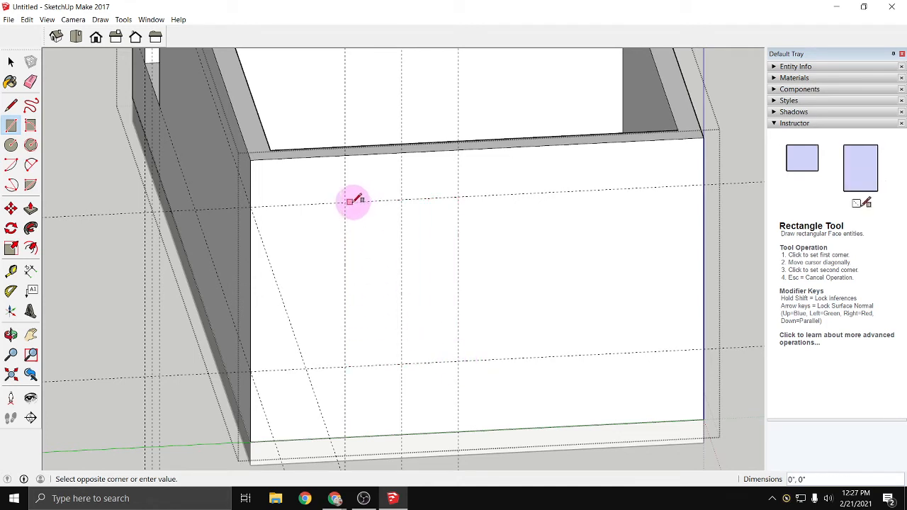
- Draw a 4' 8" by 3' window rectangle between the guide intersections on the uncut end wall
left_click(11, 125)
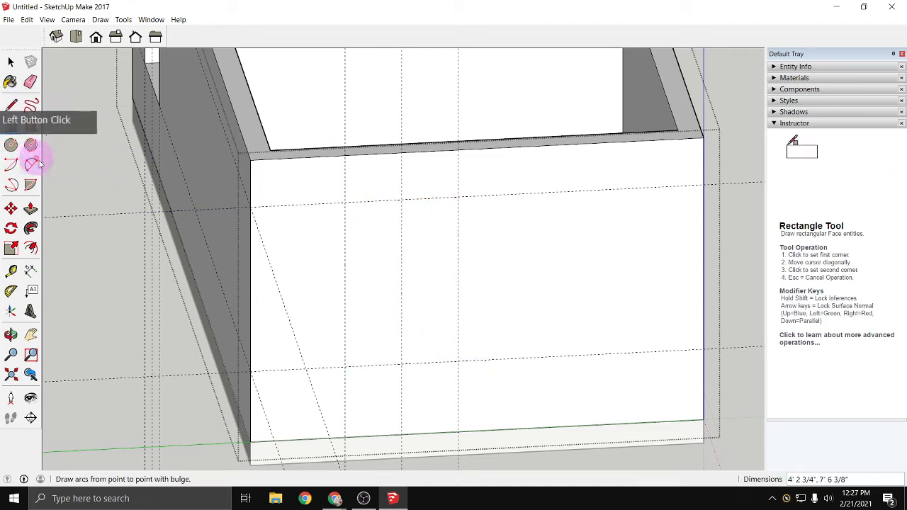
left_click(345, 202)
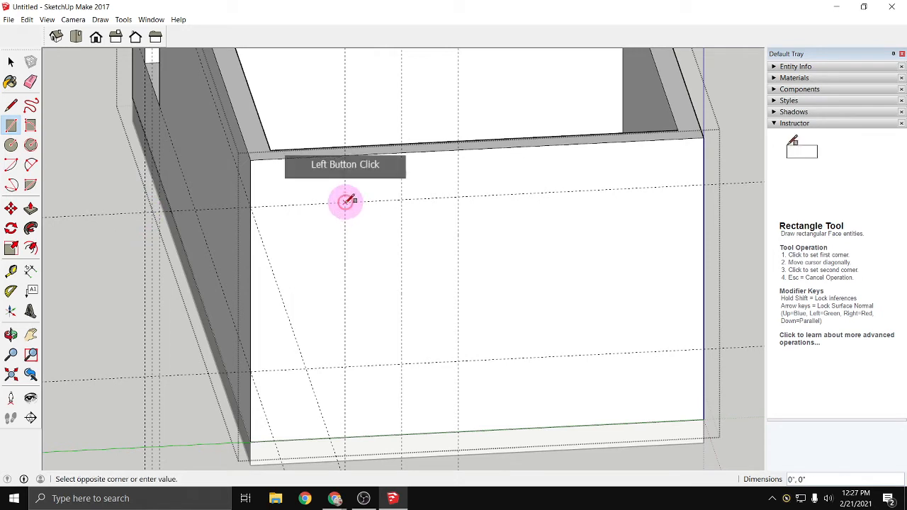
left_click(458, 361)
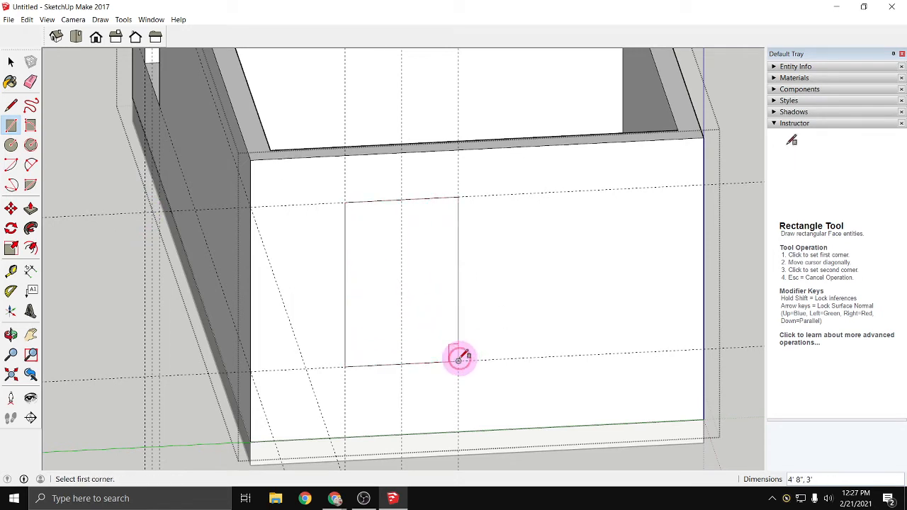
- Push the window rectangle 7 1/4" through the end wall to cut the opening
left_click(30, 209)
left_click(382, 344)
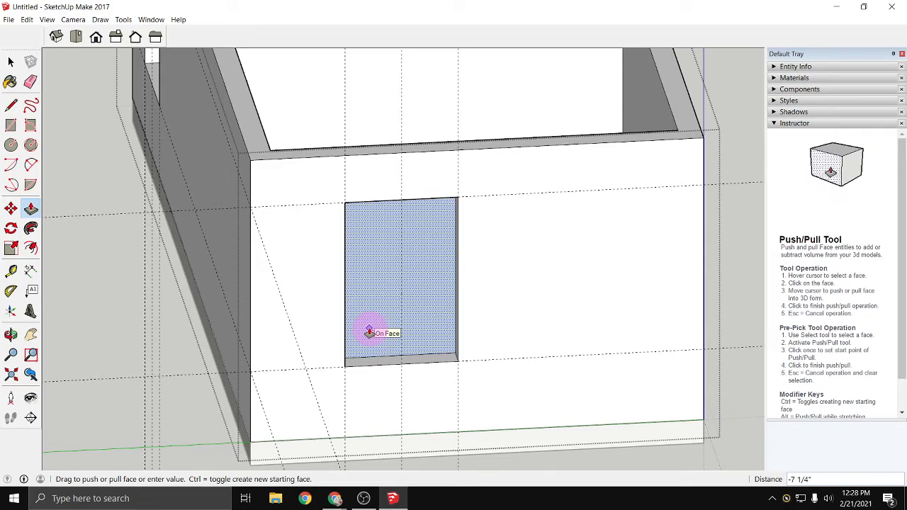
left_click(415, 318)
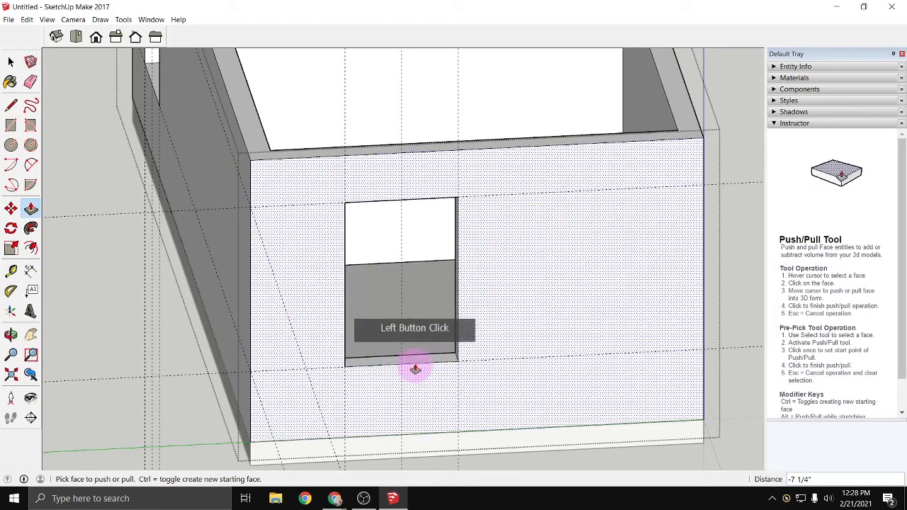
- Place horizontal guides 2' and 6' 8" above the base edge of the long wall with the exterior door
scroll(415, 369, "down", 3)
scroll(416, 369, "down", 2)
middle_click_drag(518, 360, 106, 309)
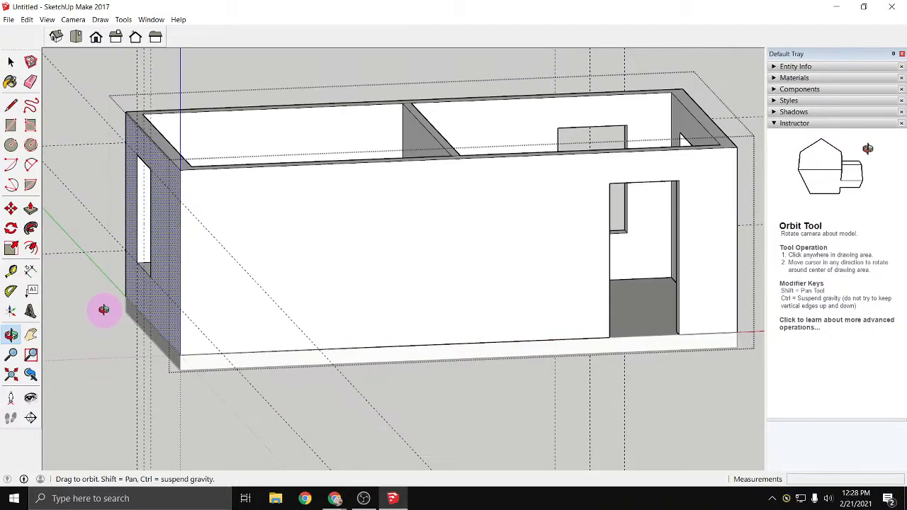
left_click(11, 270)
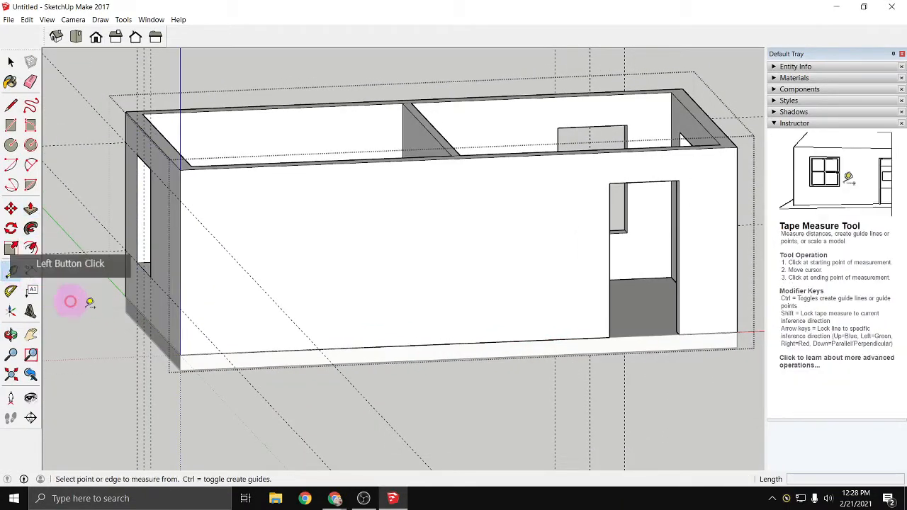
left_click(200, 354)
left_click(182, 309)
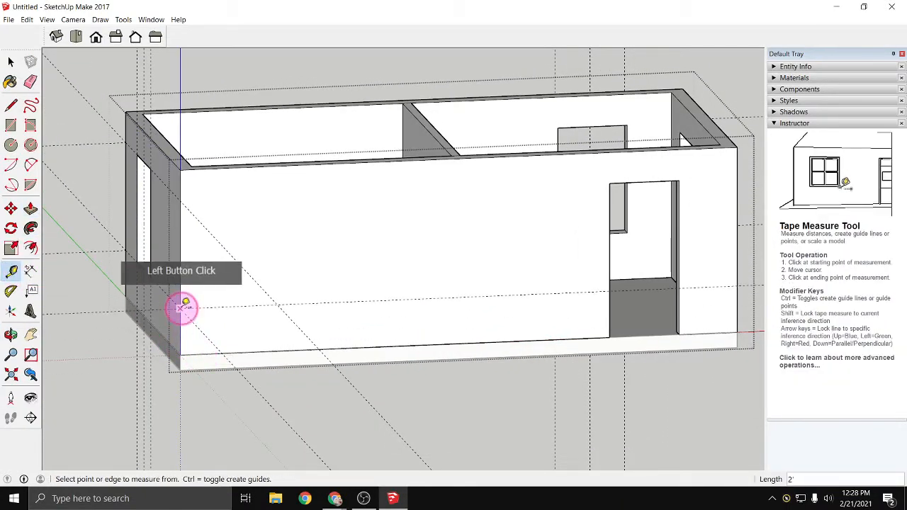
left_click(245, 351)
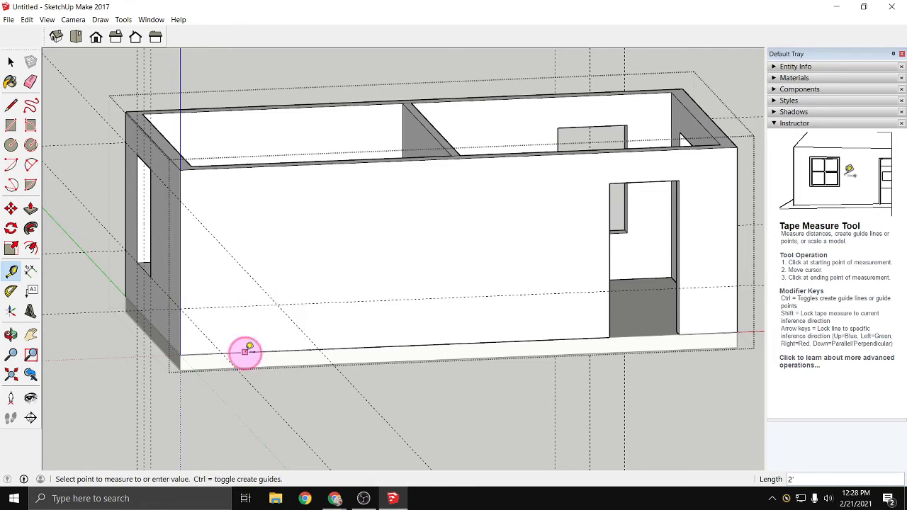
left_click(182, 199)
- Place a vertical guide 6' from the long wall's corner farthest from the door, then add guides 3" on either side of it
left_click(180, 275)
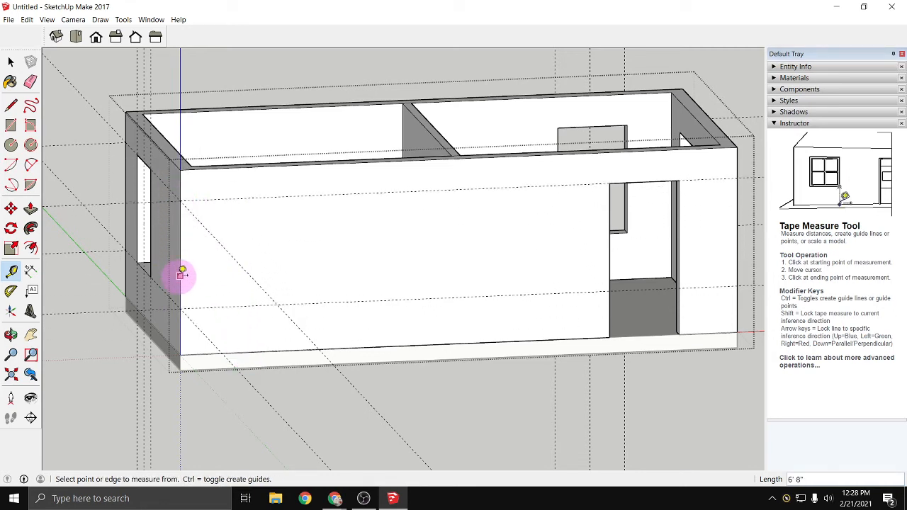
left_click(272, 275)
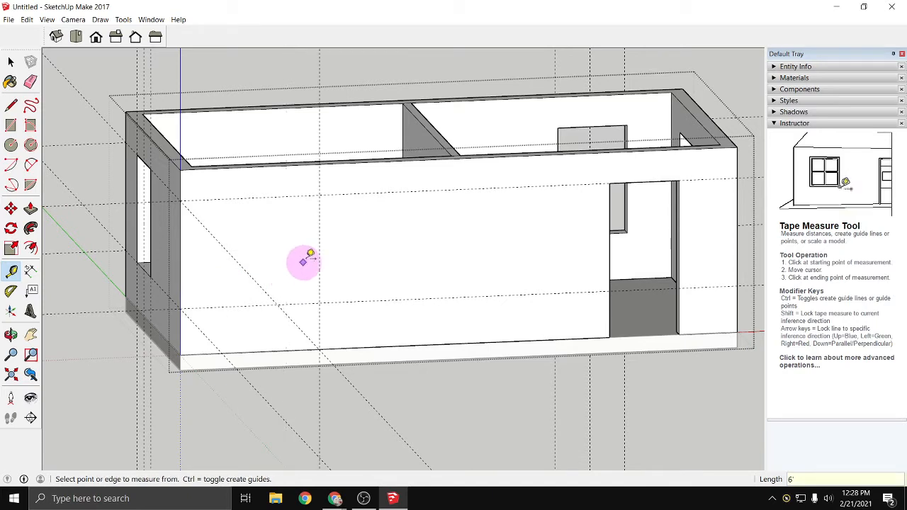
left_click(321, 234)
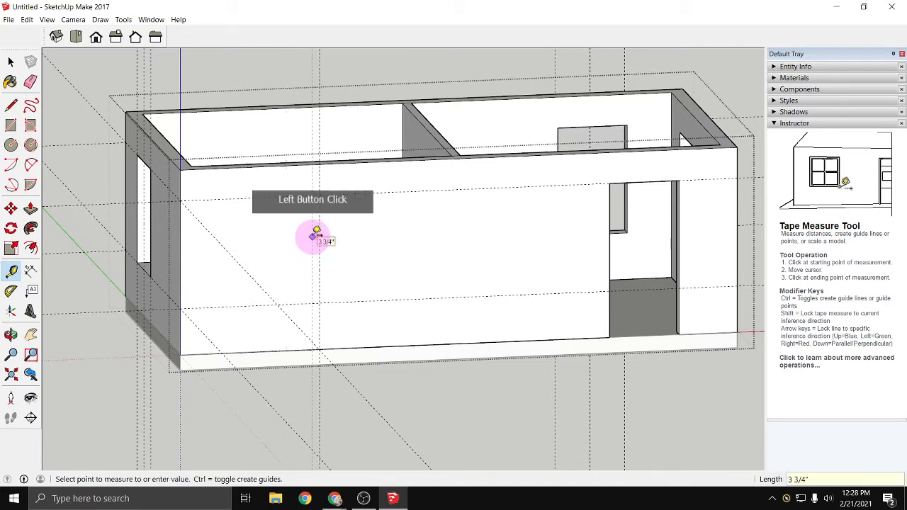
type("3")
key("Return")
scroll(317, 231, "up", 3)
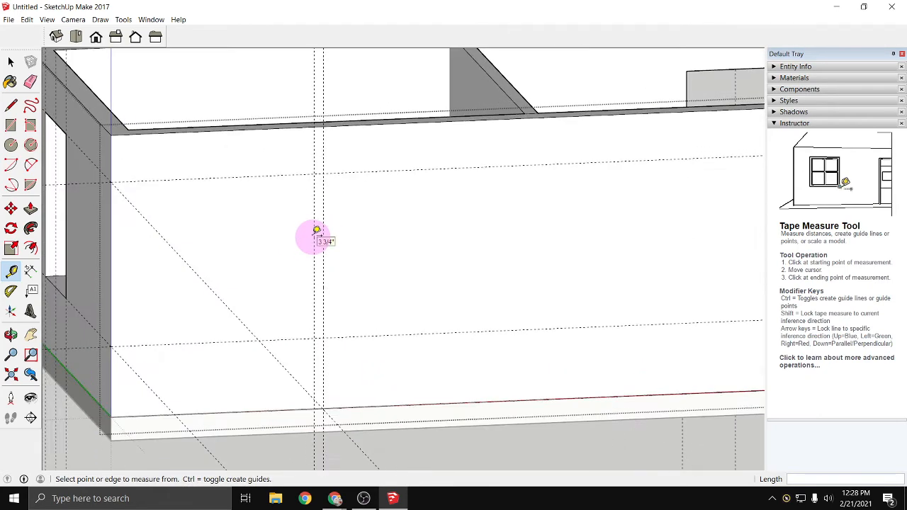
left_click(323, 226)
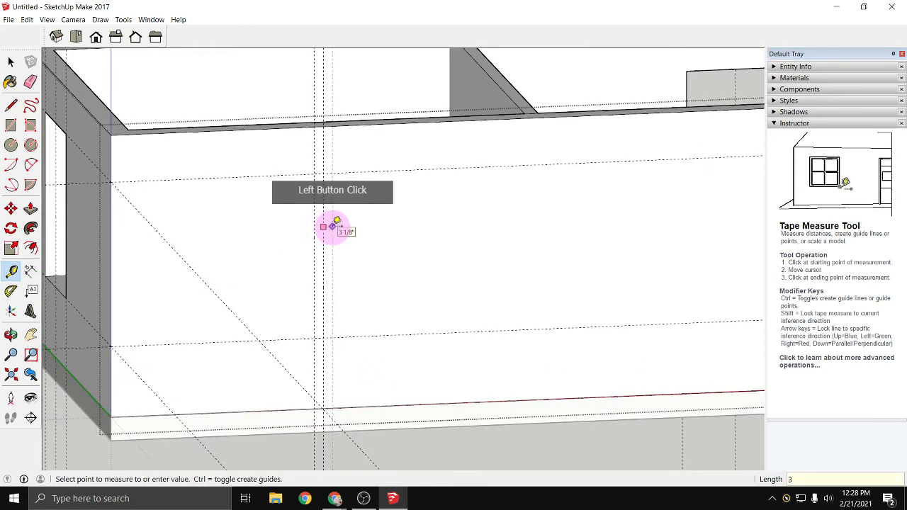
key("Escape")
- Add vertical guides 3' outward from each of the two 3" offset guides on the long wall
left_click(333, 226)
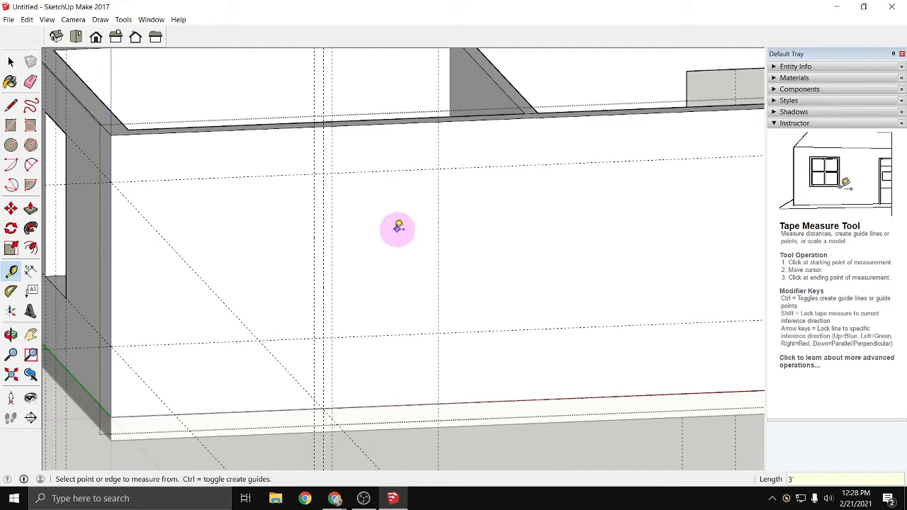
left_click(317, 234)
left_click(245, 235)
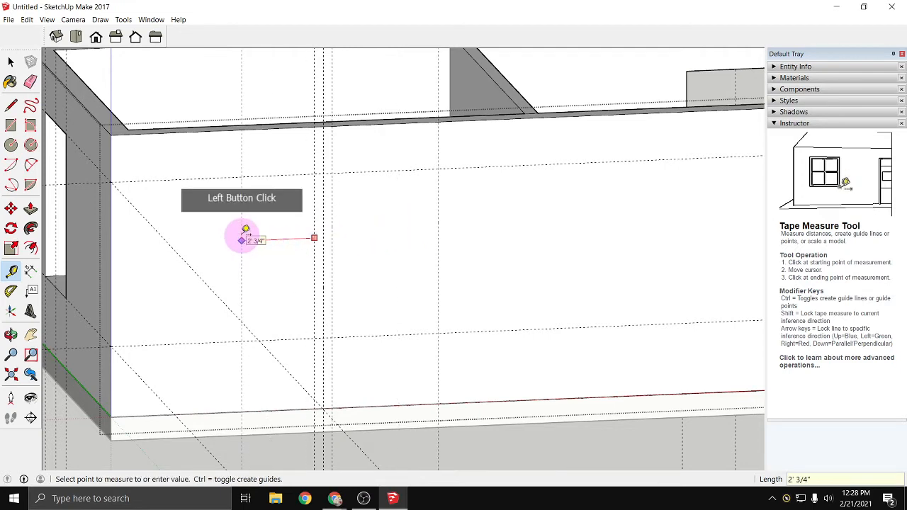
- Draw two 4' 8" by 3' window rectangles between the guide intersections on the long wall, one on each side of the central guides
left_click(11, 126)
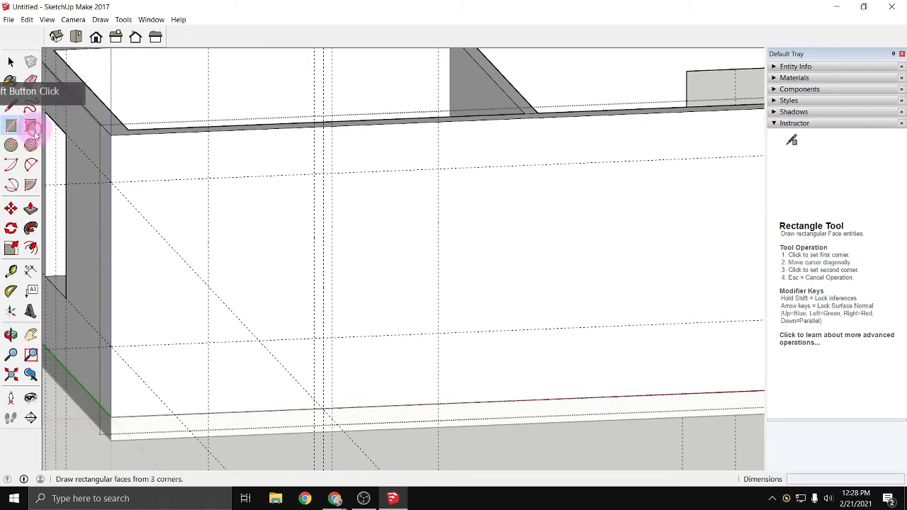
left_click(208, 177)
left_click(314, 336)
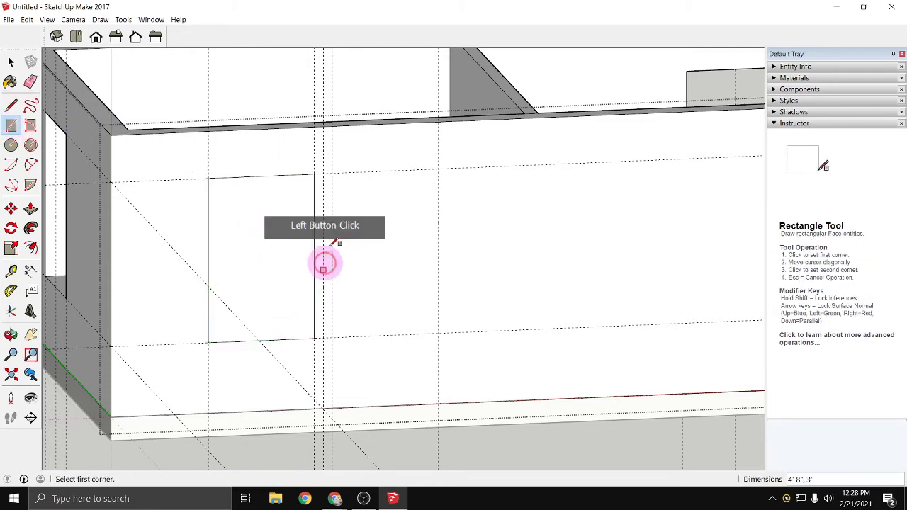
left_click(332, 171)
left_click(438, 334)
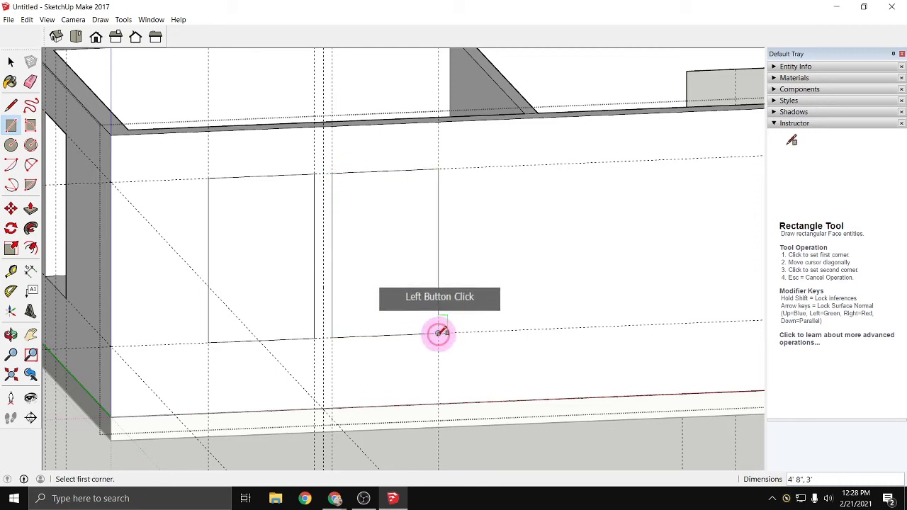
- Push both window rectangles 7 1/4" through the long wall to cut the twin openings
left_click(31, 209)
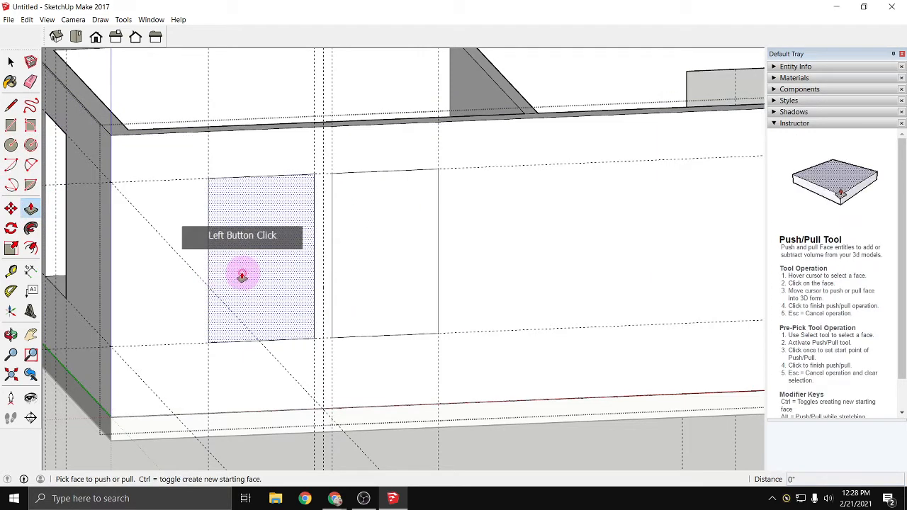
left_click(243, 272)
left_click(238, 261)
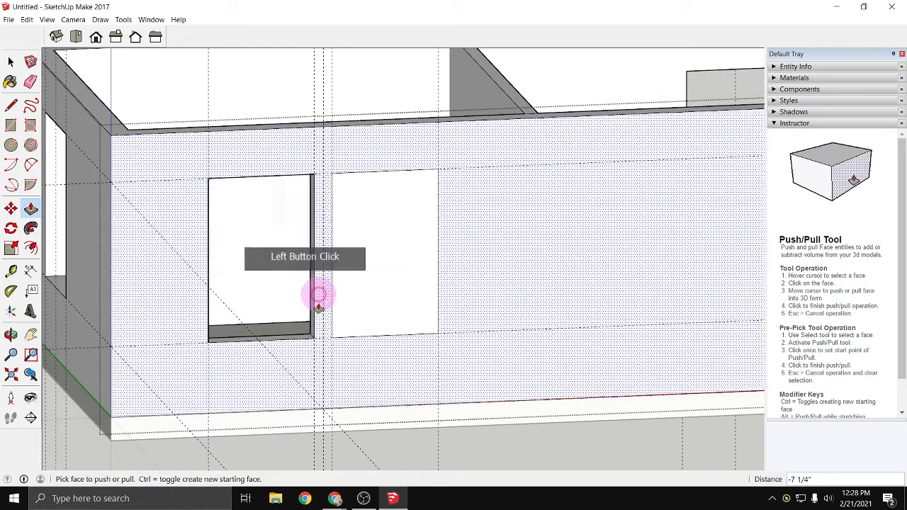
left_click(360, 321)
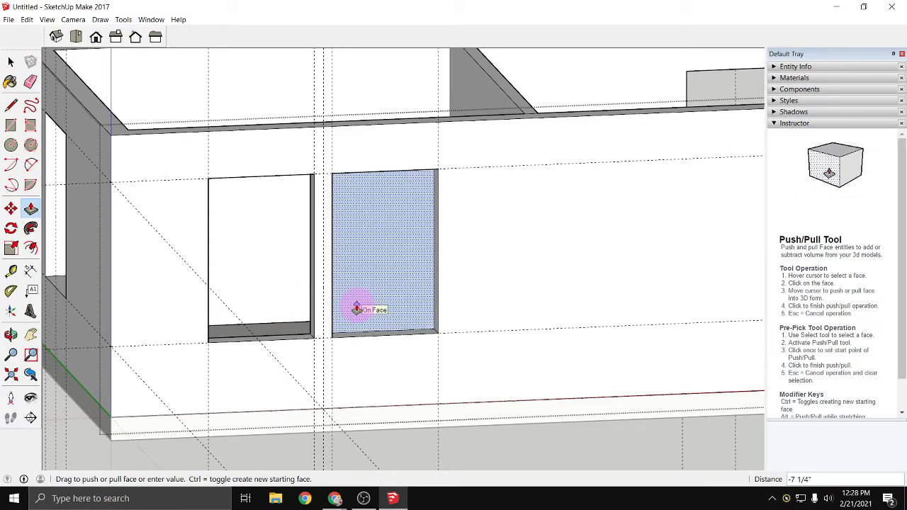
left_click(356, 309)
- Place a guide across the partition's top, 4' in from the outer top edge of the long wall opposite the twin windows
scroll(358, 333, "down", 5)
middle_click_drag(435, 348, 285, 403)
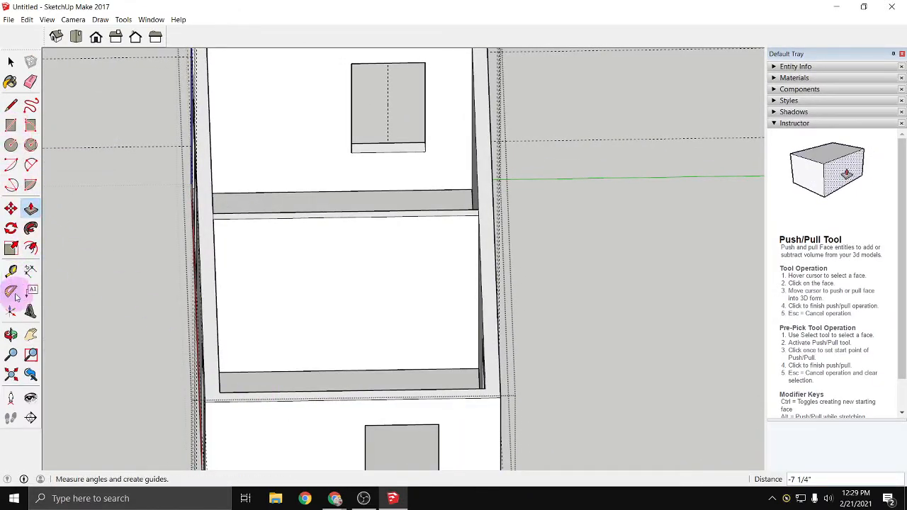
left_click(10, 270)
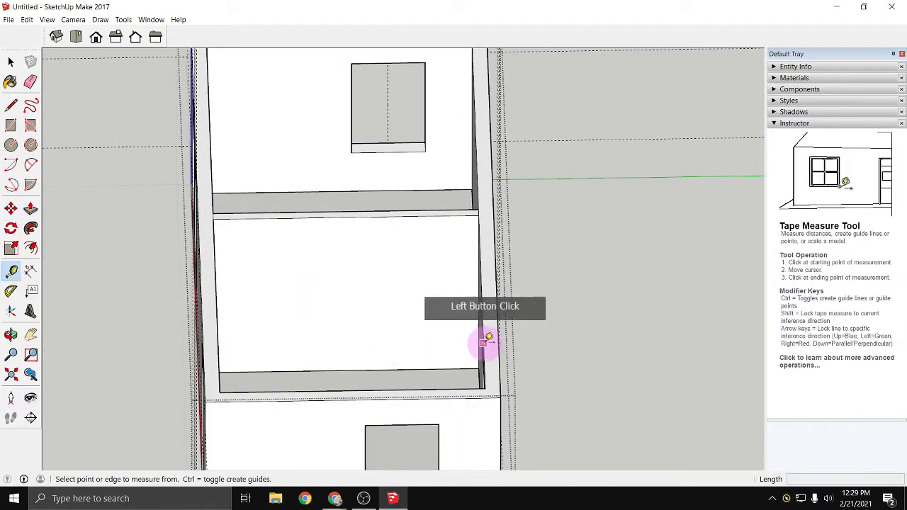
middle_click_drag(436, 363, 541, 192)
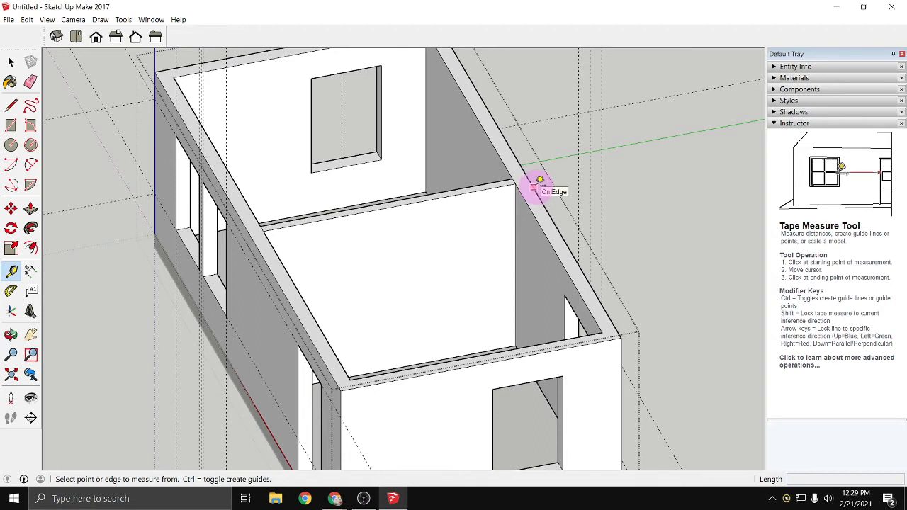
left_click(534, 187)
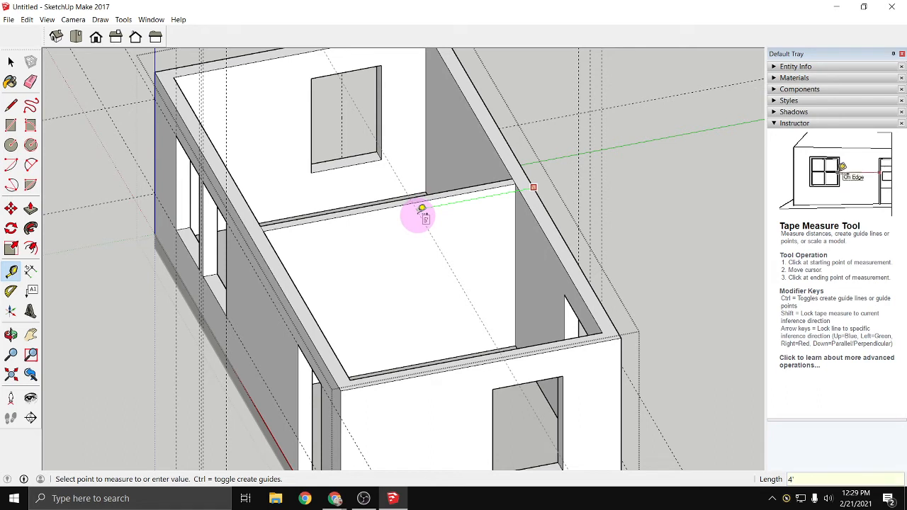
type("4'")
key("Return")
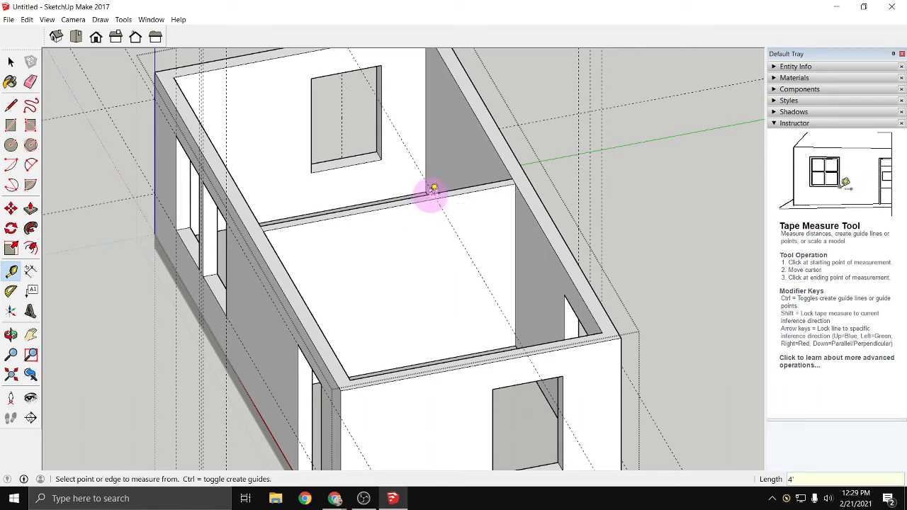
- Place a vertical guide on the partition face, offset from its corner edge to meet the 4' guide's crossing
left_click(439, 197)
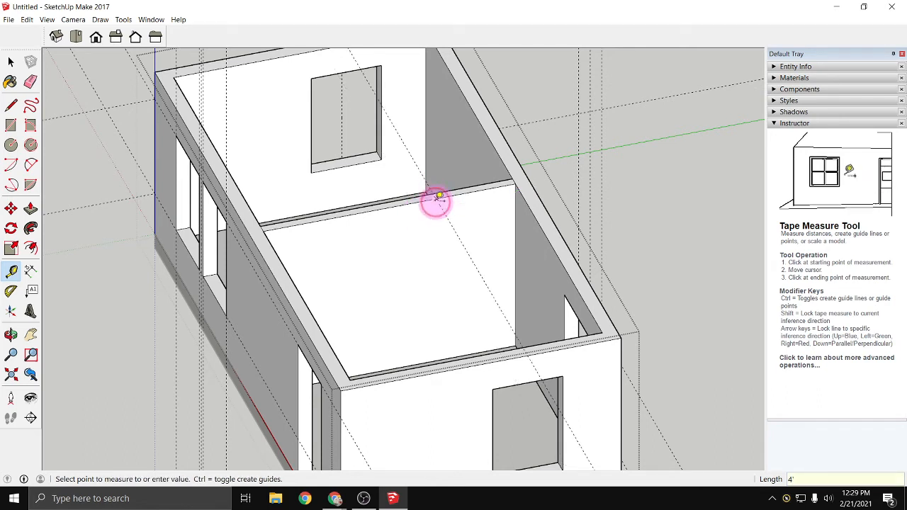
left_click(436, 250)
scroll(434, 191, "up", 2)
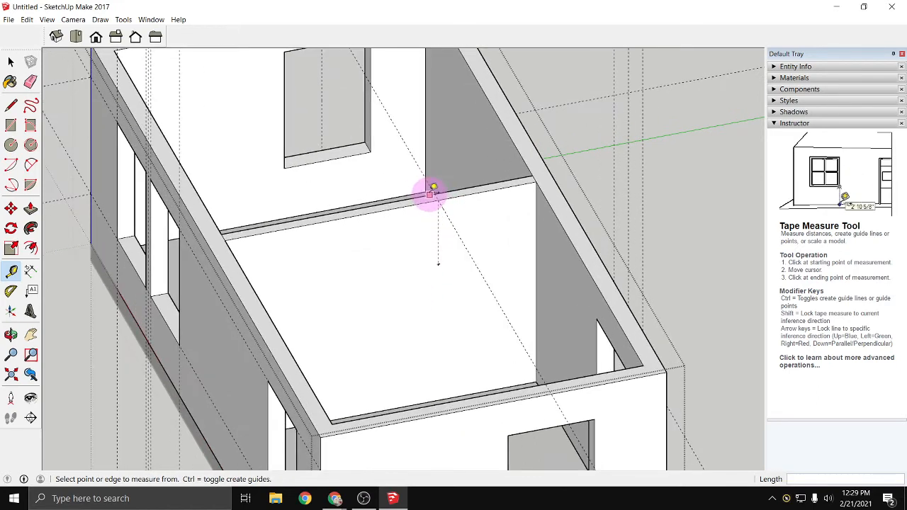
left_click(536, 245)
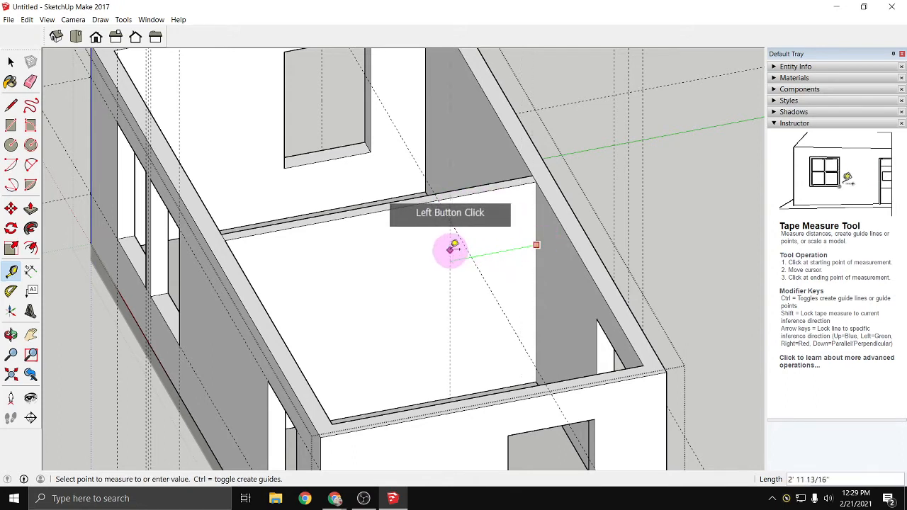
left_click(537, 233)
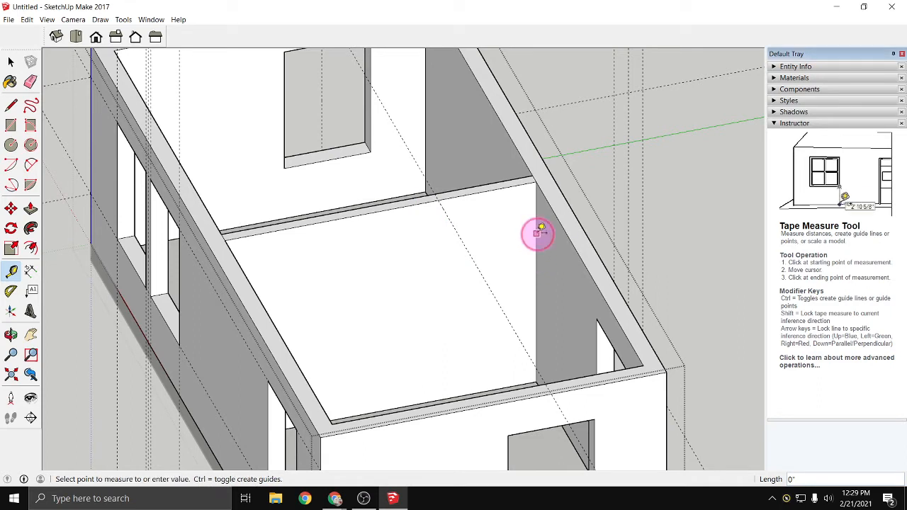
left_click(437, 276)
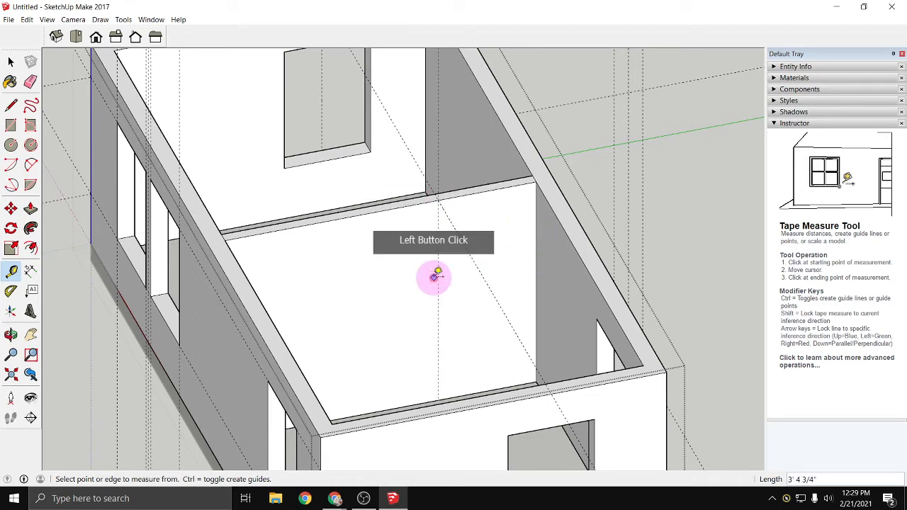
- Add vertical guides 1' 6" on either side of the partition's vertical guide and a horizontal guide 6' 8" above its base
left_click(438, 278)
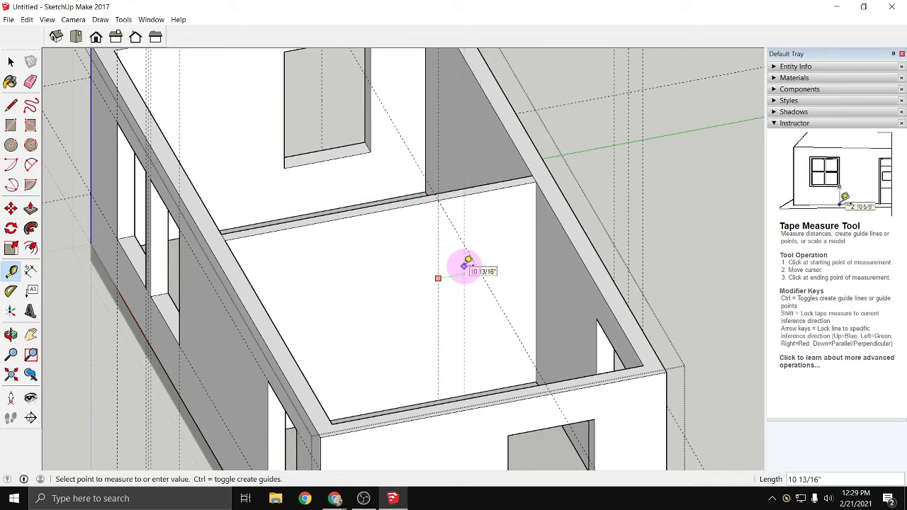
scroll(463, 272, "up", 2)
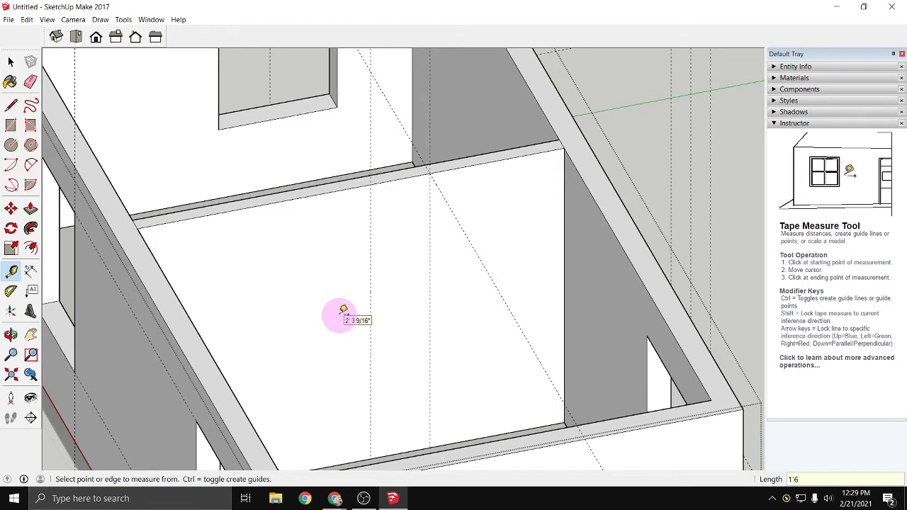
left_click(430, 325)
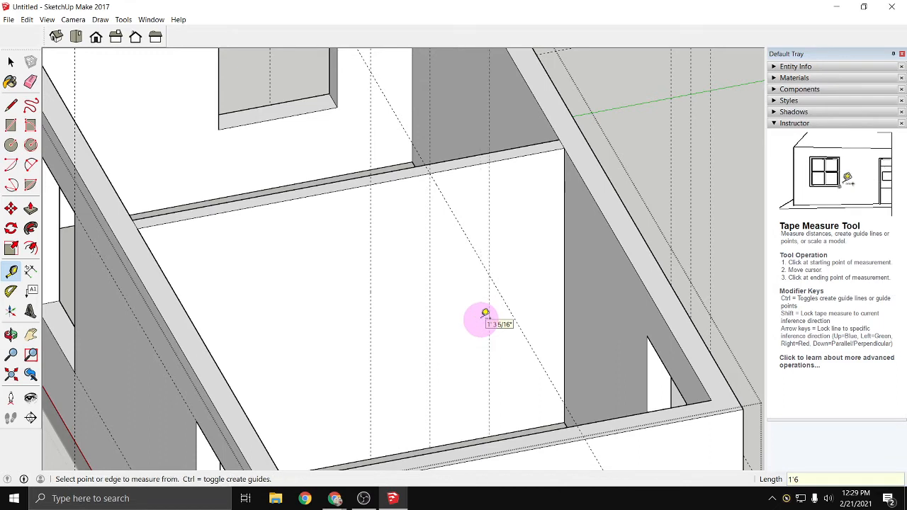
left_click(409, 451)
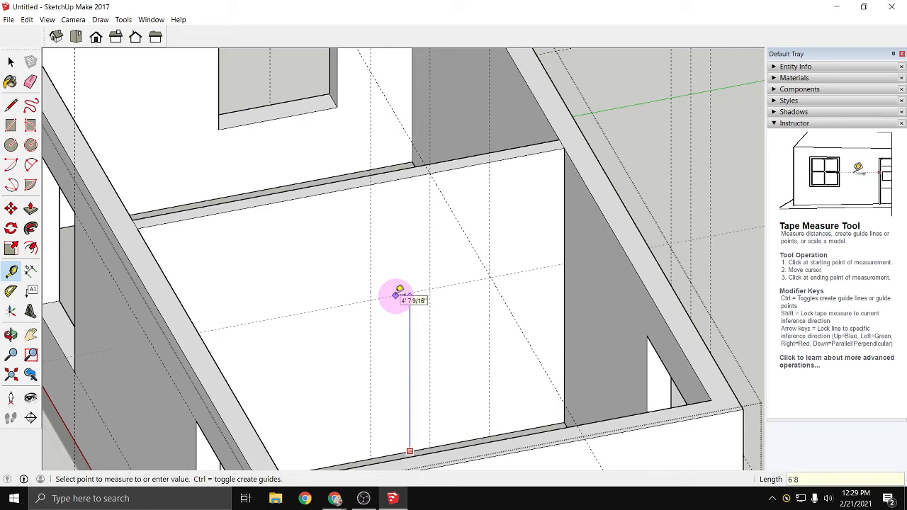
- Draw a 3' by 6' 8" door rectangle on the partition face between the guide intersections and the partition's base
scroll(399, 290, "down", 2)
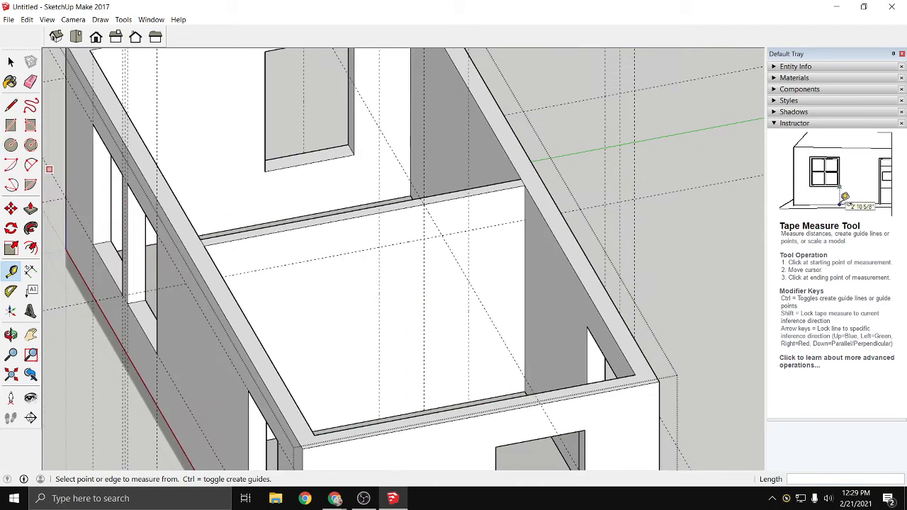
left_click(10, 126)
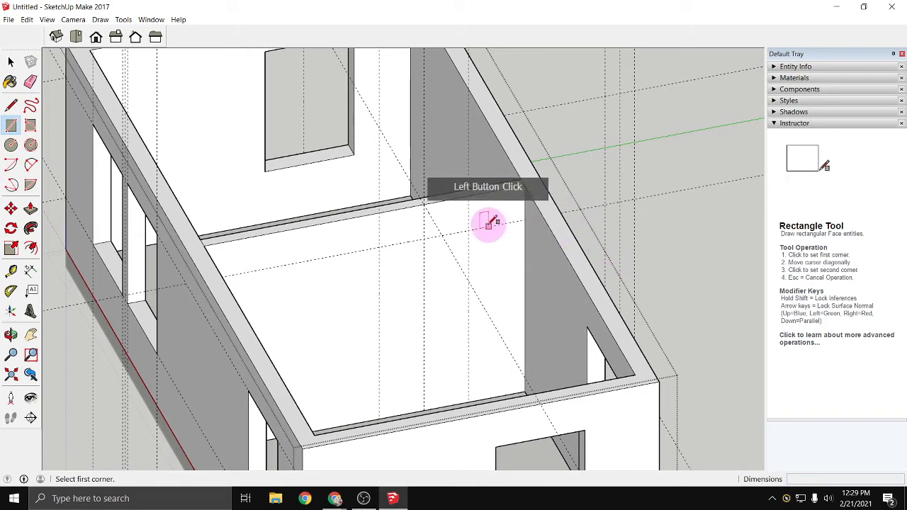
left_click(466, 238)
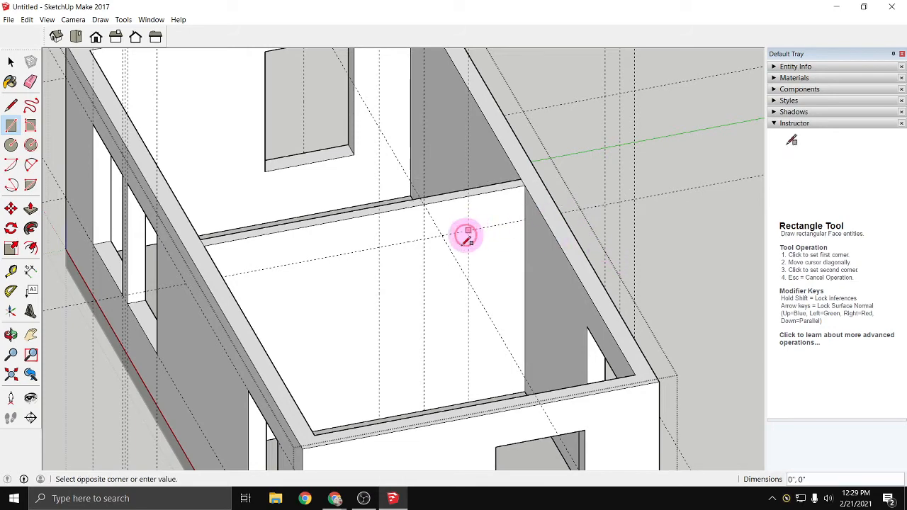
left_click(380, 409)
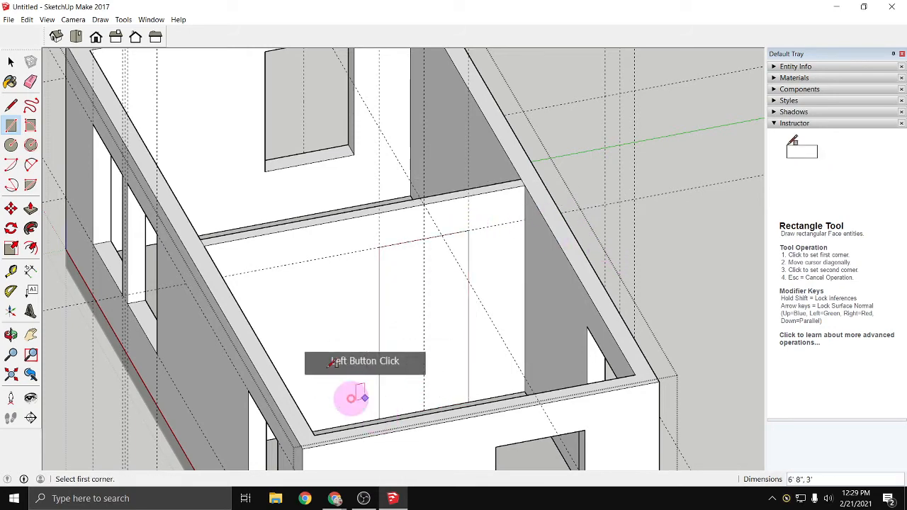
- Push the door rectangle 4 1/2" through the partition to cut the doorway
left_click(31, 208)
left_click(411, 323)
left_click(402, 308)
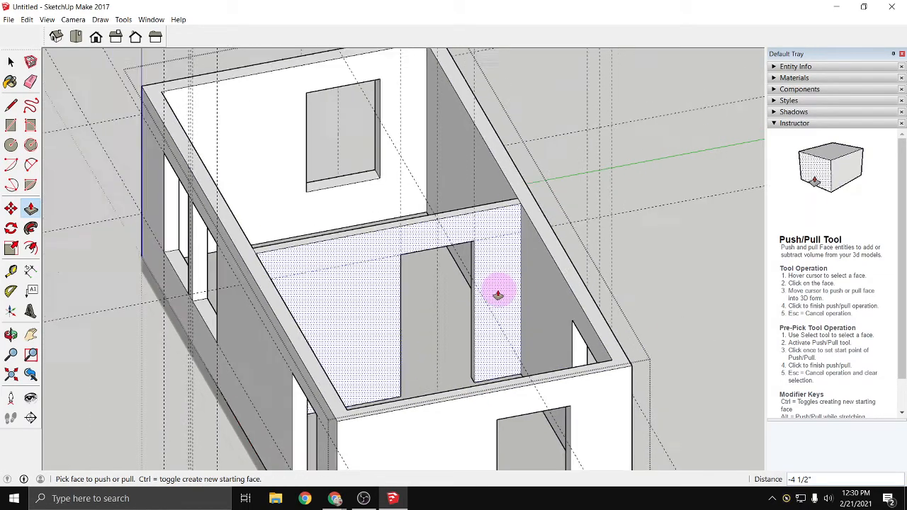
- Delete all guides from the model
scroll(502, 294, "down", 8)
mouse_move(361, 367)
middle_mouse_down()
mouse_move(425, 319)
mouse_move(577, 233)
mouse_move(489, 291)
middle_mouse_up()
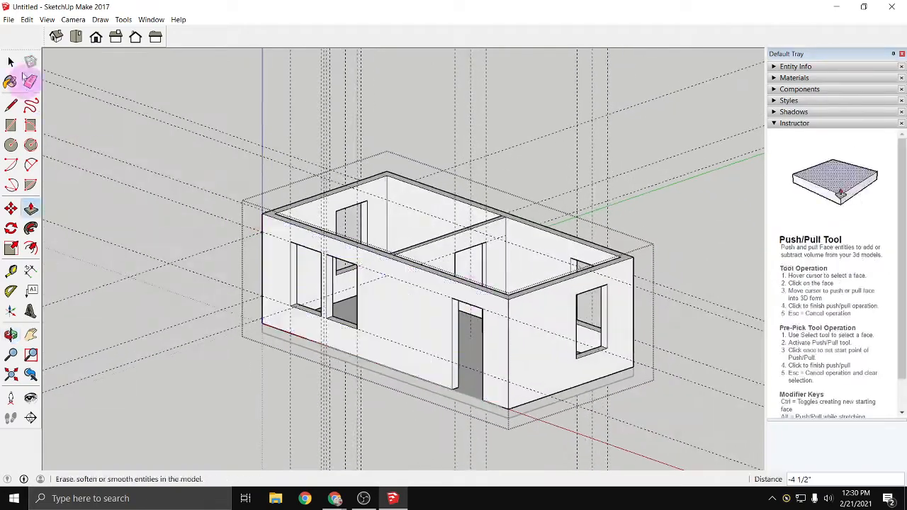
left_click(27, 20)
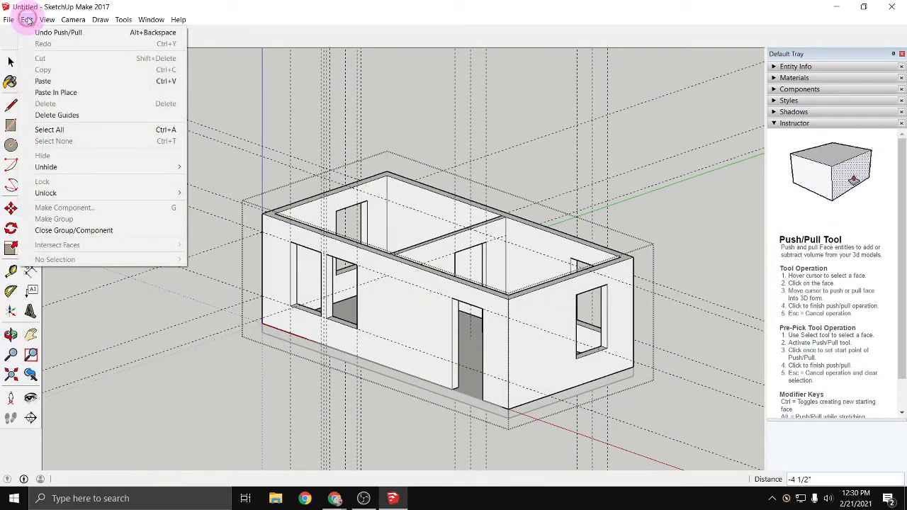
left_click(63, 117)
scroll(311, 333, "up", 5)
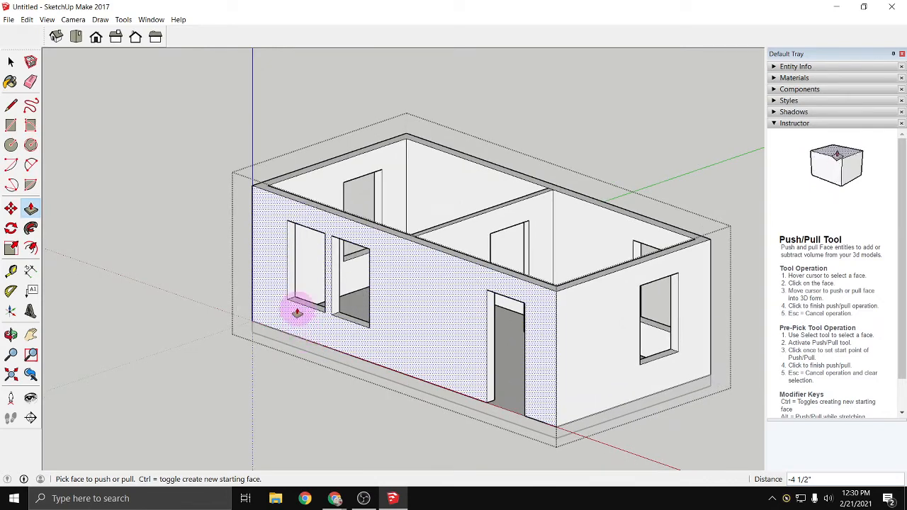
scroll(338, 332, "down", 4)
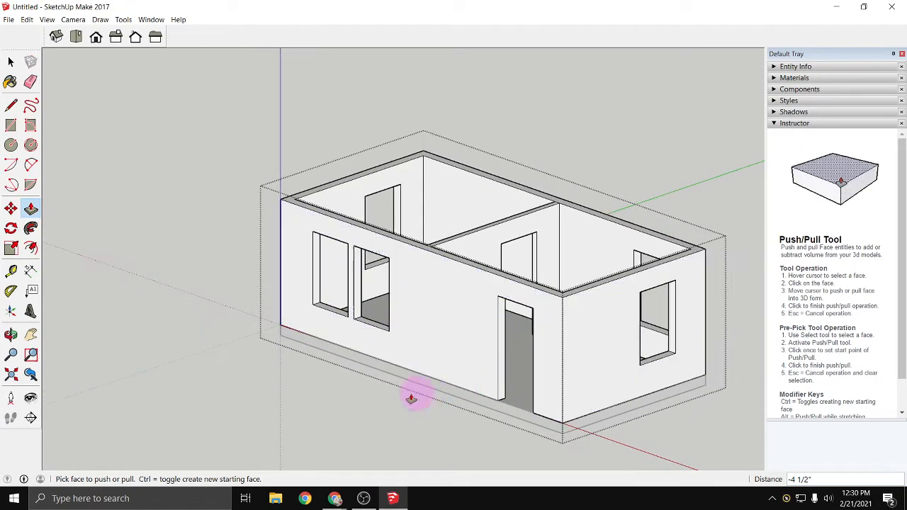
scroll(575, 301, "up", 3)
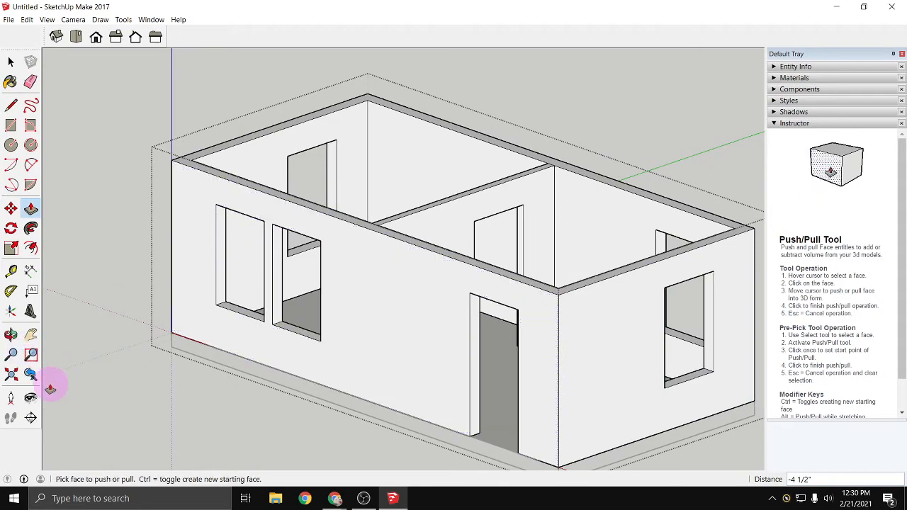
mouse_move(118, 370)
middle_mouse_down()
mouse_move(262, 387)
mouse_move(123, 379)
middle_mouse_up()
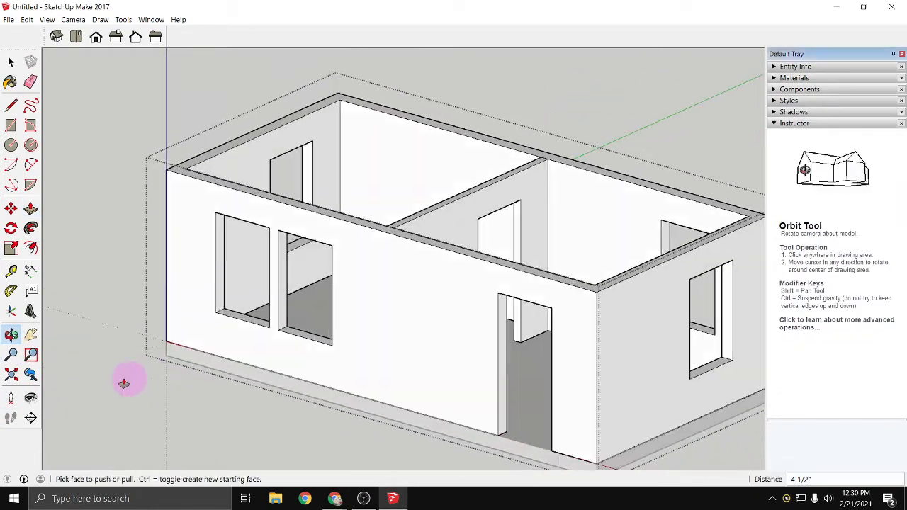
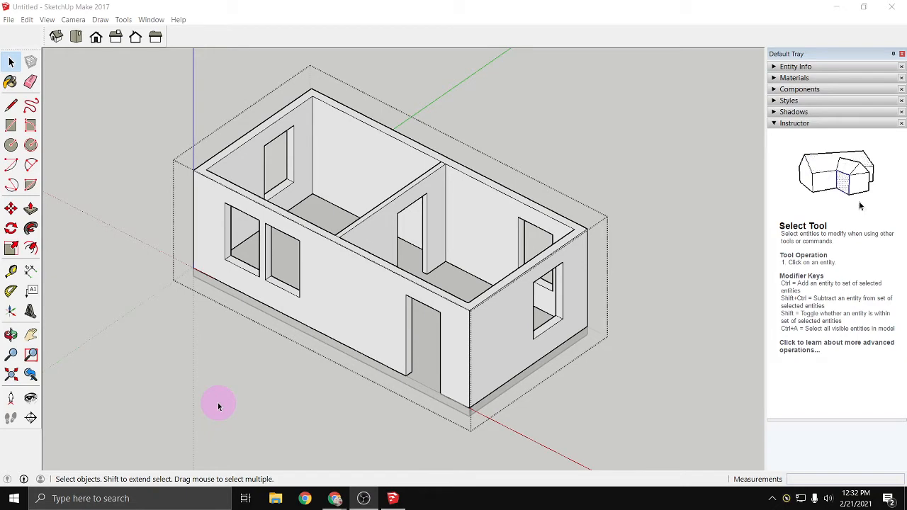
- Draw a triangular face above the front wall with a 6' vertical line at the door-end corner and a sloped edge to the far corner
middle_click_drag(307, 342, 293, 265)
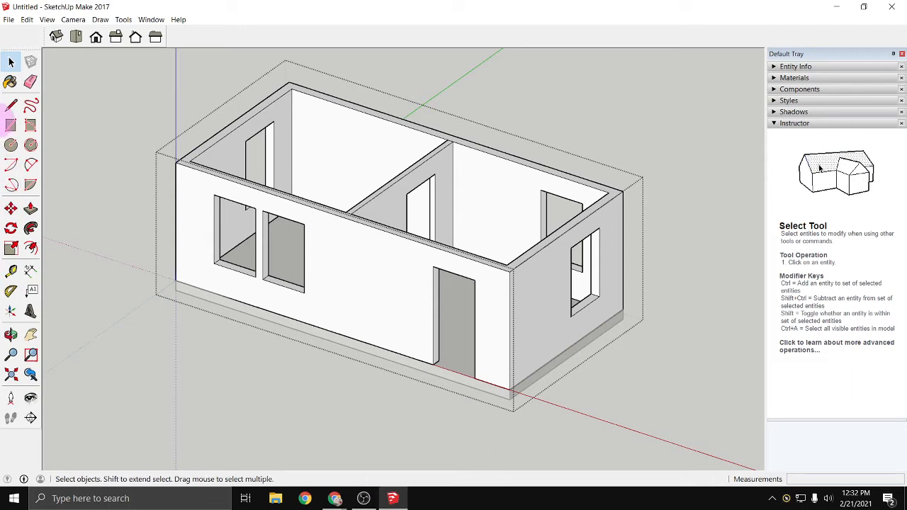
left_click(10, 106)
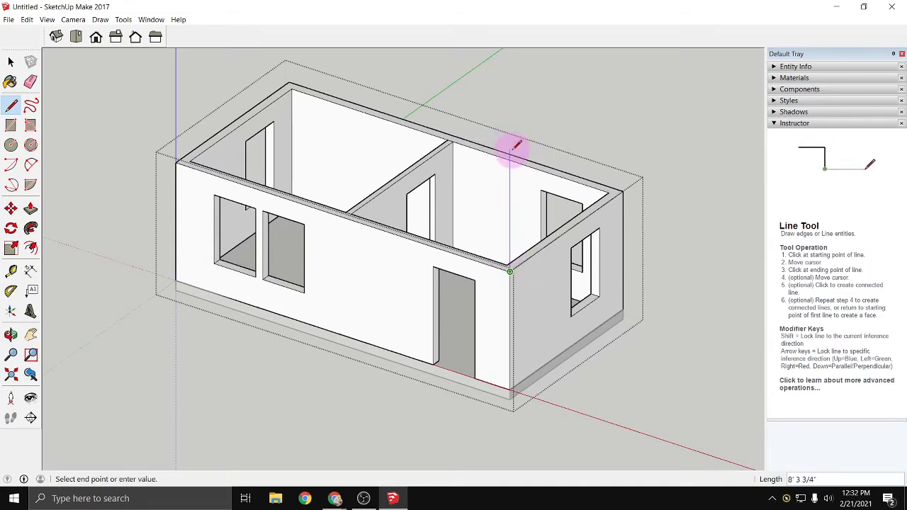
middle_click_drag(503, 196, 532, 163)
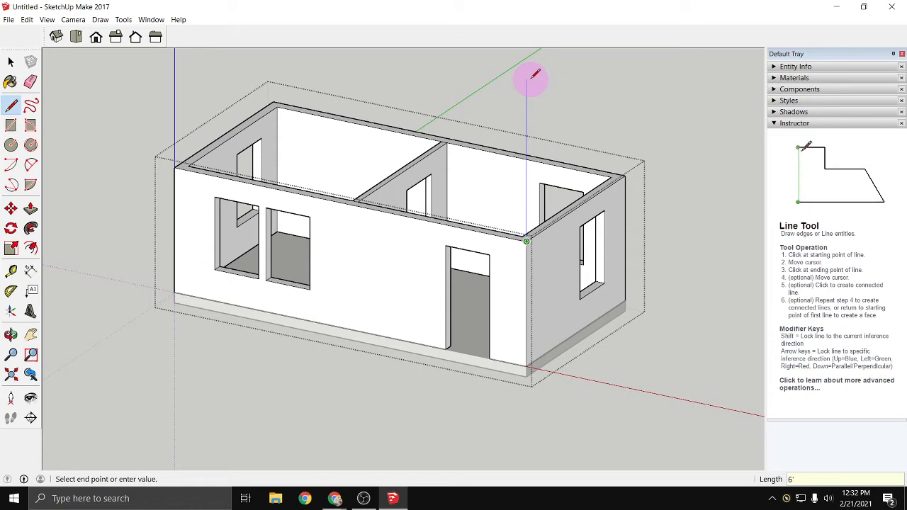
key("Return")
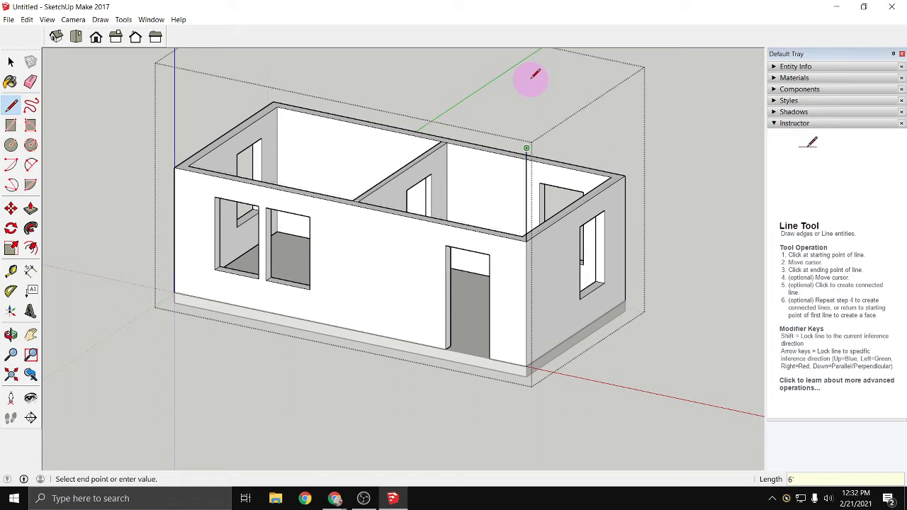
left_click(175, 167)
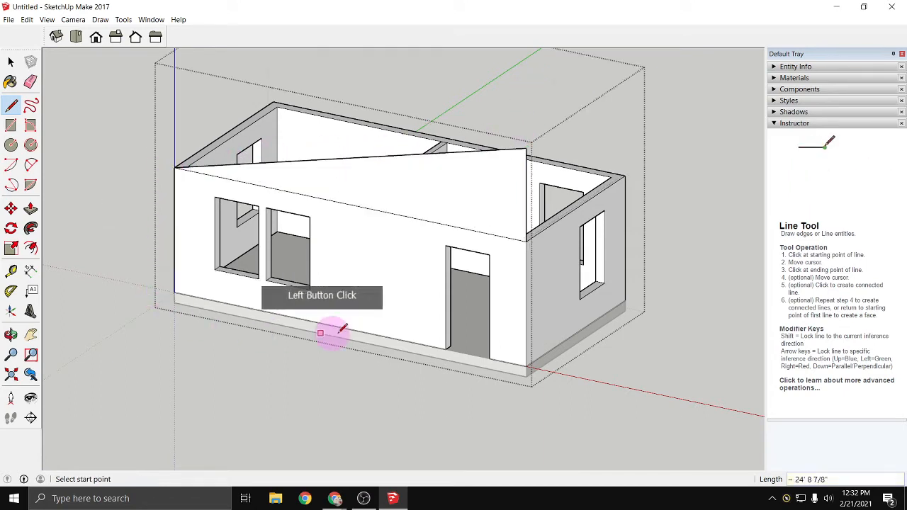
- Push the triangular face inward 7 1/4" so it matches the front wall's thickness
middle_click_drag(485, 348, 84, 343)
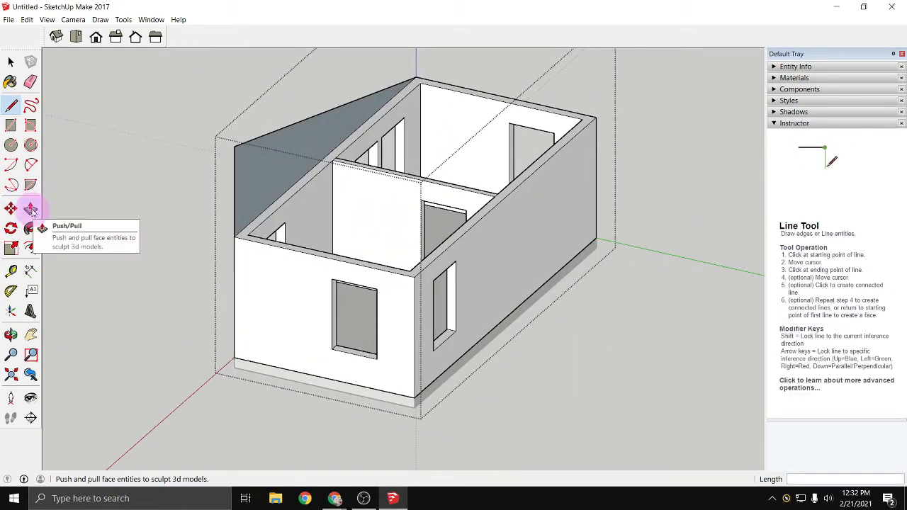
left_click(31, 209)
left_click(248, 193)
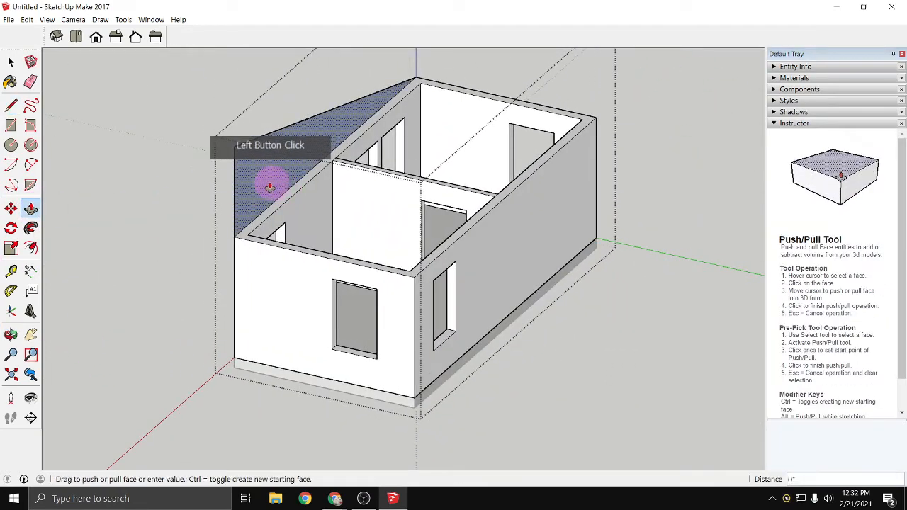
left_click(301, 212)
middle_click_drag(222, 298, 569, 299)
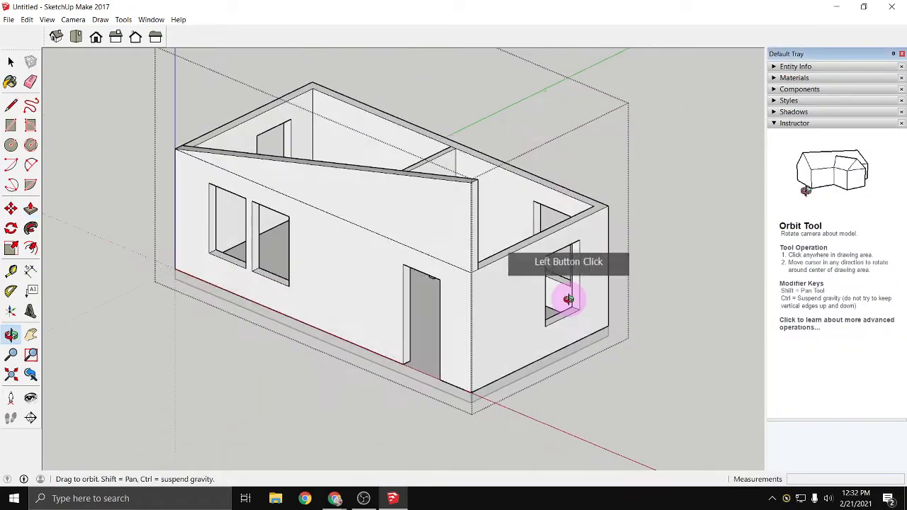
- Draw a matching triangle above the opposite long wall, with its vertical edge at the same end and as tall as the first
left_click_drag(569, 300, 386, 312)
key("p")
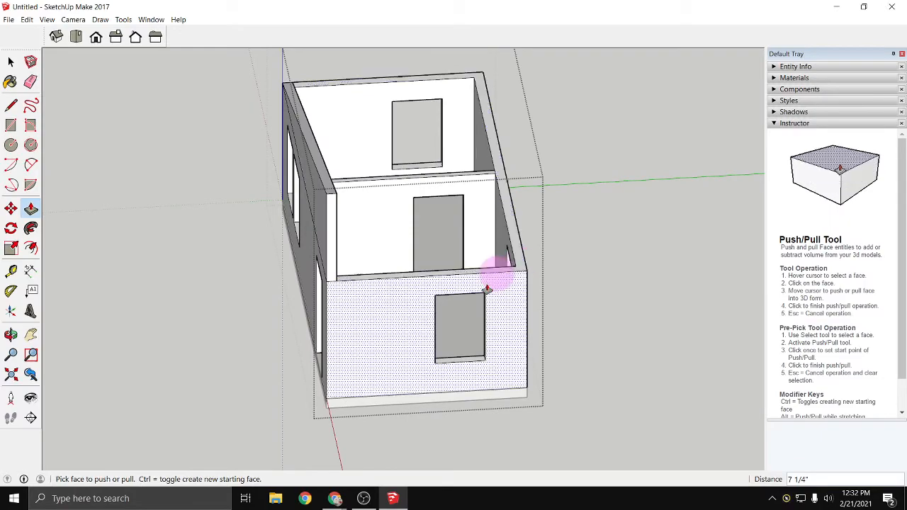
key("o")
left_click_drag(318, 314, 477, 307)
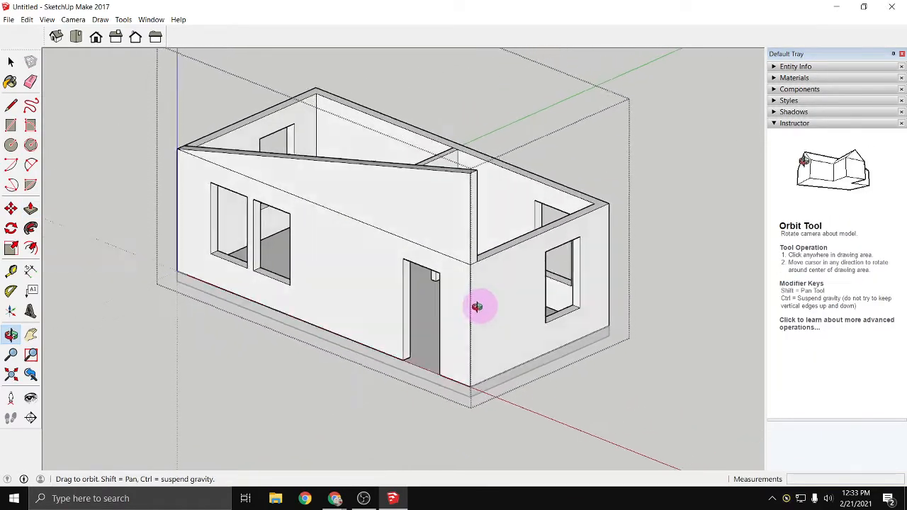
middle_click_drag(477, 306, 0, 301)
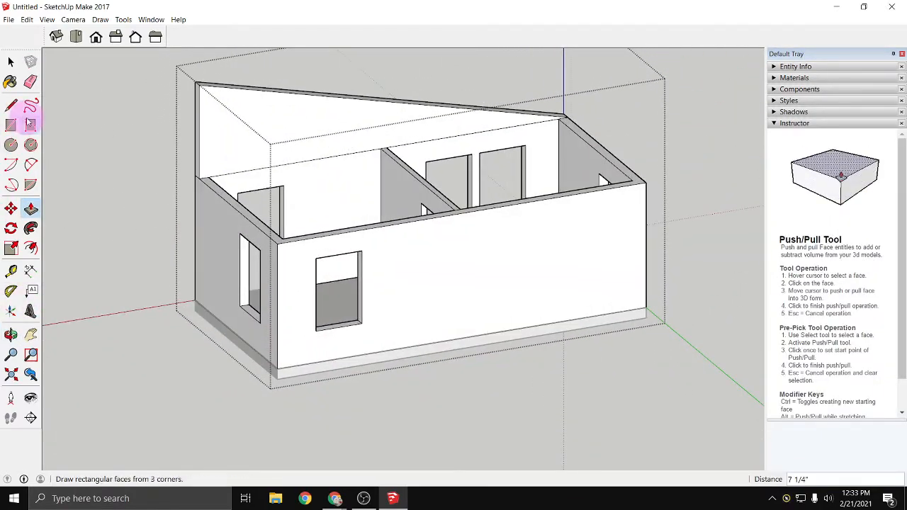
left_click(11, 106)
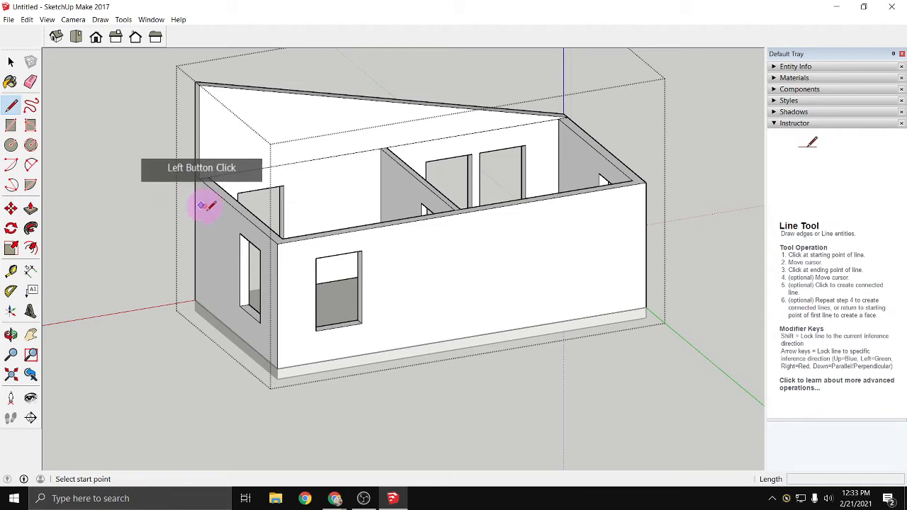
left_click(277, 241)
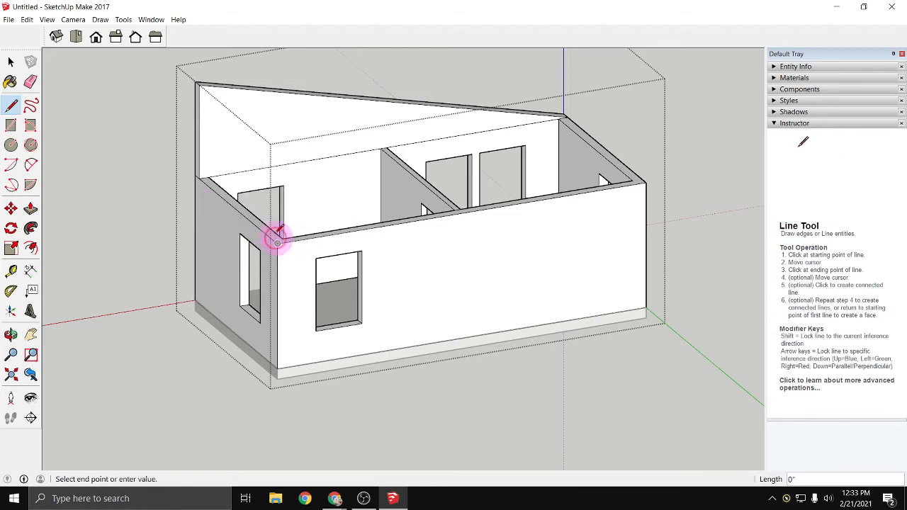
left_click(278, 150)
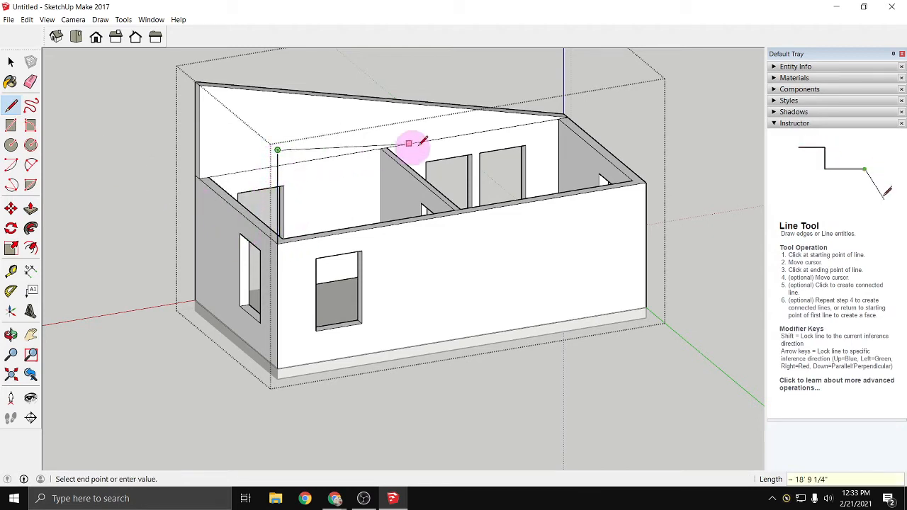
left_click(646, 182)
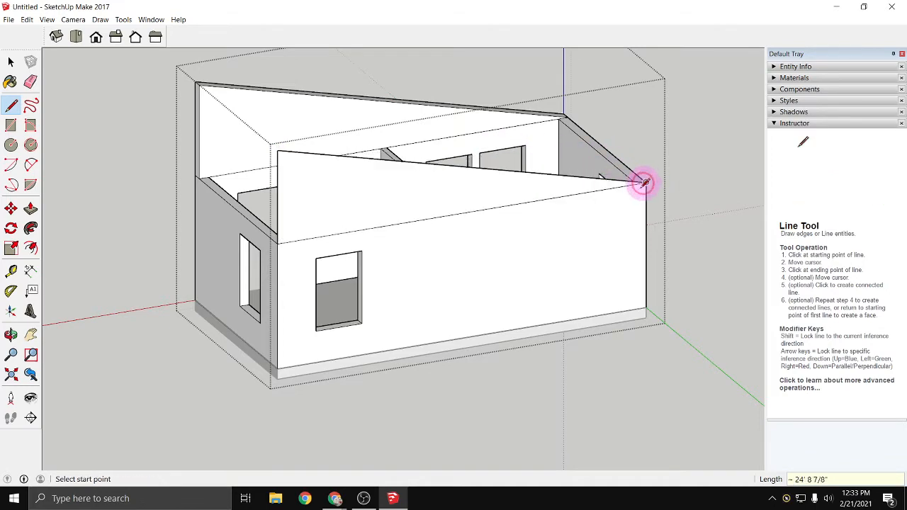
- Push the second triangle inward 7 1/4" so it is flush with the long wall's inner face
middle_click_drag(312, 387, 486, 411)
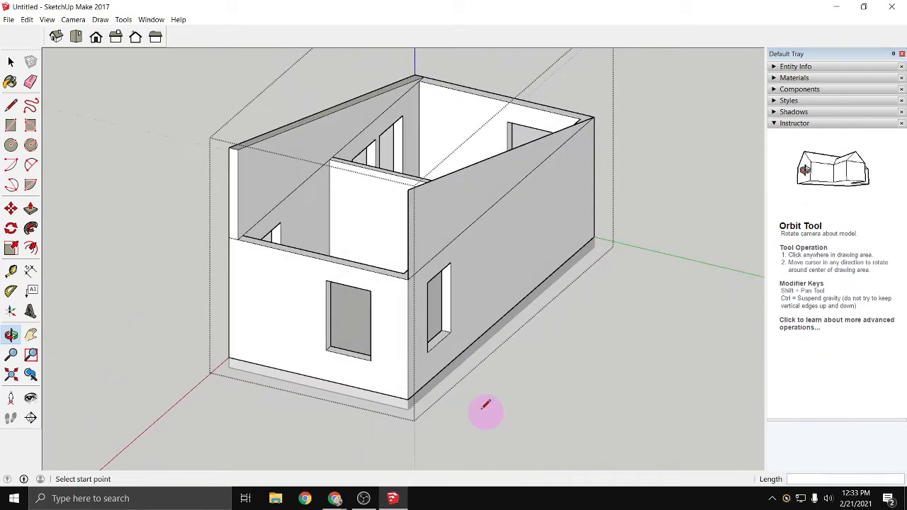
left_click(30, 209)
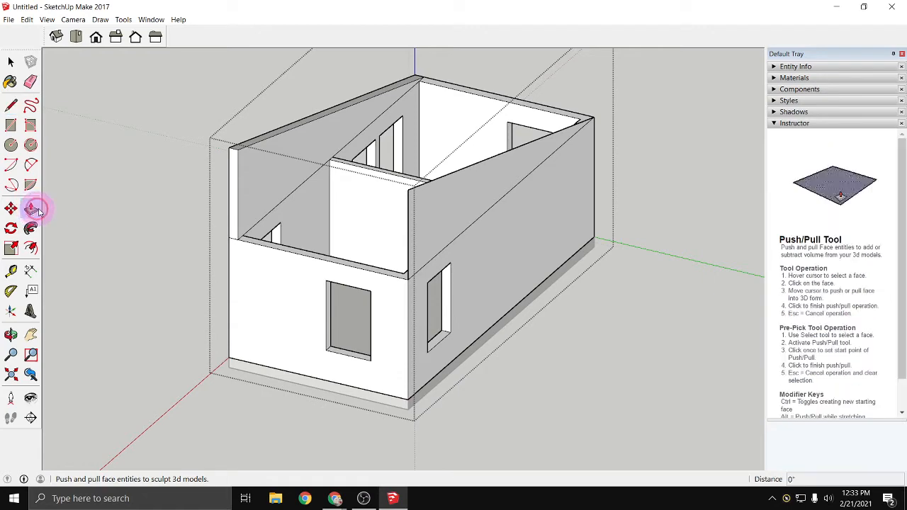
left_click(421, 249)
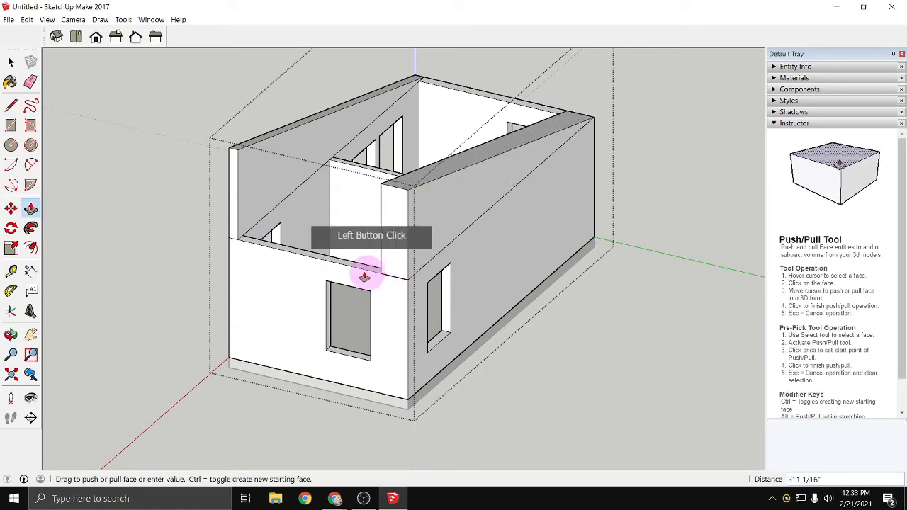
middle_click_drag(323, 308, 521, 313)
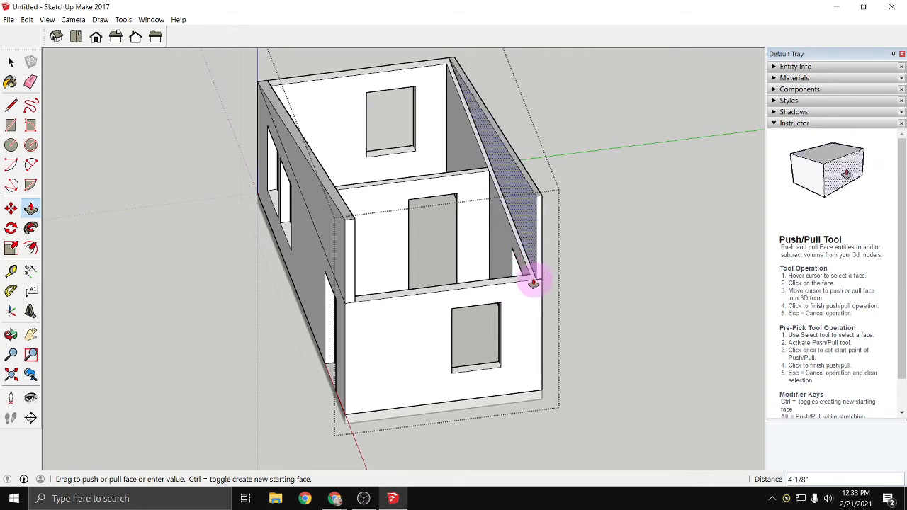
left_click(526, 270)
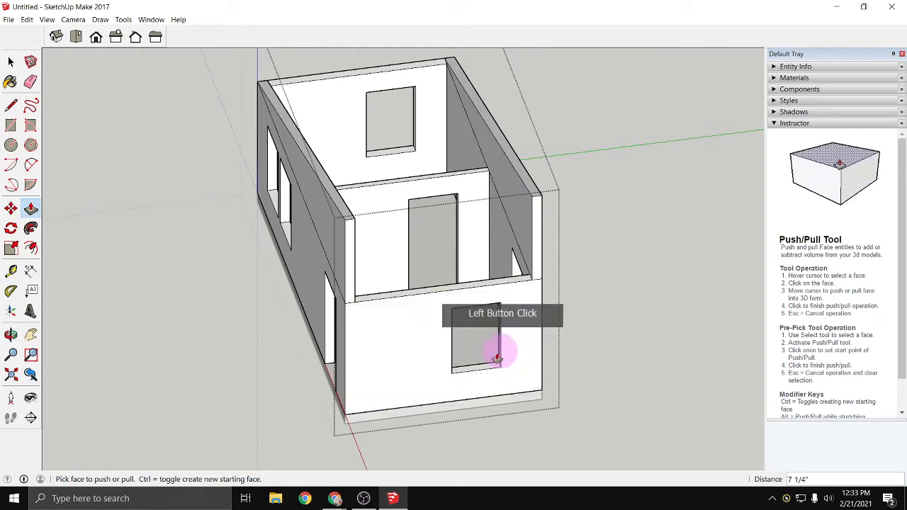
- Raise the short end wall's top 6' and trim the sliver above the slope by pushing its small face 10' 9 1/2" across the wall
left_click(405, 297)
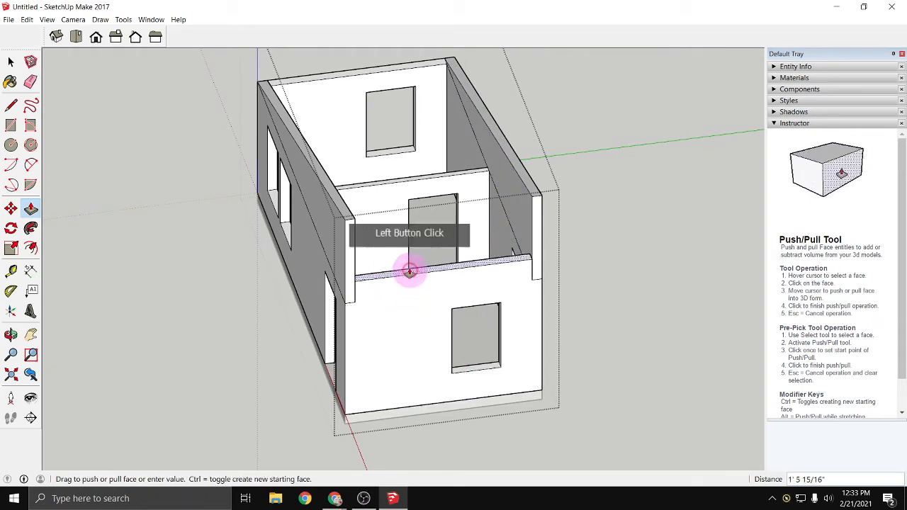
left_click(356, 225)
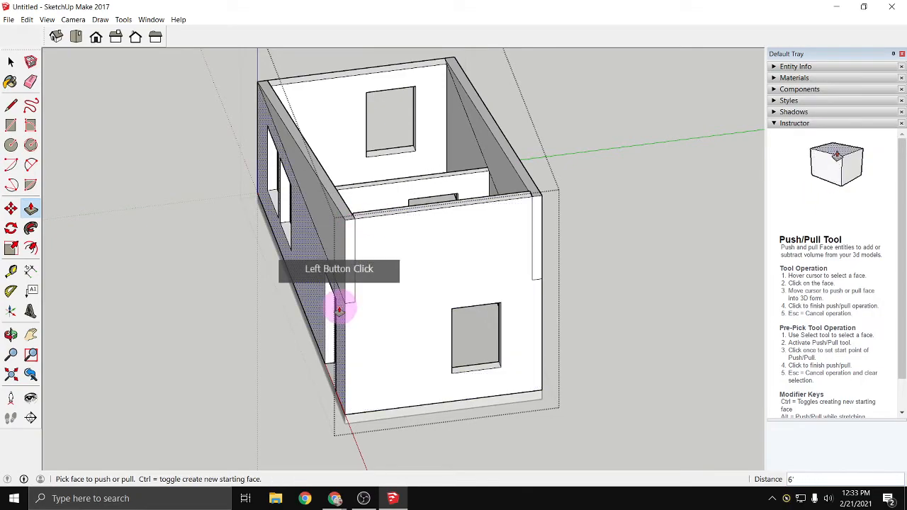
key("o")
left_click_drag(452, 318, 694, 222)
middle_click_drag(694, 223, 614, 254)
scroll(542, 148, "up", 3)
scroll(542, 148, "up", 4)
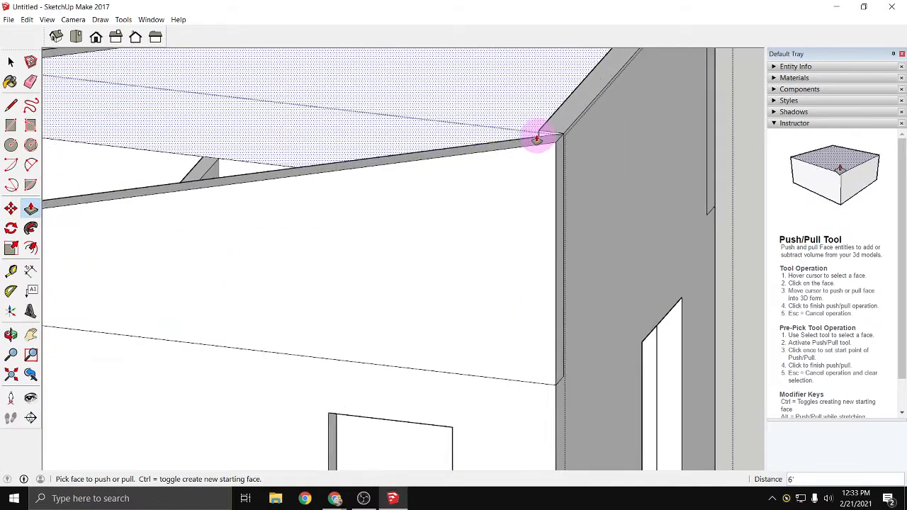
scroll(604, 82, "down", 2)
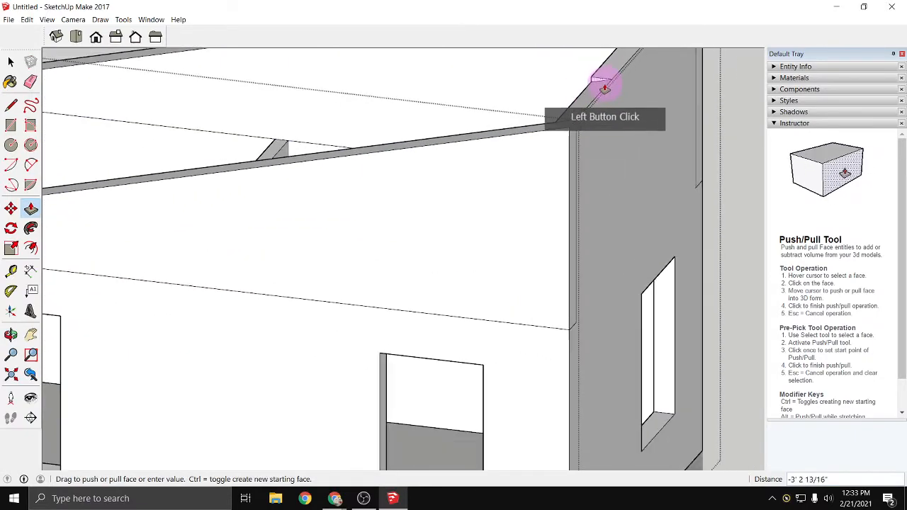
middle_click_drag(614, 140, 385, 269)
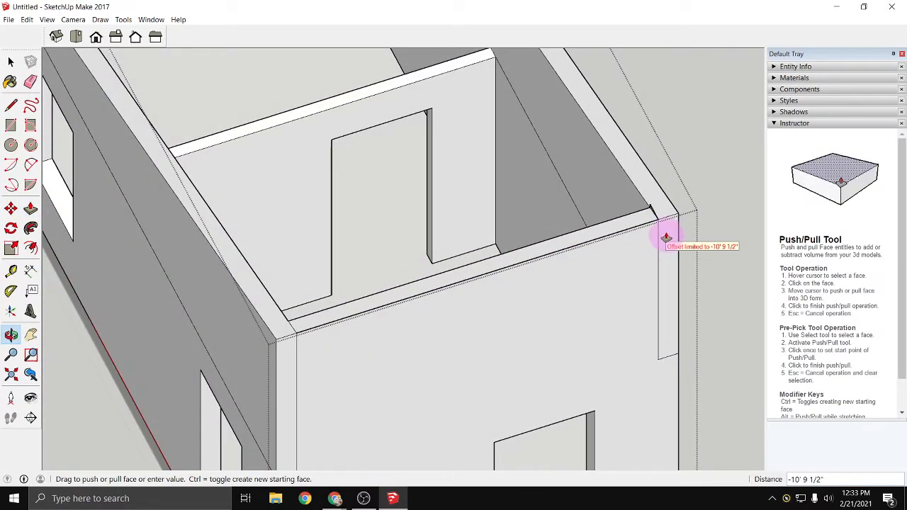
left_click(577, 314)
middle_click_drag(397, 342, 521, 238)
scroll(637, 266, "down", 5)
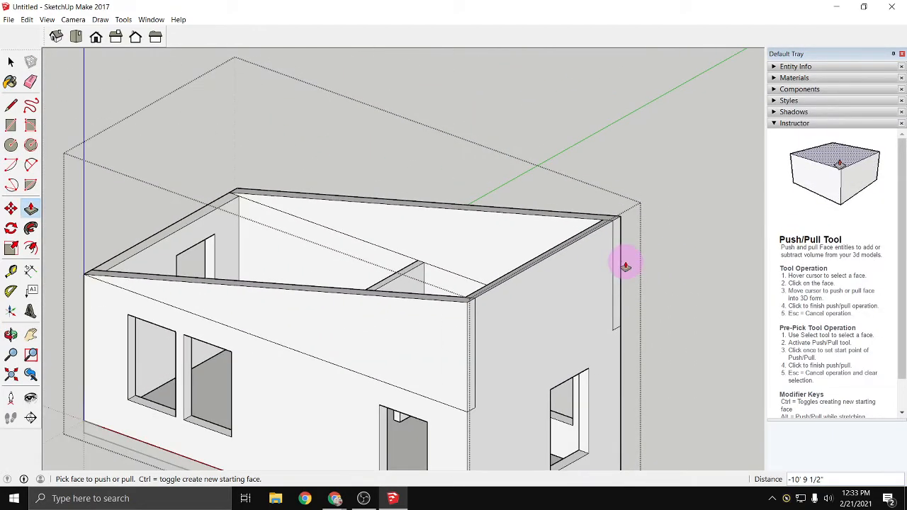
- Delete the seam edge between the original front wall and the sloped part above it
key("space")
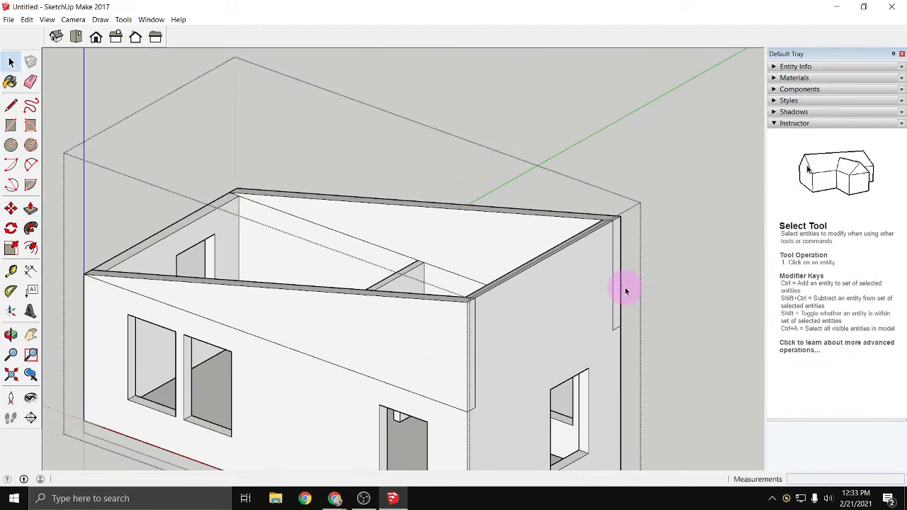
left_click(430, 401)
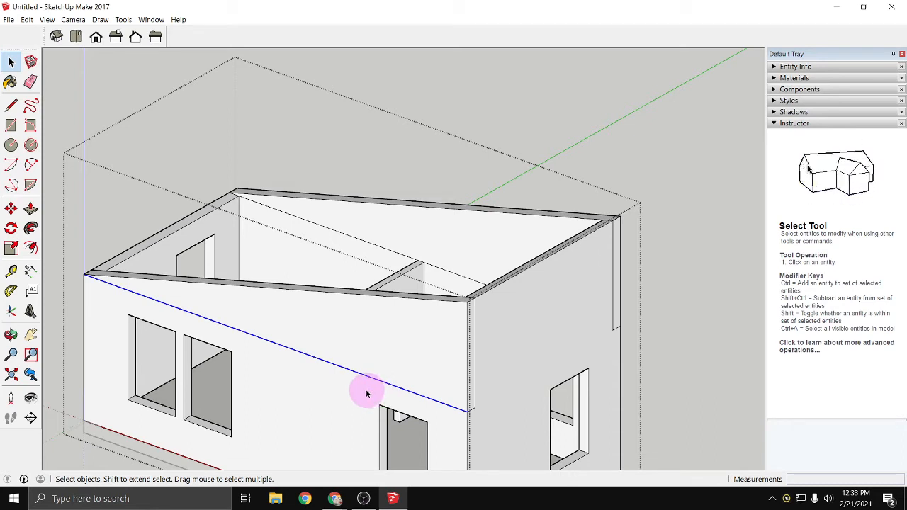
right_click(326, 362)
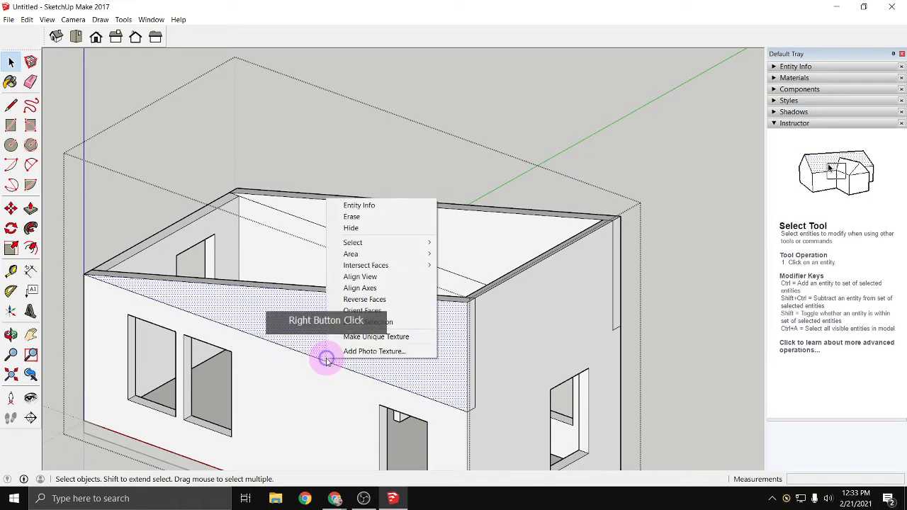
key("Escape")
left_click(318, 360)
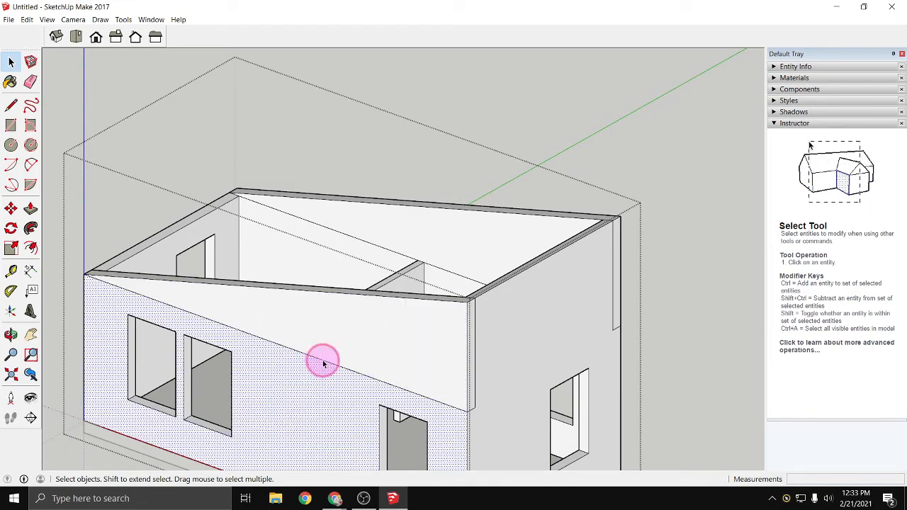
left_click(320, 360)
key("Delete")
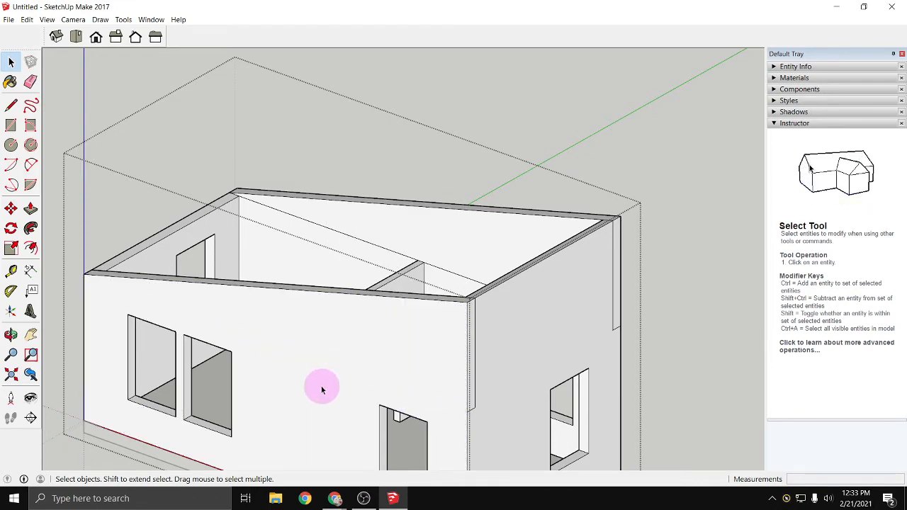
- Erase the leftover seam edges at the end wall's corner, on the front long wall's inner face, and on the opposite long wall's outer face
left_click(30, 83)
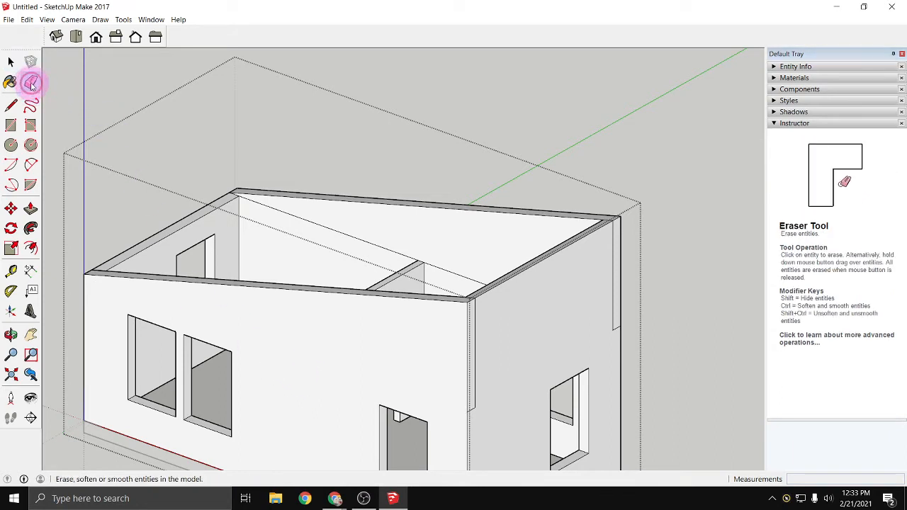
left_click(472, 409)
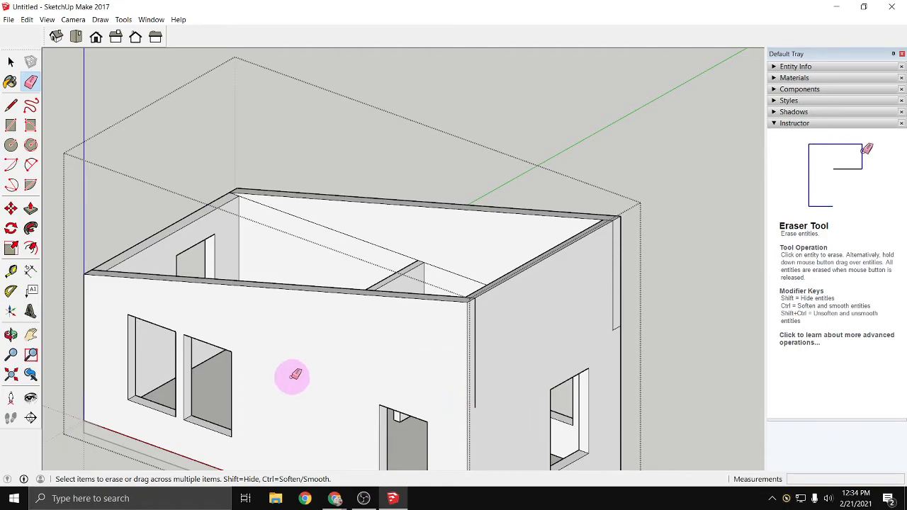
mouse_move(293, 374)
middle_mouse_down()
mouse_move(605, 387)
mouse_move(893, 385)
mouse_move(502, 309)
mouse_move(702, 235)
mouse_move(622, 285)
middle_mouse_up()
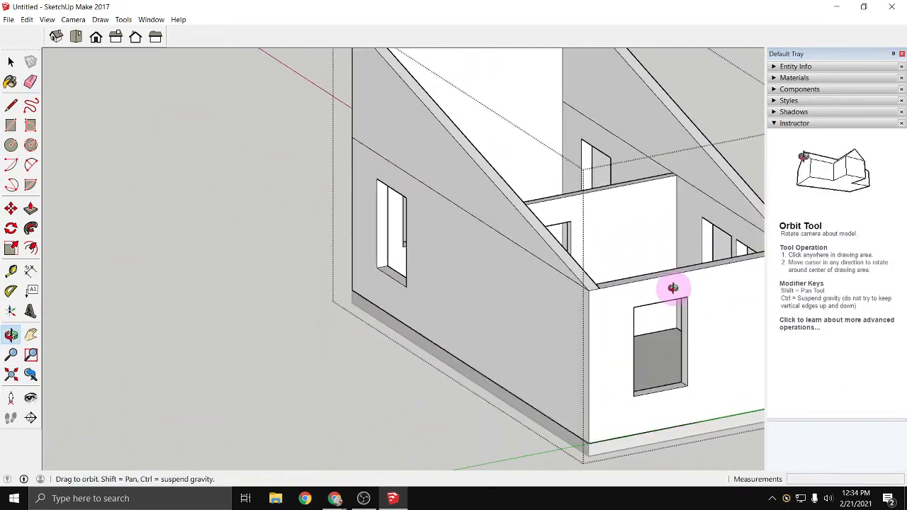
left_click(716, 200)
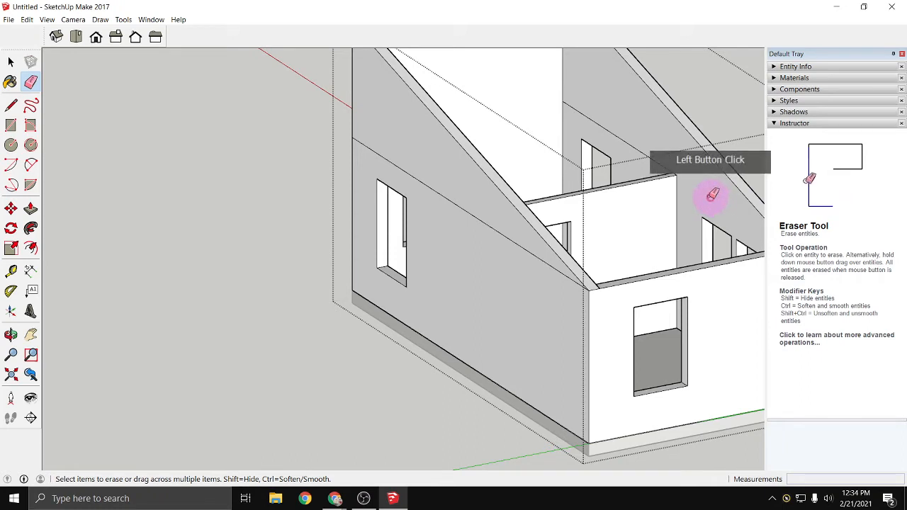
left_click(667, 167)
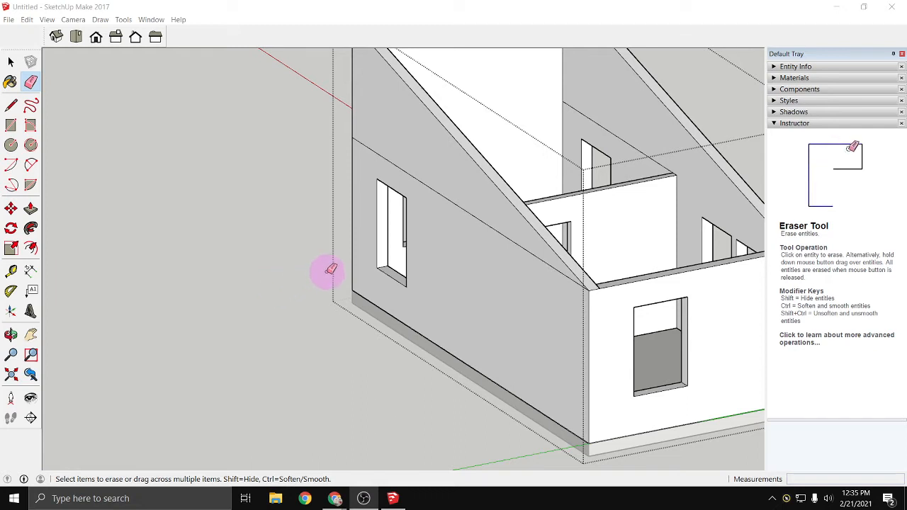
left_click(473, 211)
- Erase the horizontal seam on the back long wall's inner face on both sides of the partition
mouse_move(547, 318)
middle_mouse_down()
mouse_move(432, 350)
mouse_move(174, 358)
middle_mouse_up()
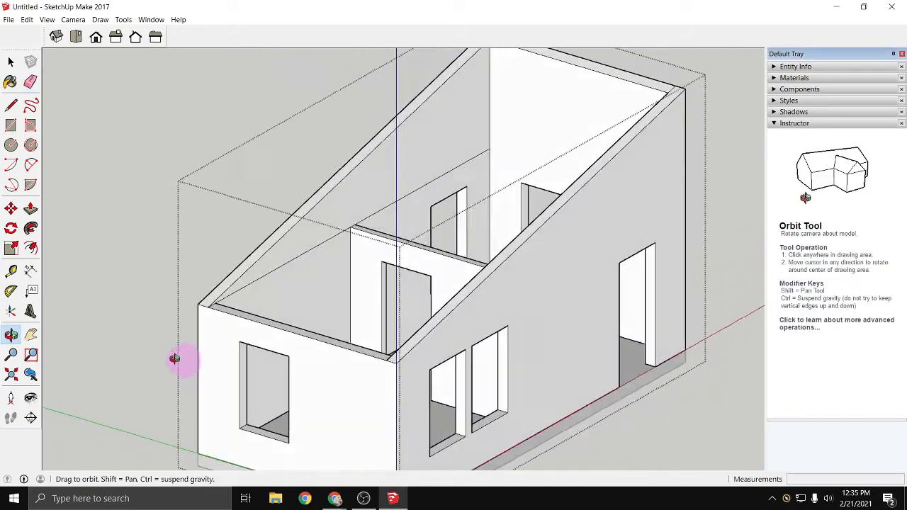
mouse_move(174, 358)
left_mouse_down()
mouse_move(152, 350)
mouse_move(446, 348)
mouse_move(182, 361)
left_mouse_up()
key("e")
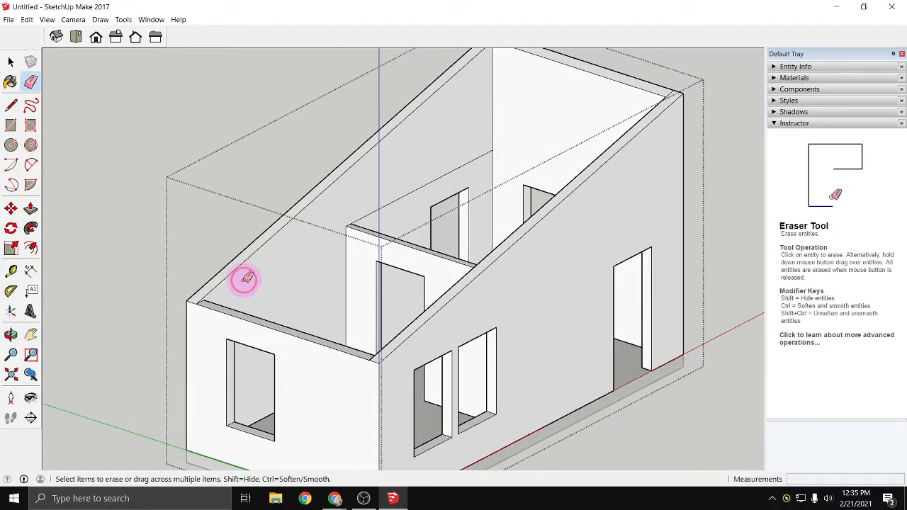
left_click(360, 219)
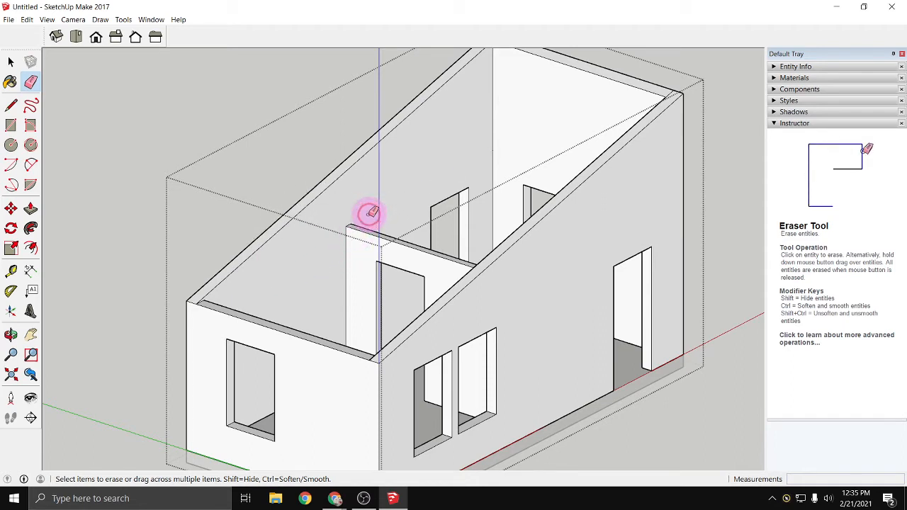
left_click(368, 214)
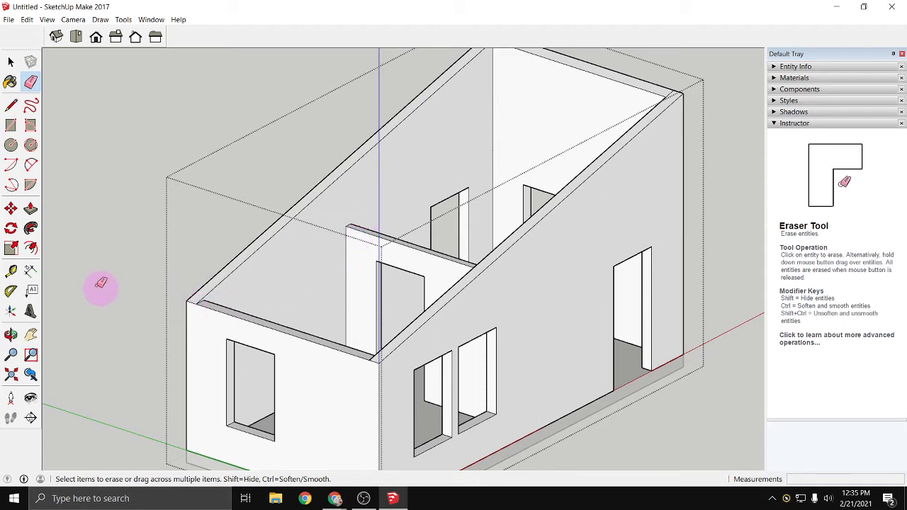
key("o")
mouse_move(116, 320)
left_mouse_down()
mouse_move(132, 330)
mouse_move(456, 343)
mouse_move(4, 340)
left_mouse_up()
middle_click_drag(386, 298, 419, 328)
mouse_move(420, 328)
left_mouse_down()
mouse_move(257, 358)
mouse_move(488, 338)
mouse_move(397, 352)
mouse_move(145, 349)
mouse_move(64, 318)
left_mouse_up()
key("e")
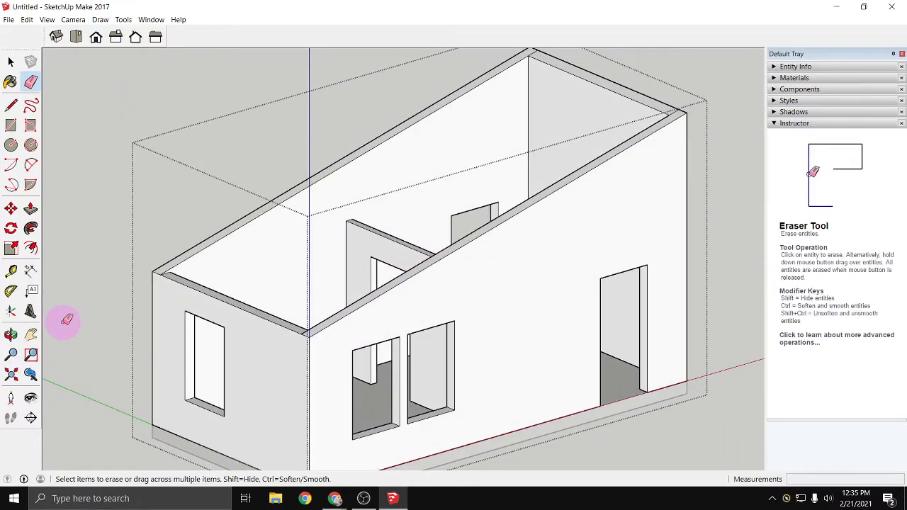
- Undo the seam clean-up and the sloped wall modelling back to the level-topped walls
key("ctrl+z")
key("ctrl+z")
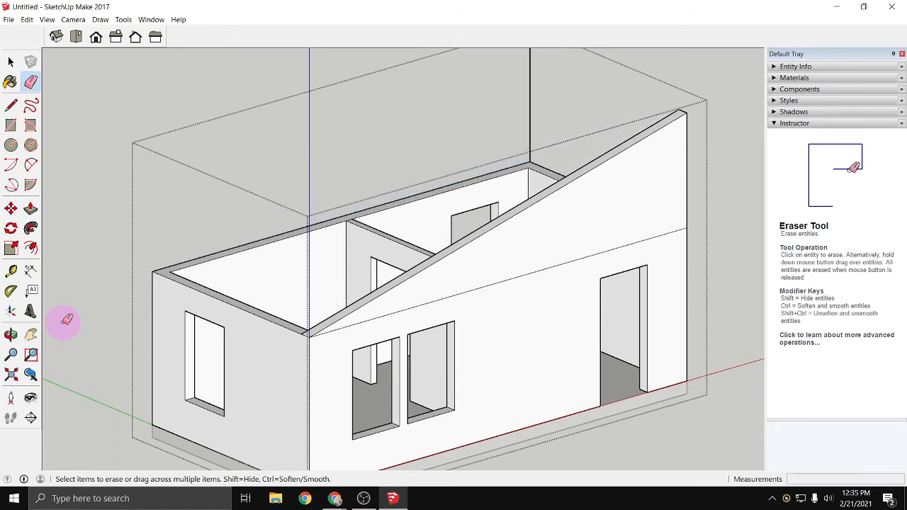
key("ctrl+z")
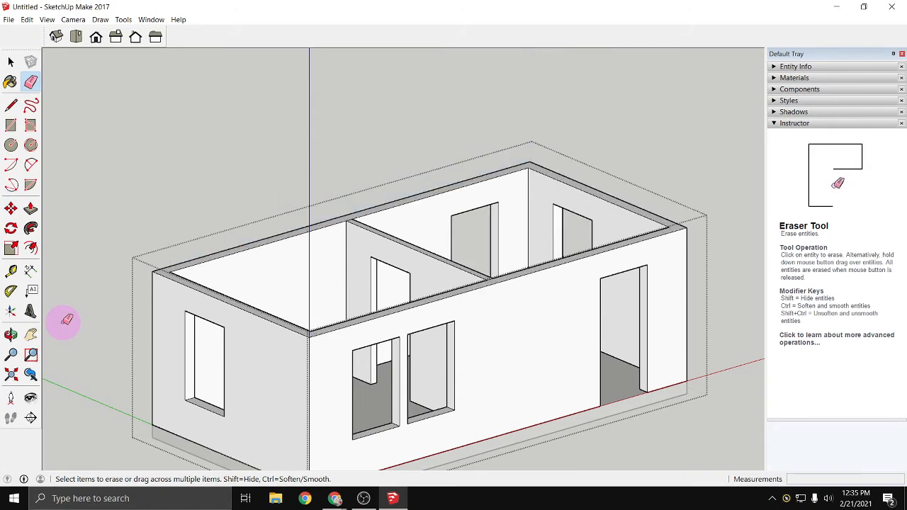
middle_click_drag(125, 389, 256, 348)
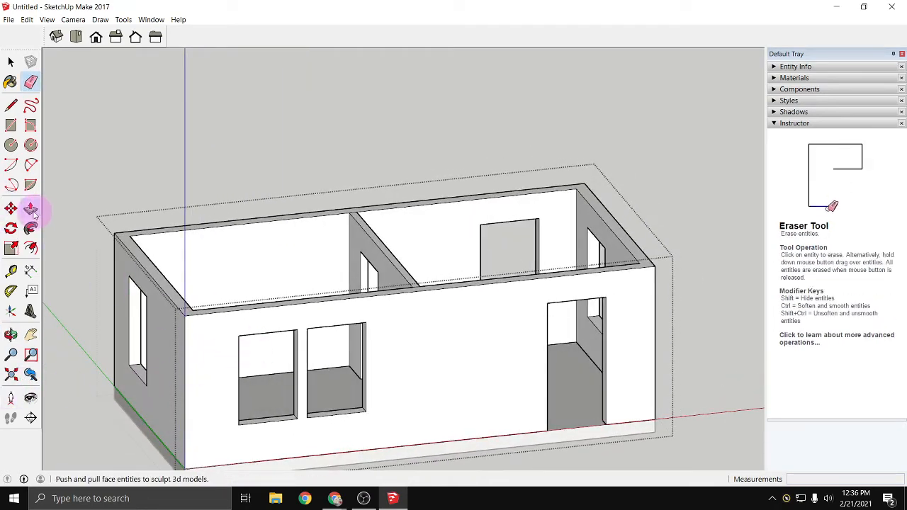
- Draw a 12' by 7 1/4" rectangle over the top of the short end wall beside the door opening, outer corner to outer corner
left_click(13, 126)
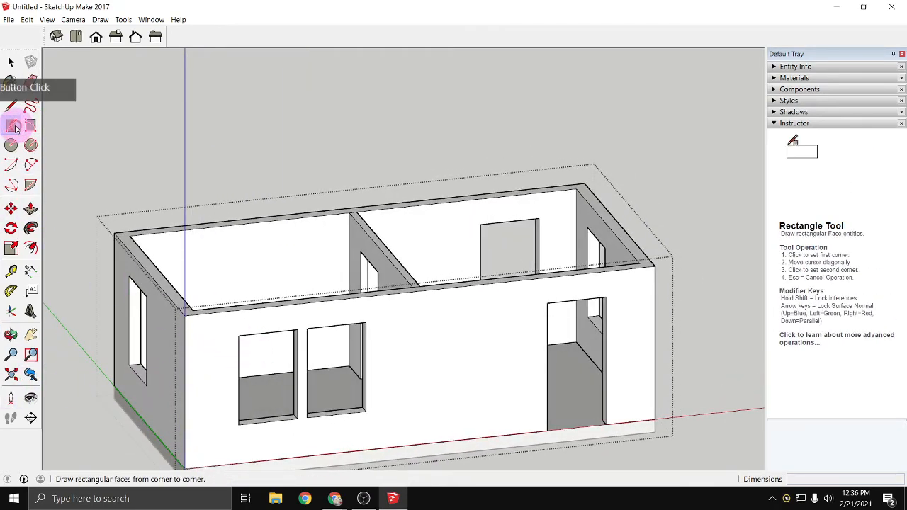
left_click(584, 182)
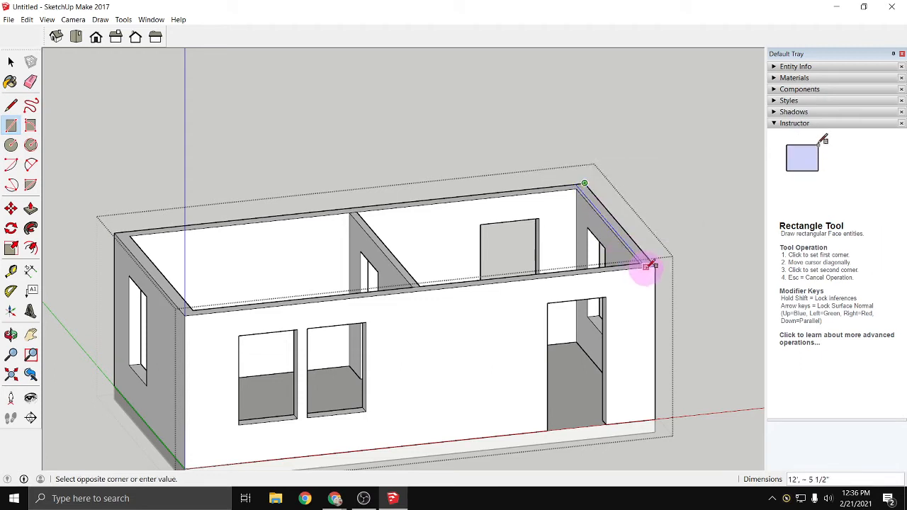
scroll(646, 265, "up", 4)
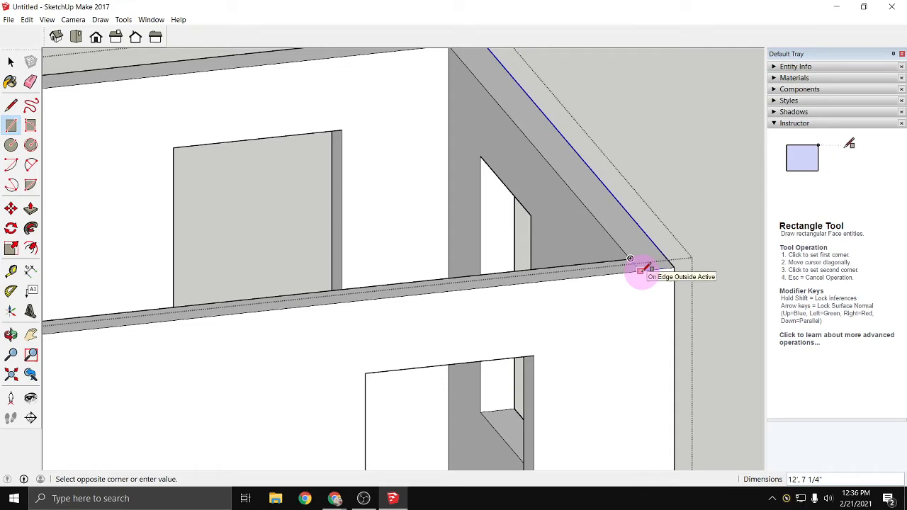
left_click(641, 270)
- Delete the extra face covering the room between the partition and the short end wall
scroll(641, 267, "down", 3)
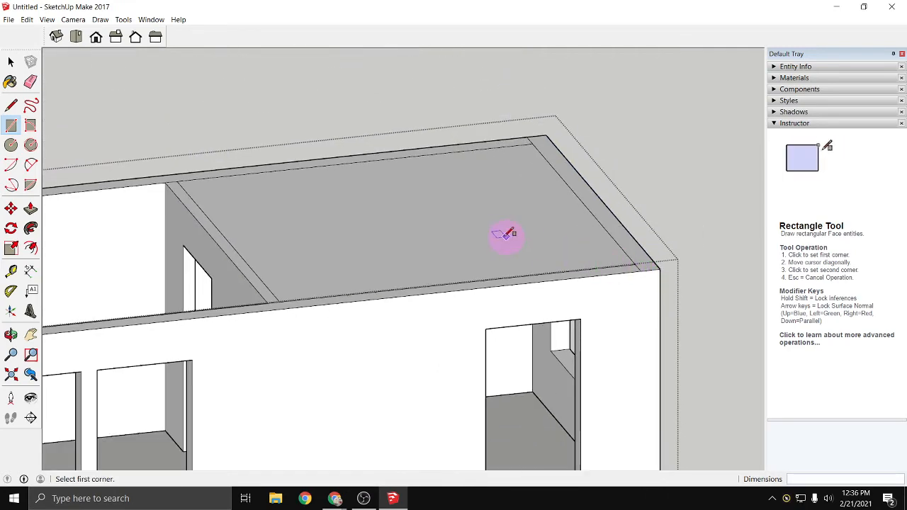
key("space")
left_click(463, 228)
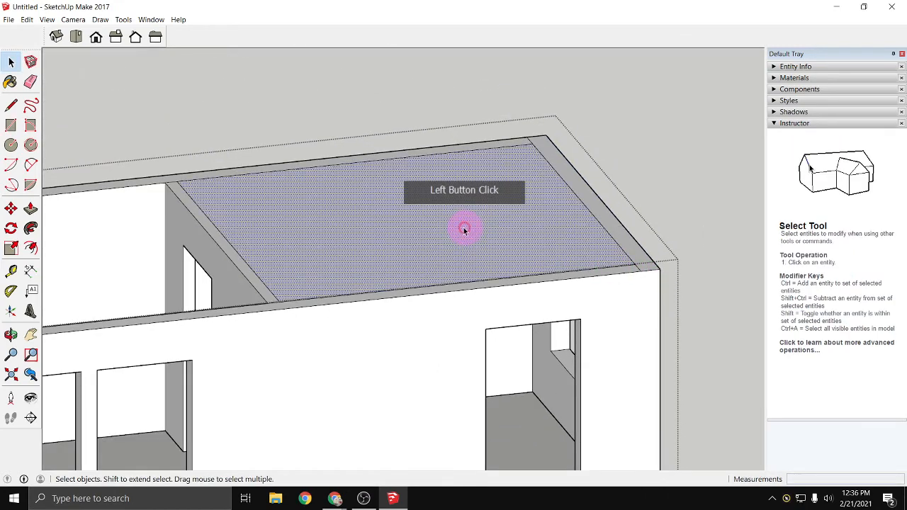
key("Delete")
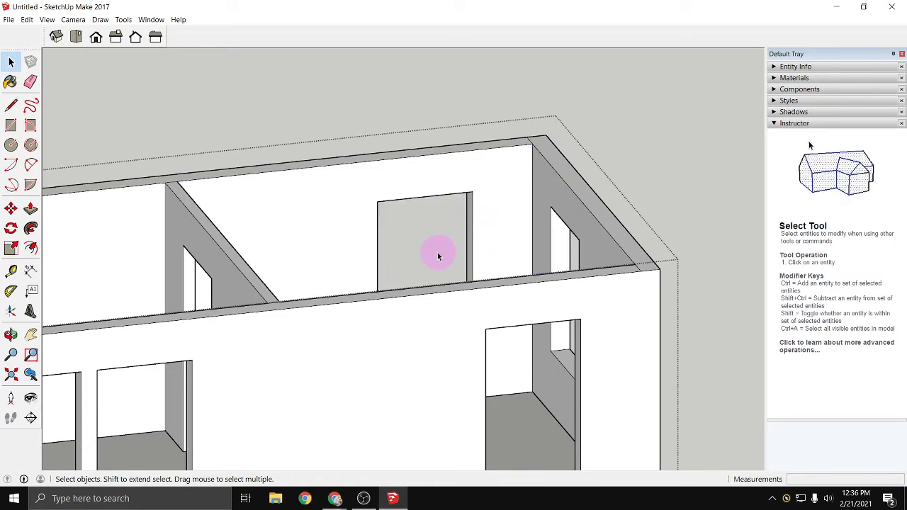
- Raise the top face of the short end wall by 6'
left_click(30, 209)
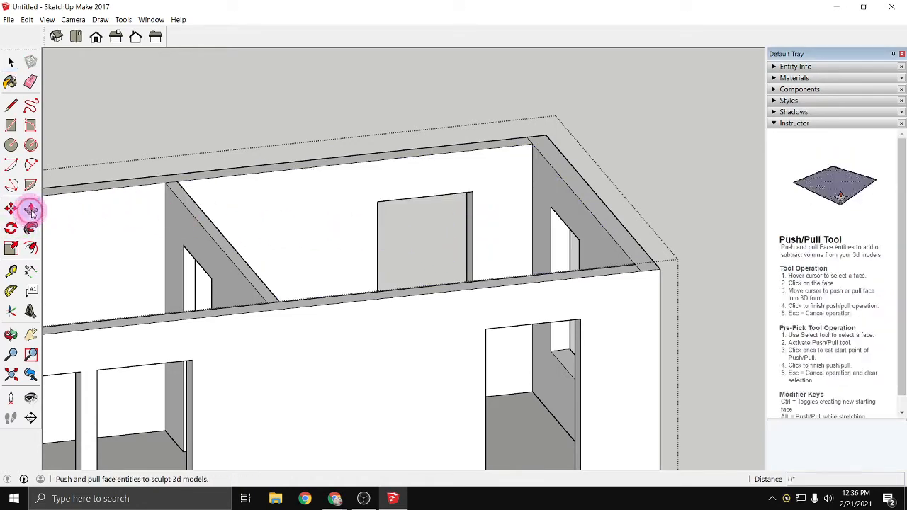
left_click(586, 189)
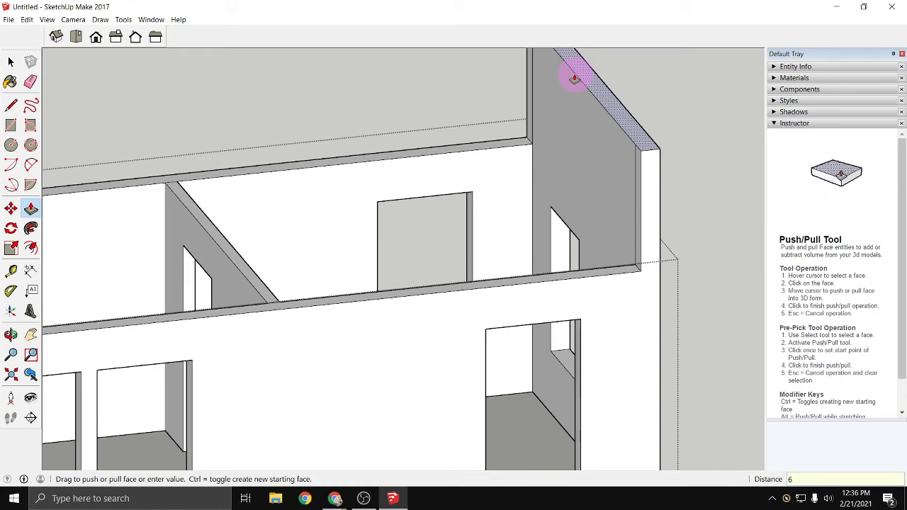
key("Return")
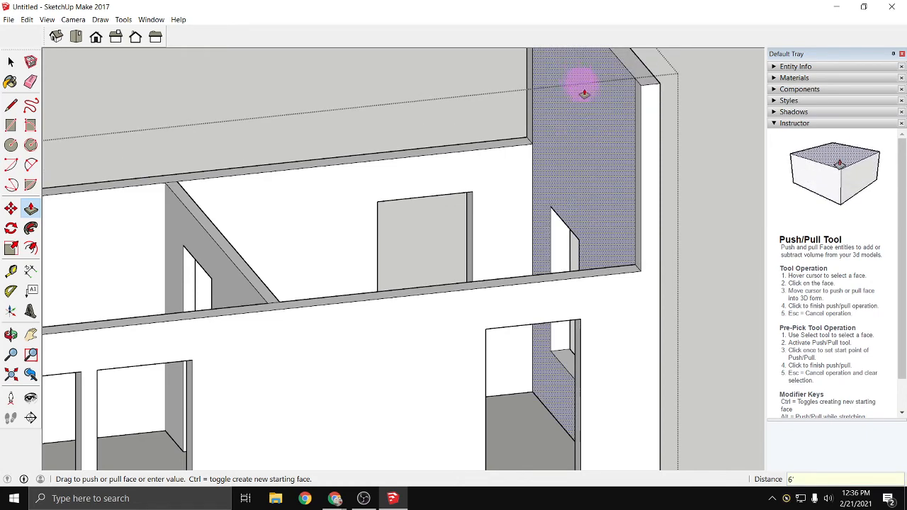
scroll(588, 107, "down", 6)
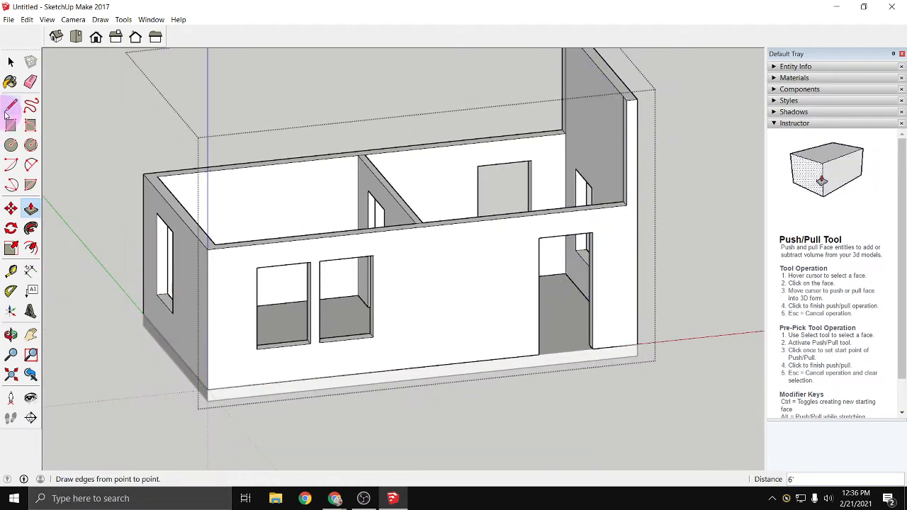
- Draw a sloping line from the raised end wall's upper inner corner on the front face to the front long wall's low outer corner
left_click(11, 106)
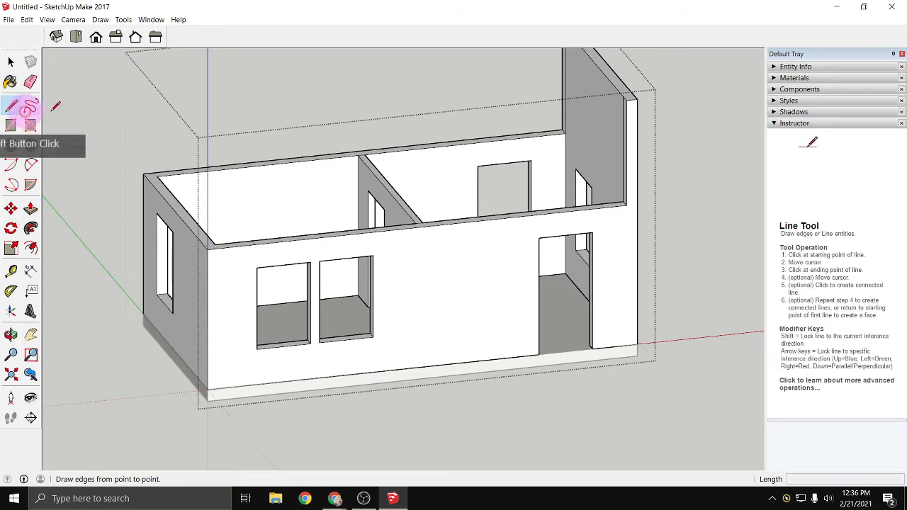
left_click(628, 100)
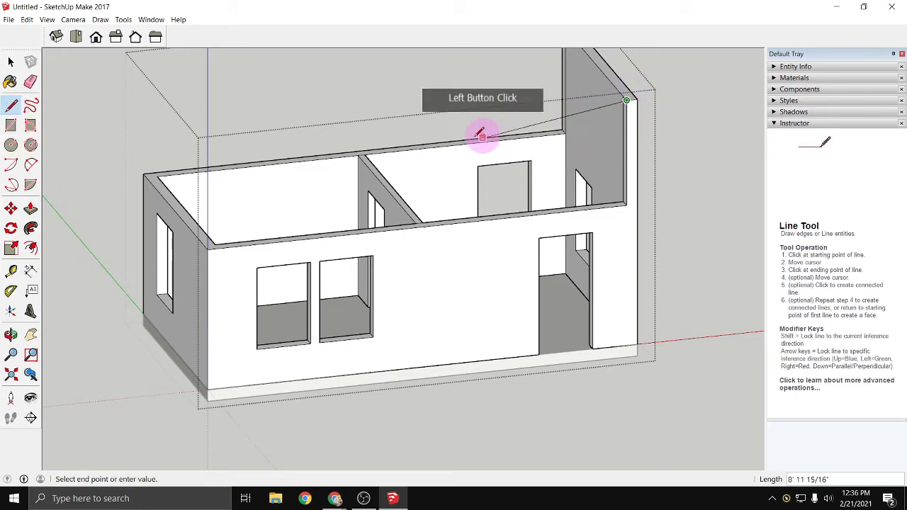
left_click(209, 247)
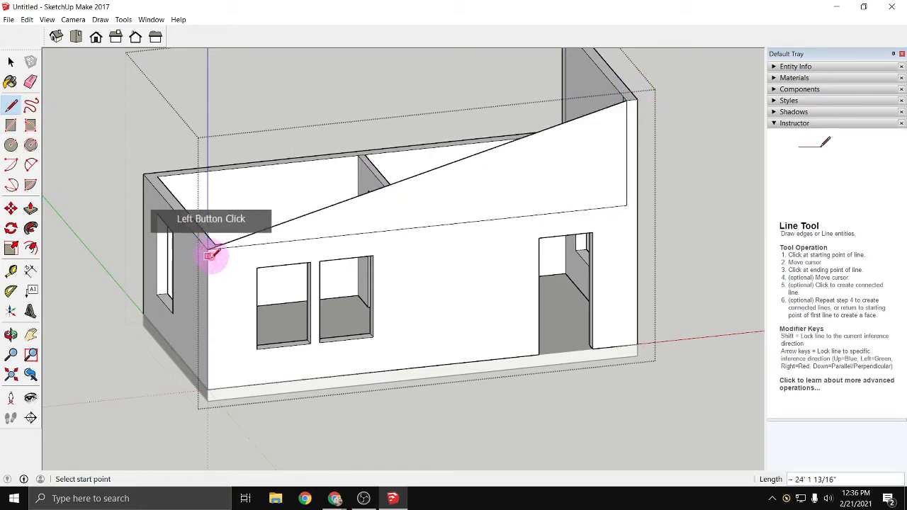
- Push the front triangular face inward 7 1/4" to match the long wall's thickness
middle_click_drag(219, 300, 618, 340)
middle_click_drag(607, 259, 560, 255)
left_click(32, 209)
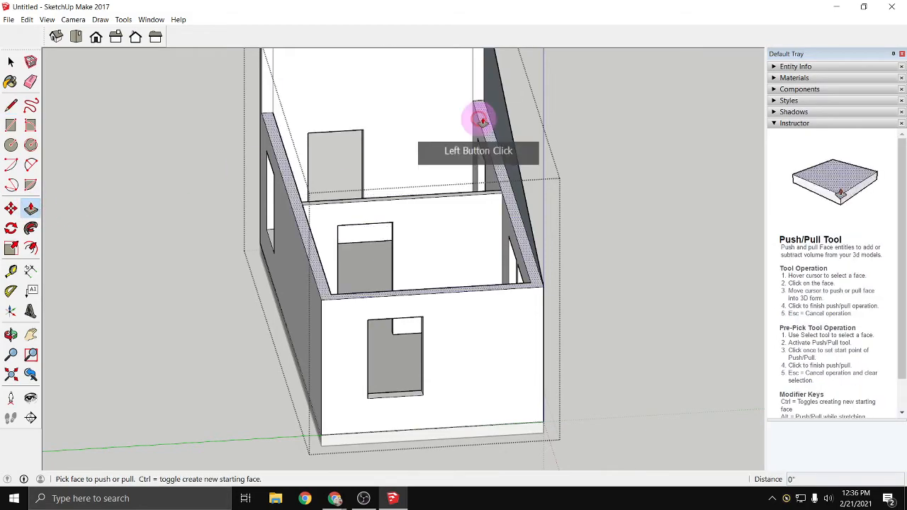
left_click(496, 135)
left_click(488, 157)
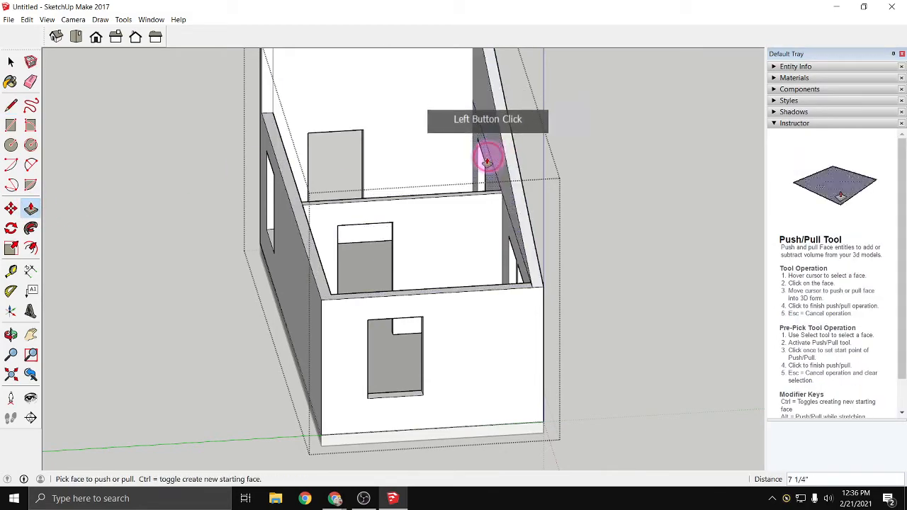
- Try to draw the opposite long wall's sloping edge from the raised end wall's inner corner to the low wall's outer corner
middle_click_drag(627, 268, 669, 181)
key("p")
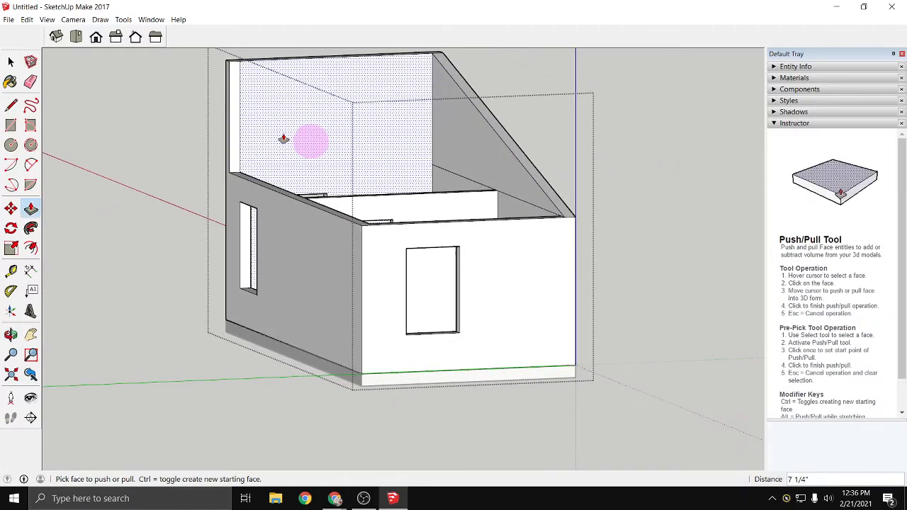
scroll(209, 50, "up", 3)
scroll(211, 54, "up", 2)
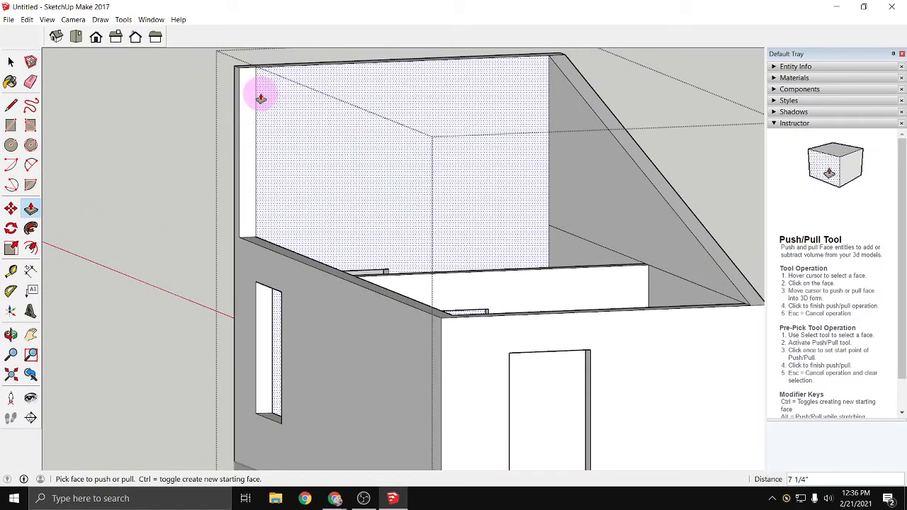
left_click(11, 107)
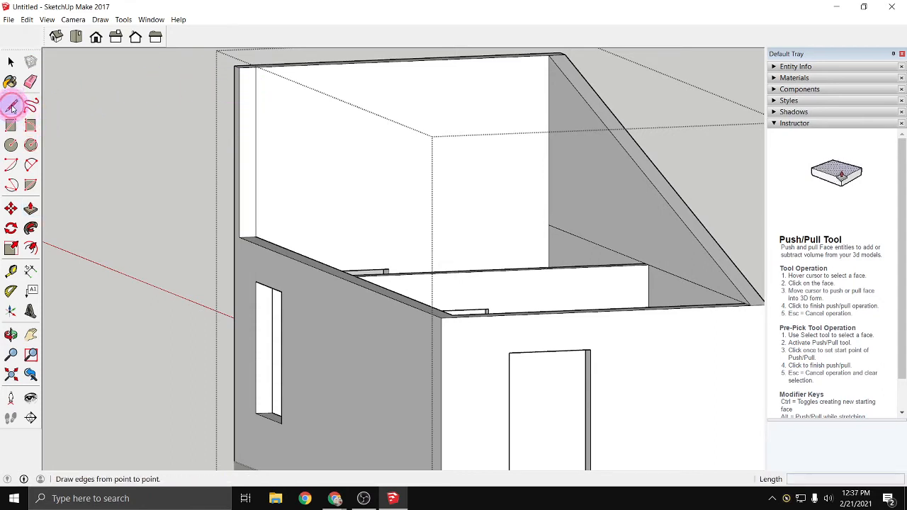
left_click(255, 66)
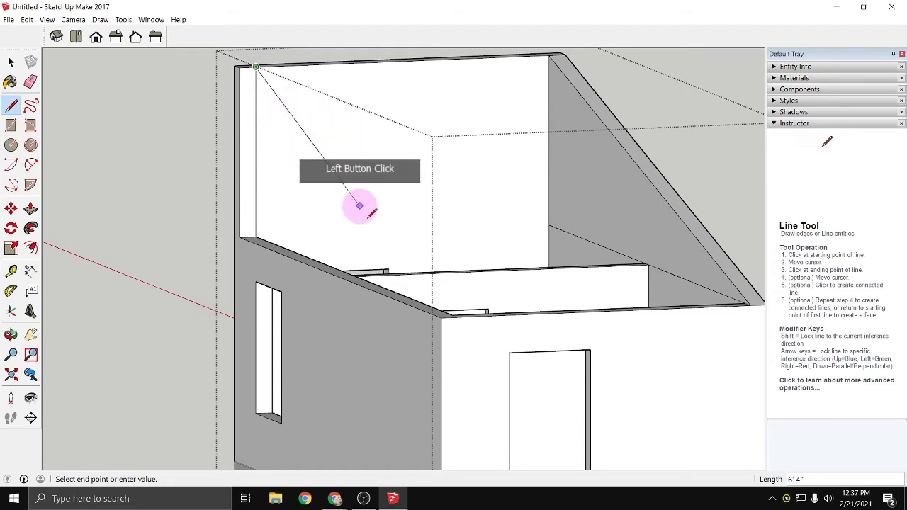
left_click(440, 315)
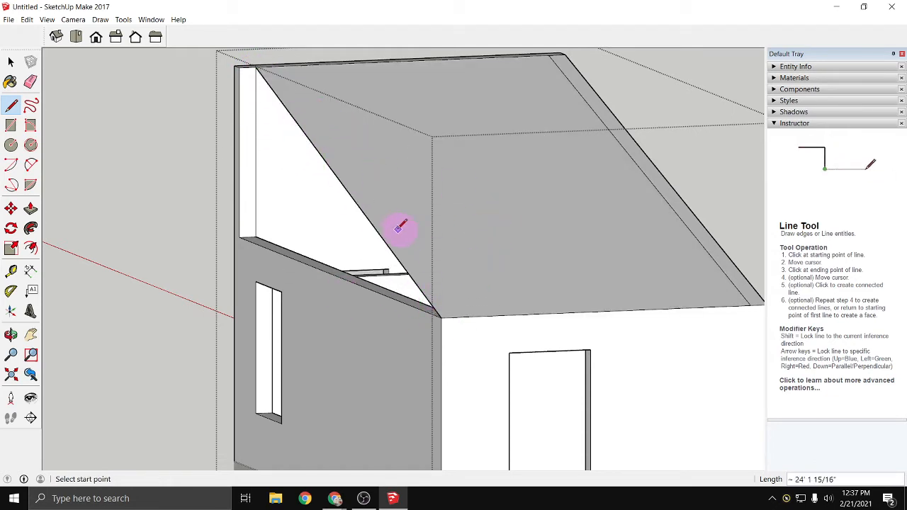
key("ctrl+z")
- Try to draw a sloping line from the raised end wall's corner on the outer face to the low wall's inner corner, and undo it
left_click(239, 65)
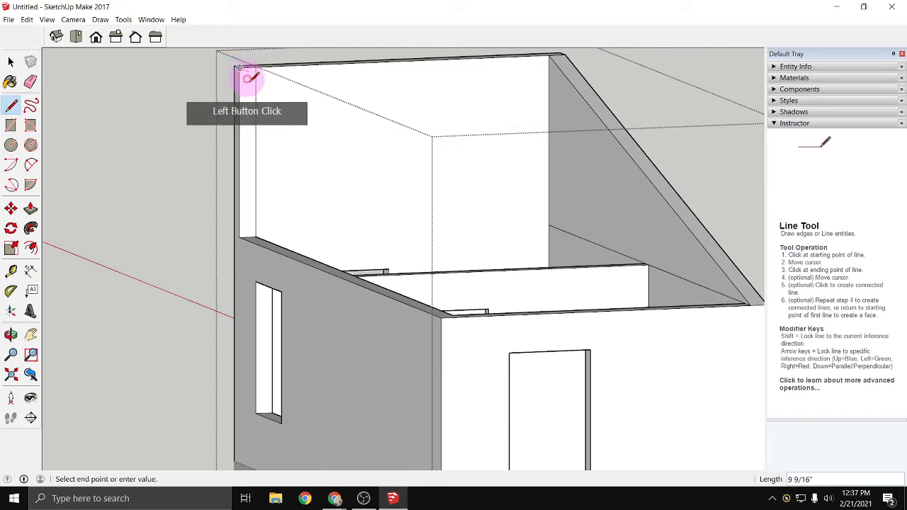
left_click(416, 274)
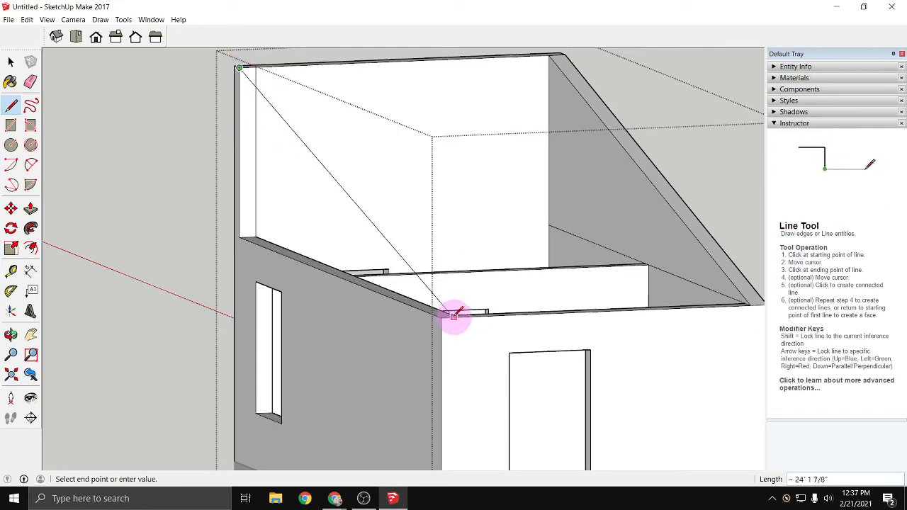
middle_click_drag(451, 316, 458, 361)
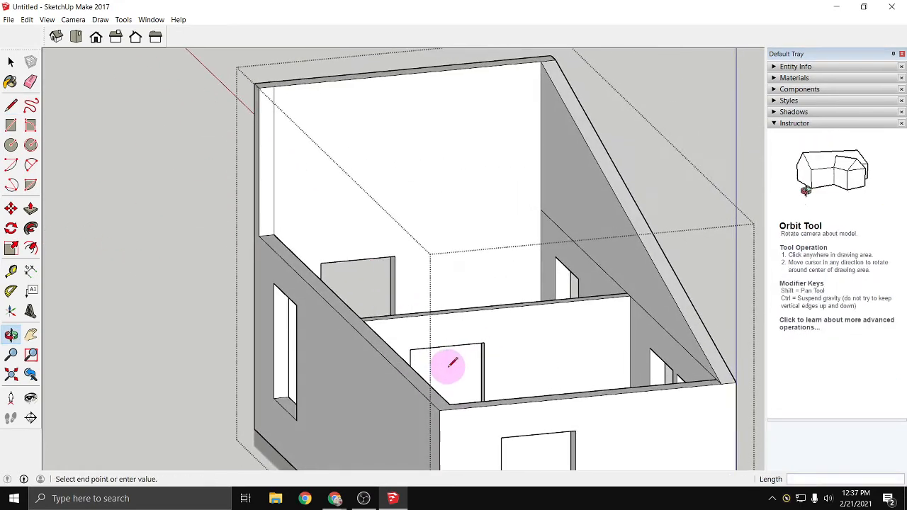
left_click(449, 403)
scroll(478, 340, "down", 2)
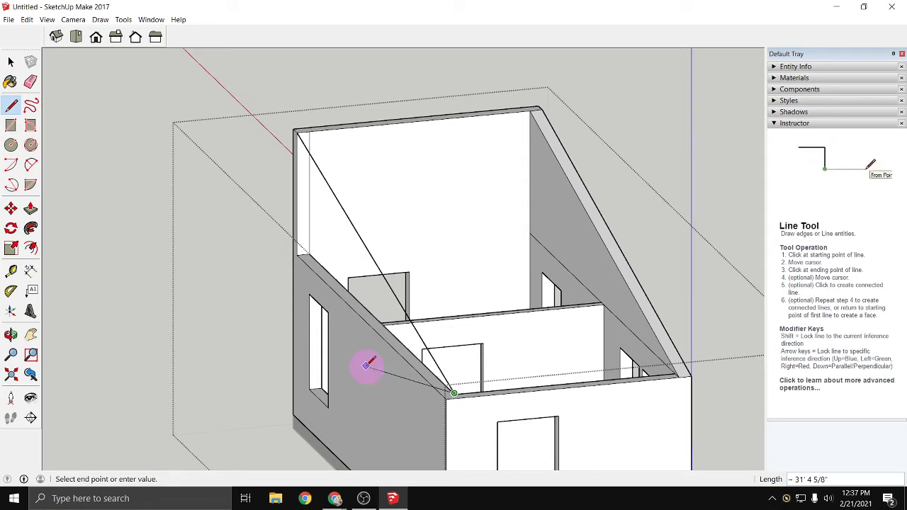
key("ctrl+z")
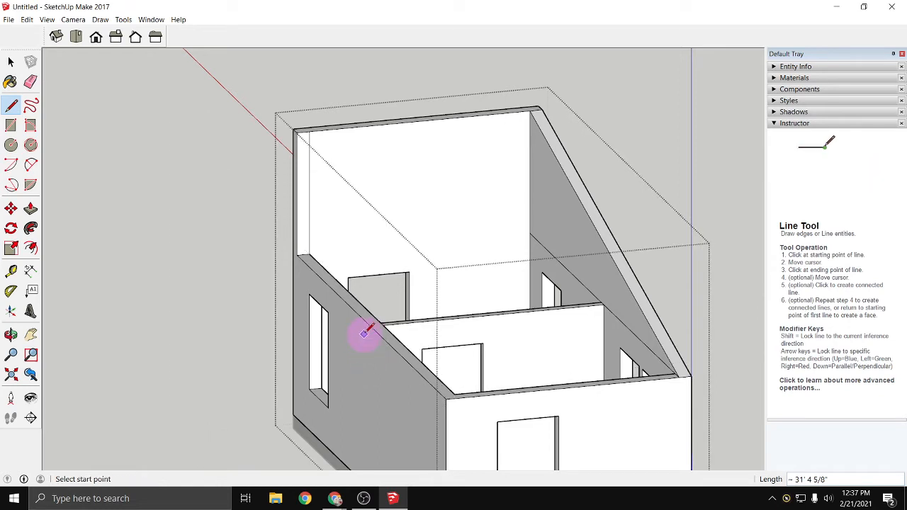
- Try sloping lines between the long wall's outer-face corners and between its inner-face corners, undoing each one
left_click(298, 132)
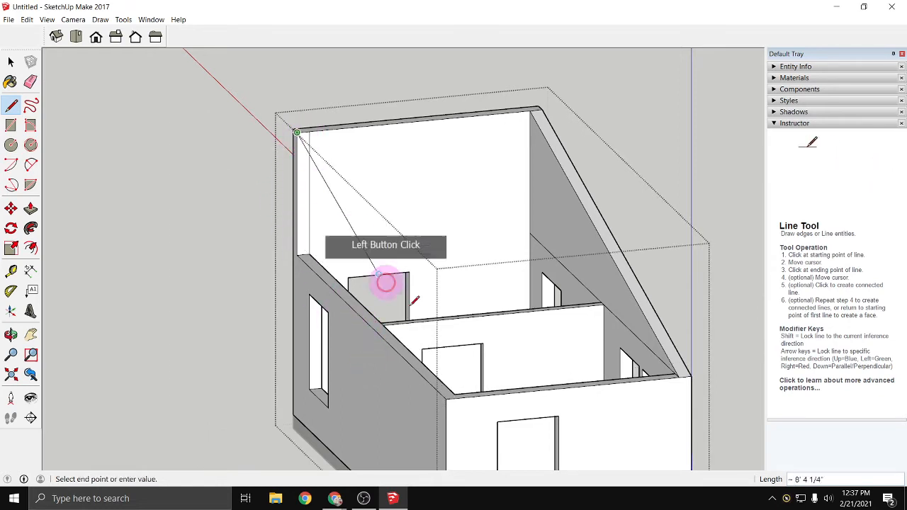
left_click(443, 397)
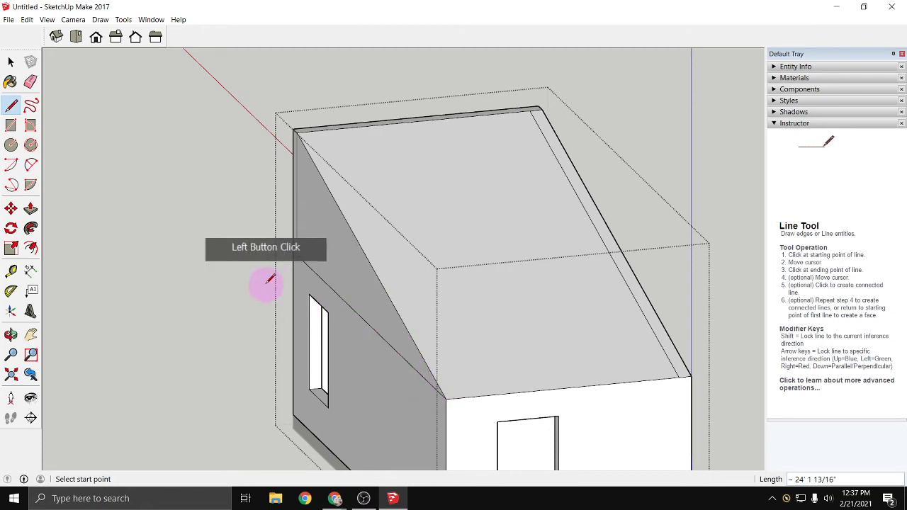
key("ctrl+z")
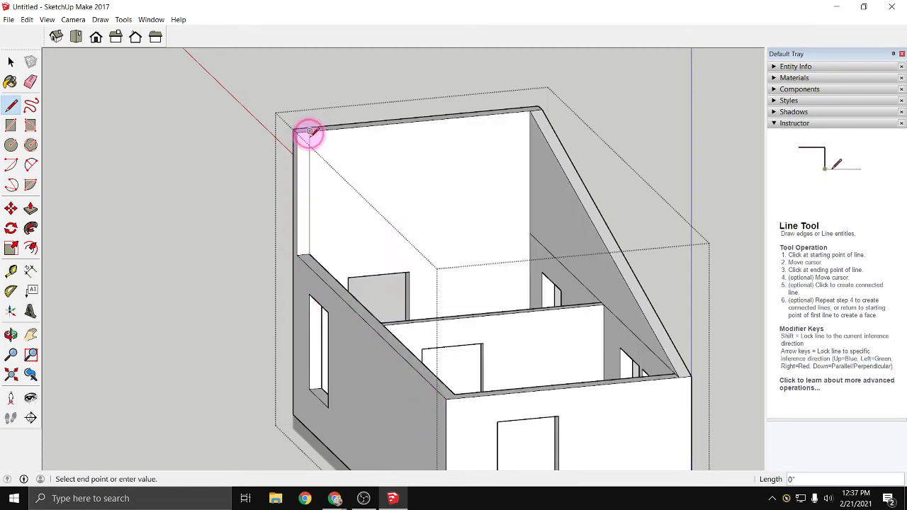
left_click(451, 394)
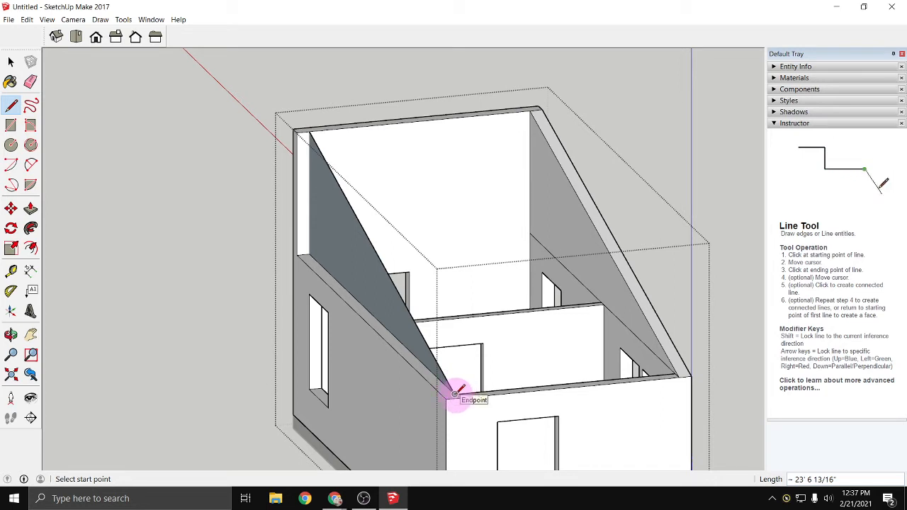
key("ctrl+z")
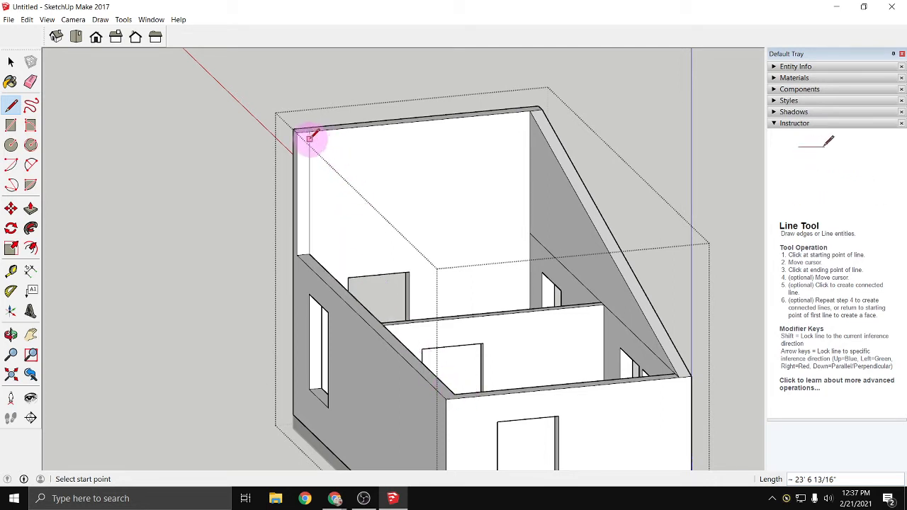
- Draw the long wall's sloping edge from the raised end wall to the low outer corner and delete the unwanted sloping roof face
left_click(433, 359)
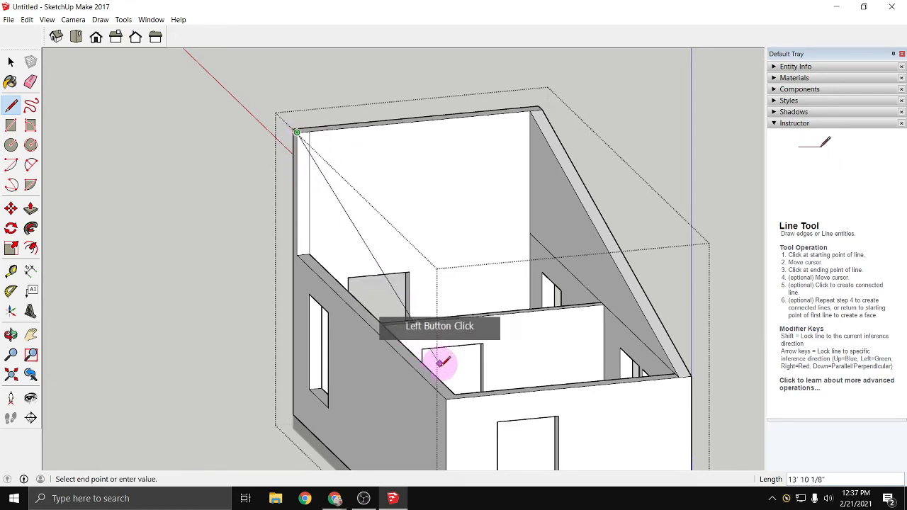
left_click(447, 398)
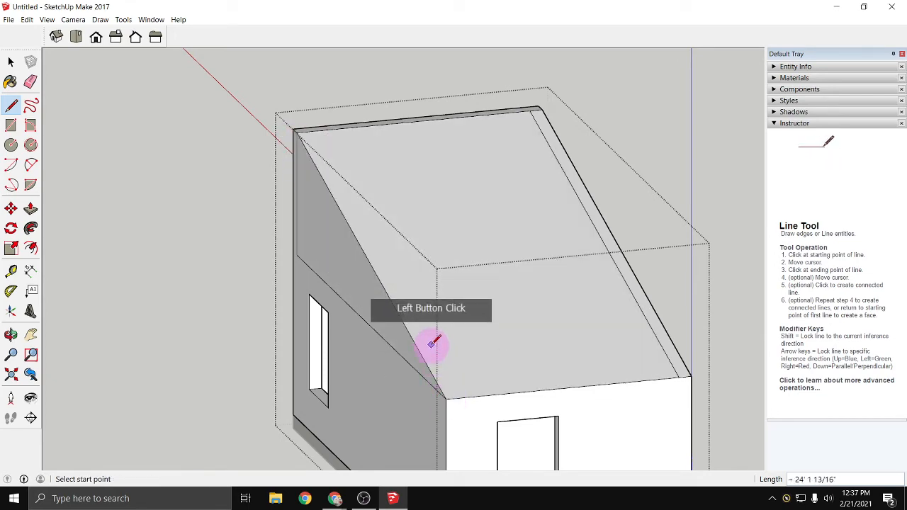
key("space")
left_click(456, 342)
key("Delete")
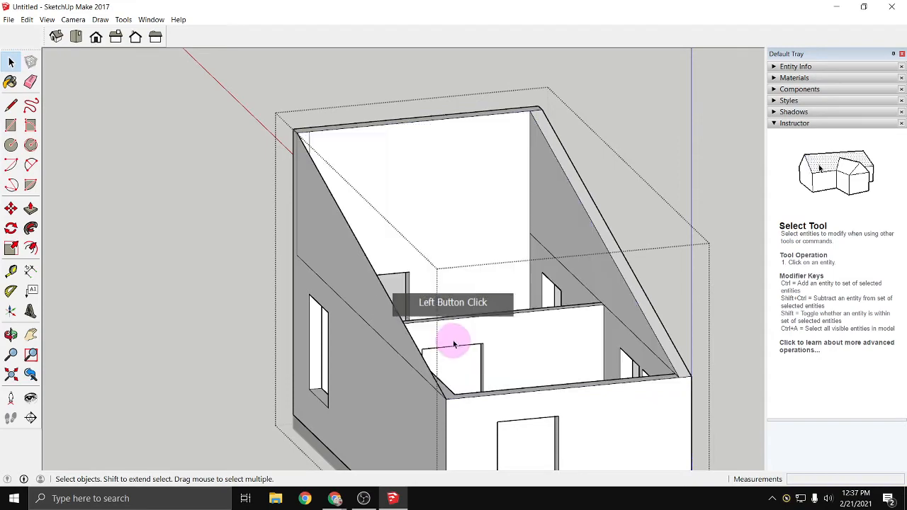
- Push the new triangular face inward 7 1/4" to match the long wall's thickness
middle_click_drag(555, 391, 367, 396)
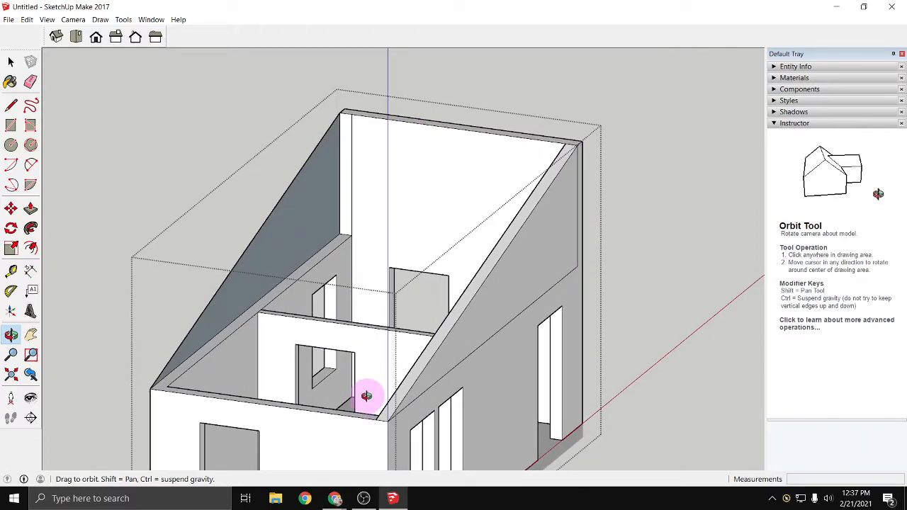
left_click(31, 210)
left_click(331, 222)
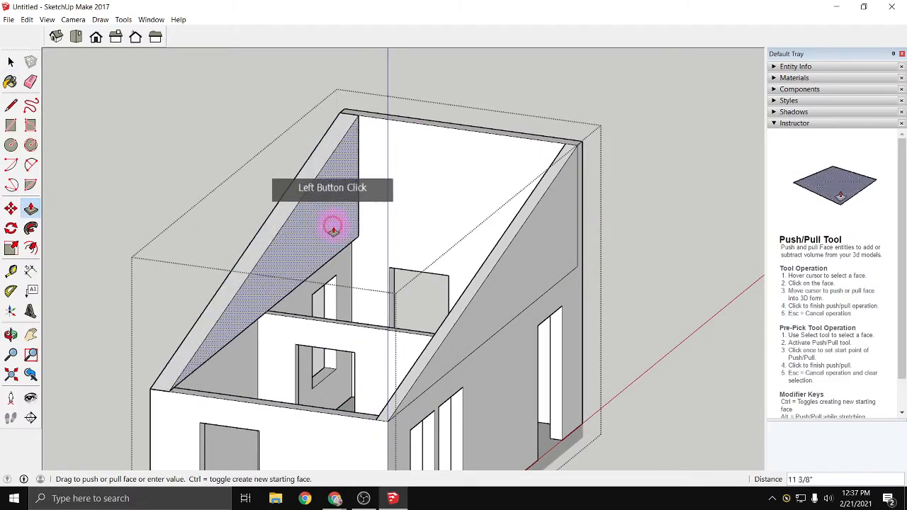
left_click(343, 273)
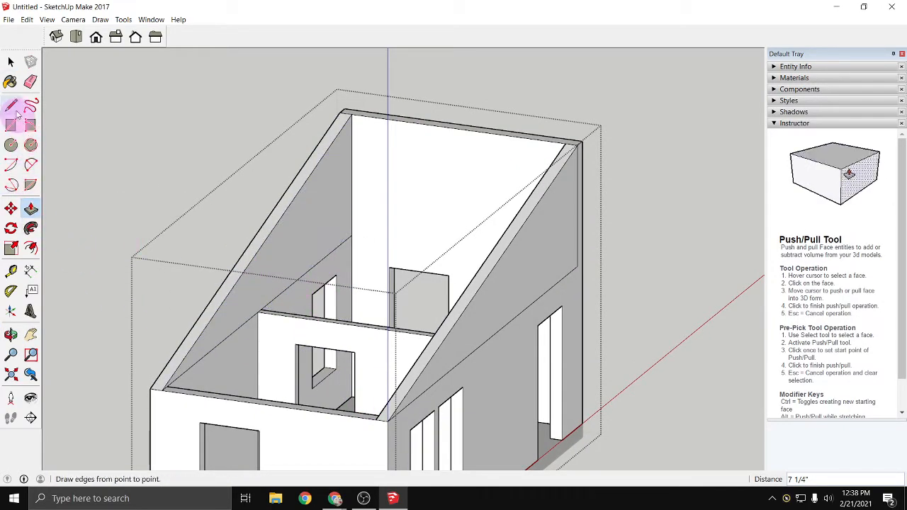
- Erase the leftover horizontal lines on the inner face of the newly extended long wall
left_click(31, 82)
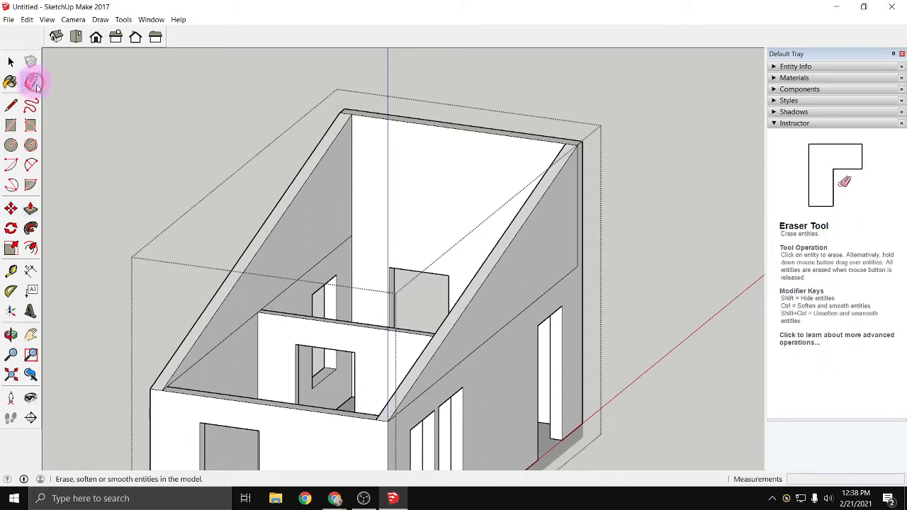
left_click(205, 356)
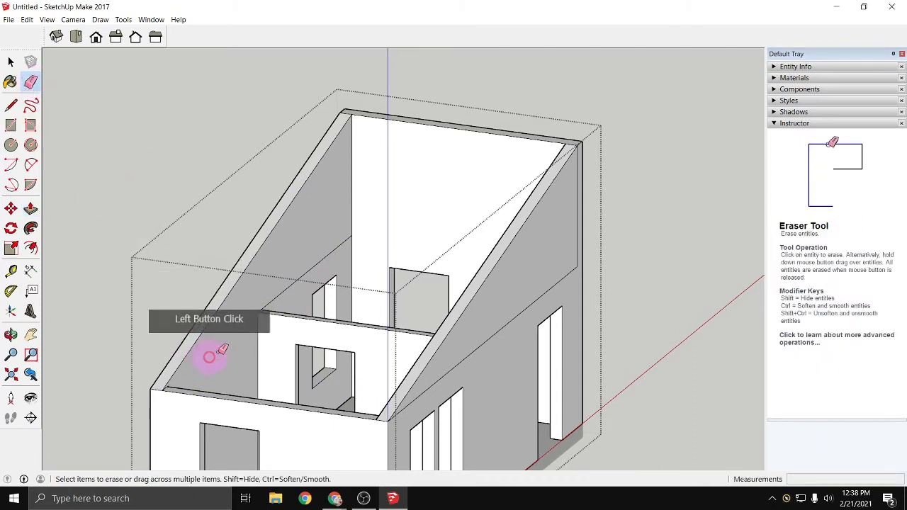
left_click(269, 303)
left_click(289, 298)
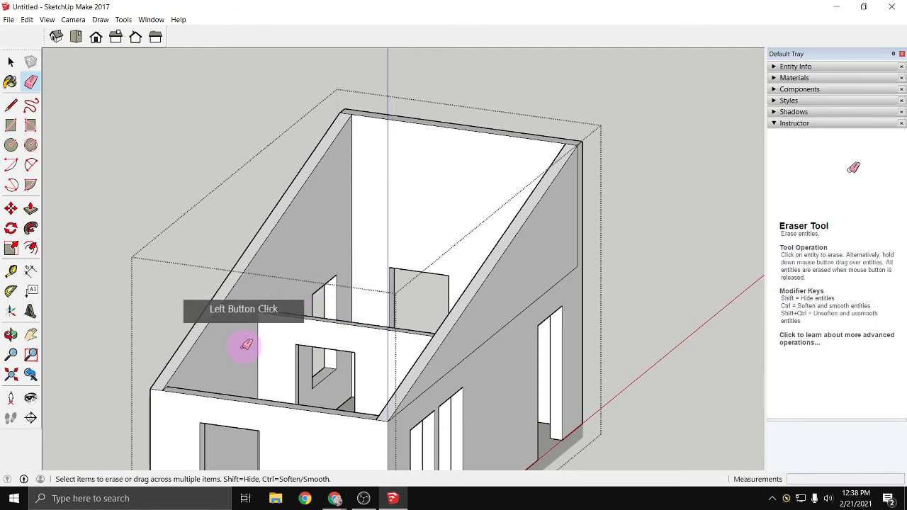
- Erase the leftover horizontal and vertical lines on the outer face of the same long wall
mouse_move(243, 344)
middle_mouse_down()
mouse_move(355, 344)
mouse_move(506, 364)
mouse_move(454, 356)
middle_mouse_up()
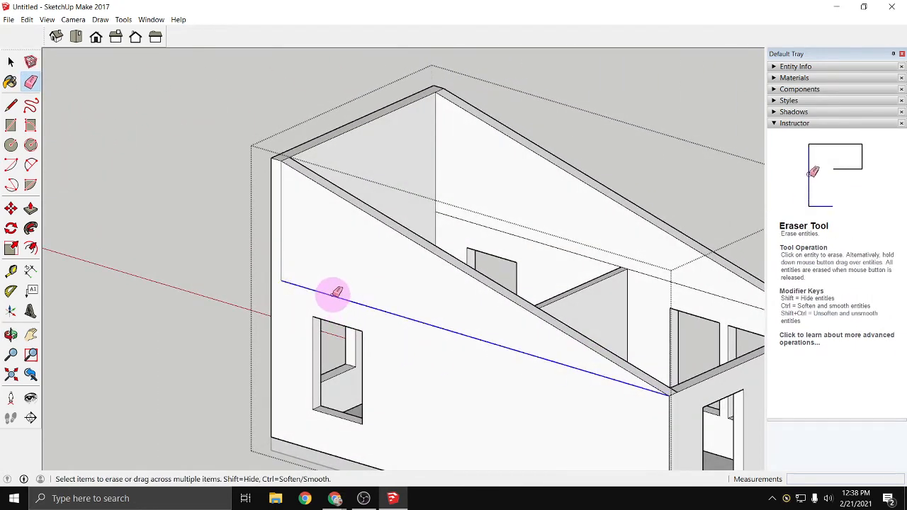
left_click(334, 295)
left_click(281, 258)
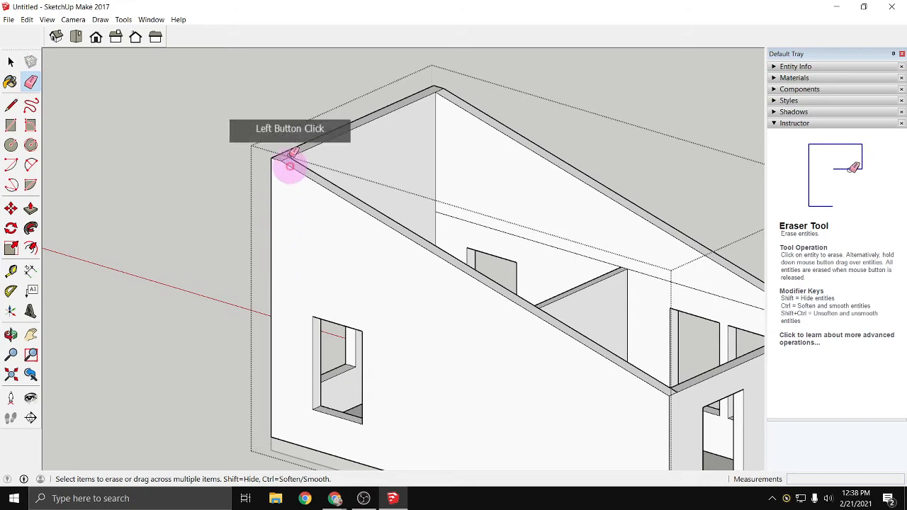
left_click(283, 234)
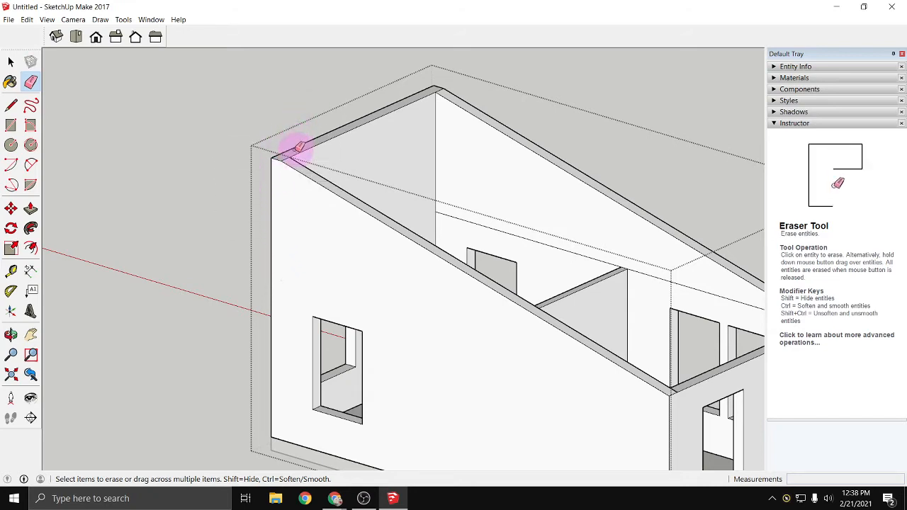
- Erase the remaining leftover lines on the outer and inner faces of the opposite long wall with the door and two windows
mouse_move(509, 248)
middle_mouse_down()
mouse_move(101, 236)
mouse_move(21, 244)
middle_mouse_up()
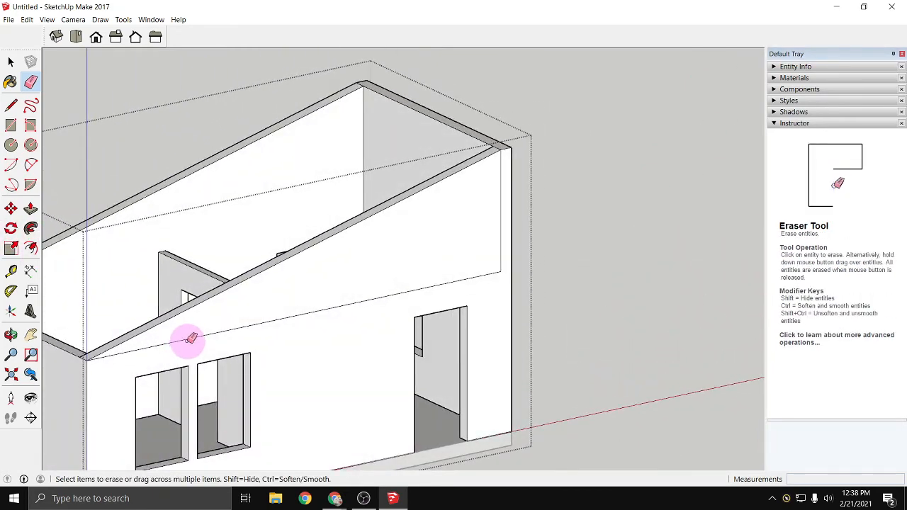
left_click(501, 256)
mouse_move(306, 273)
middle_mouse_down()
mouse_move(547, 238)
mouse_move(369, 272)
mouse_move(654, 274)
mouse_move(660, 286)
mouse_move(543, 416)
mouse_move(338, 230)
middle_mouse_up()
left_click(369, 233)
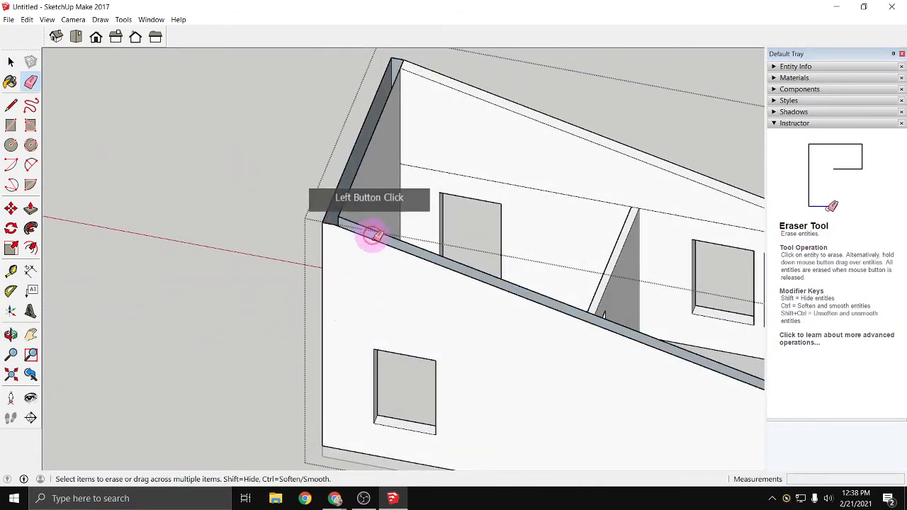
mouse_move(385, 253)
middle_mouse_down()
mouse_move(383, 320)
mouse_move(330, 419)
mouse_move(330, 450)
mouse_move(330, 404)
mouse_move(257, 262)
mouse_move(203, 250)
middle_mouse_up()
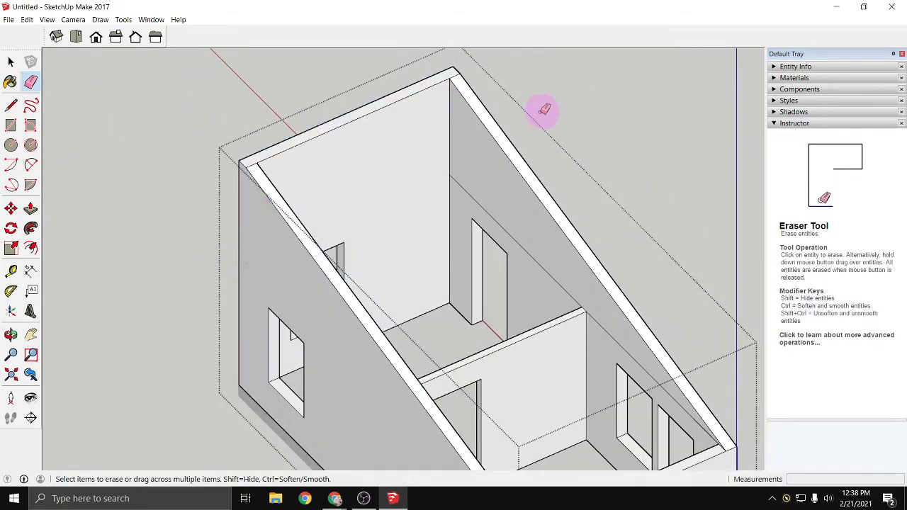
scroll(544, 109, "down", 2)
mouse_move(652, 421)
middle_mouse_down()
mouse_move(599, 348)
mouse_move(611, 253)
middle_mouse_up()
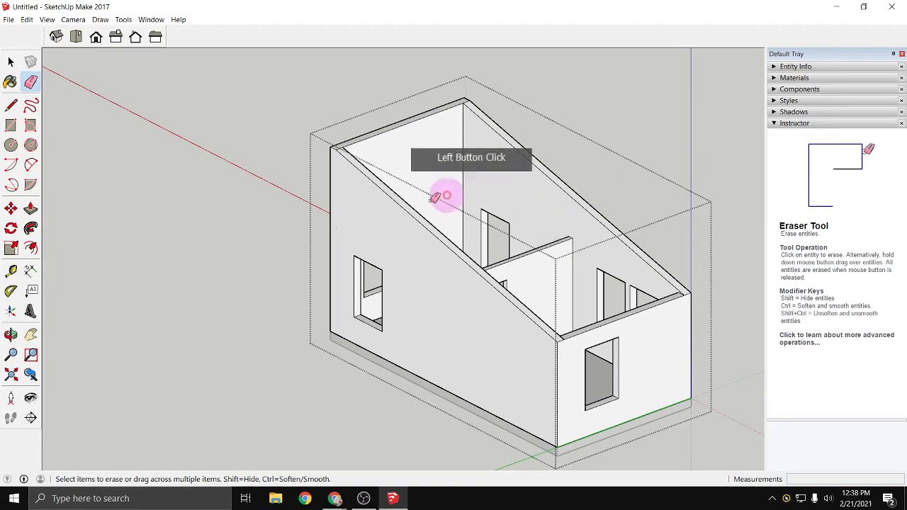
- Inspect the sloped walls from all sides and close the walls group
mouse_move(395, 421)
middle_mouse_down()
mouse_move(492, 344)
mouse_move(375, 331)
mouse_move(56, 367)
middle_mouse_up()
mouse_move(148, 381)
middle_mouse_down()
mouse_move(269, 411)
mouse_move(395, 401)
mouse_move(343, 398)
mouse_move(324, 381)
middle_mouse_up()
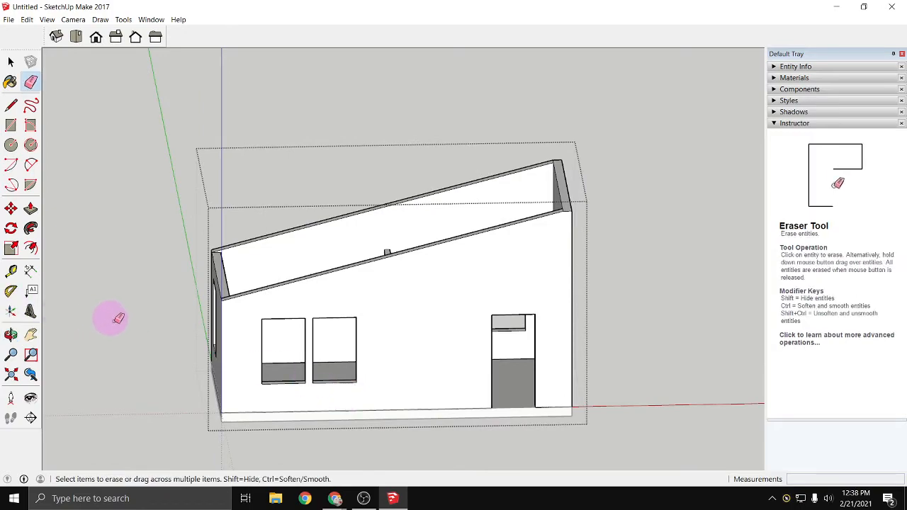
mouse_move(117, 319)
middle_mouse_down()
mouse_move(194, 371)
mouse_move(151, 265)
mouse_move(233, 312)
mouse_move(219, 309)
mouse_move(390, 309)
mouse_move(97, 334)
mouse_move(430, 348)
mouse_move(285, 356)
mouse_move(417, 429)
mouse_move(430, 399)
mouse_move(435, 294)
mouse_move(262, 318)
mouse_move(314, 348)
middle_mouse_up()
right_click(98, 278)
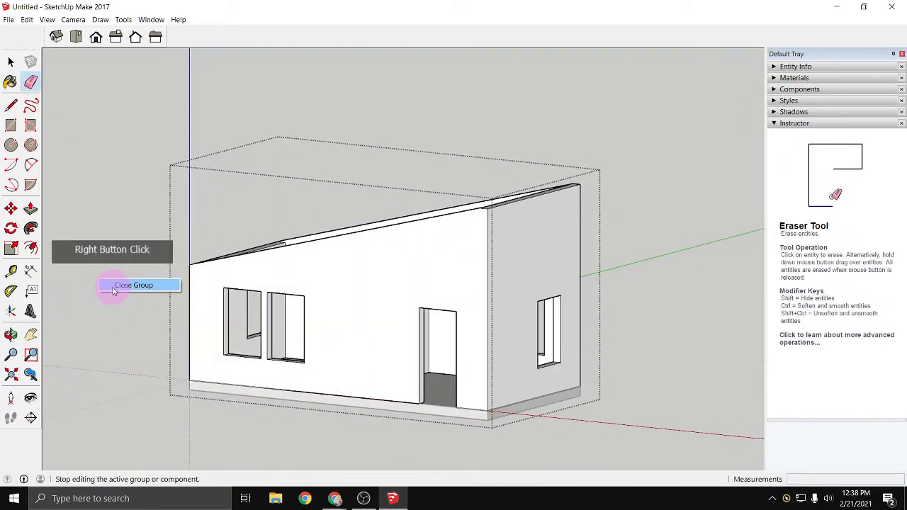
left_click(113, 288)
- In the front view, place a guide line parallel to the sloping wall top, offset 9.25" above it
mouse_move(150, 371)
middle_mouse_down()
mouse_move(205, 432)
mouse_move(278, 374)
mouse_move(298, 314)
mouse_move(296, 333)
mouse_move(294, 322)
middle_mouse_up()
key("e")
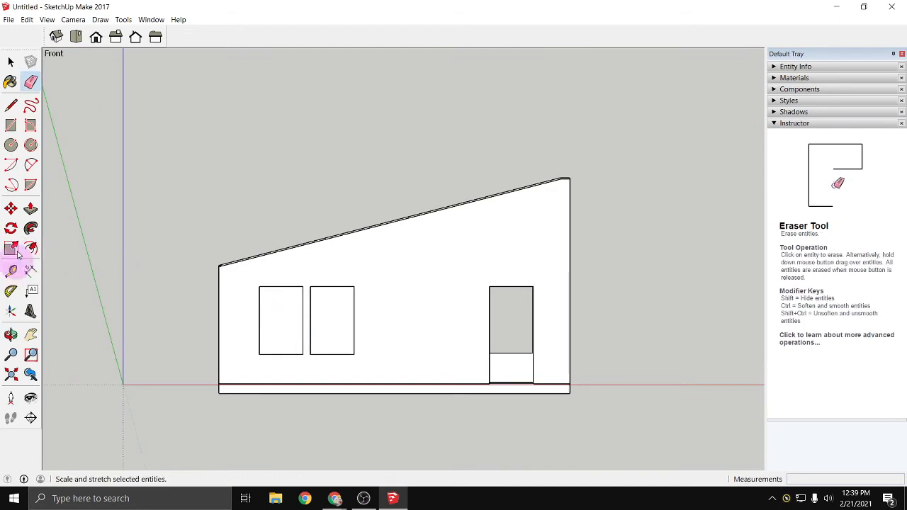
scroll(221, 263, "up", 3)
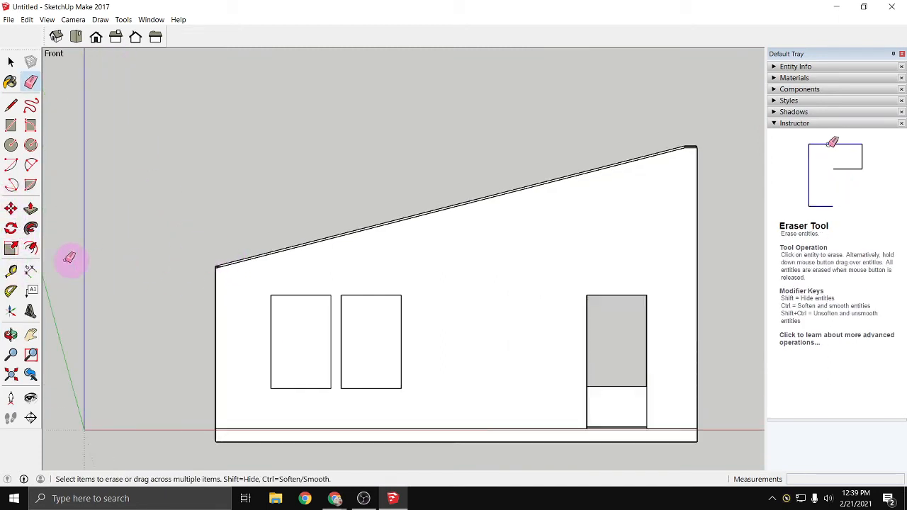
left_click(12, 273)
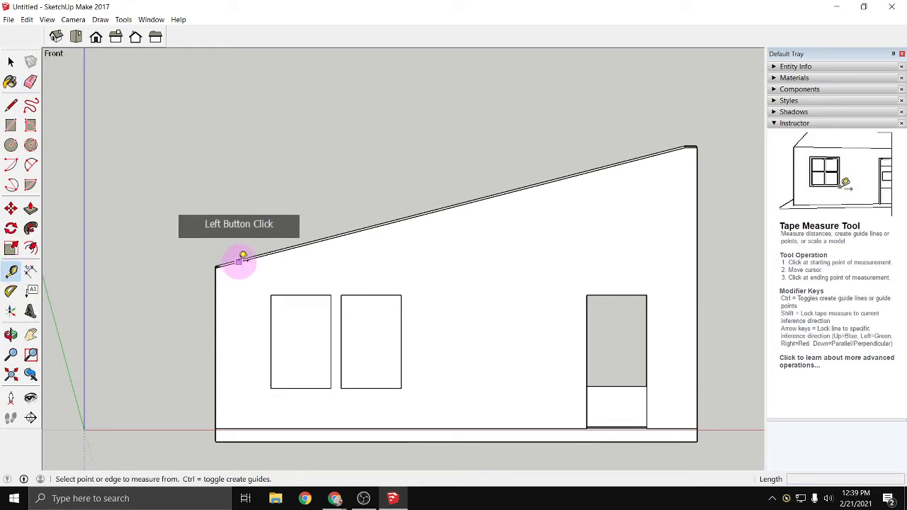
left_click(251, 258)
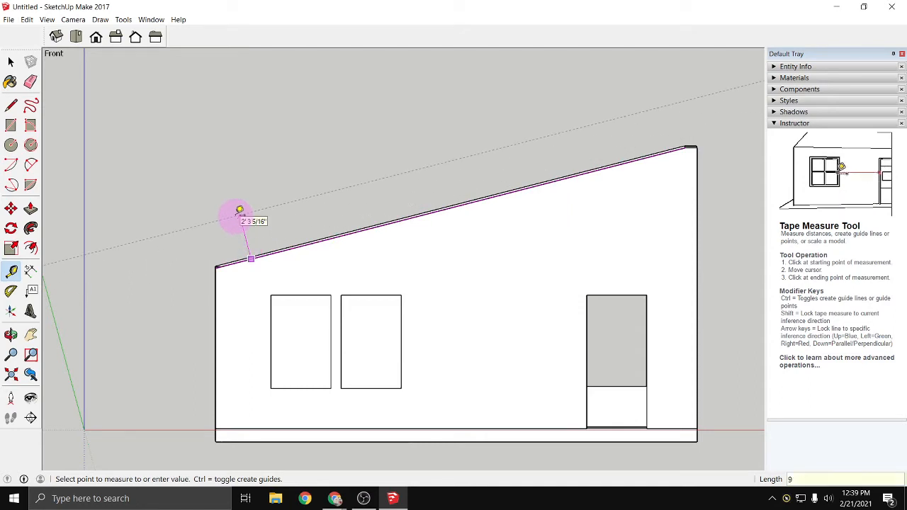
left_click(240, 211)
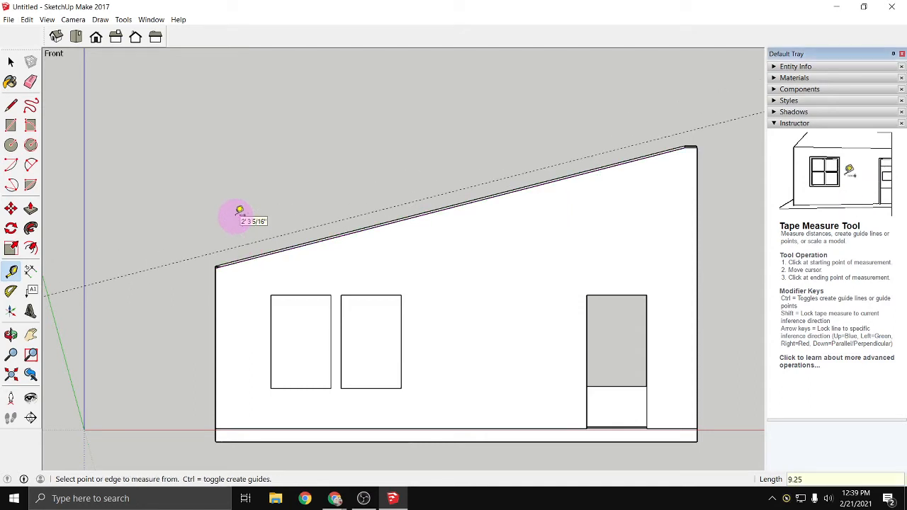
- Outline the roof's sloping side profile between the wall top and the guide line, closing it into a face
left_click(12, 105)
left_click(216, 266)
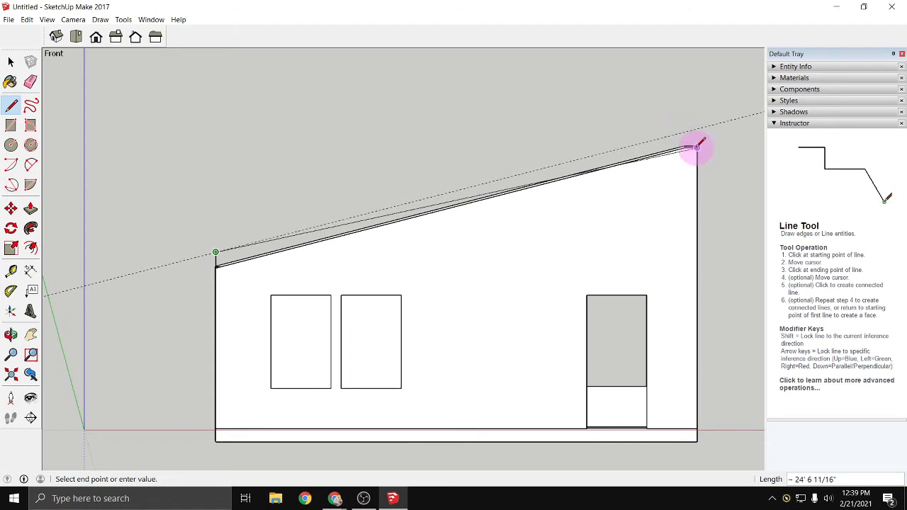
scroll(698, 147, "up", 2)
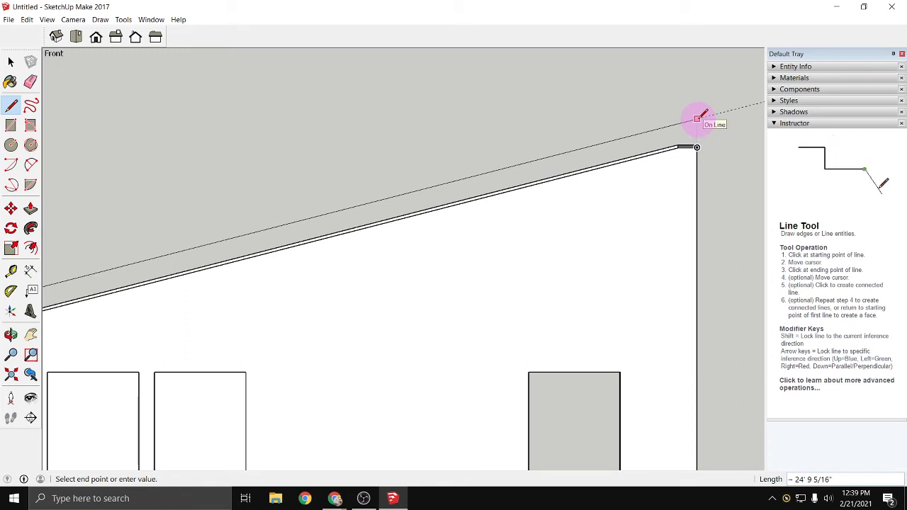
left_click(698, 118)
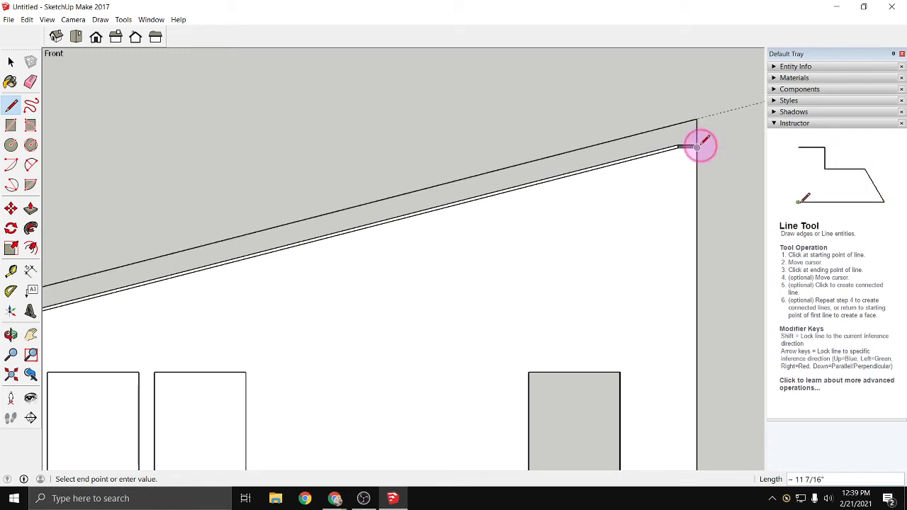
left_click(698, 147)
scroll(246, 238, "down", 2)
middle_click_drag(160, 293, 56, 293)
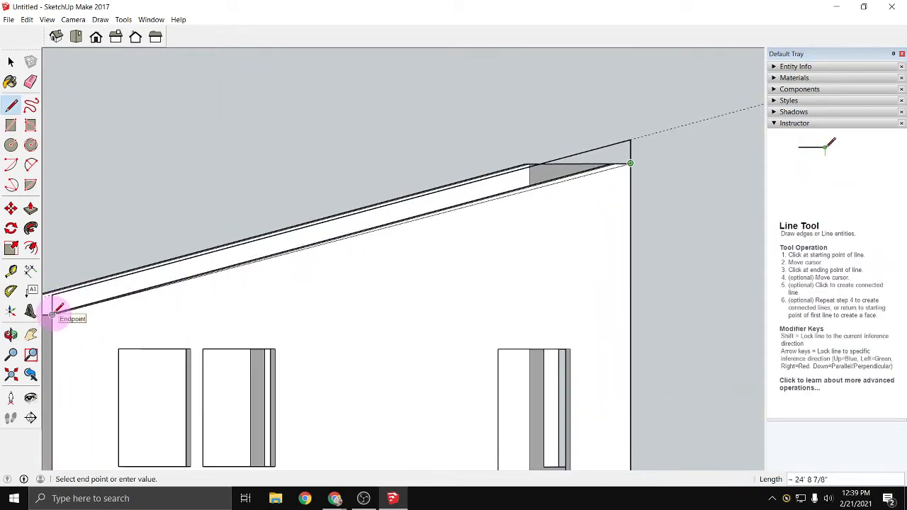
left_click(55, 312)
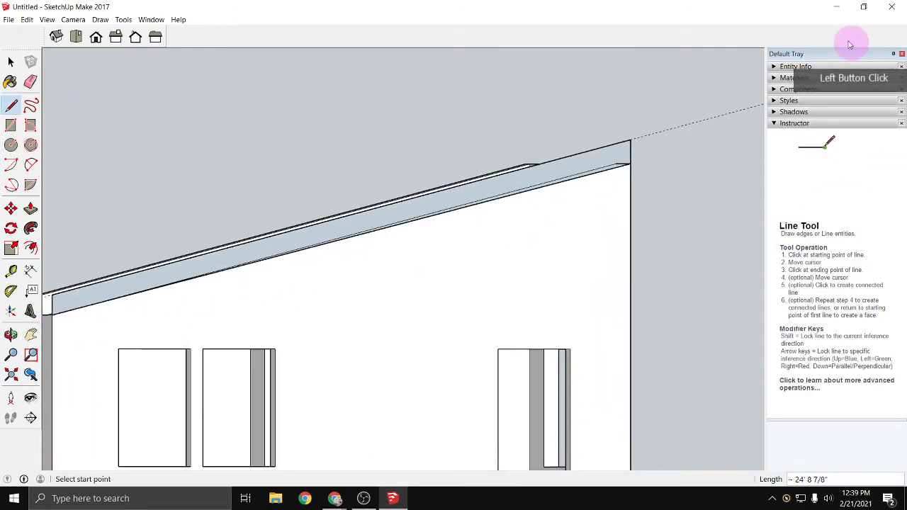
- Push/Pull the roof profile face 12' across the building to the opposite long wall
middle_click_drag(435, 281, 538, 287)
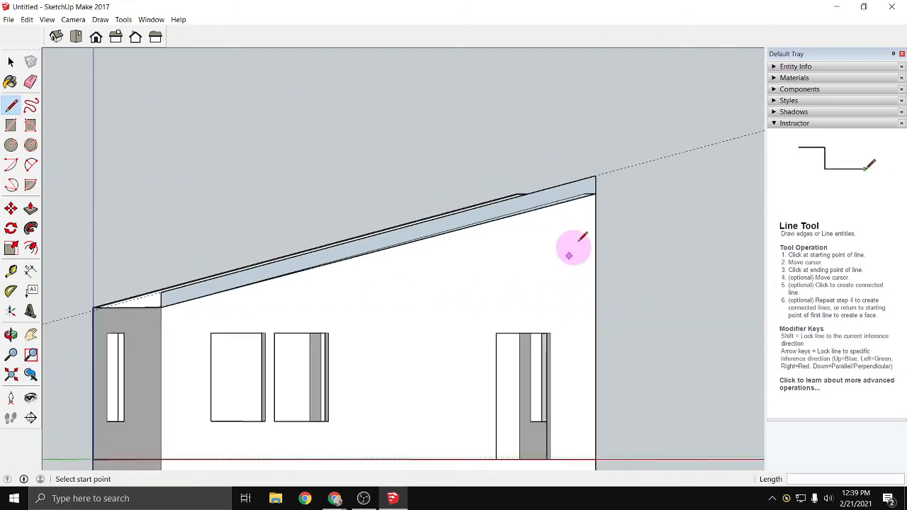
middle_click_drag(620, 259, 486, 284)
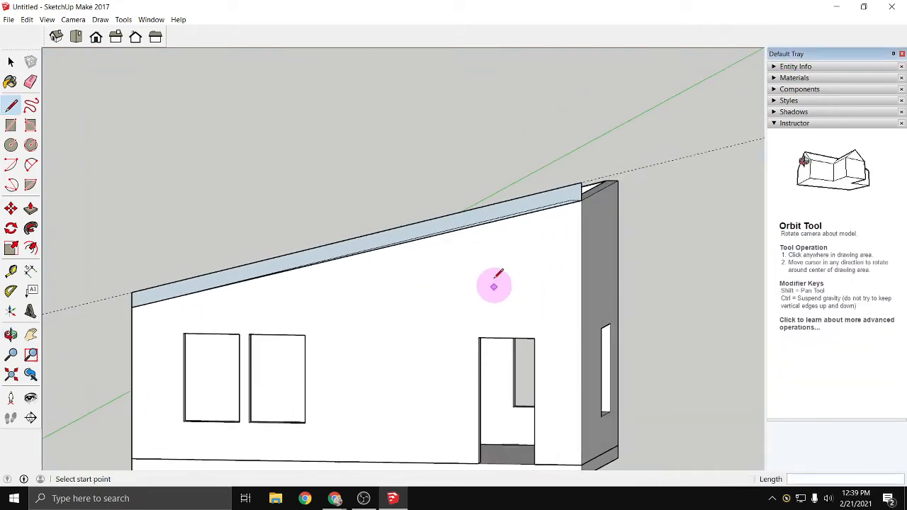
scroll(550, 209, "up", 3)
scroll(560, 190, "up", 3)
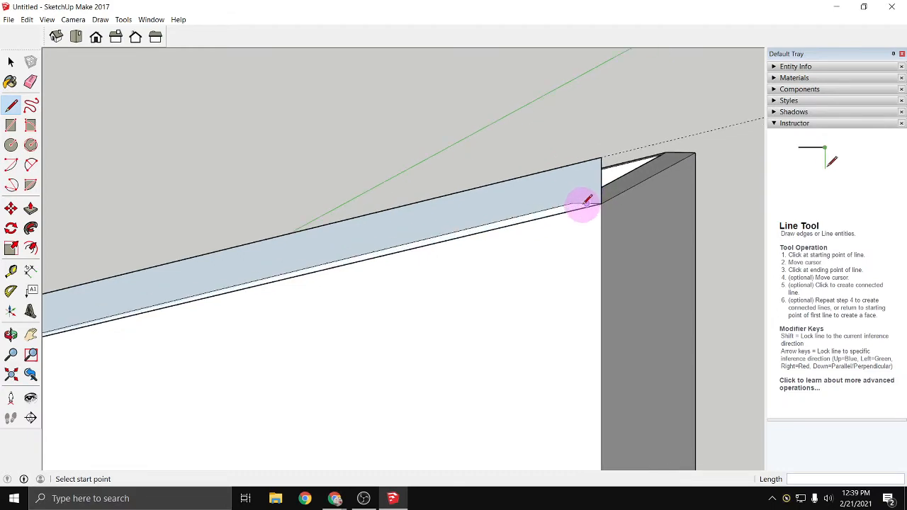
scroll(568, 210, "down", 5)
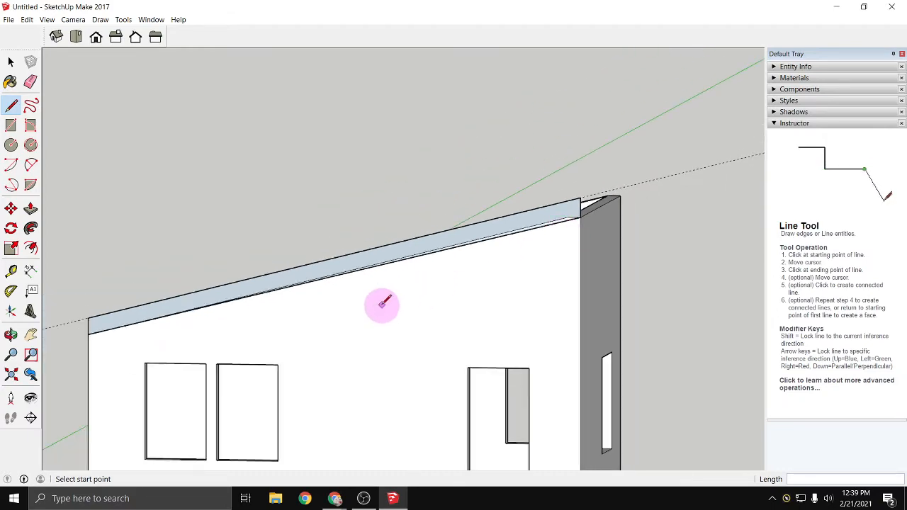
middle_click_drag(378, 305, 538, 338)
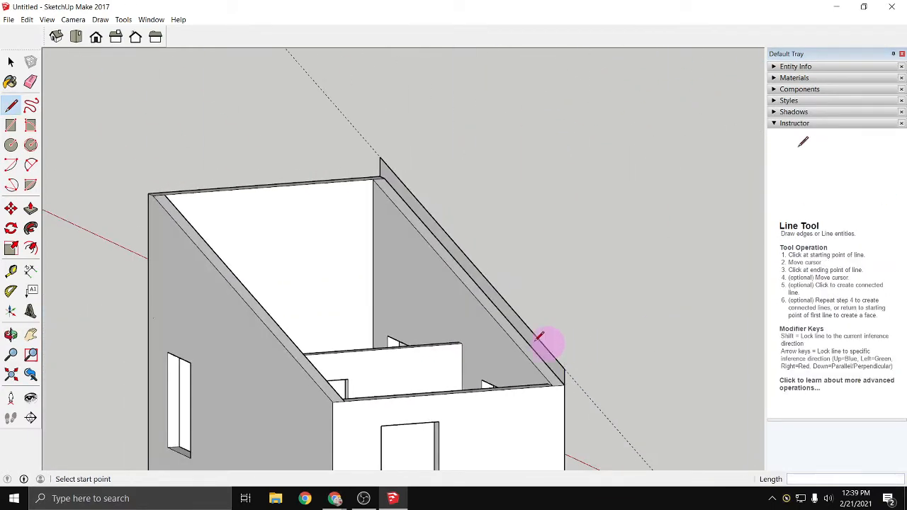
left_click(31, 209)
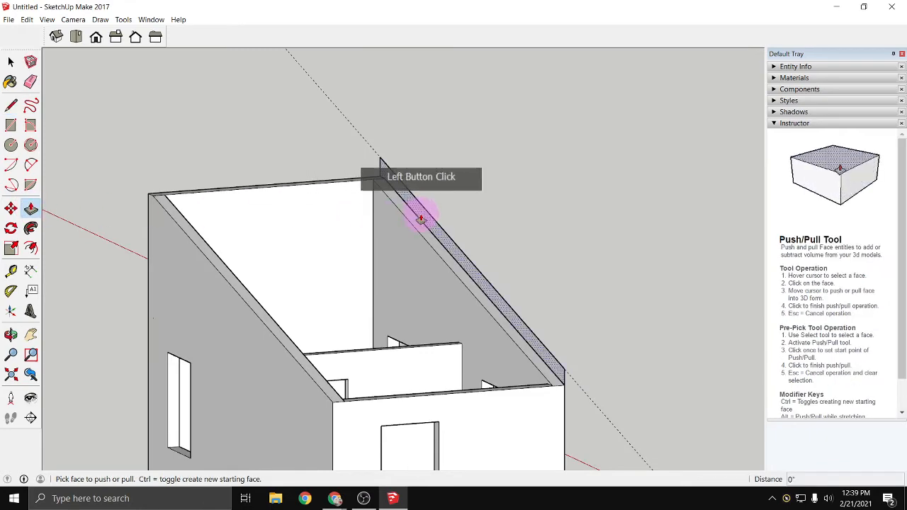
left_click(408, 216)
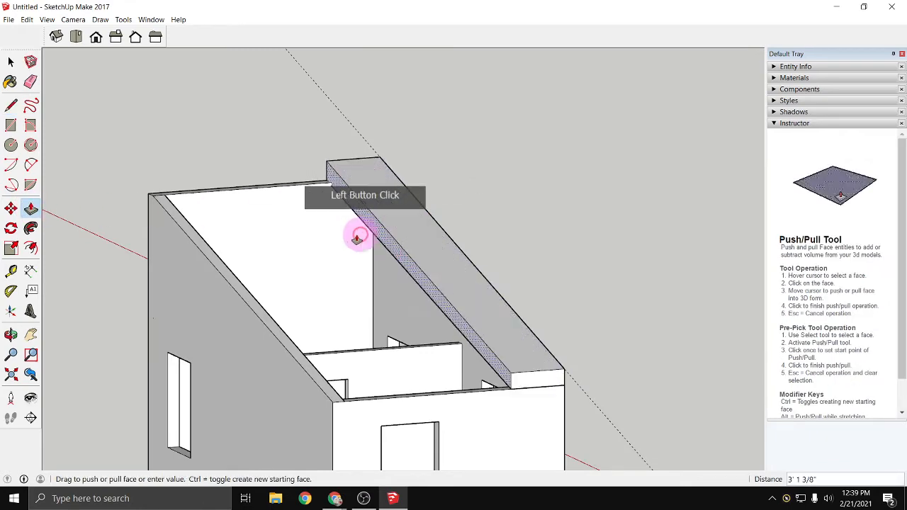
left_click(234, 331)
- Undo the roof extrusion, its profile and the guide line above the walls
middle_click_drag(192, 361, 506, 338)
scroll(517, 358, "up", 2)
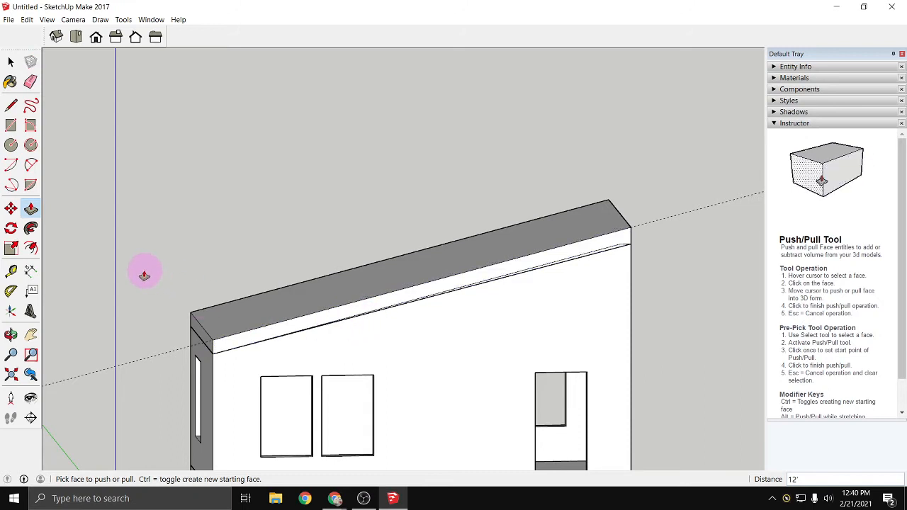
key("ctrl+z")
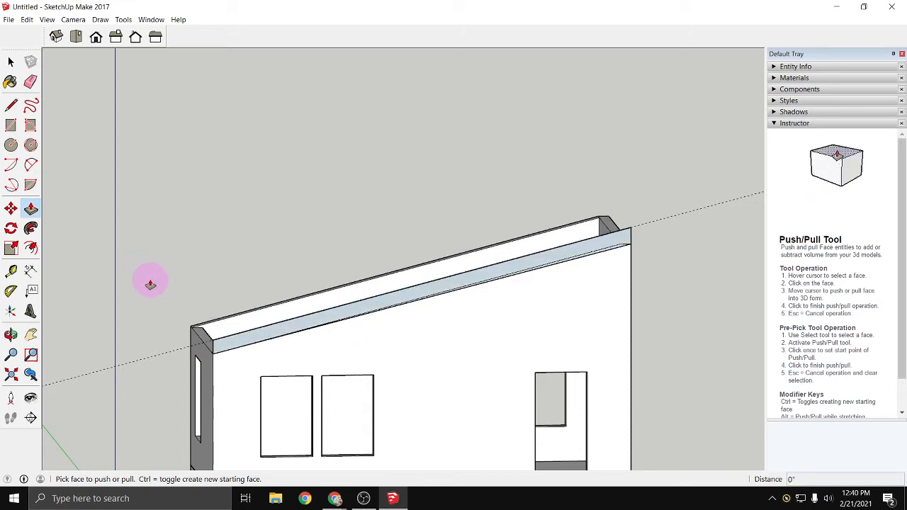
key("ctrl+z")
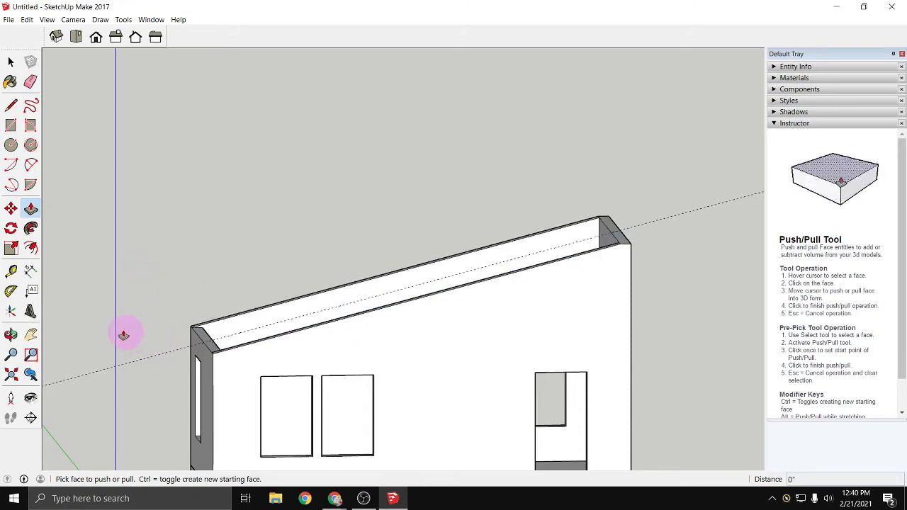
key("space")
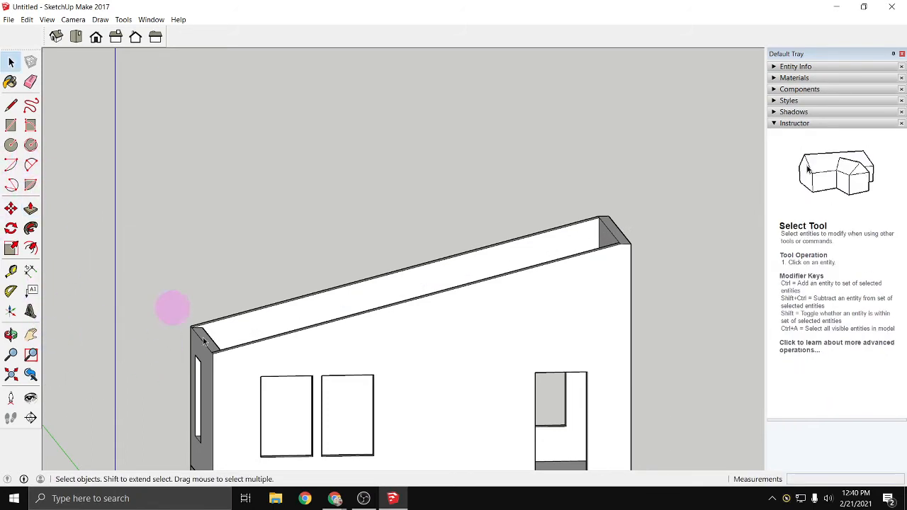
- Open the walls group and place a guide line parallel to the sloping wall top, offset 9.25" above it
double_click(435, 338)
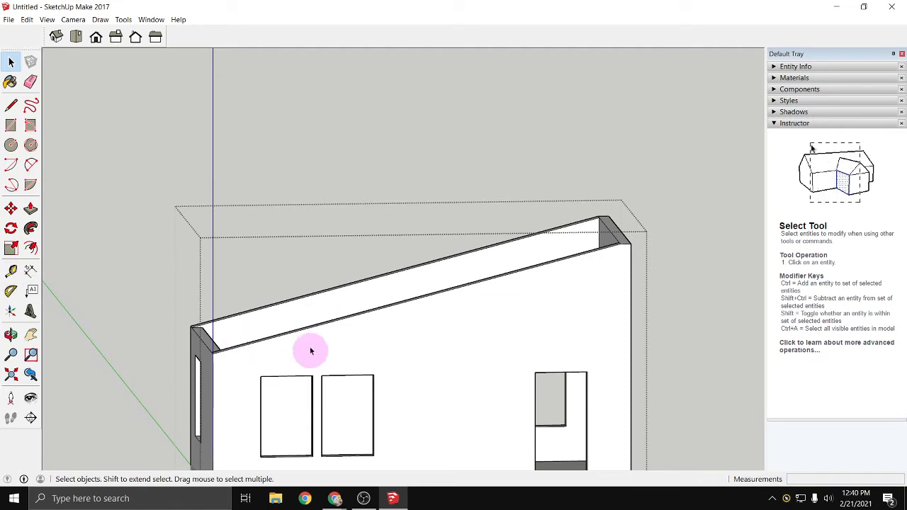
scroll(247, 395, "down", 2)
middle_click_drag(195, 431, 121, 378)
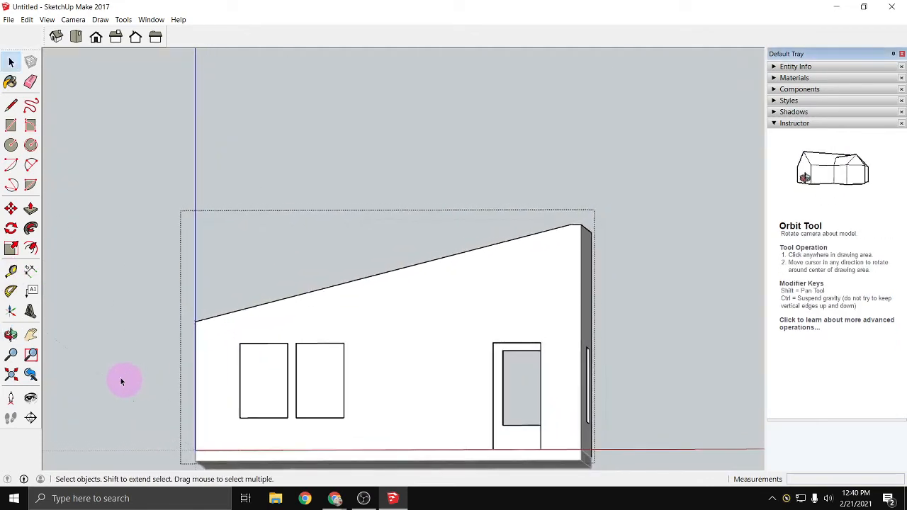
left_click(11, 271)
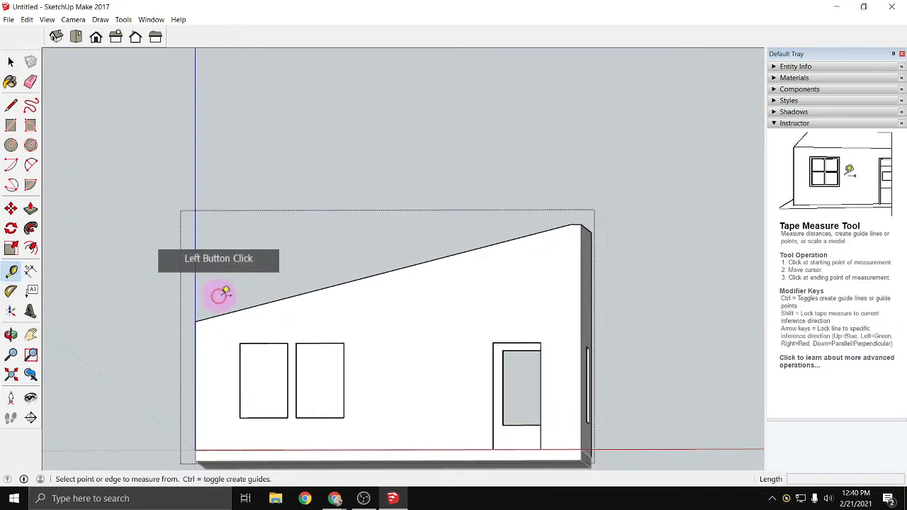
left_click(283, 298)
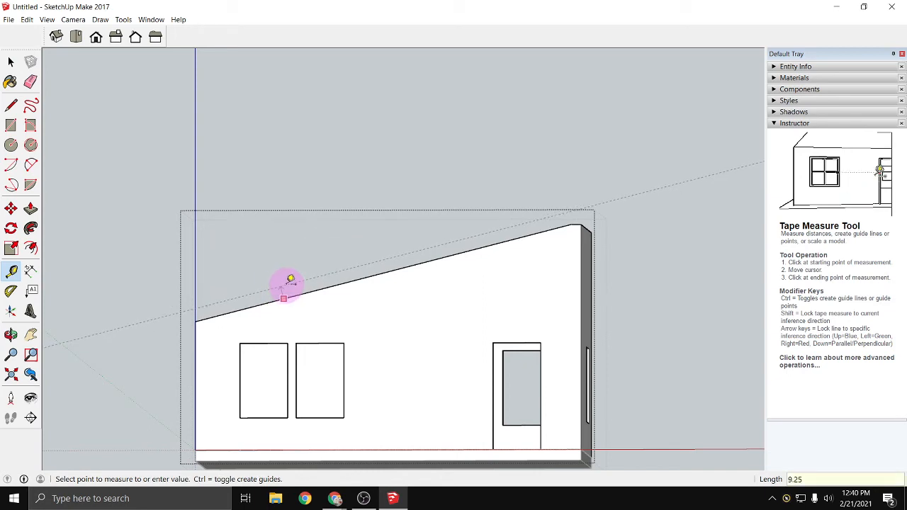
scroll(272, 294, "up", 2)
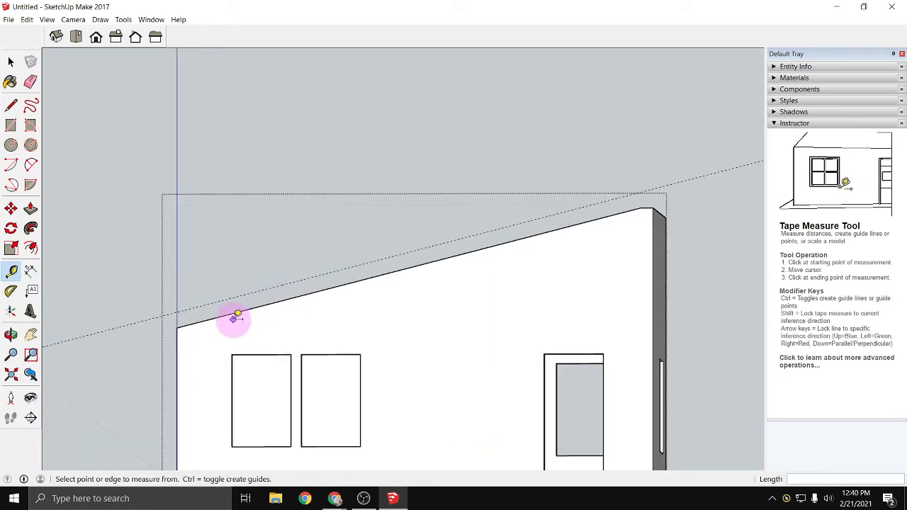
- Inside the walls group, outline the roof profile from the wall's top corners up to the guide line
middle_click_drag(234, 320, 265, 348)
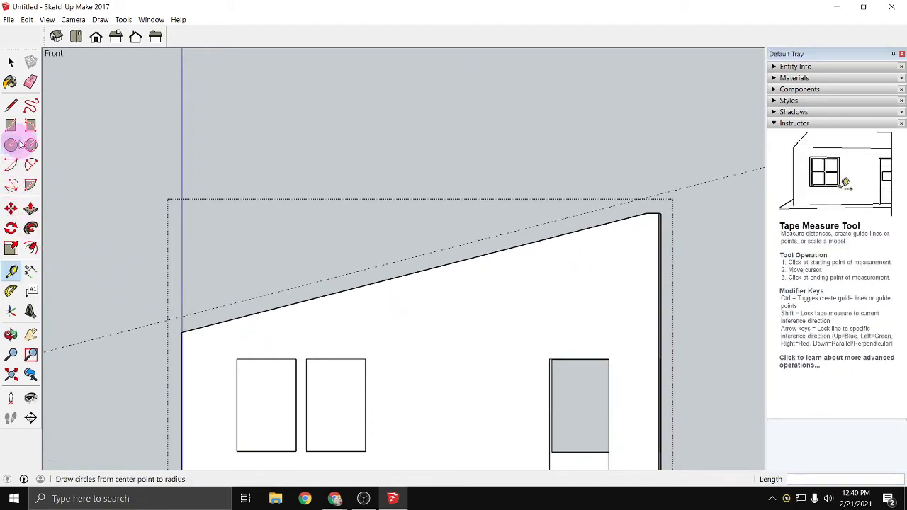
left_click(12, 105)
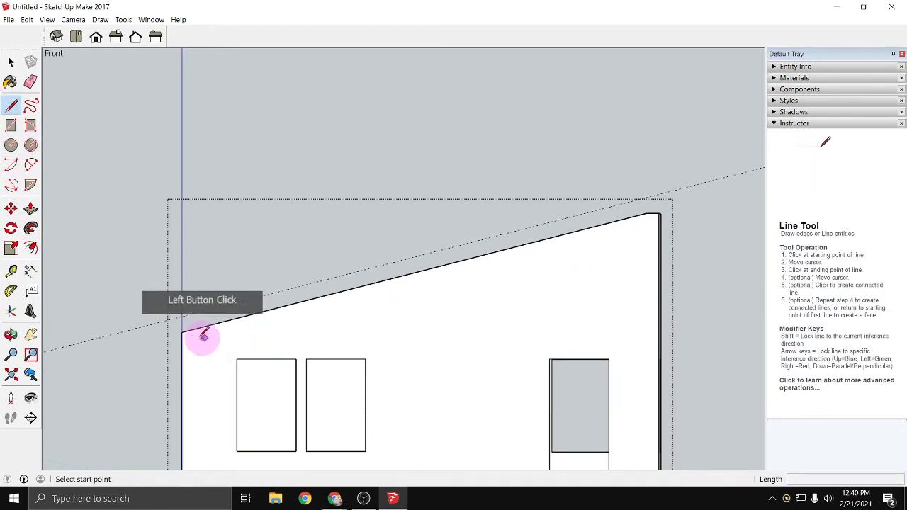
left_click(182, 331)
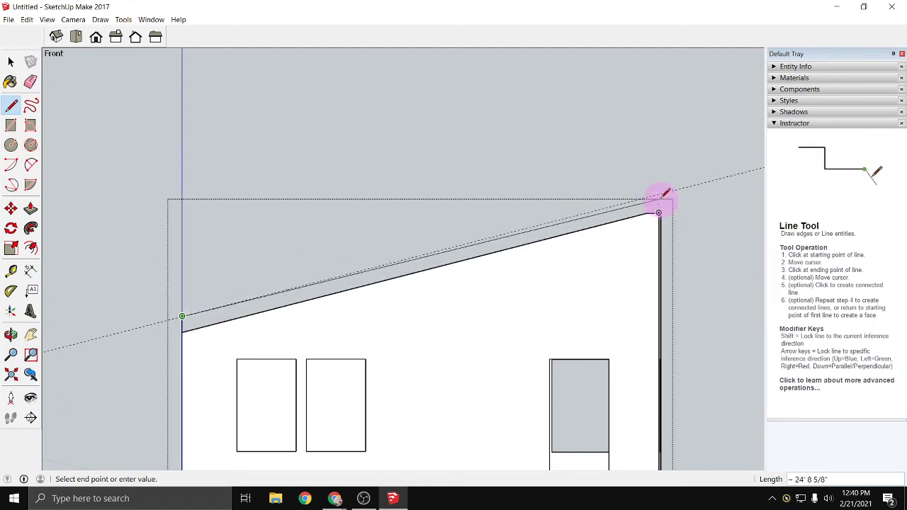
scroll(665, 189, "up", 1)
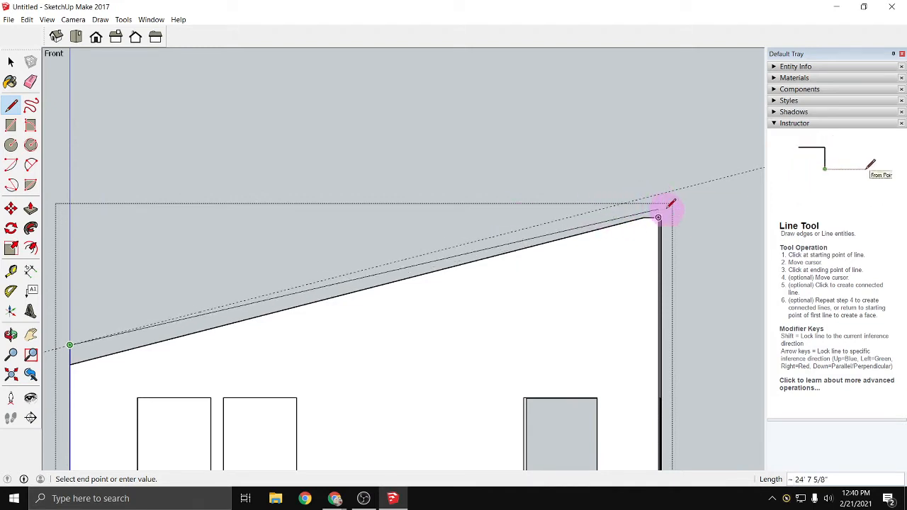
middle_click_drag(621, 221, 616, 277)
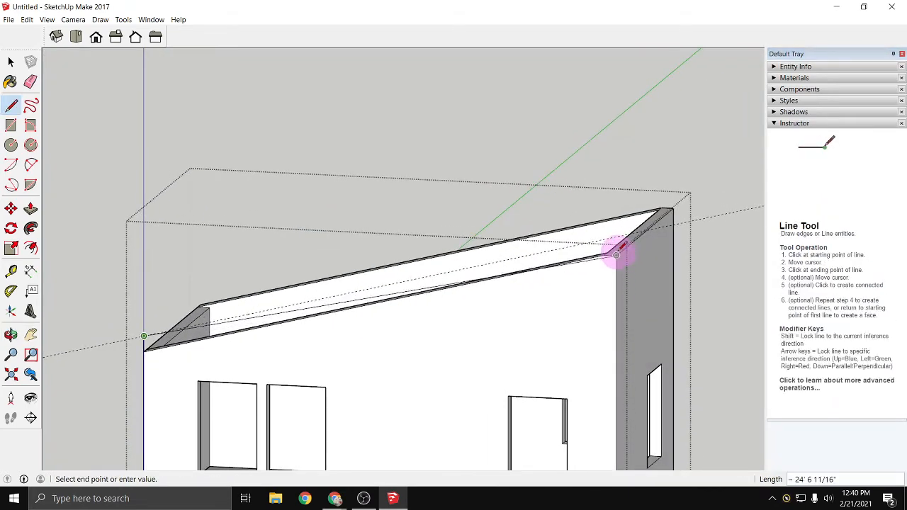
left_click(616, 238)
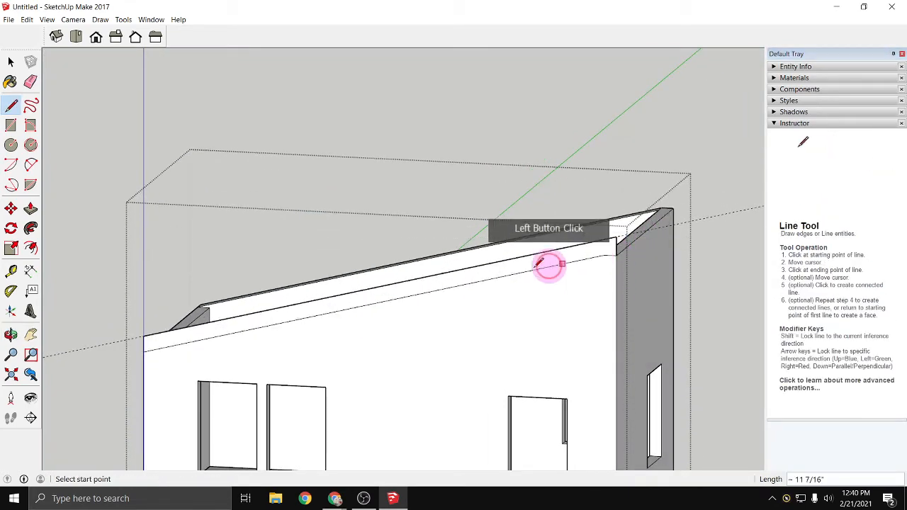
- Push/Pull the roof profile inside the walls group 12' to the opposite wall and inspect the joined geometry
left_click(30, 210)
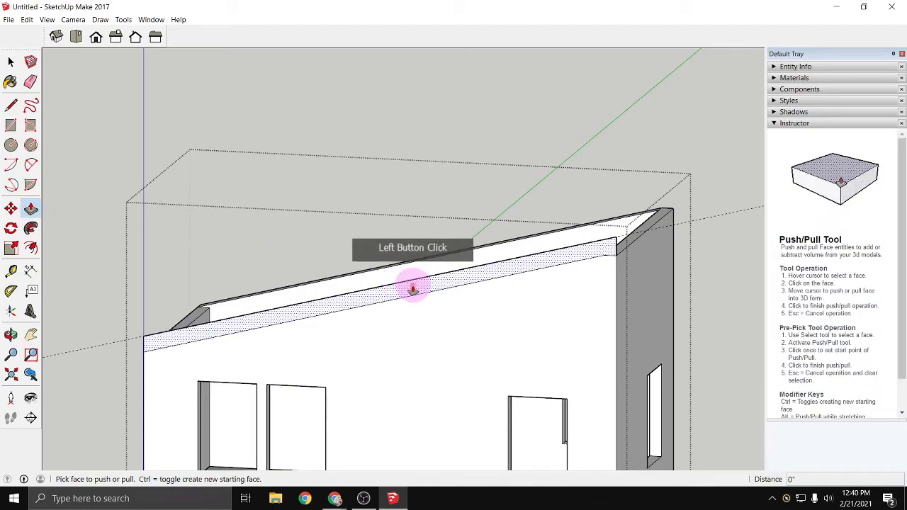
left_click_drag(411, 284, 679, 235)
key("o")
left_click_drag(489, 356, 431, 358)
key("p")
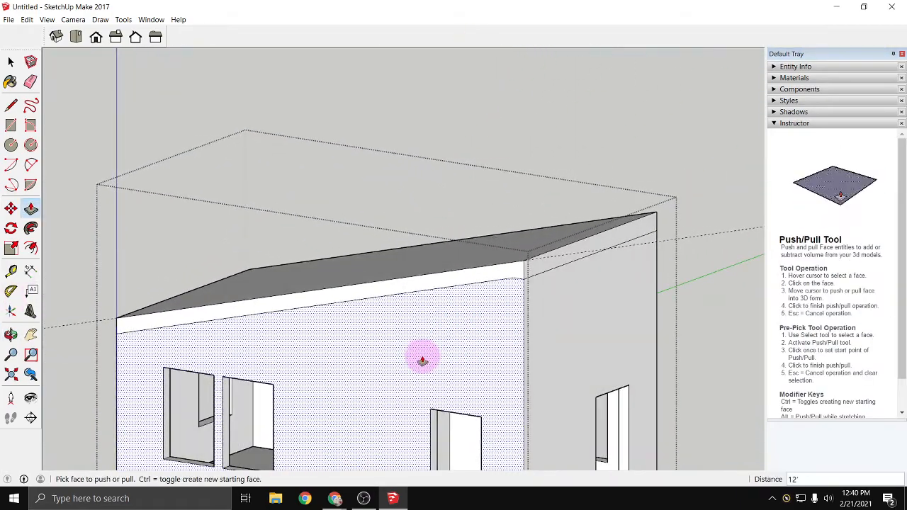
scroll(354, 357, "down", 4)
middle_click_drag(286, 356, 250, 379)
key("space")
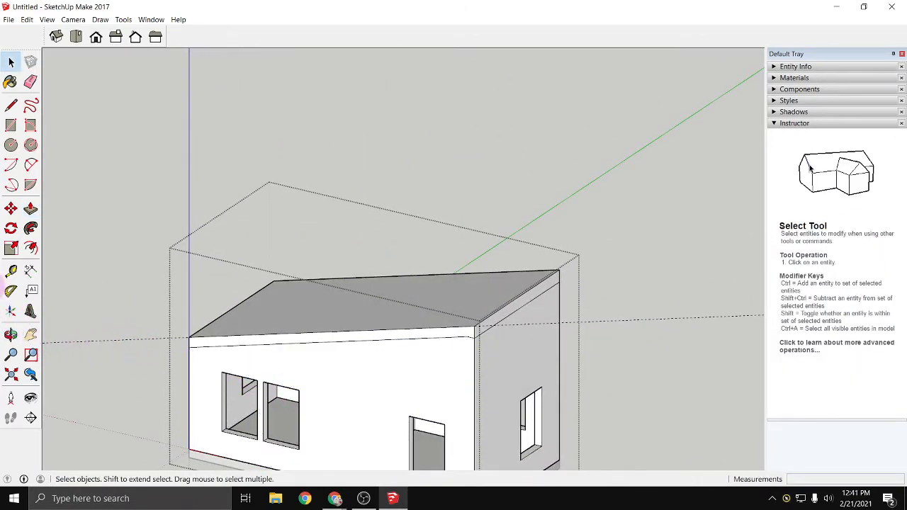
- Undo the roof extrusion, profile and guide line drawn inside the walls group, and leave the group
left_click(157, 260)
key("ctrl+z")
key("ctrl+z")
key("ctrl+z")
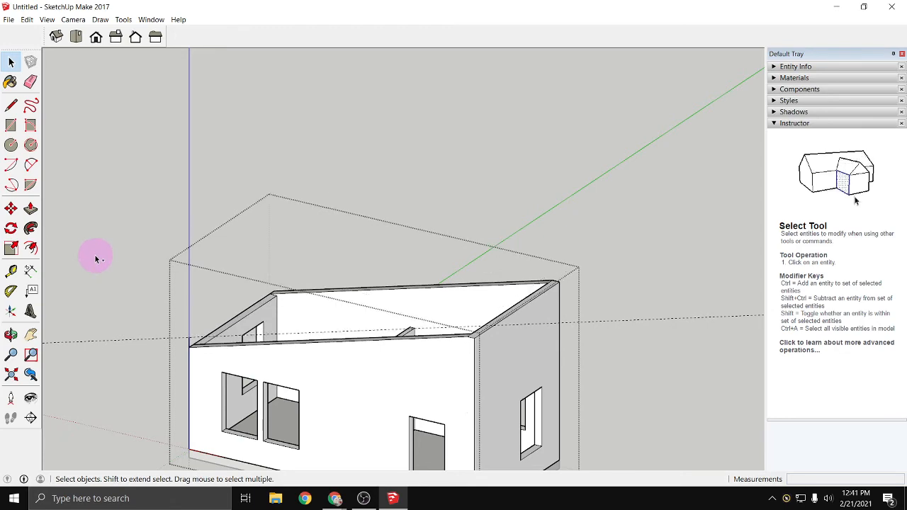
middle_click_drag(80, 268, 198, 220)
- Select the base slab and the walls in turn to check their grouping, and clear the selection
left_click(399, 441)
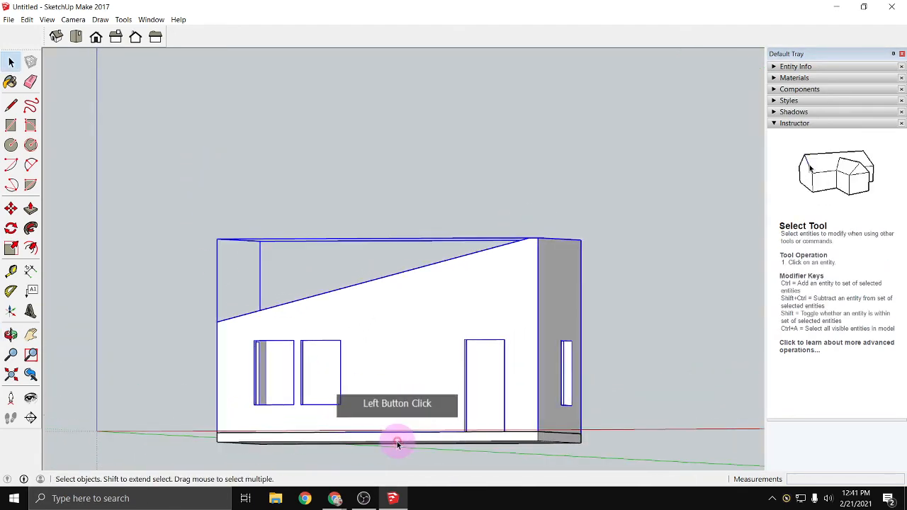
left_click(360, 378)
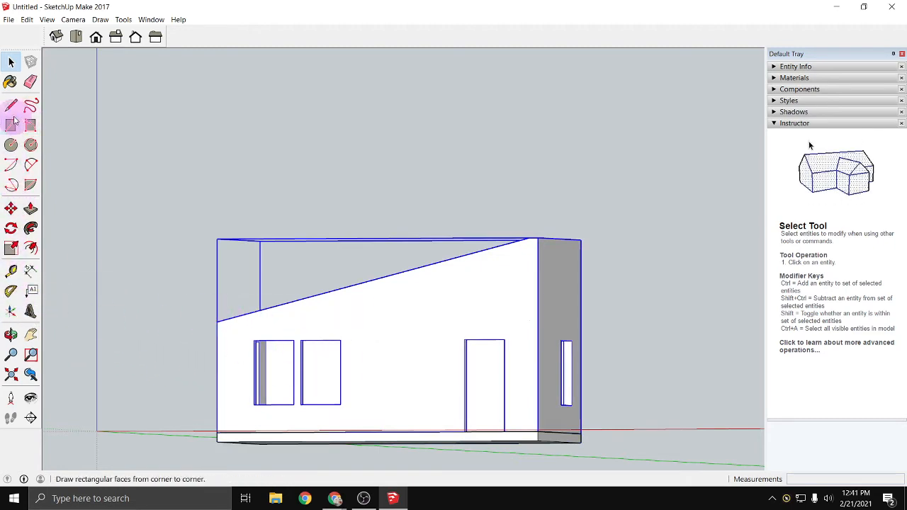
left_click(185, 311)
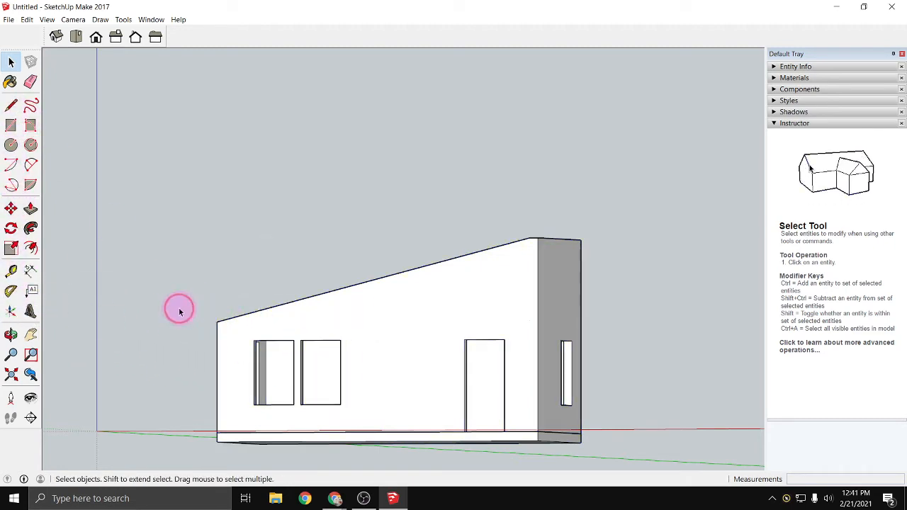
- Place a guide line 9.25" above the front wall's sloping top edge, outside the walls group
left_click(11, 270)
left_click(374, 282)
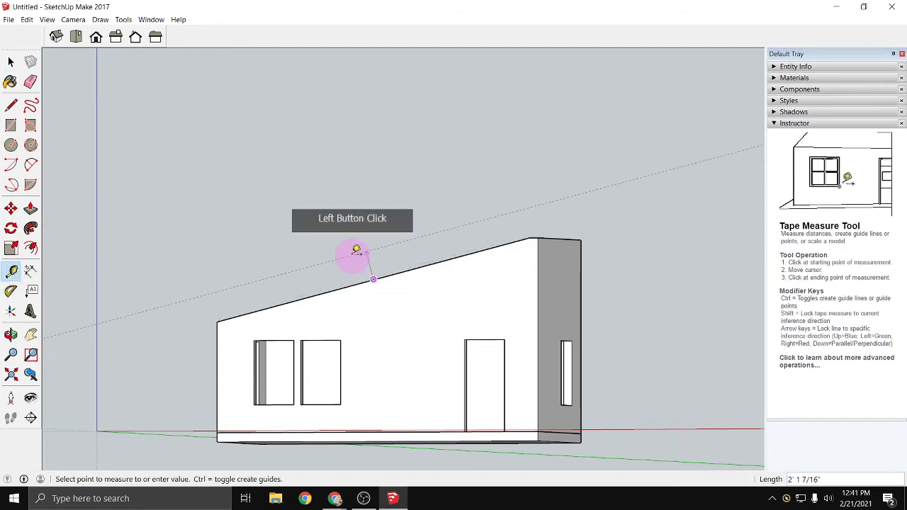
left_click(354, 252)
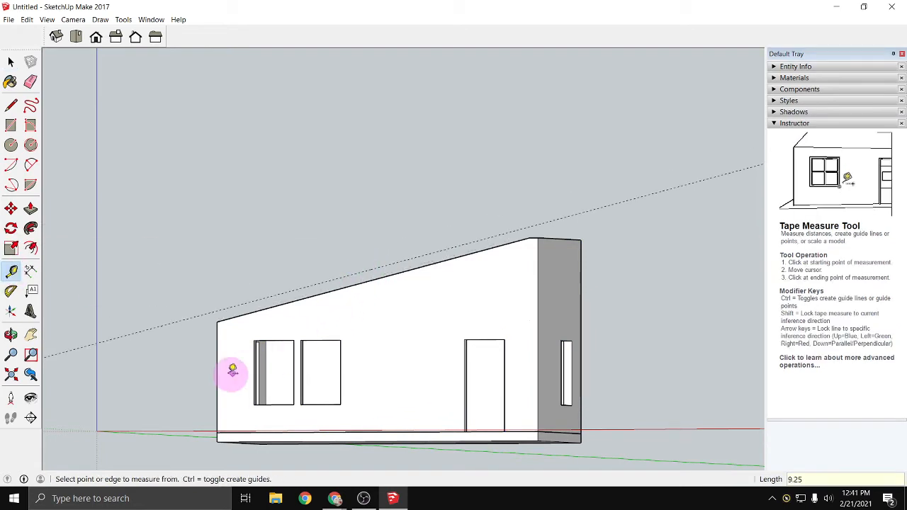
- Outline the roof profile outside the walls group, from the front wall's top corners up to the guide line
middle_click_drag(229, 370, 299, 383)
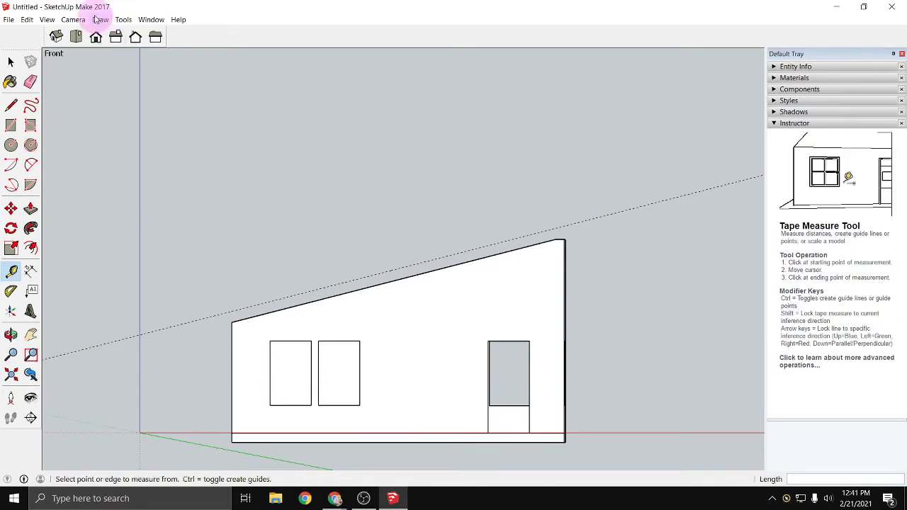
left_click(96, 37)
scroll(79, 226, "up", 3)
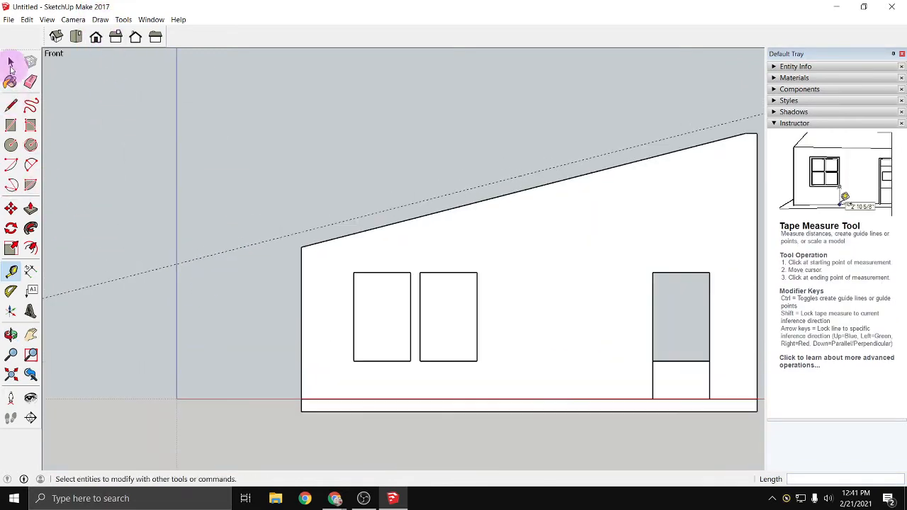
left_click(12, 105)
left_click(301, 232)
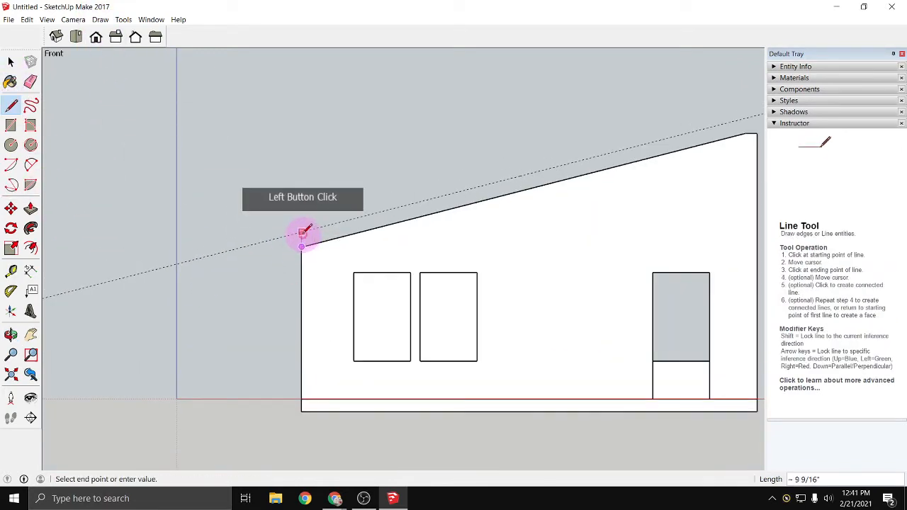
middle_click_drag(563, 175, 443, 231)
scroll(621, 149, "up", 4)
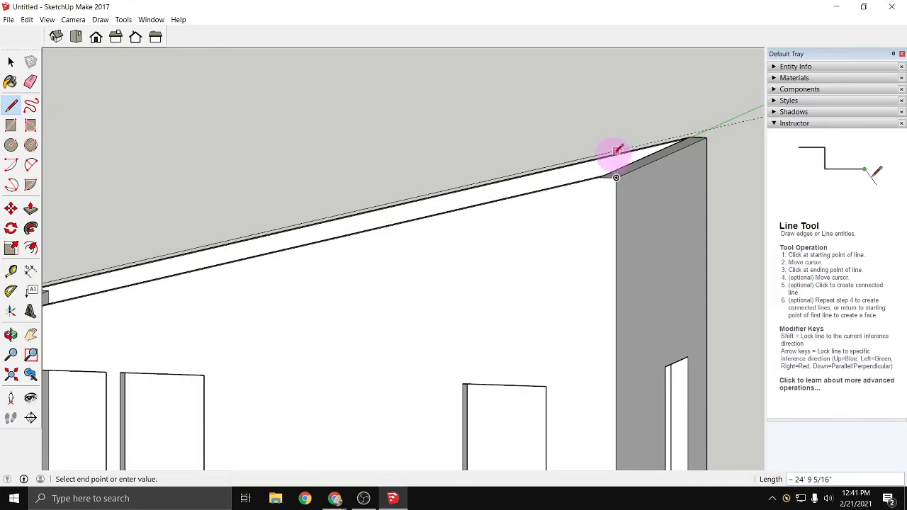
left_click(617, 177)
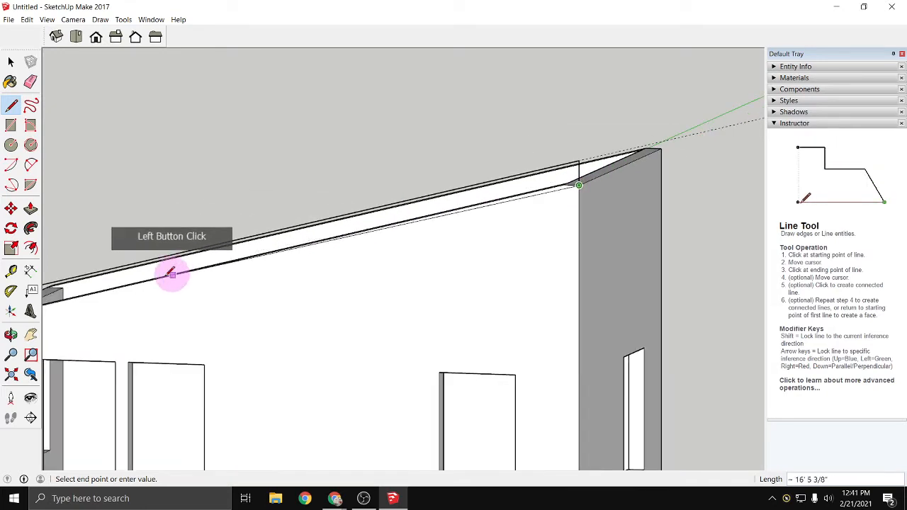
mouse_move(171, 274)
middle_mouse_down()
mouse_move(243, 263)
mouse_move(226, 280)
middle_mouse_up()
middle_click_drag(174, 300, 319, 268)
left_click(148, 298)
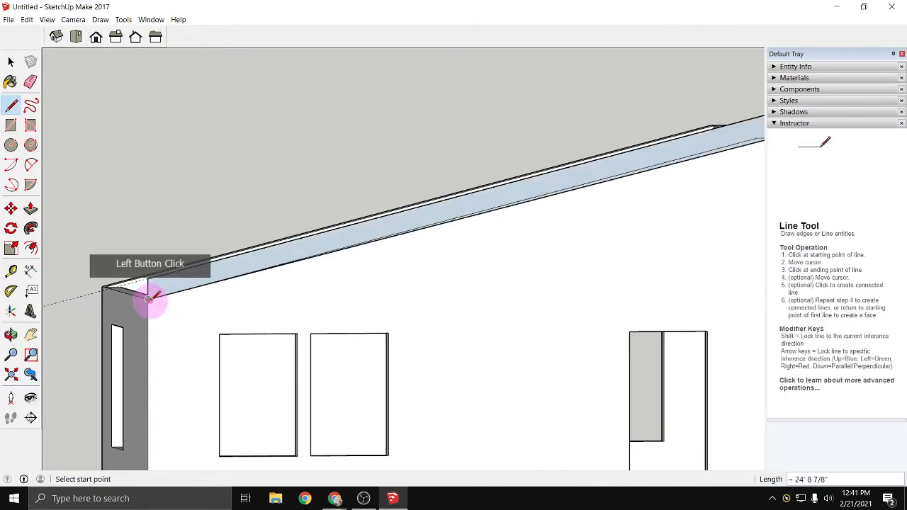
- Push/Pull the separate roof profile 12' to the outer face of the opposite wall
scroll(160, 307, "down", 4)
middle_click_drag(150, 331, 365, 372, "shift")
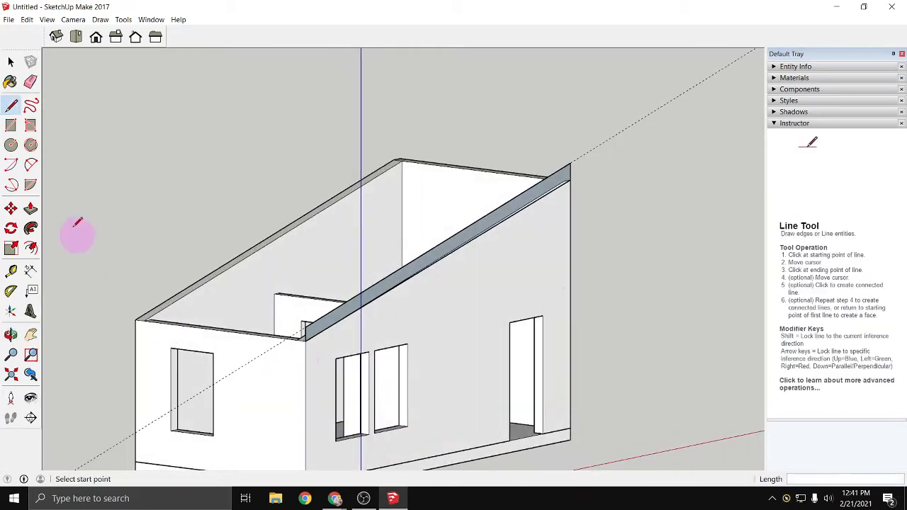
left_click(31, 208)
left_click_drag(388, 289, 144, 325)
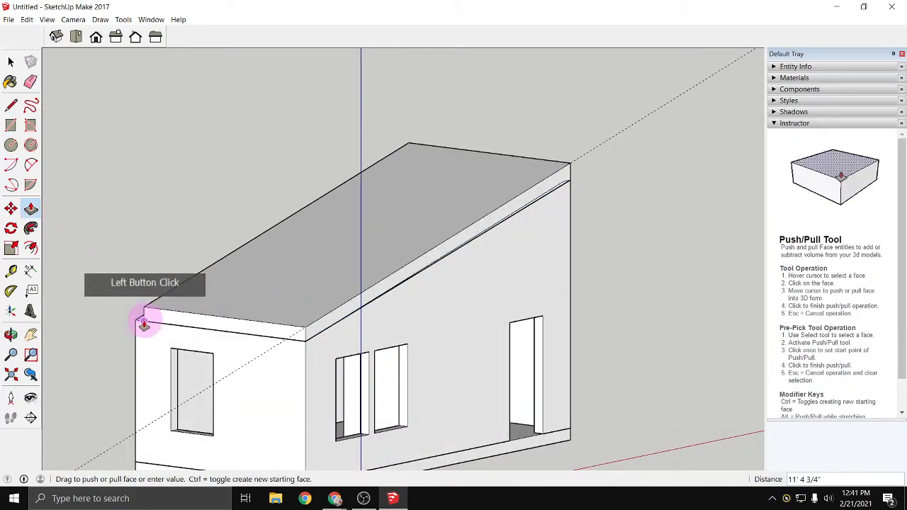
left_click(138, 325)
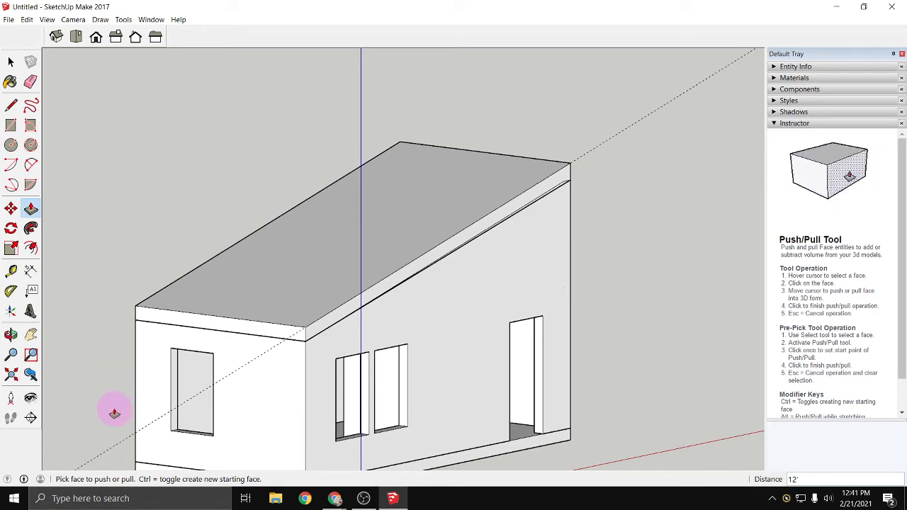
- Inspect the finished building, select the base slab, walls and roof's front face in turn to check their separation, and clear the selection
middle_click_drag(114, 413, 65, 405)
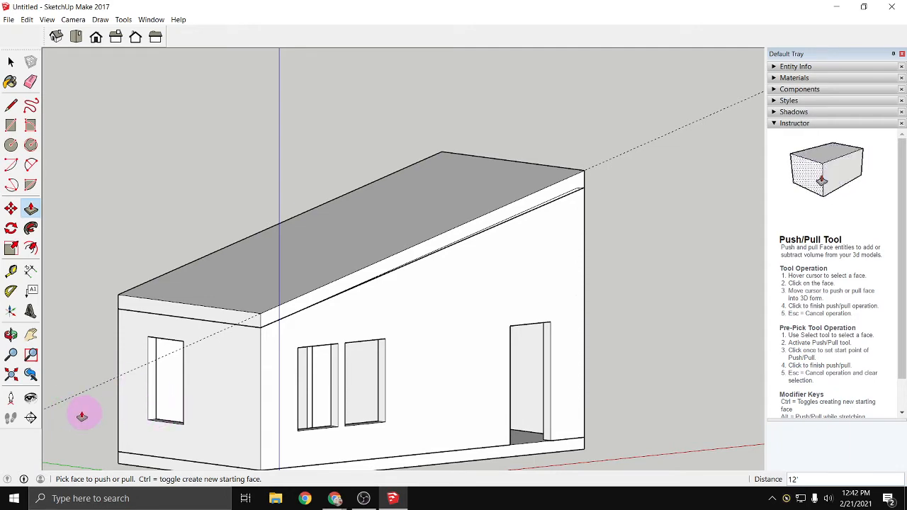
middle_click_drag(80, 411, 470, 413)
middle_click_drag(528, 429, 385, 414)
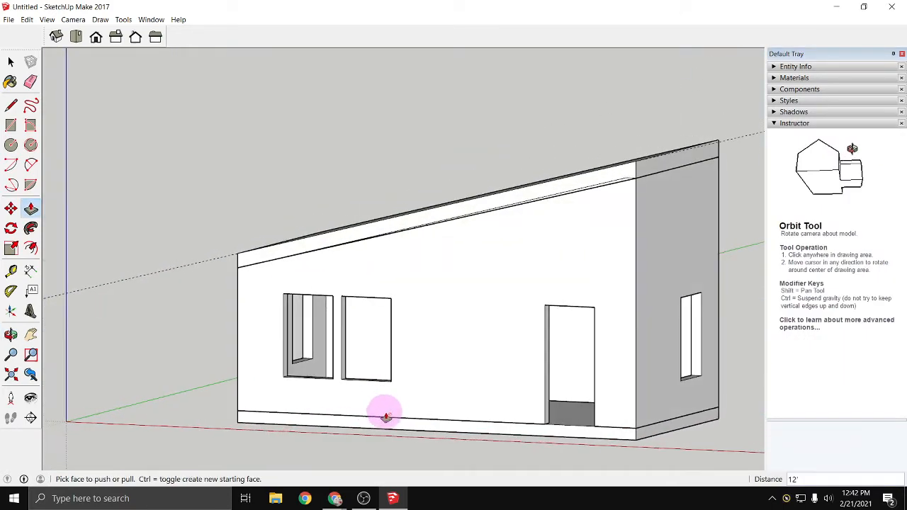
middle_click_drag(461, 433, 400, 428)
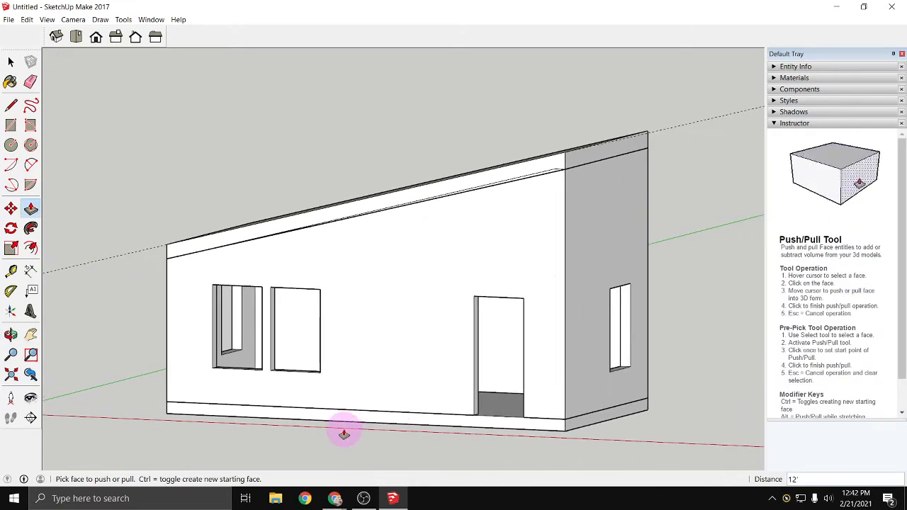
mouse_move(350, 432)
middle_mouse_down()
mouse_move(336, 371)
mouse_move(283, 385)
mouse_move(229, 354)
mouse_move(290, 322)
mouse_move(300, 265)
mouse_move(458, 395)
mouse_move(543, 415)
mouse_move(243, 443)
mouse_move(336, 425)
middle_mouse_up()
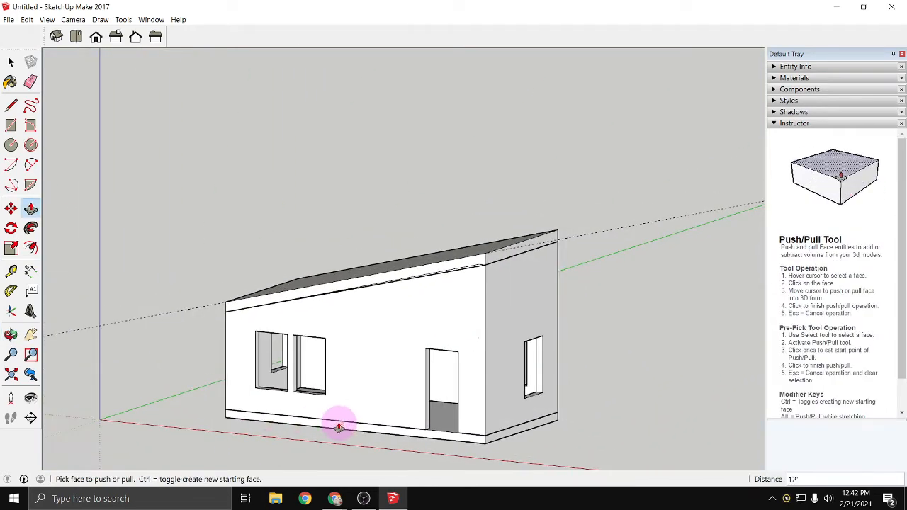
key("space")
left_click(290, 421)
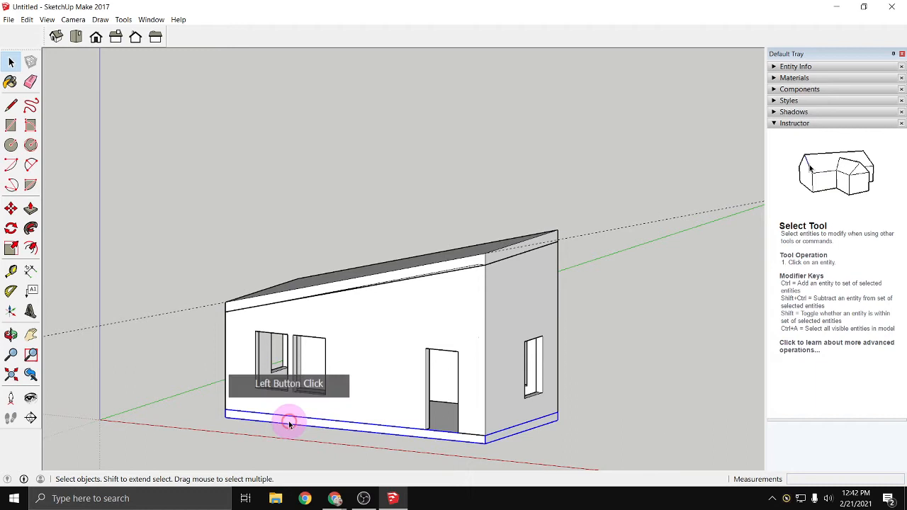
left_click(362, 400)
left_click(368, 285)
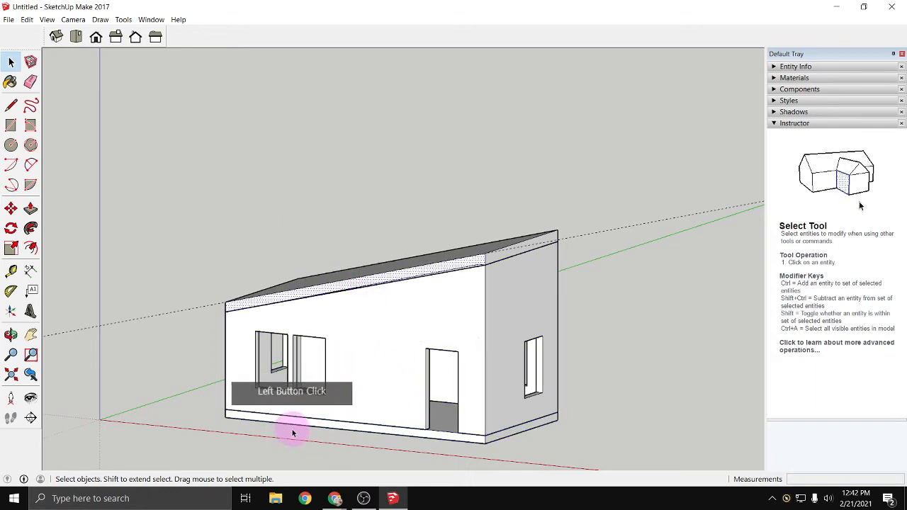
scroll(338, 374, "up", 2)
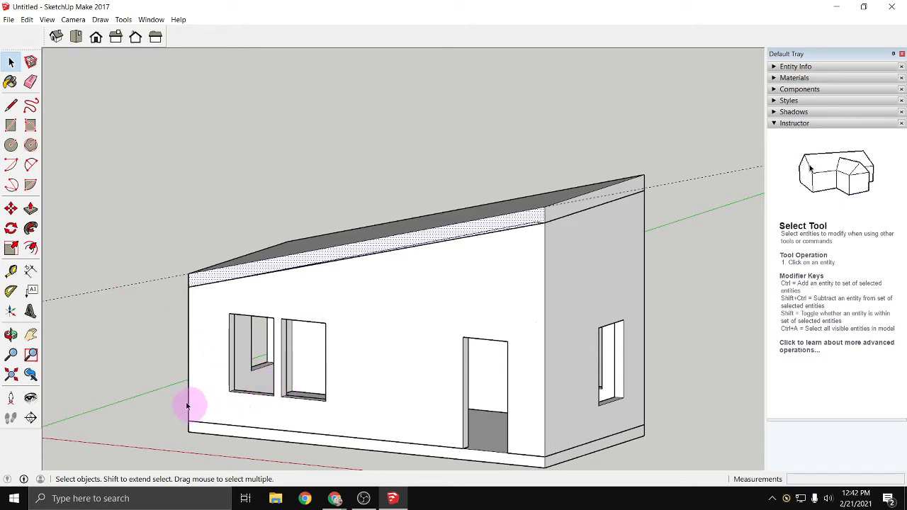
left_click(138, 378)
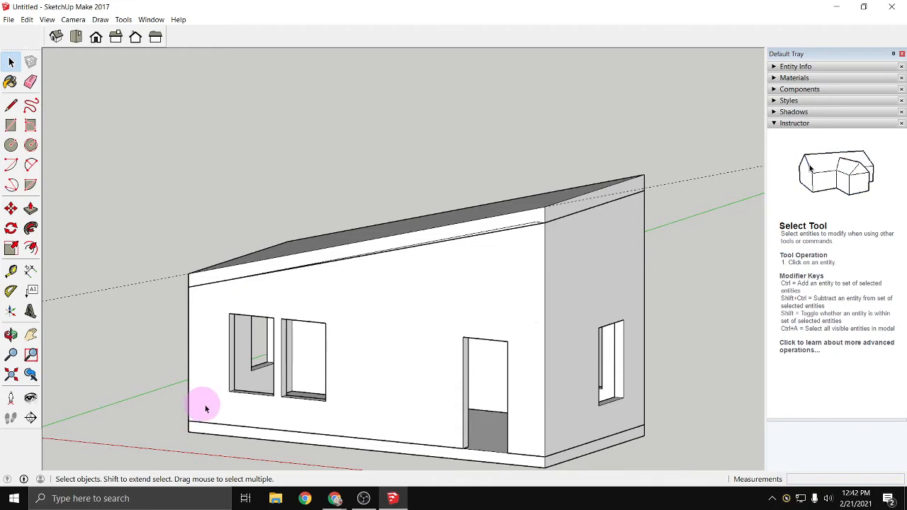
scroll(247, 399, "up", 5)
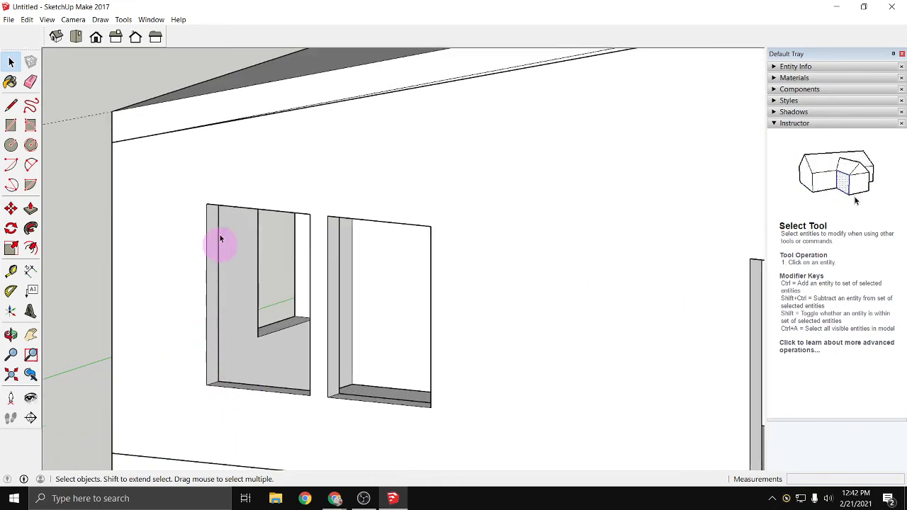
scroll(411, 413, "down", 8)
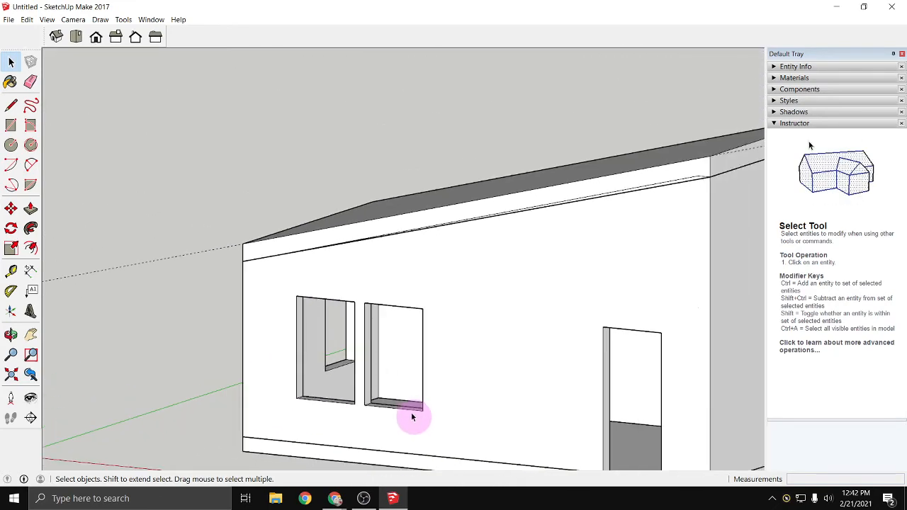
middle_click_drag(348, 424, 407, 437)
scroll(407, 438, "up", 4)
scroll(416, 440, "up", 2)
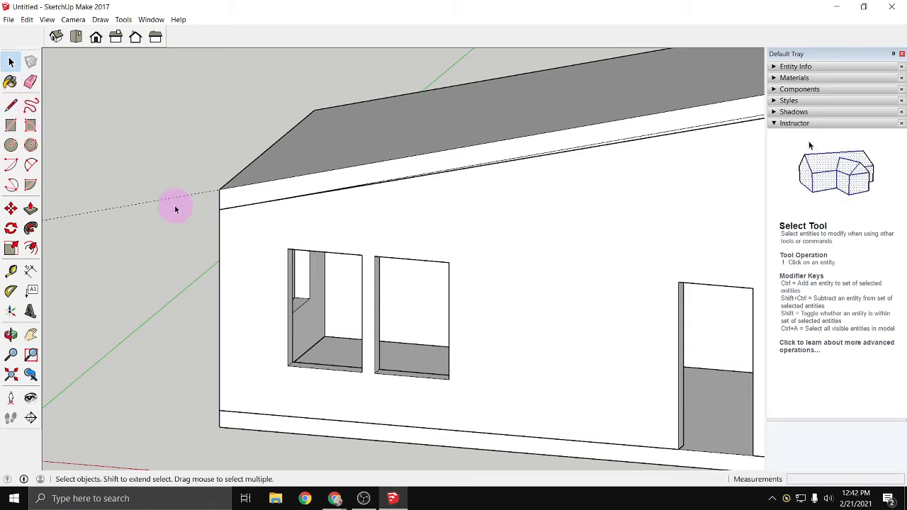
key("p")
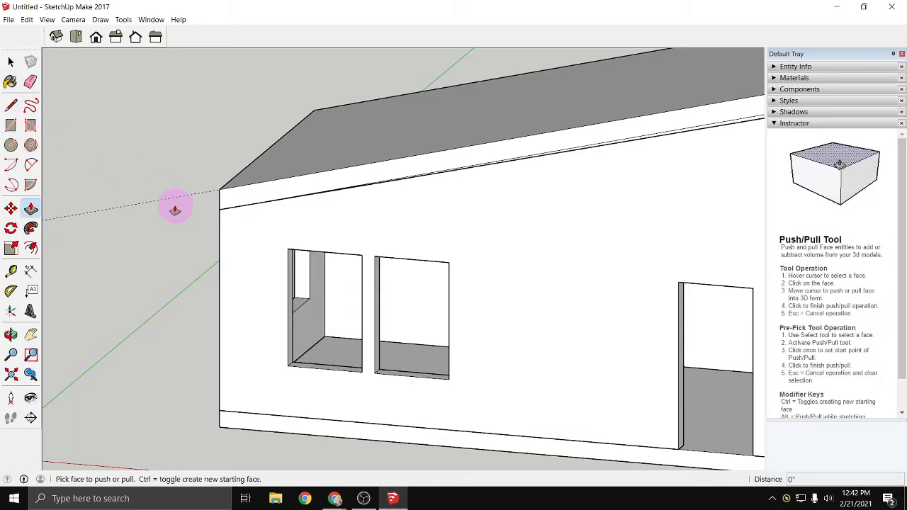
- Start the Paint Bucket and browse the Patterns, Roofing and Colors material collections
left_click(10, 82)
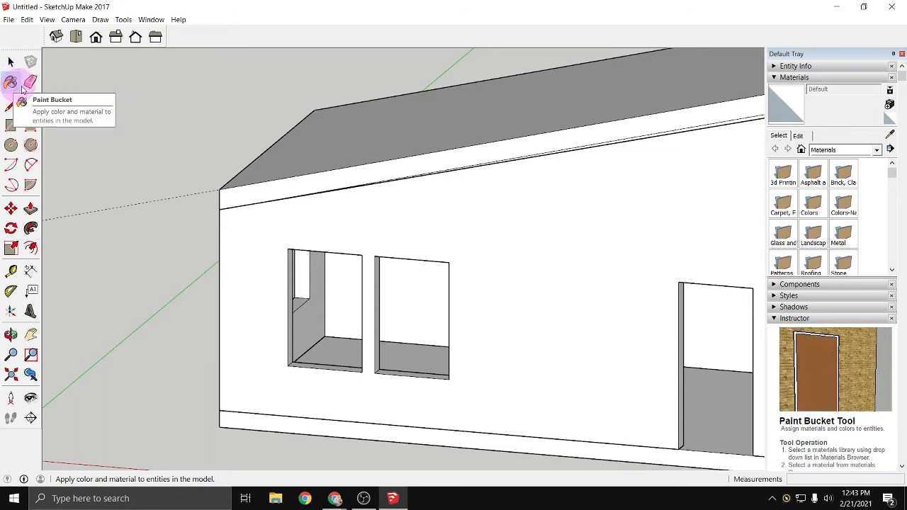
left_click(21, 86)
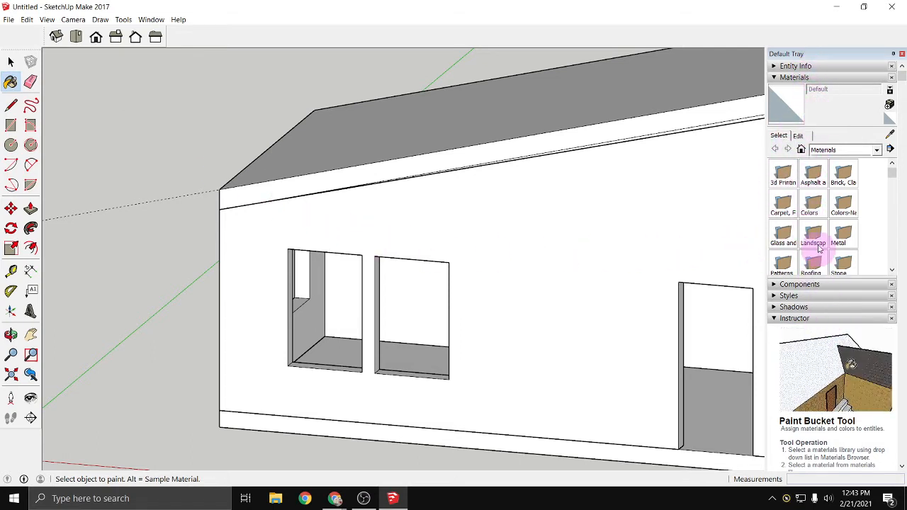
left_click(877, 150)
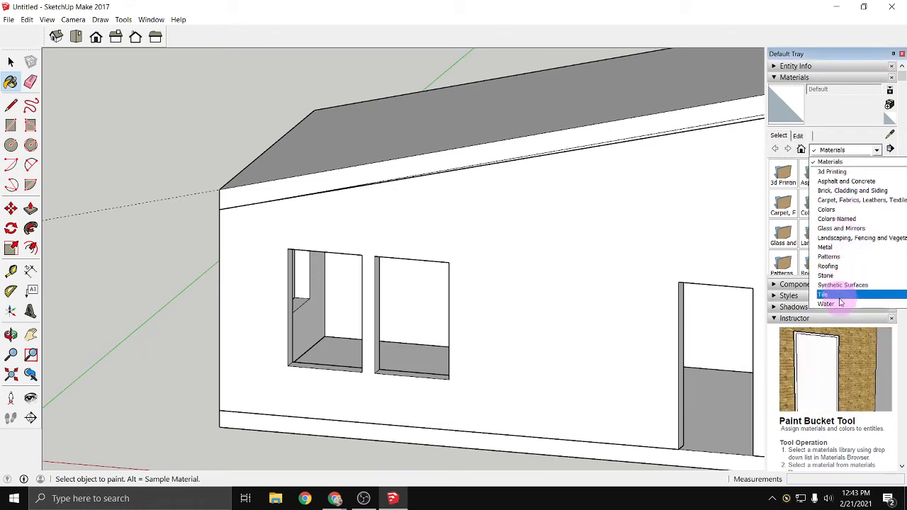
left_click(835, 257)
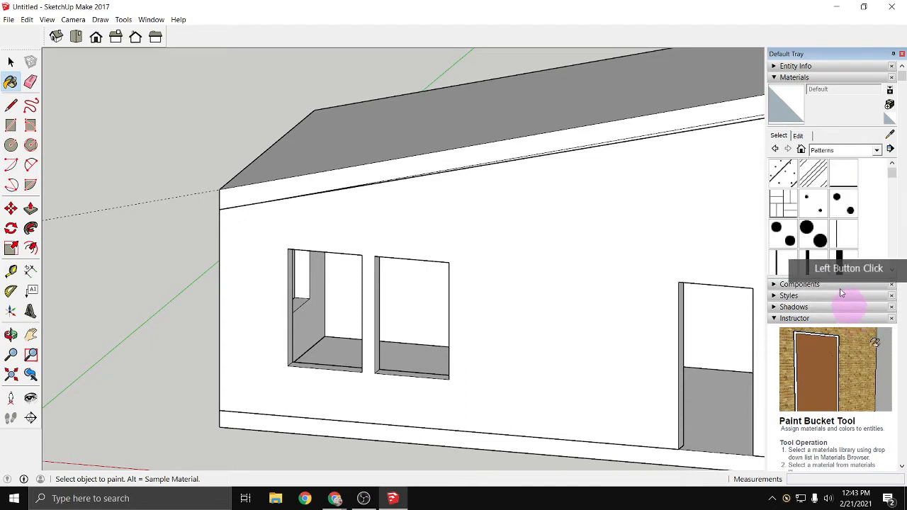
scroll(815, 206, "down", 5)
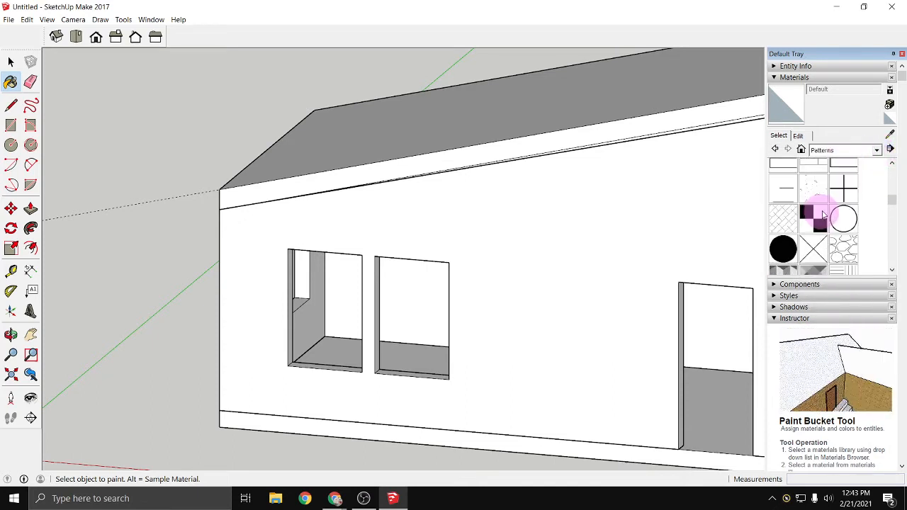
left_click(877, 151)
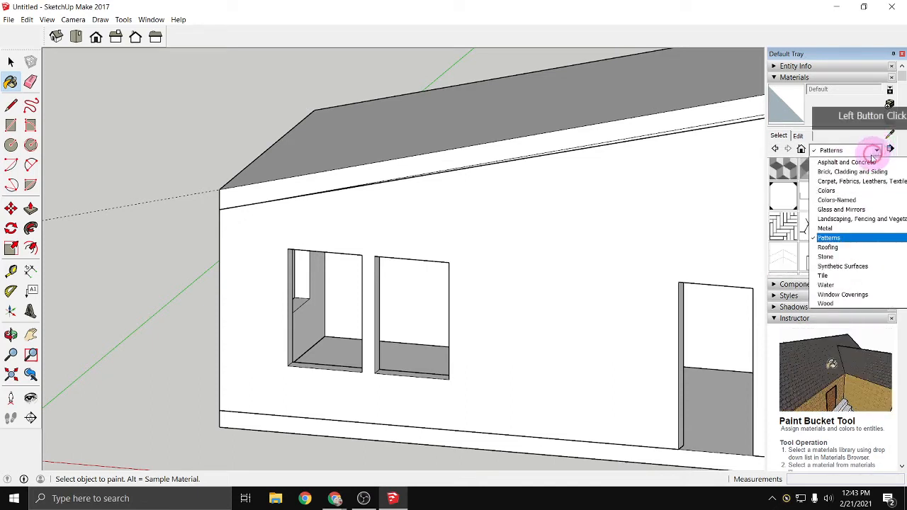
left_click(857, 245)
left_click(861, 318)
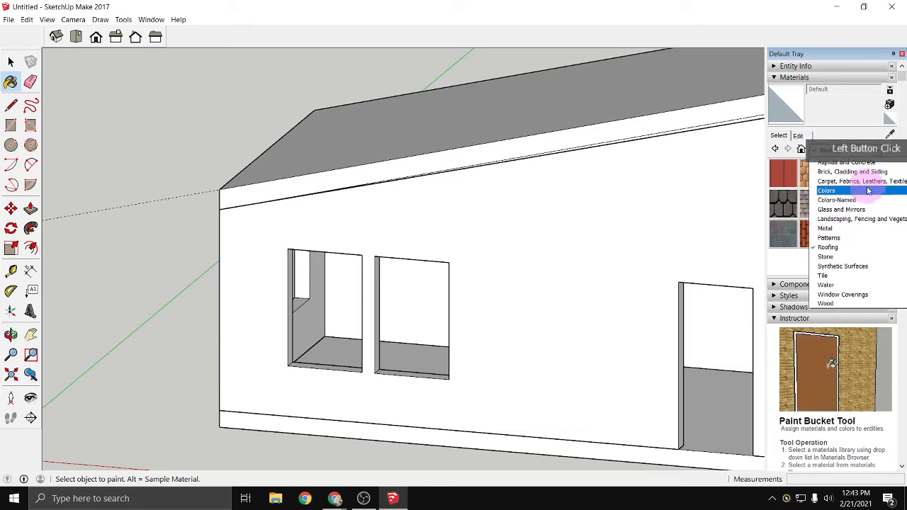
left_click(828, 191)
left_click(846, 219)
scroll(840, 202, "down", 3)
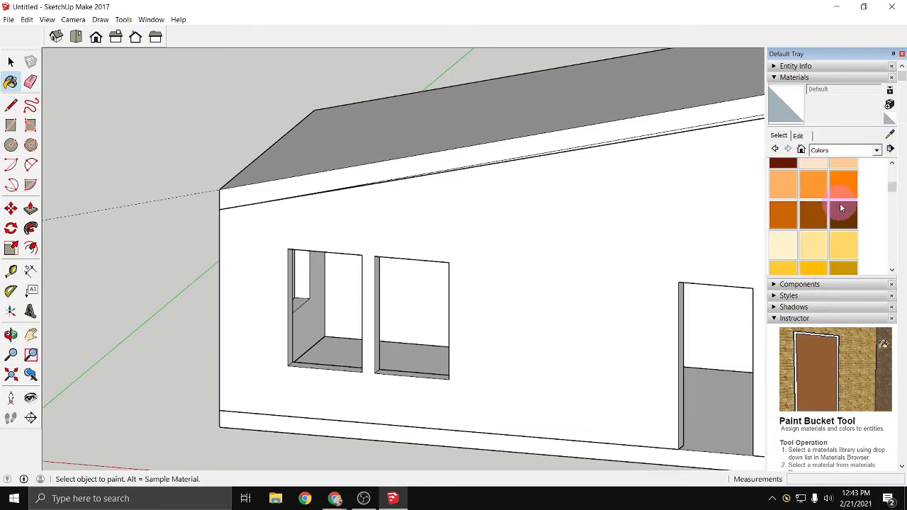
- Paint the roof's top surface and front edge face with Metal Corrugated Shiny from the Metal collection
left_click(877, 150)
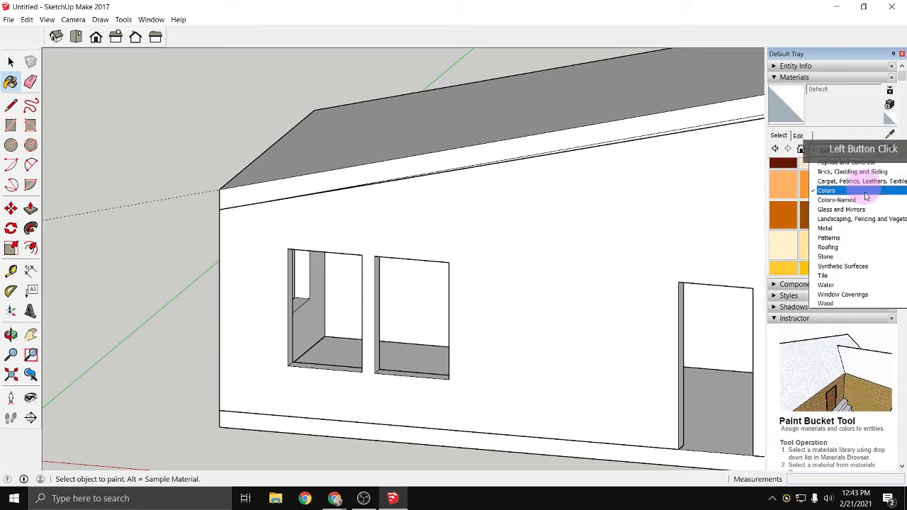
left_click(858, 228)
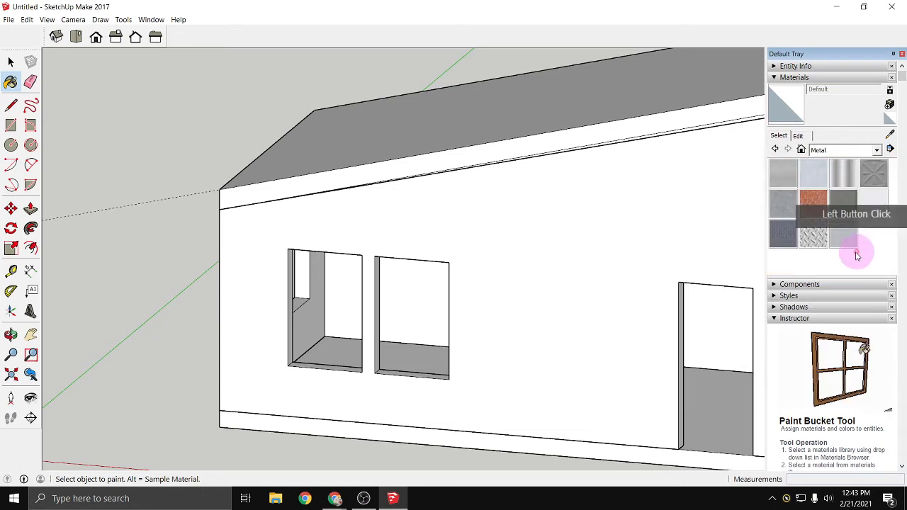
left_click(843, 178)
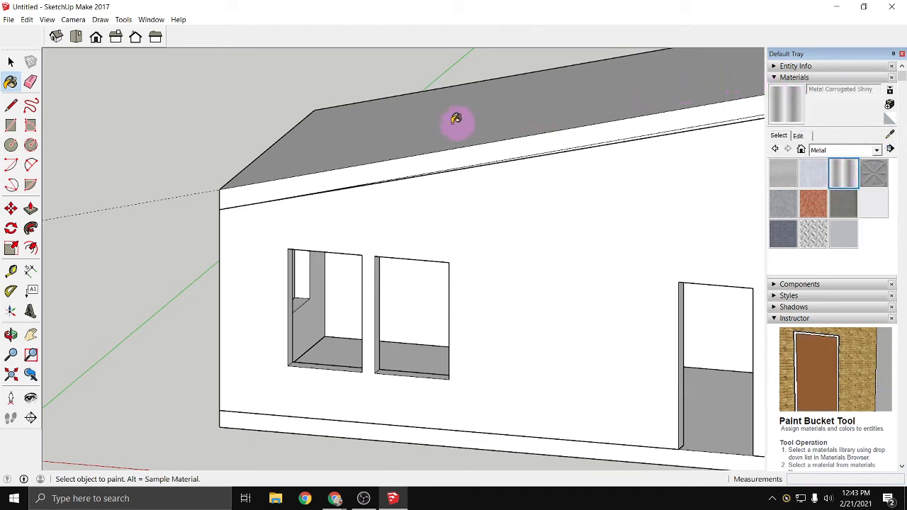
left_click(401, 140)
left_click(406, 162)
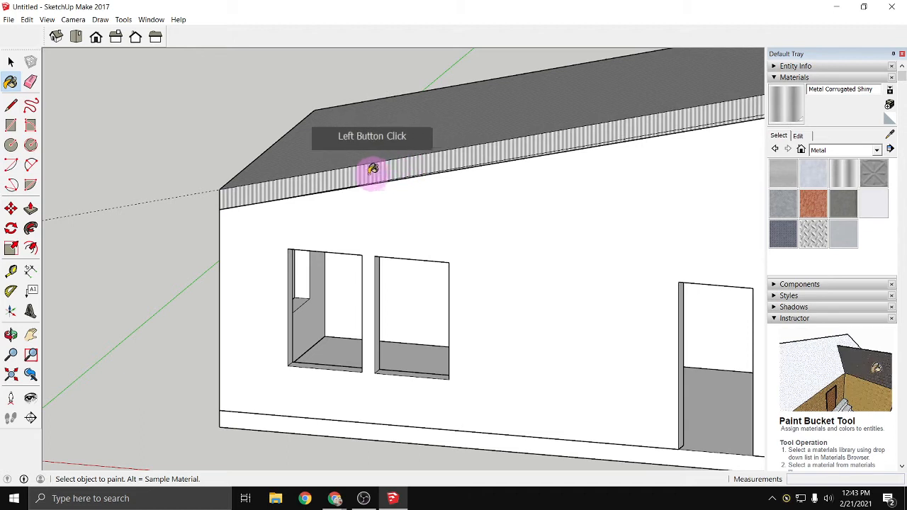
- Undo the corrugated metal painting on the roof's top surface and front edge face
scroll(373, 169, "down", 3)
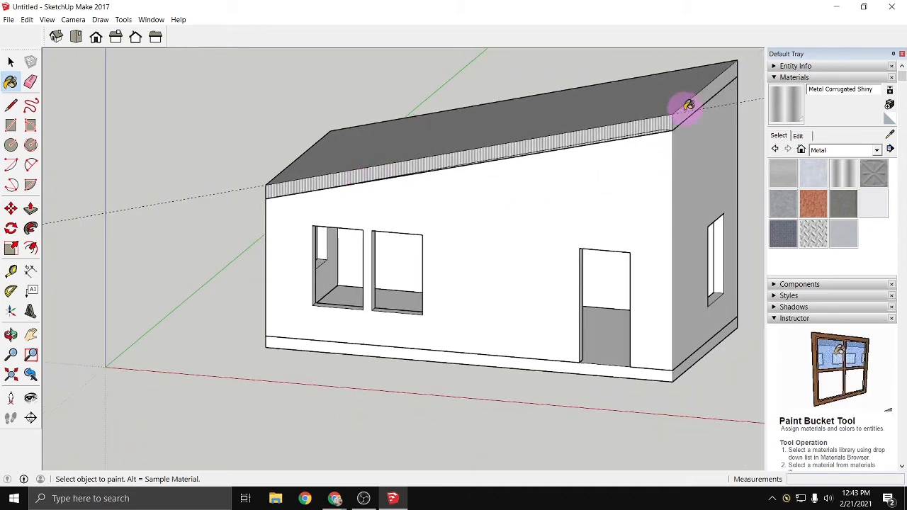
key("ctrl+z")
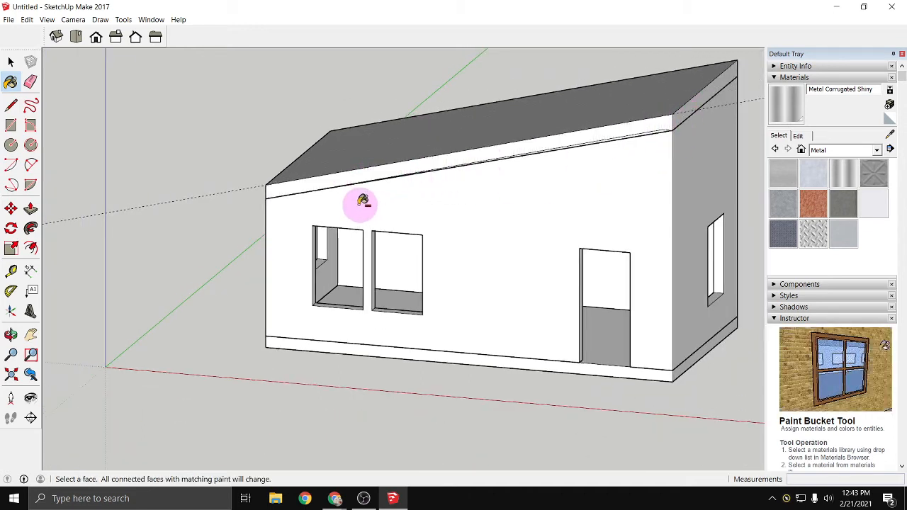
key("ctrl+z")
key("space")
- Select the entire sloping roof and make it a group
scroll(227, 146, "down", 2)
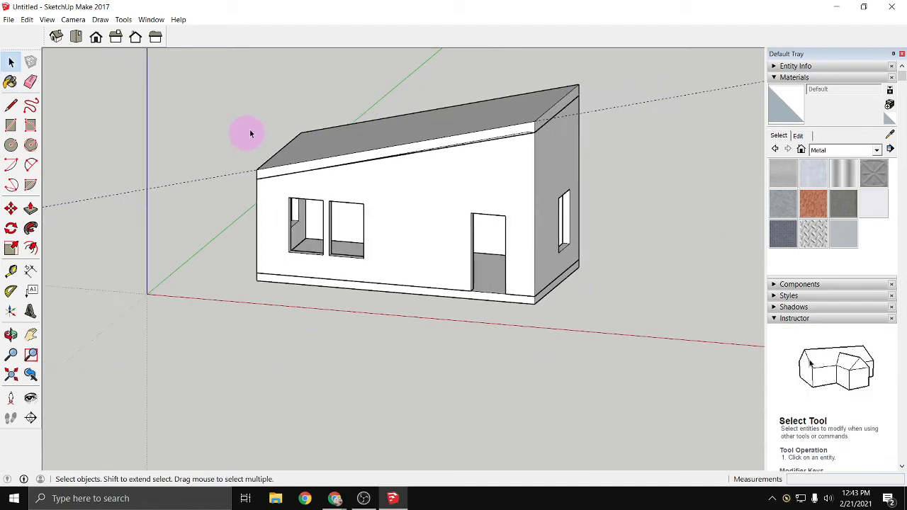
left_click_drag(256, 80, 594, 183)
right_click(441, 129)
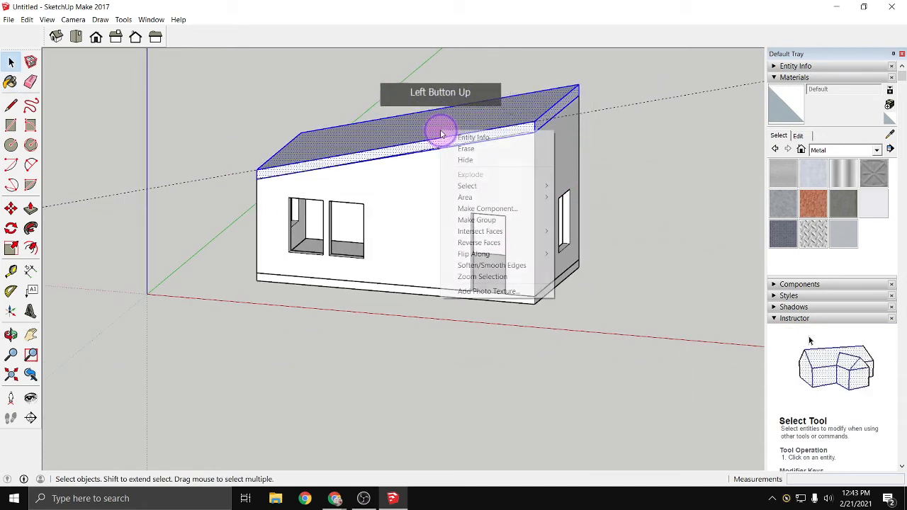
left_click(513, 222)
left_click(229, 158)
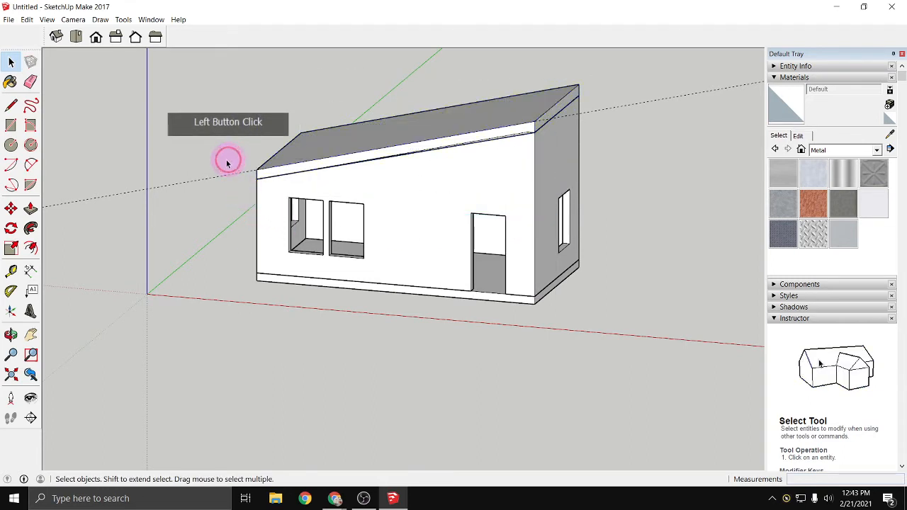
scroll(284, 131, "up", 2)
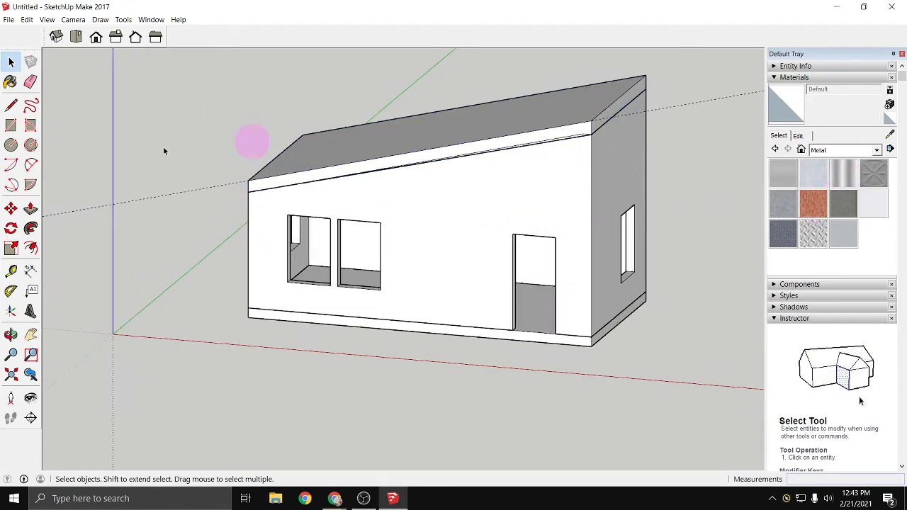
- Paint the whole roof group with Metal Corrugated Shiny from the Metal collection
left_click(10, 82)
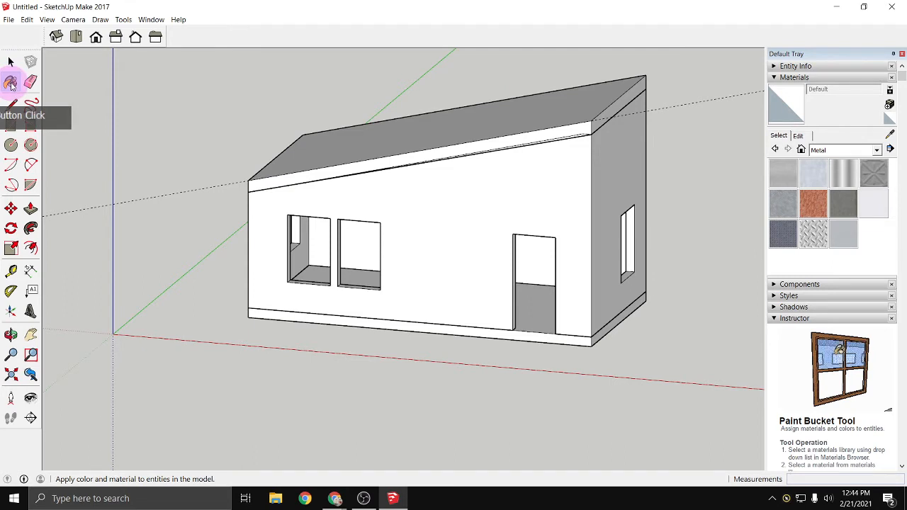
left_click(425, 245)
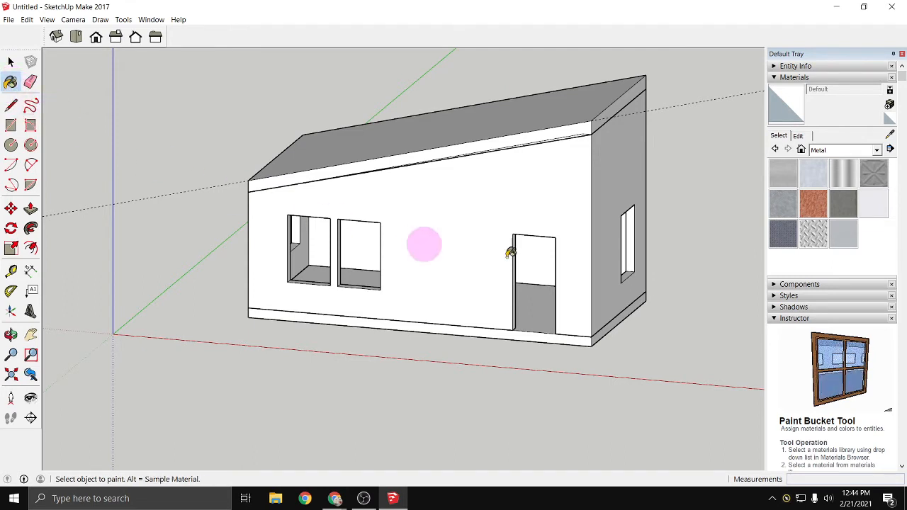
left_click(843, 174)
left_click(584, 128)
left_click(581, 127)
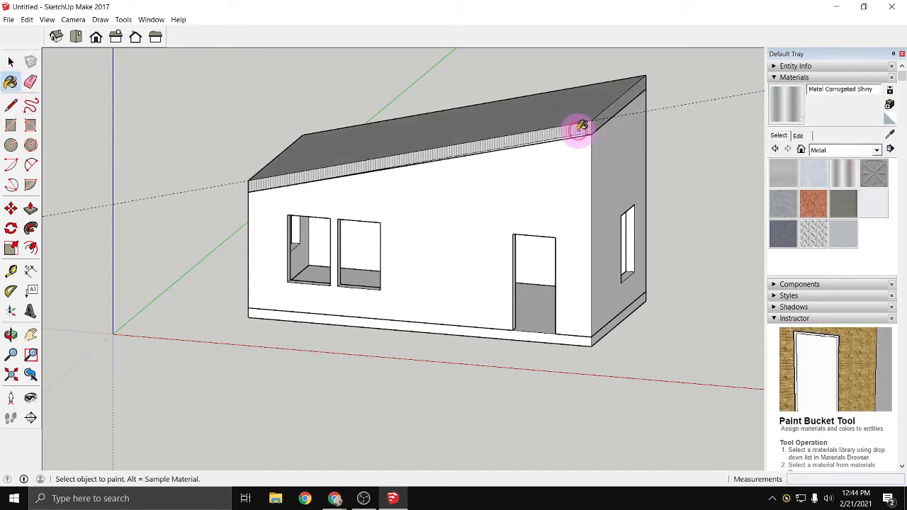
scroll(255, 180, "up", 2)
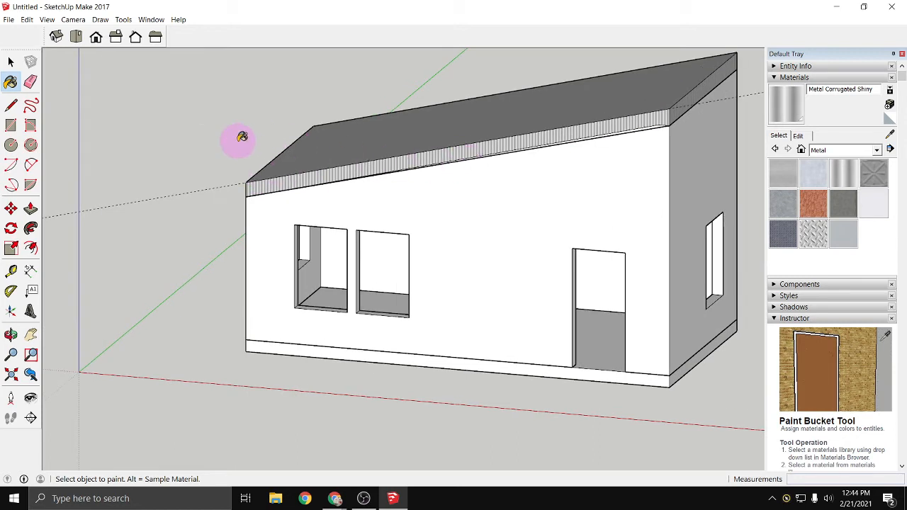
- Try painting the whole walls group with Metal Rusted, and undo the painting
left_click(813, 206)
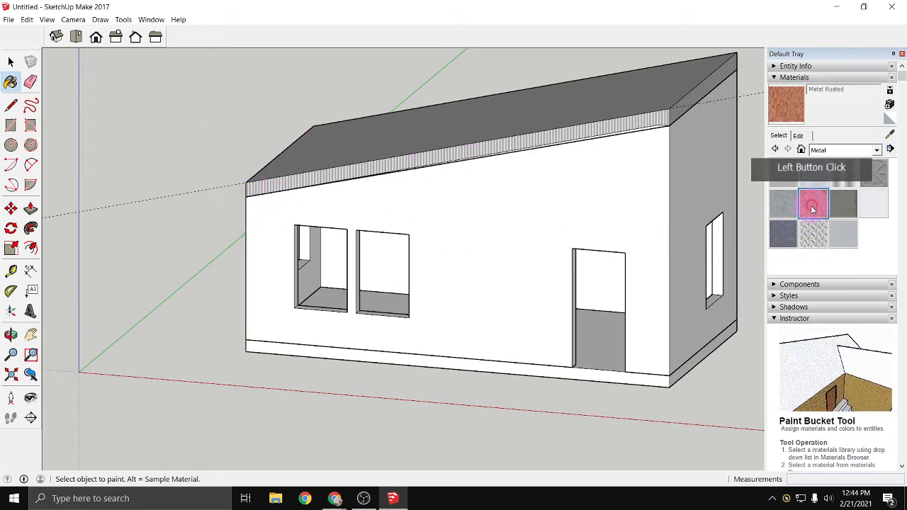
left_click(507, 227)
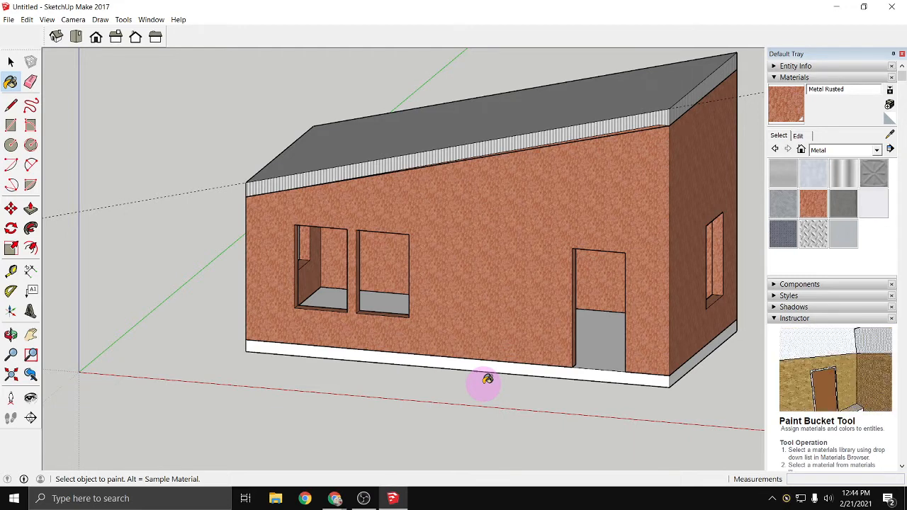
key("ctrl+z")
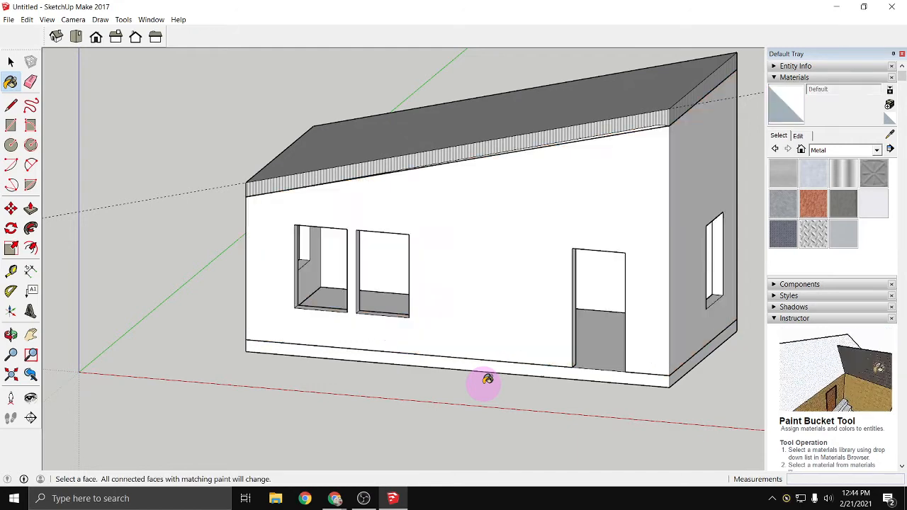
- Open the walls group for editing so its faces can be painted individually
left_click(11, 63)
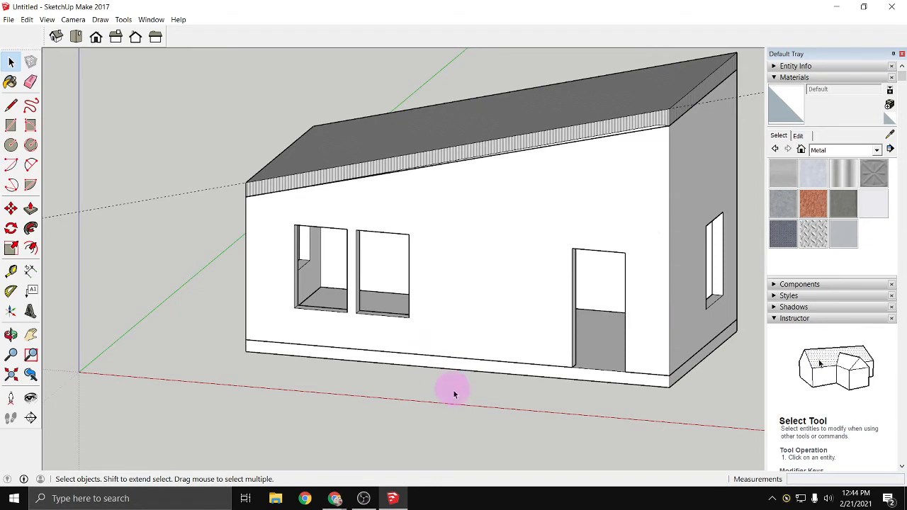
middle_click_drag(453, 394, 363, 348)
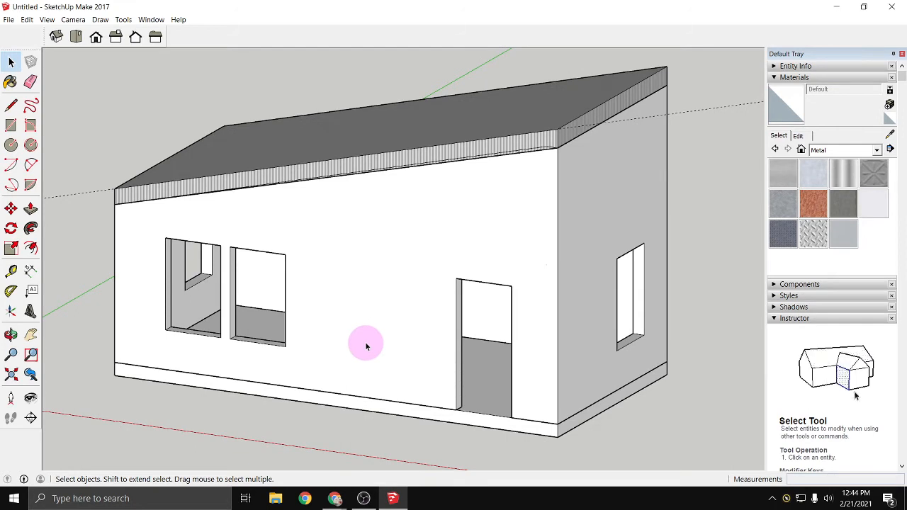
double_click(365, 341)
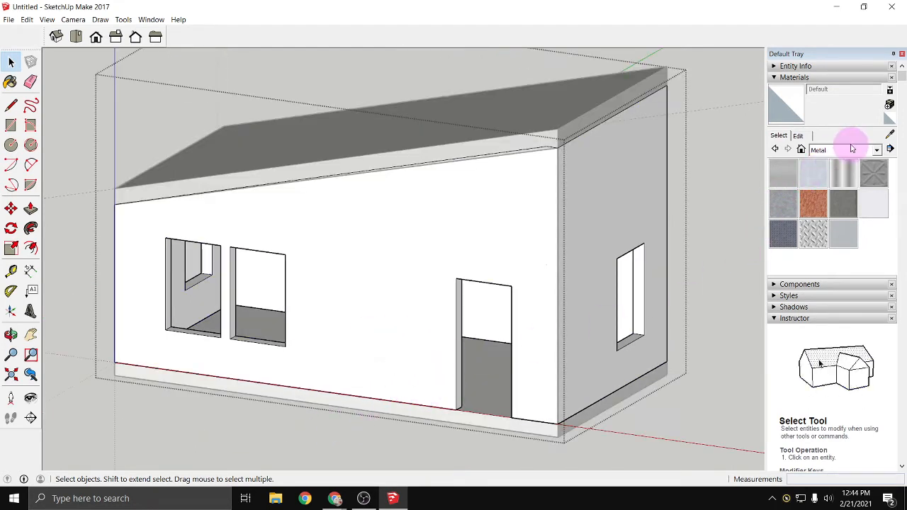
- Paint the four outer wall faces with Modern Siding from the Brick, Cladding and Siding collection
left_click(879, 151)
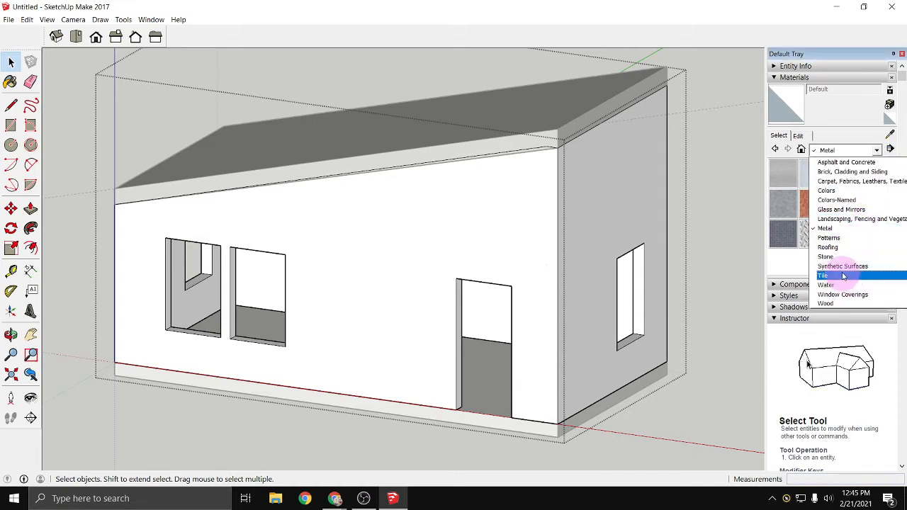
left_click(840, 173)
scroll(835, 259, "down", 2)
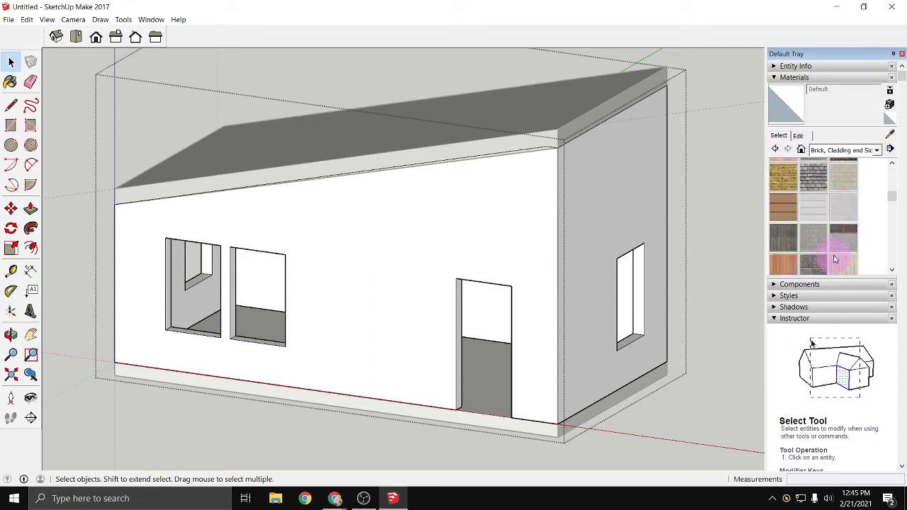
scroll(840, 261, "down", 2)
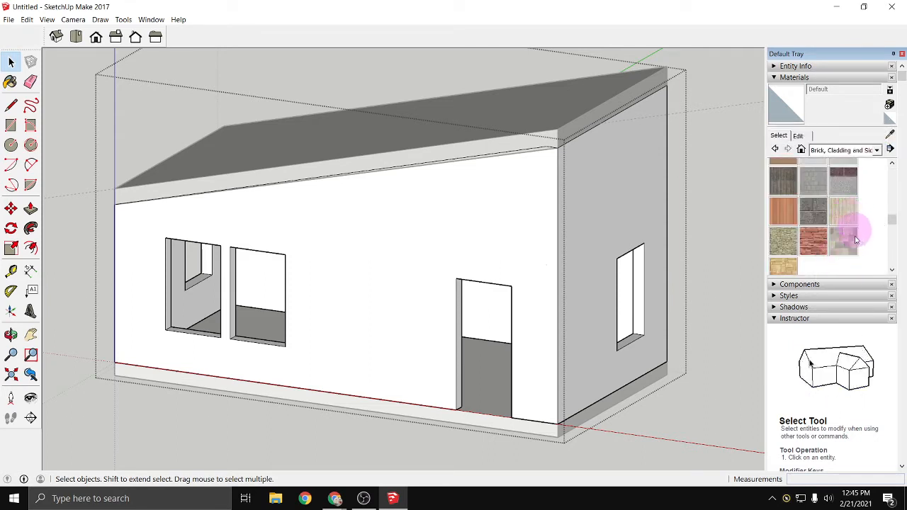
left_click(791, 212)
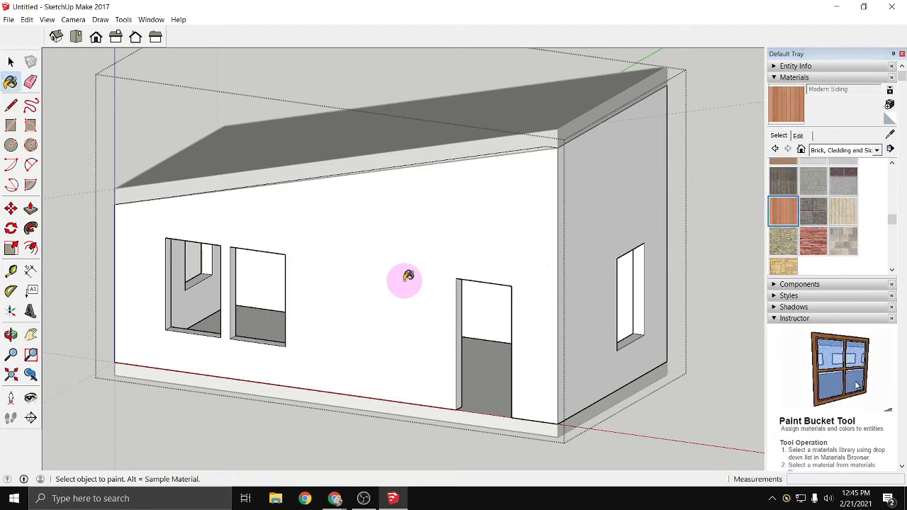
left_click(391, 373)
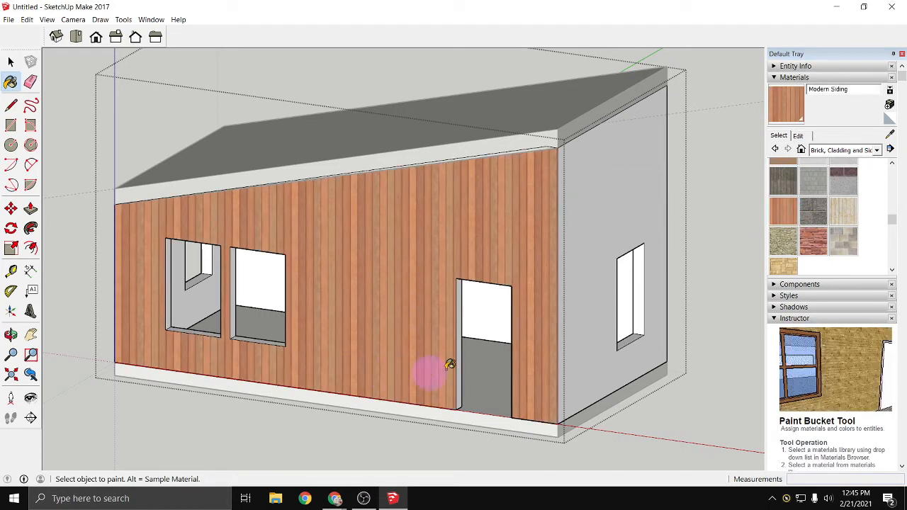
left_click(591, 255)
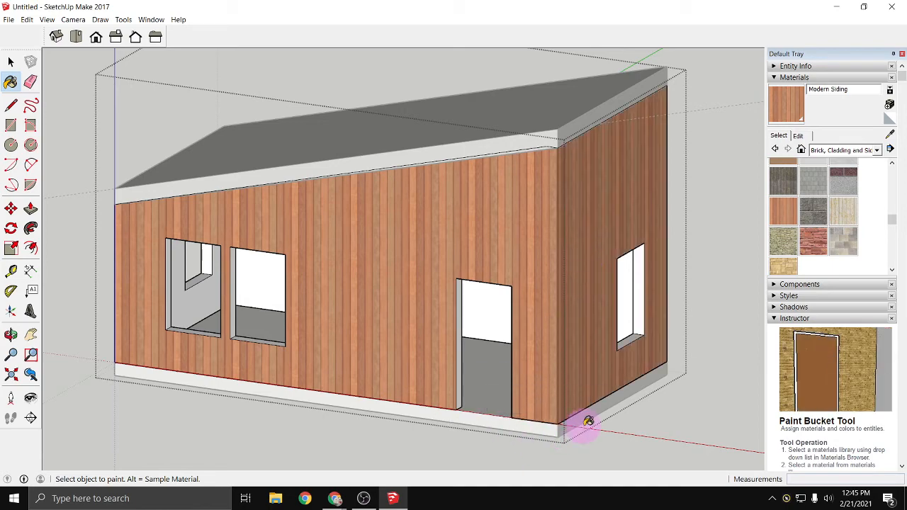
middle_click_drag(619, 378, 191, 376)
left_click(559, 368)
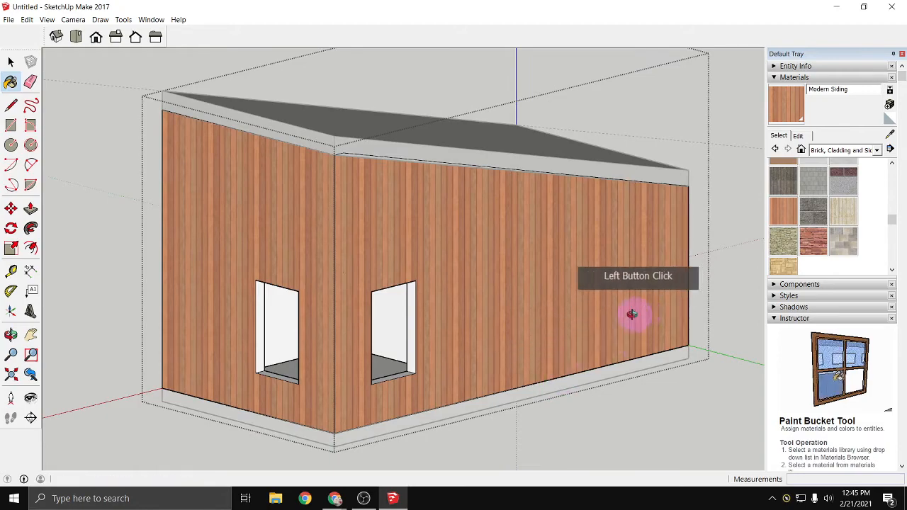
middle_click_drag(634, 314, 395, 343)
left_click(610, 410)
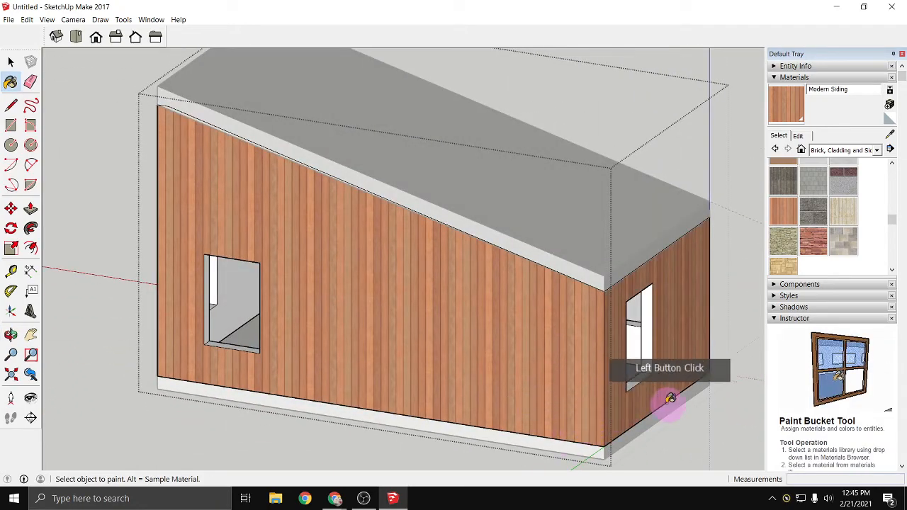
- Paint two inner wall faces, reached through the door and window openings, with Color D02 from the Colors collection
mouse_move(665, 394)
middle_mouse_down()
mouse_move(522, 310)
mouse_move(472, 216)
mouse_move(842, 325)
mouse_move(879, 298)
middle_mouse_up()
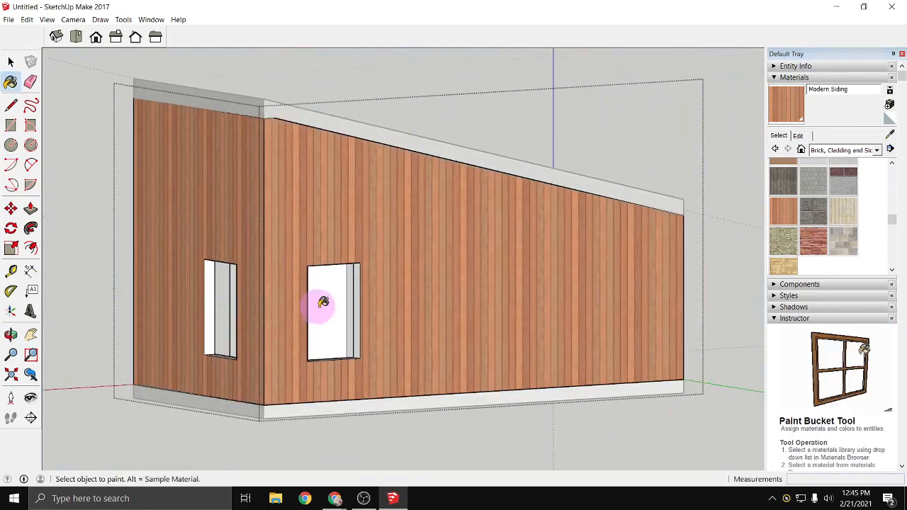
middle_click_drag(323, 303, 623, 303)
mouse_move(444, 303)
middle_mouse_down()
mouse_move(629, 321)
mouse_move(574, 356)
mouse_move(510, 360)
middle_mouse_up()
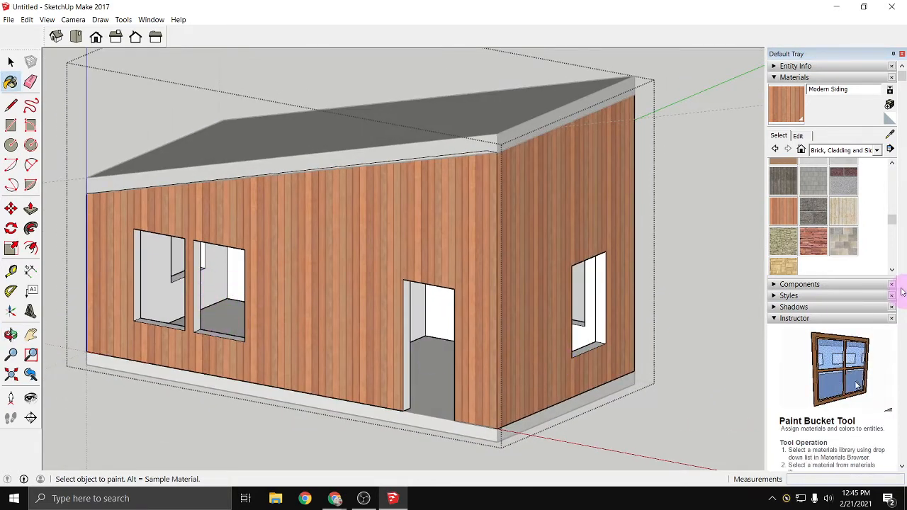
left_click(876, 150)
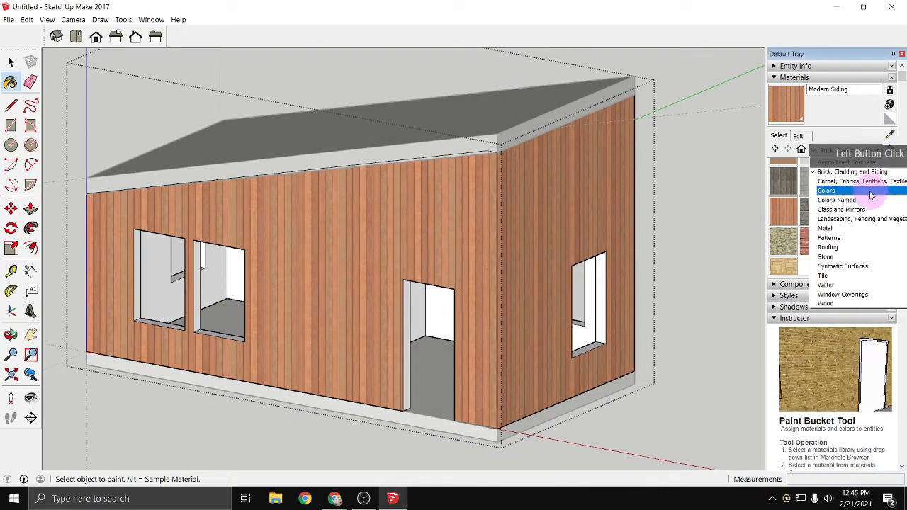
left_click(826, 190)
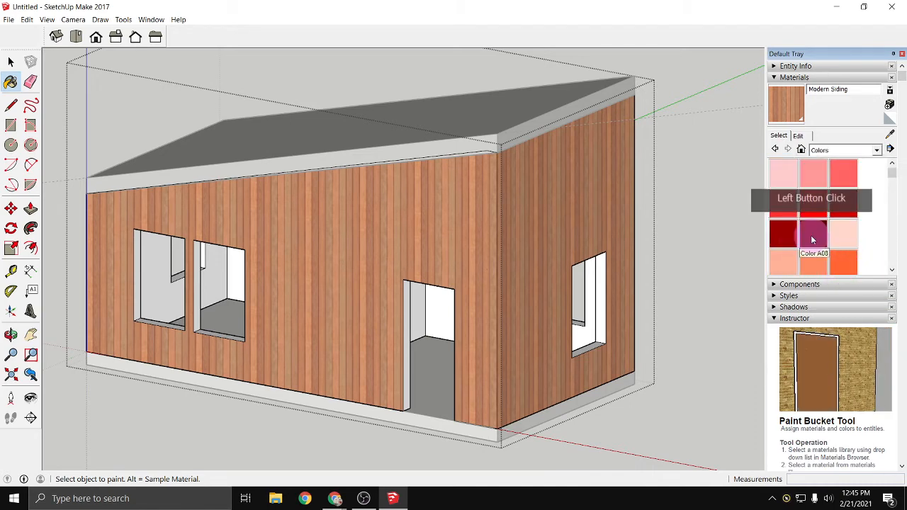
scroll(813, 241, "down", 3)
scroll(816, 247, "down", 3)
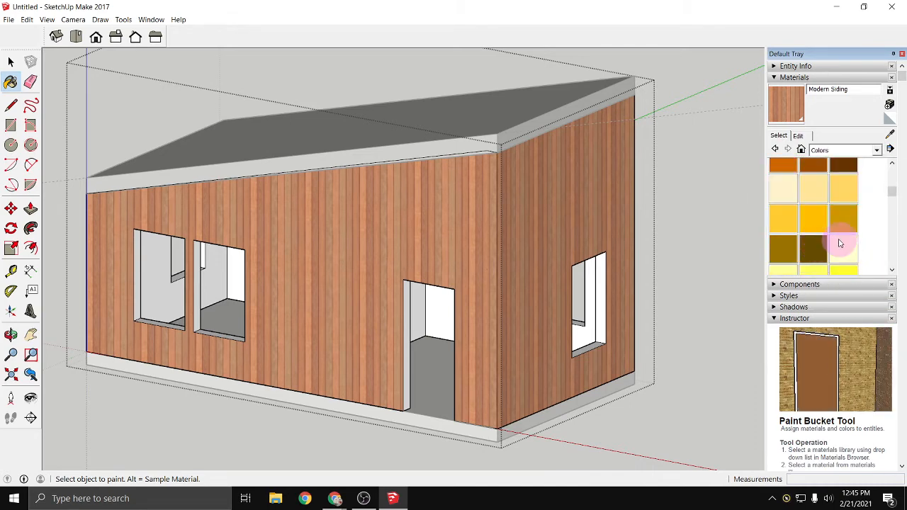
scroll(806, 229, "up", 1)
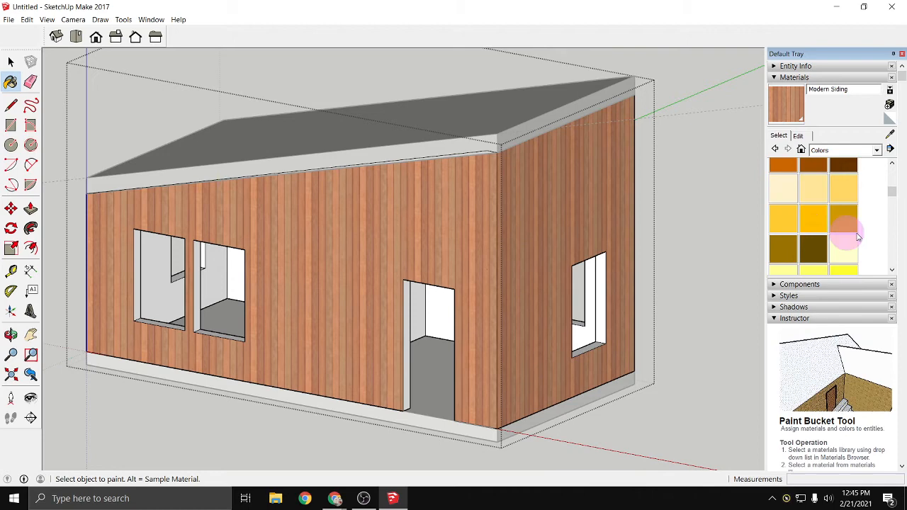
left_click(820, 189)
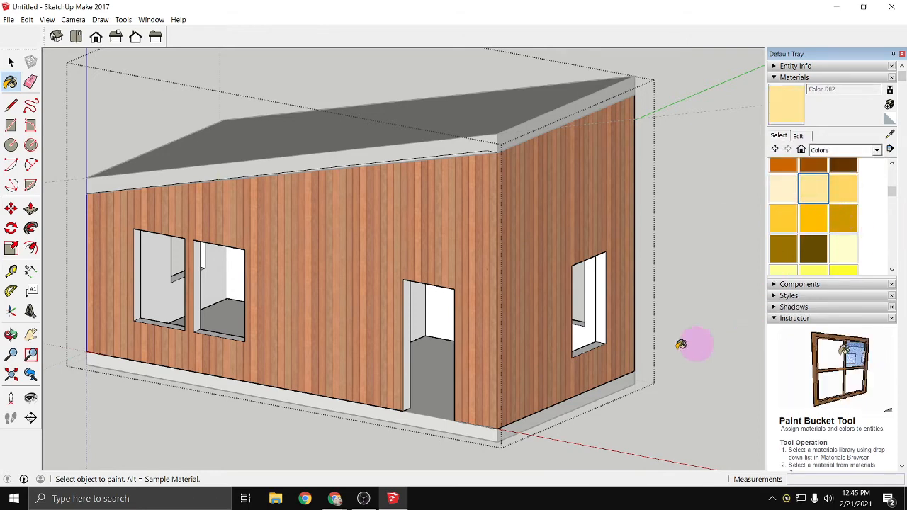
left_click(447, 315)
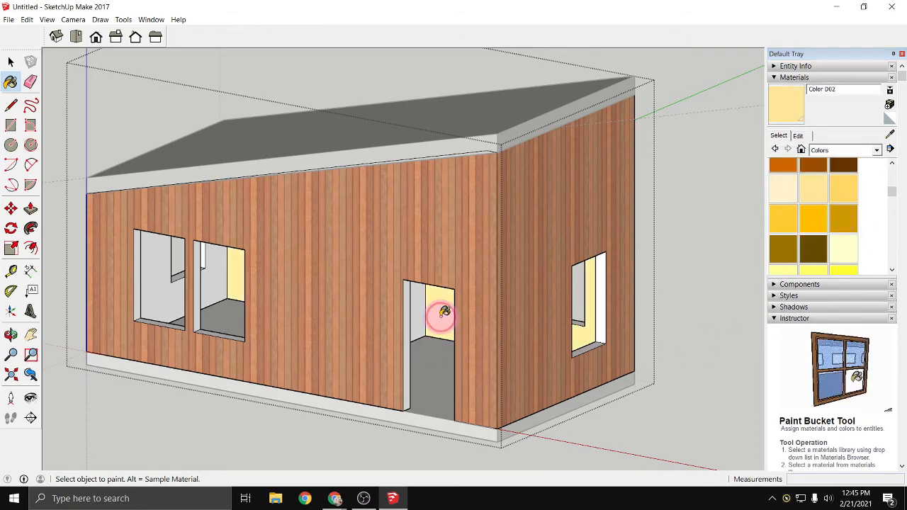
left_click(215, 278)
- Paint the remaining inner wall faces with Color D02 and check the interior through the openings
mouse_move(125, 328)
middle_mouse_down()
mouse_move(383, 276)
mouse_move(516, 278)
mouse_move(373, 300)
middle_mouse_up()
left_click(373, 299)
mouse_move(480, 310)
middle_mouse_down()
mouse_move(413, 304)
mouse_move(513, 314)
middle_mouse_up()
left_click(571, 338)
mouse_move(574, 341)
middle_mouse_down()
mouse_move(484, 350)
mouse_move(425, 385)
mouse_move(350, 350)
middle_mouse_up()
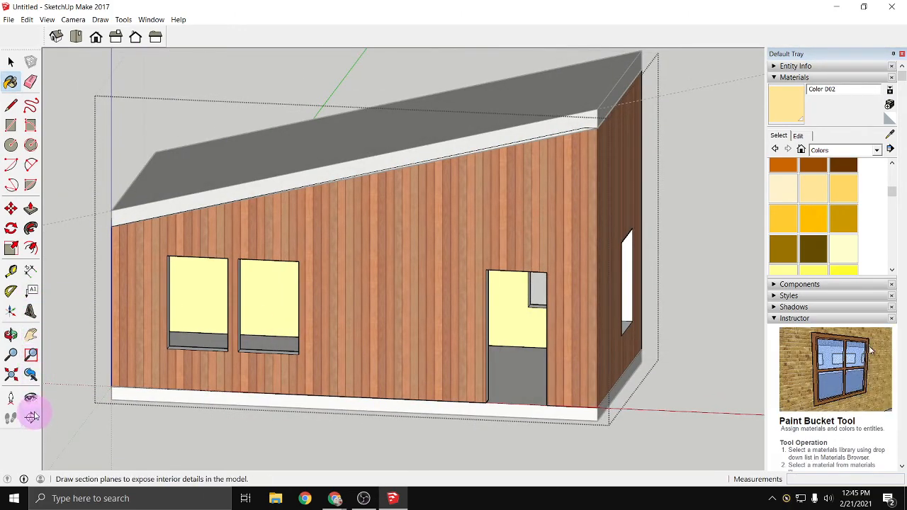
mouse_move(259, 390)
middle_mouse_down()
mouse_move(371, 318)
mouse_move(290, 188)
mouse_move(302, 252)
mouse_move(520, 364)
mouse_move(685, 338)
mouse_move(237, 341)
middle_mouse_up()
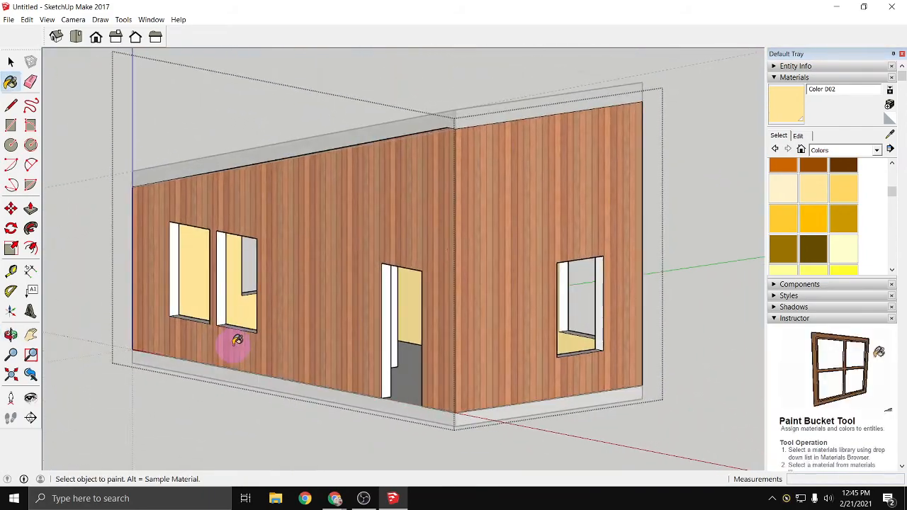
mouse_move(330, 356)
middle_mouse_down()
mouse_move(462, 310)
mouse_move(597, 314)
mouse_move(691, 348)
mouse_move(368, 389)
middle_mouse_up()
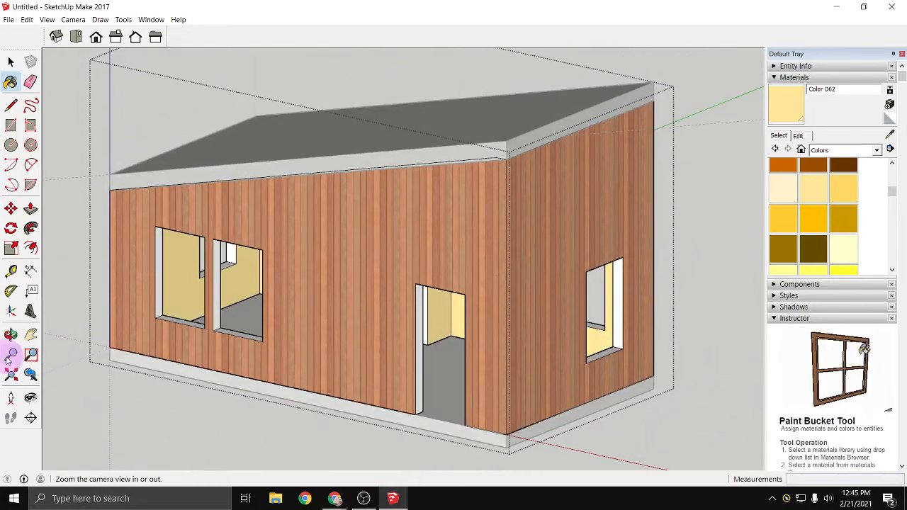
- Place a section plane on the front wall's outer face to cut through the building
left_click(31, 419)
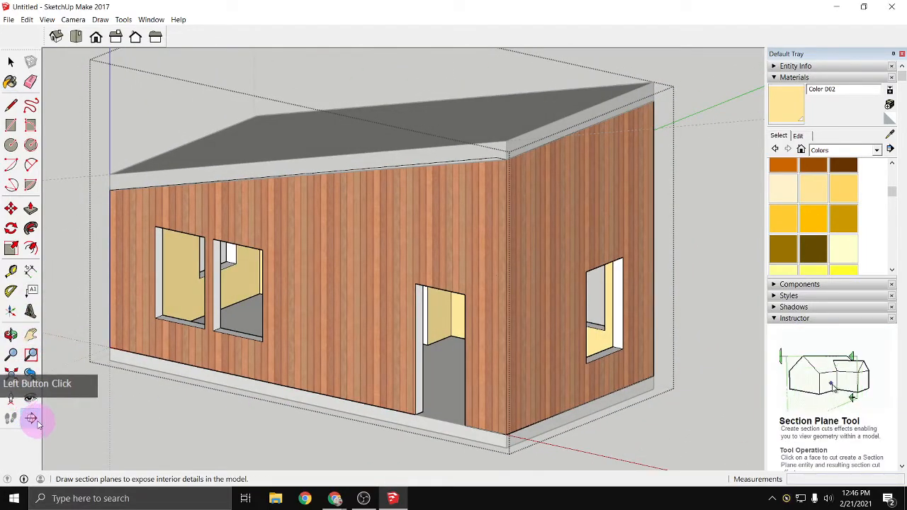
left_click(479, 365)
left_click(23, 424)
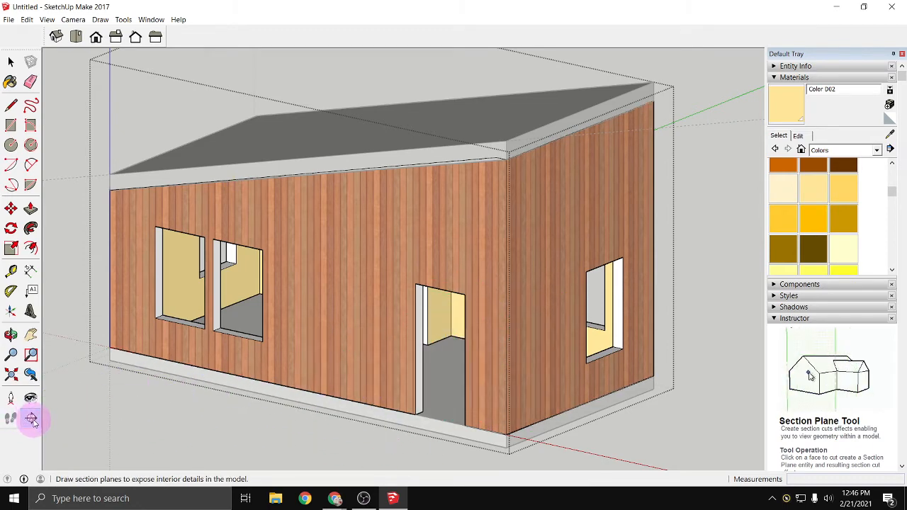
left_click(314, 343)
left_click(263, 447)
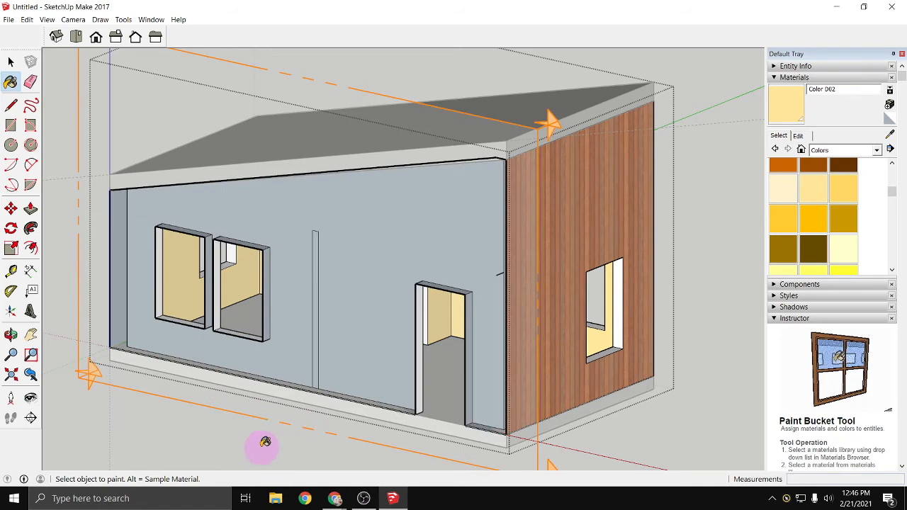
- Move the section plane about 3' back into the building to expose its interior
left_click(10, 226)
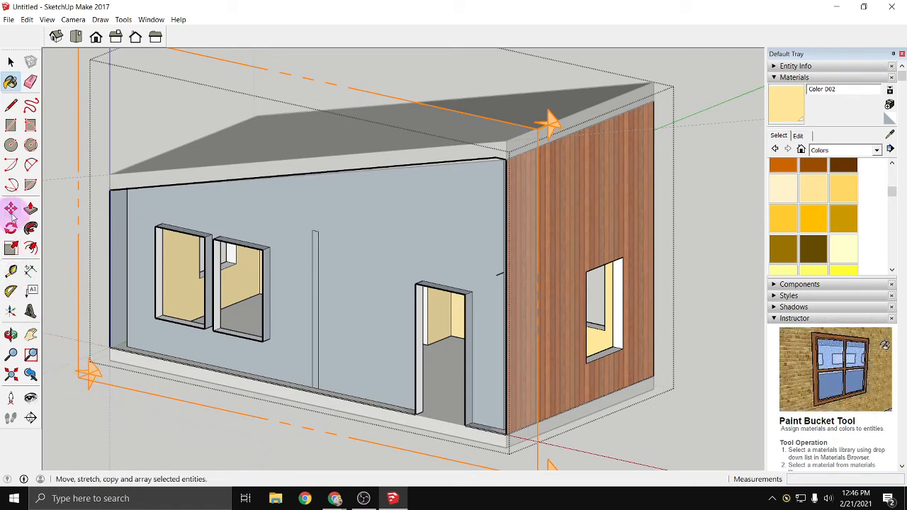
left_click(11, 209)
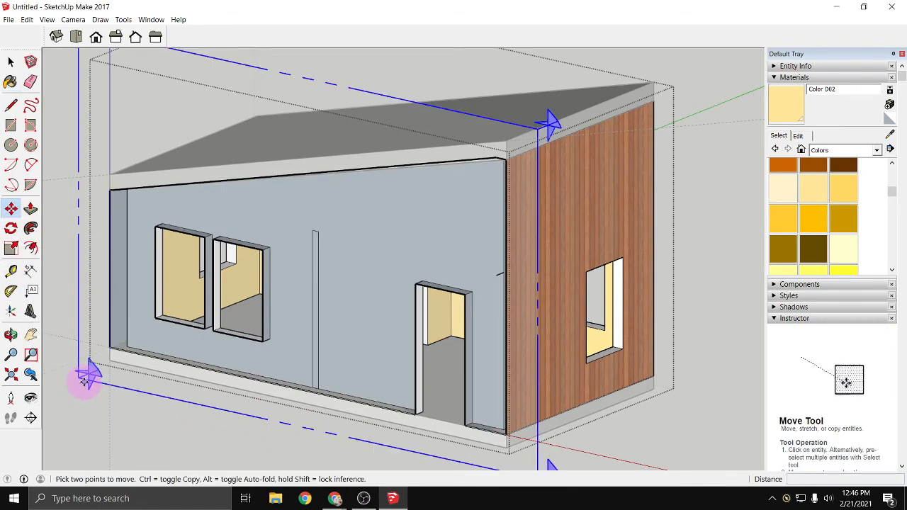
left_click(90, 376)
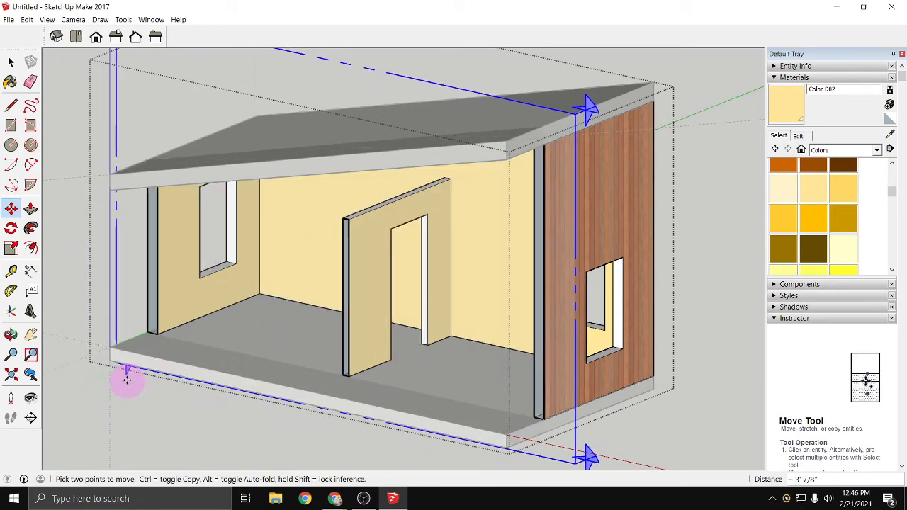
left_click(118, 428)
key("o")
left_click_drag(134, 418, 195, 425)
key("m")
- Paint the rear window's exposed reveals with Color D08 and the partition doorway's jamb with Color D02
left_click(810, 253)
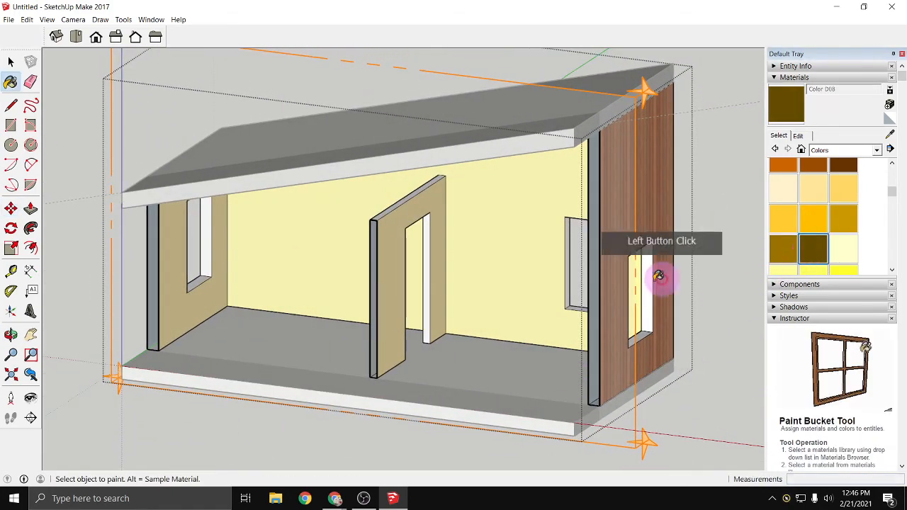
left_click(573, 294)
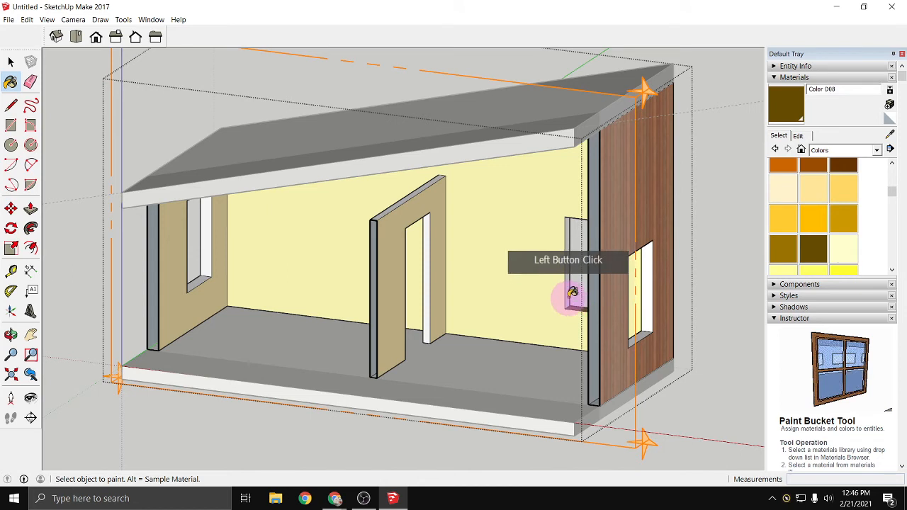
left_click(813, 189)
left_click(473, 257)
left_click(431, 245)
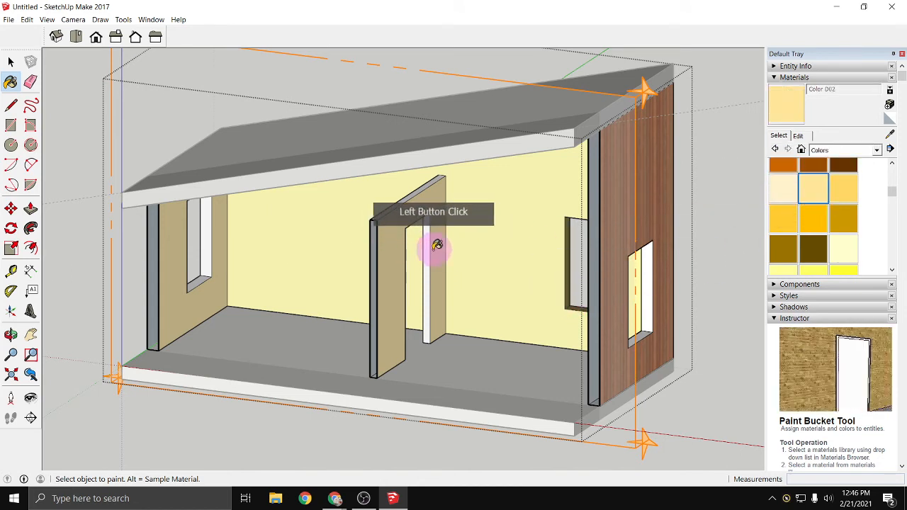
left_click(398, 204)
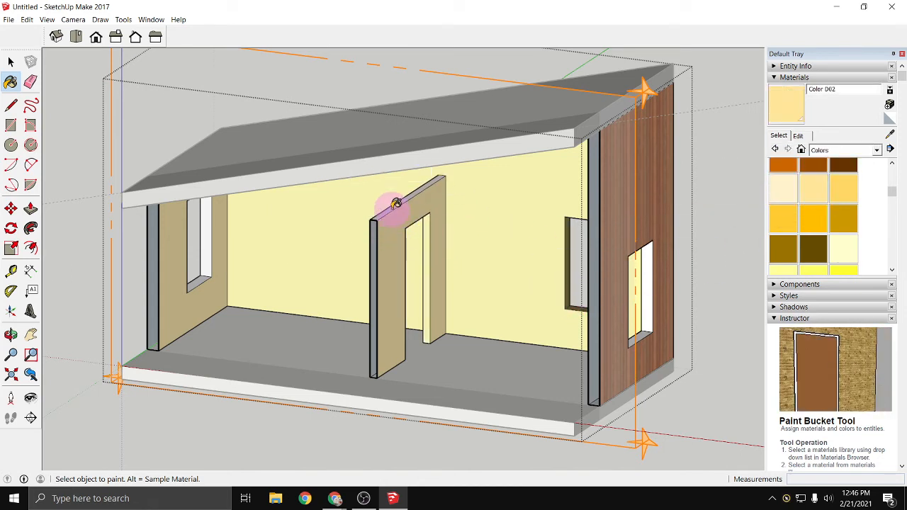
- Push/Pull the partition wall's top face up to the underside of the roof
scroll(421, 243, "up", 2)
scroll(431, 326, "up", 3)
mouse_move(431, 326)
middle_mouse_down()
mouse_move(316, 359)
mouse_move(215, 365)
mouse_move(95, 342)
mouse_move(83, 319)
mouse_move(444, 355)
mouse_move(465, 300)
mouse_move(488, 340)
middle_mouse_up()
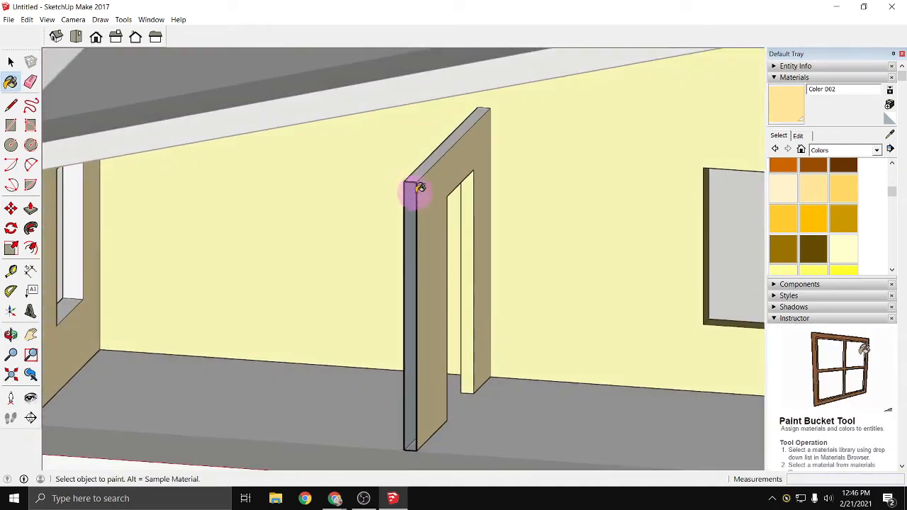
middle_click_drag(423, 92, 411, 189)
scroll(397, 182, "down", 4)
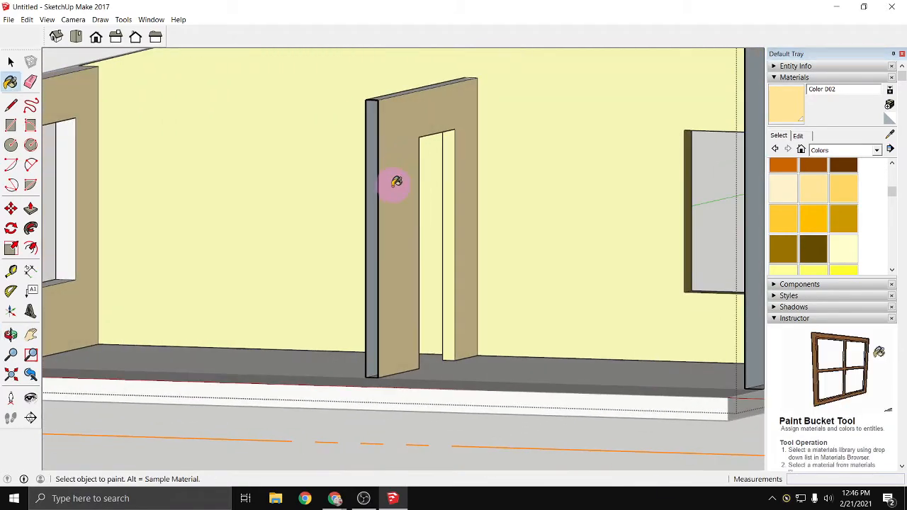
left_click(31, 210)
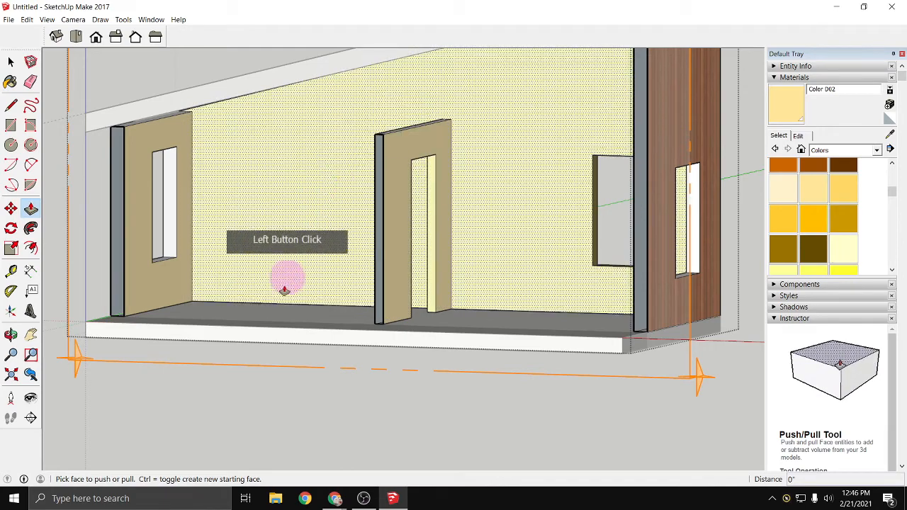
middle_click_drag(286, 283, 403, 255)
scroll(395, 196, "up", 3)
left_click(397, 193)
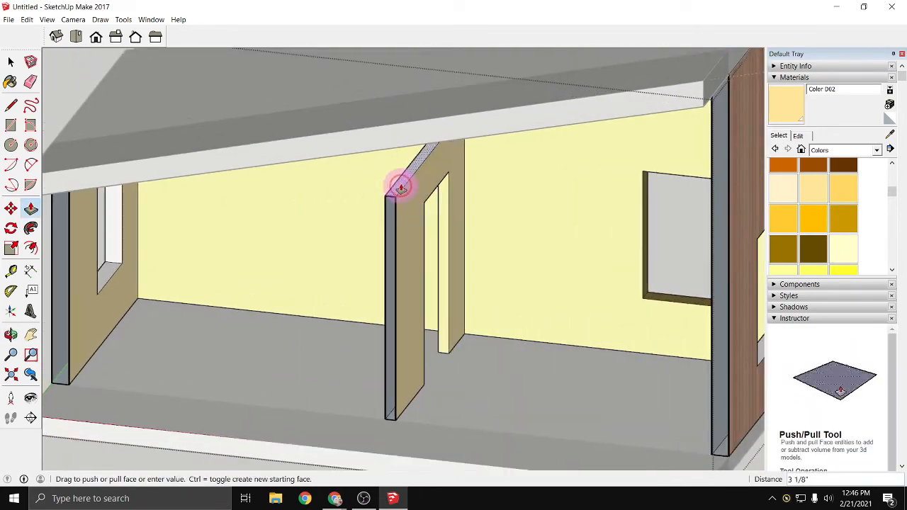
key("o")
mouse_move(404, 158)
left_mouse_down()
mouse_move(373, 214)
mouse_move(381, 227)
mouse_move(397, 172)
mouse_move(421, 162)
left_mouse_up()
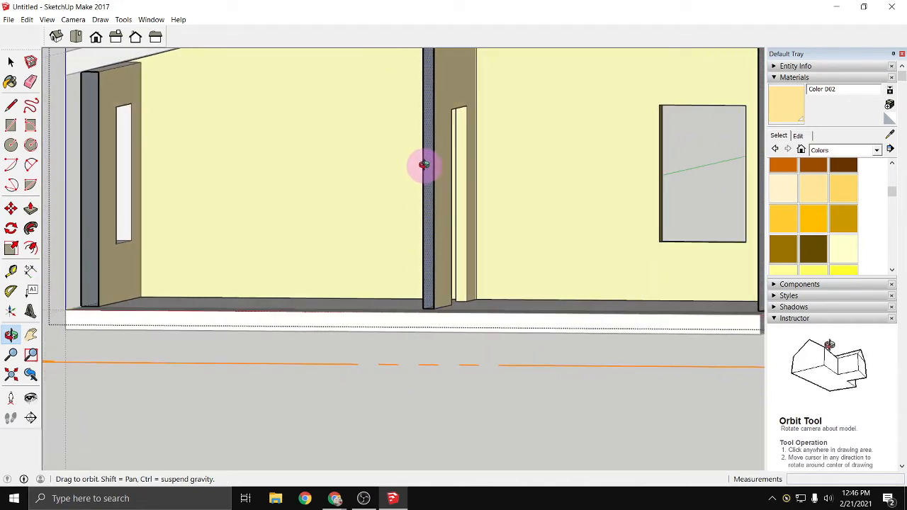
key("p")
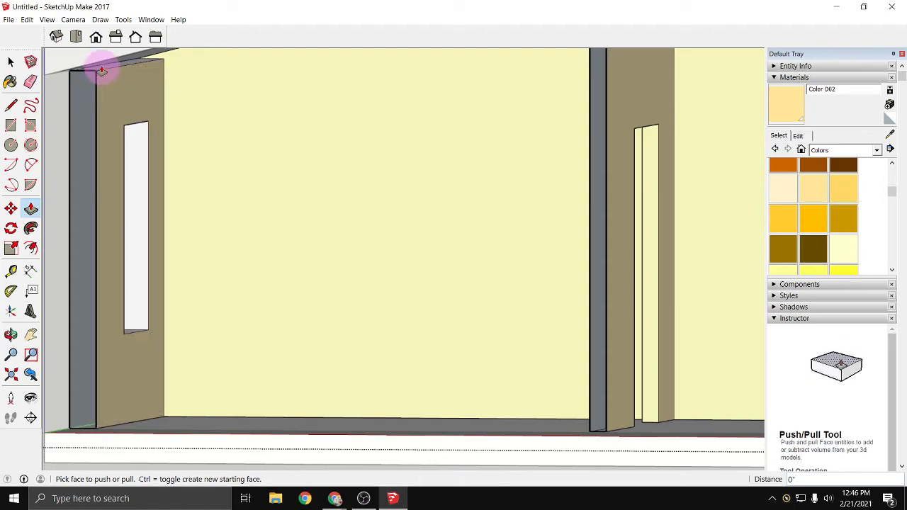
scroll(122, 128, "down", 5)
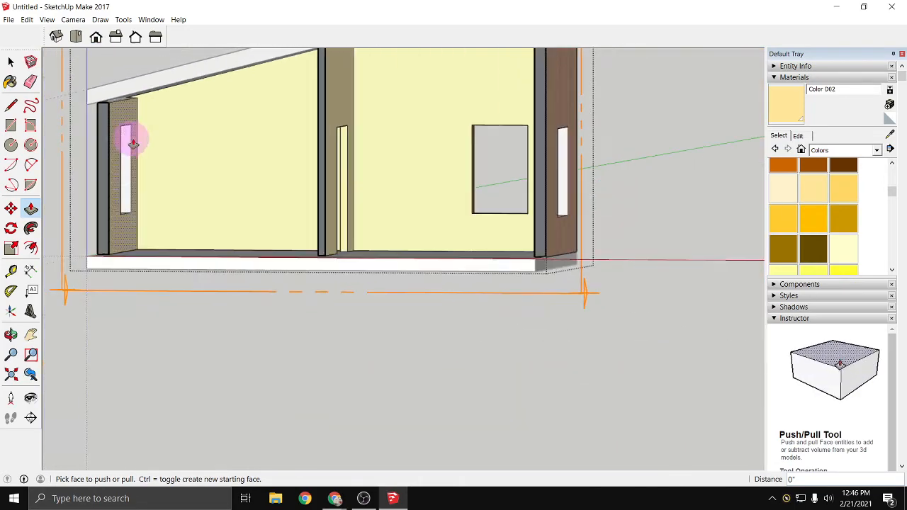
mouse_move(128, 137)
middle_mouse_down()
mouse_move(432, 197)
mouse_move(442, 151)
mouse_move(308, 267)
mouse_move(351, 279)
mouse_move(279, 286)
mouse_move(308, 286)
middle_mouse_up()
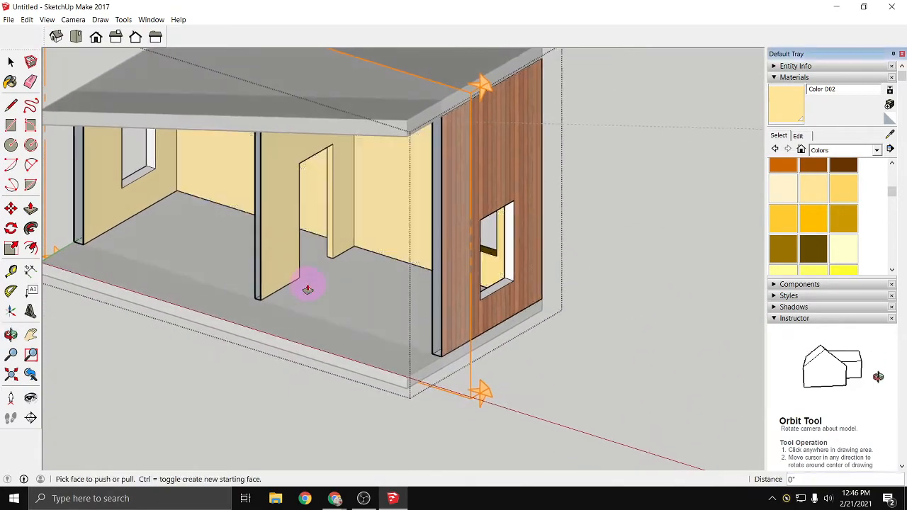
- Paint the reveals of the high end wall's window and the rear window's remaining reveals with Color D08
left_click(815, 252)
scroll(796, 268, "up", 2)
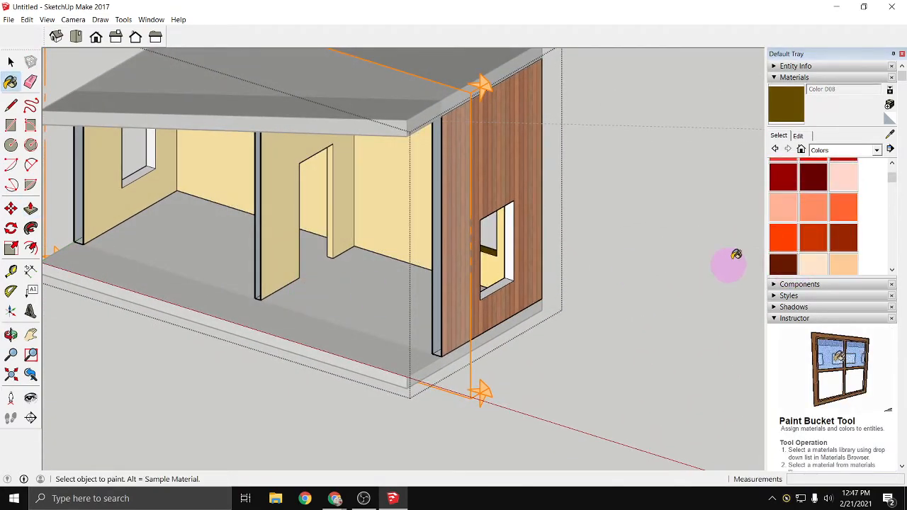
left_click(510, 277)
scroll(513, 264, "up", 3)
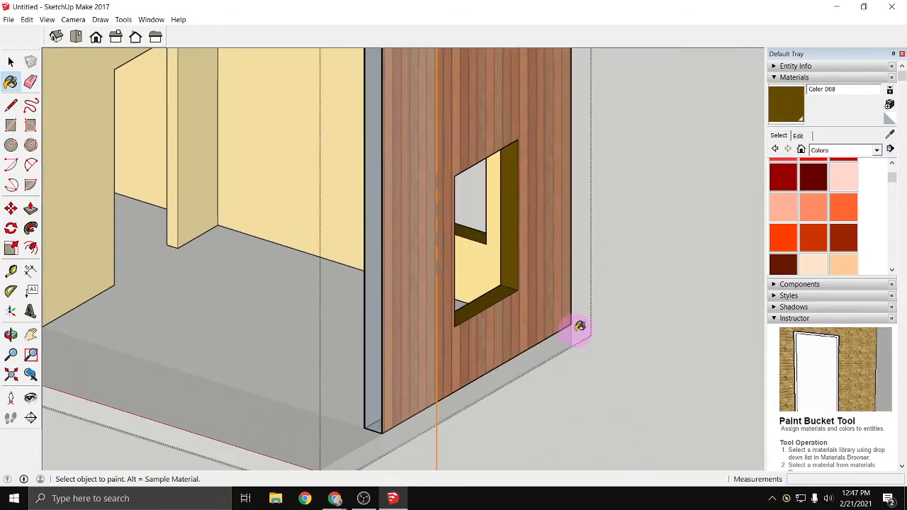
mouse_move(580, 326)
middle_mouse_down()
mouse_move(237, 355)
mouse_move(225, 297)
mouse_move(413, 158)
mouse_move(373, 40)
mouse_move(330, 39)
middle_mouse_up()
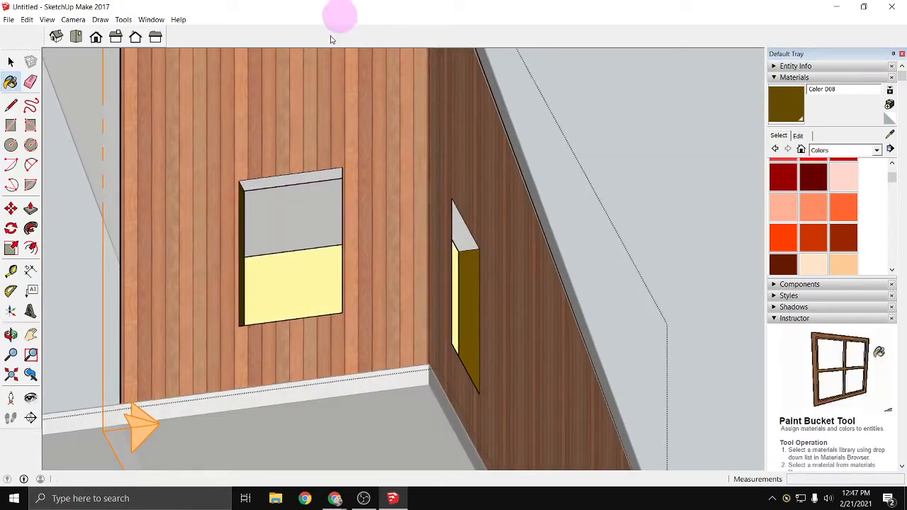
mouse_move(443, 224)
middle_mouse_down()
mouse_move(334, 259)
mouse_move(178, 263)
mouse_move(105, 319)
middle_mouse_up()
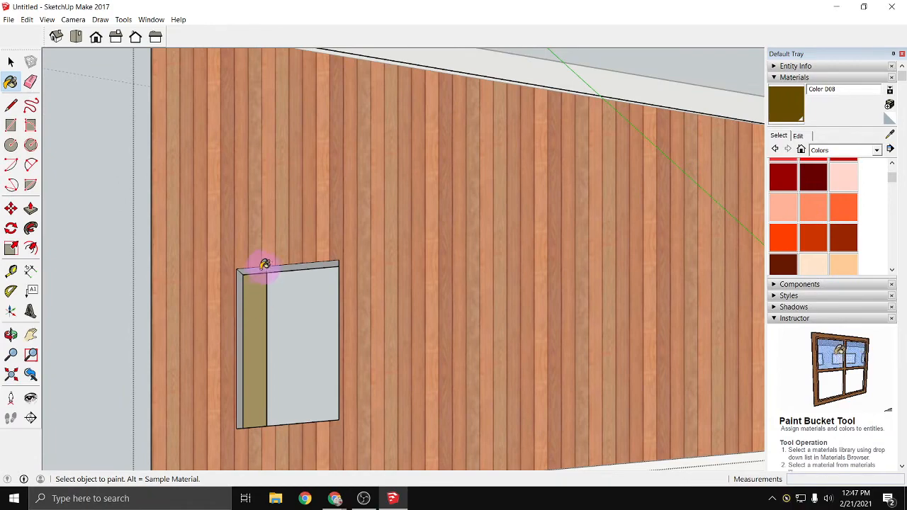
left_click(283, 308)
mouse_move(283, 308)
middle_mouse_down()
mouse_move(186, 375)
mouse_move(241, 388)
mouse_move(359, 449)
mouse_move(531, 456)
mouse_move(633, 422)
mouse_move(303, 399)
mouse_move(537, 361)
mouse_move(526, 384)
mouse_move(504, 387)
middle_mouse_up()
- Paint the reveals of the window in the low end wall with Color D08, working from inside and outside
scroll(289, 302, "down", 3)
mouse_move(247, 324)
middle_mouse_down()
mouse_move(411, 297)
mouse_move(322, 307)
middle_mouse_up()
left_click(322, 310)
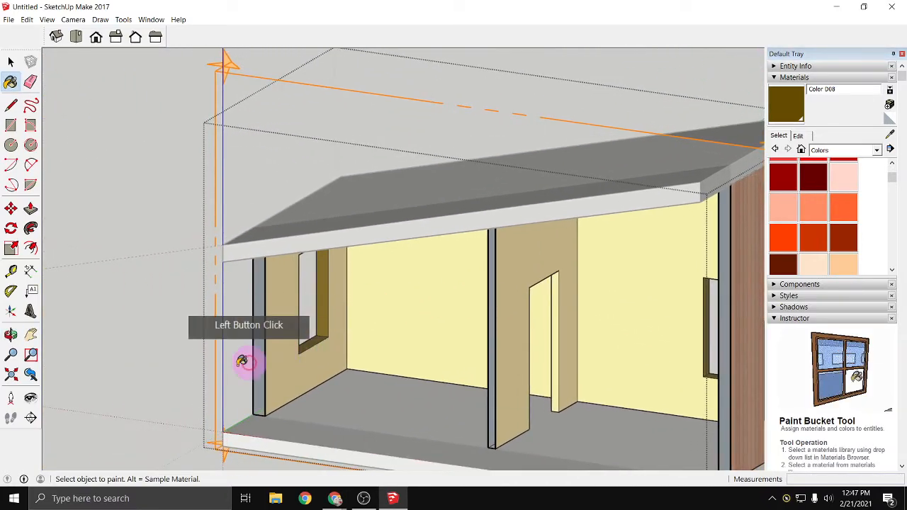
mouse_move(249, 372)
middle_mouse_down()
mouse_move(348, 377)
mouse_move(251, 384)
mouse_move(511, 361)
mouse_move(636, 264)
mouse_move(569, 205)
middle_mouse_up()
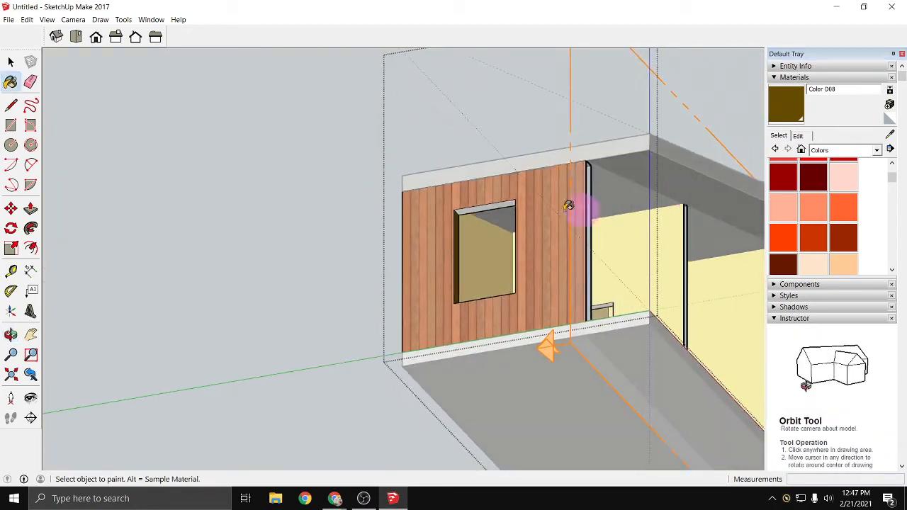
left_click(501, 200)
mouse_move(461, 269)
middle_mouse_down()
mouse_move(543, 304)
mouse_move(354, 319)
mouse_move(551, 366)
mouse_move(570, 389)
mouse_move(247, 433)
mouse_move(492, 416)
mouse_move(283, 349)
mouse_move(305, 340)
middle_mouse_up()
- Paint the head of the partition's doorway with Color D02
scroll(824, 232, "down", 3)
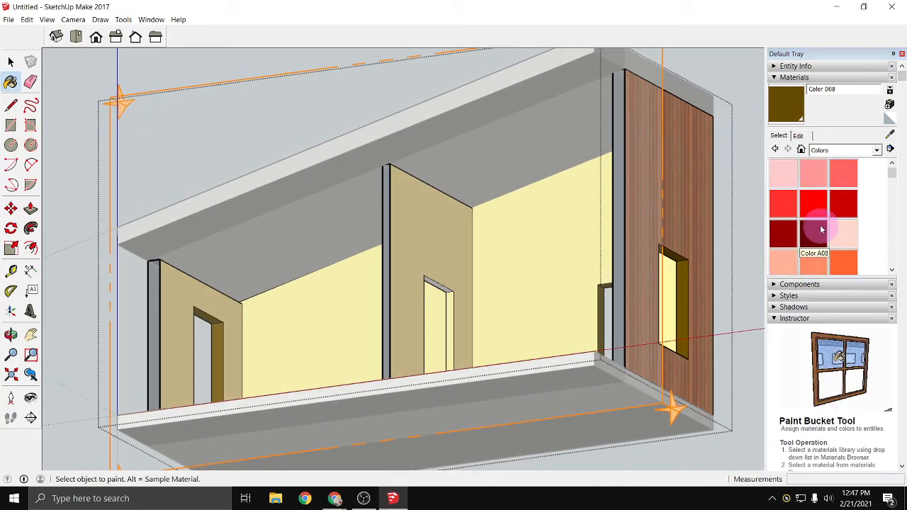
left_click(815, 250)
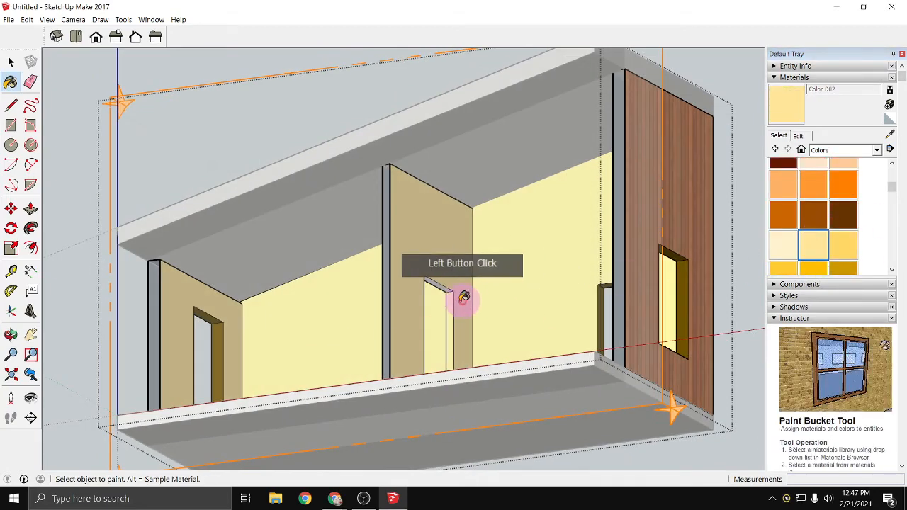
left_click(440, 319)
scroll(440, 319, "down", 5)
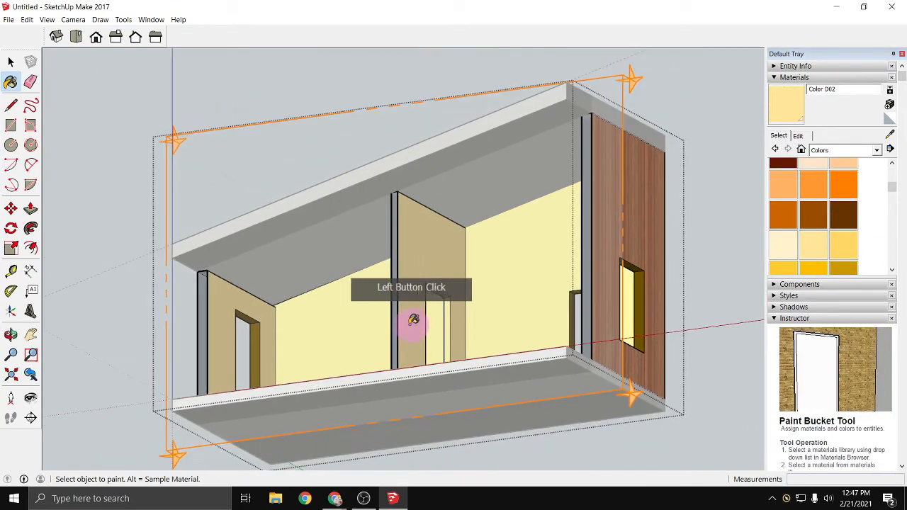
- Move the section plane about 9' forward, clear of the building, to restore the complete front wall
mouse_move(364, 330)
middle_mouse_down()
mouse_move(543, 419)
mouse_move(430, 452)
mouse_move(259, 344)
mouse_move(330, 397)
mouse_move(375, 376)
middle_mouse_up()
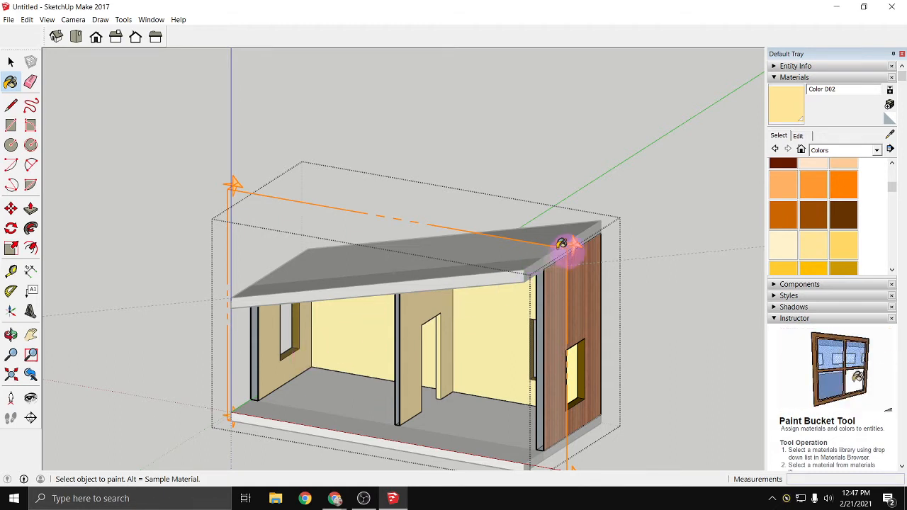
left_click(9, 212)
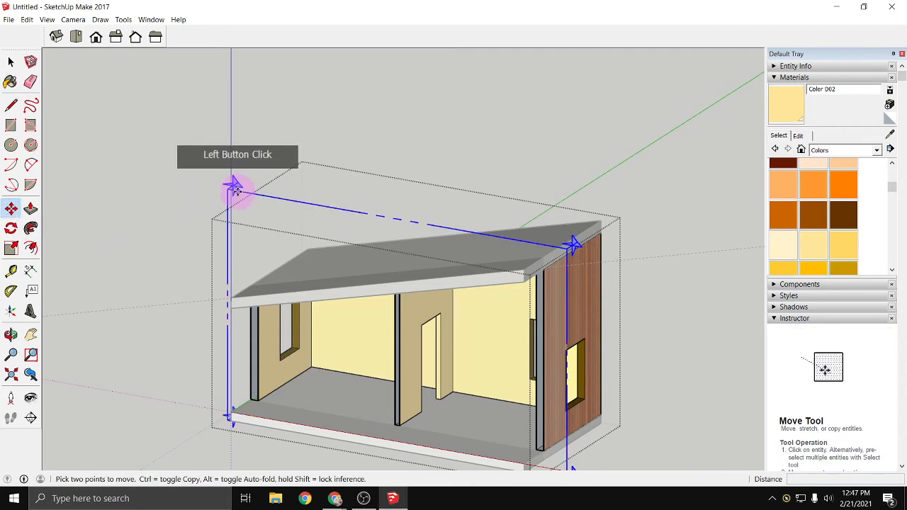
left_click_drag(238, 191, 182, 230)
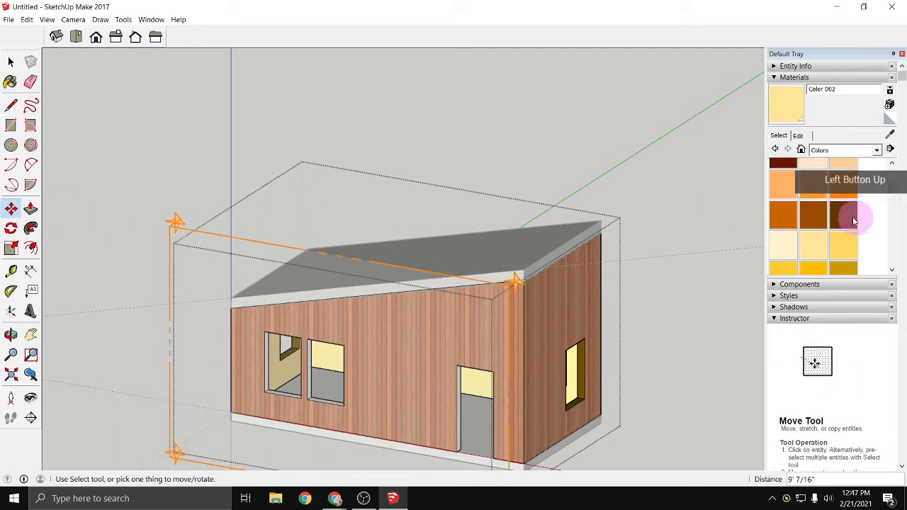
- Paint the sills and left jambs of the two front windows with Color C08
left_click(844, 214)
left_click(310, 390)
scroll(311, 390, "up", 6)
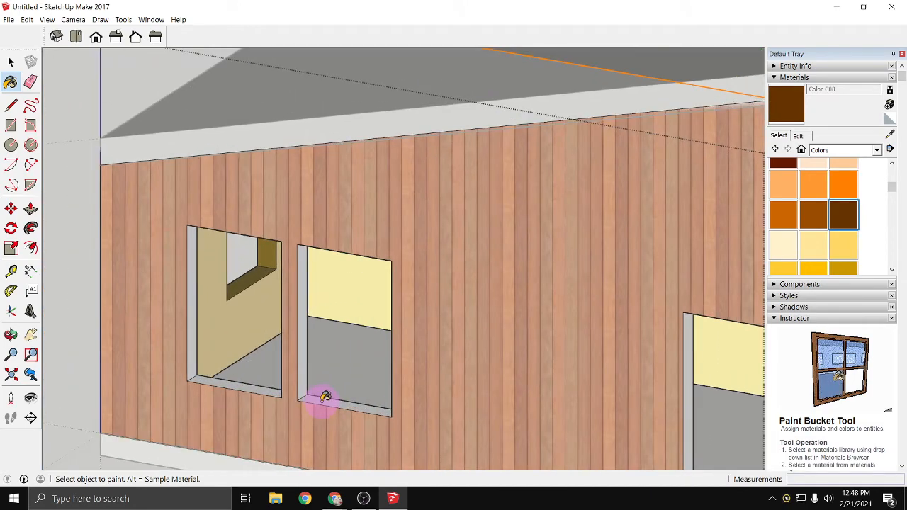
left_click(304, 376)
left_click(248, 380)
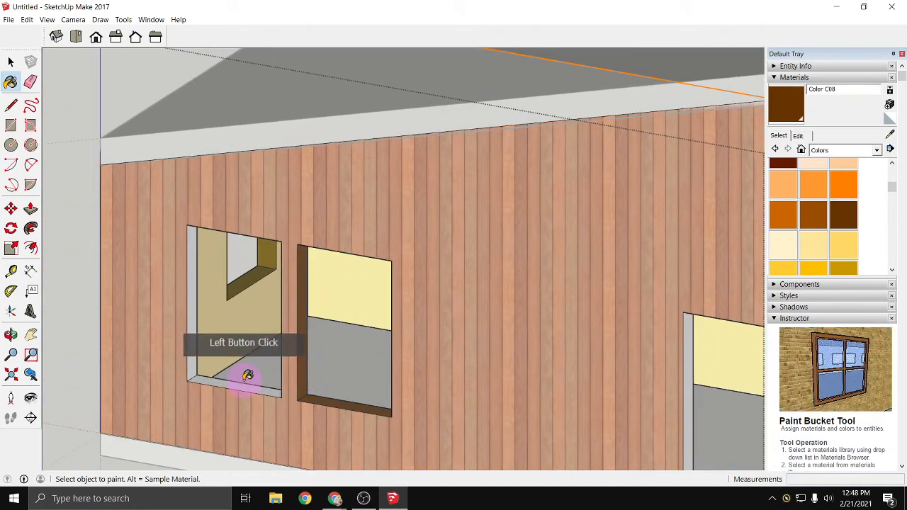
left_click(194, 355)
- Paint the heads and right jambs of the two front windows with Color C08
mouse_move(197, 354)
middle_mouse_down()
mouse_move(182, 361)
mouse_move(209, 178)
mouse_move(277, 83)
middle_mouse_up()
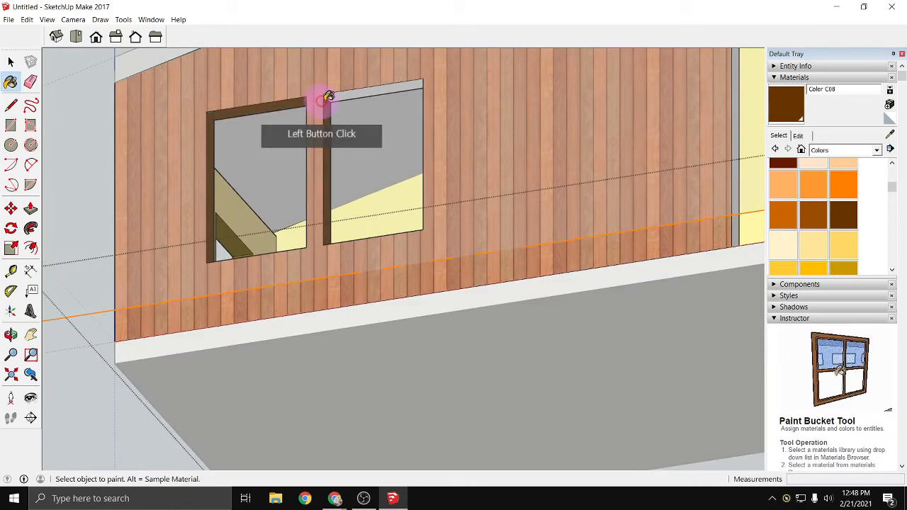
mouse_move(303, 174)
middle_mouse_down()
mouse_move(482, 265)
mouse_move(581, 328)
mouse_move(579, 348)
middle_mouse_up()
left_click(572, 347)
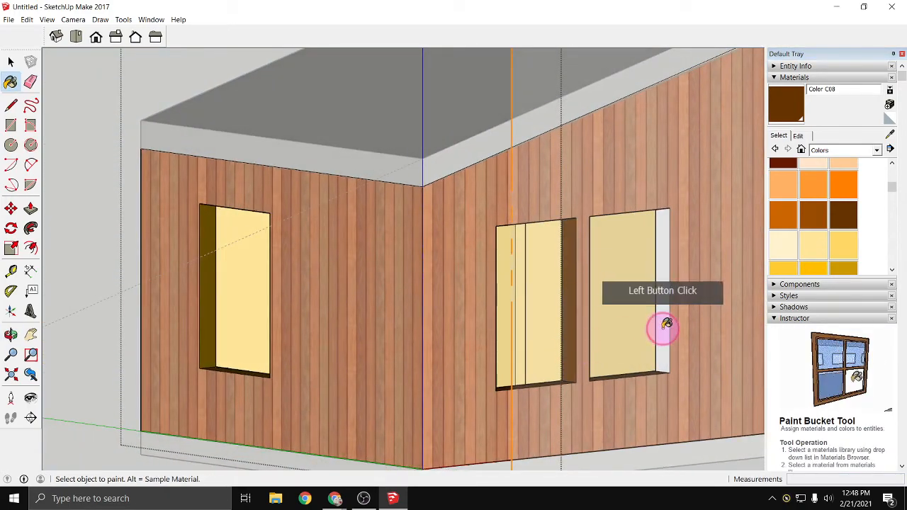
left_click(666, 324)
- Paint the jambs of the front door opening with Color C08
middle_click_drag(666, 359, 508, 374)
left_click(528, 375)
mouse_move(503, 412)
middle_mouse_down()
mouse_move(391, 305)
mouse_move(201, 311)
mouse_move(182, 358)
middle_mouse_up()
left_click(173, 353)
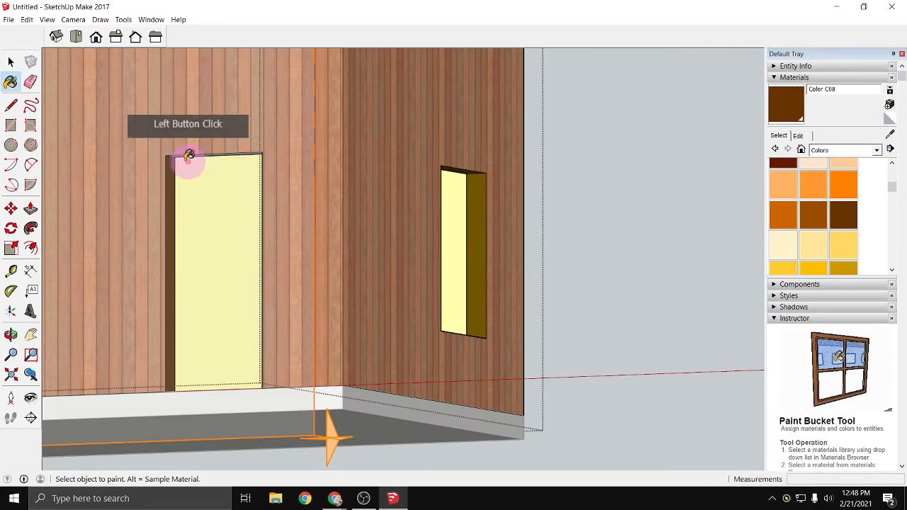
- Paint the head of the front door opening with Color C08
mouse_move(188, 156)
middle_mouse_down()
mouse_move(158, 284)
mouse_move(205, 109)
middle_mouse_up()
left_click(205, 108)
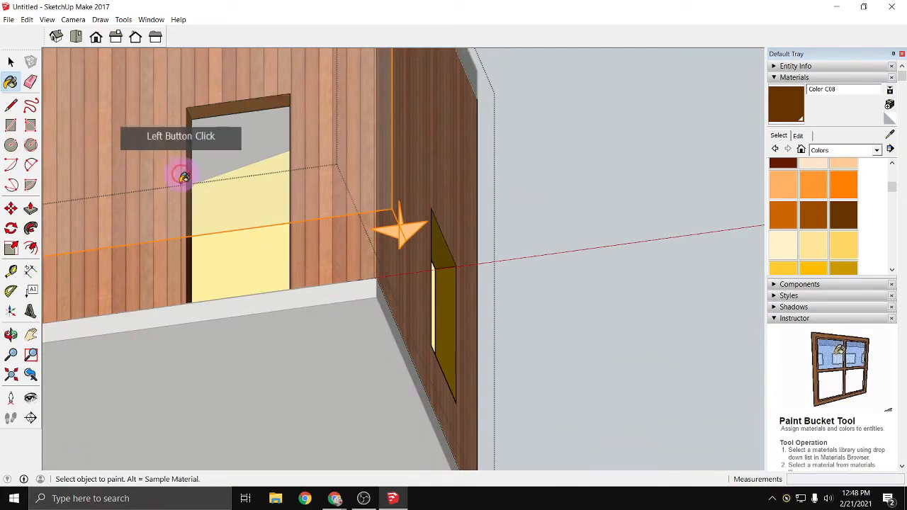
- Erase the section plane in front of the building and close the wall group
mouse_move(182, 173)
middle_mouse_down()
mouse_move(146, 233)
mouse_move(323, 405)
mouse_move(293, 370)
mouse_move(259, 357)
mouse_move(271, 340)
mouse_move(259, 334)
mouse_move(293, 343)
middle_mouse_up()
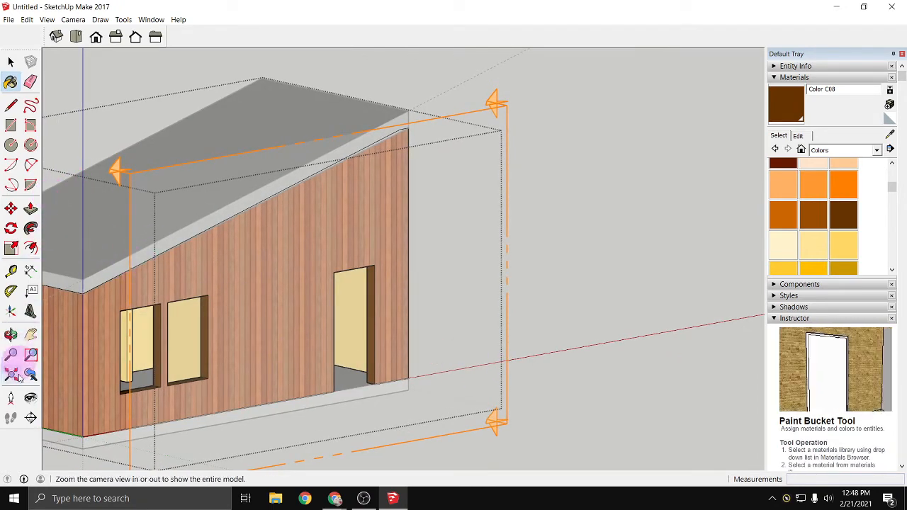
left_click(494, 434)
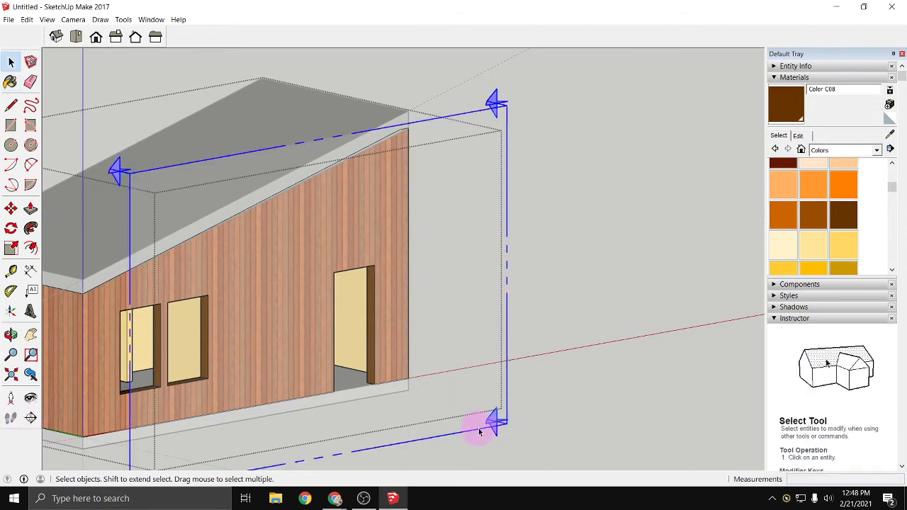
right_click(479, 432)
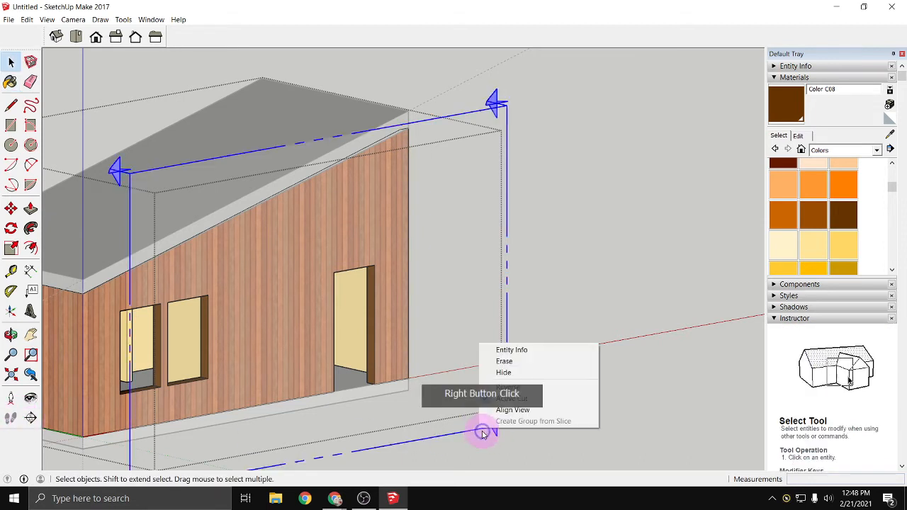
left_click(513, 362)
scroll(317, 407, "down", 1)
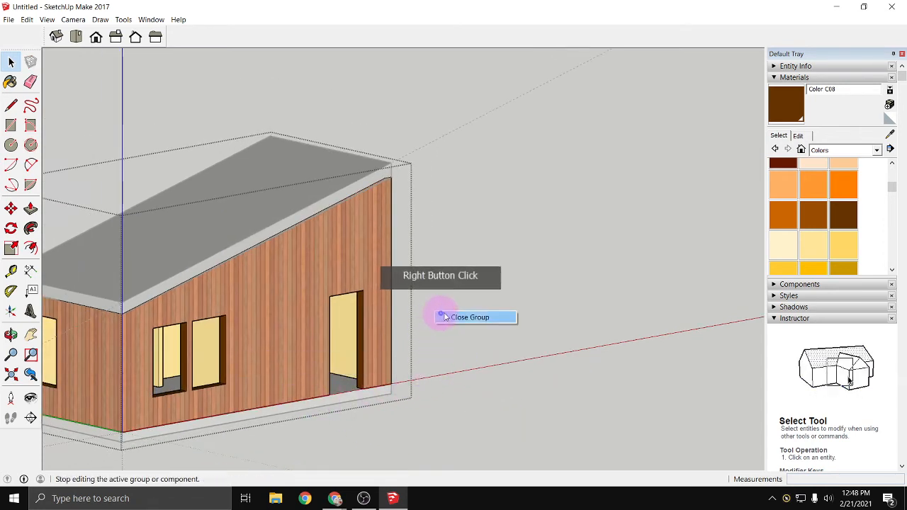
left_click(461, 318)
- Open the floor slab group and paint its front edge with Modern Siding from the Brick, Cladding and Siding collection
middle_click_drag(447, 343, 619, 339)
scroll(588, 365, "up", 5)
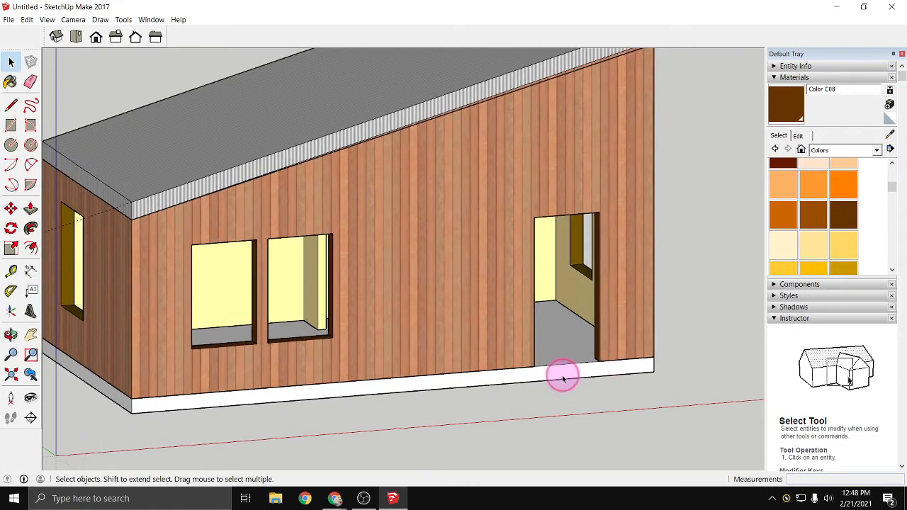
double_click(562, 376)
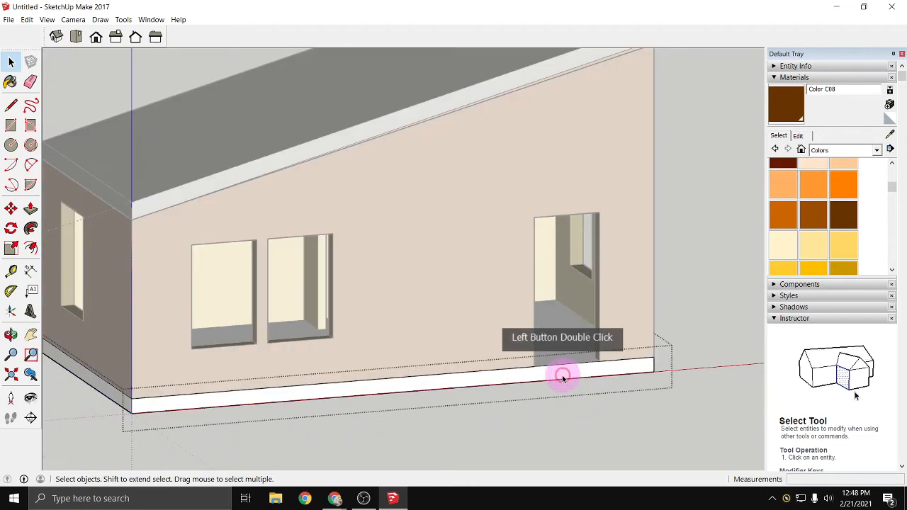
left_click(16, 85)
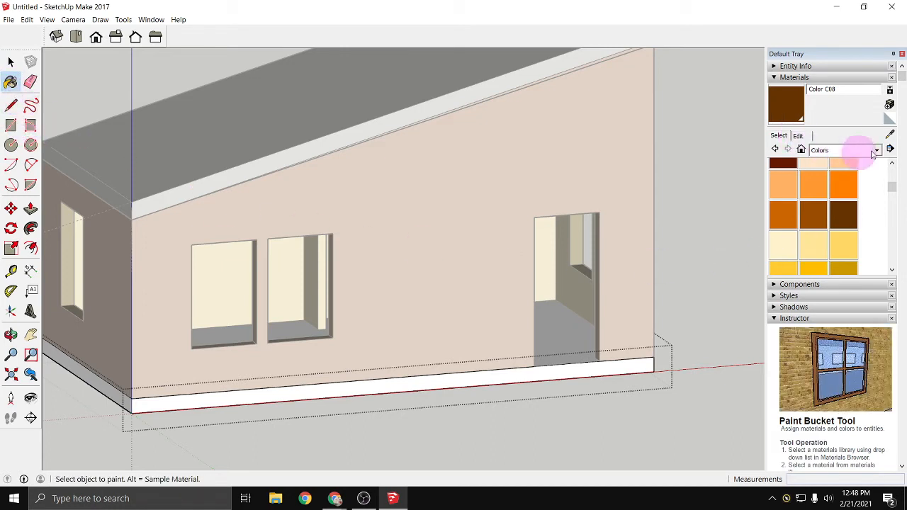
left_click(874, 151)
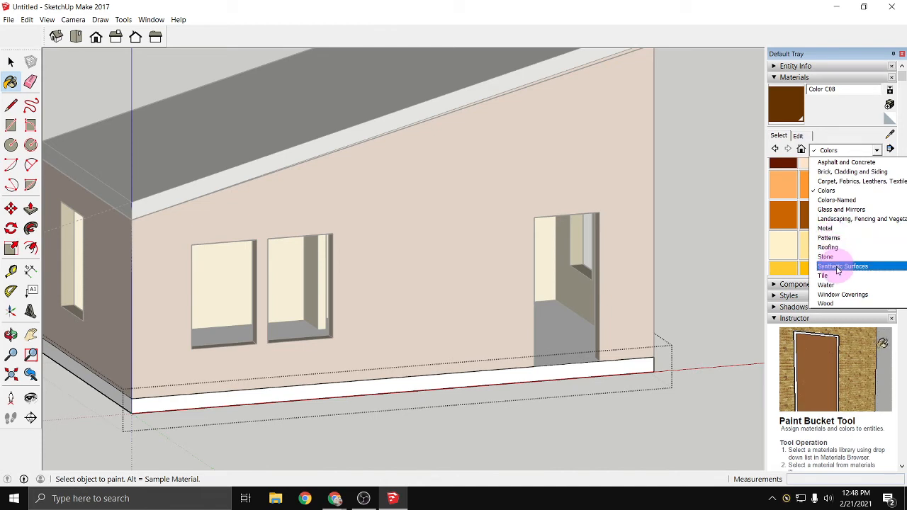
left_click(834, 173)
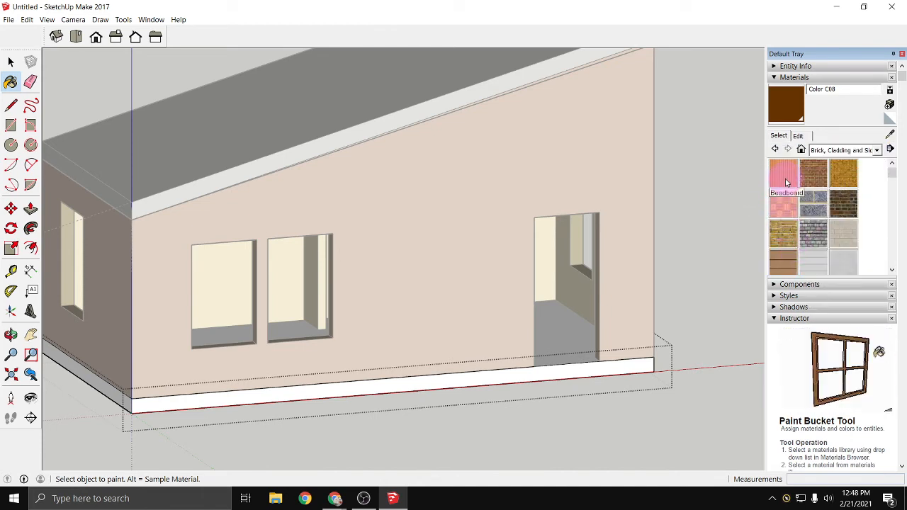
scroll(784, 186, "down", 3)
left_click(788, 210)
left_click(621, 361)
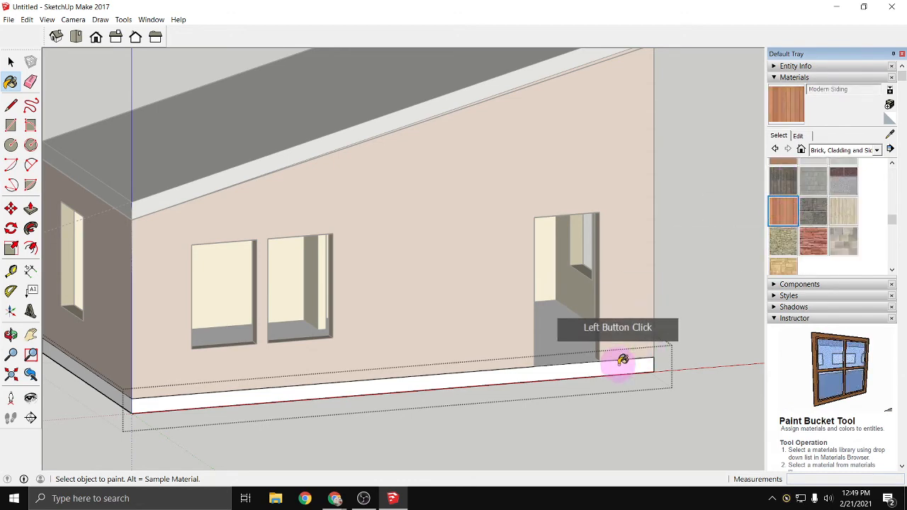
- Paint the remaining side and rear edges of the floor slab with Modern Siding
left_click(144, 416)
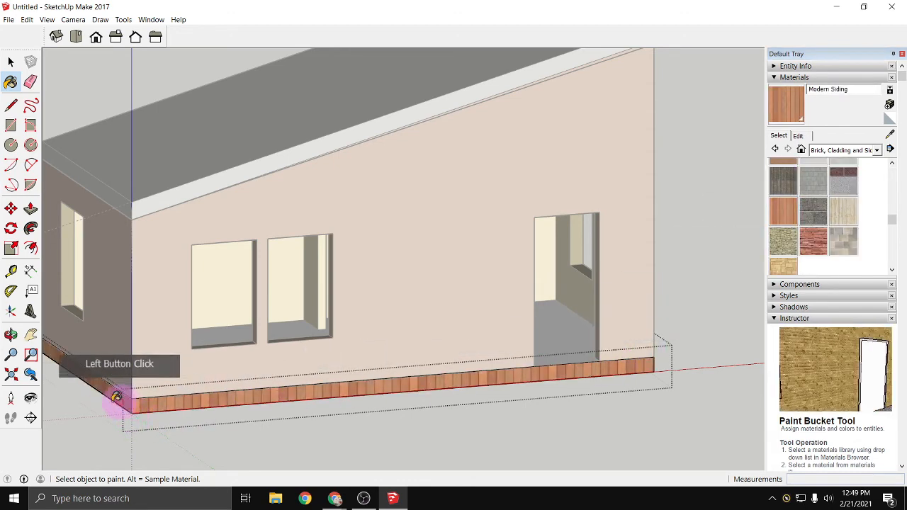
mouse_move(118, 399)
middle_mouse_down()
mouse_move(543, 390)
mouse_move(497, 415)
middle_mouse_up()
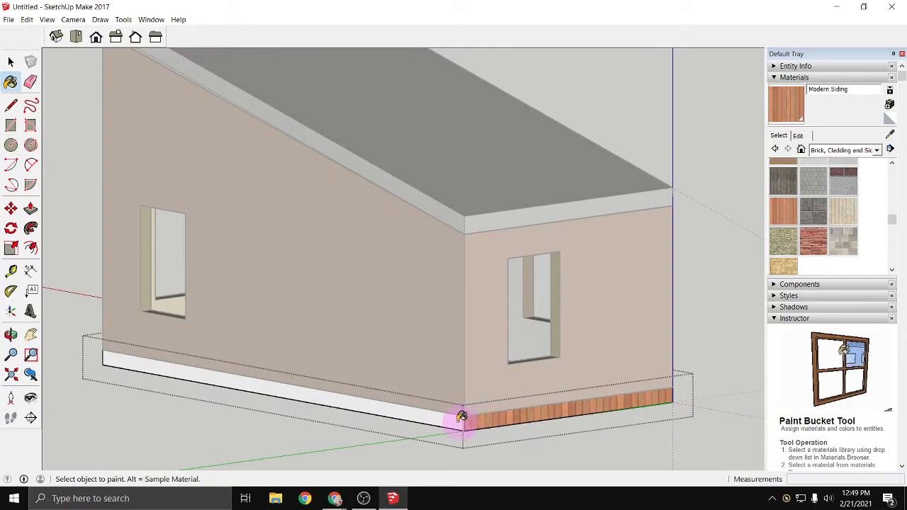
left_click(309, 398)
mouse_move(309, 400)
middle_mouse_down()
mouse_move(346, 373)
mouse_move(510, 378)
middle_mouse_up()
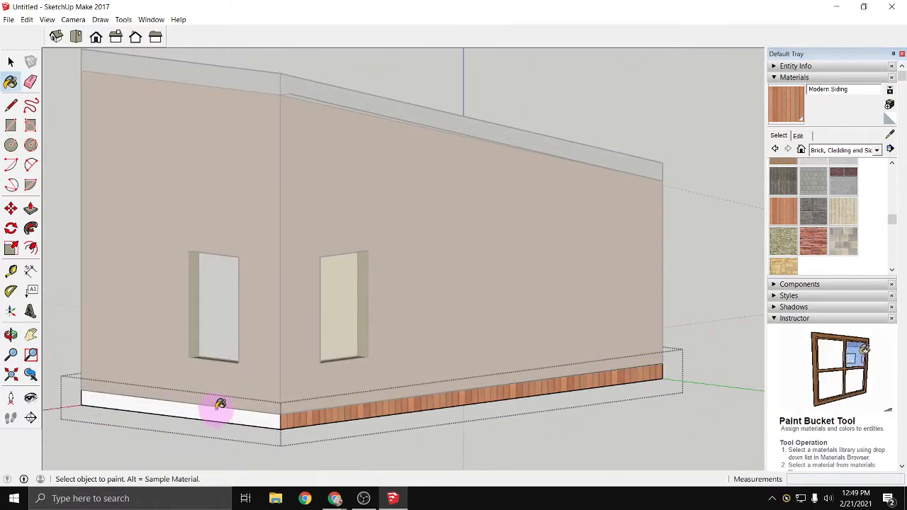
mouse_move(139, 402)
middle_mouse_down()
mouse_move(239, 395)
mouse_move(547, 422)
middle_mouse_up()
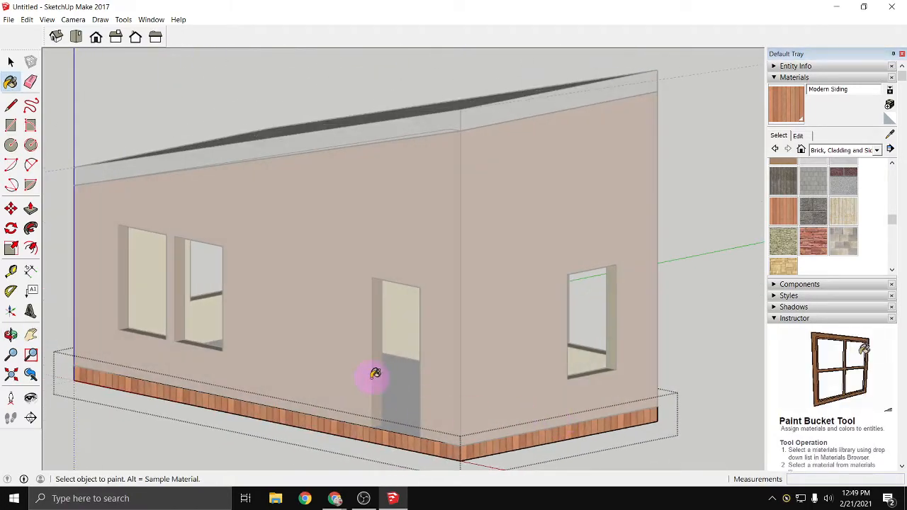
- Paint the slab's top face with Wood Floor Dark from the Wood collection and close the slab group
middle_click_drag(375, 377, 411, 418)
left_click(877, 151)
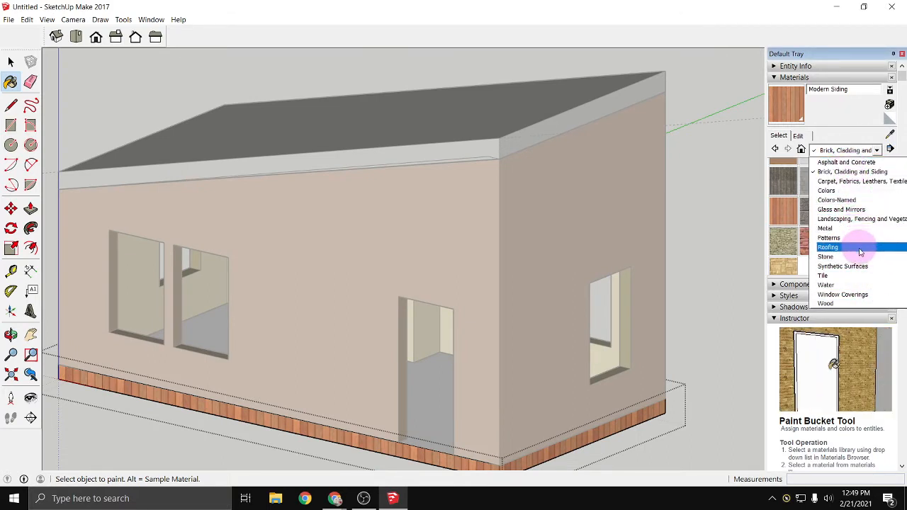
left_click(855, 278)
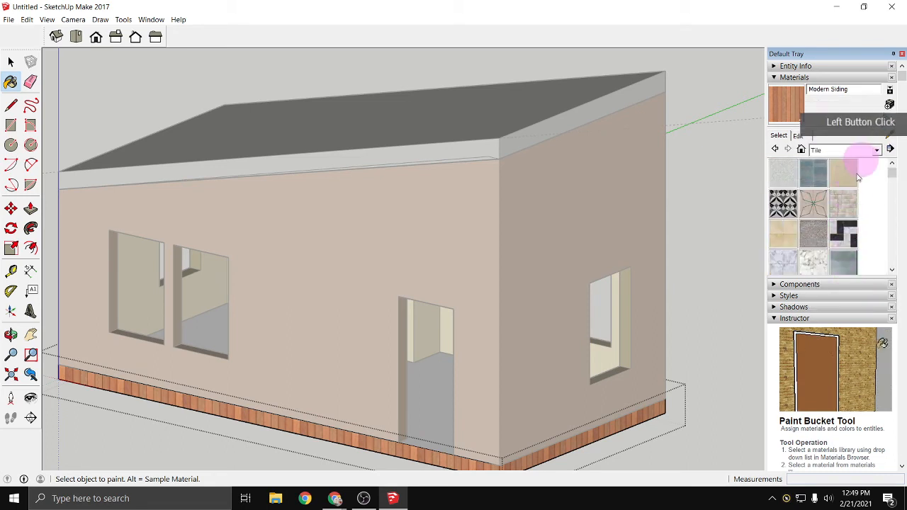
left_click(877, 150)
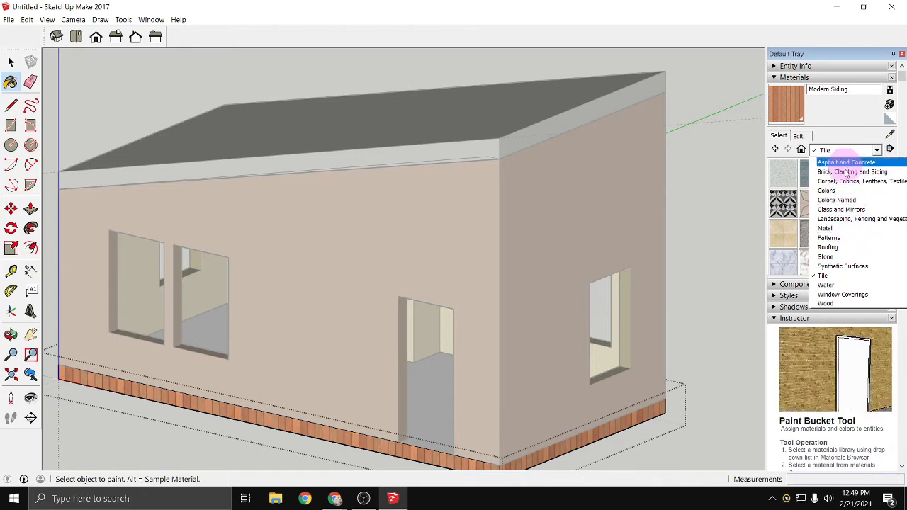
left_click(827, 303)
left_click(821, 207)
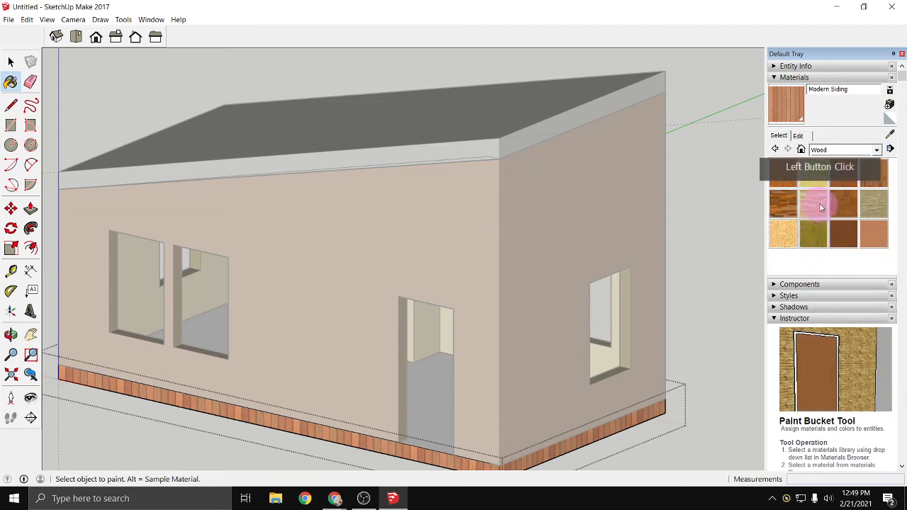
left_click(811, 202)
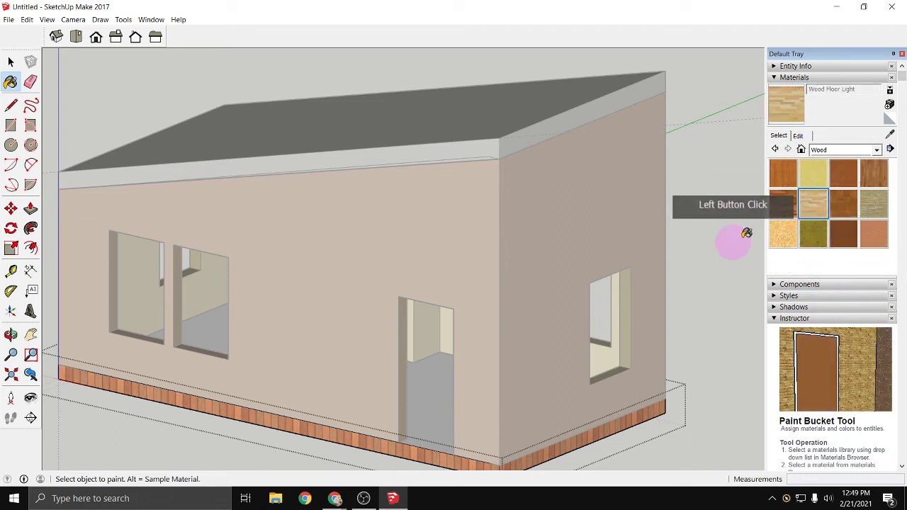
left_click(793, 207)
left_click(433, 399)
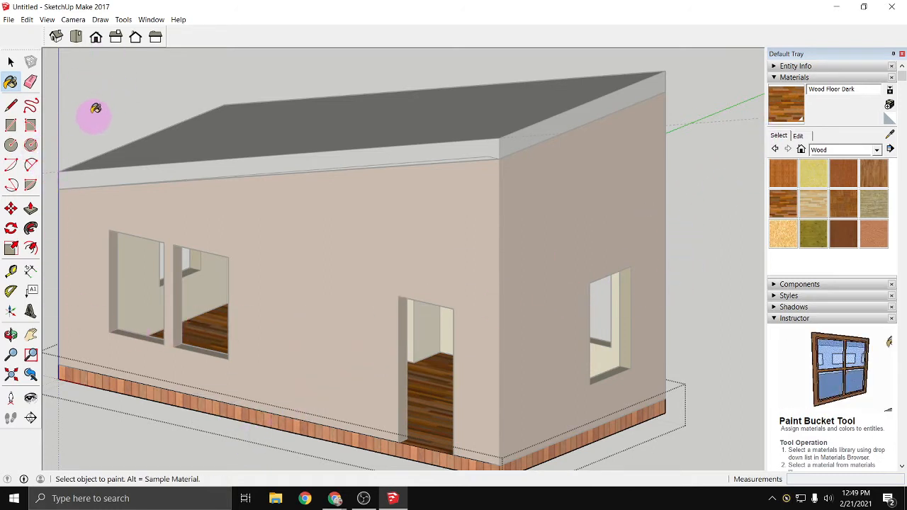
left_click(11, 62)
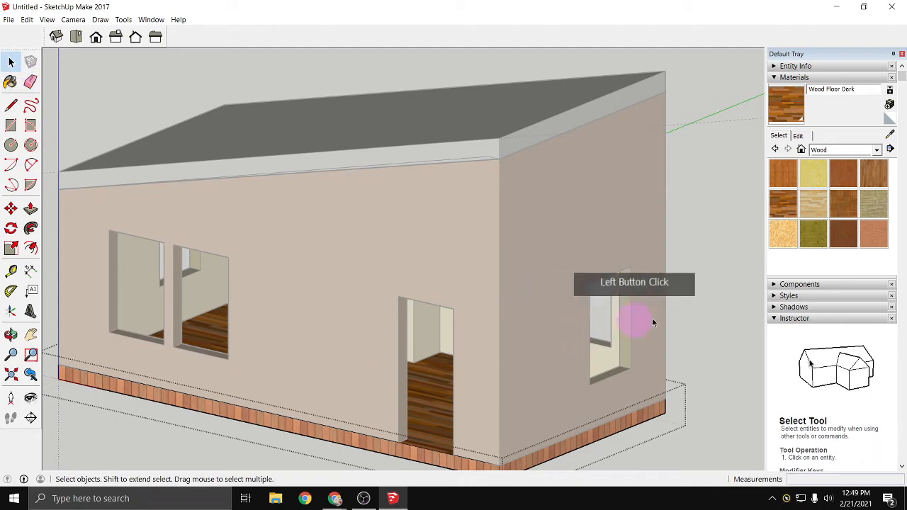
right_click(719, 320)
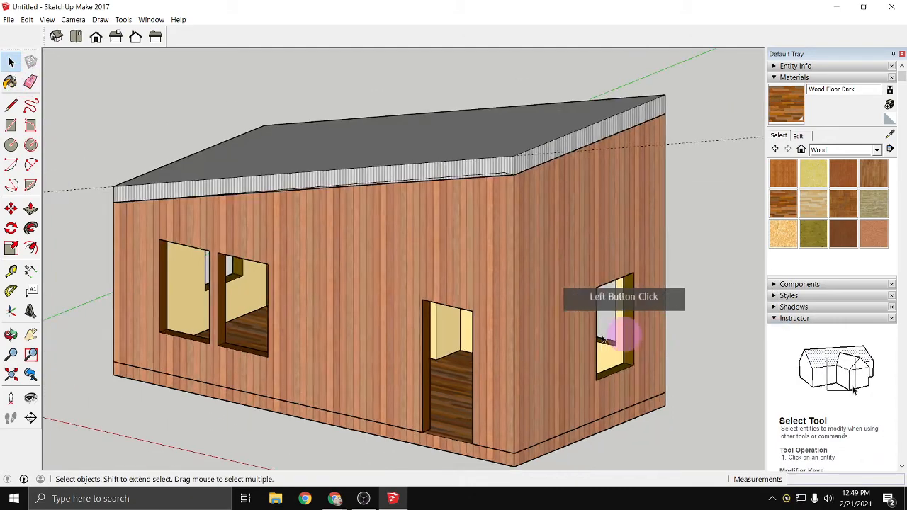
- Open the roof group, paint its underside with the white Color M00, and close the group
left_click(362, 403)
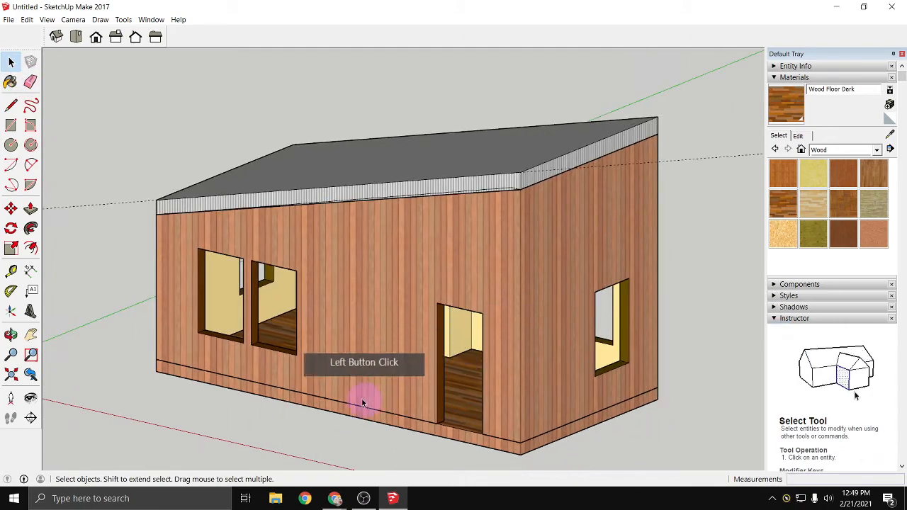
middle_click_drag(362, 403, 266, 250)
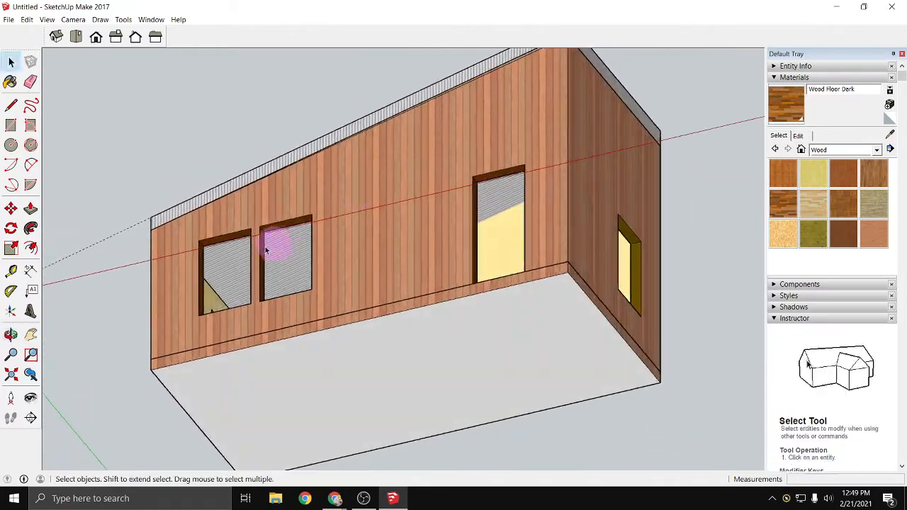
double_click(266, 170)
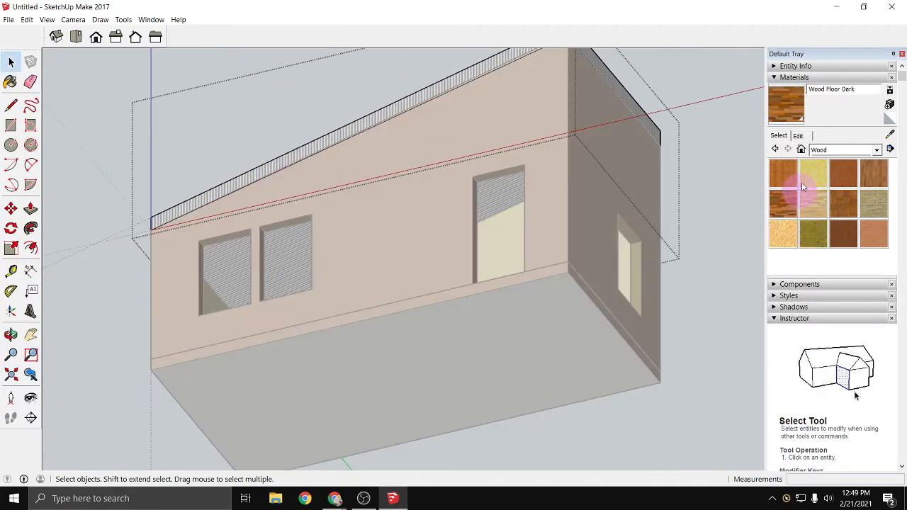
left_click(877, 152)
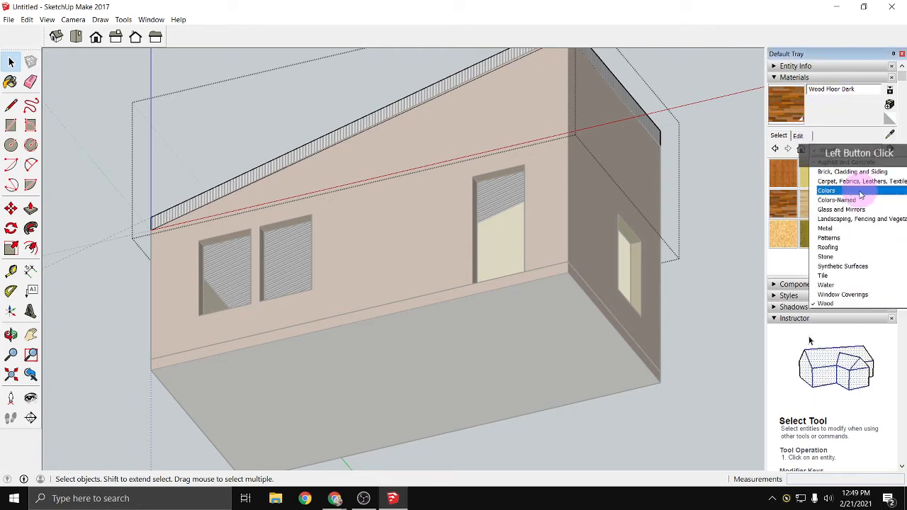
left_click(859, 191)
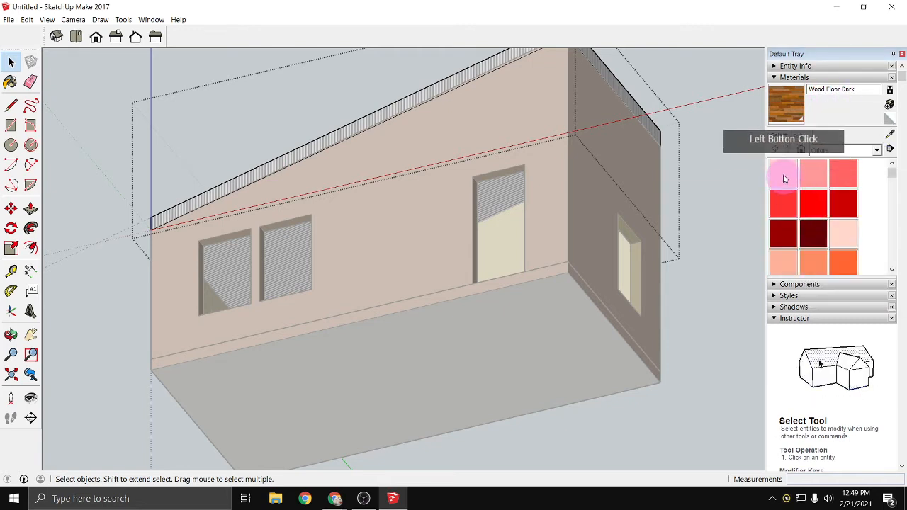
scroll(820, 202, "down", 6)
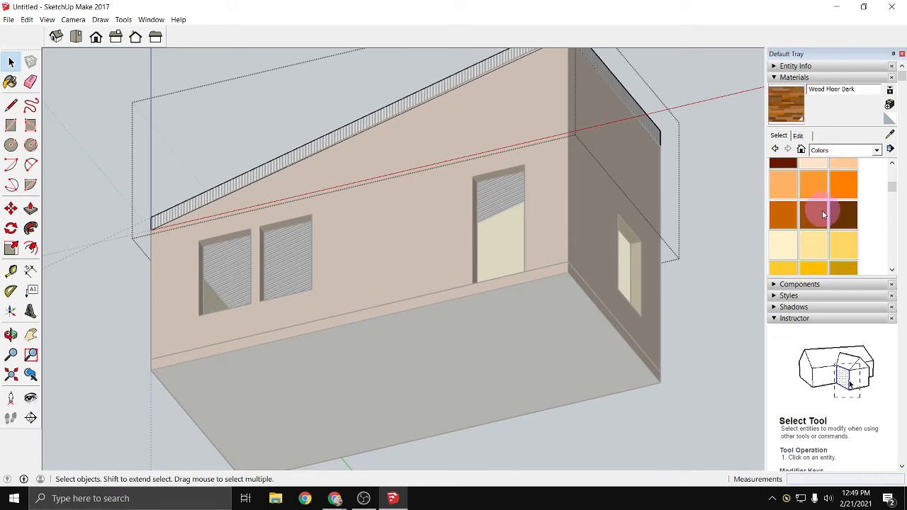
scroll(799, 235, "down", 8)
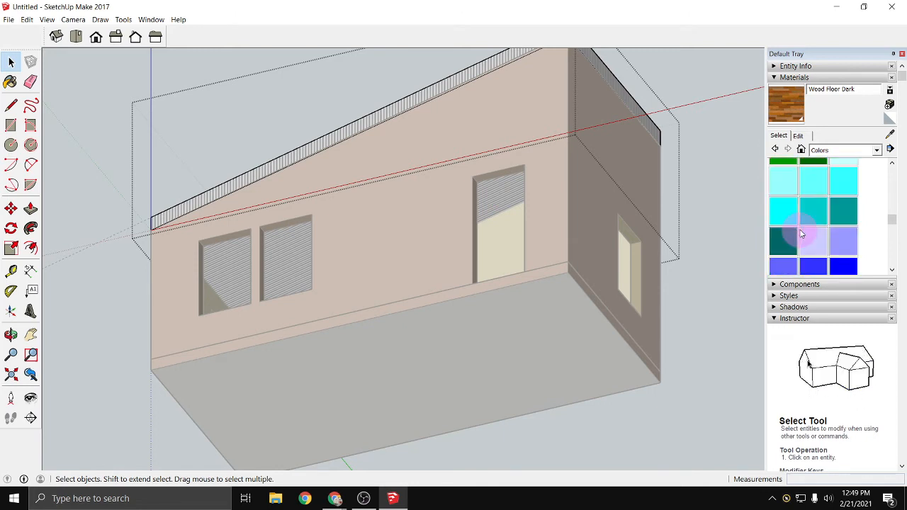
scroll(804, 234, "down", 3)
left_click(784, 176)
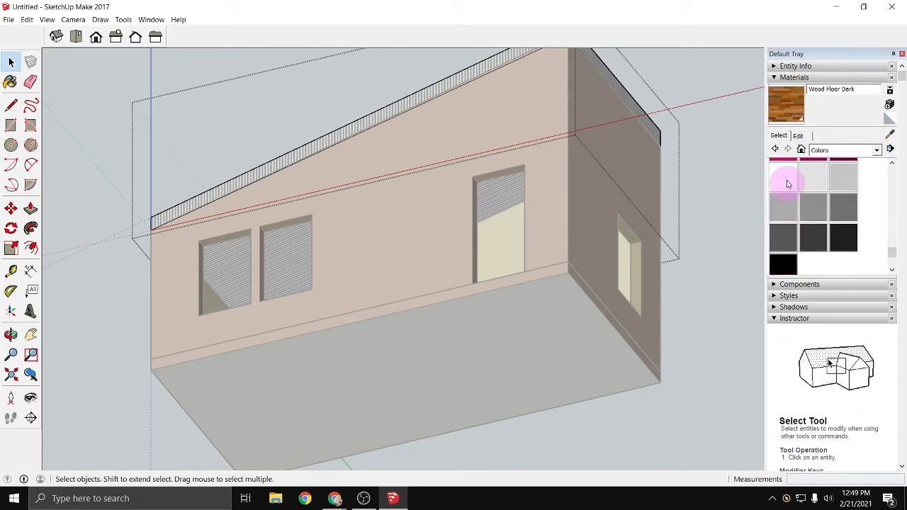
left_click(290, 243)
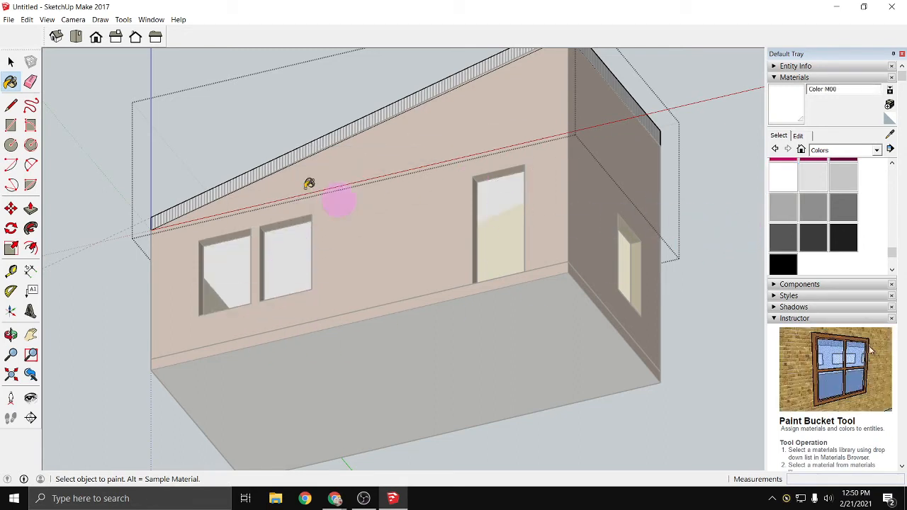
right_click(85, 140)
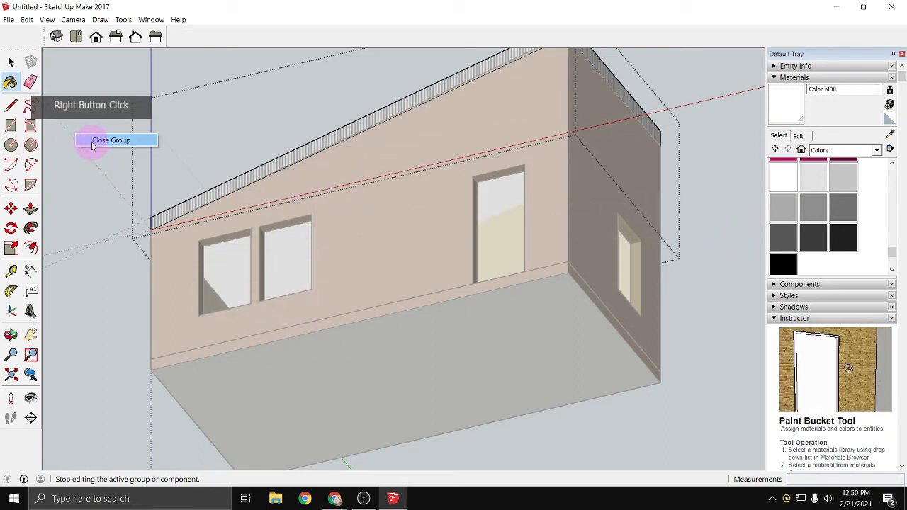
left_click(106, 140)
- Return to an outside view of the front wall and start the Paint Bucket tool
key("o")
left_click_drag(121, 208, 573, 434)
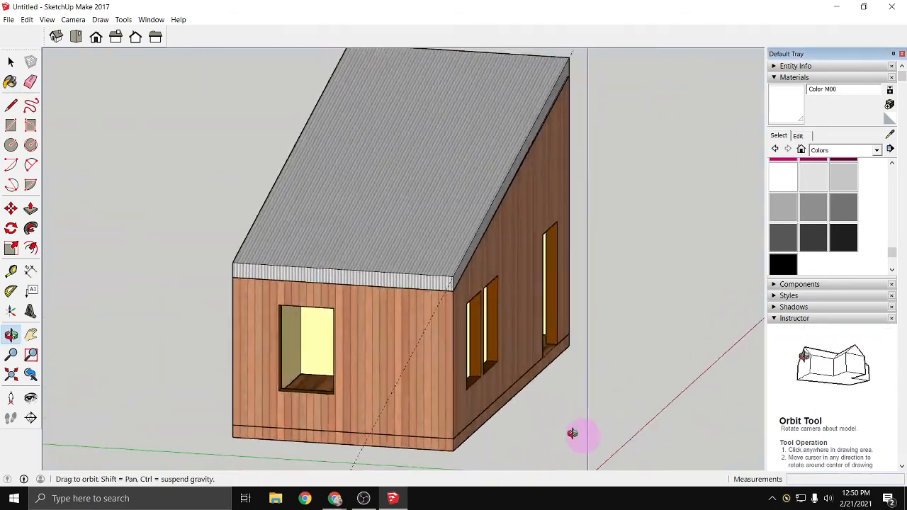
middle_click_drag(573, 434, 503, 377)
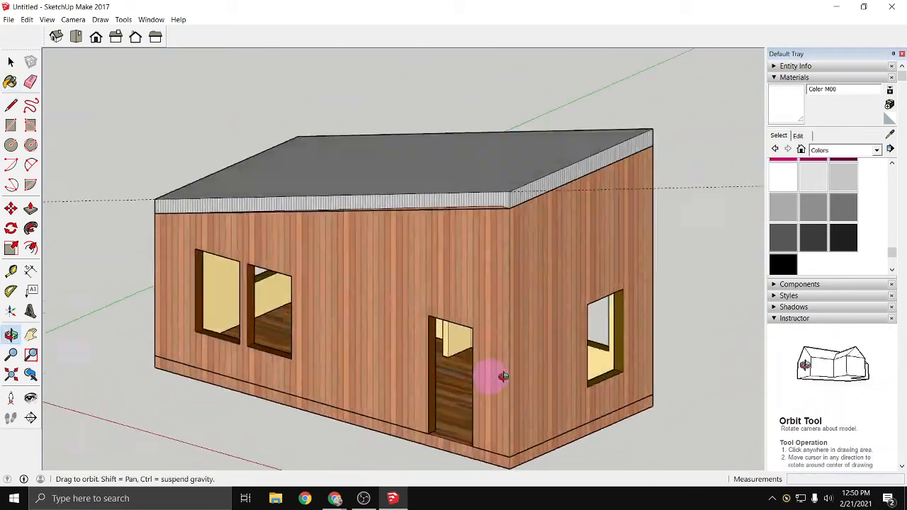
left_click_drag(502, 376, 567, 258)
mouse_move(481, 252)
left_mouse_down()
mouse_move(334, 286)
mouse_move(663, 309)
mouse_move(531, 310)
mouse_move(540, 321)
mouse_move(516, 351)
mouse_move(489, 351)
left_mouse_up()
key("b")
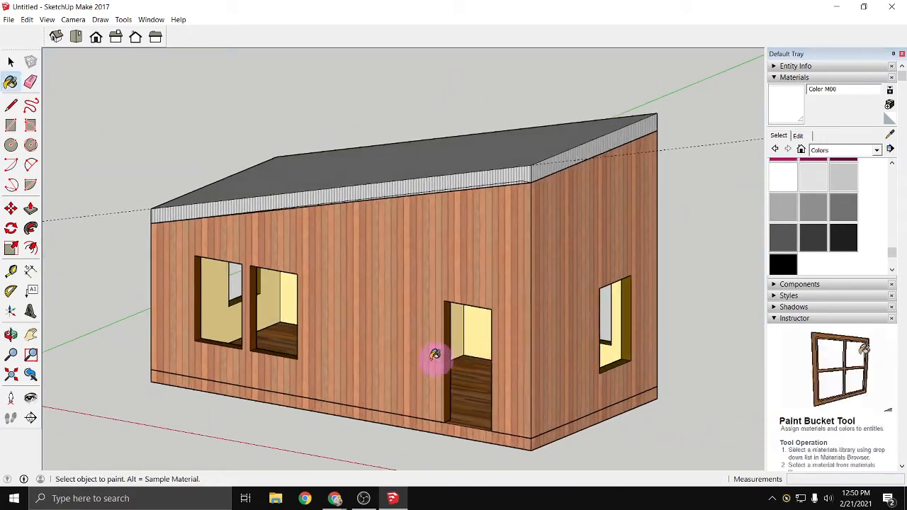
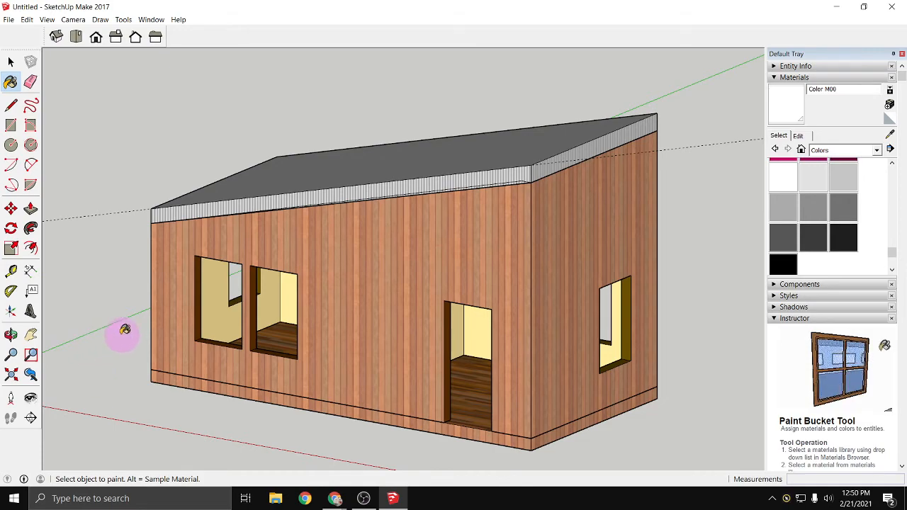
- Draw a thin vertical rectangle, 4' 8" by about 1 5/16", on the side reveal of the front wall's leftmost window opening
scroll(123, 328, "up", 6)
middle_click_drag(277, 348, 167, 410)
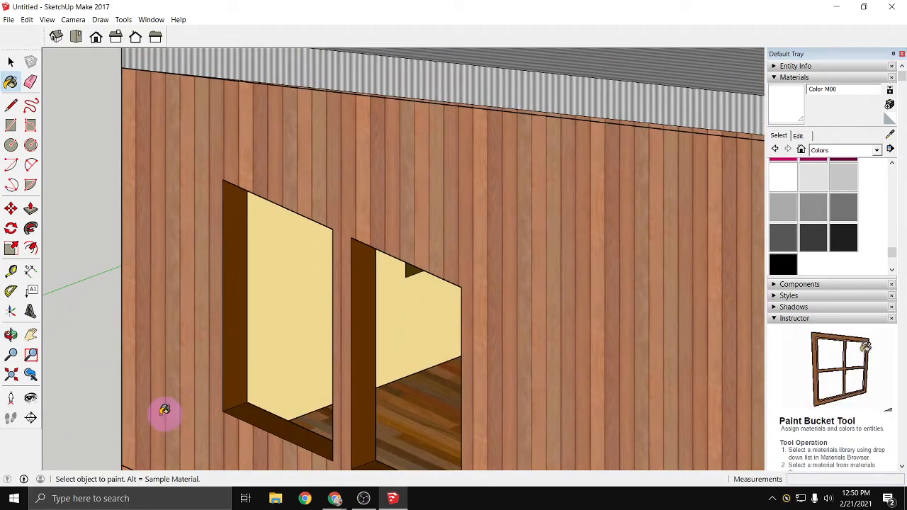
scroll(60, 409, "up", 2)
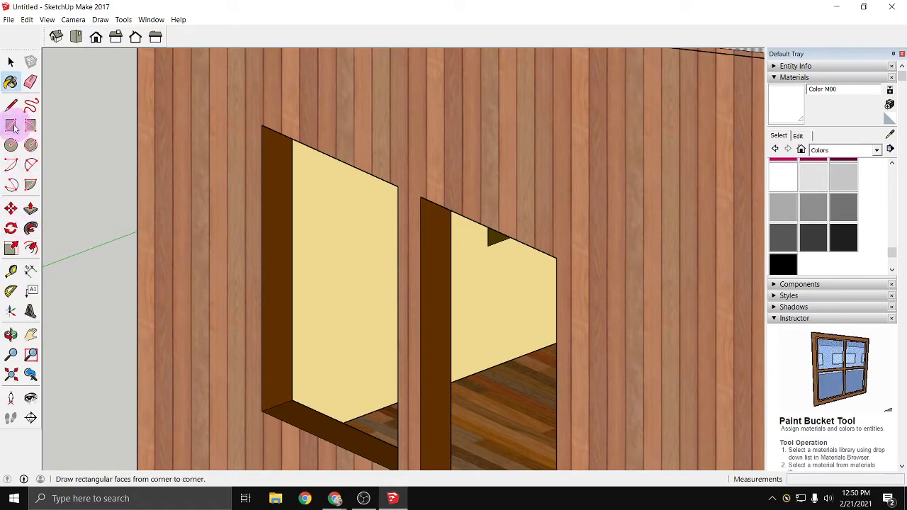
left_click(13, 126)
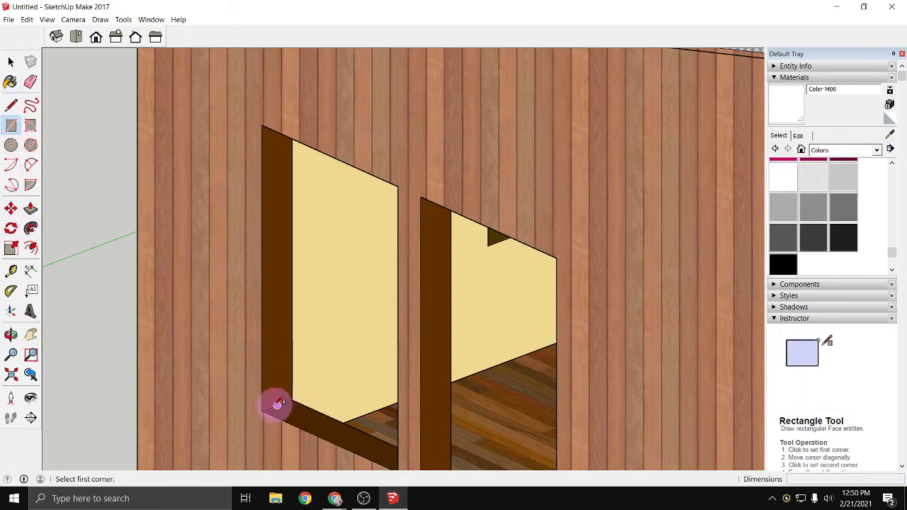
scroll(277, 404, "up", 4)
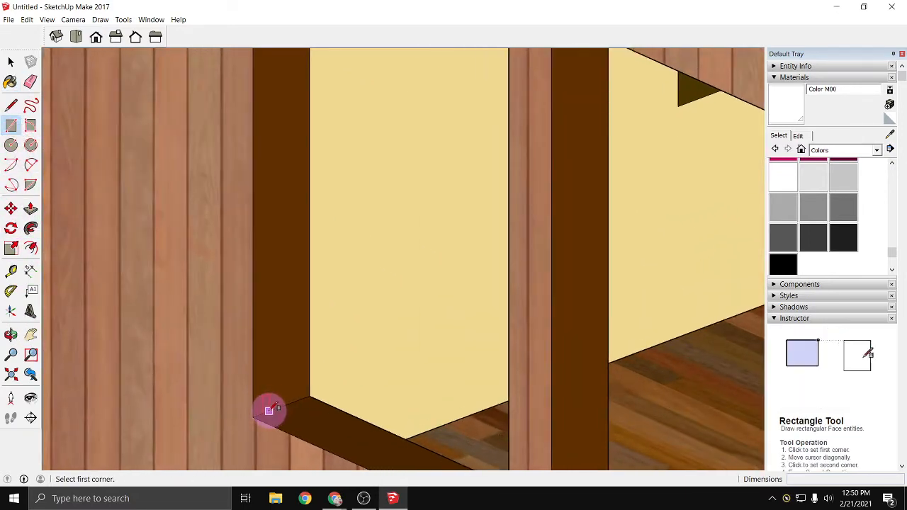
left_click(272, 409)
middle_click_drag(283, 152, 297, 95)
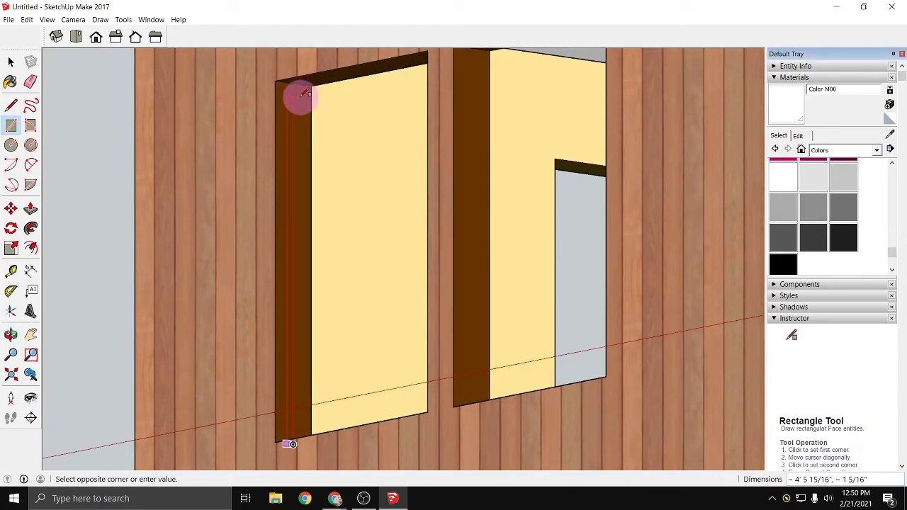
scroll(292, 83, "up", 2)
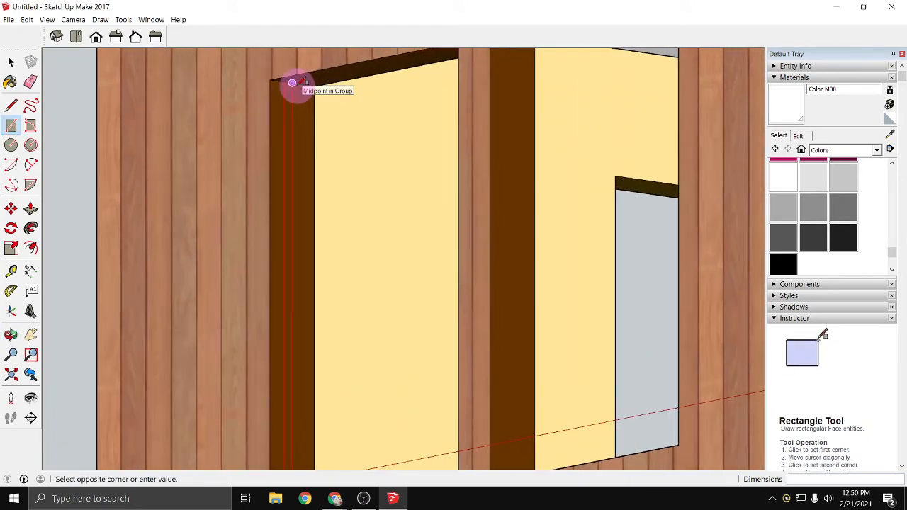
left_click(292, 84)
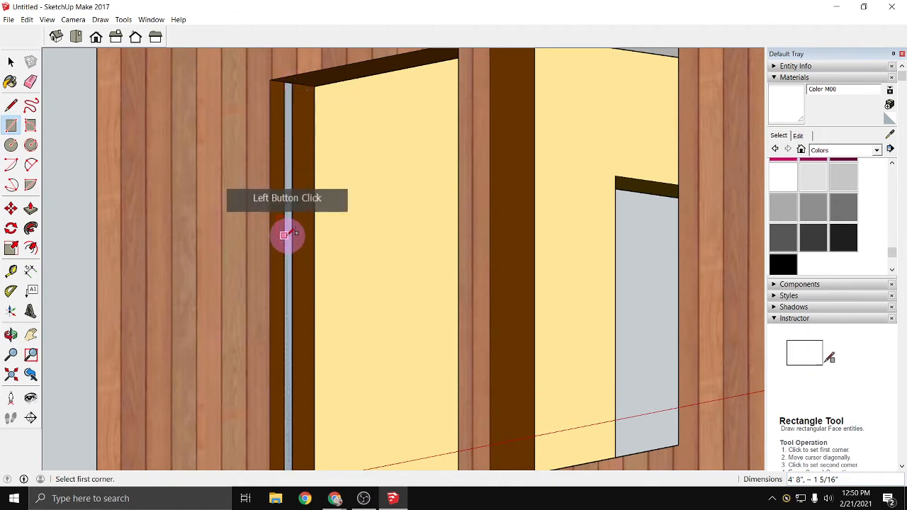
- Push/Pull the thin rectangle 3' across the window opening to form a solid pane
left_click(30, 209)
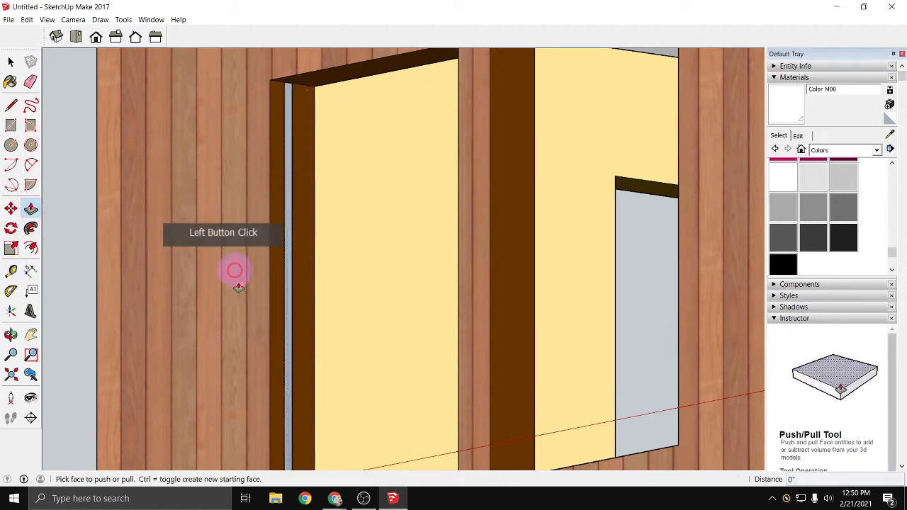
left_click(290, 308)
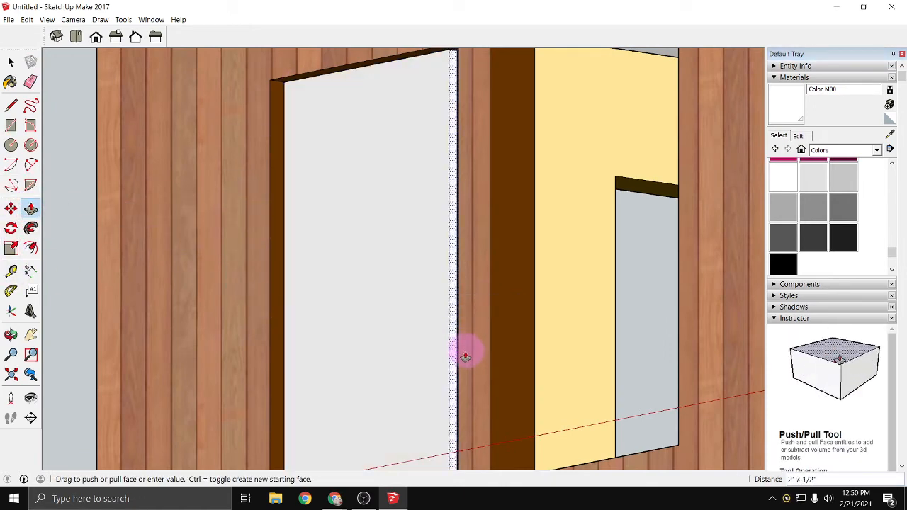
left_click(378, 385)
middle_click_drag(379, 384, 297, 402)
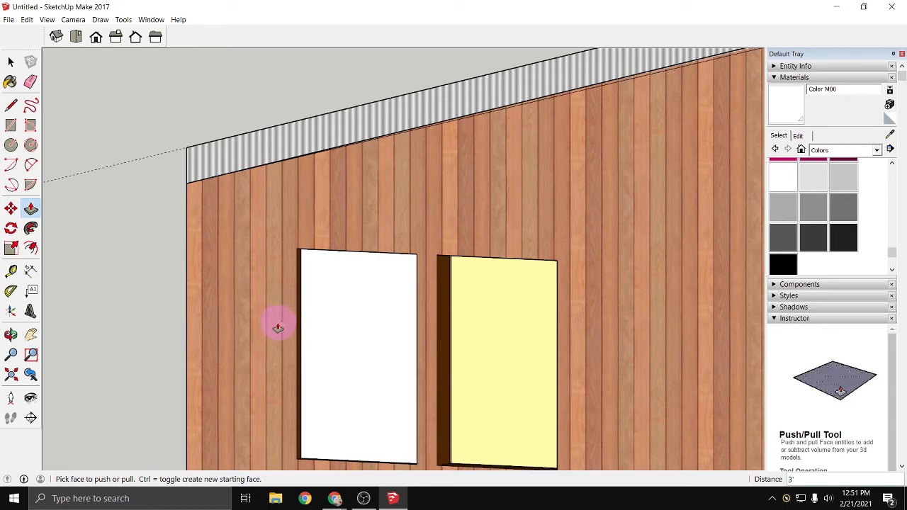
- Select all of the new pane's geometry in the leftmost window opening and make it a group
left_click(10, 62)
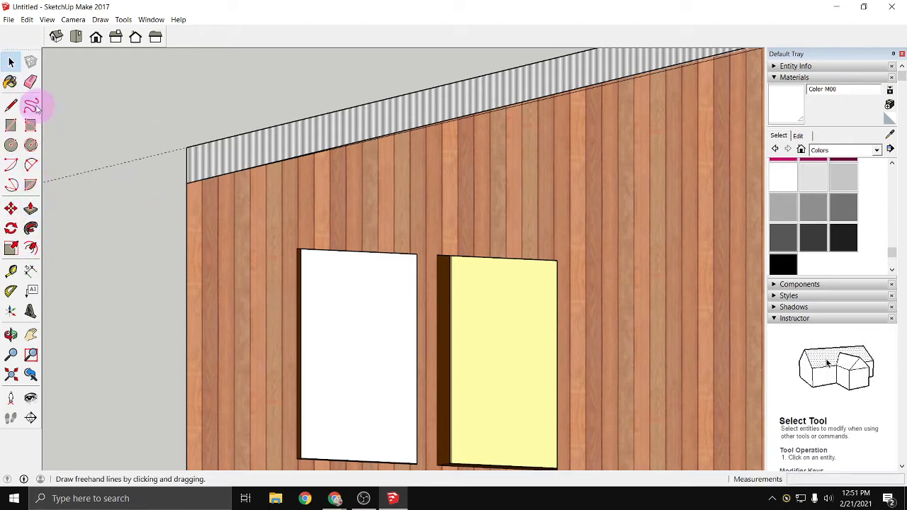
left_click_drag(172, 220, 424, 466)
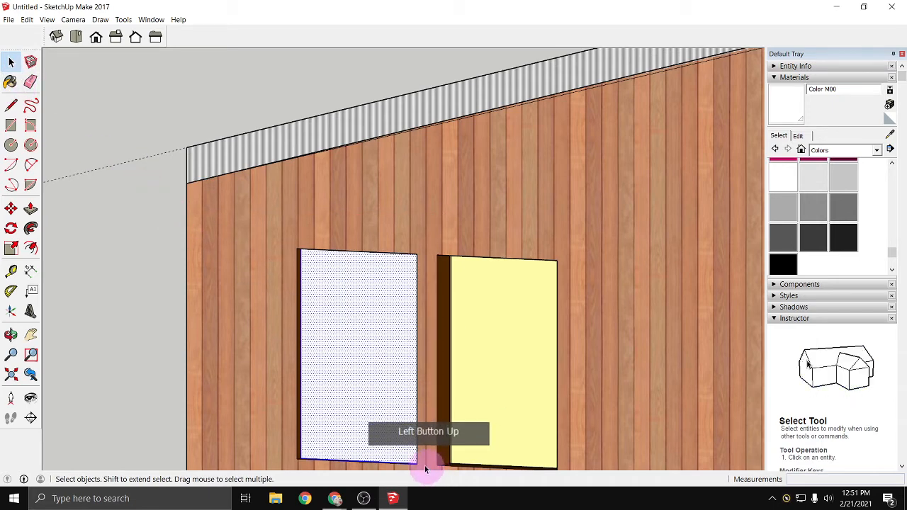
right_click(362, 398)
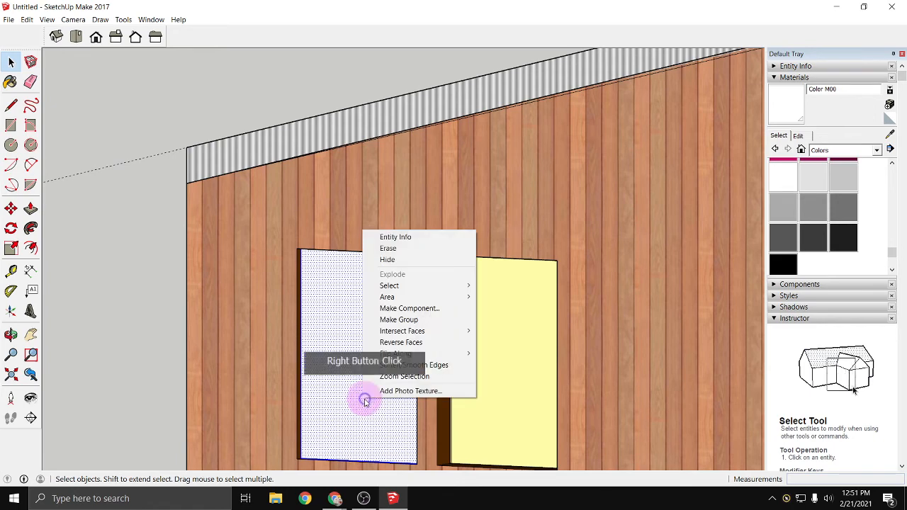
left_click(441, 319)
left_click(370, 380)
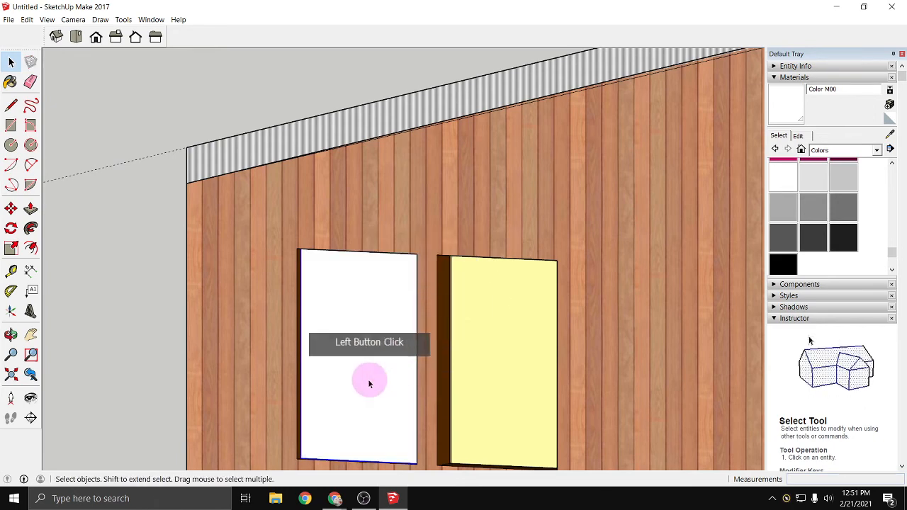
scroll(330, 358, "down", 2)
scroll(158, 348, "down", 1)
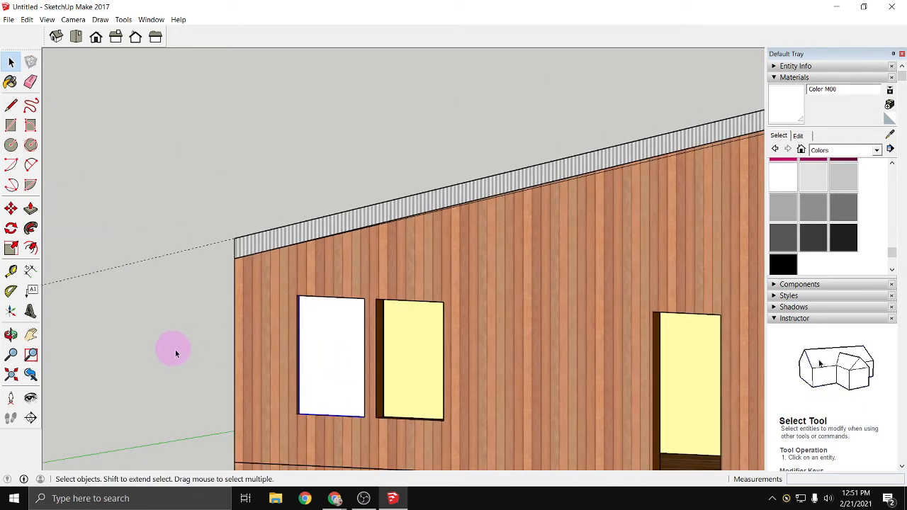
scroll(291, 332, "down", 1)
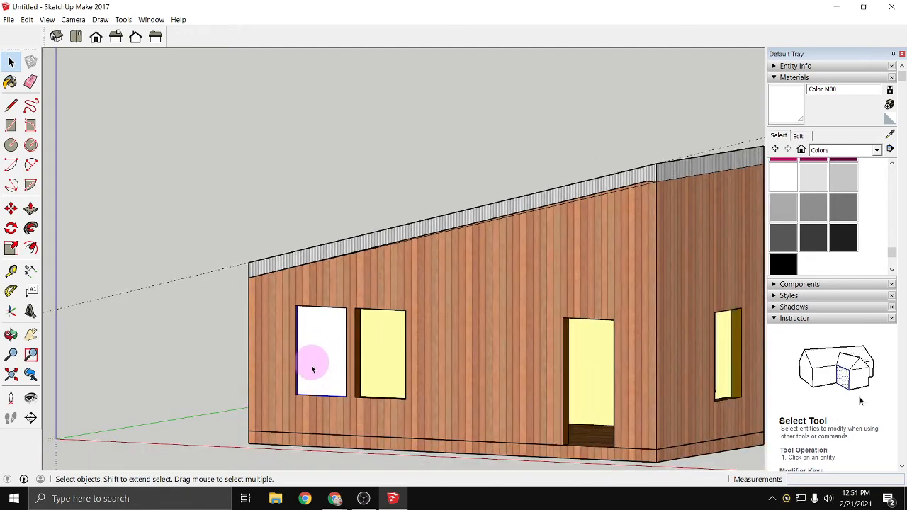
left_click(292, 371)
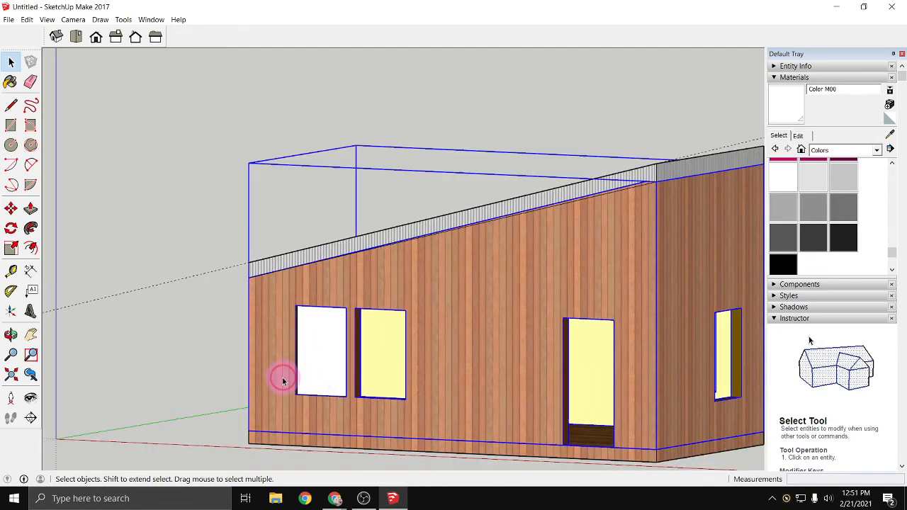
left_click(192, 368)
left_click(209, 287)
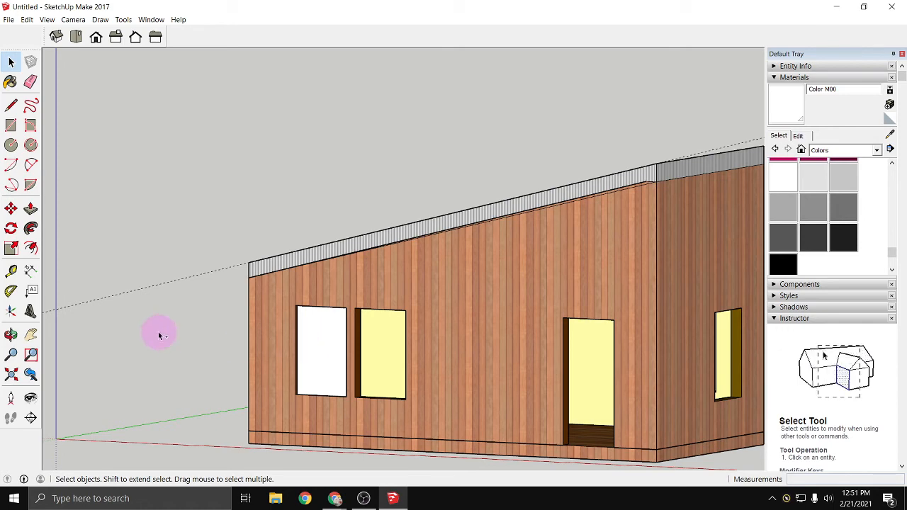
left_click(312, 369)
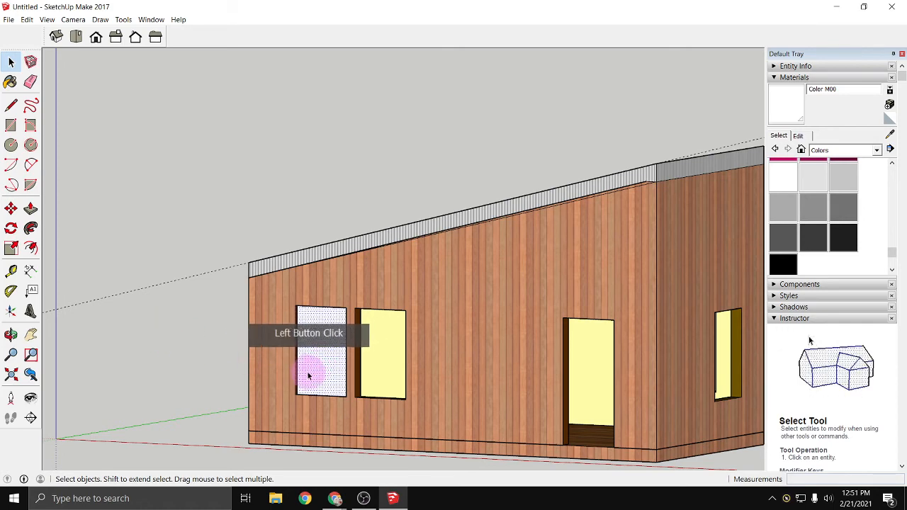
left_click(209, 342)
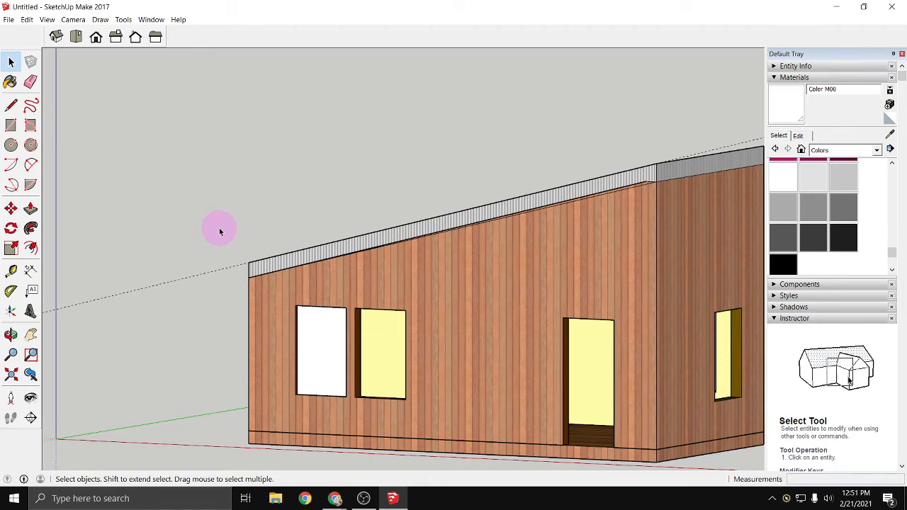
- Try grouping the pane with a selection box around the whole building front that also includes the floor slab
left_click_drag(222, 228, 692, 443)
scroll(686, 464, "down", 3)
scroll(691, 438, "down", 1)
middle_click_drag(649, 409, 491, 343, "shift")
left_click_drag(206, 279, 599, 419)
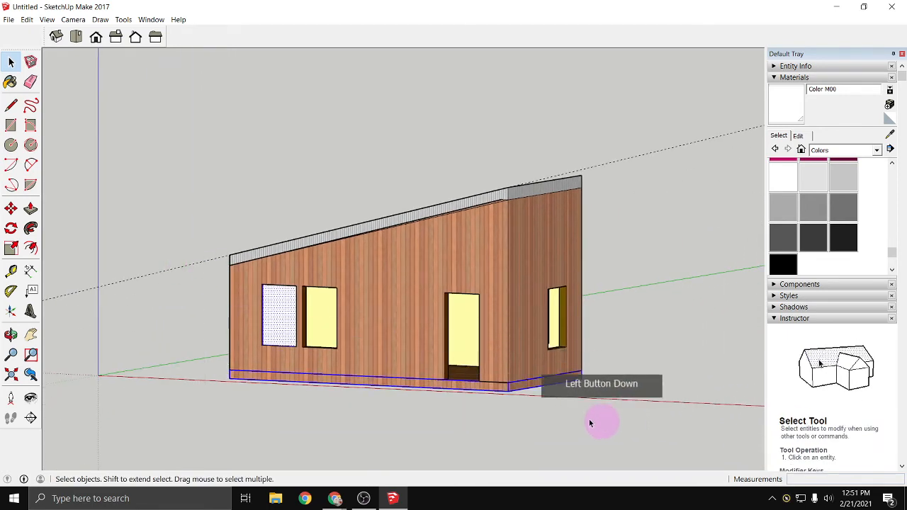
right_click(336, 383)
left_click(364, 304)
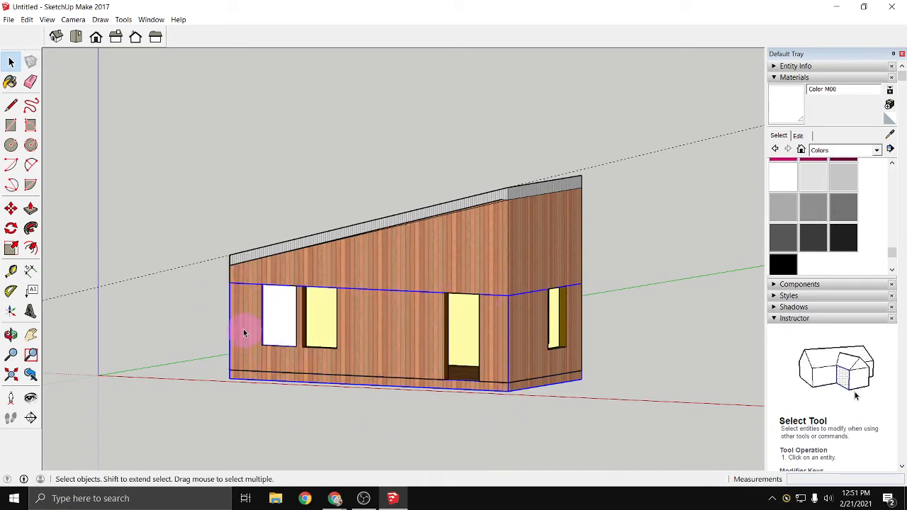
scroll(243, 332, "up", 5)
scroll(186, 268, "down", 3)
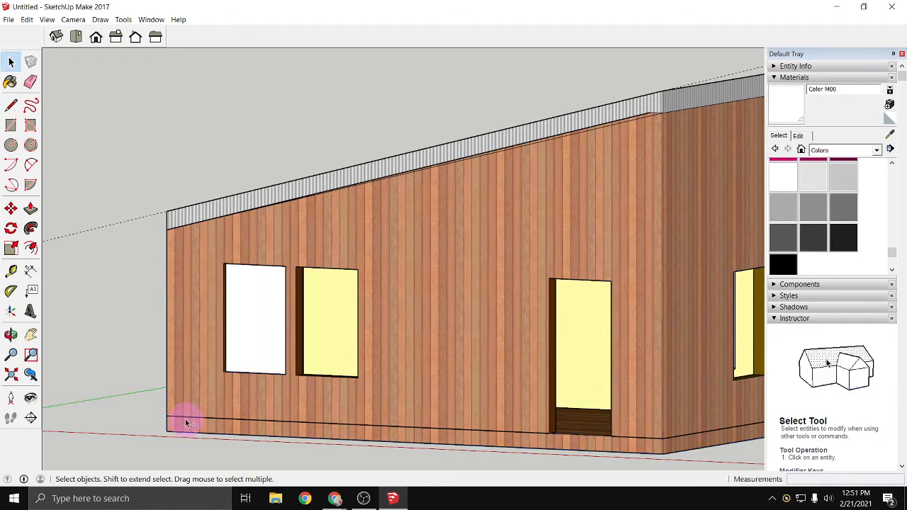
- Select only the pane's geometry in the leftmost window opening and make it a group
left_click(122, 361)
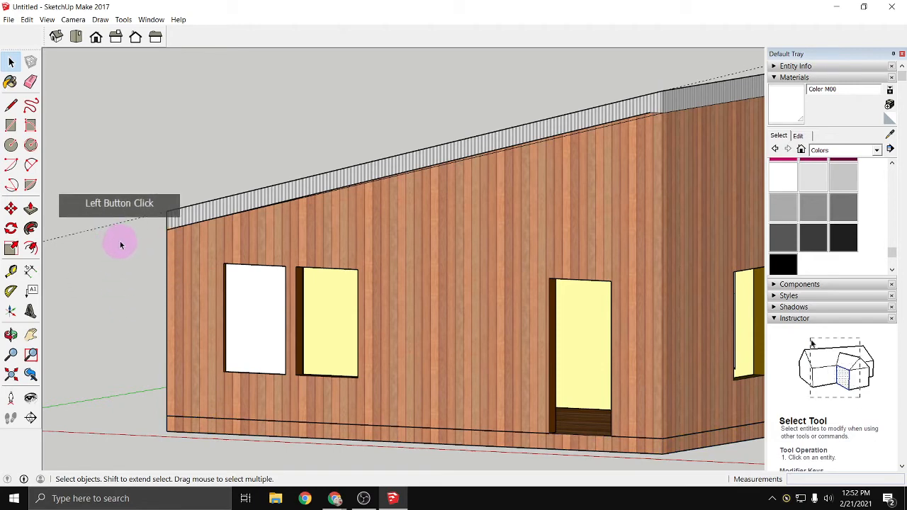
left_click_drag(128, 245, 287, 389)
right_click(259, 346)
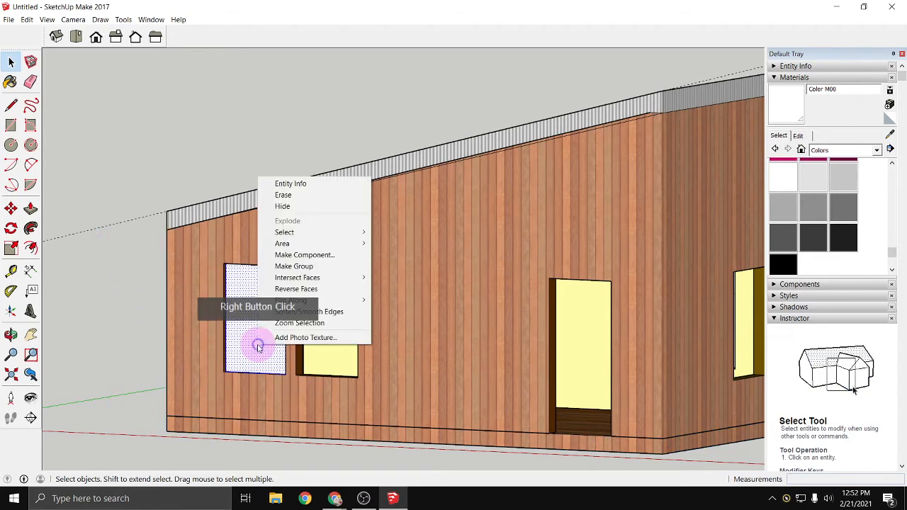
left_click(312, 267)
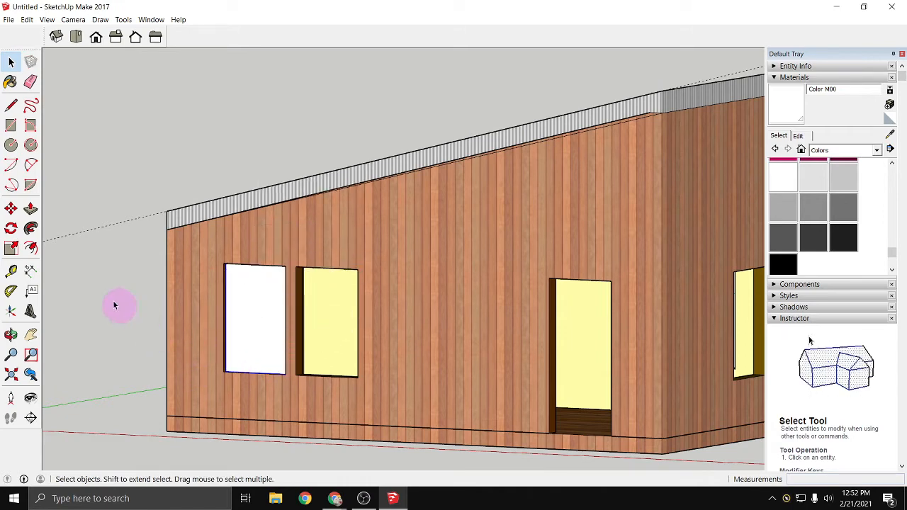
- Paint the pane group with Translucent Glass Blue from the Glass and Mirrors collection
left_click(12, 84)
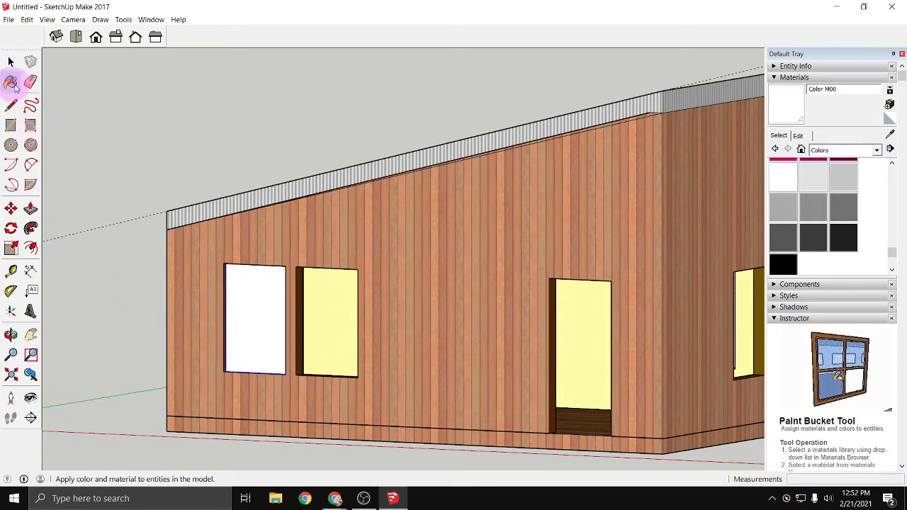
left_click(877, 150)
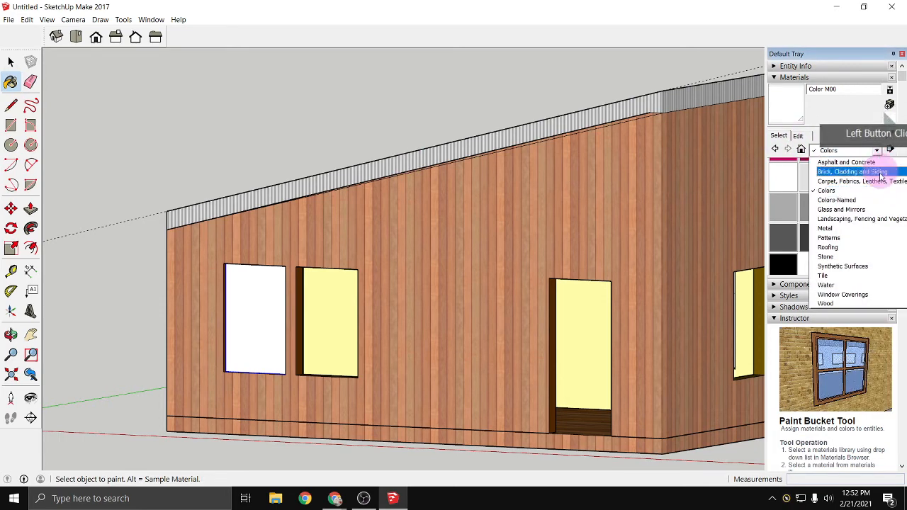
left_click(871, 209)
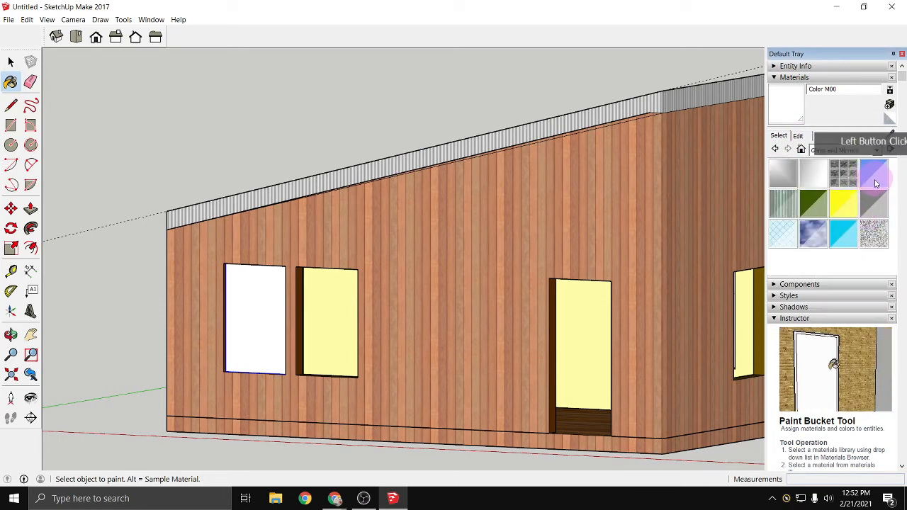
left_click(874, 177)
left_click(267, 318)
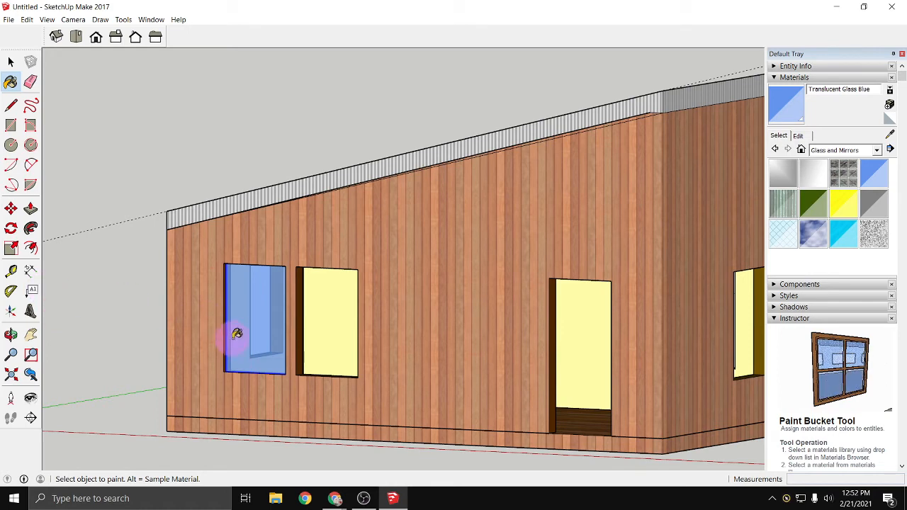
- Copy the glass pane group and paste it into the second window opening, aligned with the opening's lower corner
key("ctrl")
scroll(251, 347, "up", 1)
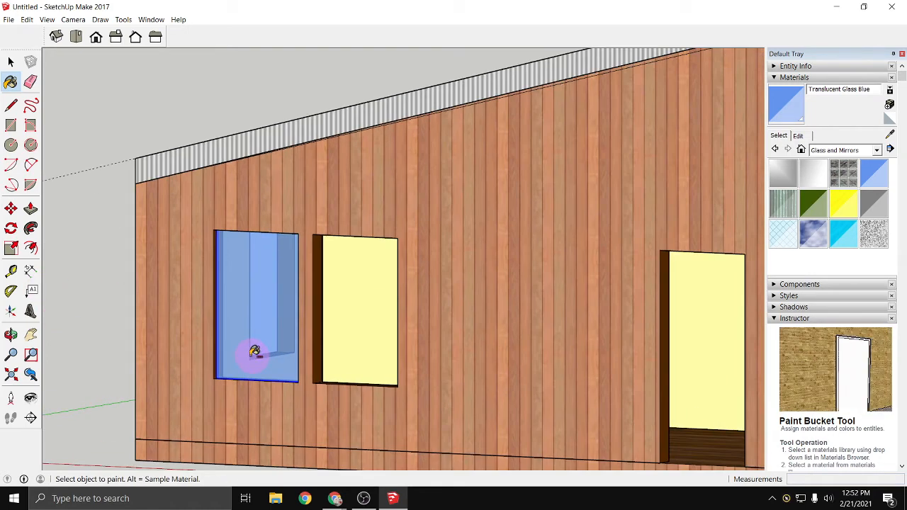
key("ctrl+v")
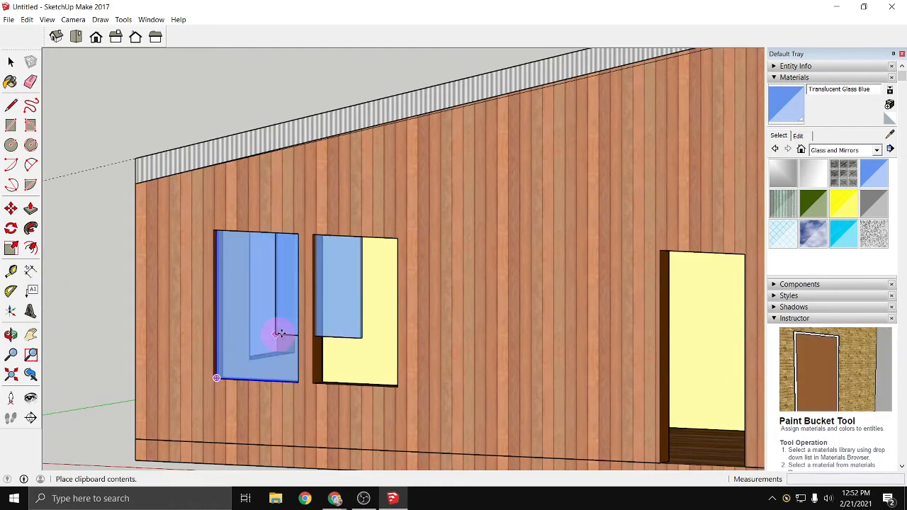
scroll(314, 383, "up", 1)
scroll(314, 383, "up", 1)
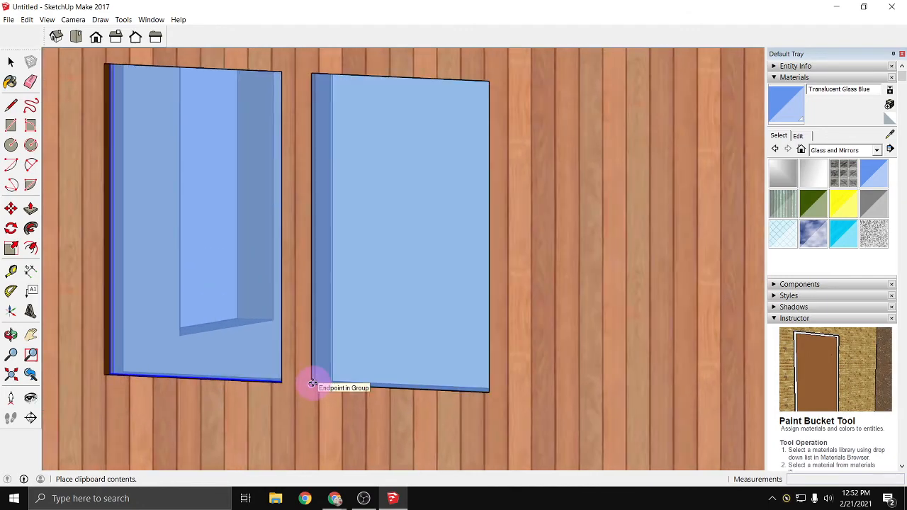
scroll(321, 381, "up", 3)
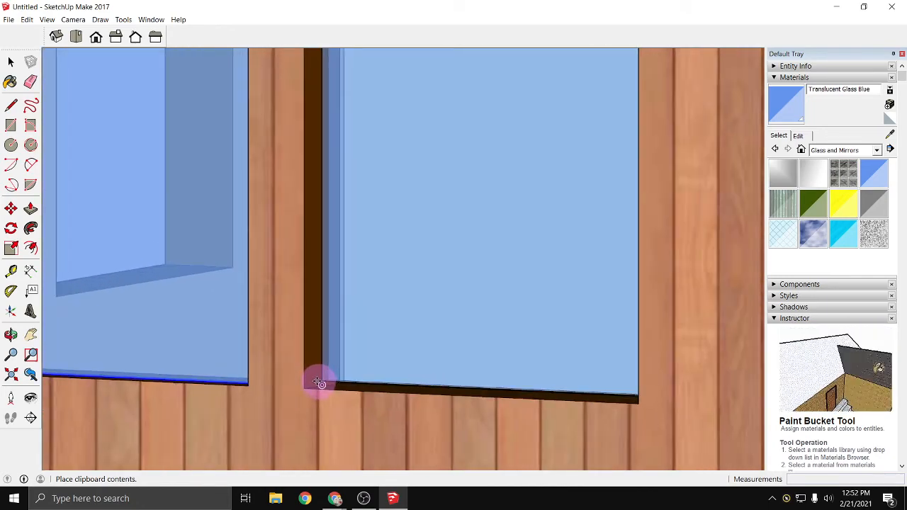
scroll(323, 386, "up", 1)
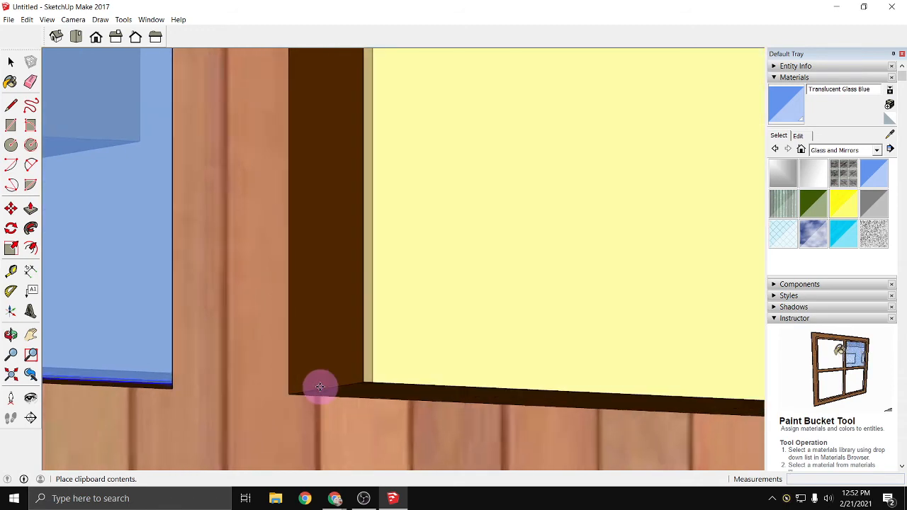
left_click(319, 390)
scroll(319, 389, "down", 4)
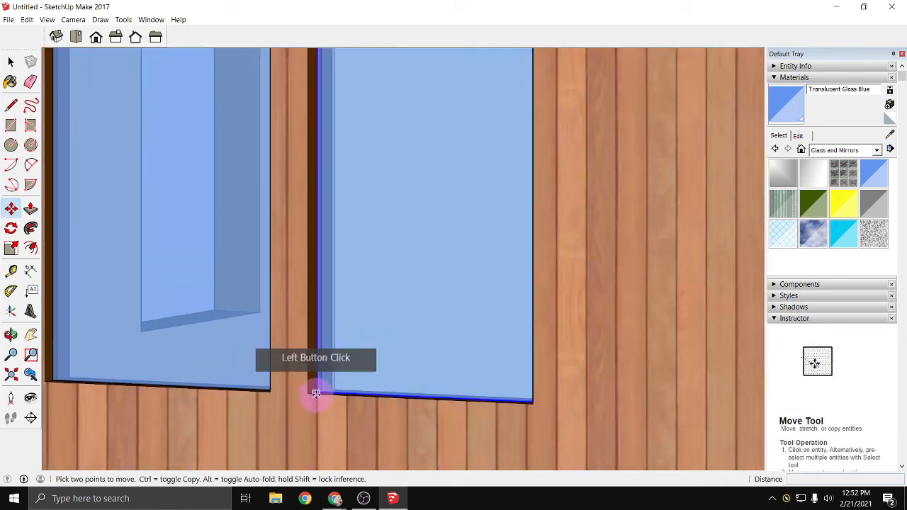
scroll(139, 279, "down", 5)
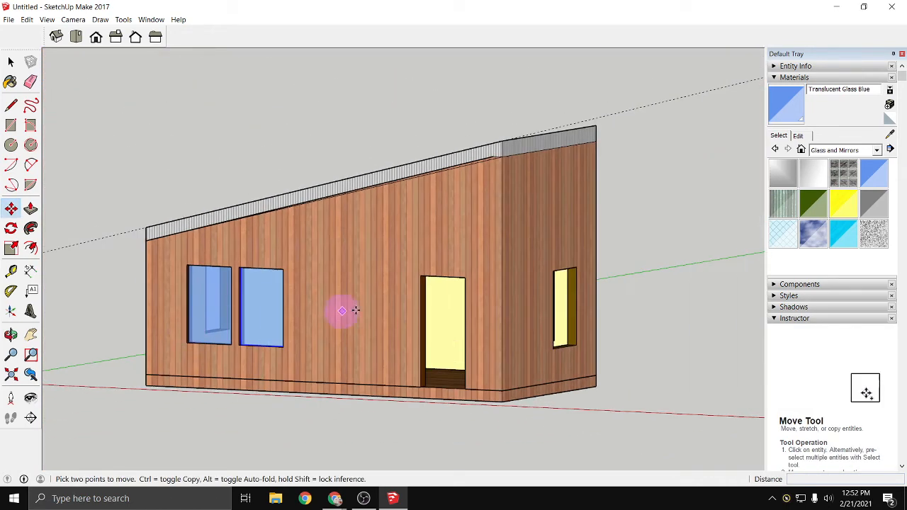
- Paste another copy of the glass pane in the empty space beyond the building's short side wall
key("ctrl+v")
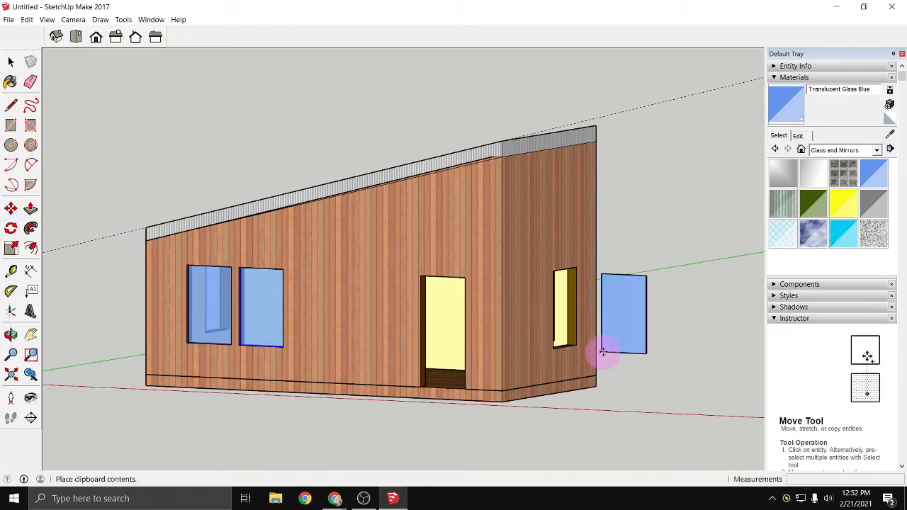
left_click(607, 352)
scroll(702, 330, "up", 3)
key("space")
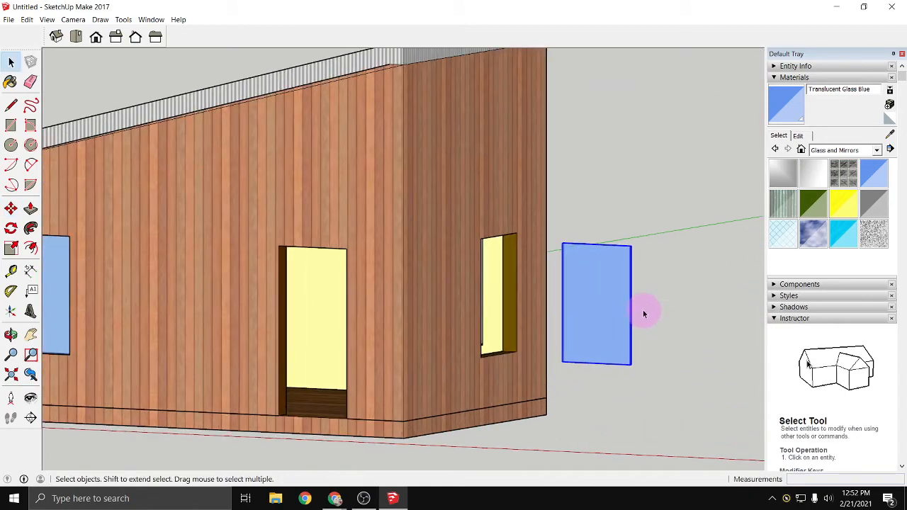
- Try rotating the free-standing pane 90 degrees about the vertical axis through the middle of its top edge
middle_click_drag(628, 349, 467, 434)
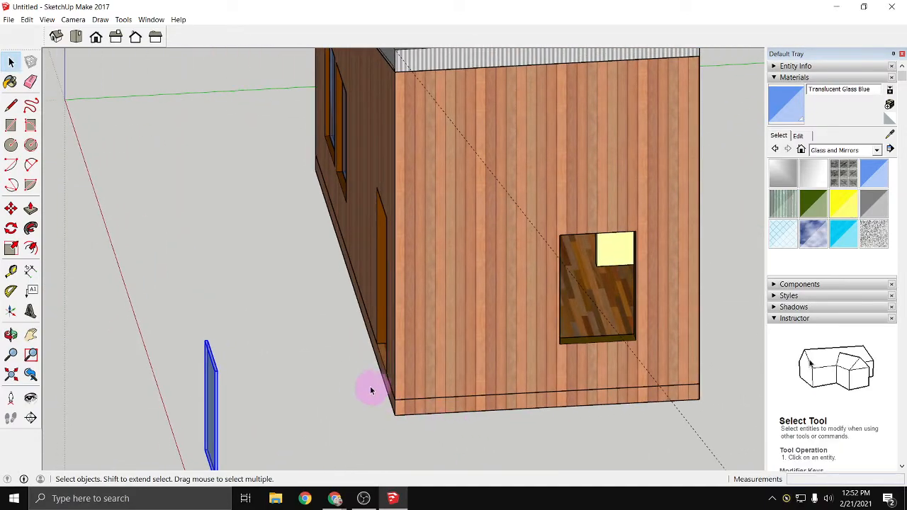
middle_click_drag(348, 388, 407, 297)
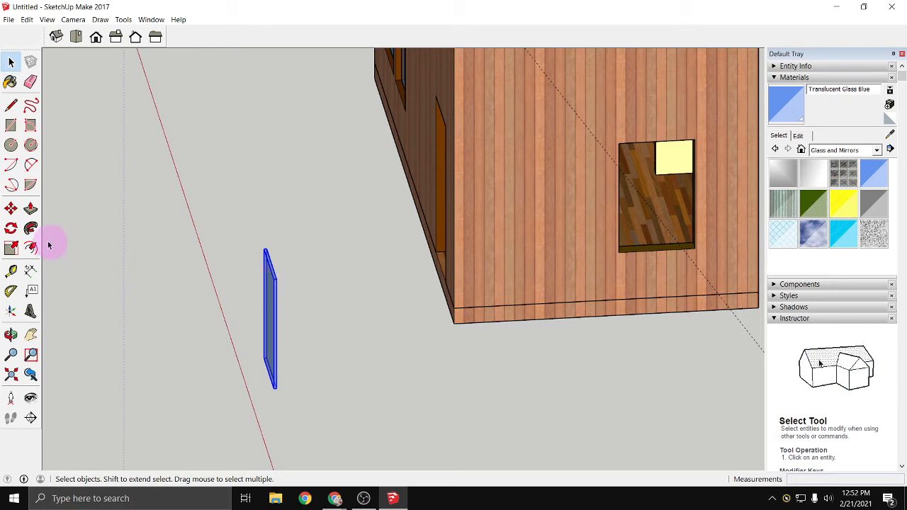
left_click(12, 229)
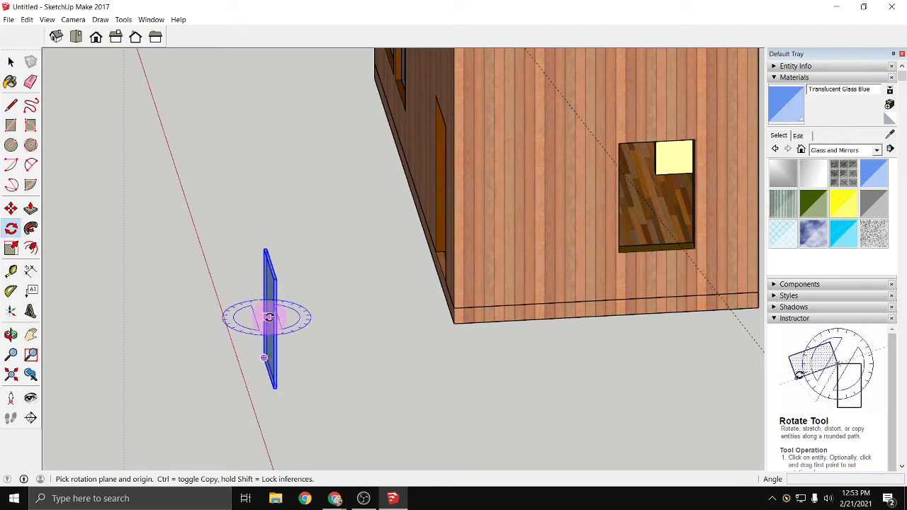
left_click(270, 267)
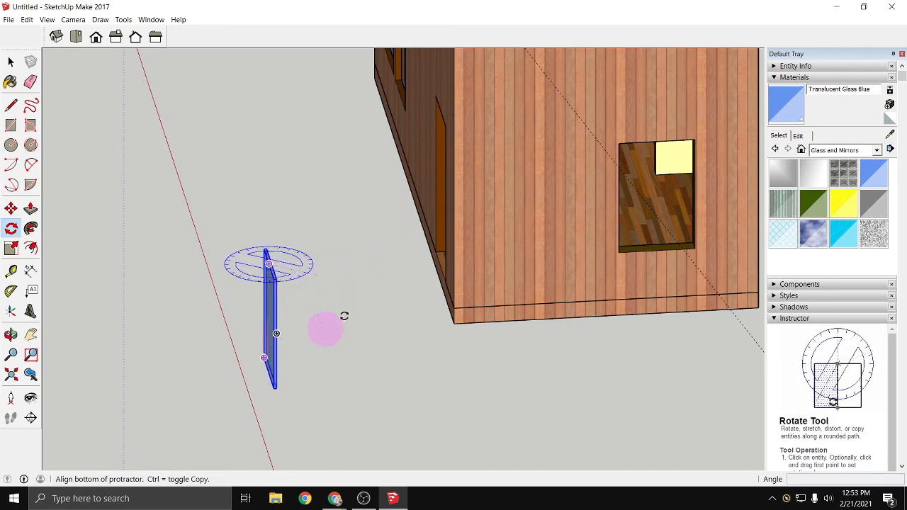
left_click(371, 258)
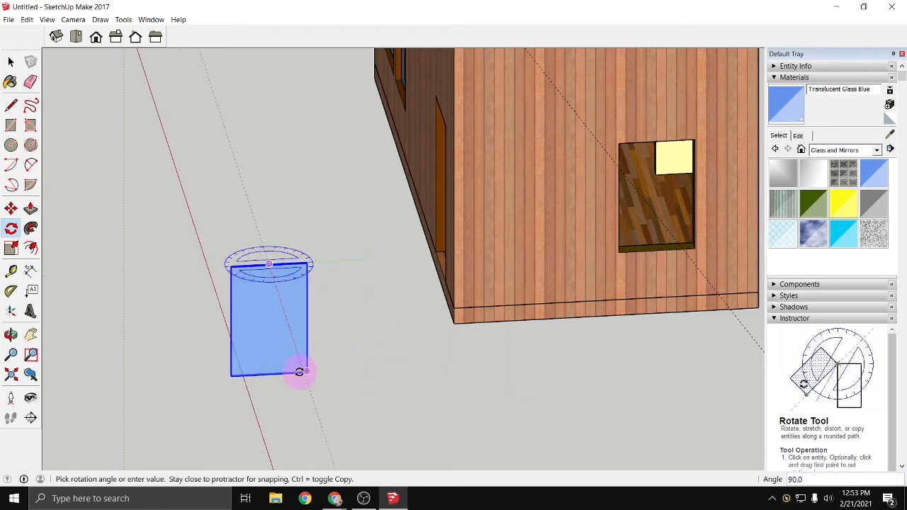
left_click(299, 372)
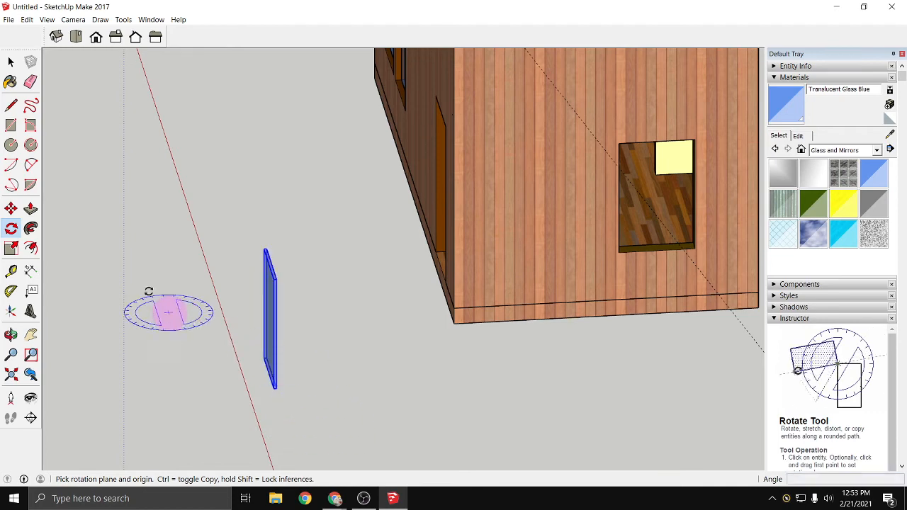
key("space")
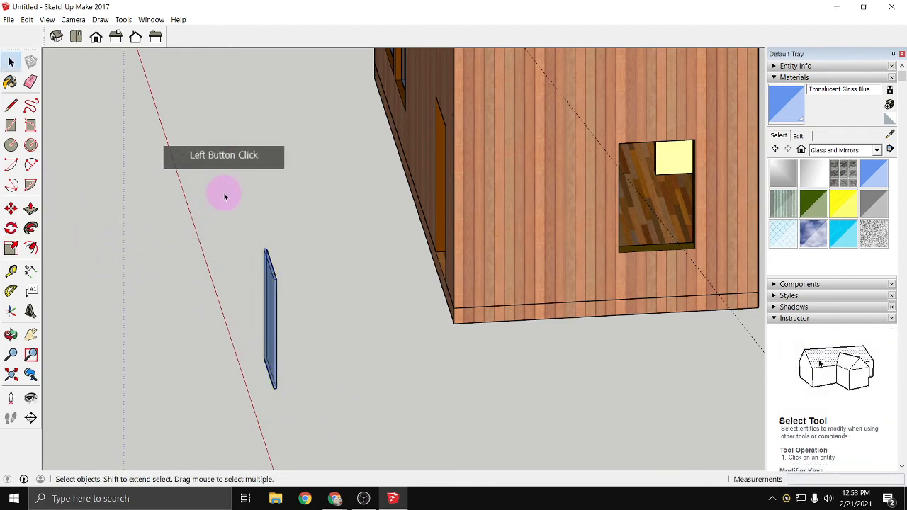
- Select the free-standing pane again and rotate it 90 degrees around its top midpoint, parallel to the short side wall
left_click_drag(225, 194, 310, 410)
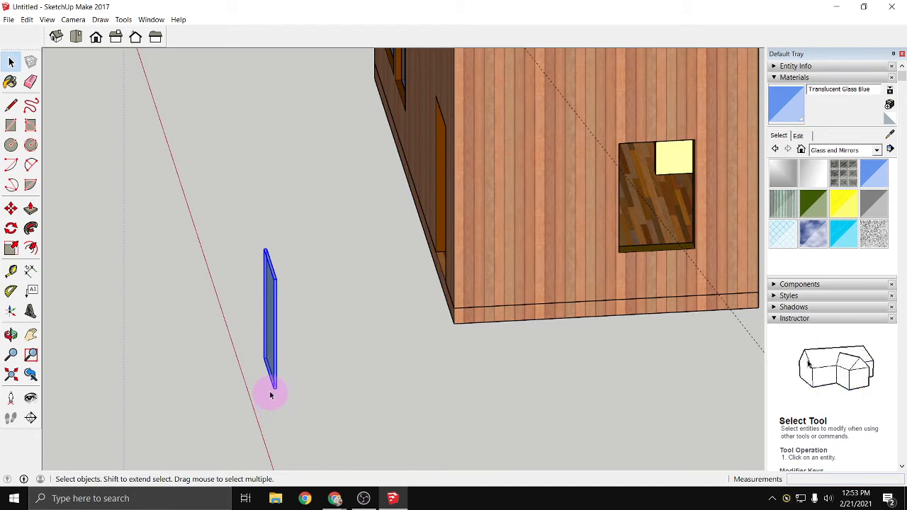
left_click(11, 229)
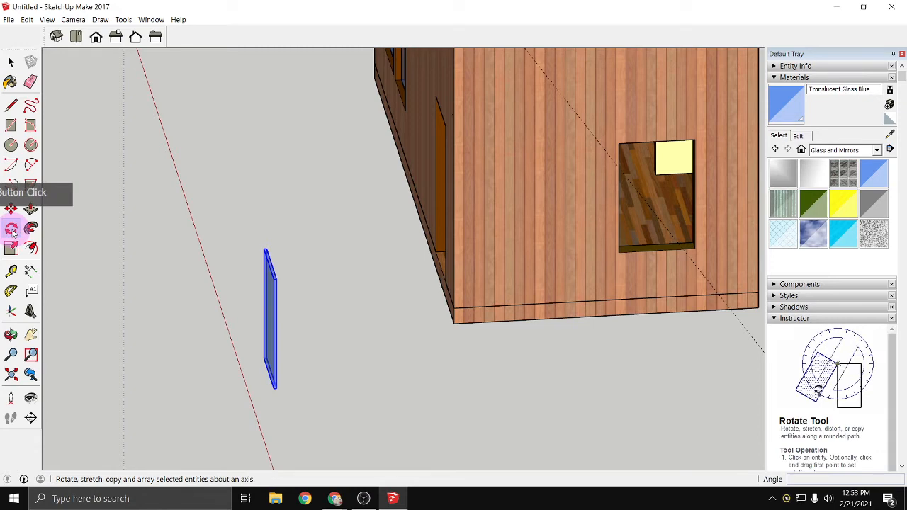
scroll(93, 277, "up", 2)
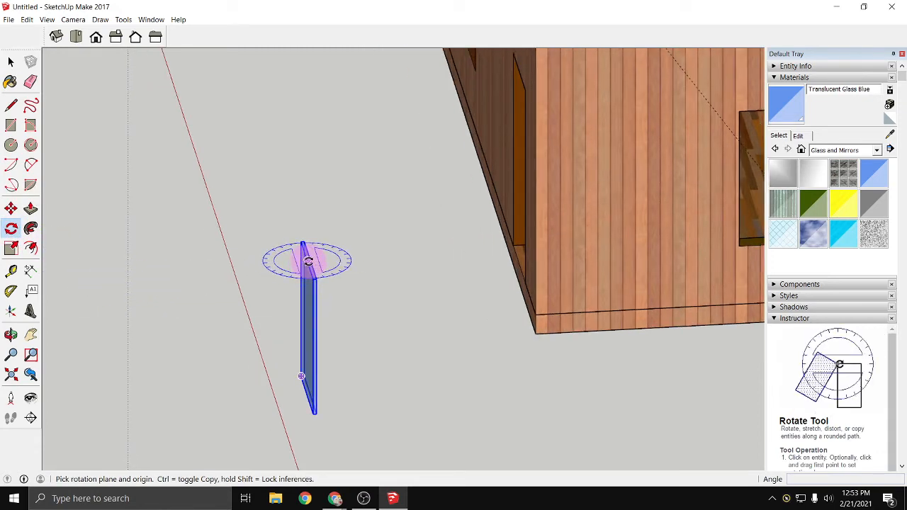
left_click(307, 261)
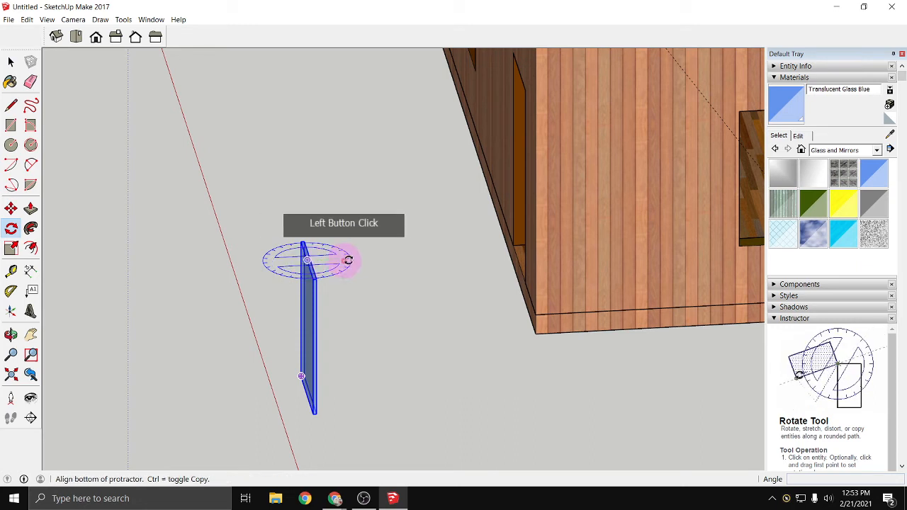
left_click(421, 256)
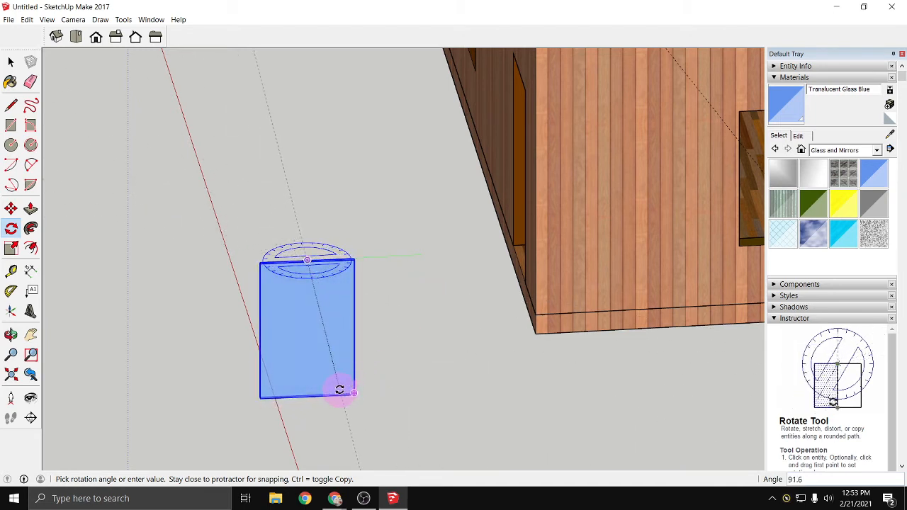
left_click(346, 390)
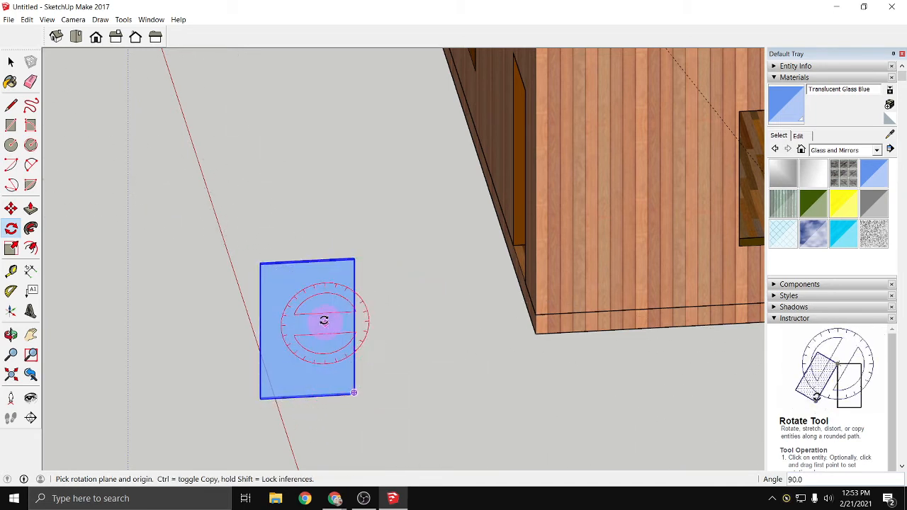
- Try rotating the pane horizontally about a point outside it and tilting it within the plane of its own face
left_click(362, 291)
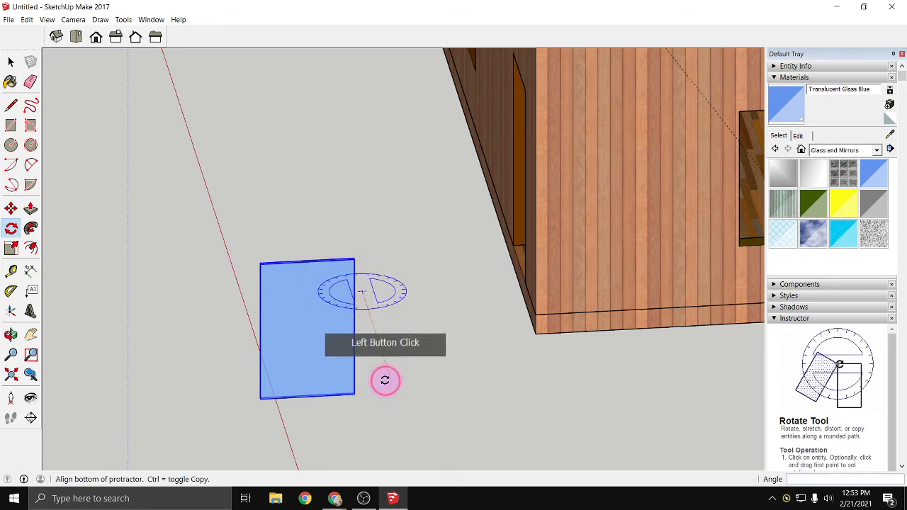
left_click(385, 381)
scroll(523, 321, "down", 1)
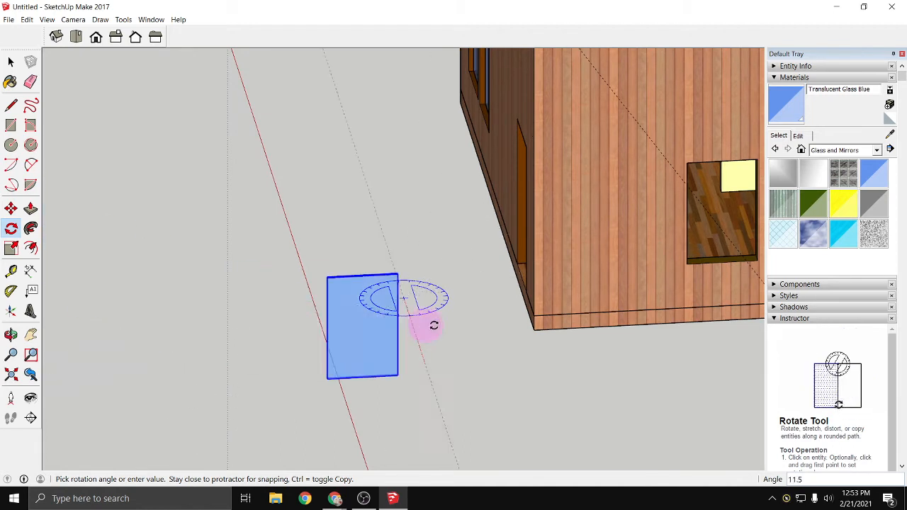
key("Escape")
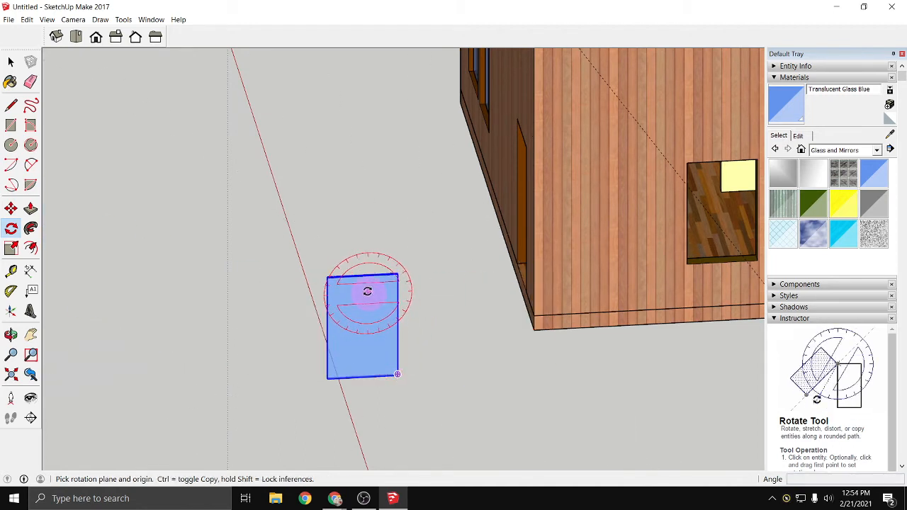
scroll(360, 275, "up", 1)
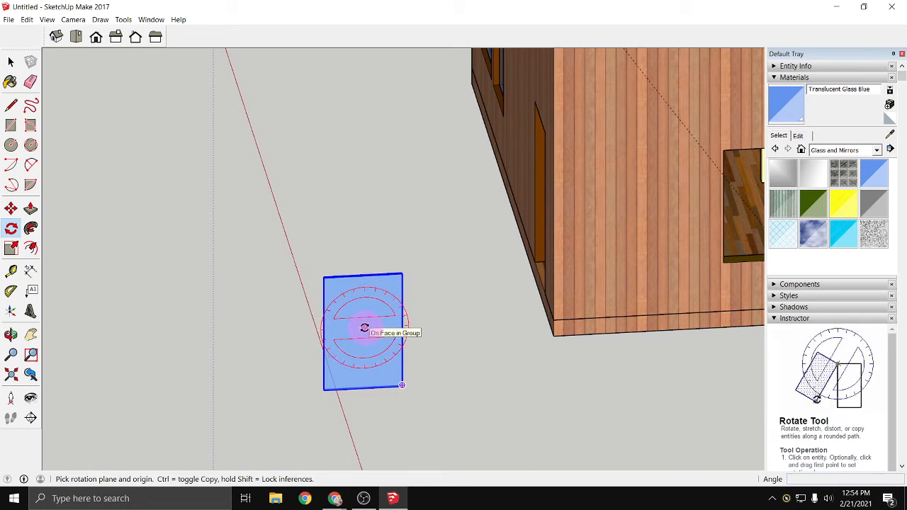
left_click(459, 326)
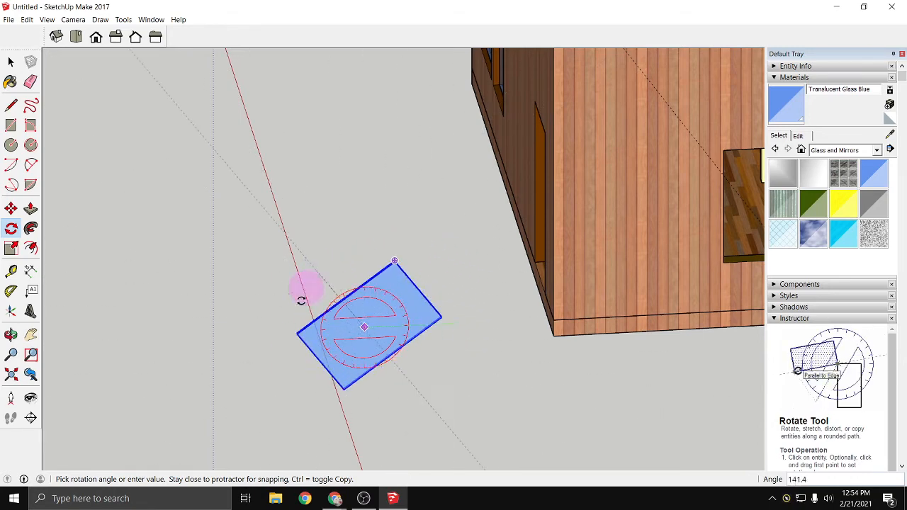
left_click(471, 320)
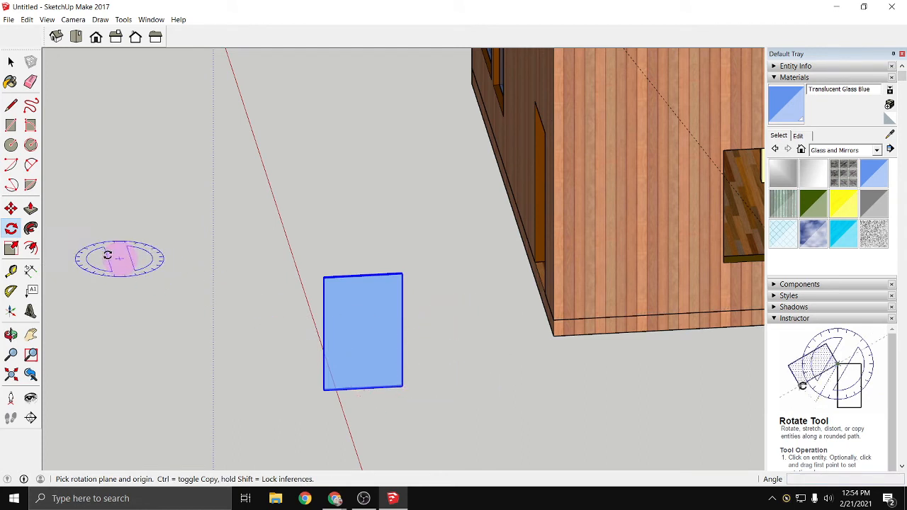
- Move the free-standing glass pane, held at the midpoint of its lower corner's thickness, over to the window opening in the short side wall
left_click(11, 211)
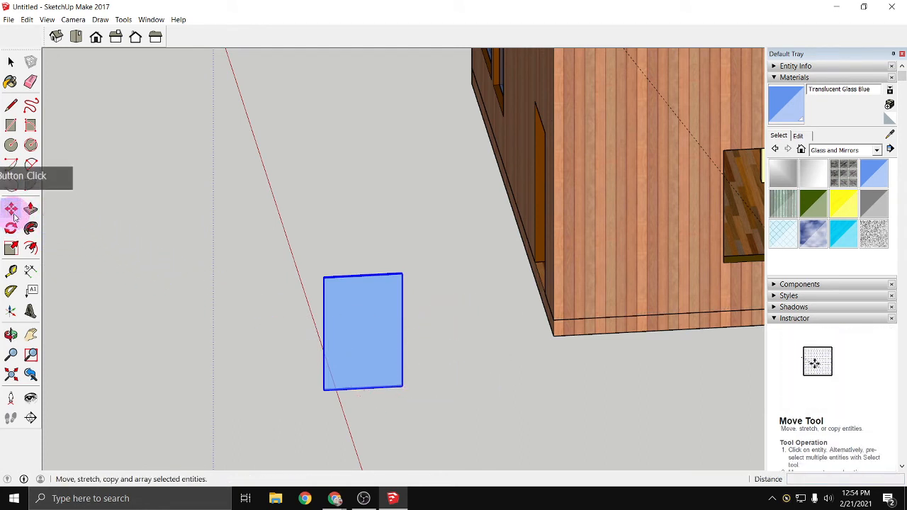
left_click(402, 386)
middle_click_drag(531, 357, 375, 403)
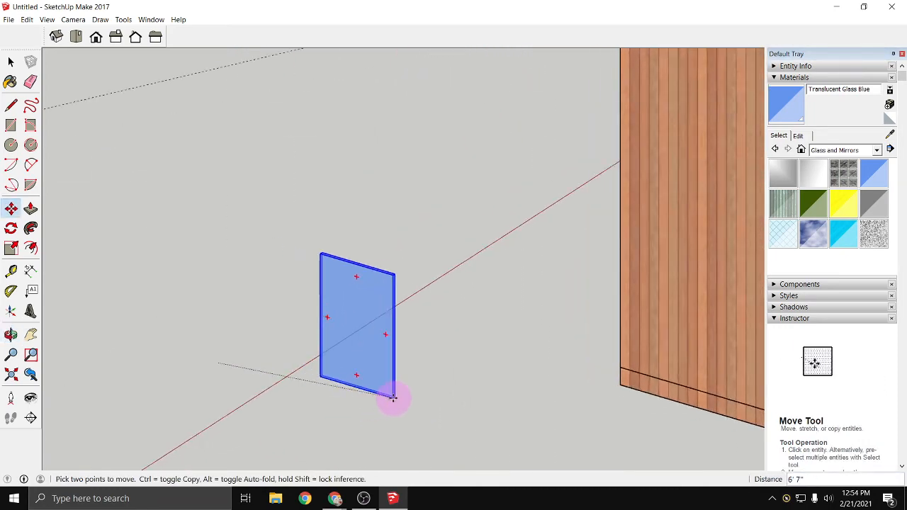
key("Escape")
scroll(231, 381, "up", 10)
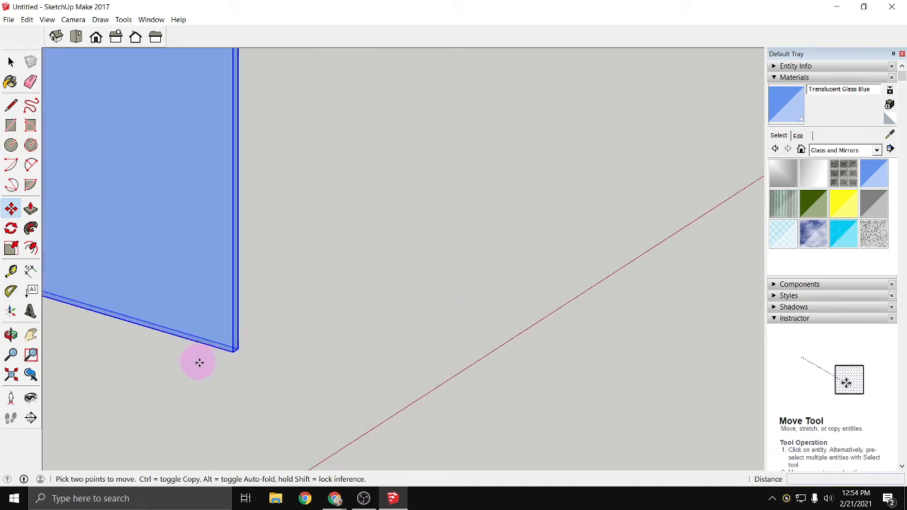
scroll(271, 337, "up", 3)
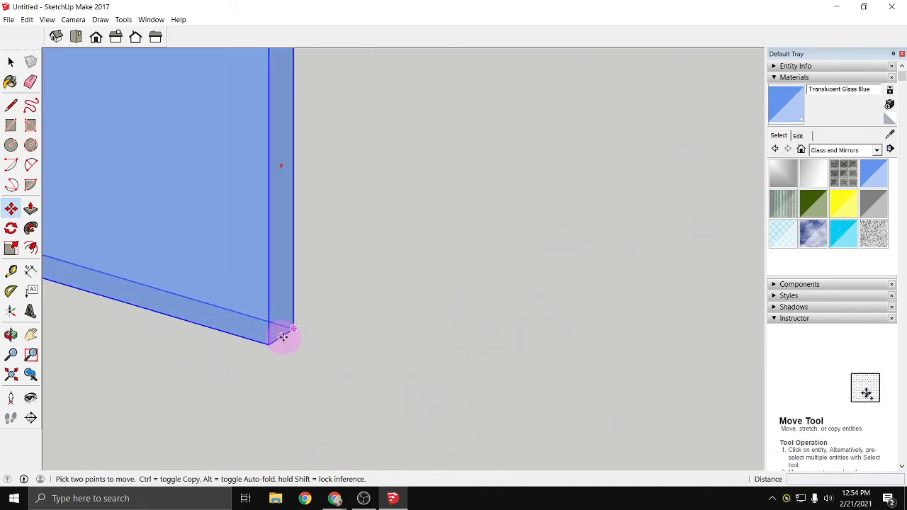
scroll(282, 336, "up", 2)
left_click(280, 337)
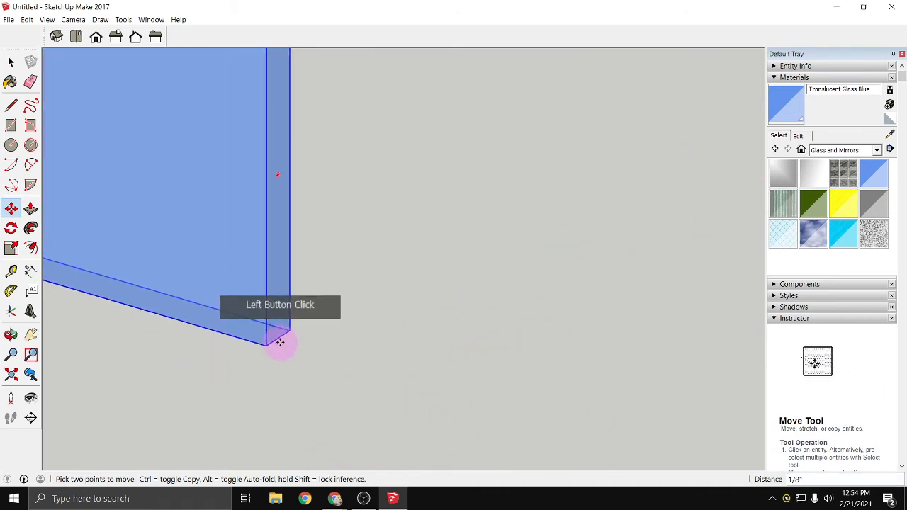
scroll(291, 340, "down", 10)
scroll(295, 343, "down", 1)
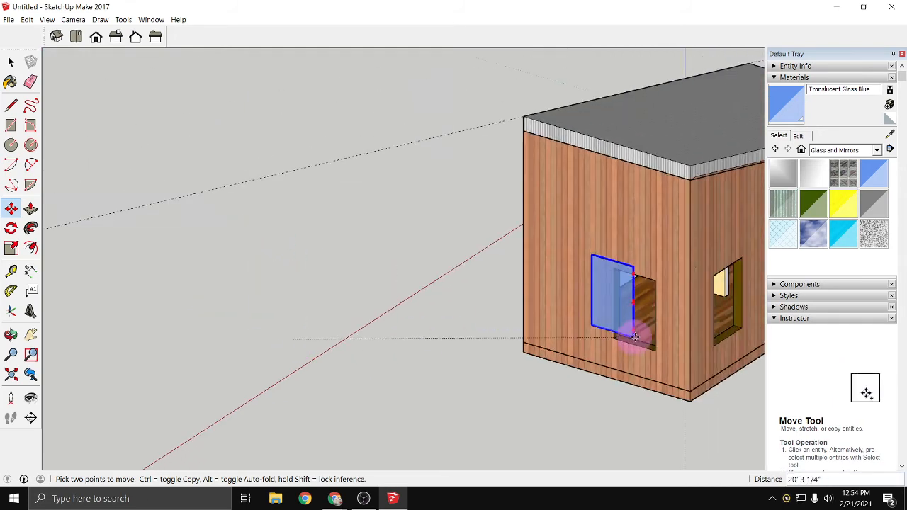
middle_click_drag(587, 363, 415, 371)
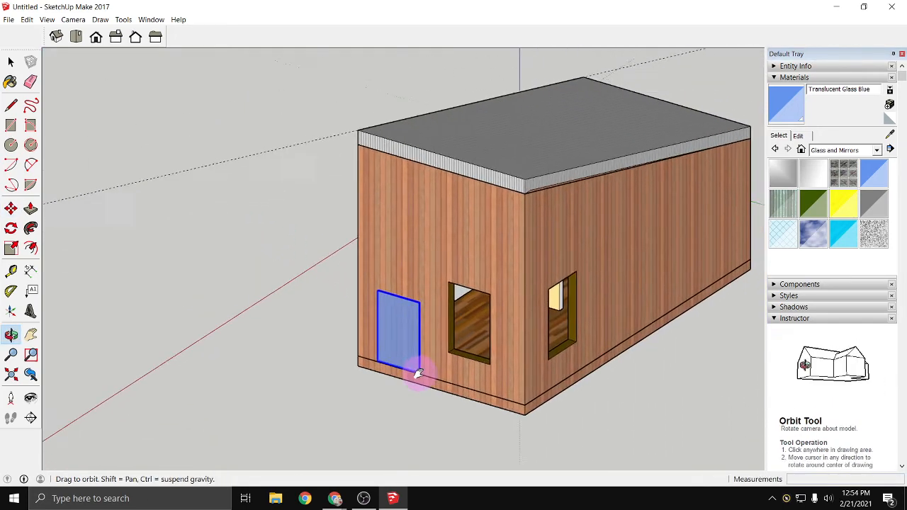
scroll(470, 370, "up", 5)
middle_click_drag(489, 361, 744, 381)
middle_click_drag(374, 366, 421, 366)
scroll(390, 334, "up", 3)
scroll(396, 333, "up", 2)
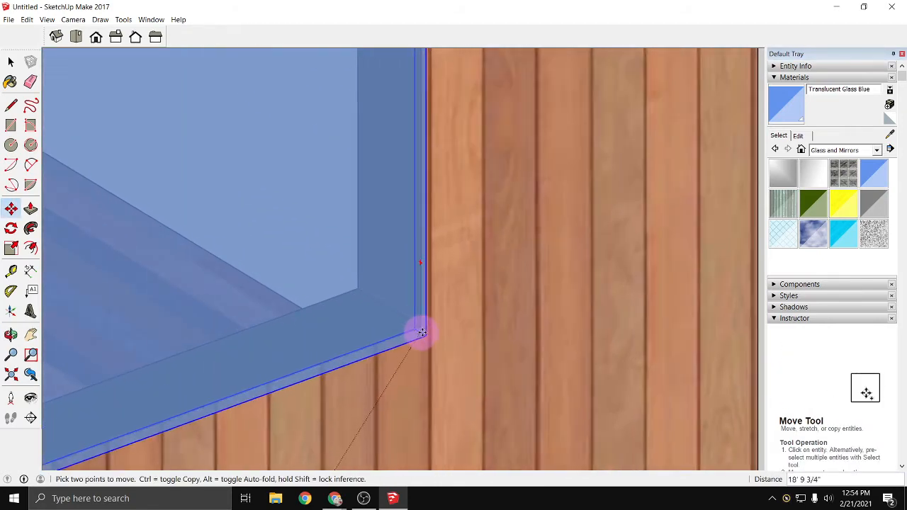
- Fit the pane into the short side wall's window opening, aligned with its lower corner and set back to the middle of the wall thickness
scroll(408, 316, "down", 6)
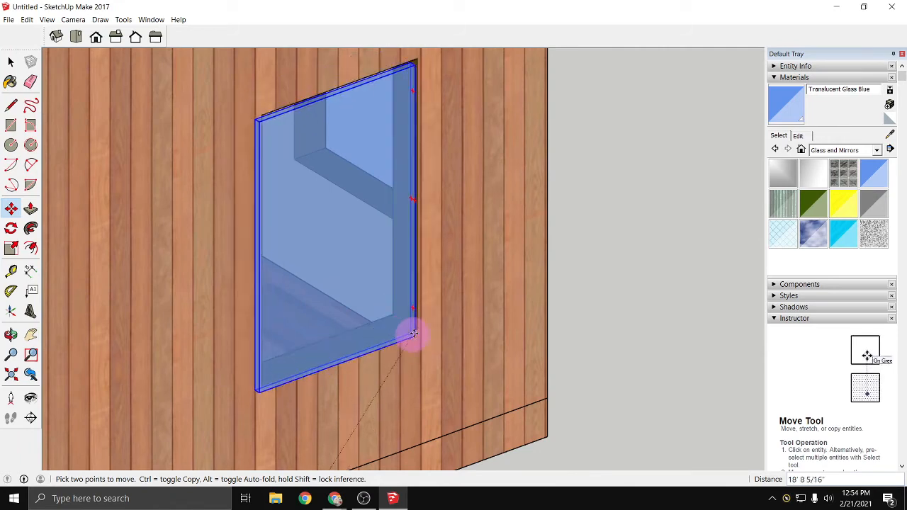
scroll(404, 333, "up", 4)
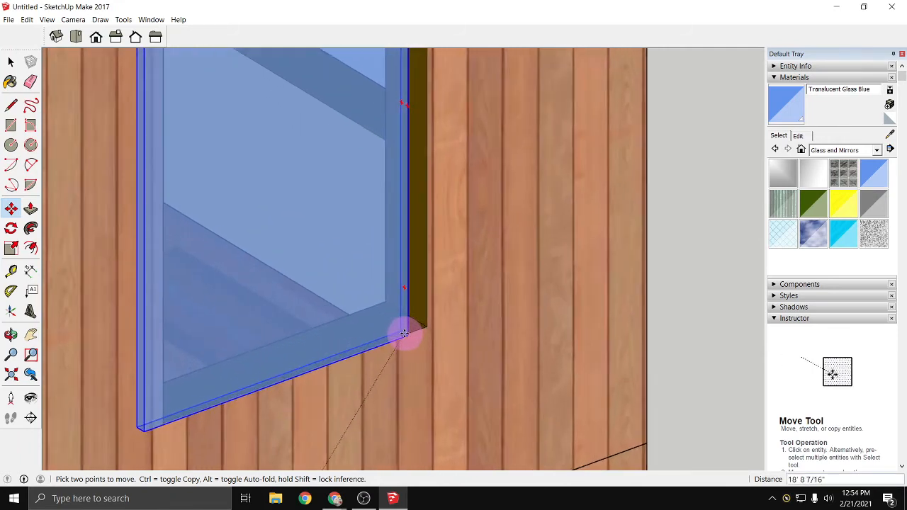
scroll(425, 324, "down", 1)
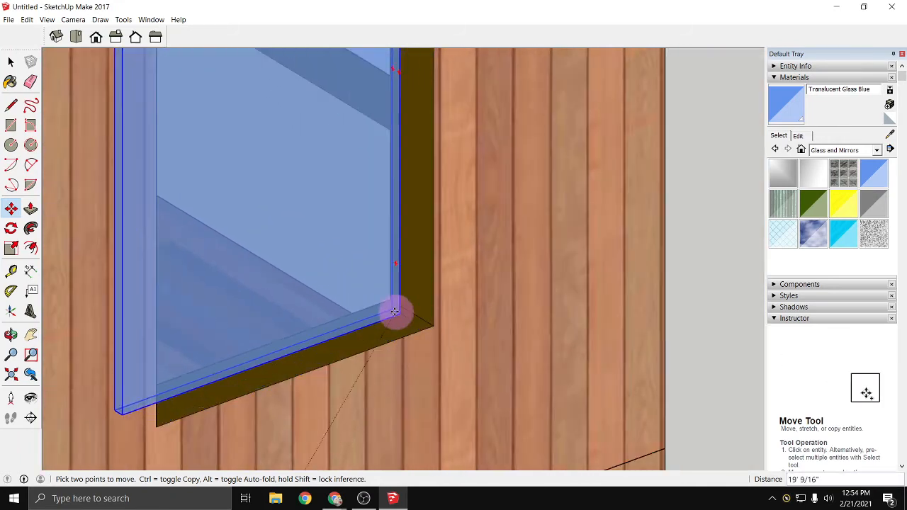
scroll(360, 323, "up", 2)
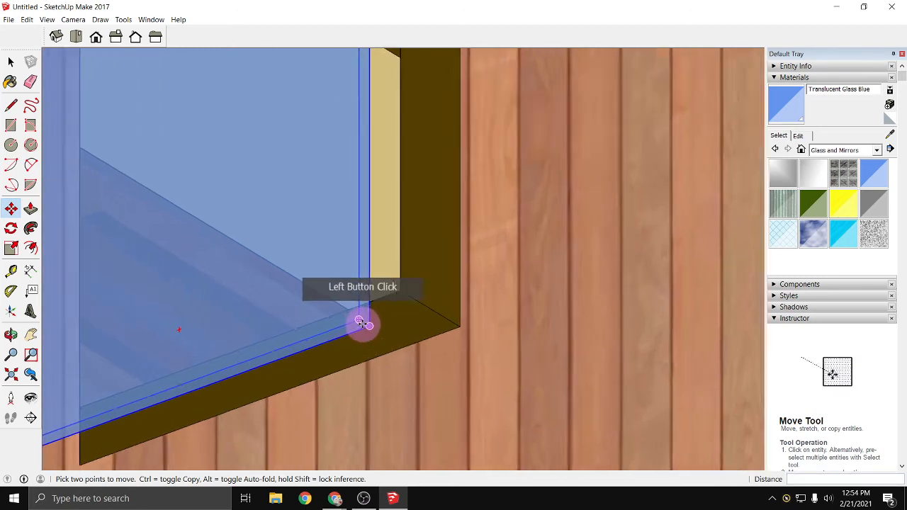
scroll(447, 316, "down", 6)
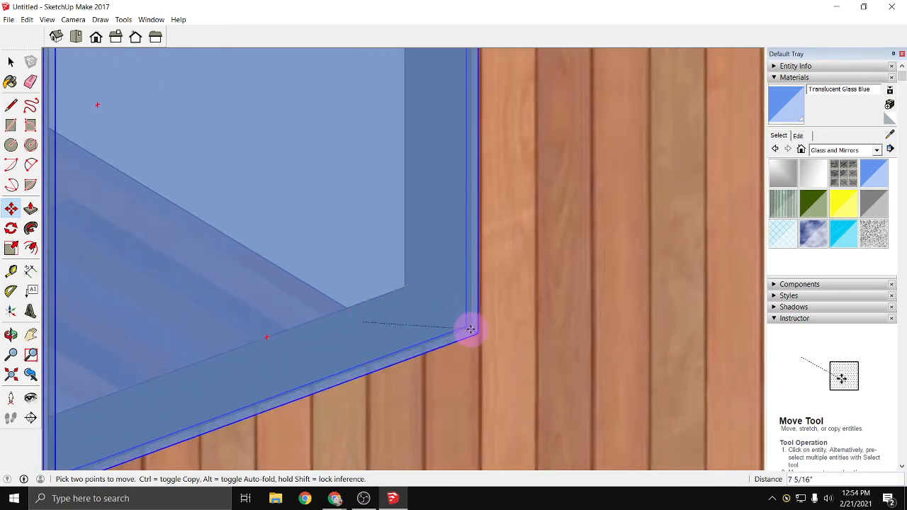
scroll(455, 325, "down", 4)
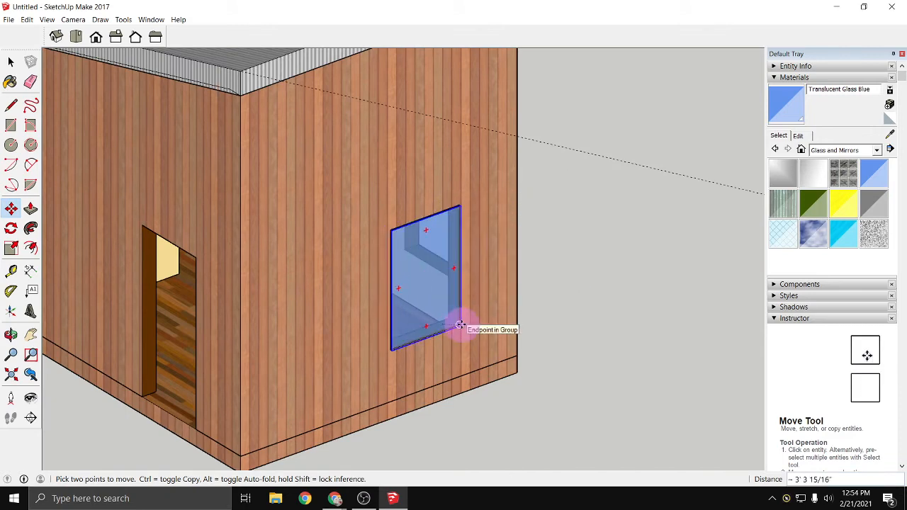
scroll(460, 324, "up", 5)
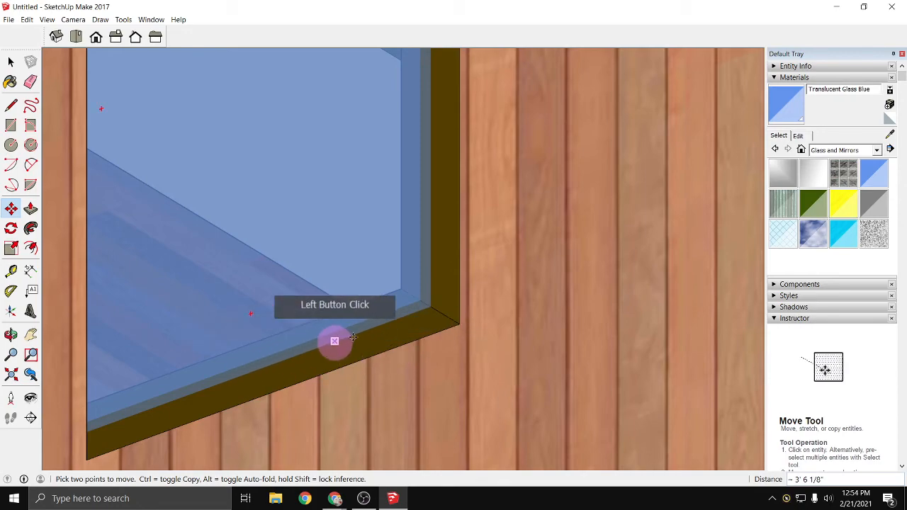
scroll(419, 324, "down", 6)
middle_click_drag(446, 353, 79, 345)
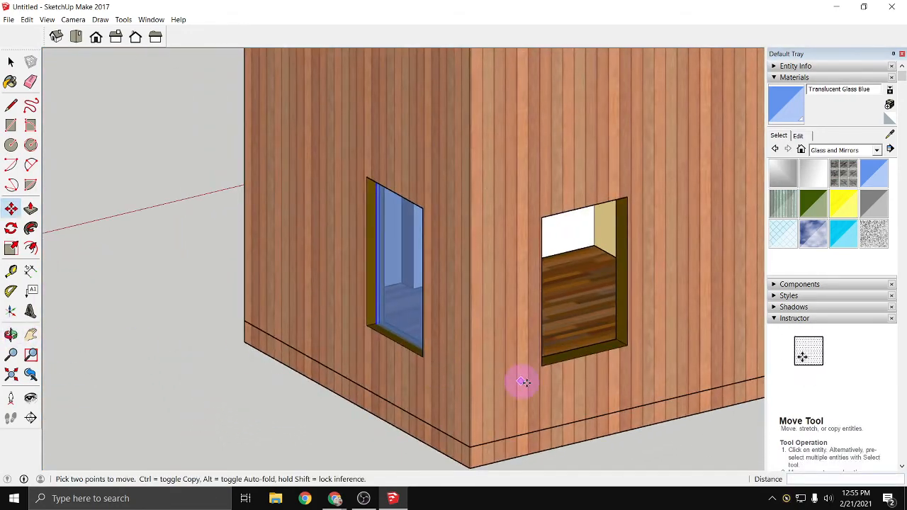
- Paste another copy of the glass pane in the empty space beside the long wall that has a single unglazed window
middle_click_drag(523, 382, 198, 389)
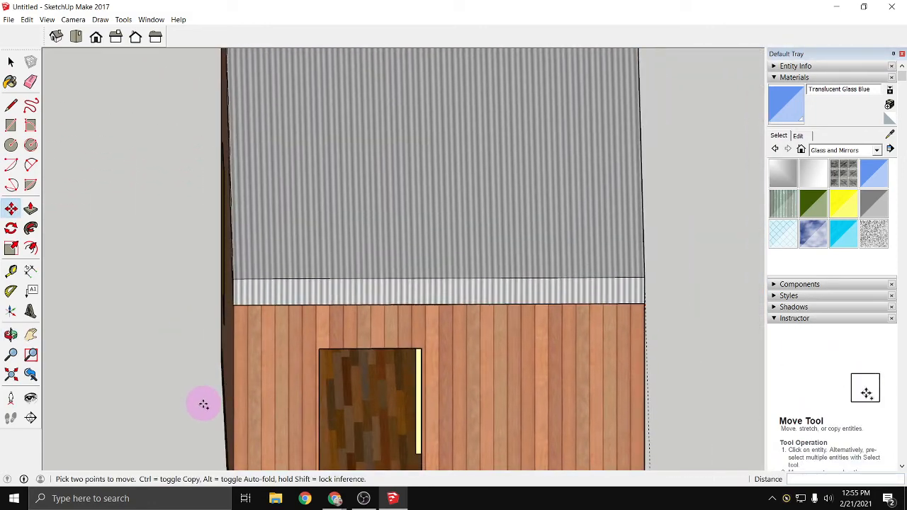
key("ctrl+v")
middle_click_drag(162, 405, 314, 407)
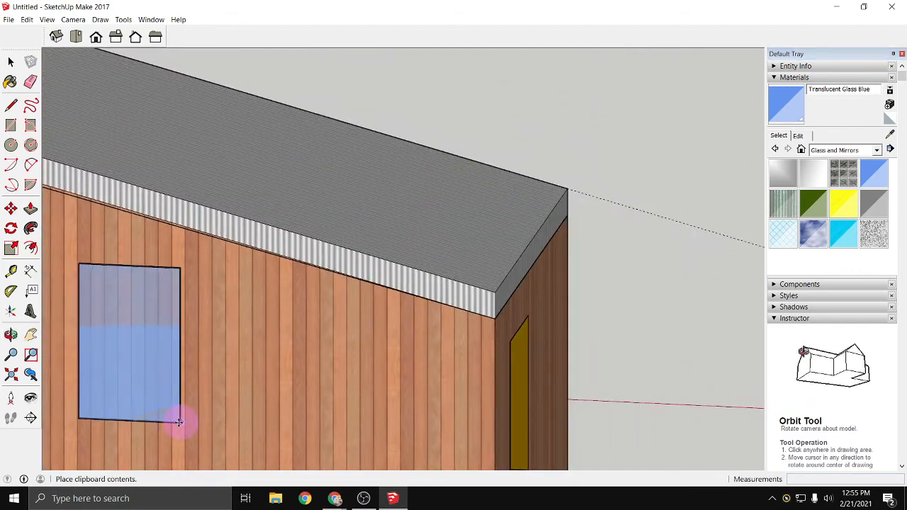
scroll(179, 423, "down", 5)
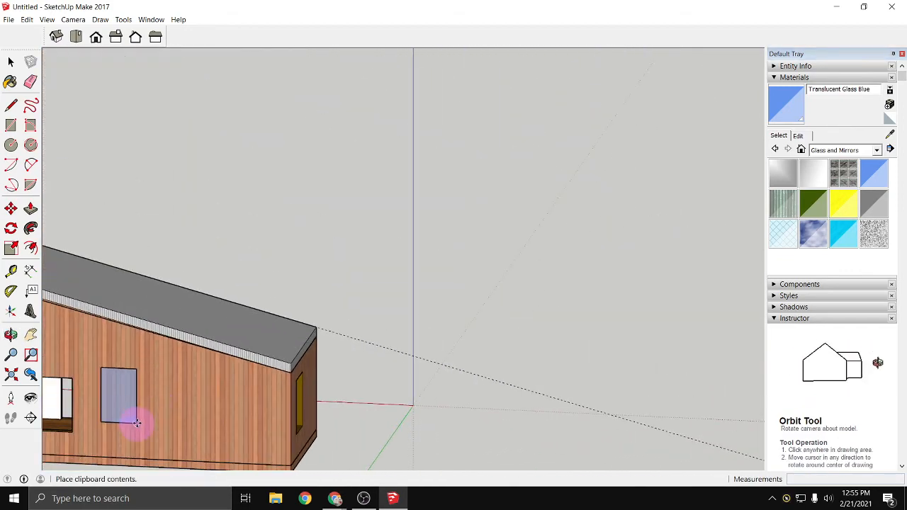
middle_click_drag(137, 423, 283, 358)
scroll(263, 368, "up", 3)
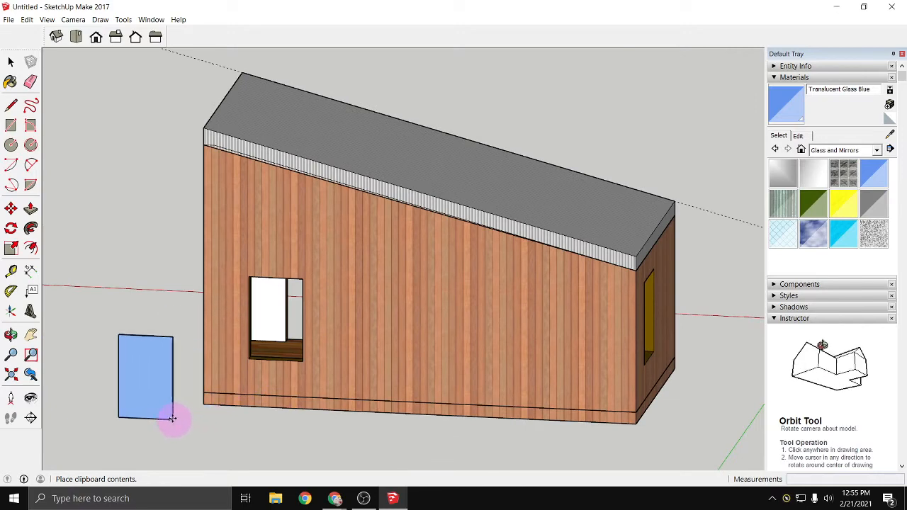
left_click(172, 418)
- Move the pasted pane by its lower corner into the long wall's open window, recessed within the wall thickness
scroll(172, 422, "up", 3)
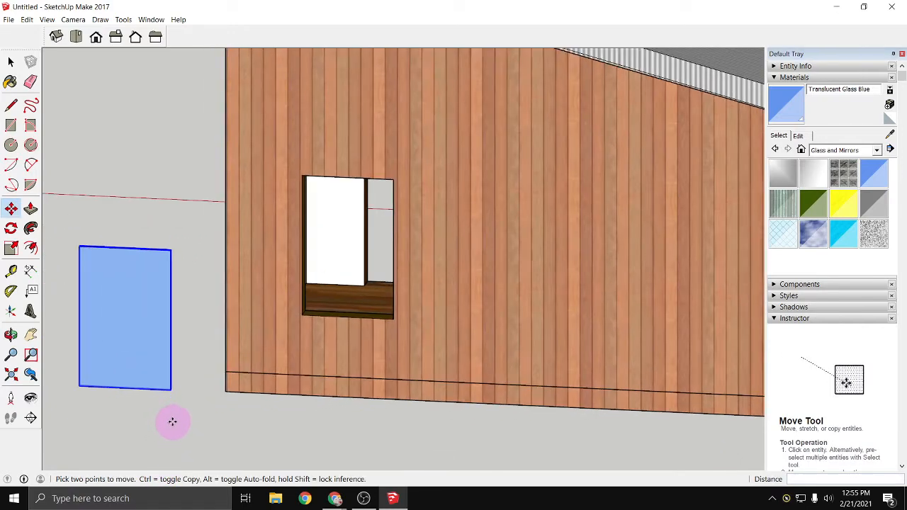
scroll(178, 411, "up", 3)
middle_click_drag(182, 395, 259, 371)
scroll(287, 375, "up", 5)
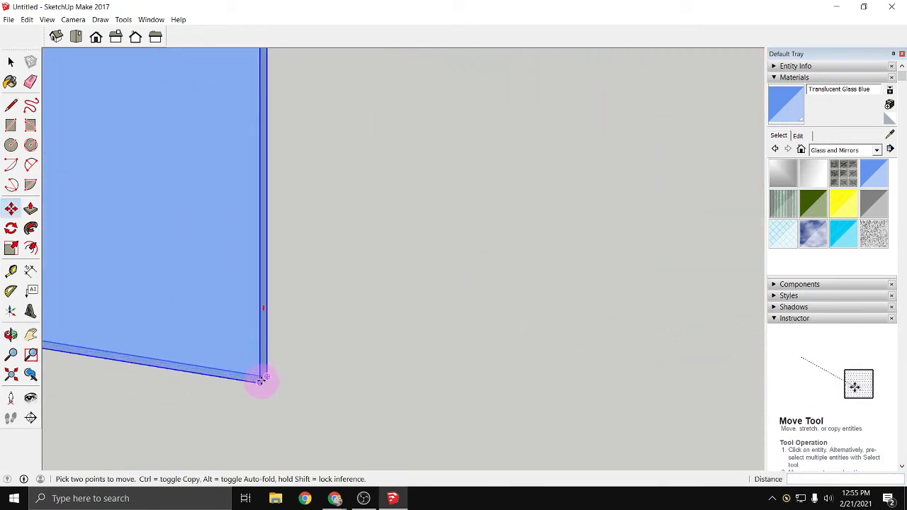
scroll(262, 380, "up", 1)
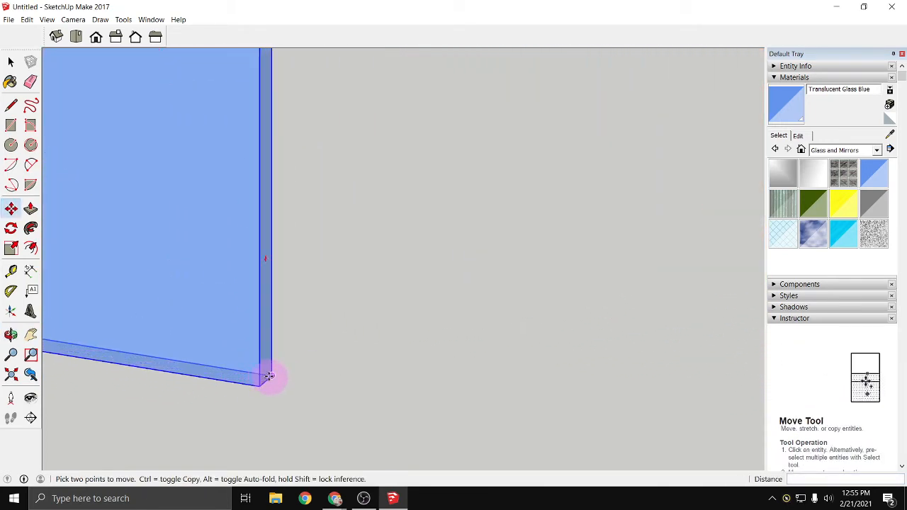
left_click(262, 384)
scroll(263, 375, "down", 4)
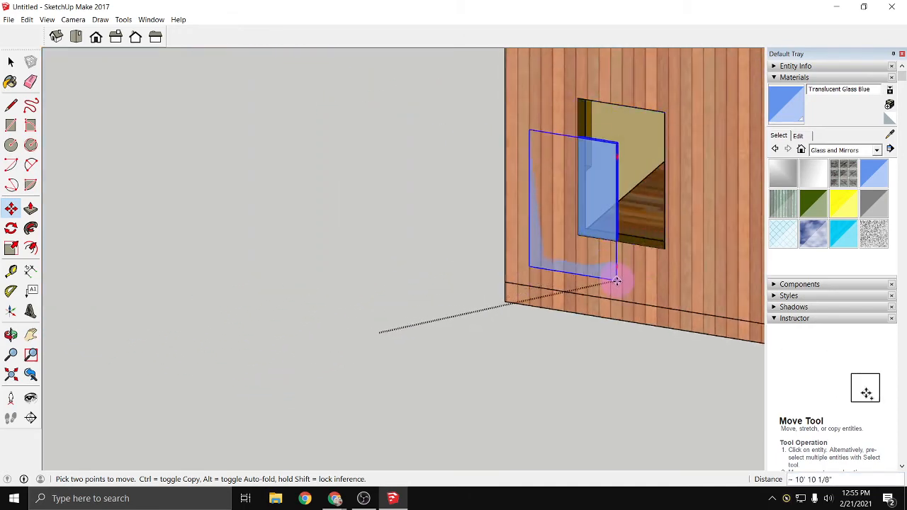
middle_click_drag(607, 283, 541, 324)
scroll(535, 312, "up", 2)
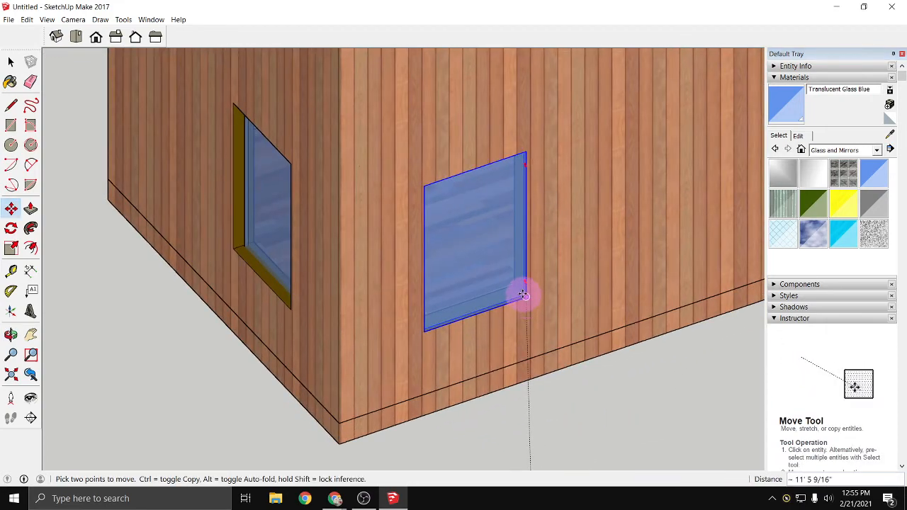
scroll(523, 295, "up", 2)
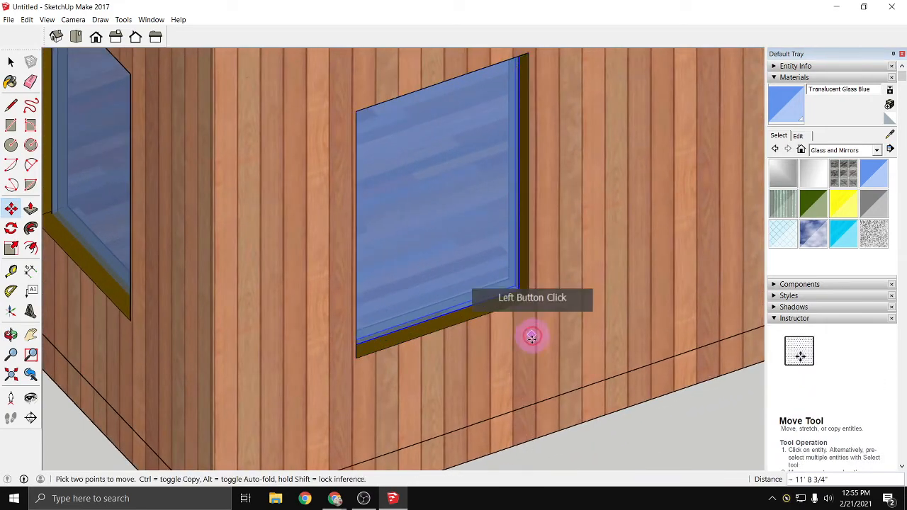
- Look over the whole building from several sides to check the panes in its window openings
scroll(524, 351, "down", 6)
middle_click_drag(541, 397, 416, 367)
scroll(395, 364, "down", 2)
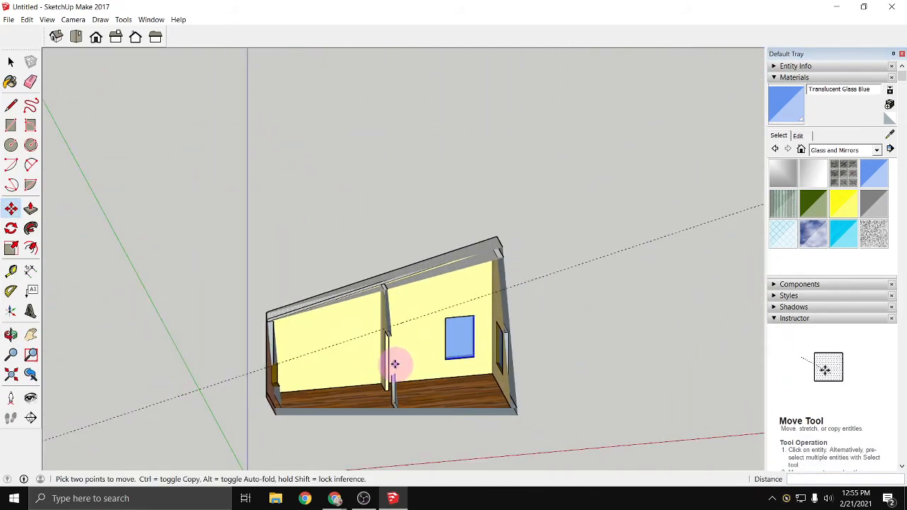
scroll(395, 365, "down", 2)
middle_click_drag(478, 366, 707, 379)
middle_click_drag(367, 358, 513, 346)
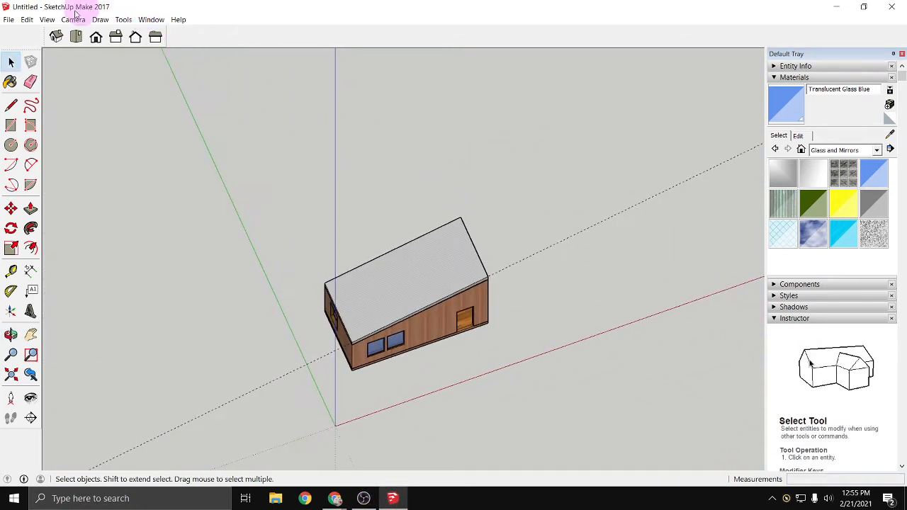
- Save the model to the Desktop as SketchUpPractice01 and close the program
left_click(9, 20)
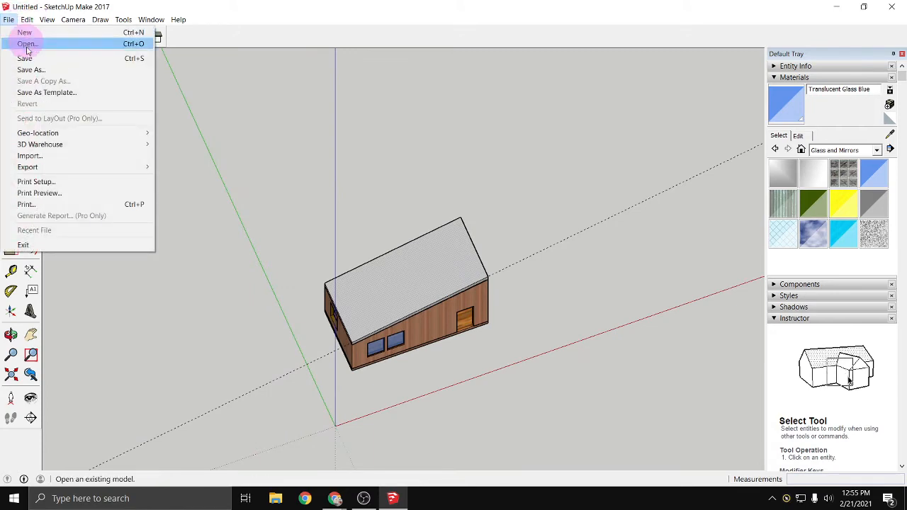
left_click(97, 111)
left_click(356, 297)
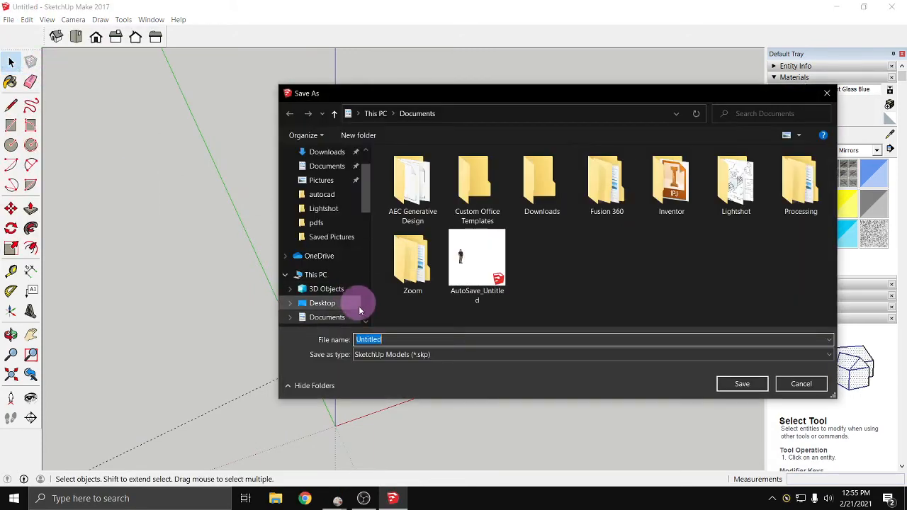
scroll(331, 181, "up", 2)
left_click(333, 176)
left_click(407, 338)
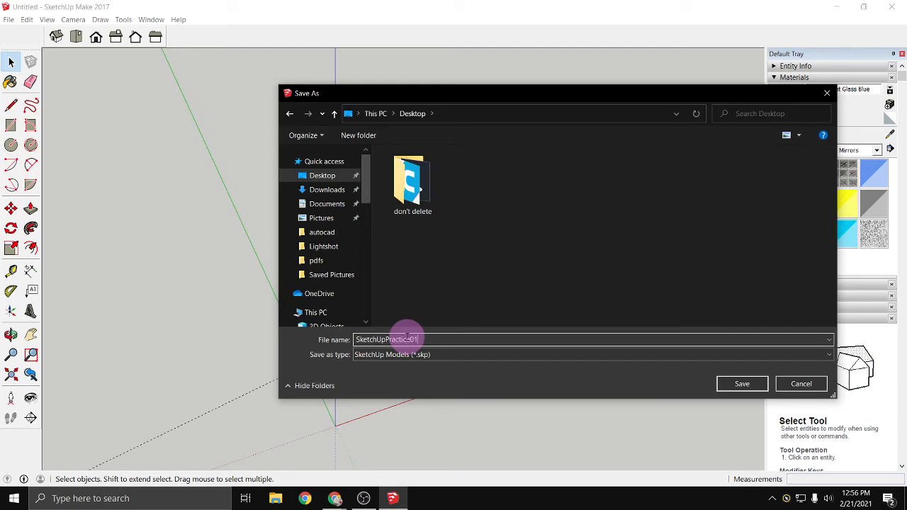
key("Return")
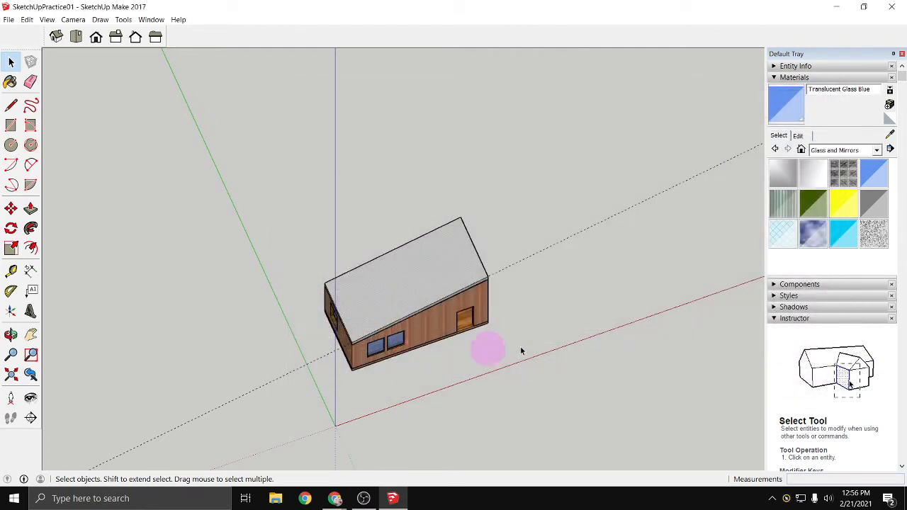
left_click(894, 13)
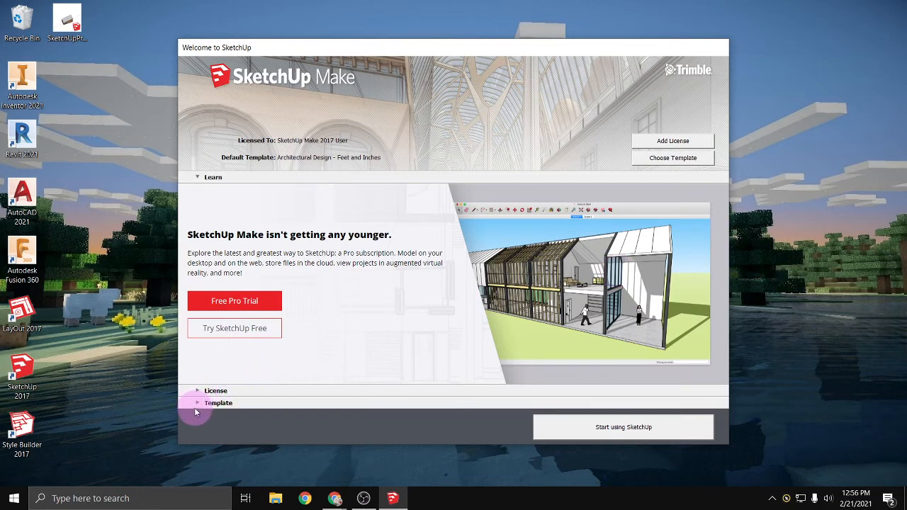
- Look through the list of drawing templates offered in the SketchUp welcome window
left_click(198, 404)
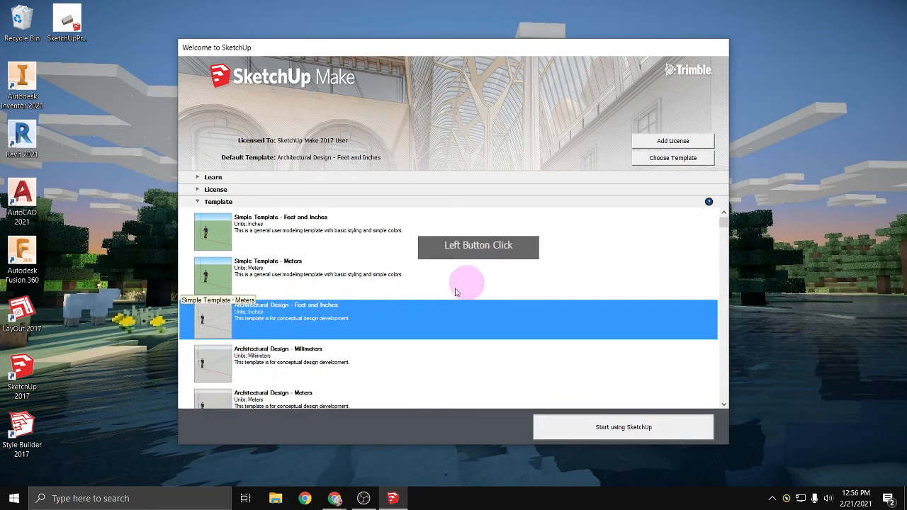
scroll(397, 305, "down", 5)
scroll(360, 345, "down", 5)
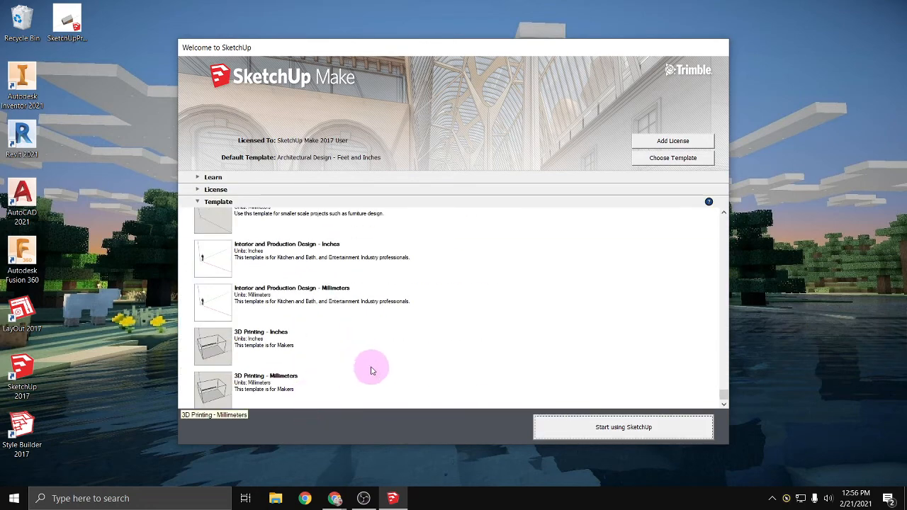
- Start a new drawing with the default Architectural Design - Feet and Inches template
scroll(375, 370, "up", 10)
left_click(623, 428)
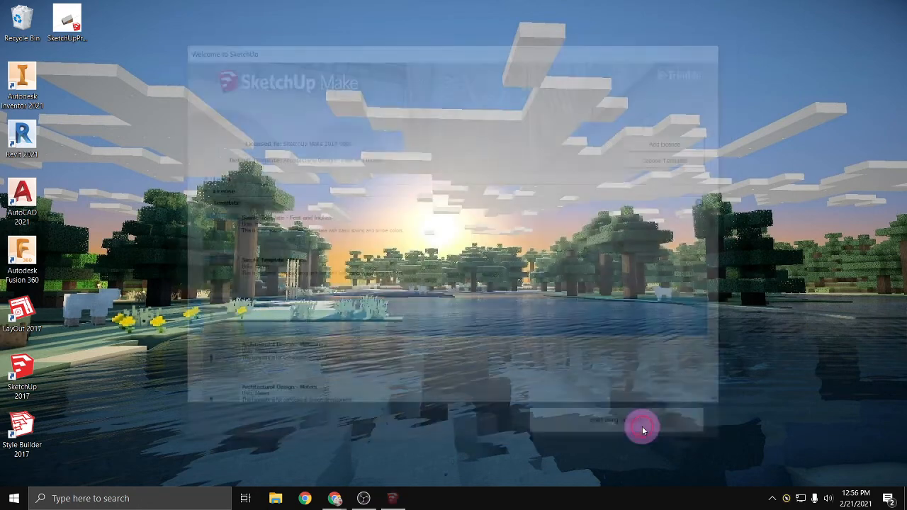
left_click(494, 425)
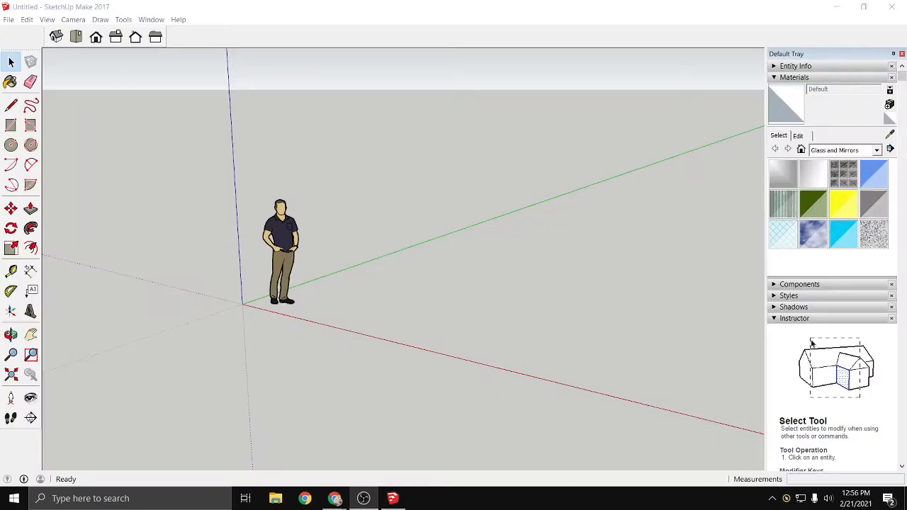
- Open the saved SketchUpPractice01 model from the Desktop folder
left_click(7, 20)
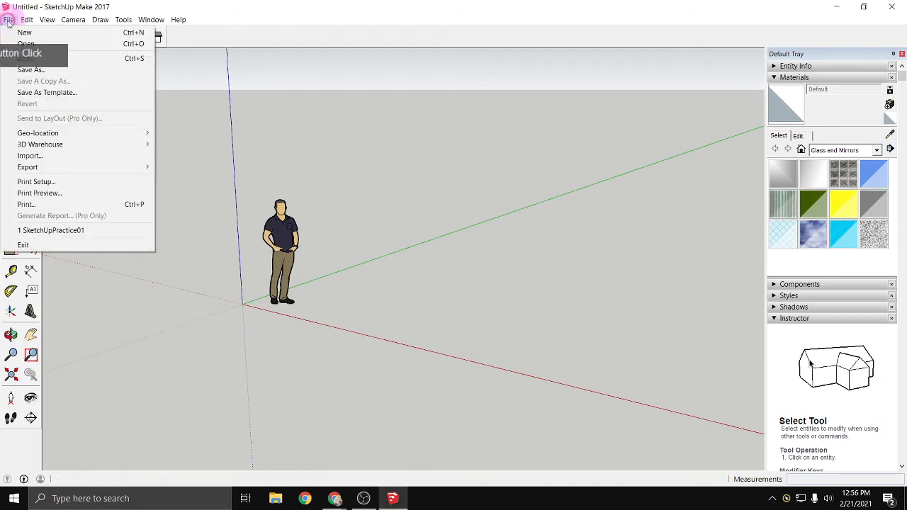
left_click(21, 40)
left_click(339, 180)
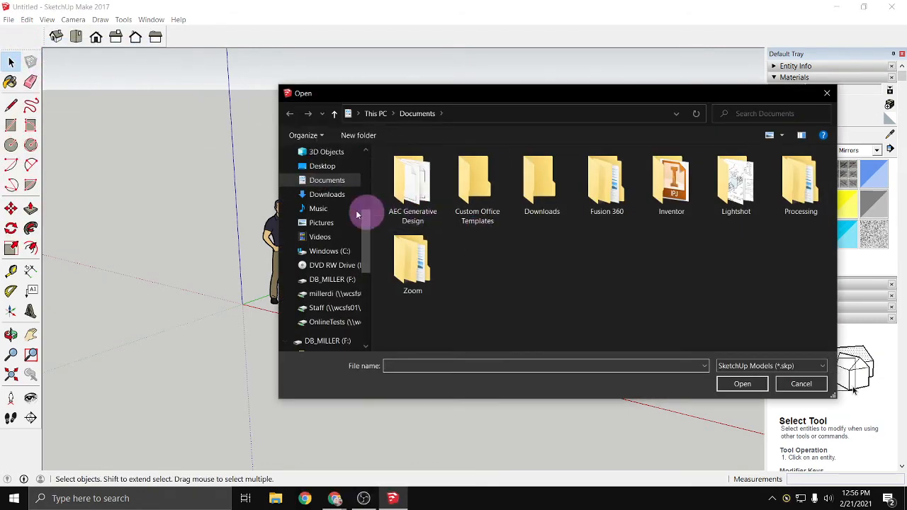
left_click(320, 166)
left_click(480, 180)
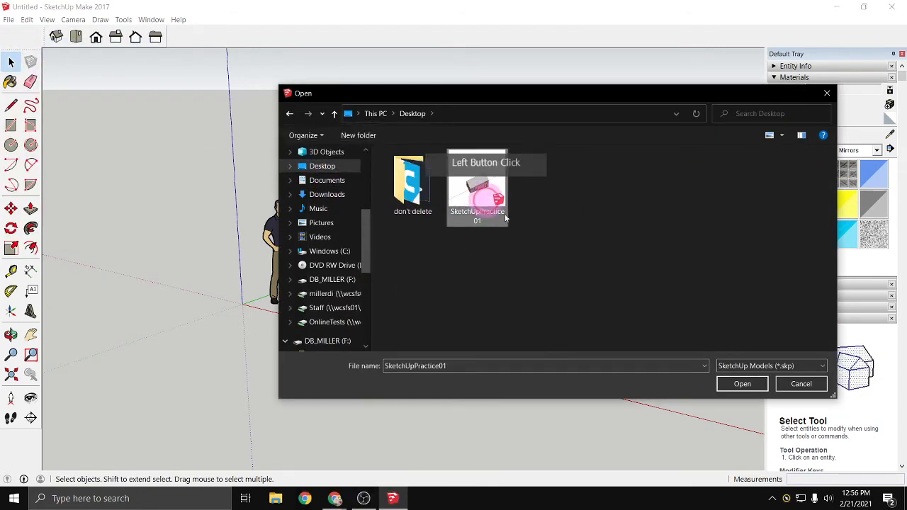
left_click(742, 383)
- Look around the reopened building from several sides to examine its walls, roof, door and window openings
left_click(399, 340)
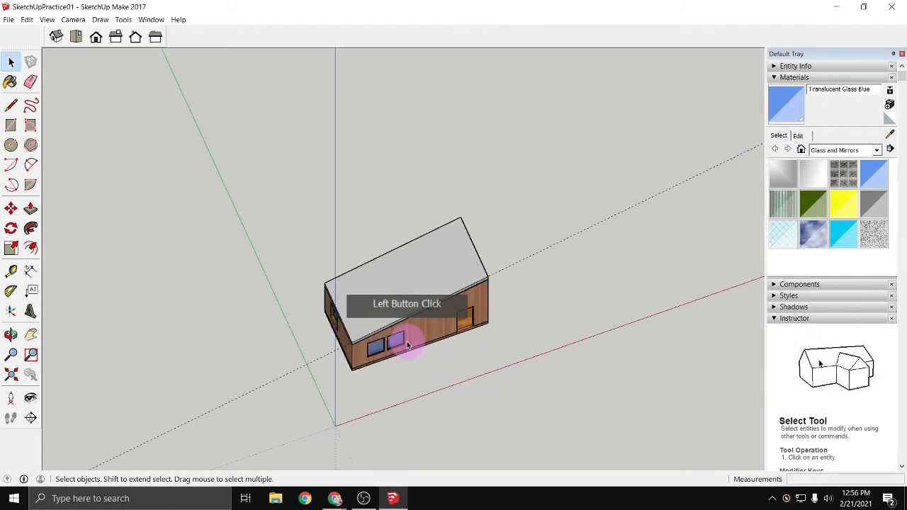
middle_click_drag(374, 375, 269, 314)
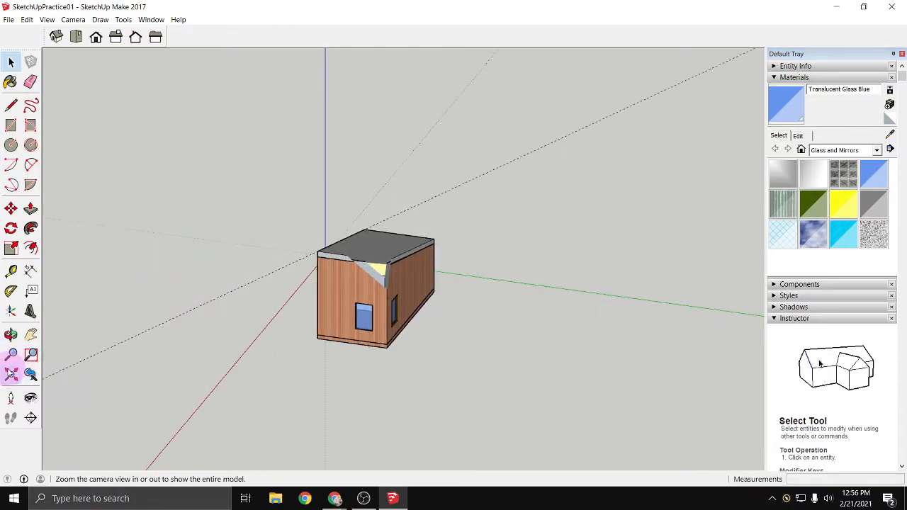
left_click(11, 374)
middle_click_drag(212, 348, 510, 303)
middle_click_drag(734, 329, 728, 374)
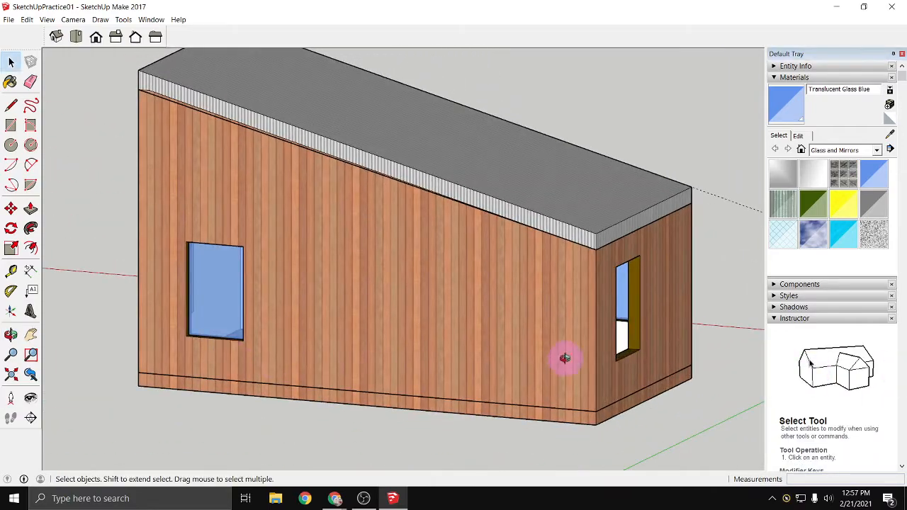
middle_click_drag(565, 358, 271, 273)
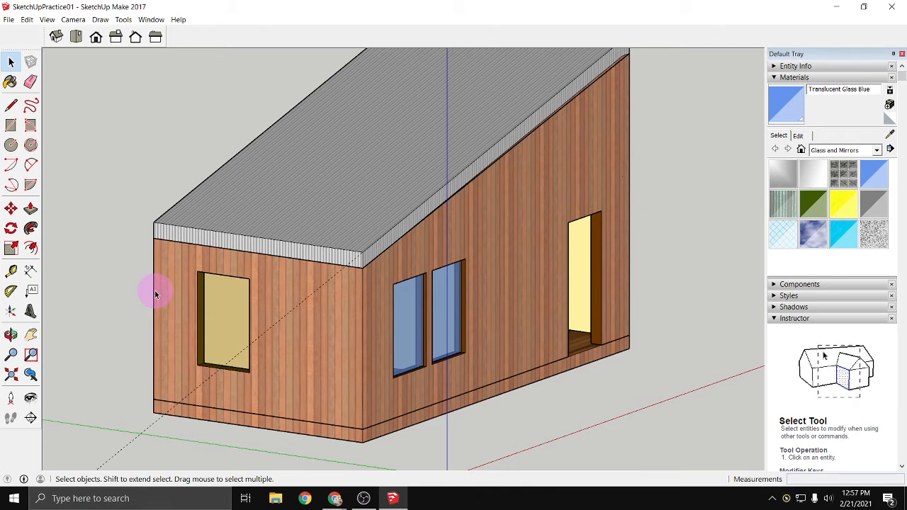
- Open the 3D Warehouse model library and maximize its window
left_click(4, 22)
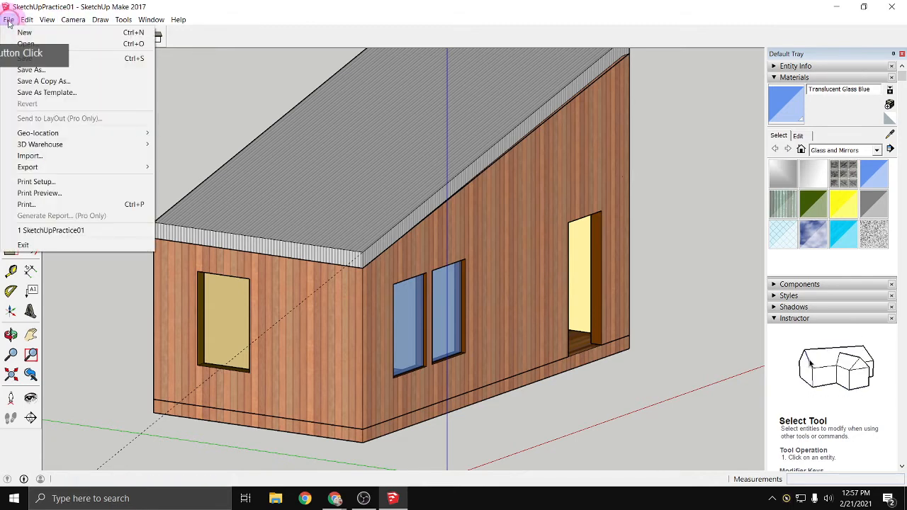
left_click(58, 144)
left_click(178, 146)
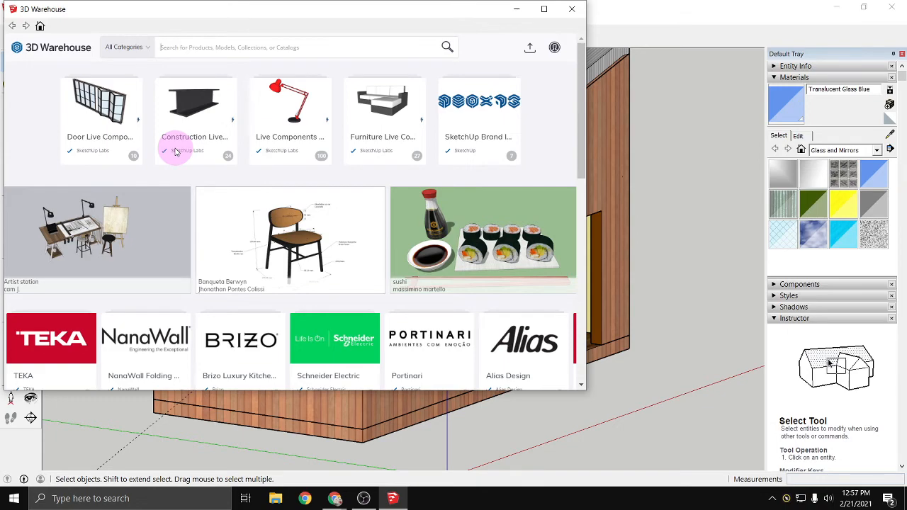
left_click_drag(585, 388, 742, 433)
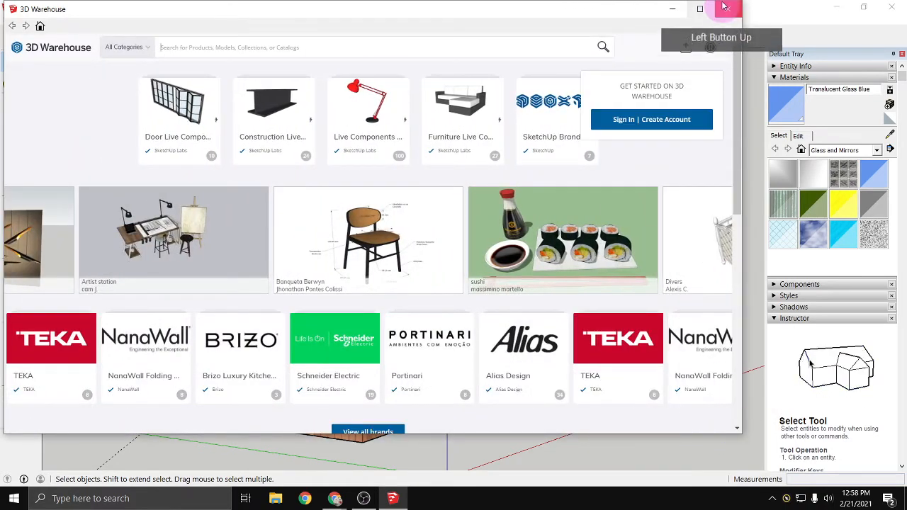
left_click(700, 9)
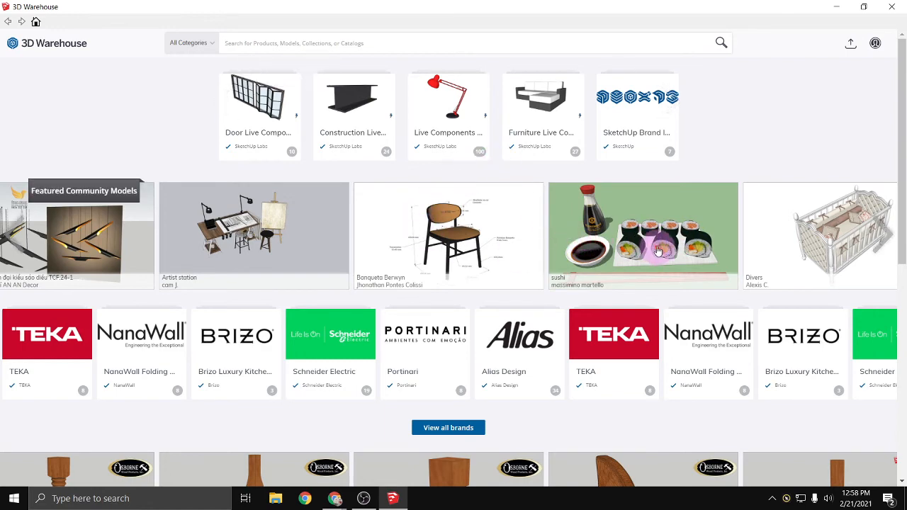
- Browse the 3D Warehouse home page, examining the featured commercial models and the featured brand catalogs
scroll(637, 245, "down", 3)
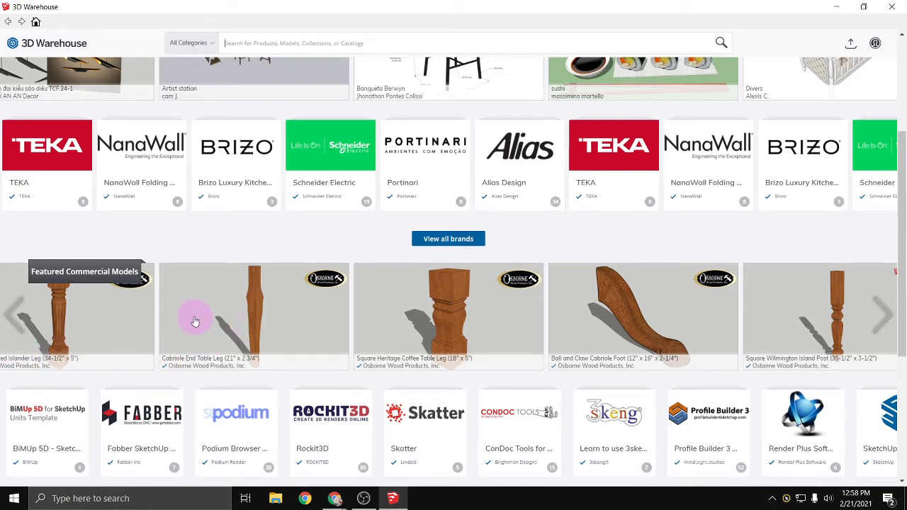
scroll(467, 325, "down", 4)
scroll(442, 310, "up", 3)
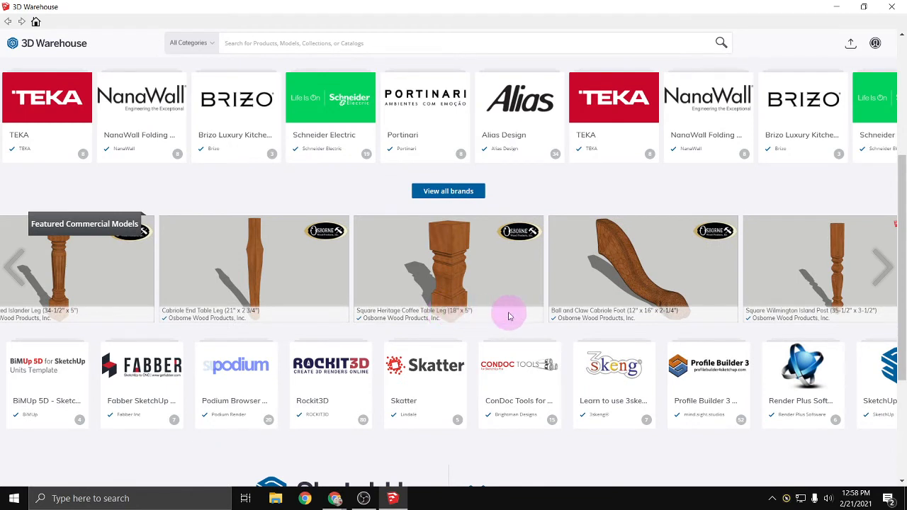
left_click(886, 271)
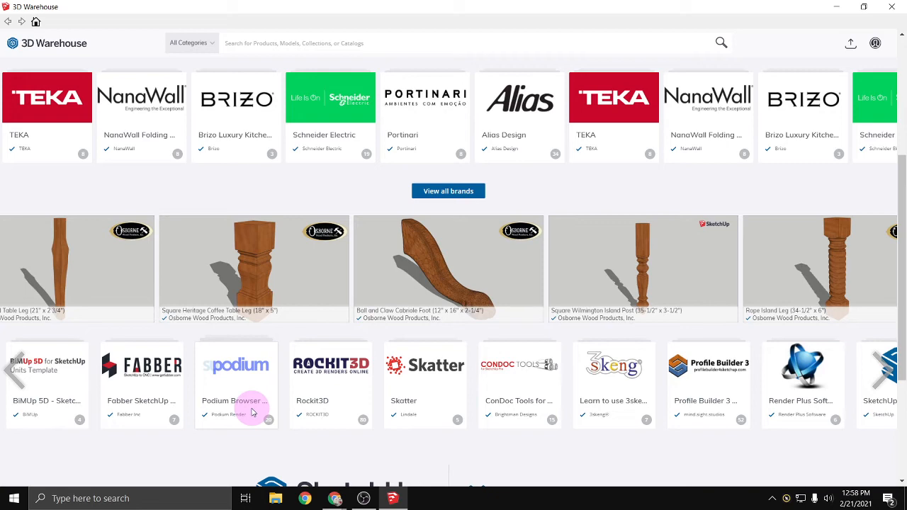
scroll(304, 348, "down", 3)
scroll(425, 379, "up", 3)
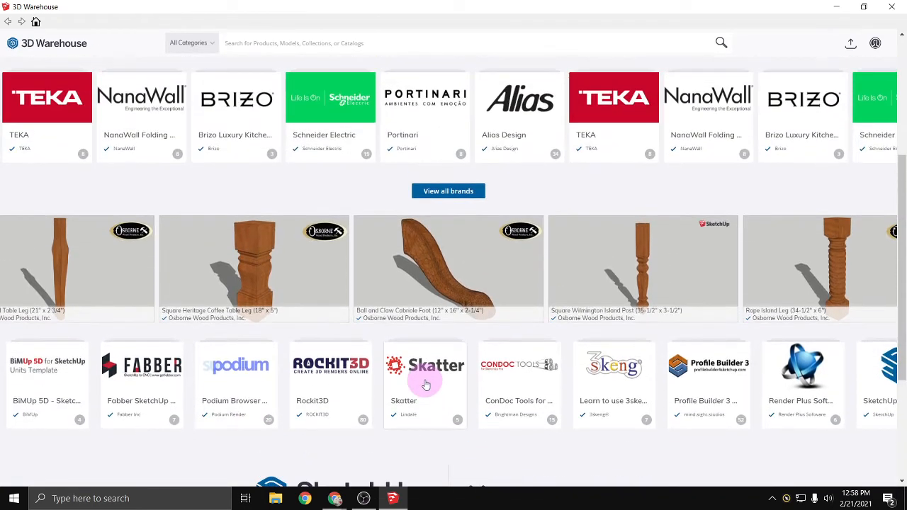
scroll(425, 383, "up", 3)
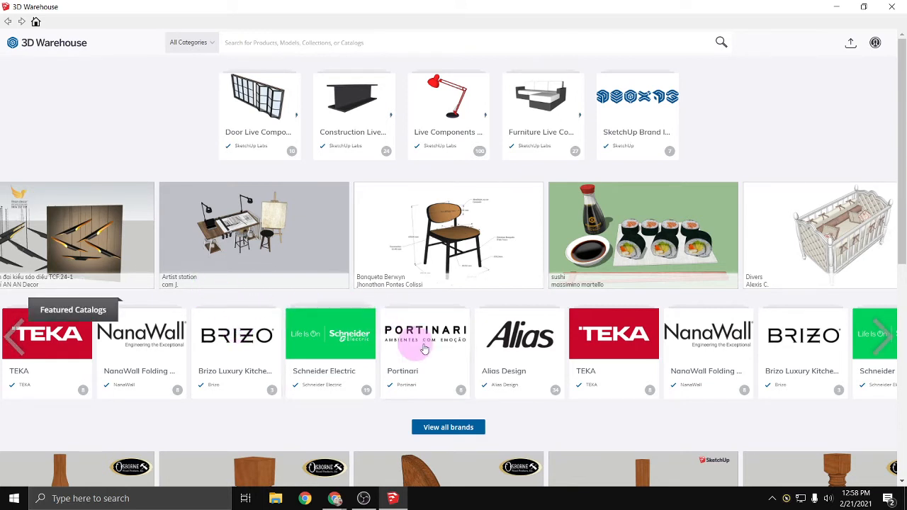
left_click(882, 348)
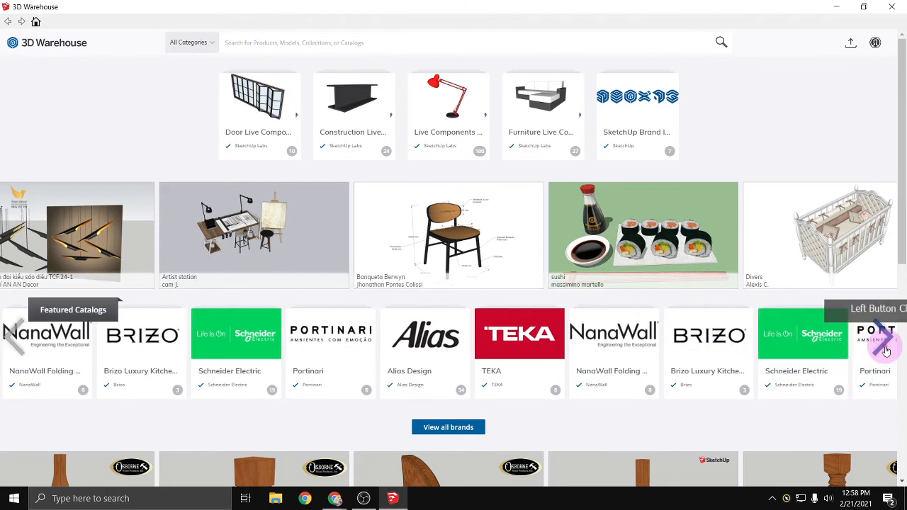
left_click(886, 351)
left_click(886, 350)
left_click(886, 351)
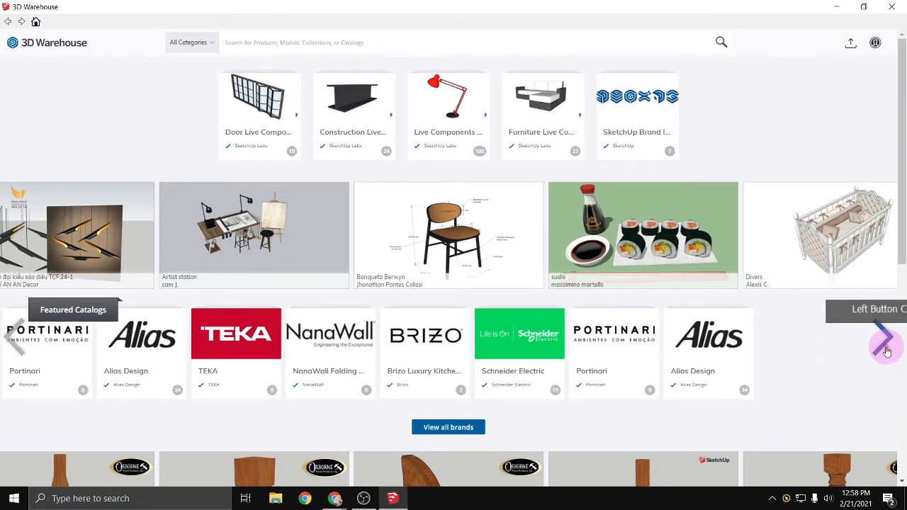
- Go to the 3D Warehouse sign-in page and submit the account's email address
left_click(876, 44)
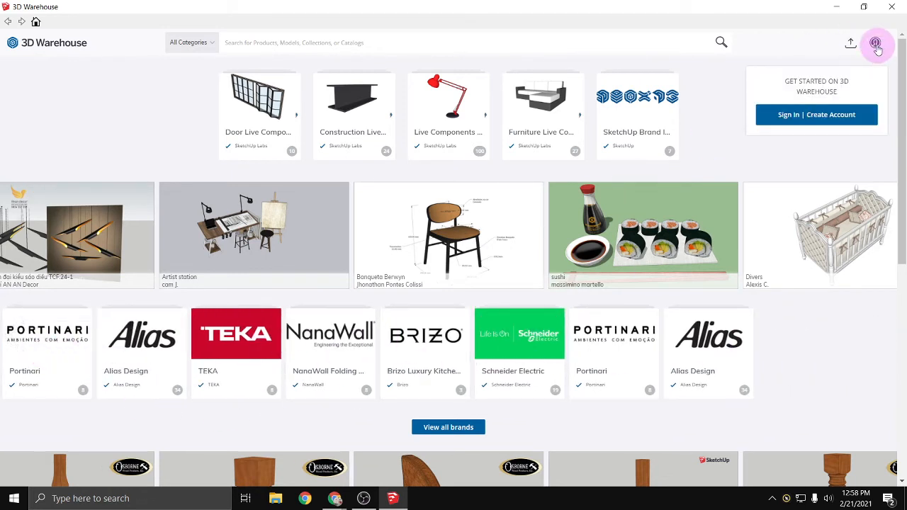
left_click(783, 116)
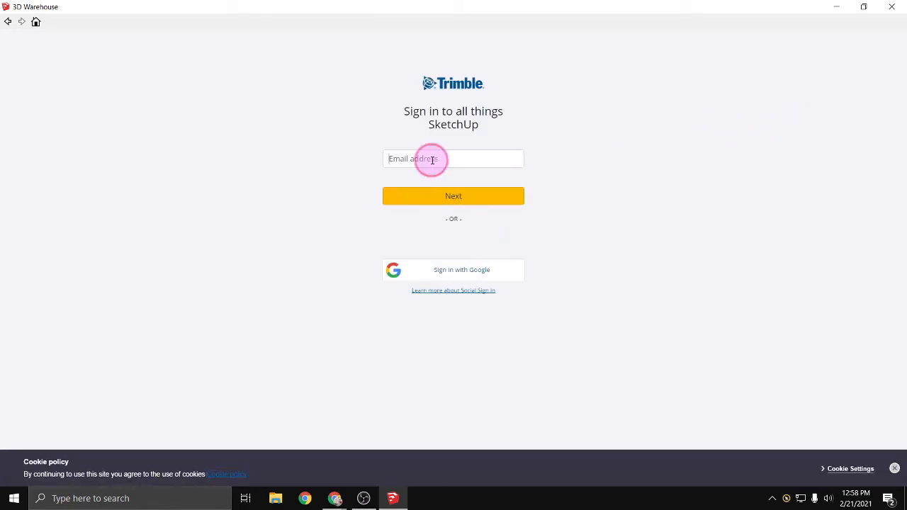
left_click(433, 159)
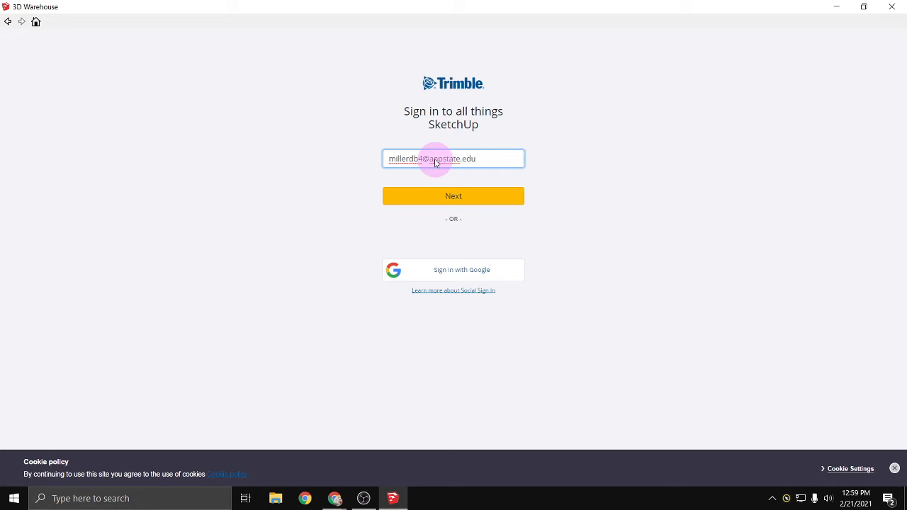
key("Return")
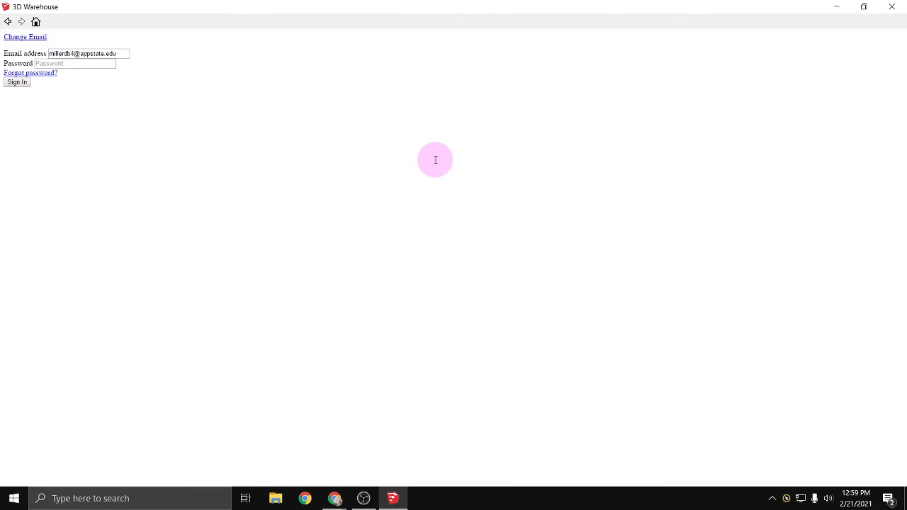
- Enter the account password and sign in to 3D Warehouse
left_click(61, 63)
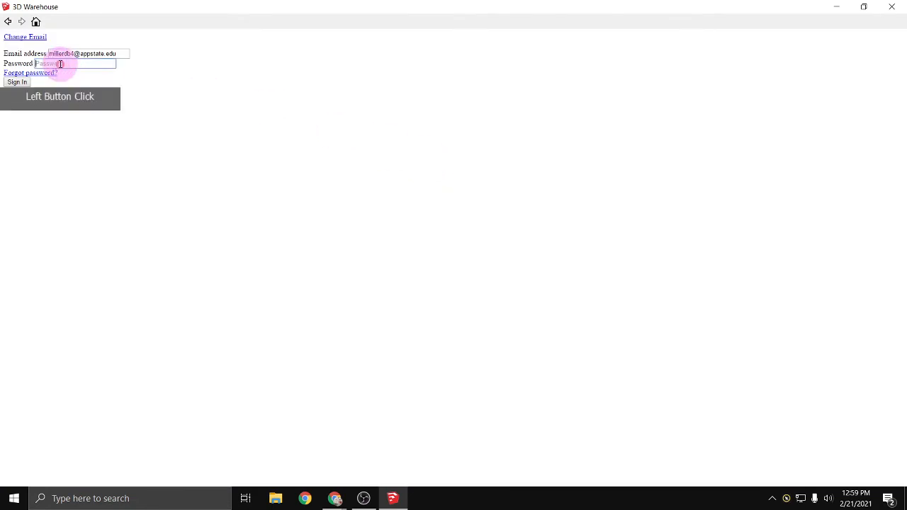
type("***")
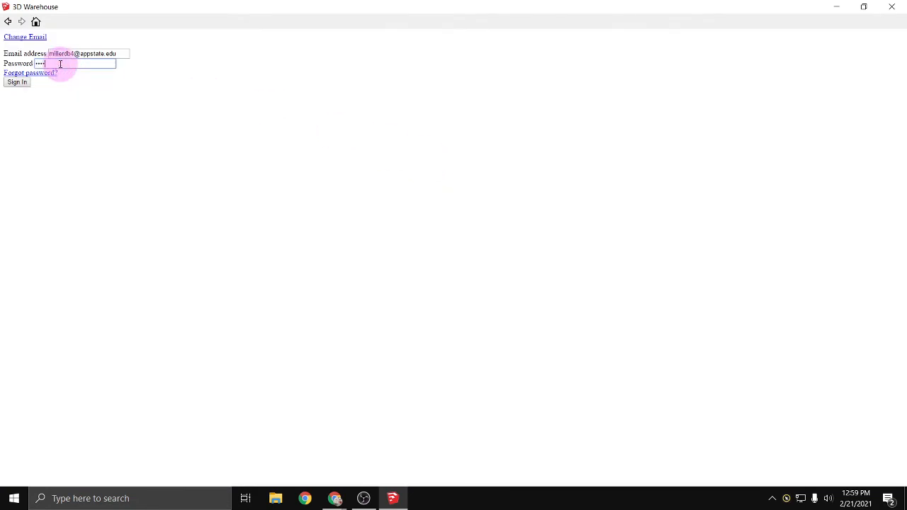
key("Return")
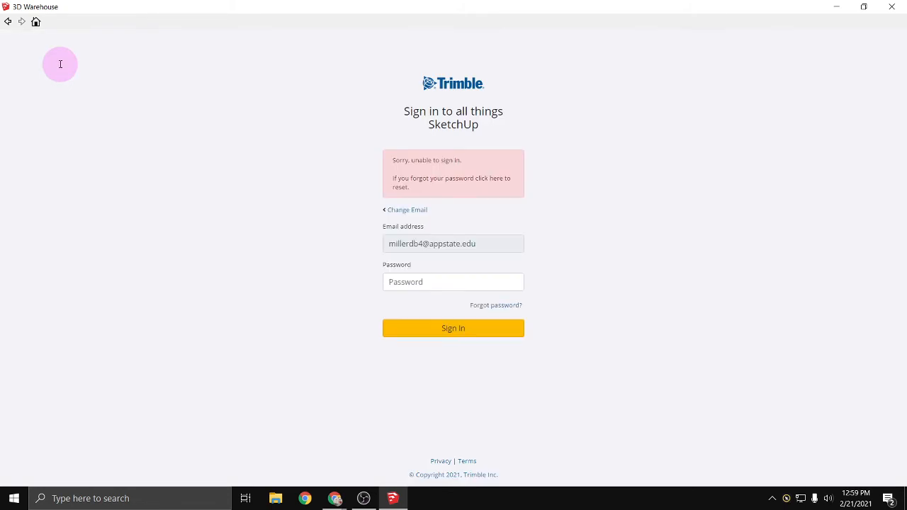
left_click(429, 282)
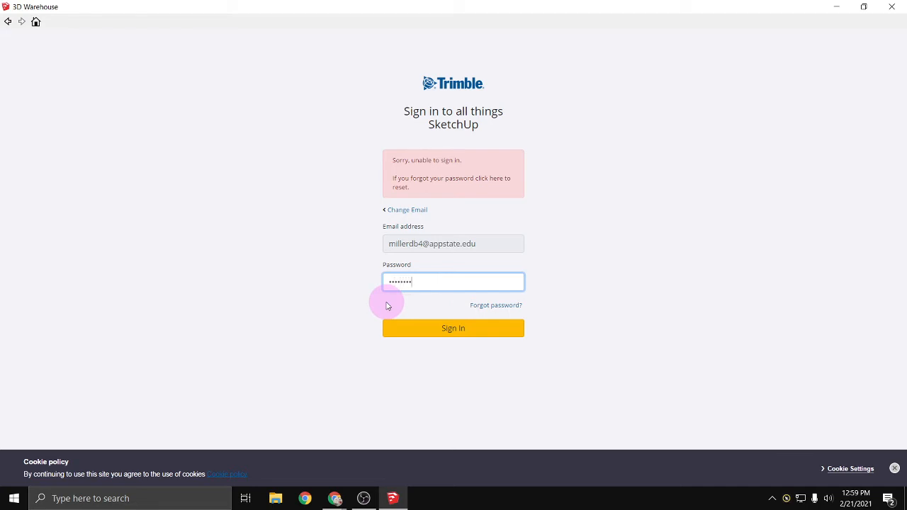
key("Return")
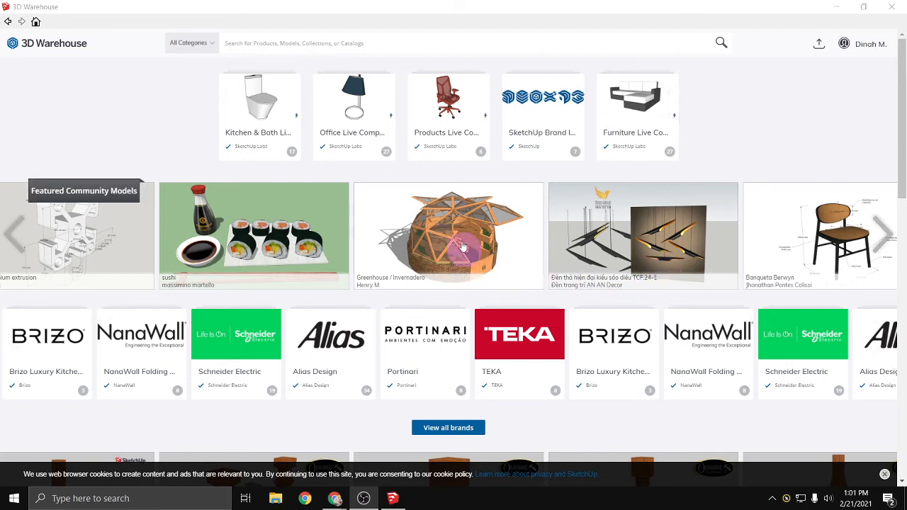
- Search 3D Warehouse for "windows", accepting the security redirect, and look through the product results
left_click(328, 42)
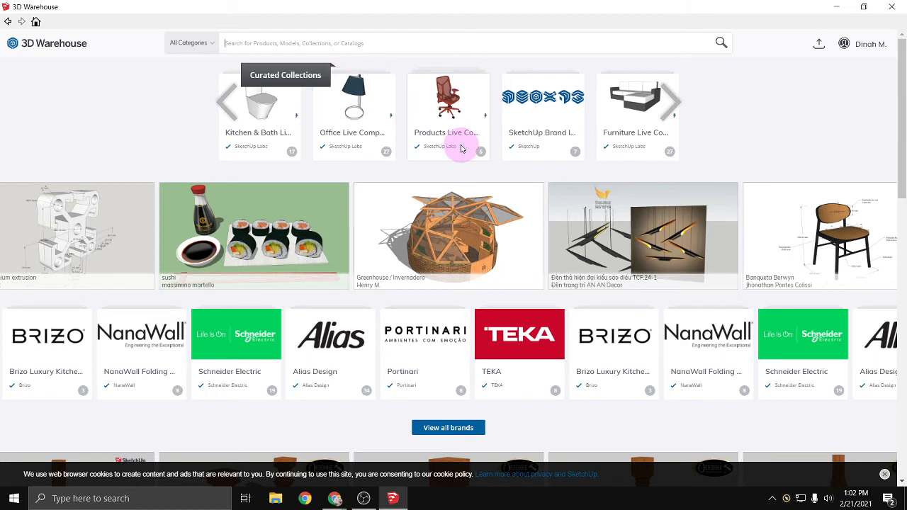
type("windows")
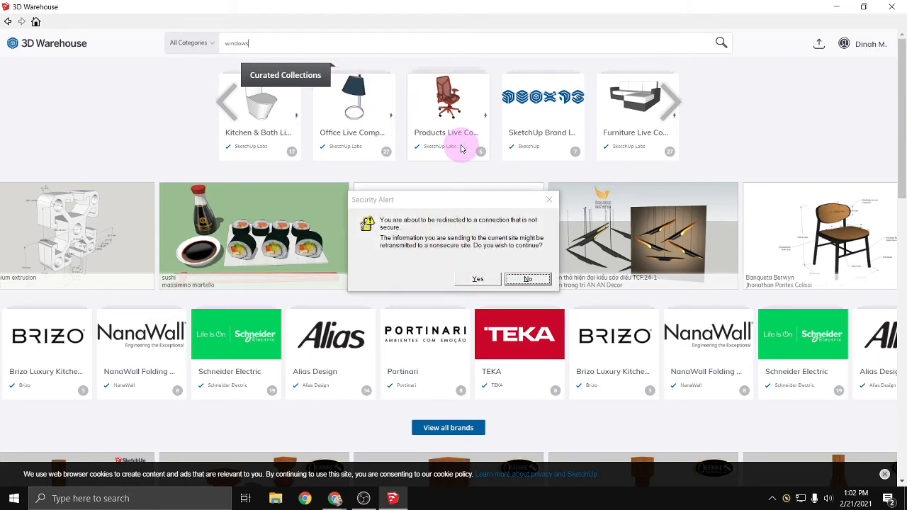
left_click(478, 278)
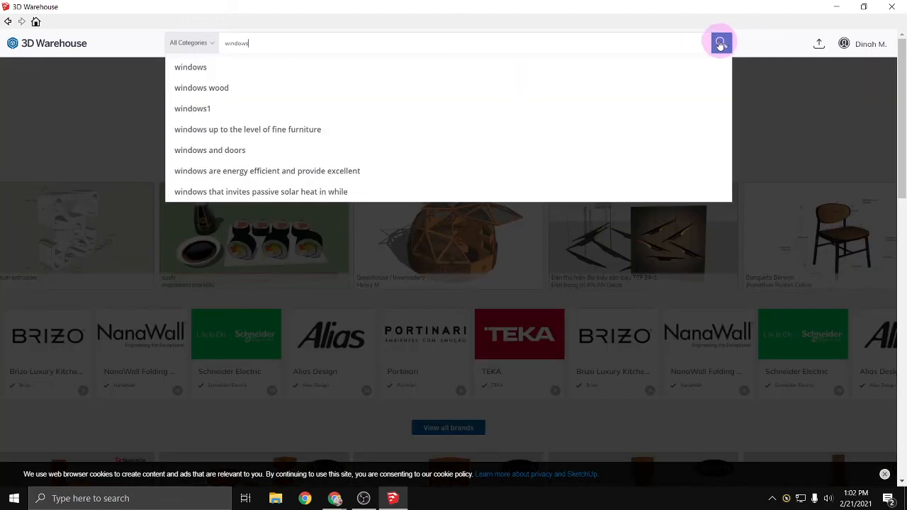
left_click(720, 44)
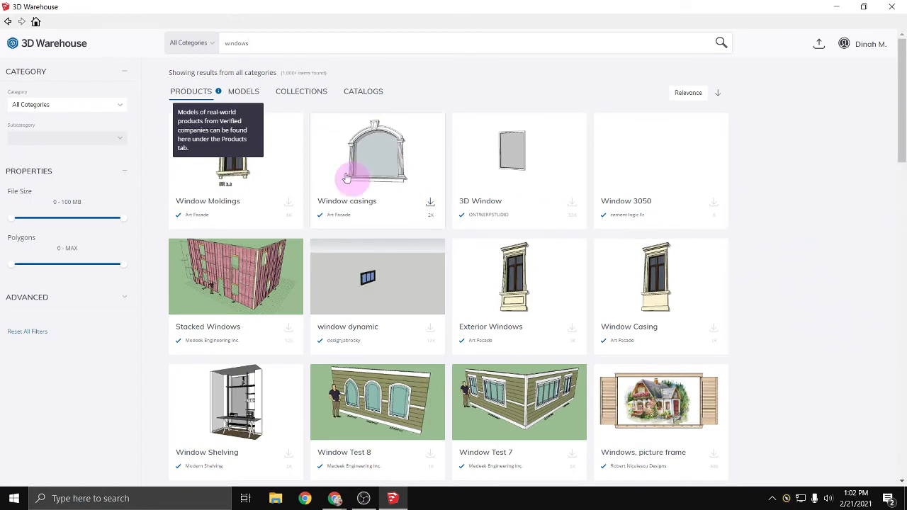
scroll(445, 173, "down", 4)
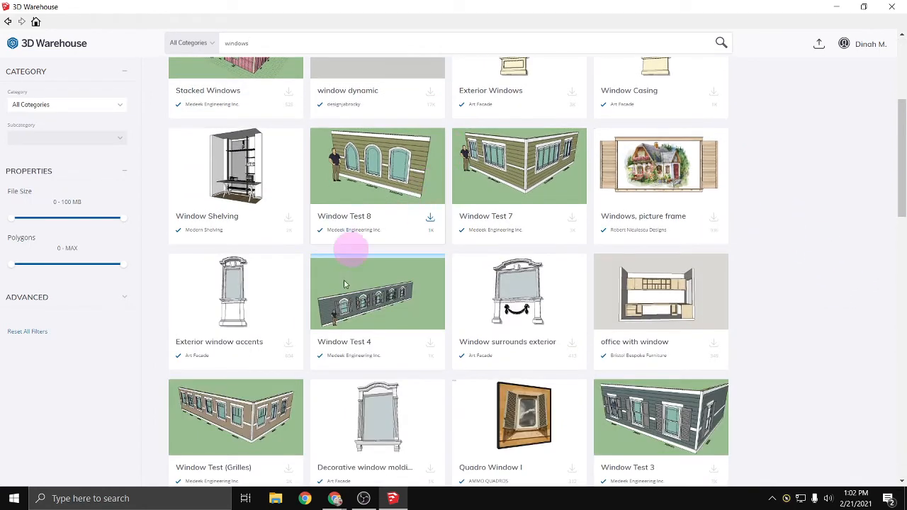
scroll(319, 319, "down", 1)
scroll(320, 316, "down", 4)
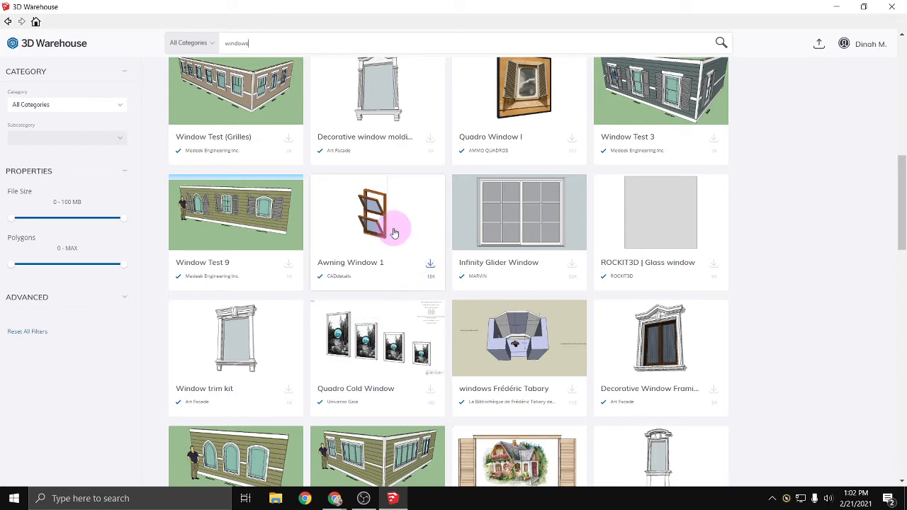
- Load the Awning Window 1 component from the search results directly into the model and place it beside the building's front wall
scroll(394, 234, "down", 3)
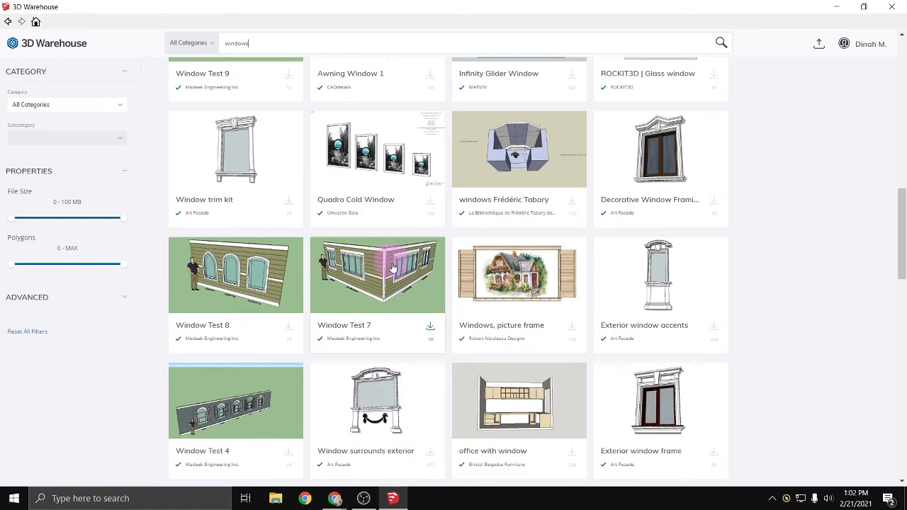
scroll(391, 271, "up", 2)
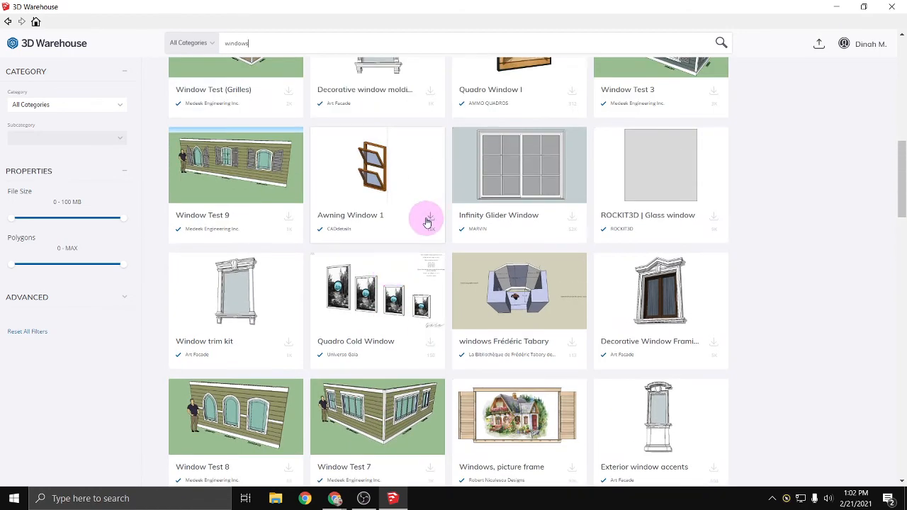
left_click(399, 184)
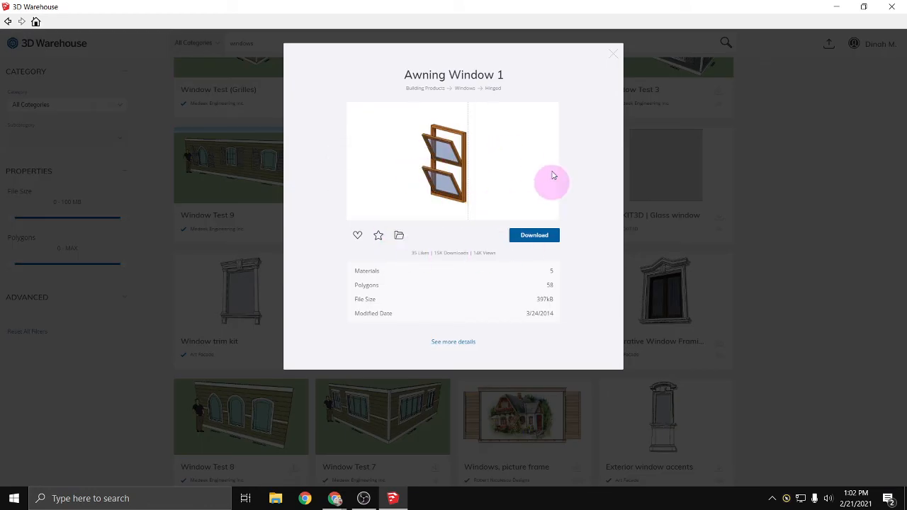
left_click(531, 236)
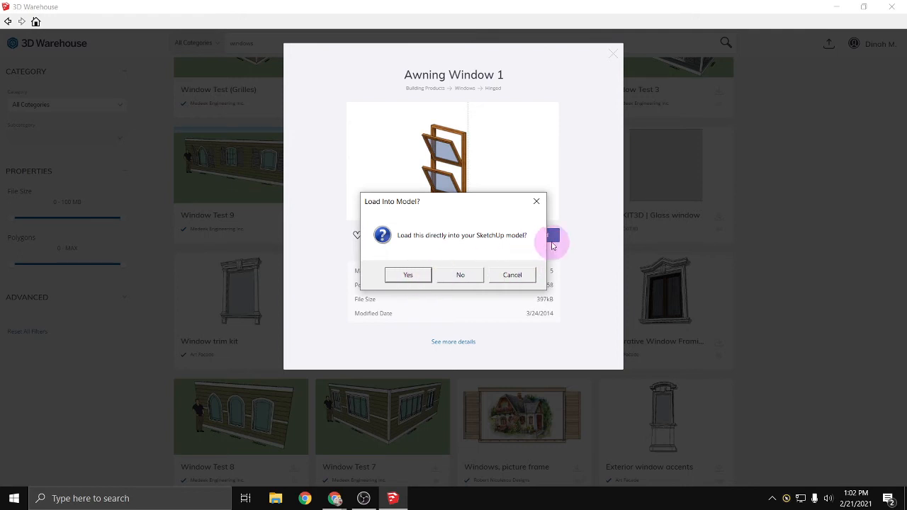
left_click(537, 201)
left_click(541, 238)
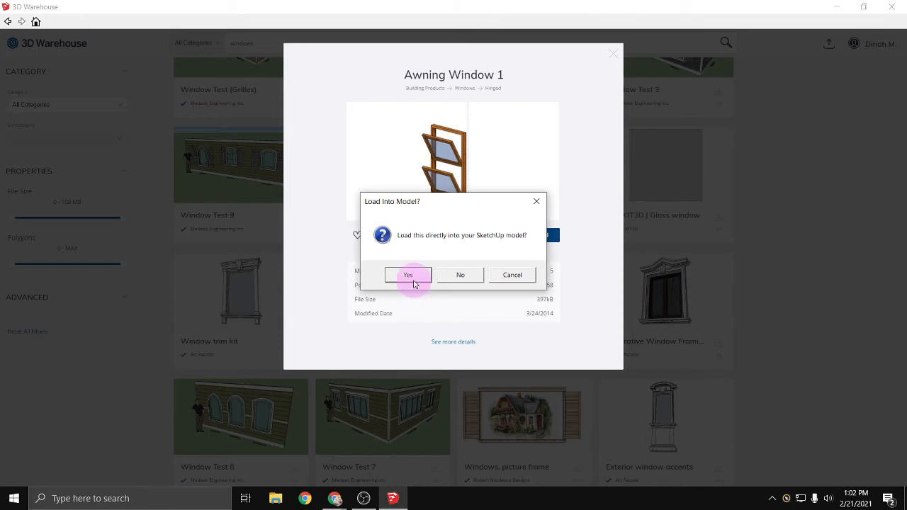
left_click(413, 276)
left_click(411, 361)
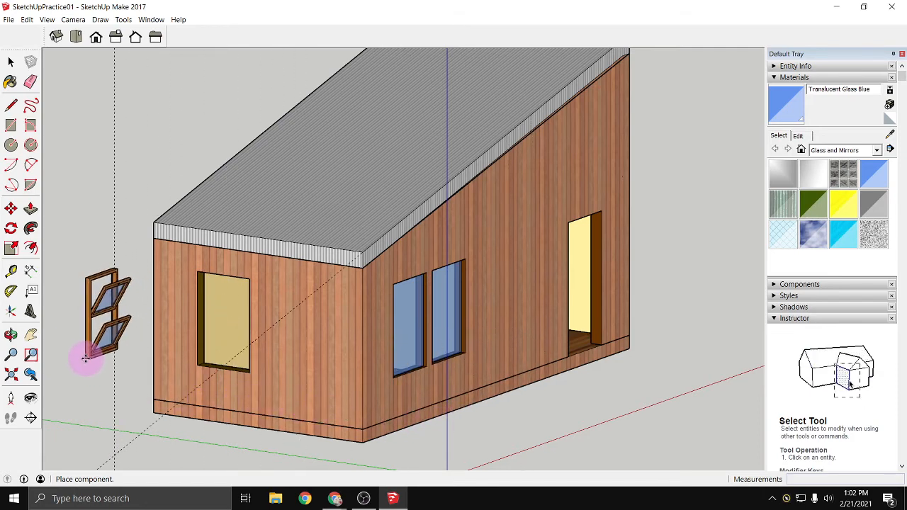
left_click(85, 358)
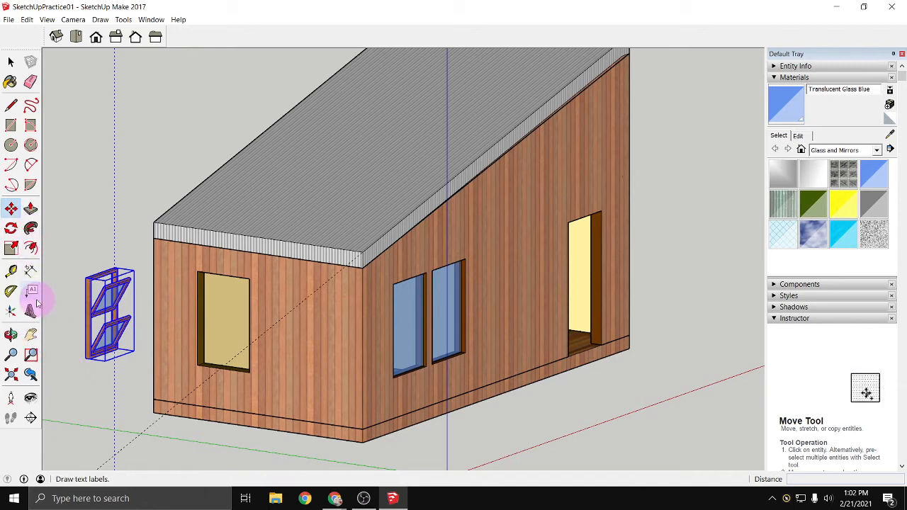
- Rotate the awning window 90 degrees about its vertical corner edge so it faces the same way as the front wall
left_click(10, 228)
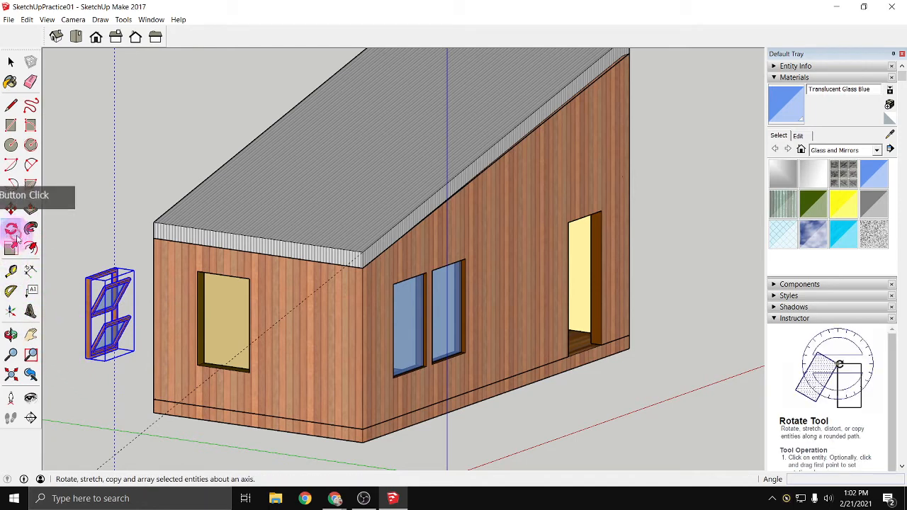
left_click(90, 280)
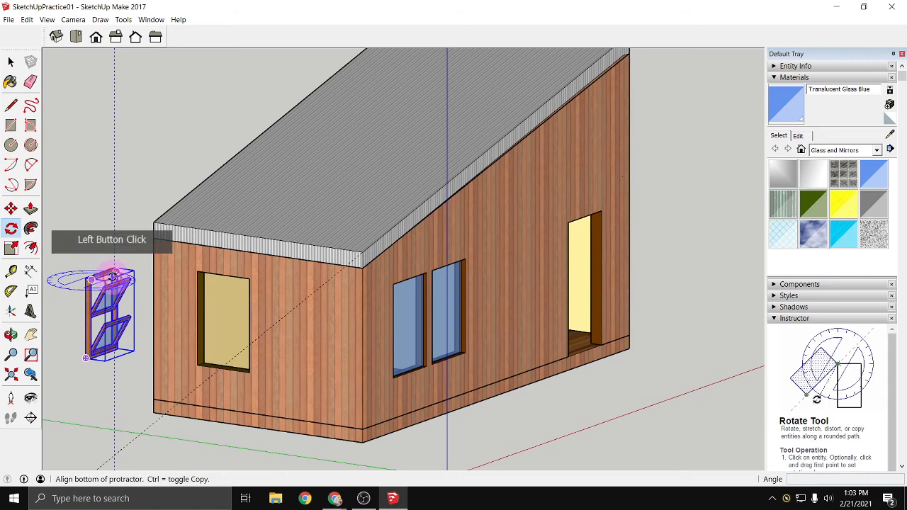
left_click(149, 298)
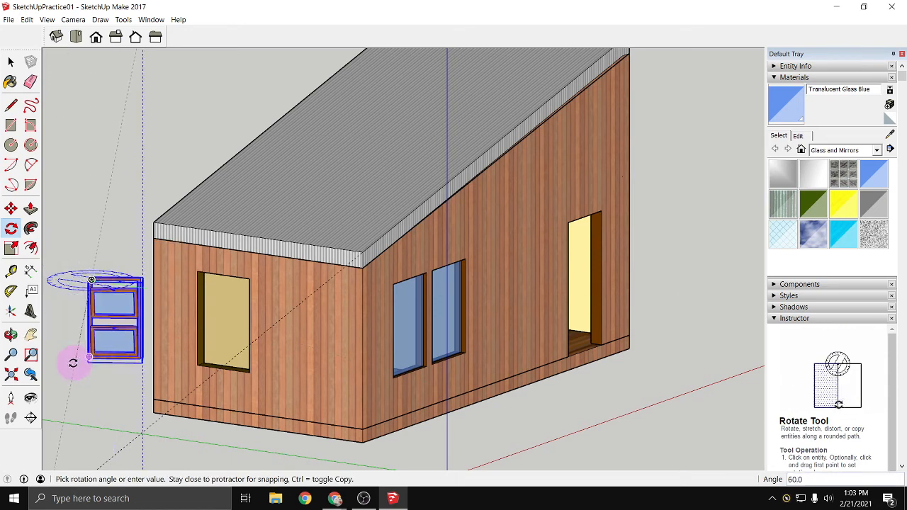
scroll(74, 361, "down", 4)
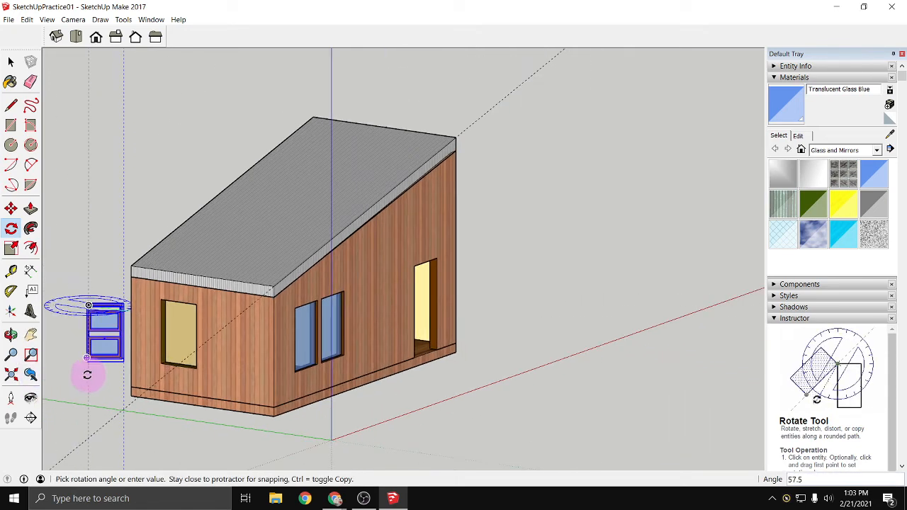
scroll(71, 363, "down", 1)
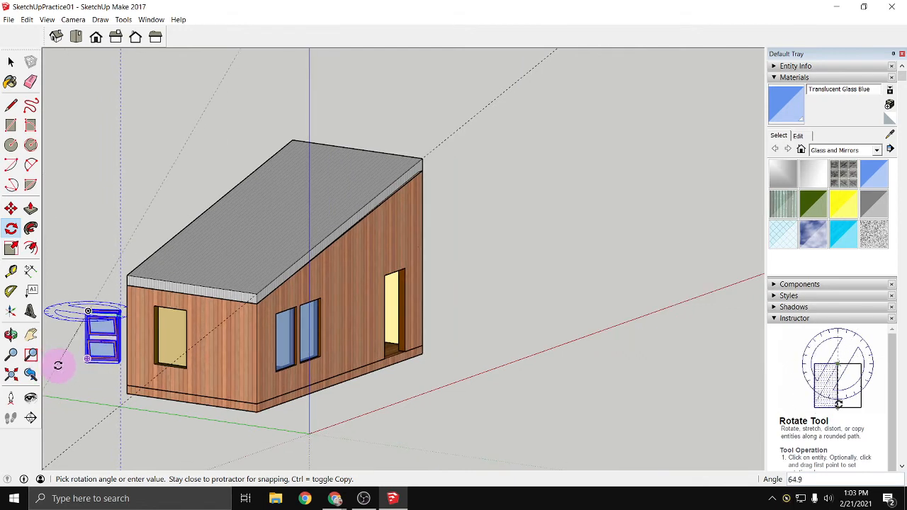
middle_click_drag(58, 365, 168, 376)
scroll(174, 369, "up", 5)
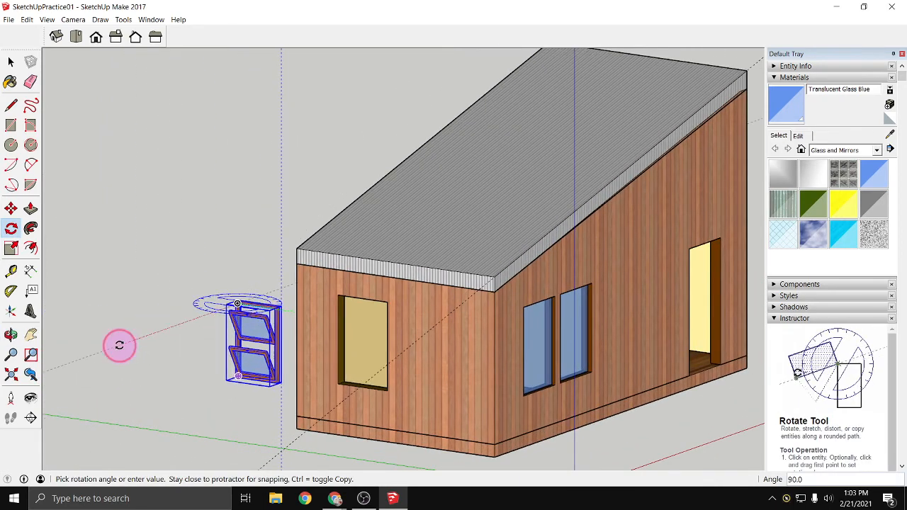
left_click(209, 346)
- Move the awning window by its frame's lower corner to the matching lower corner of the front wall opening, and deselect it
scroll(209, 347, "up", 3)
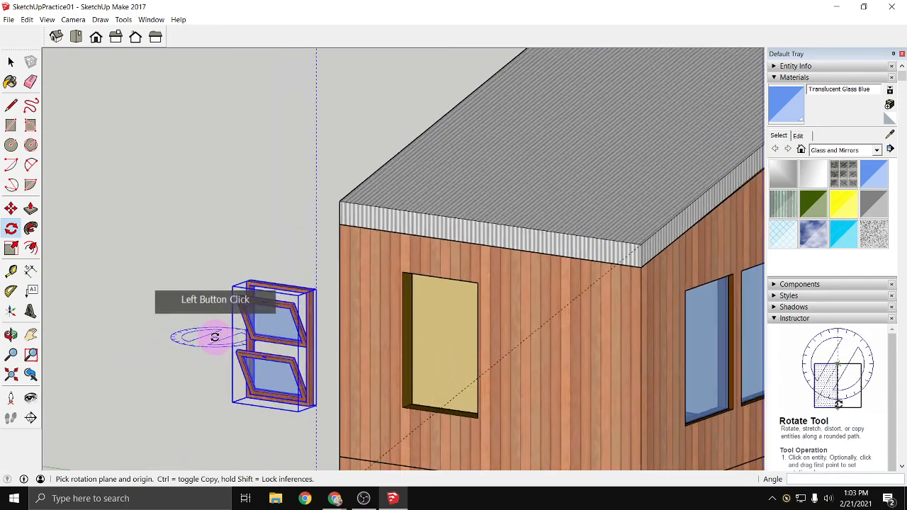
left_click(12, 210)
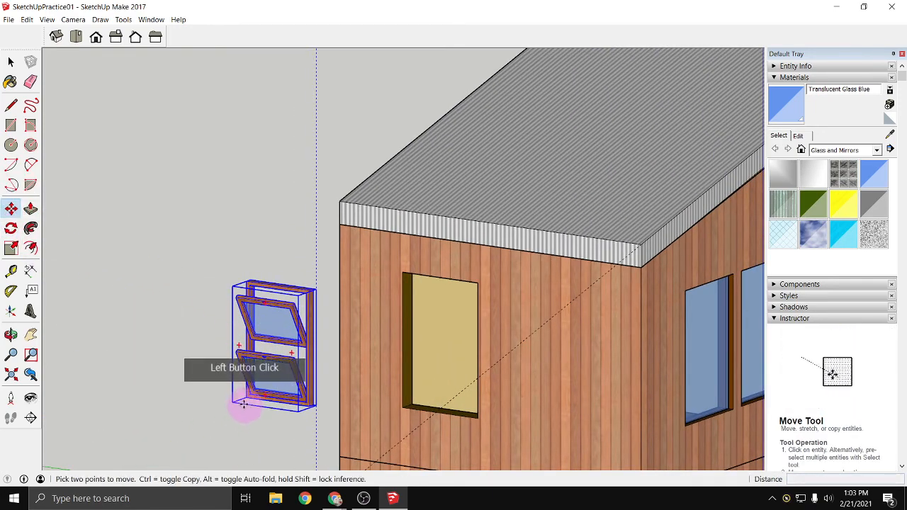
scroll(246, 397, "up", 5)
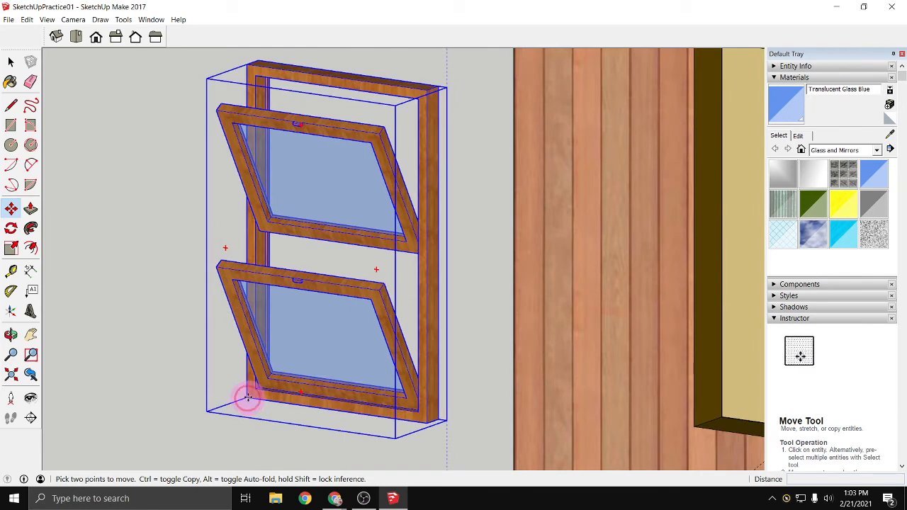
left_click_drag(247, 397, 698, 425)
left_click(699, 425)
scroll(681, 422, "down", 5)
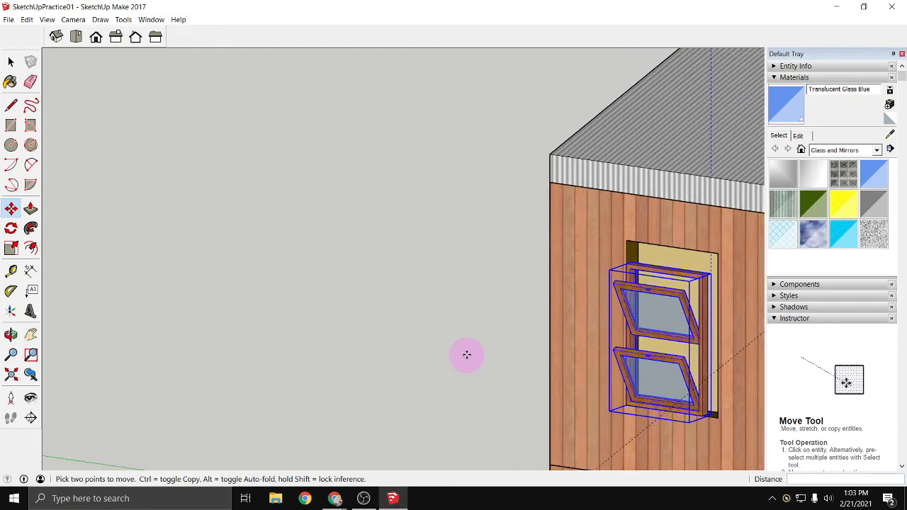
middle_click_drag(487, 359, 344, 351)
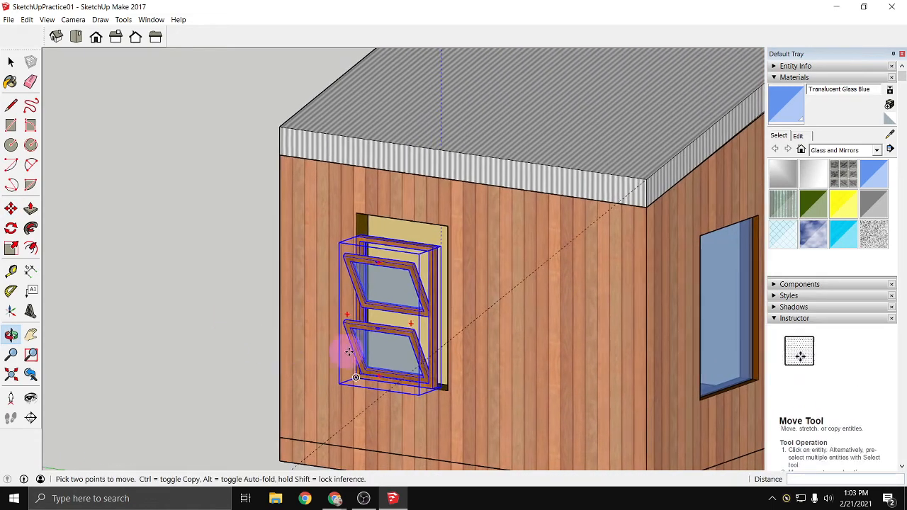
scroll(343, 350, "up", 2)
key("space")
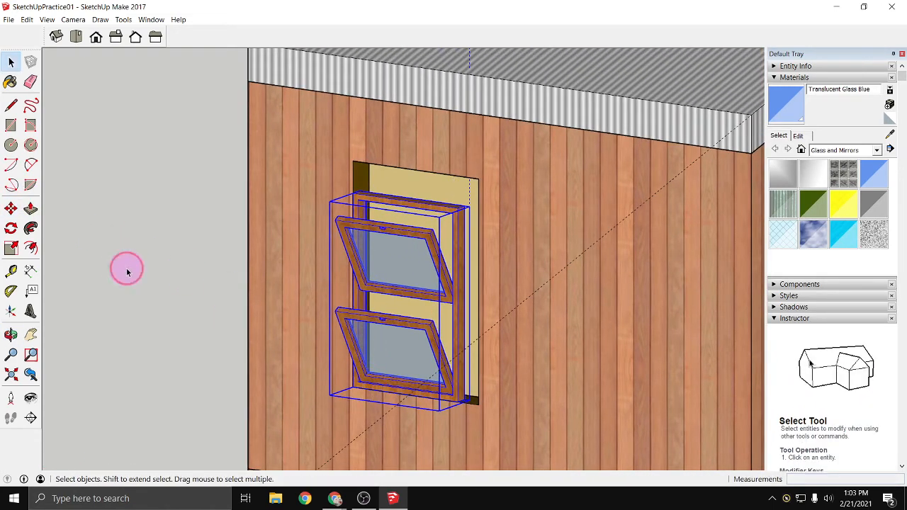
left_click(127, 271)
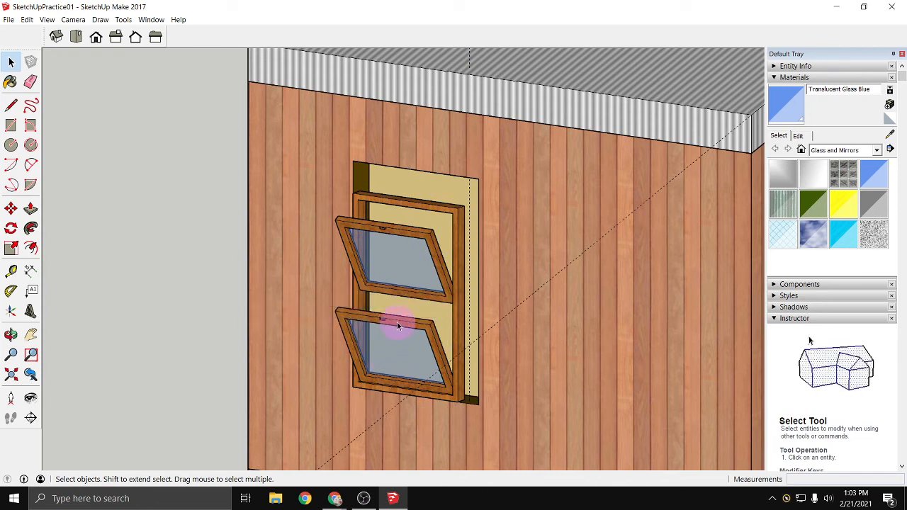
double_click(398, 325)
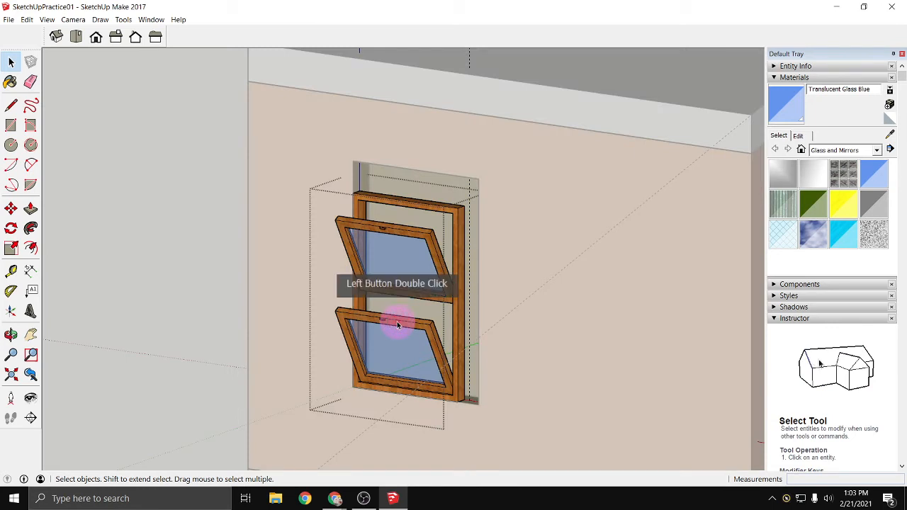
left_click(457, 340)
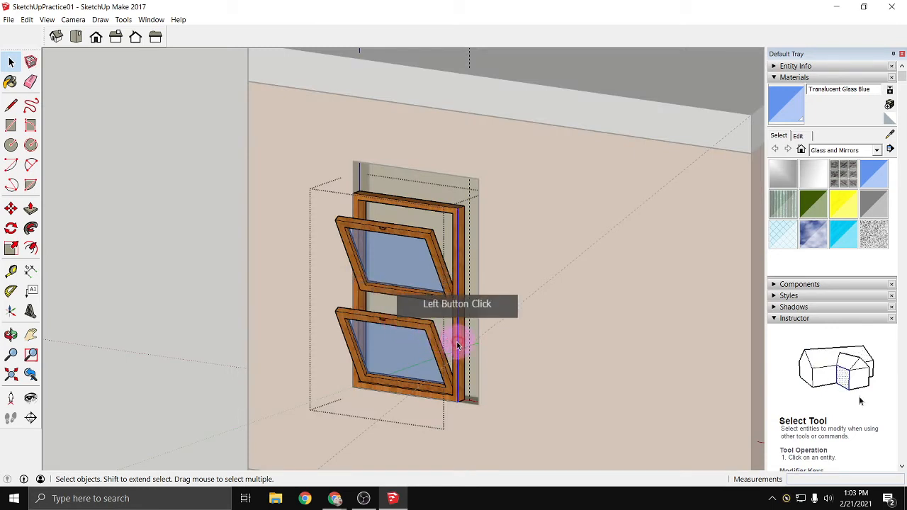
left_click(464, 202)
left_click(416, 212)
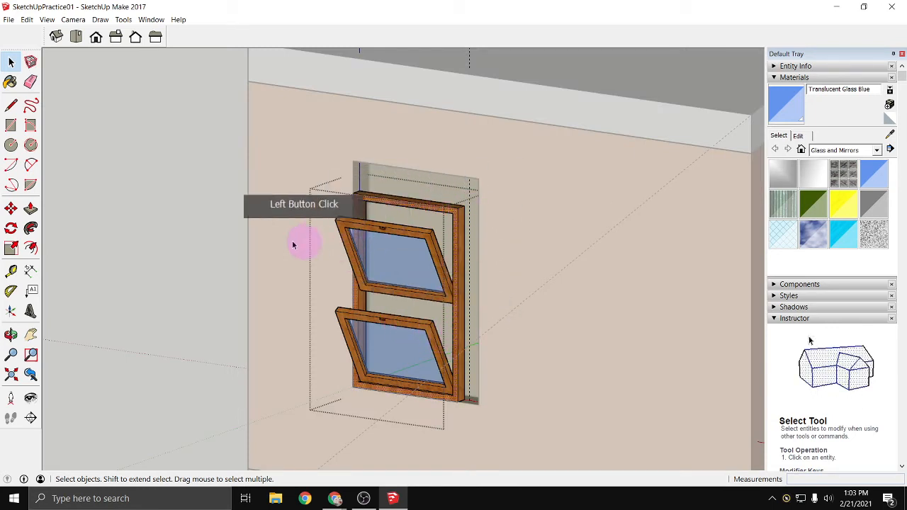
left_click(11, 249)
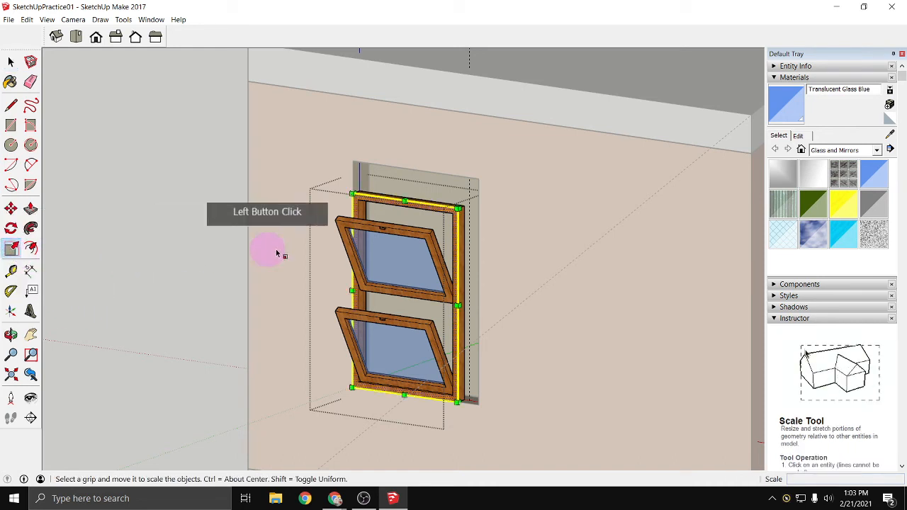
mouse_move(406, 201)
left_mouse_down()
mouse_move(407, 163)
mouse_move(406, 190)
mouse_move(418, 206)
left_mouse_up()
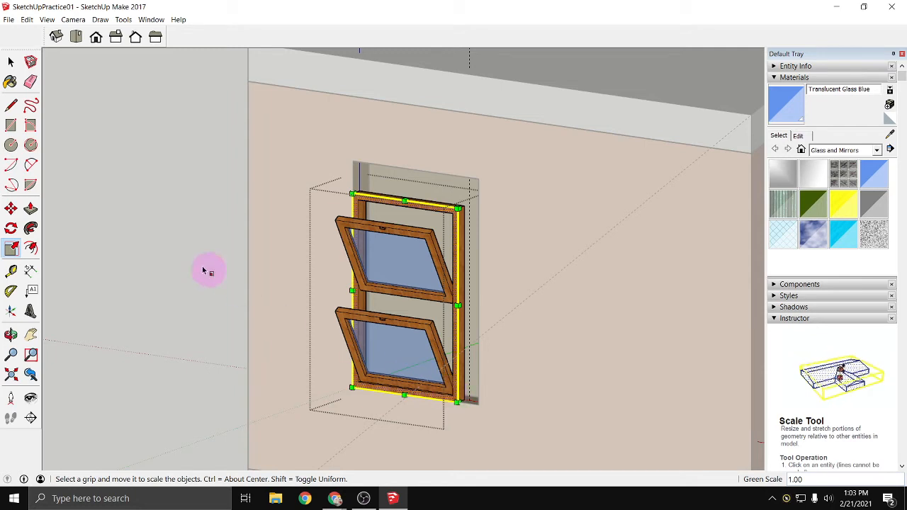
right_click(181, 258)
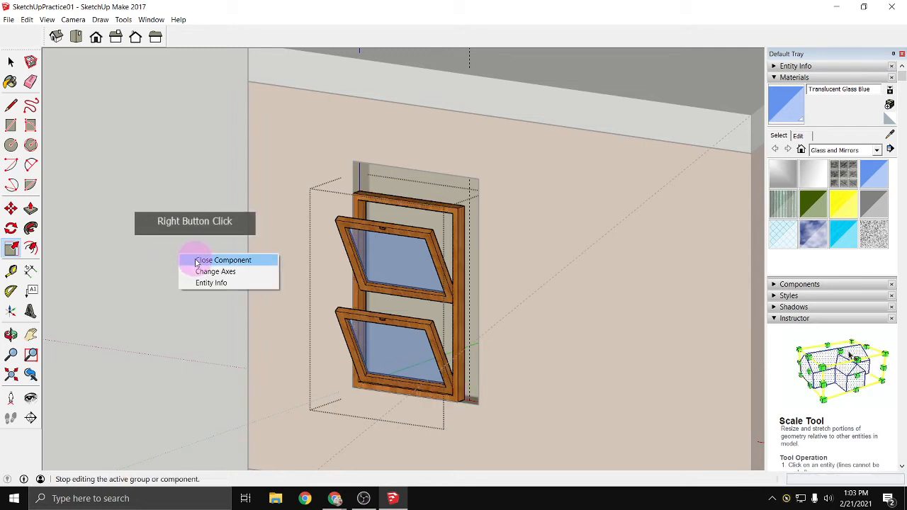
left_click(198, 261)
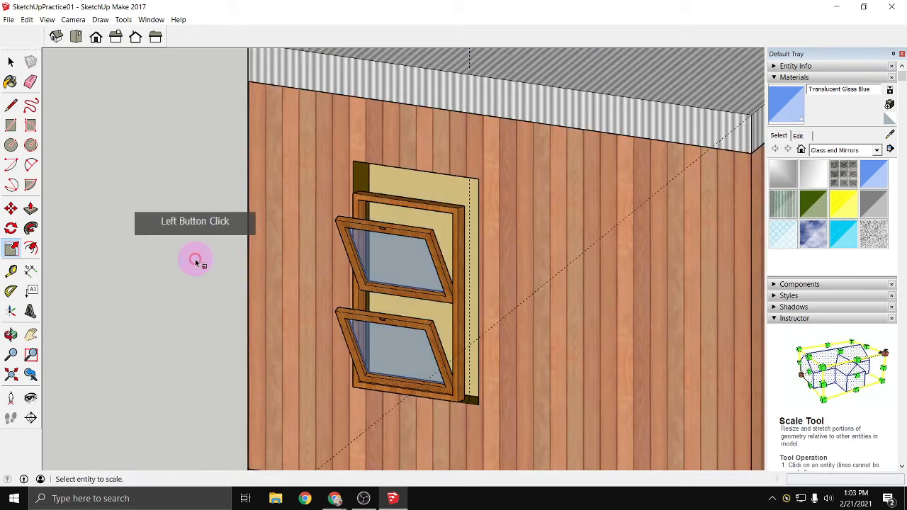
- Scale the awning window to fill the wall opening, by about 1.17 in height and about 1.15 in width
left_click(449, 213)
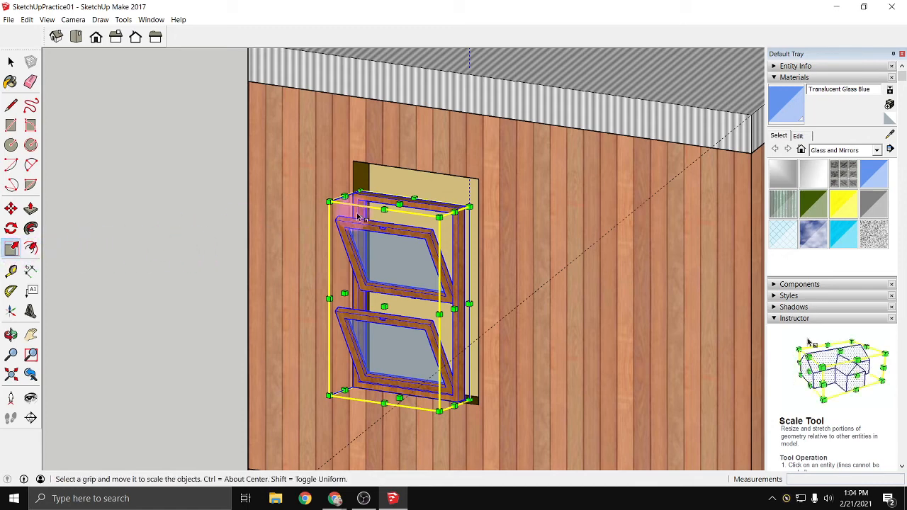
left_click_drag(400, 202, 400, 167)
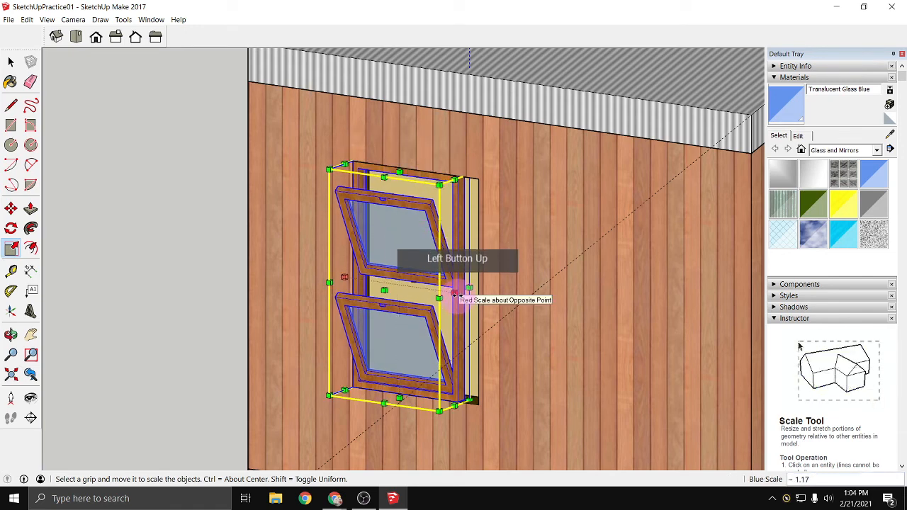
left_click_drag(462, 294, 490, 312)
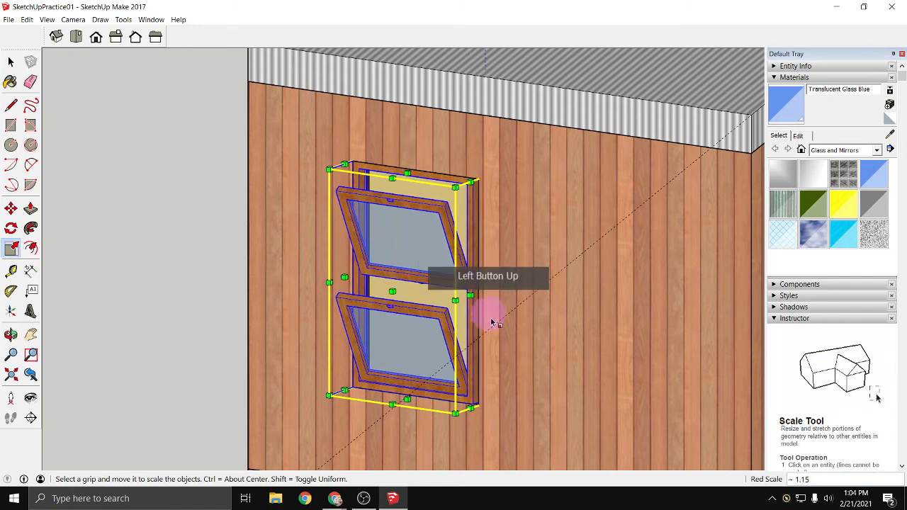
right_click_drag(343, 401, 301, 395)
left_click(182, 361)
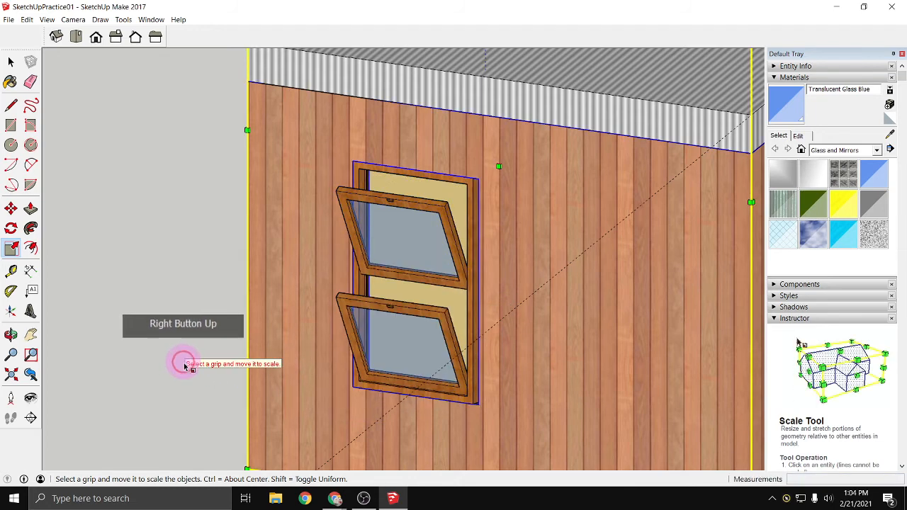
key("space")
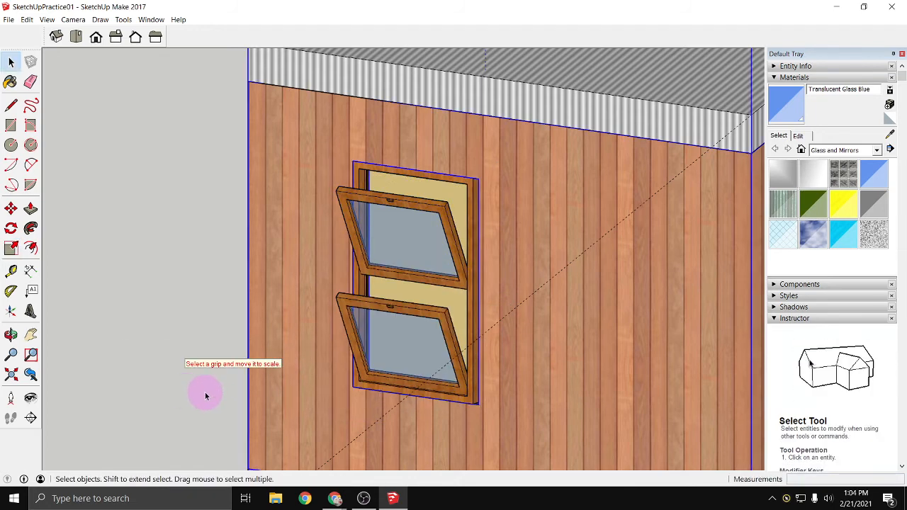
left_click(439, 326)
left_click(375, 306)
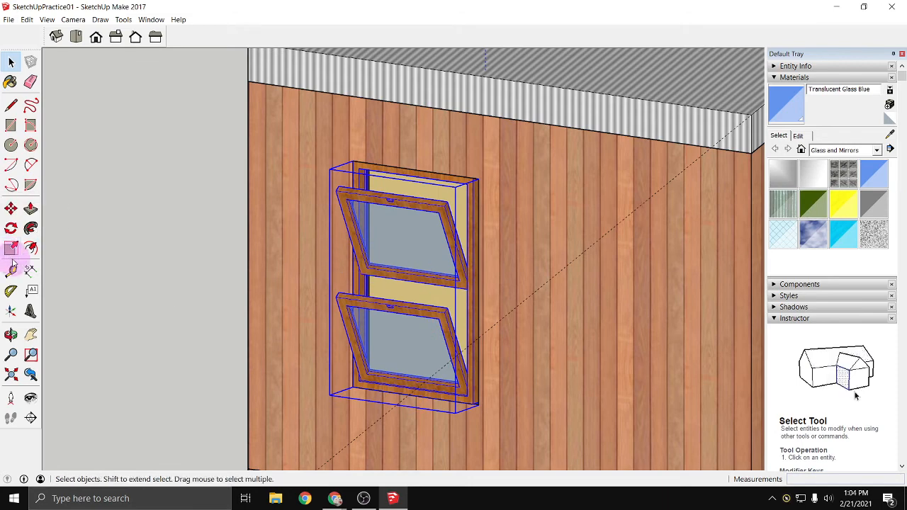
left_click(11, 250)
left_click_drag(470, 290, 479, 292)
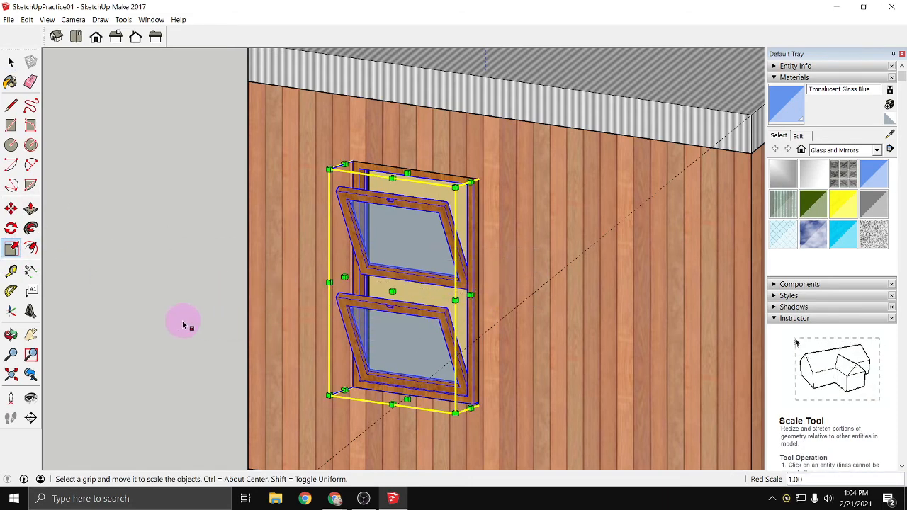
right_click(225, 326)
key("space")
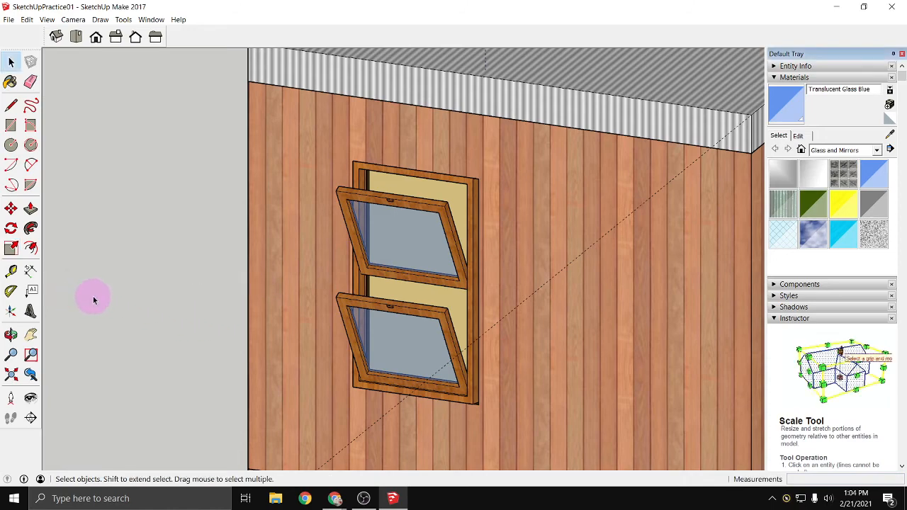
- Scale the awning window's width by about 1.05 so its frame closes the remaining gap along the side of the wall opening
key("o")
left_click_drag(140, 319, 253, 302)
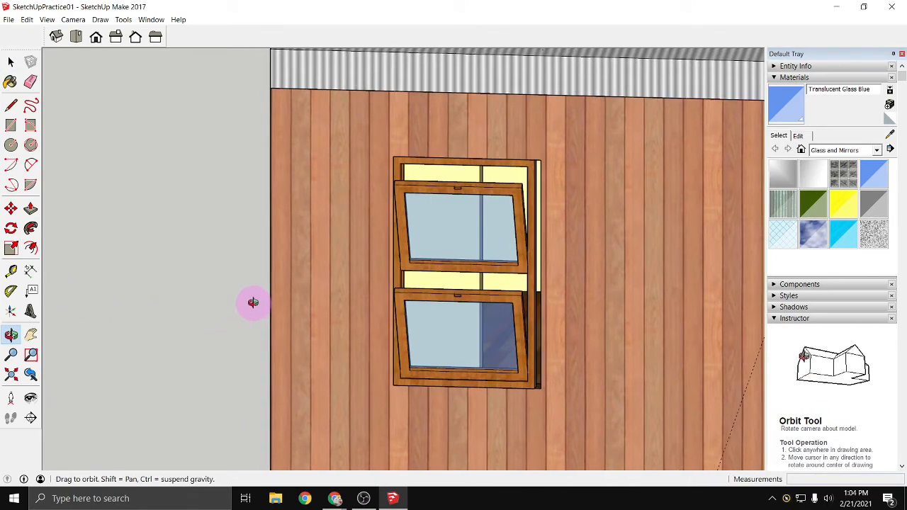
key("space")
left_click(503, 298)
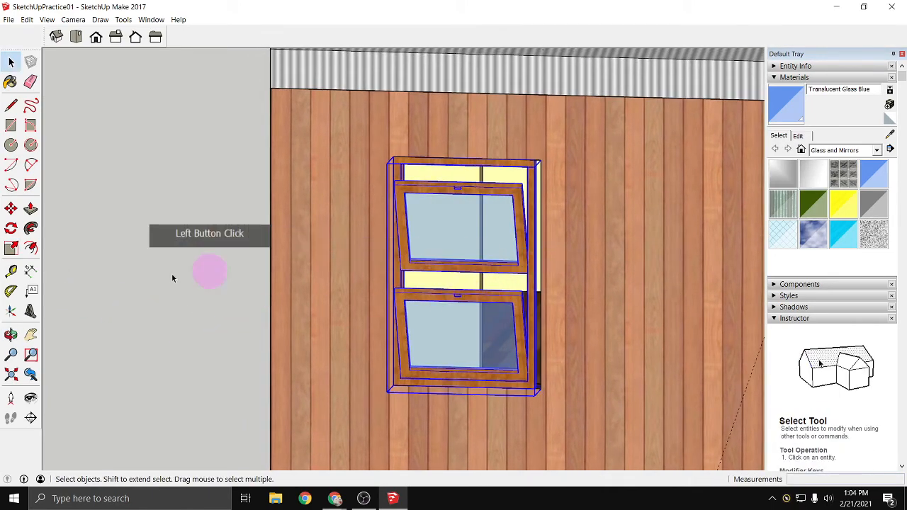
left_click(12, 248)
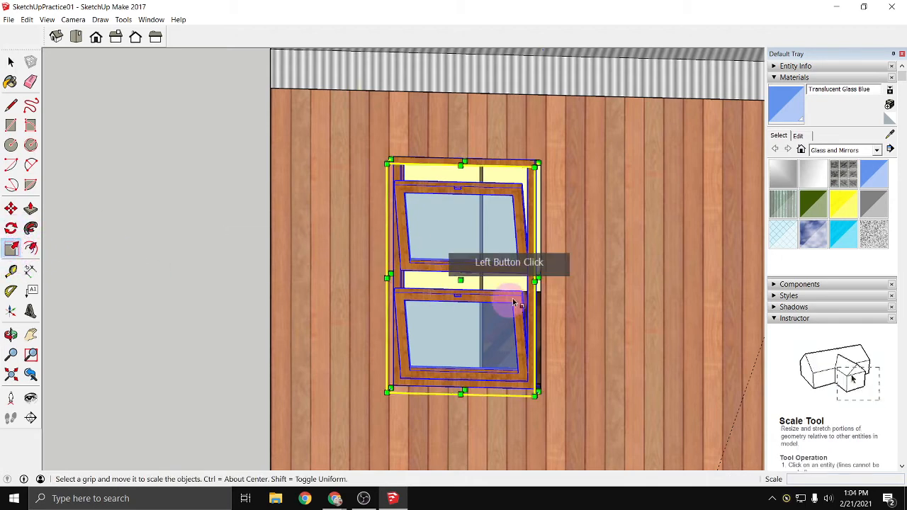
mouse_move(540, 276)
left_mouse_down()
mouse_move(539, 284)
mouse_move(537, 269)
mouse_move(488, 298)
mouse_move(543, 277)
left_mouse_up()
scroll(533, 284, "up", 5)
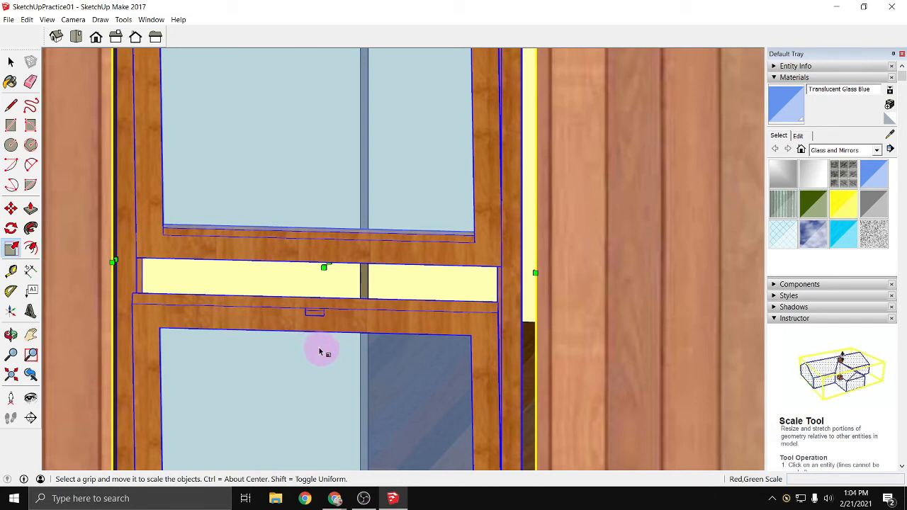
middle_click_drag(320, 352, 364, 340)
scroll(377, 344, "down", 8)
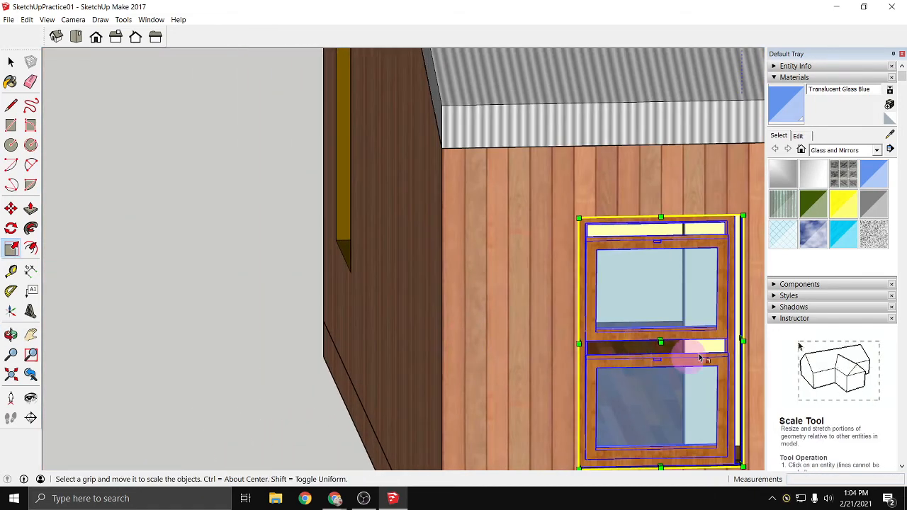
scroll(701, 360, "up", 2)
middle_click_drag(694, 357, 472, 348)
scroll(507, 323, "up", 2)
scroll(507, 324, "up", 5)
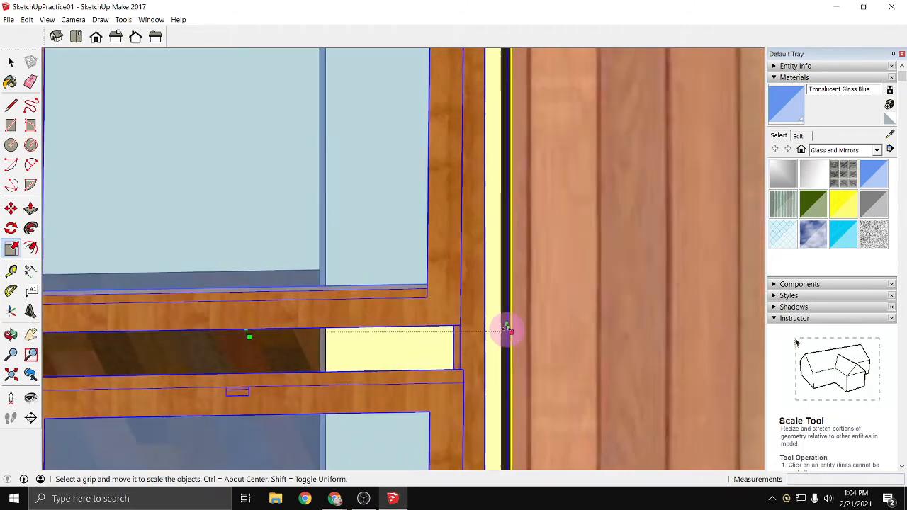
left_click(518, 323)
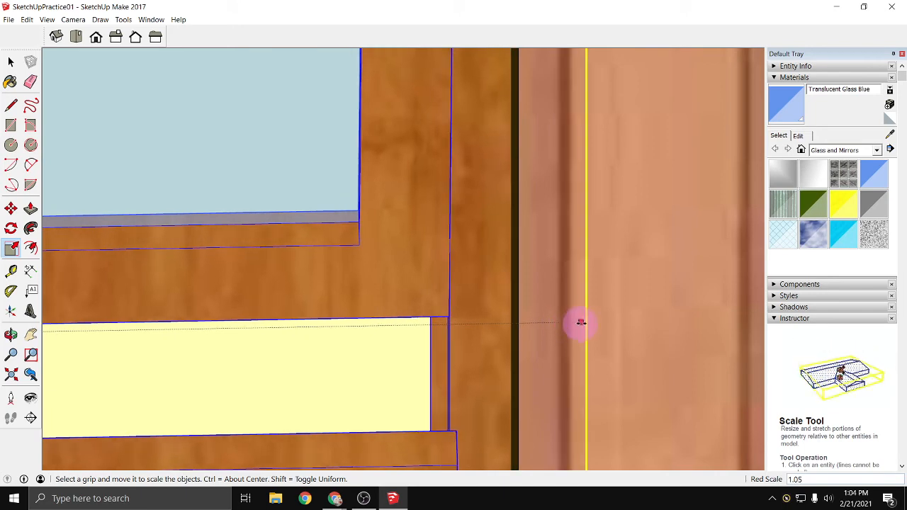
left_click(574, 331)
scroll(492, 345, "down", 6)
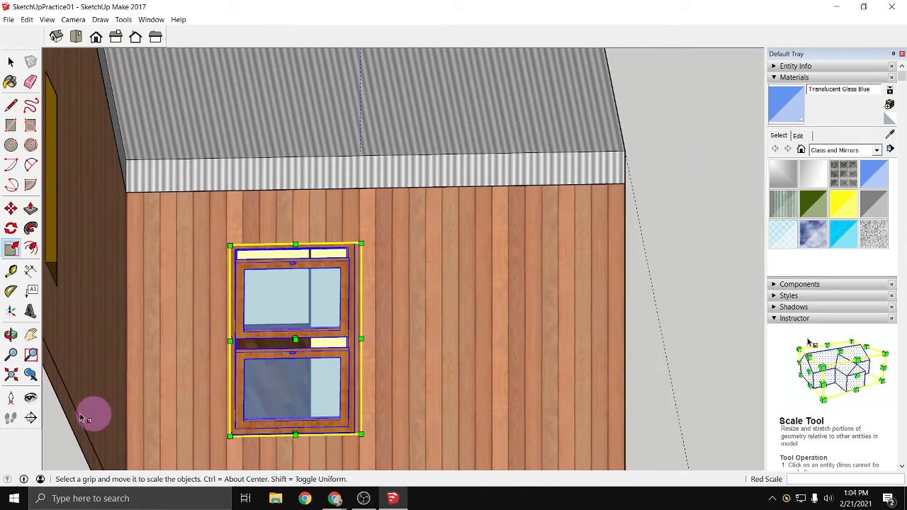
- Open the 3D Warehouse and search it for "door"
middle_click_drag(73, 436, 160, 354)
key("s")
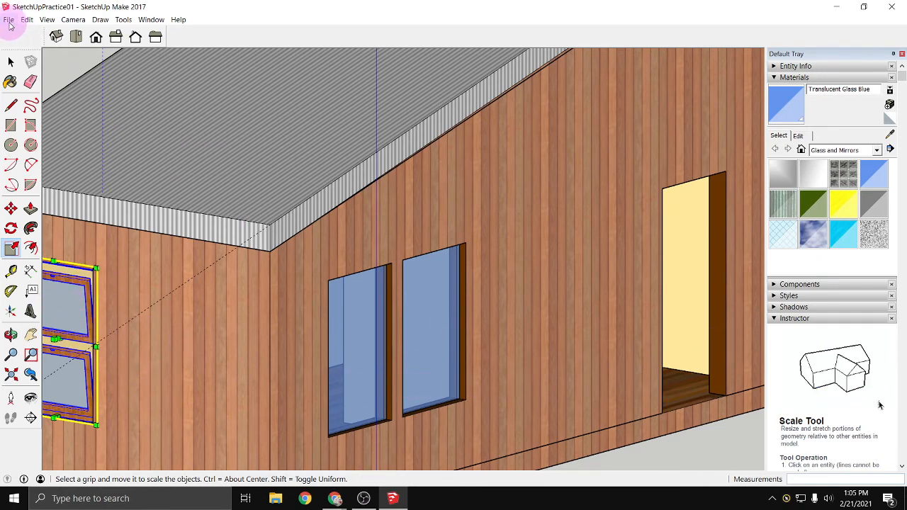
left_click(335, 499)
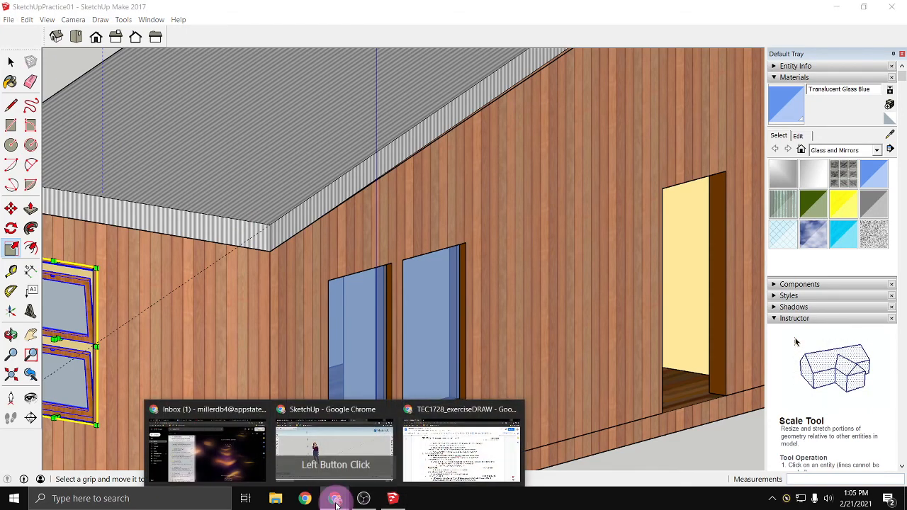
left_click(9, 20)
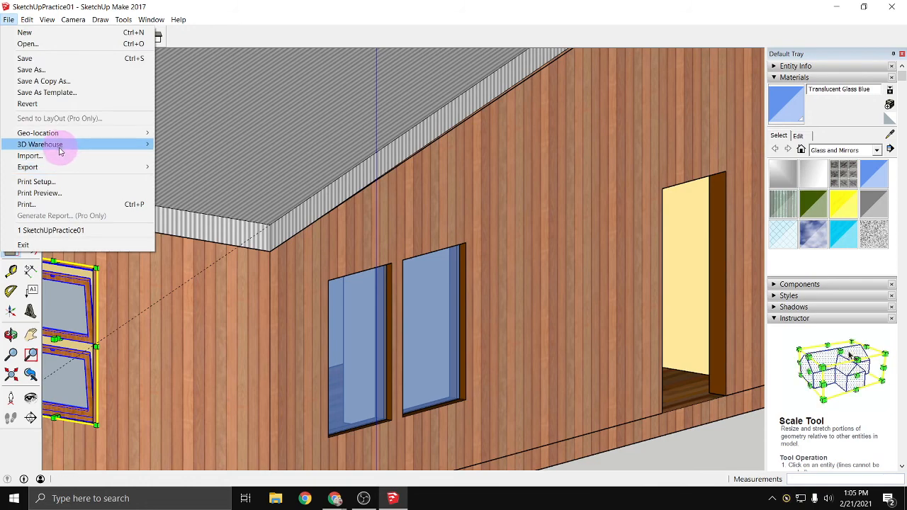
left_click(110, 142)
left_click(185, 144)
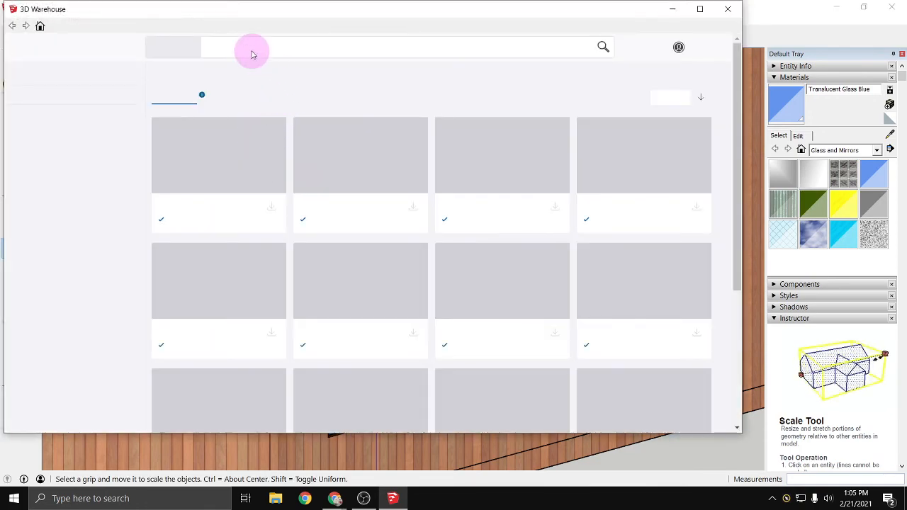
left_click(249, 50)
left_click_drag(249, 51, 185, 61)
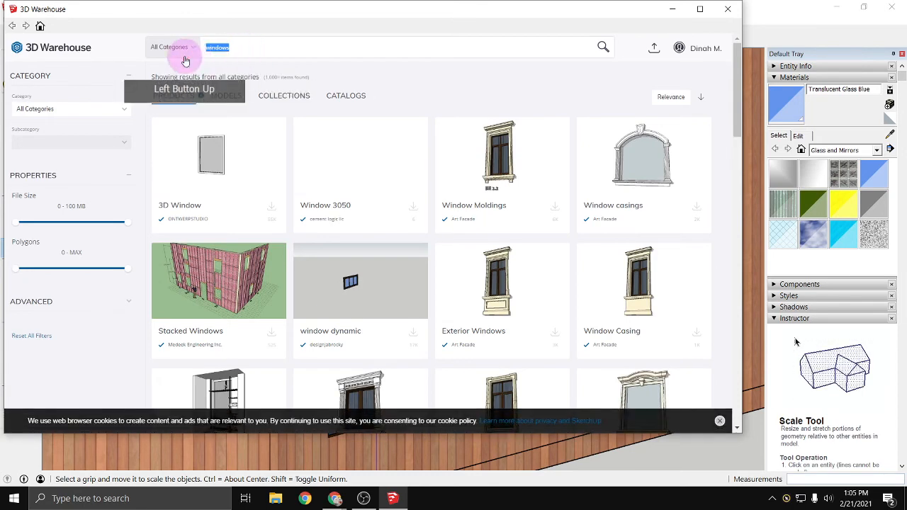
type("door")
key("Return")
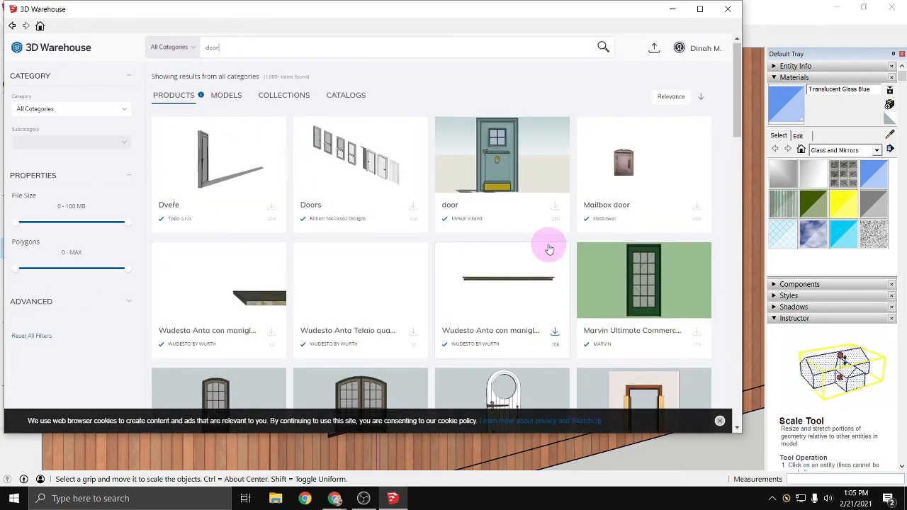
- Browse the door results and load the Origin Doors component directly into the model
scroll(538, 244, "down", 2)
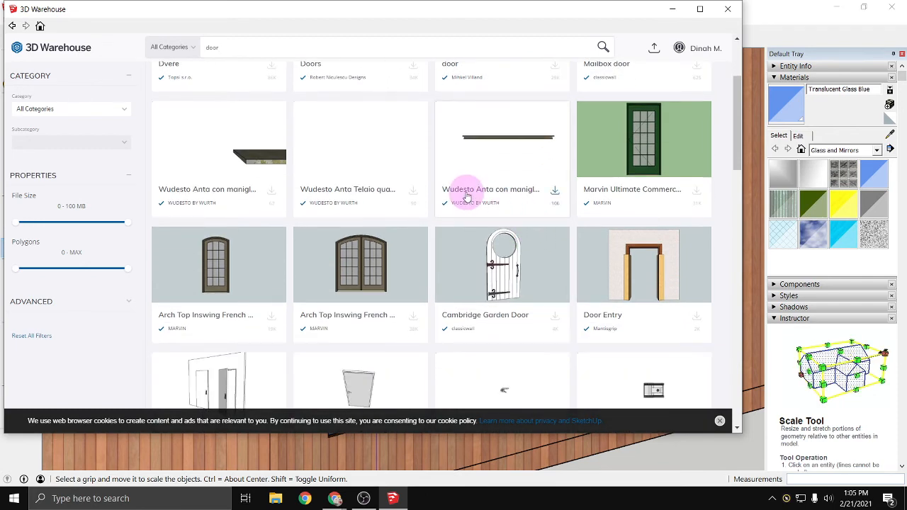
scroll(471, 198, "down", 3)
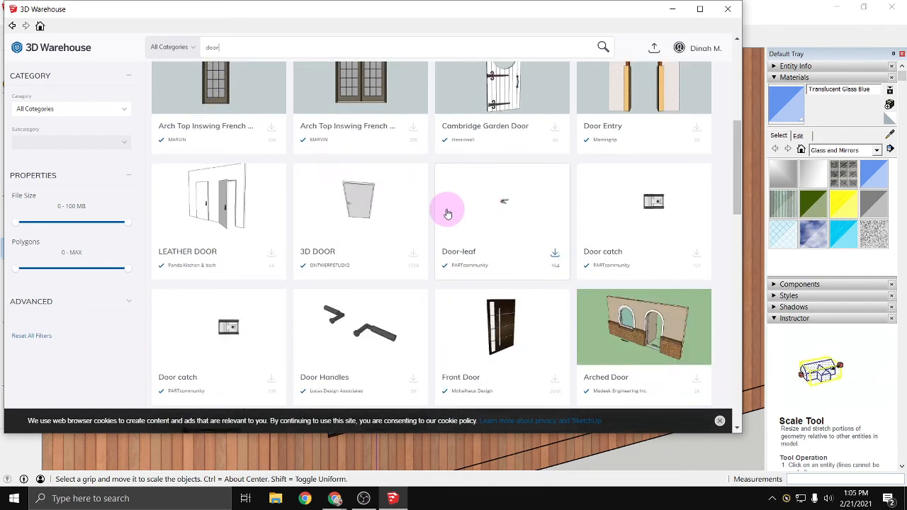
scroll(425, 216, "up", 1)
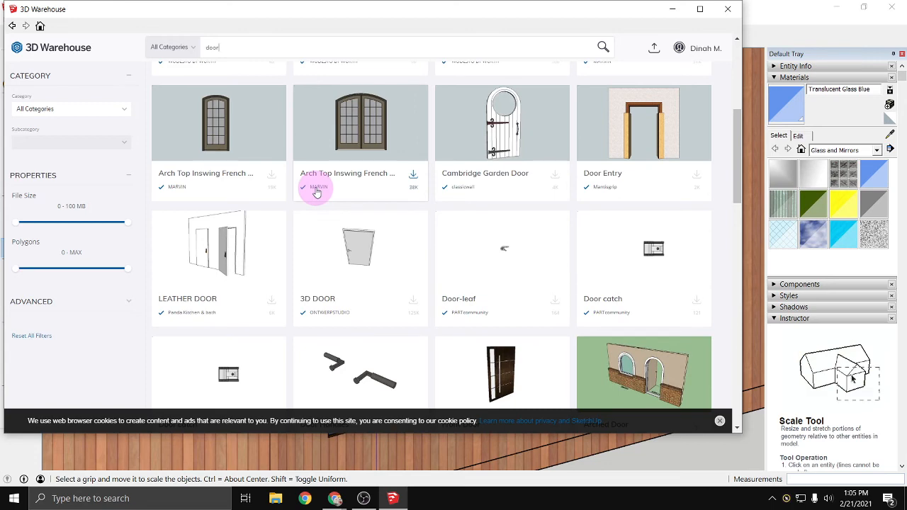
scroll(317, 193, "down", 4)
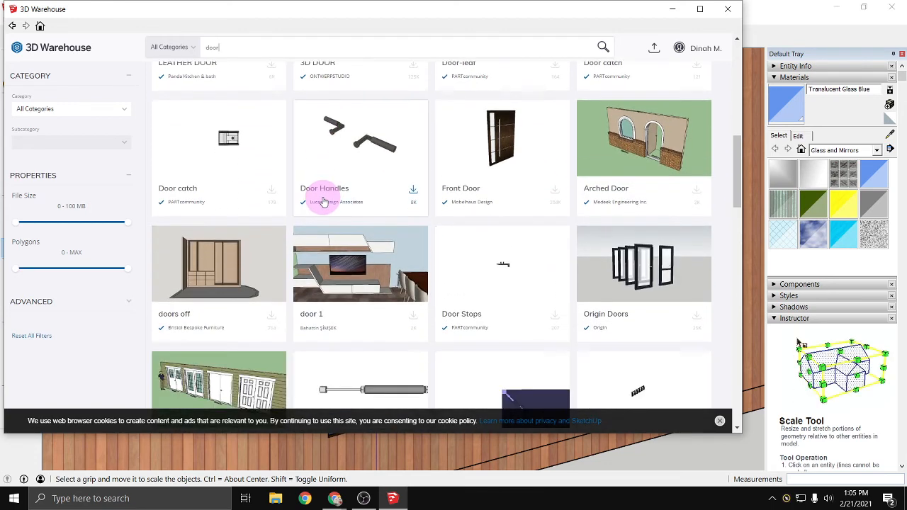
scroll(327, 206, "down", 2)
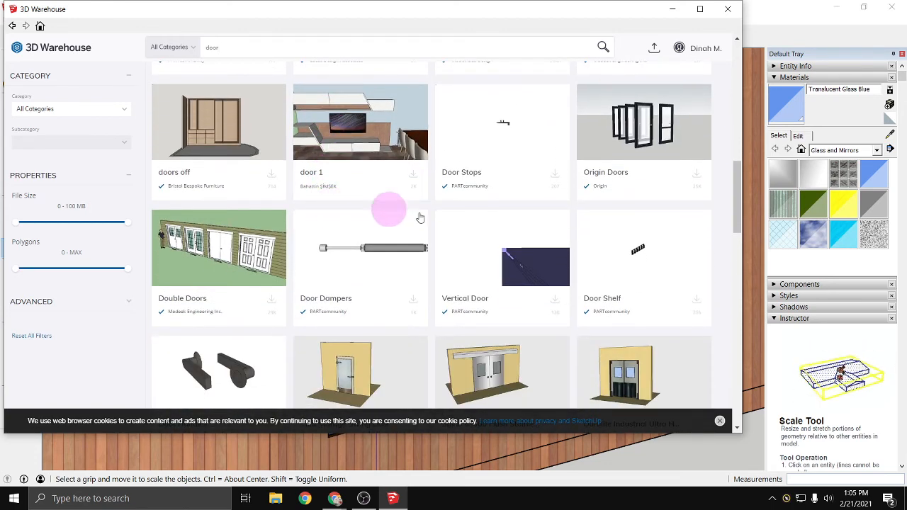
left_click(644, 139)
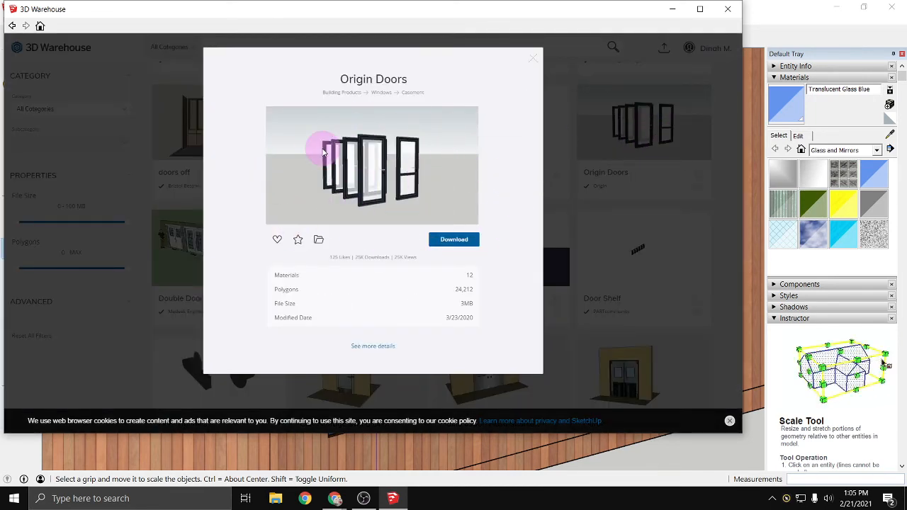
left_click(455, 240)
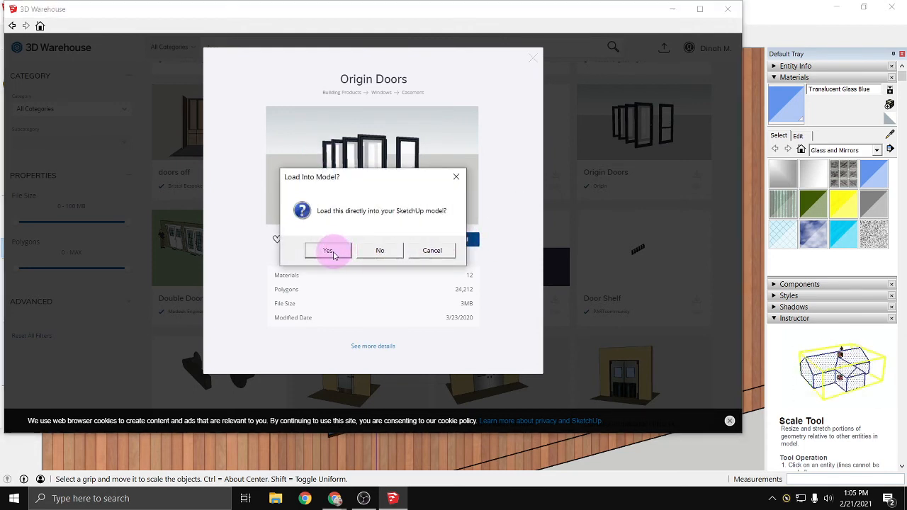
left_click(332, 254)
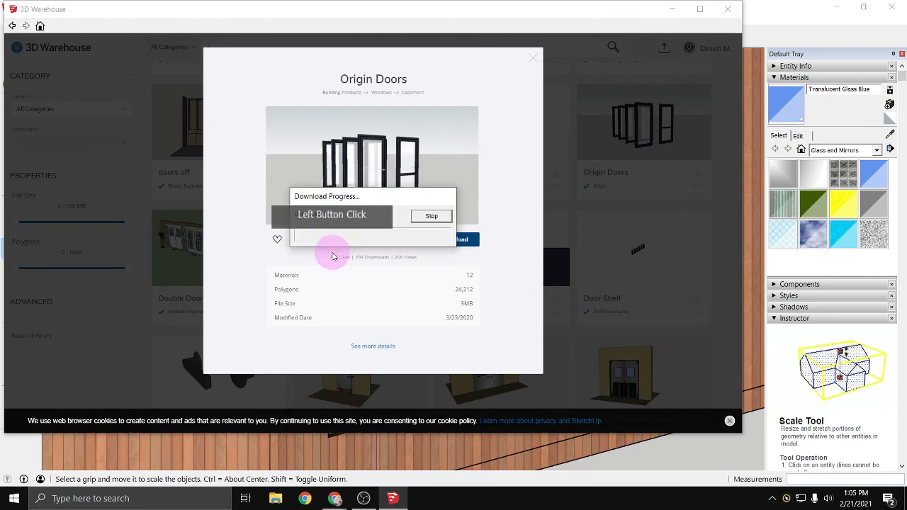
- Place the Origin Doors set in the open space beyond the building's door opening, and deselect it
left_click(563, 269)
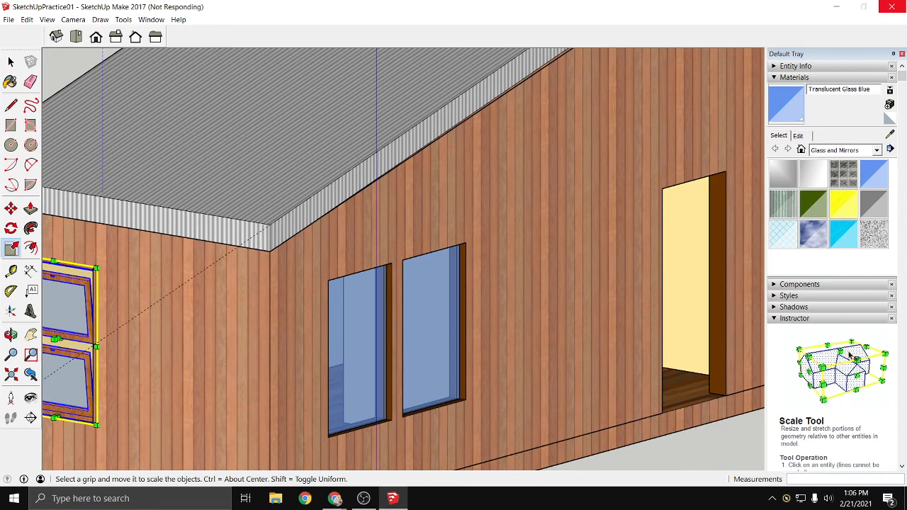
scroll(558, 305, "down", 1)
scroll(612, 409, "down", 8)
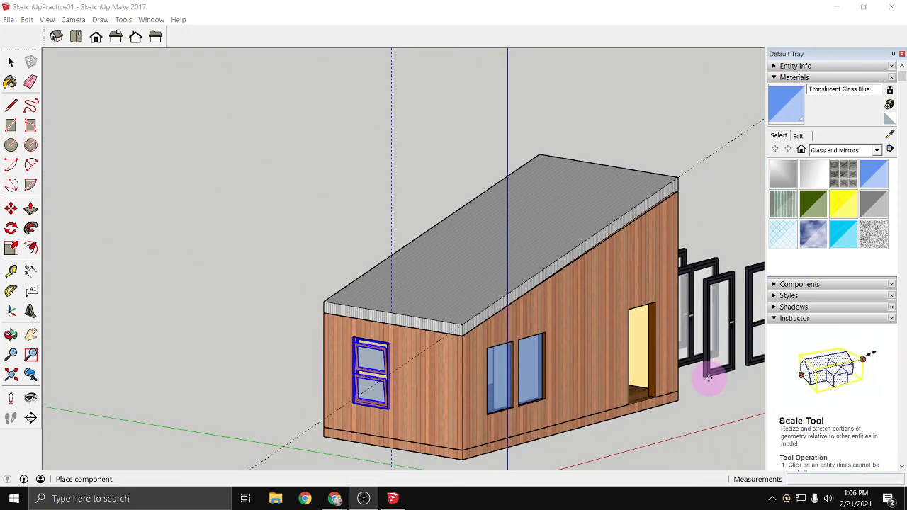
middle_click_drag(708, 378, 419, 391)
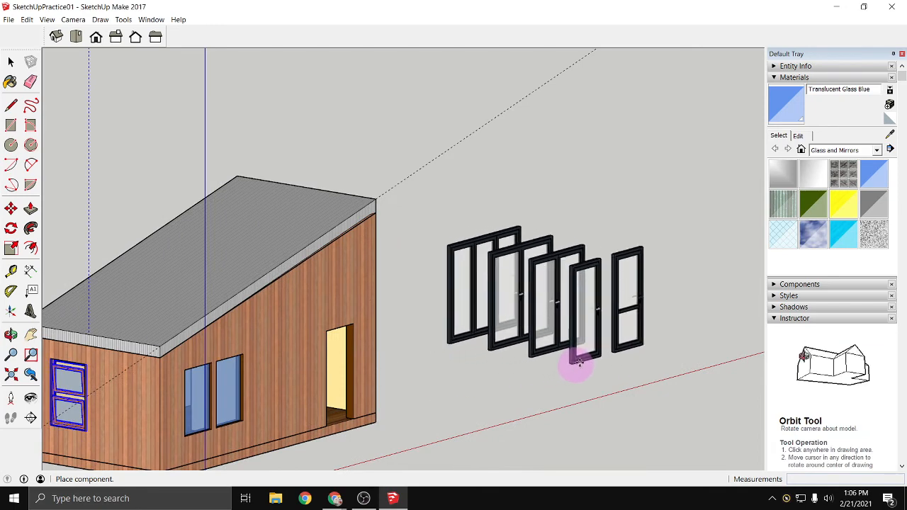
left_click(586, 363)
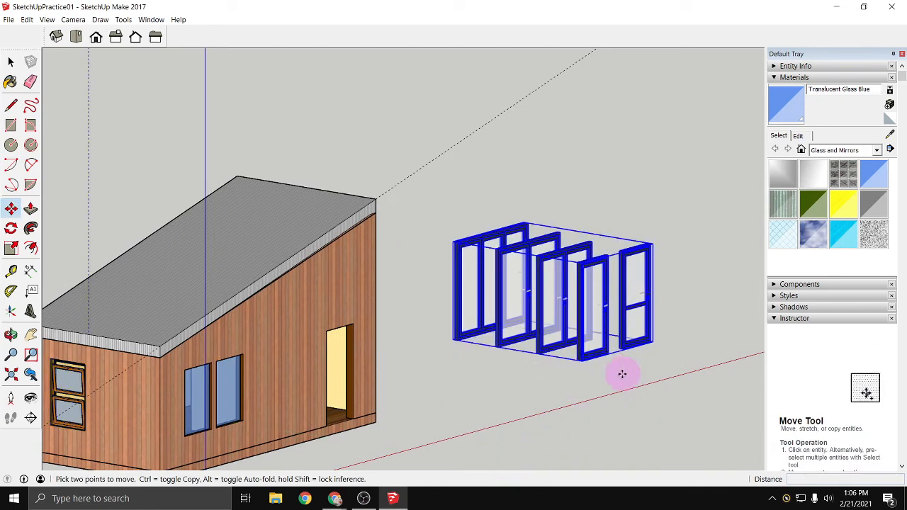
key("space")
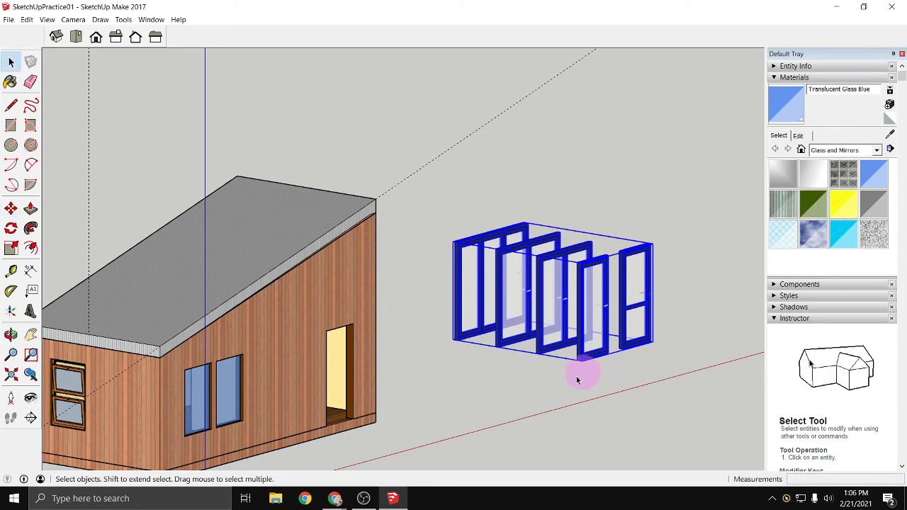
left_click(472, 355)
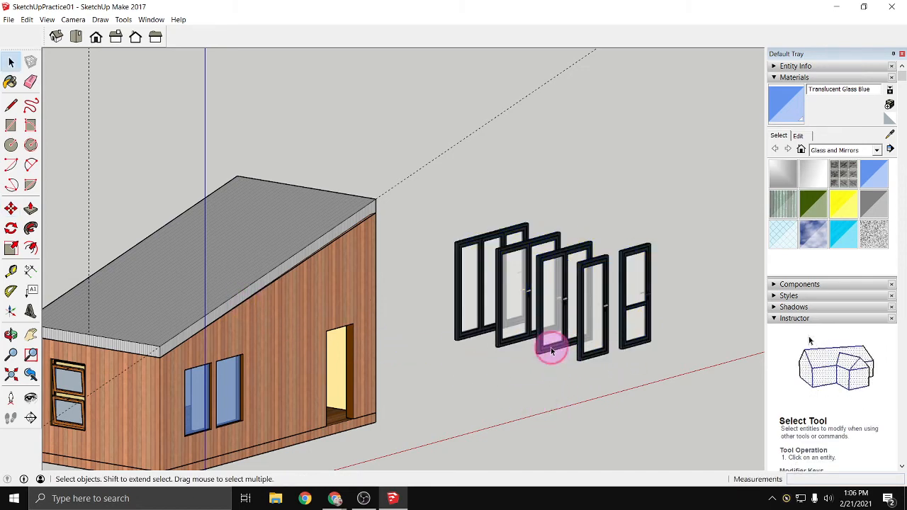
- Open the door set for editing and delete the two-panel door directly behind the front single door
double_click(552, 351)
left_click(541, 351)
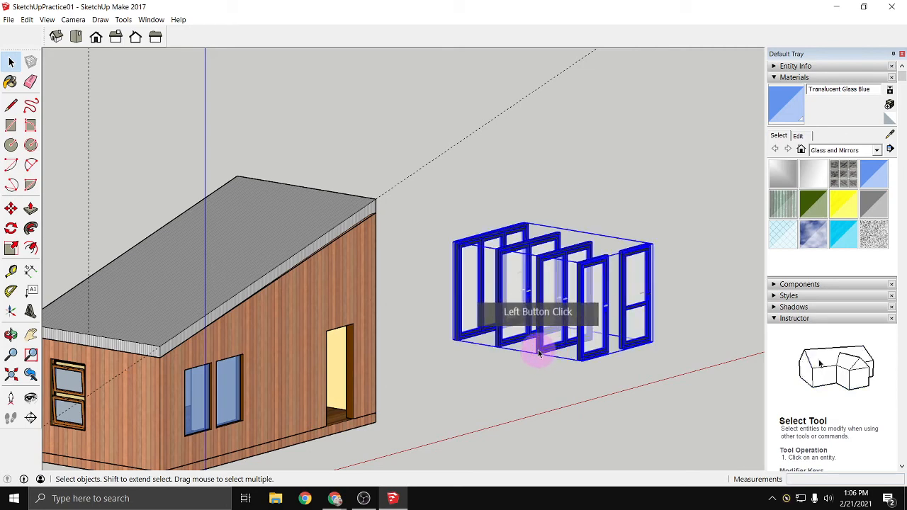
double_click(540, 347)
left_click(550, 350)
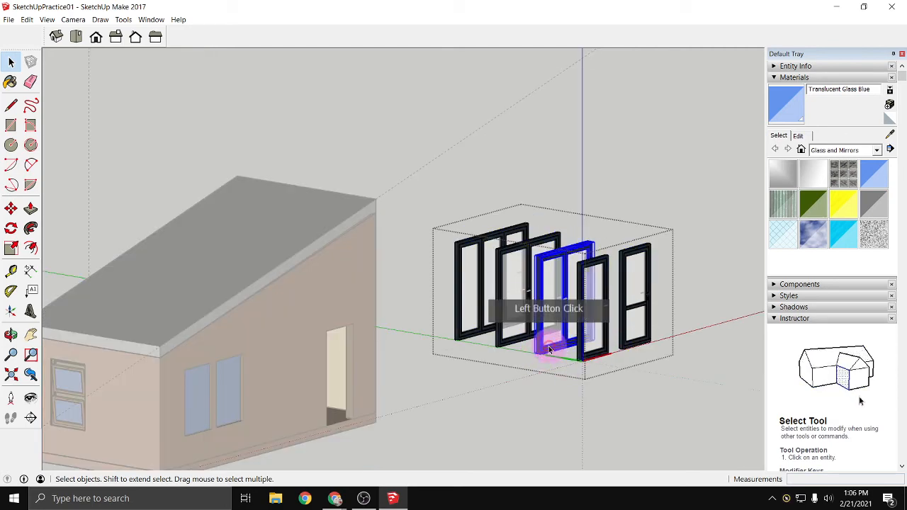
key("Delete")
- Delete the remaining two-panel door and the three-panel door from the door set
left_click(515, 340)
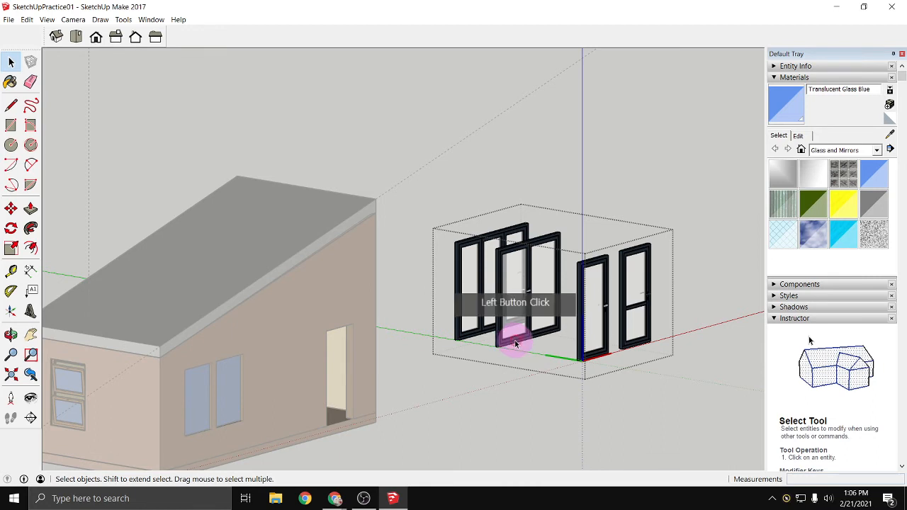
left_click(499, 341)
scroll(502, 326, "up", 3)
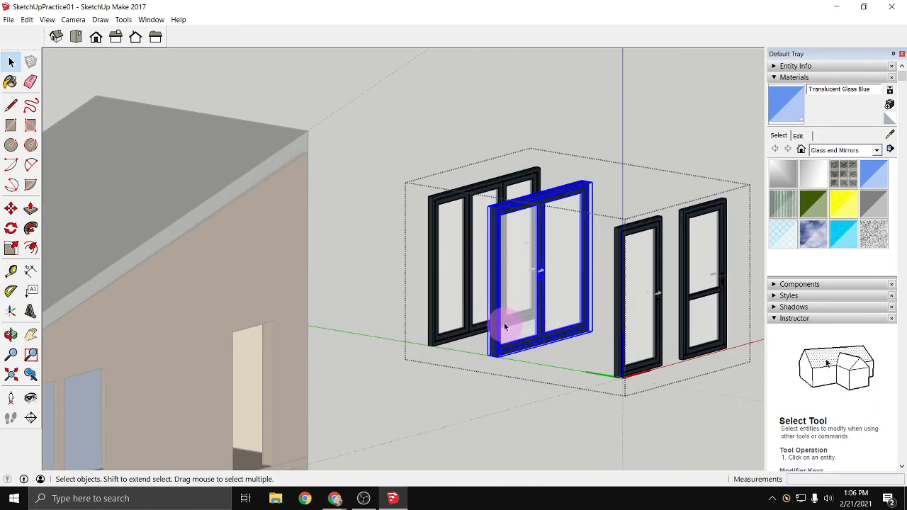
key("Delete")
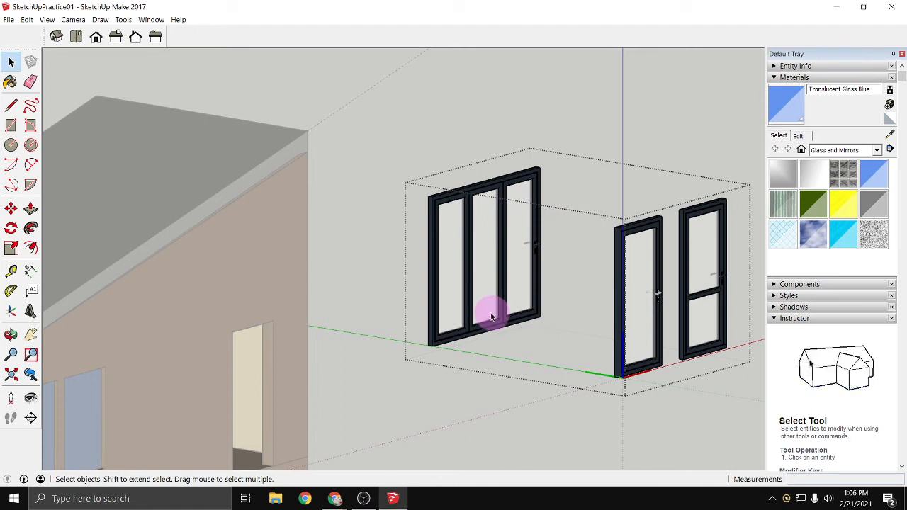
left_click(493, 326)
key("Delete")
- Delete the three-panel door and the single door with the crossbar from the door set, and finish editing the set
left_click(708, 364)
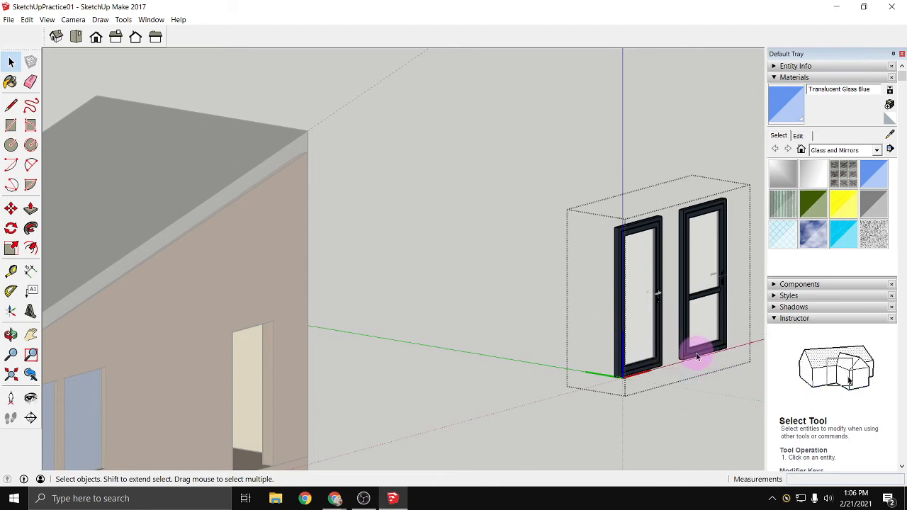
left_click(695, 356)
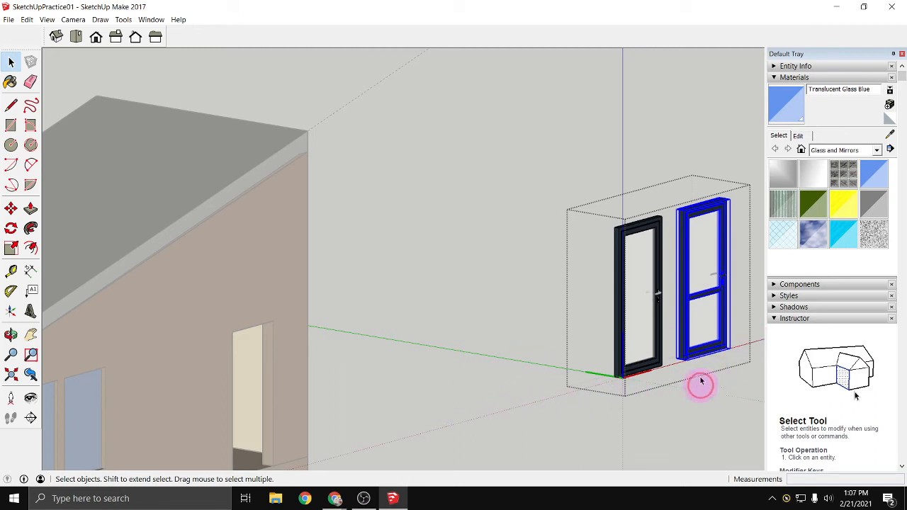
left_click(691, 363)
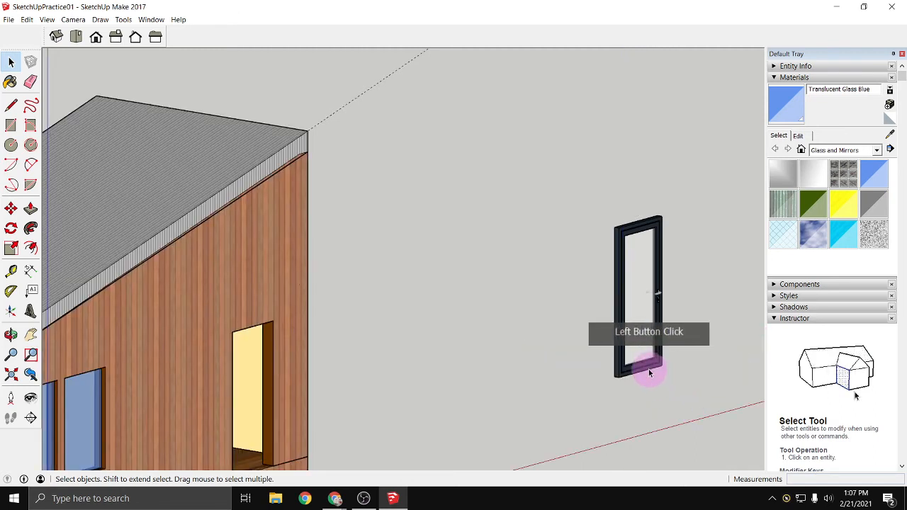
- Move the remaining single door about 18' 5 1/2" to the open space beside the building's corner nearest the door opening
left_click(650, 373)
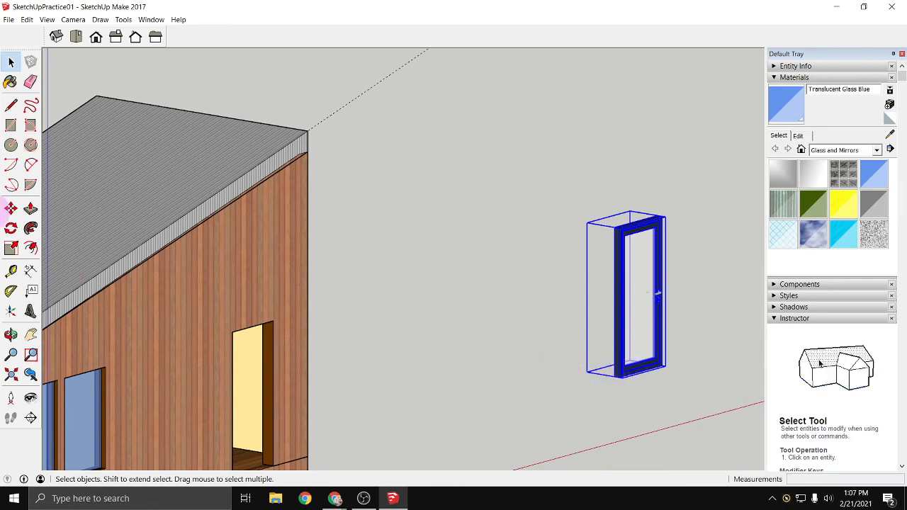
left_click(11, 210)
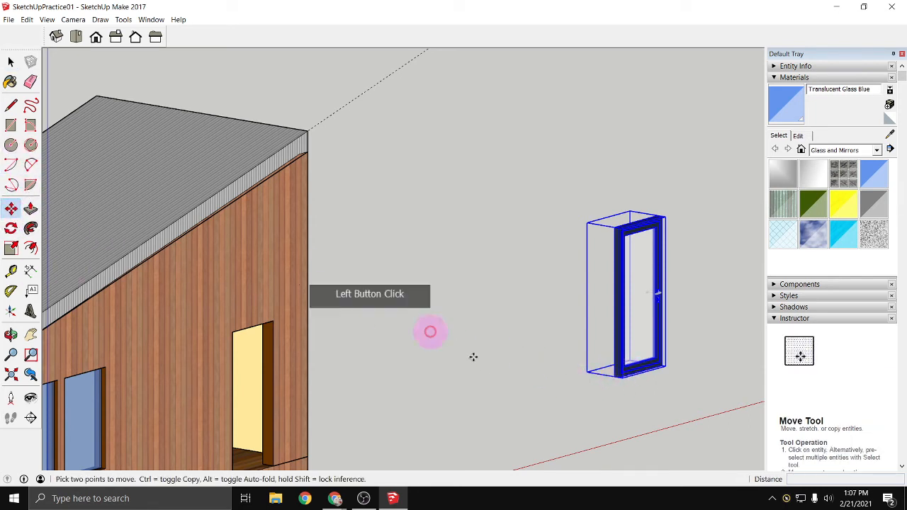
left_click(621, 378)
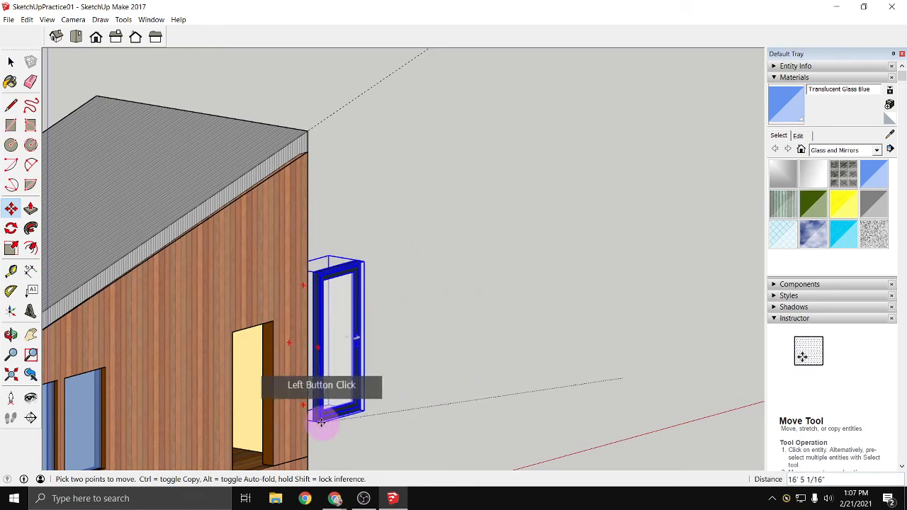
middle_click_drag(321, 425, 229, 415)
middle_click_drag(394, 408, 265, 414)
left_click(295, 433)
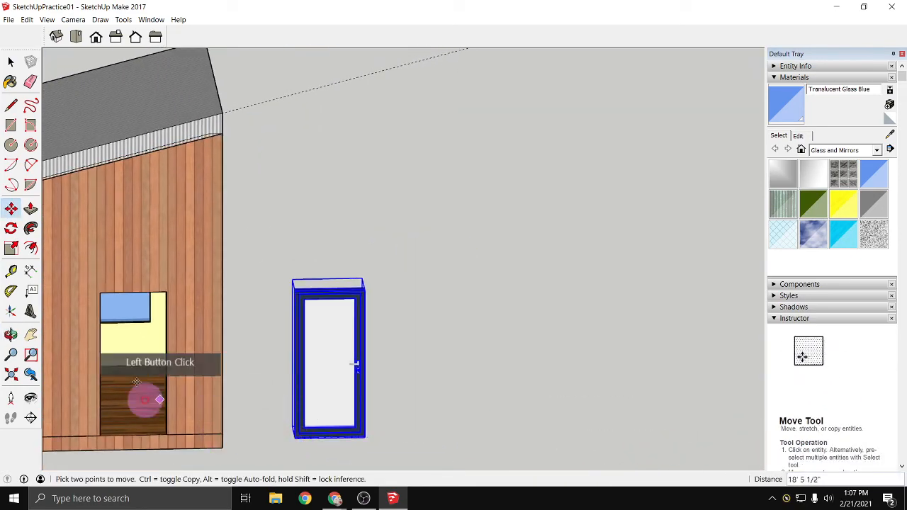
- Rotate the door 180 degrees about its vertical axis, pivoting on the middle of its top edge
left_click(12, 229)
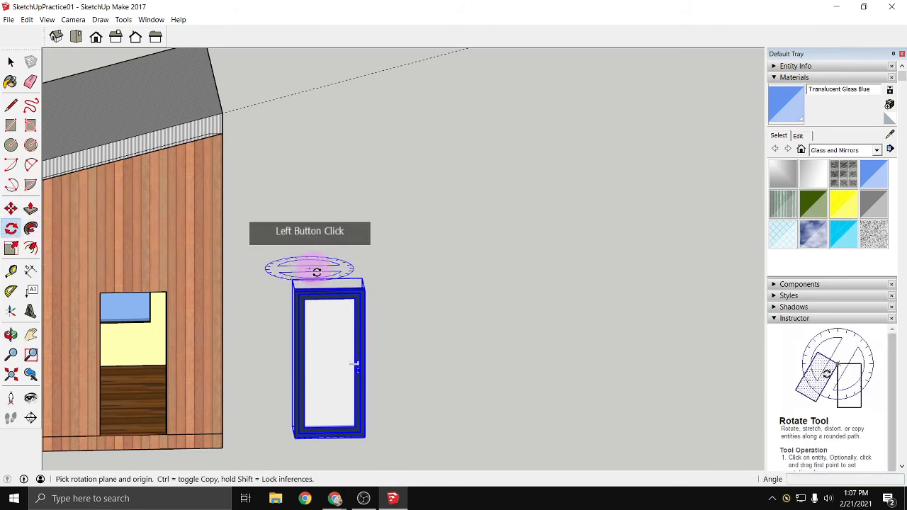
left_click(327, 290)
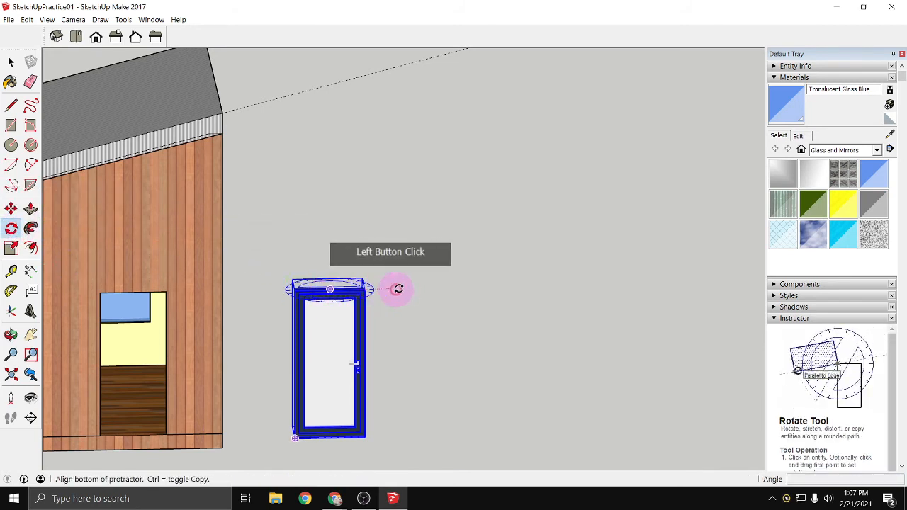
left_click(467, 287)
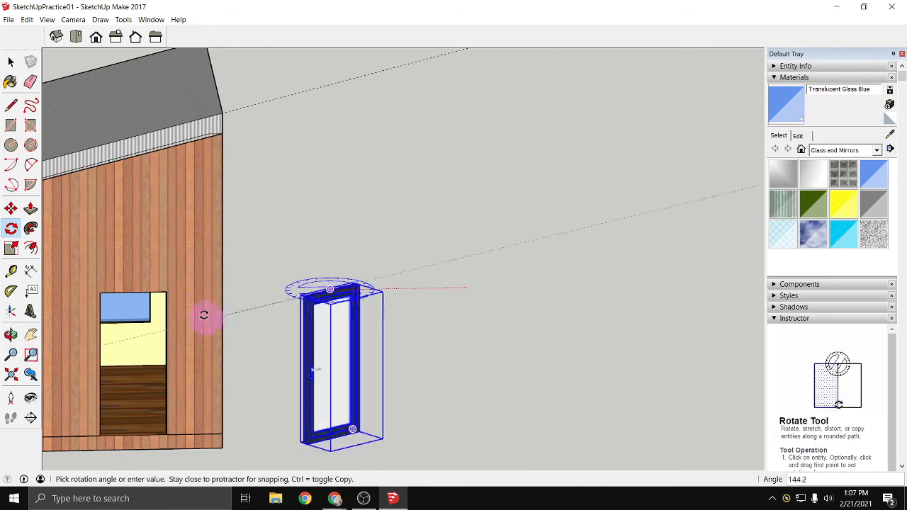
left_click(164, 293)
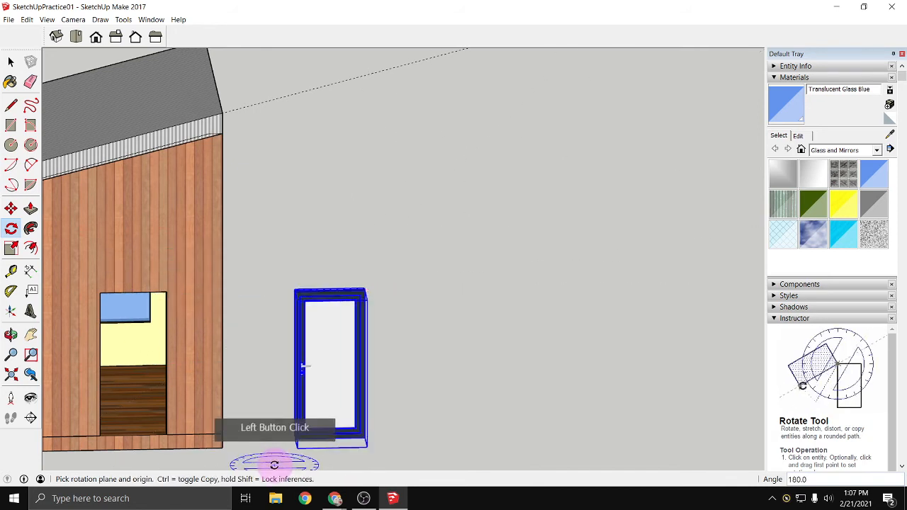
key("space")
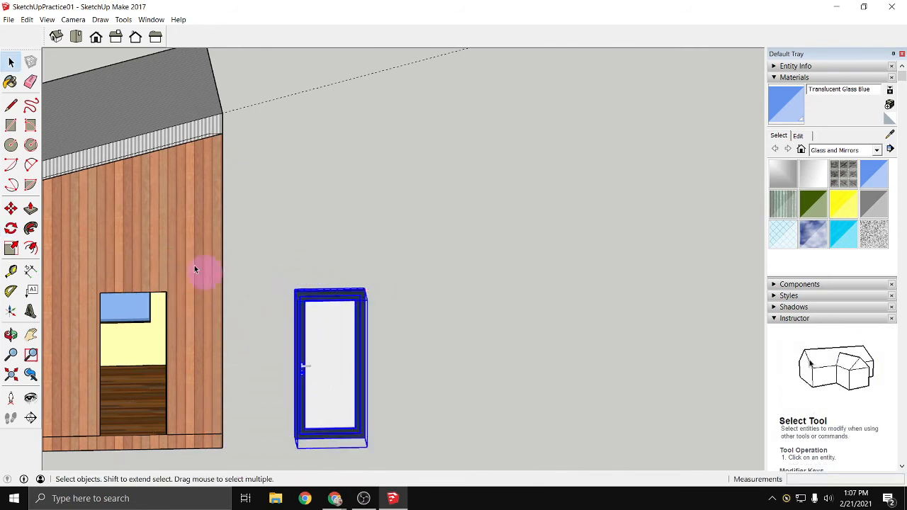
- Move the door by its lower frame corner onto the matching lower corner of the building's door opening
left_click(11, 209)
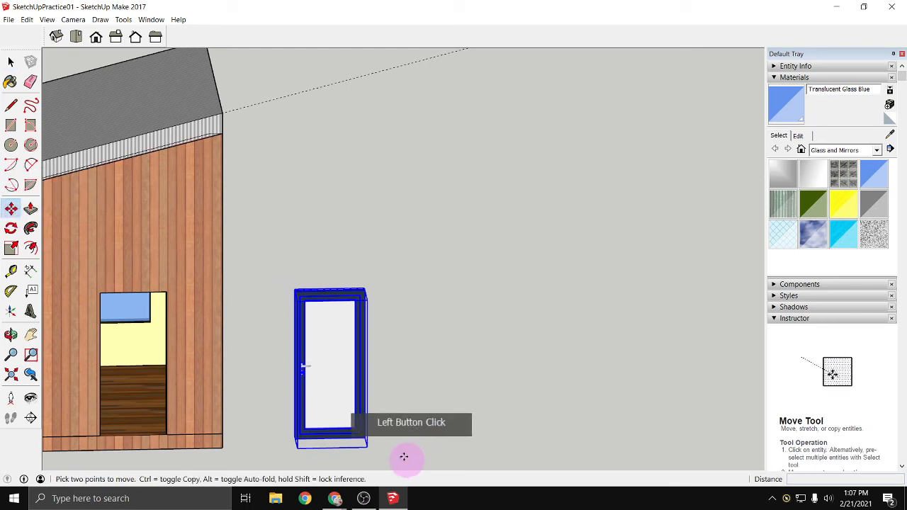
scroll(373, 448, "up", 5)
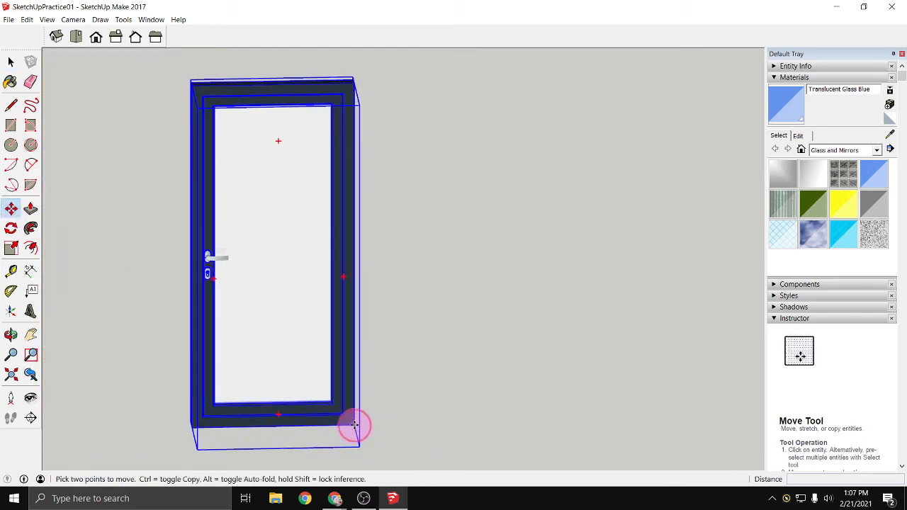
left_click(354, 425)
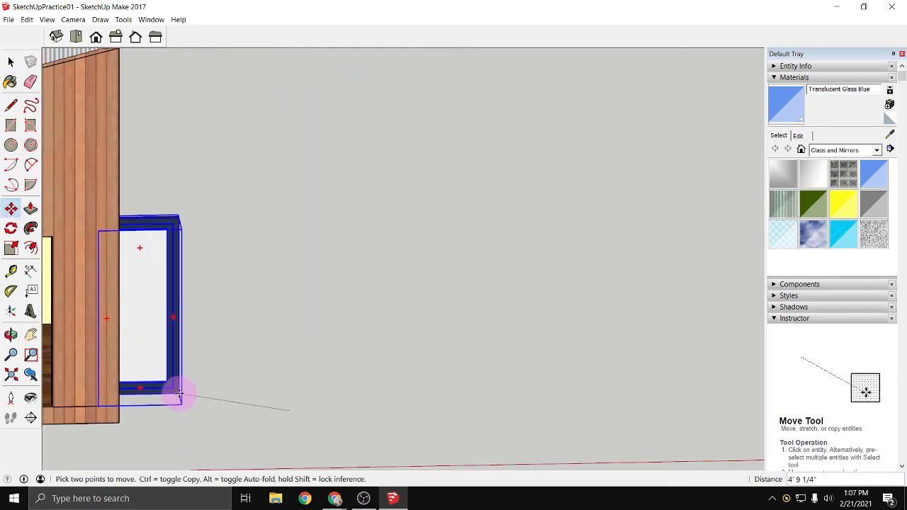
middle_click_drag(179, 394, 500, 371)
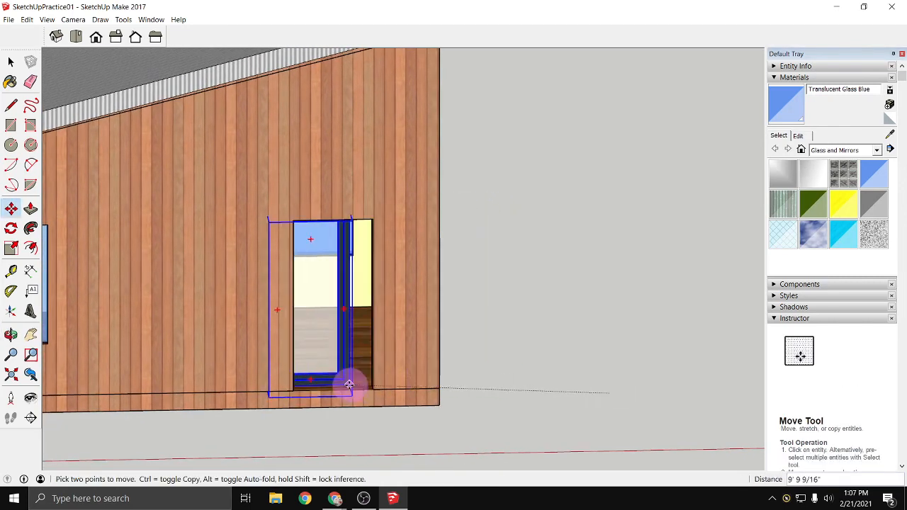
scroll(349, 385, "up", 3)
left_click(386, 389)
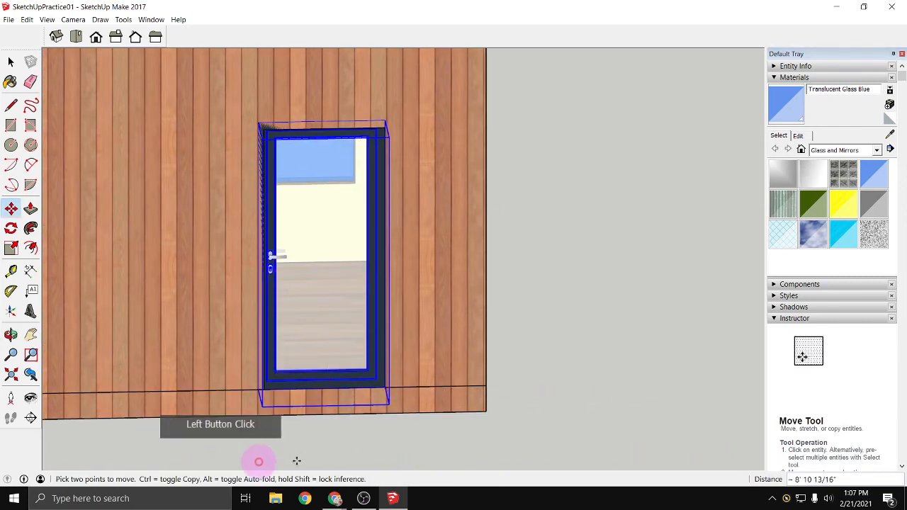
- Scale the door to about 0.97 of its height and narrow its width to fit the opening, and deselect it
left_click(11, 248)
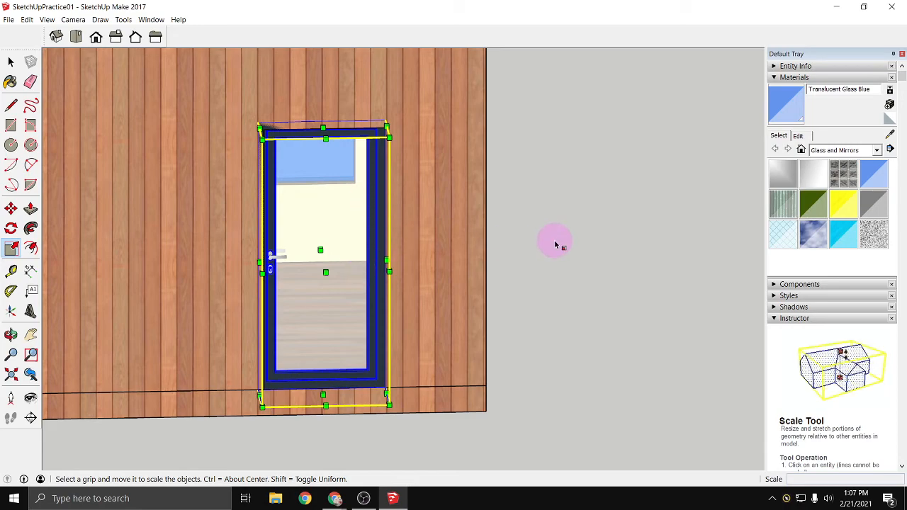
middle_click_drag(556, 240, 253, 229)
scroll(241, 220, "up", 4)
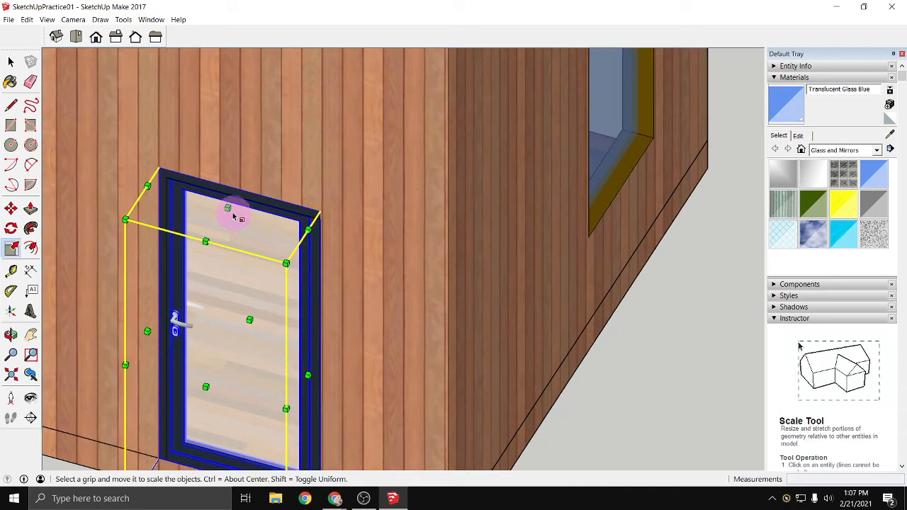
scroll(237, 216, "up", 3)
left_click_drag(226, 207, 228, 222)
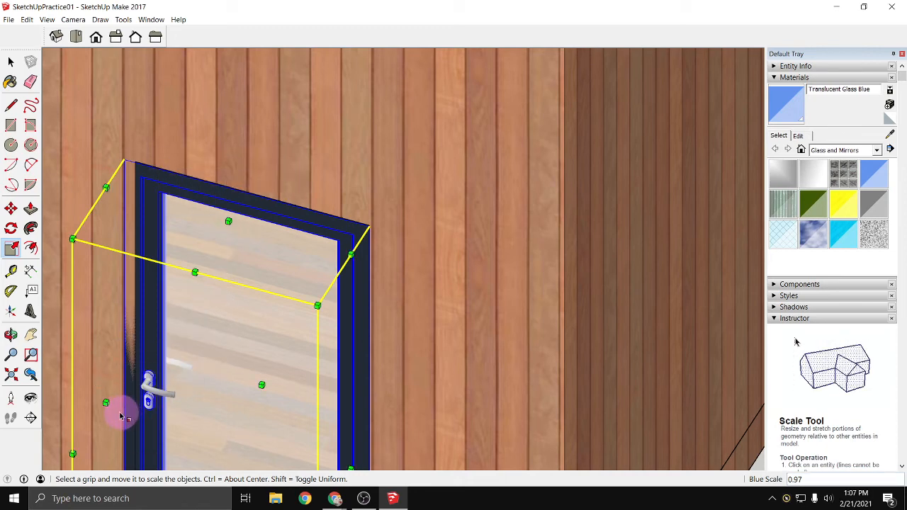
left_click_drag(104, 401, 138, 405)
scroll(148, 382, "down", 3)
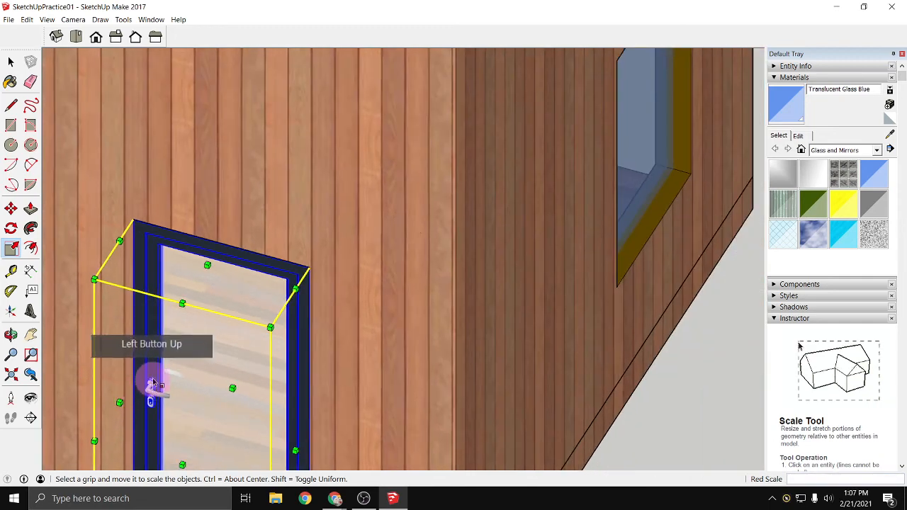
scroll(314, 368, "down", 2)
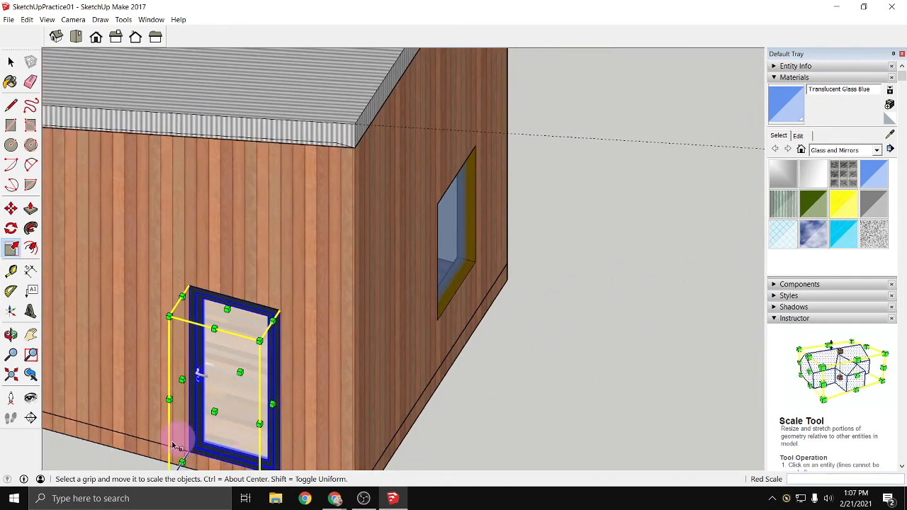
key("space")
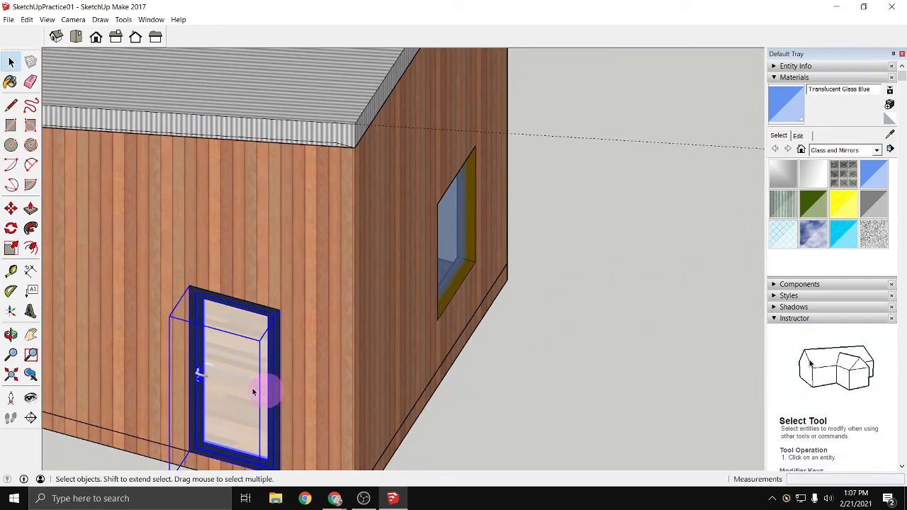
middle_click_drag(442, 412, 141, 425)
left_click(128, 429)
scroll(128, 429, "down", 3)
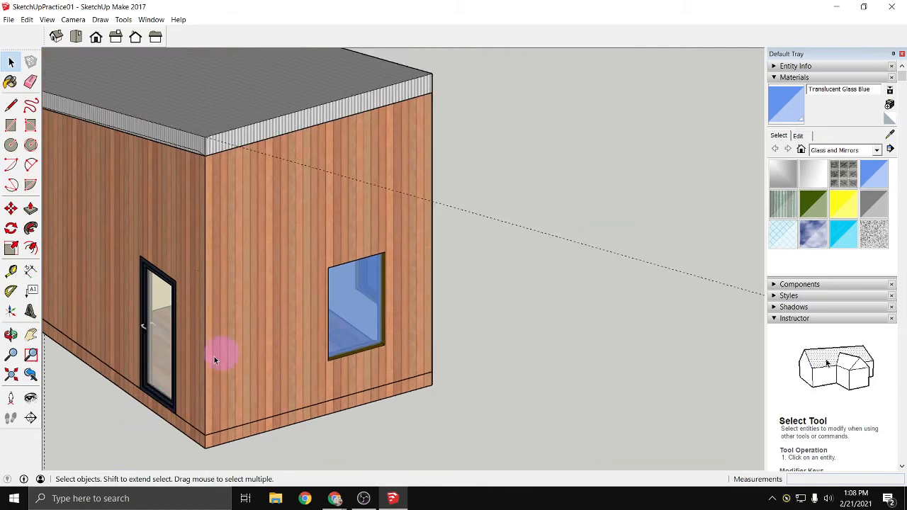
- Place a horizontal section plane across the whole building at the level of its base
middle_click_drag(120, 379, 423, 380)
scroll(366, 387, "down", 3)
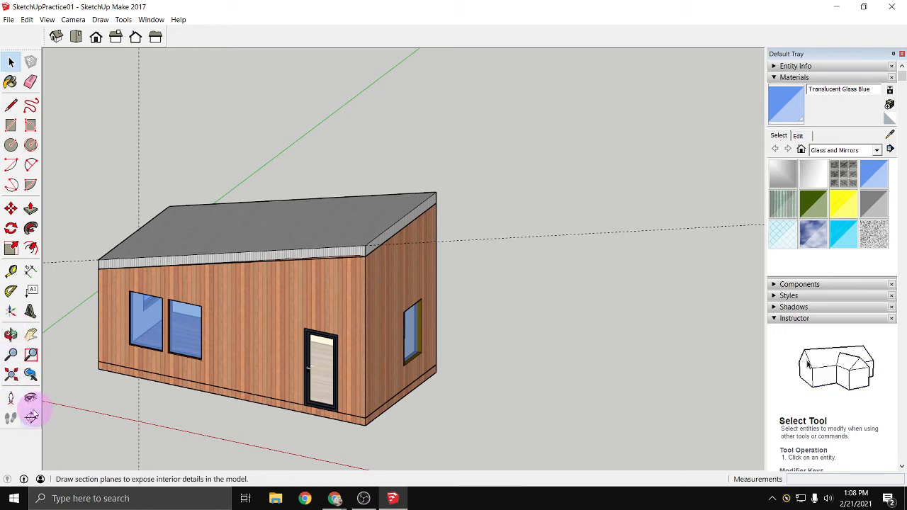
left_click(31, 419)
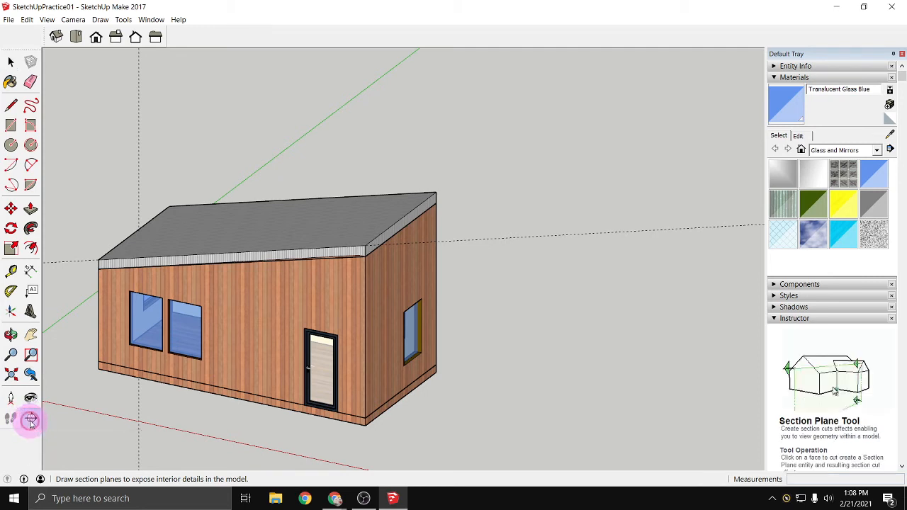
left_click(221, 251)
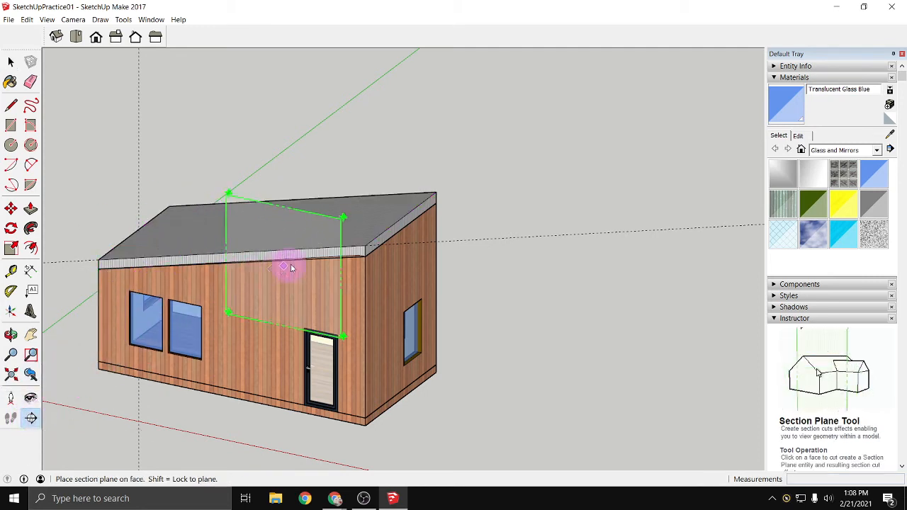
left_click(466, 218)
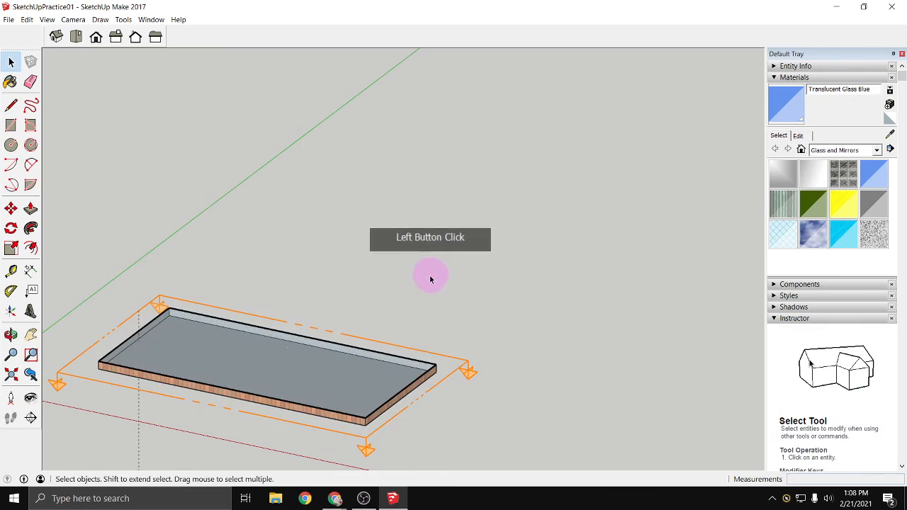
- Move the section plane up about 7' 11 5/16" so it cuts through the walls above the windows and door
left_click(11, 210)
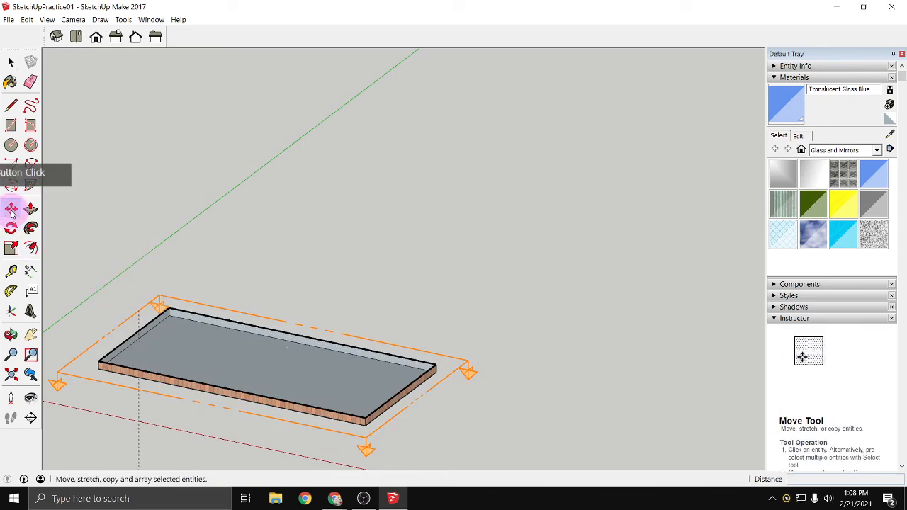
left_click(351, 447)
left_click_drag(366, 440, 344, 360)
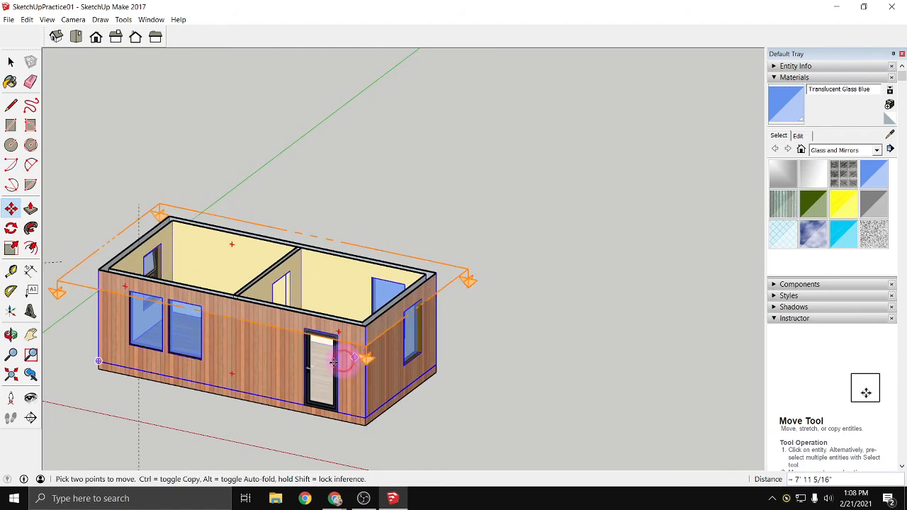
middle_click_drag(163, 405, 93, 377)
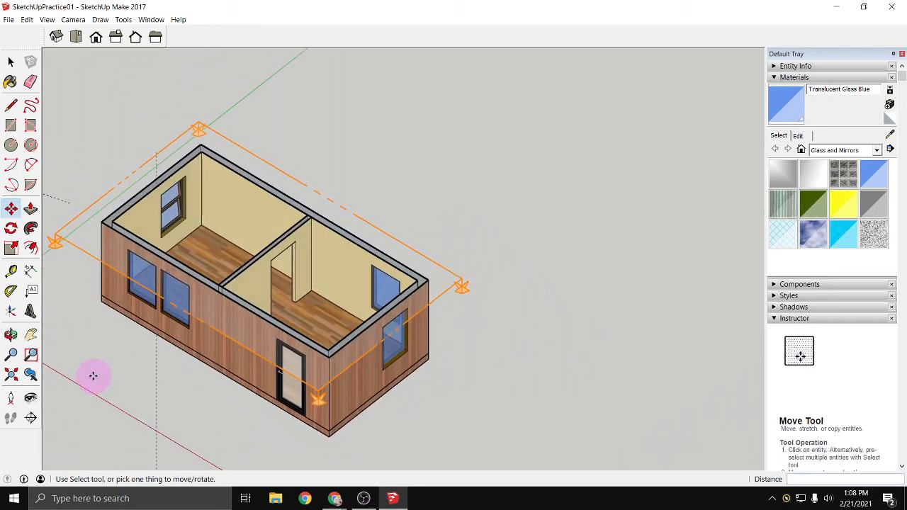
scroll(90, 362, "up", 1)
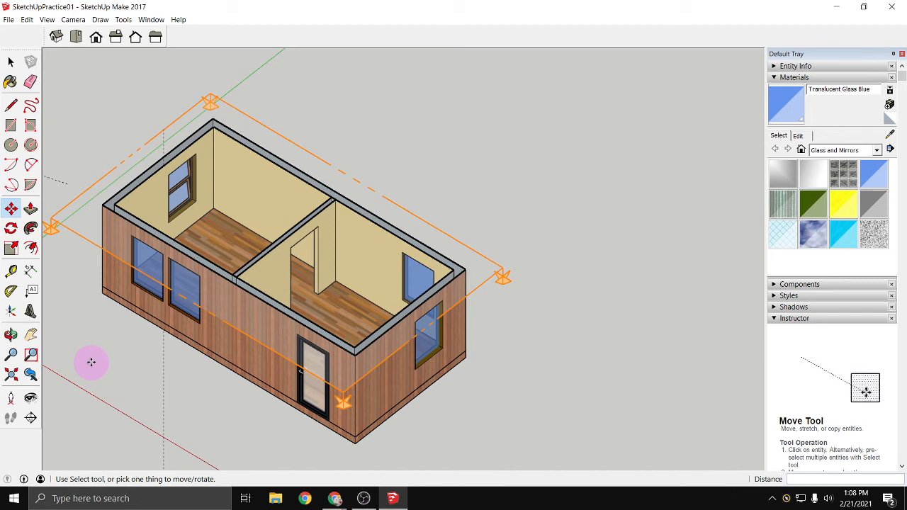
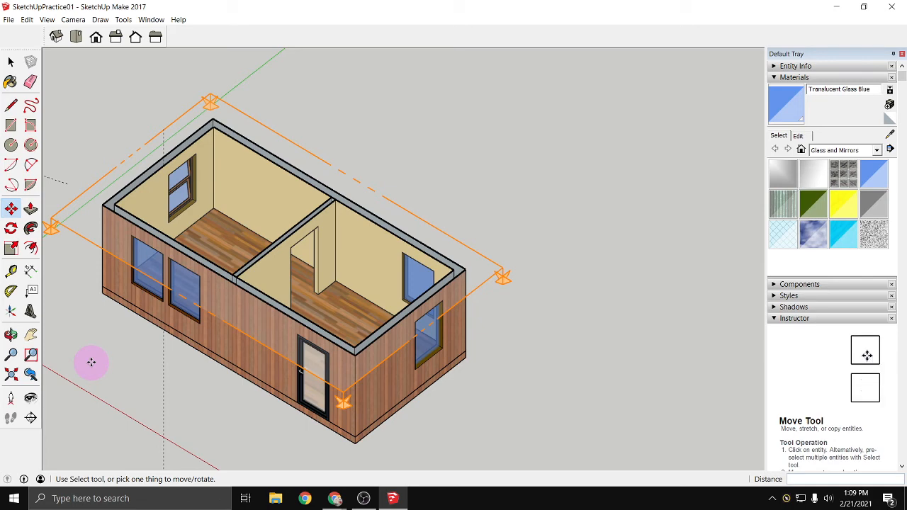
scroll(263, 389, "up", 10)
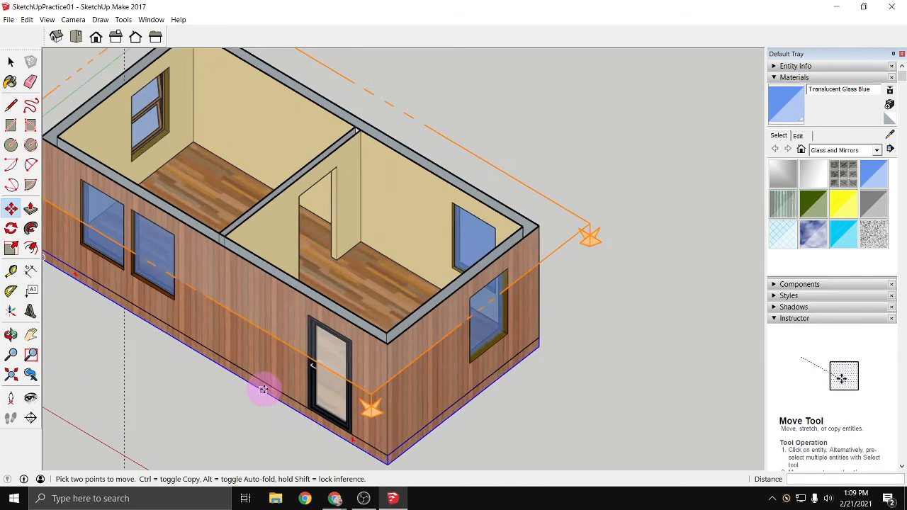
scroll(443, 311, "up", 4)
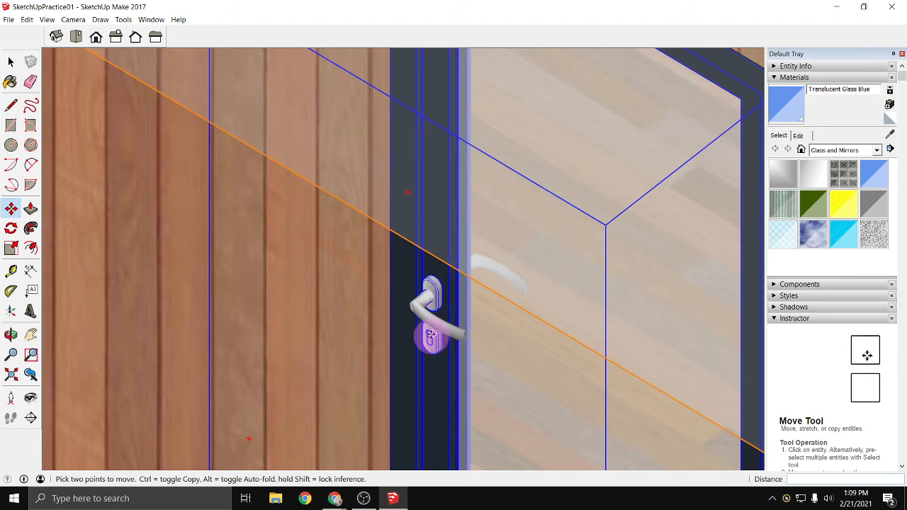
scroll(427, 325, "down", 5)
left_click(417, 301)
scroll(364, 203, "down", 6)
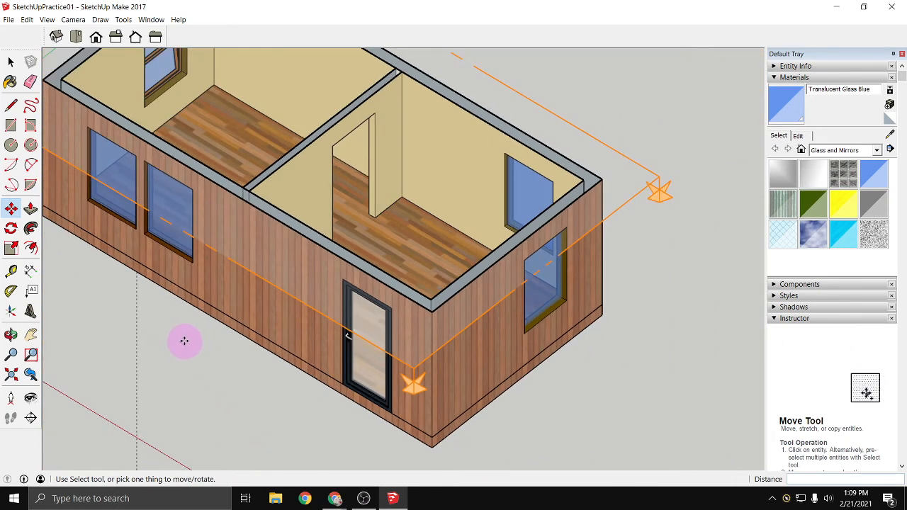
key("space")
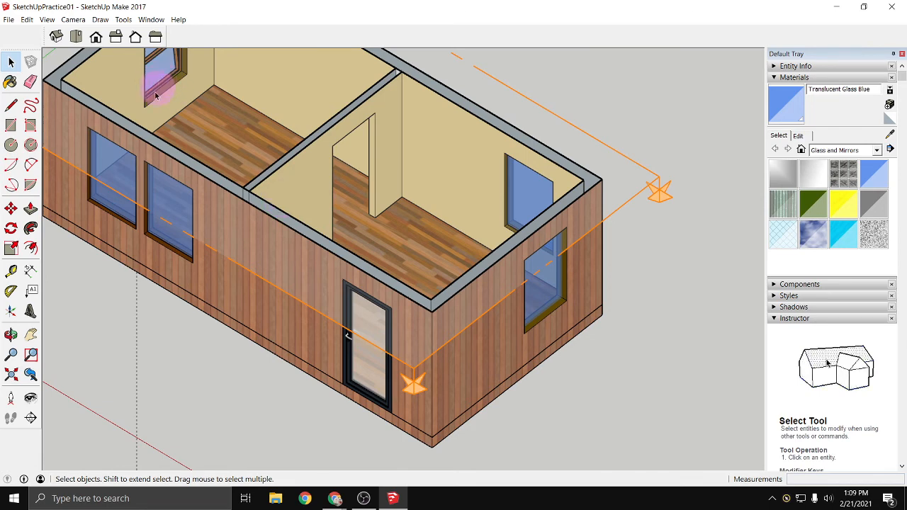
middle_click_drag(135, 333, 217, 344)
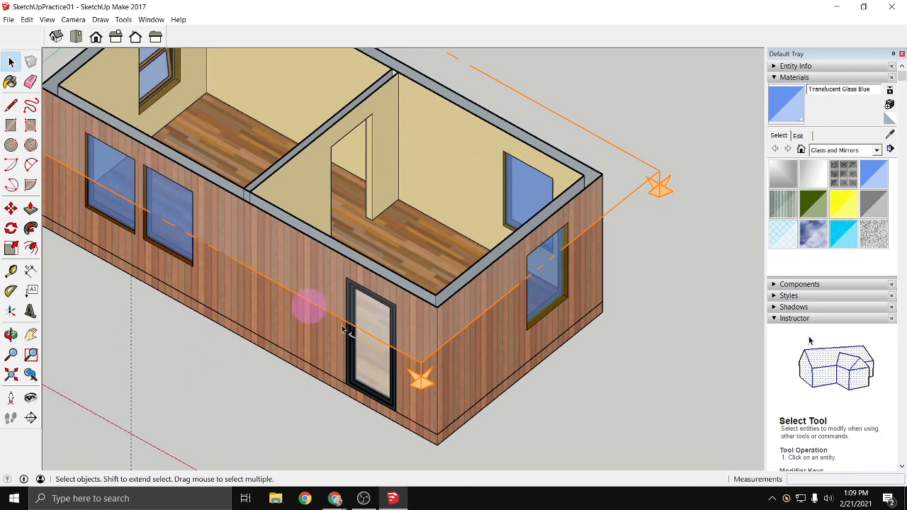
left_click(392, 498)
left_click(392, 498)
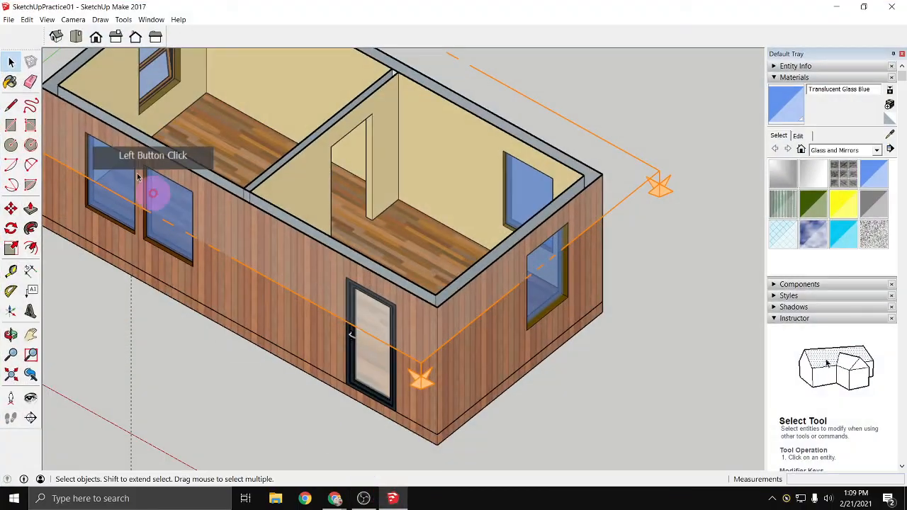
- Open 3D Warehouse and search for "herman miller" products
left_click(8, 20)
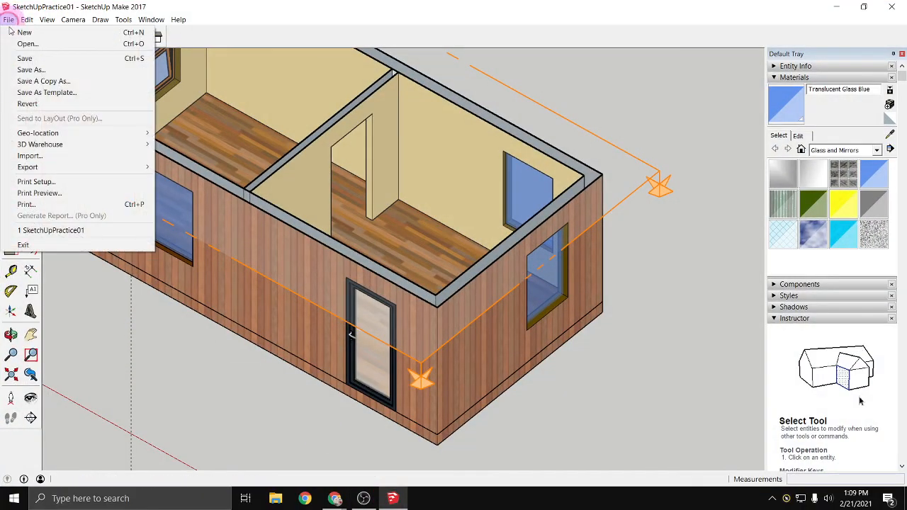
left_click(51, 146)
left_click(190, 146)
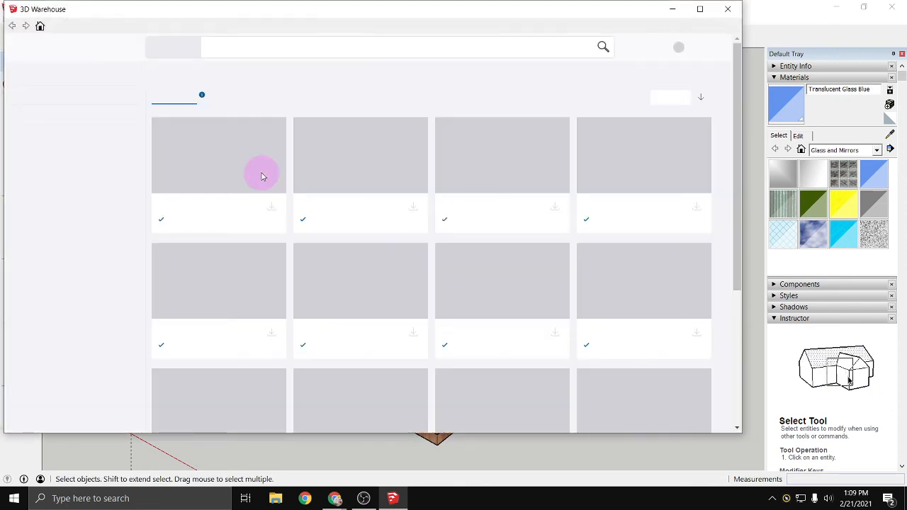
left_click(226, 49)
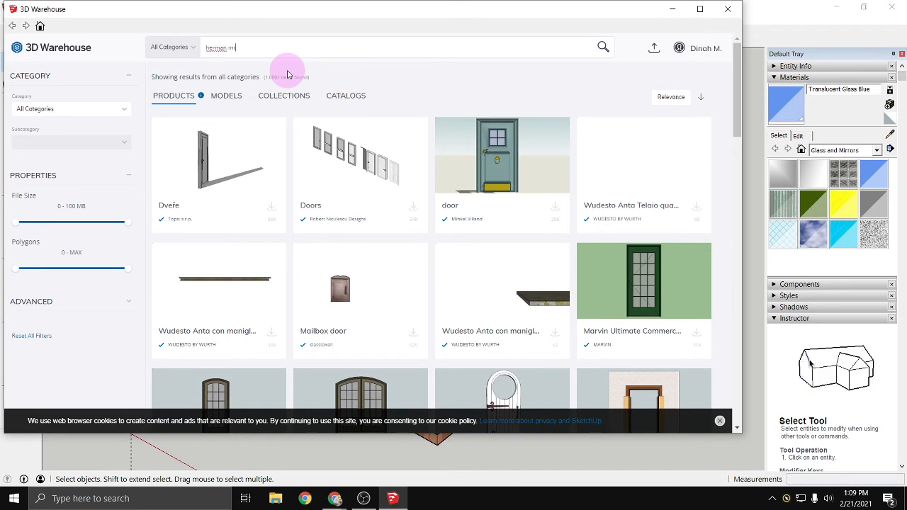
key("Return")
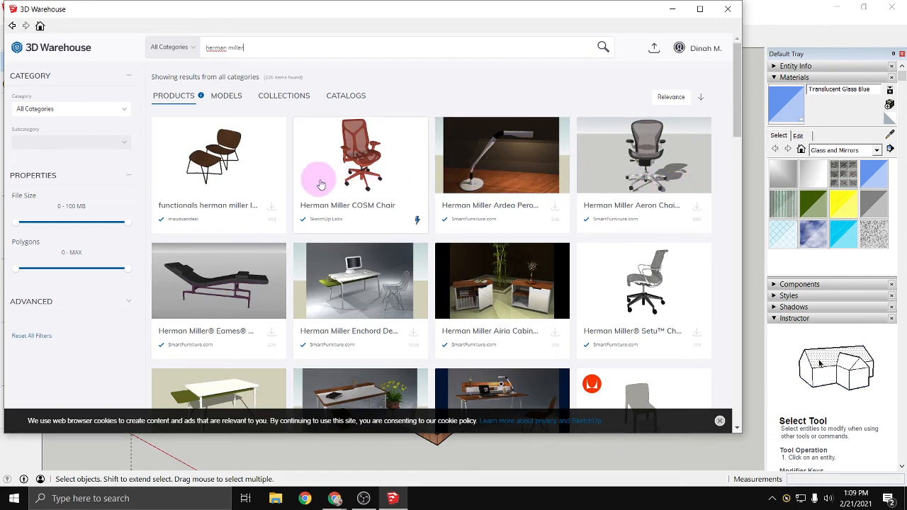
- Load the blue Eames Molded Plastic Side chair directly into the model, place it on the floor of the room with the exterior door, and deselect it
scroll(333, 176, "down", 1)
scroll(333, 174, "down", 3)
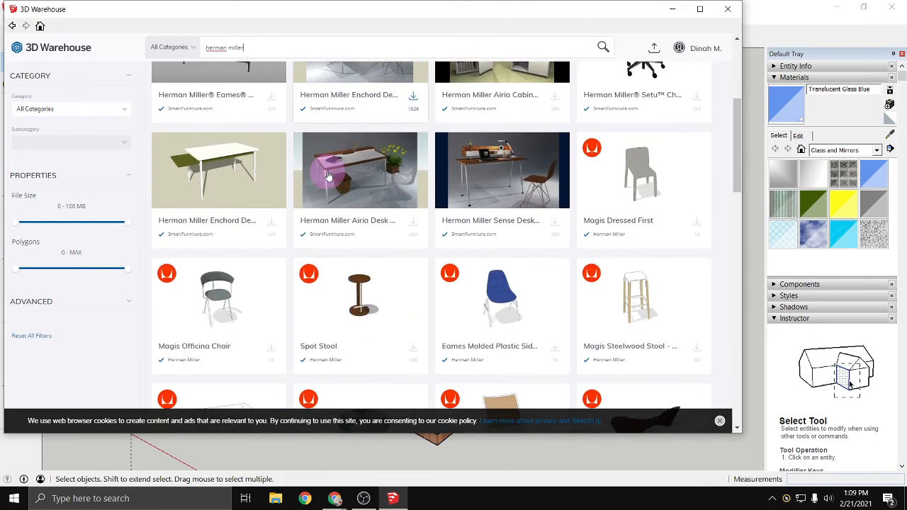
scroll(213, 293, "down", 1)
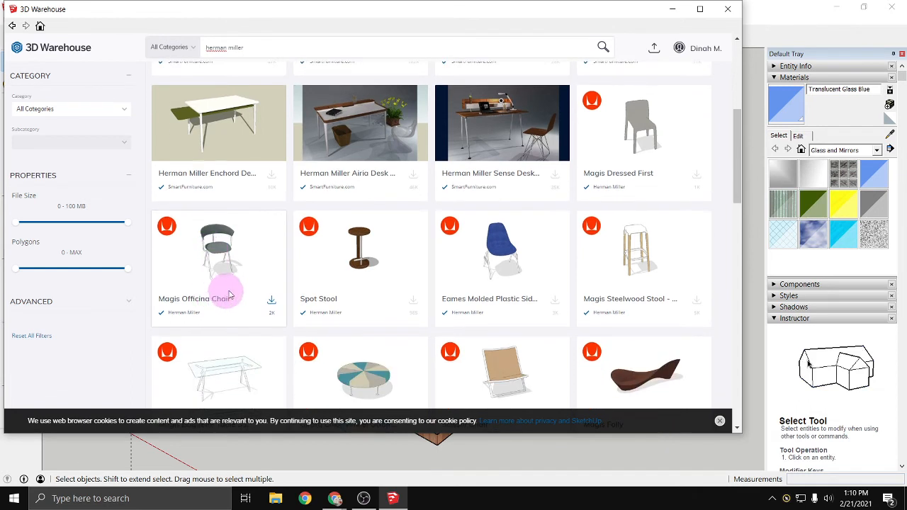
left_click(555, 301)
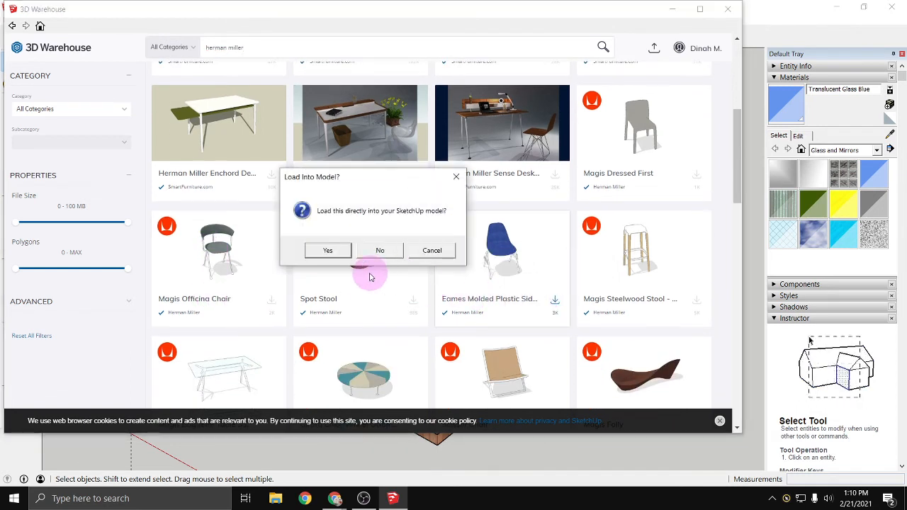
left_click(329, 252)
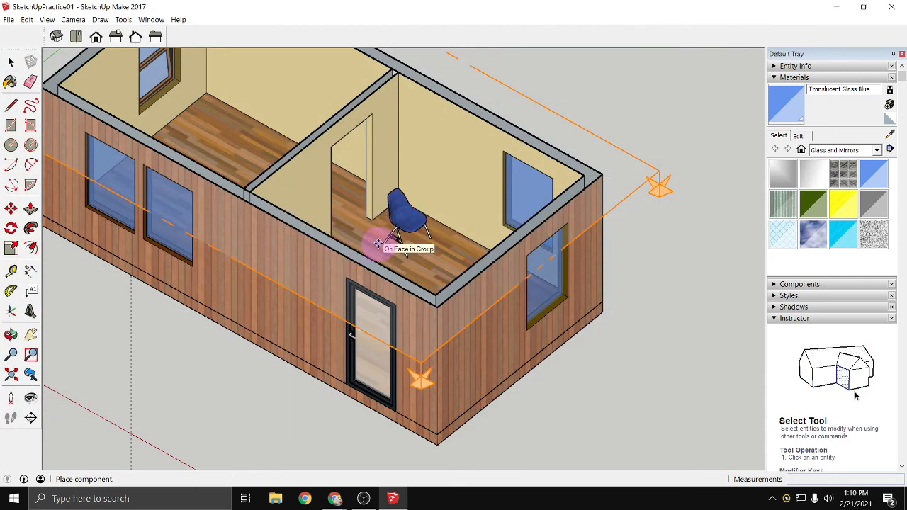
left_click(377, 244)
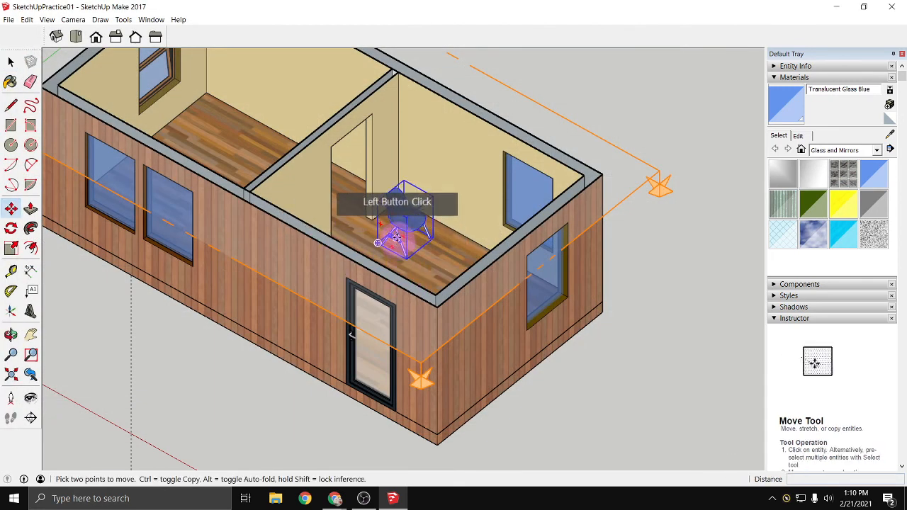
scroll(394, 238, "up", 3)
key("space")
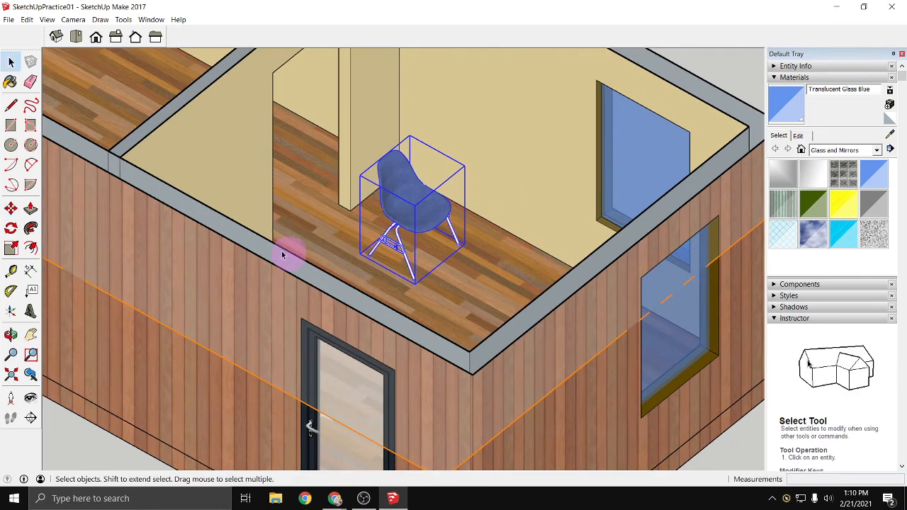
left_click(78, 432)
scroll(426, 216, "up", 3)
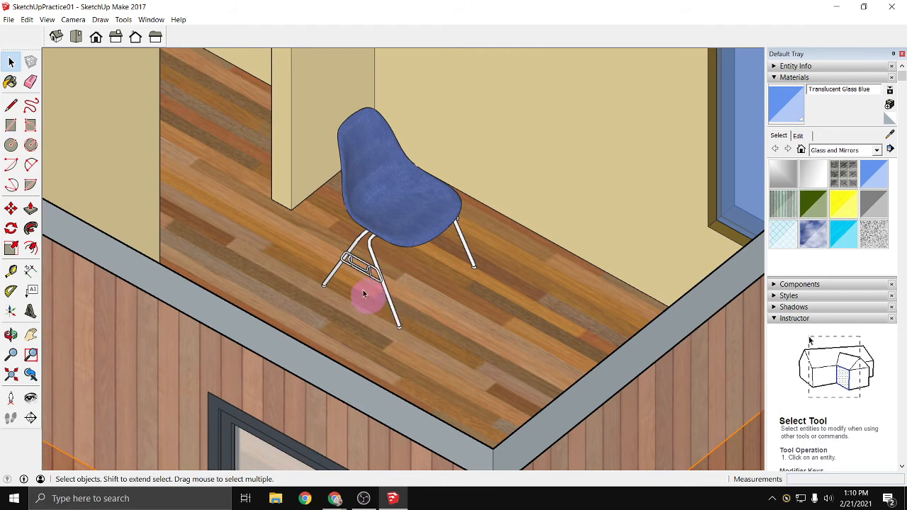
scroll(373, 257, "down", 2)
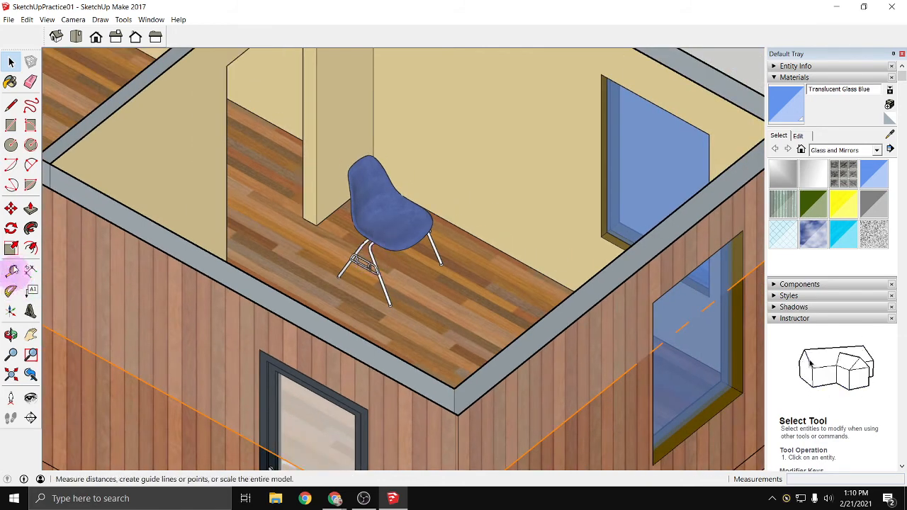
left_click(11, 228)
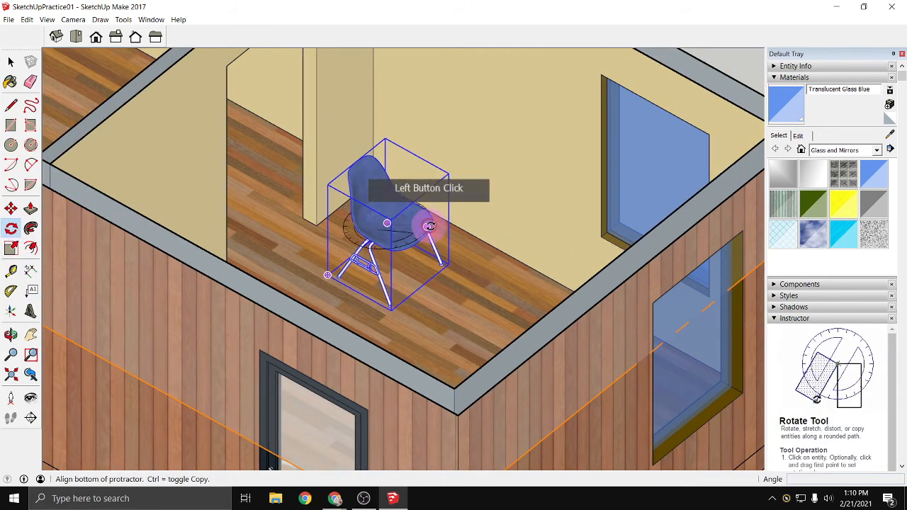
left_click(472, 263)
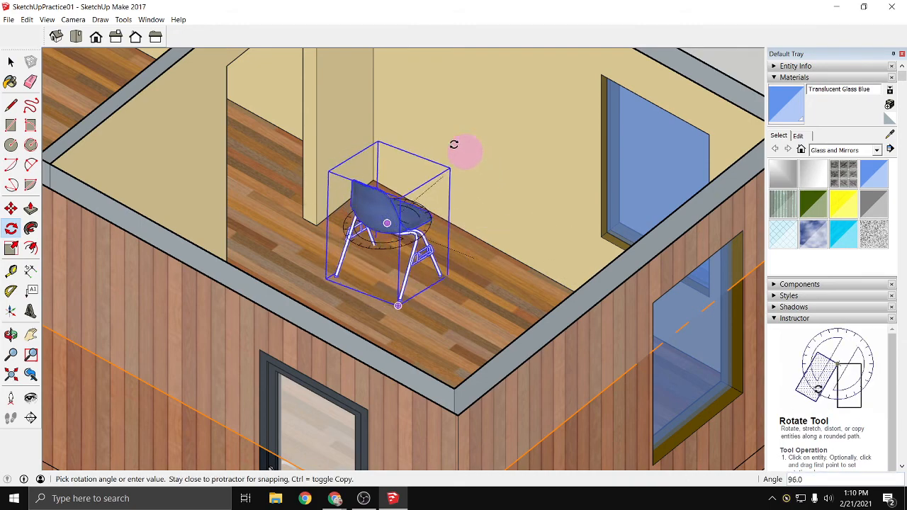
left_click(345, 266)
key("space")
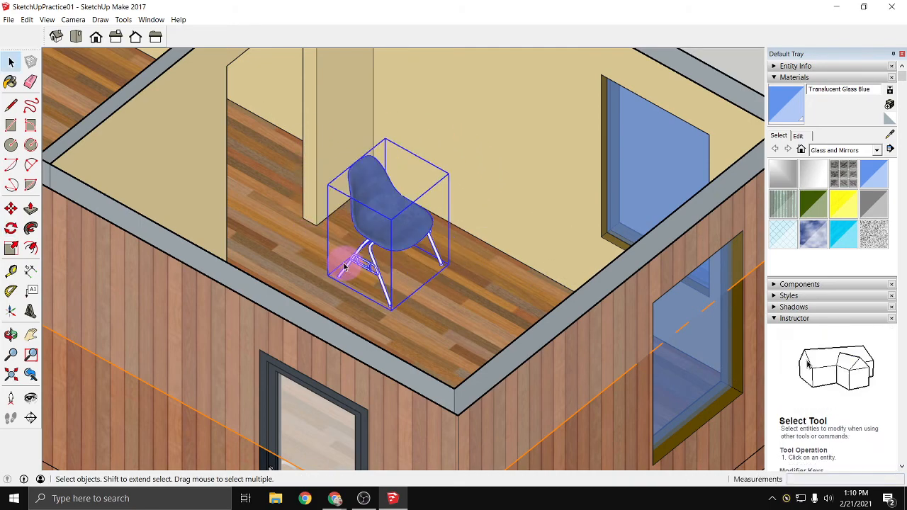
- Rotate the blue chair horizontally by about 45 degrees so it faces the building's near corner, and deselect it
left_click(10, 228)
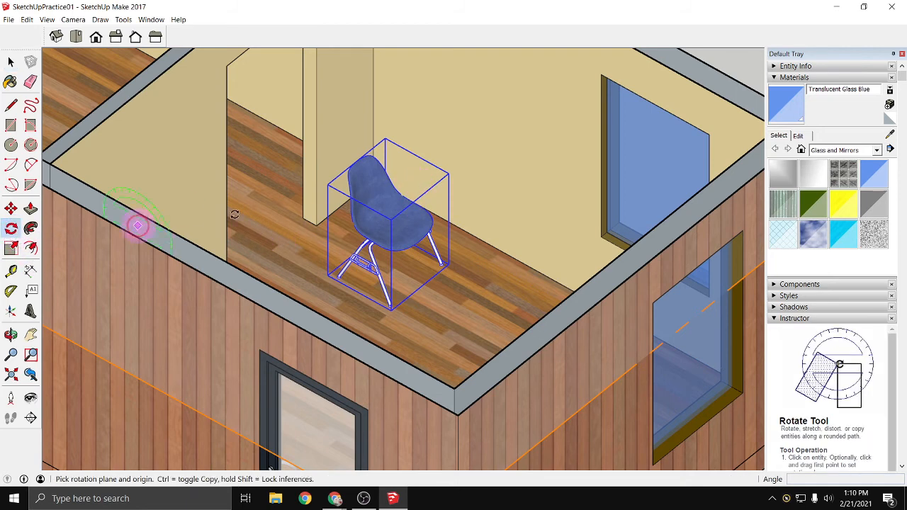
left_click(415, 172)
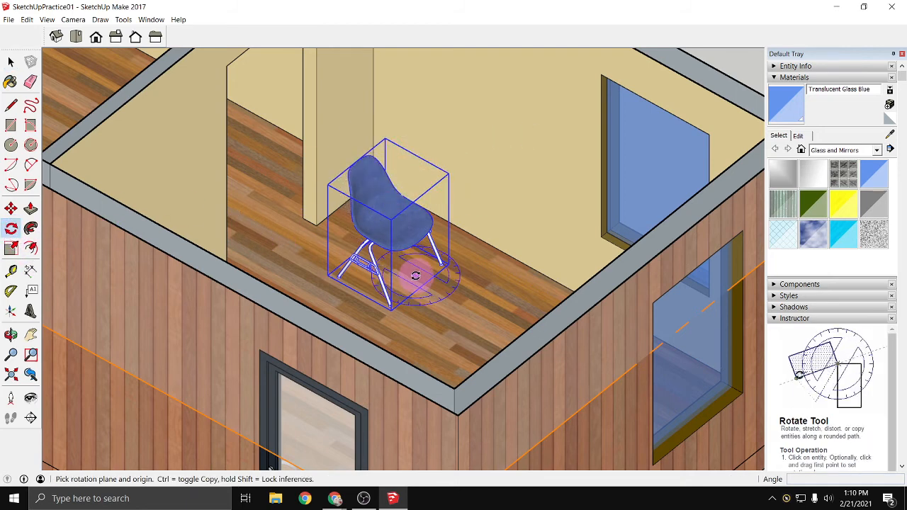
left_click(416, 275)
left_click(484, 314)
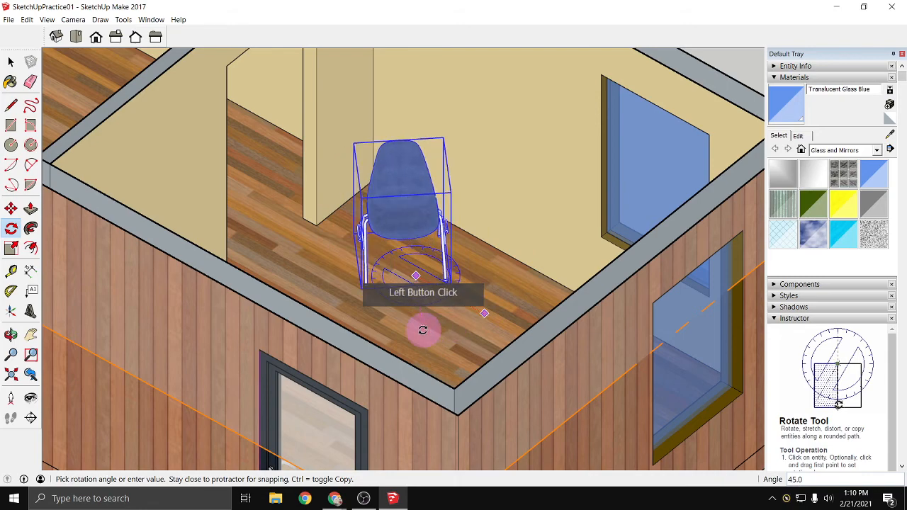
left_click(422, 331)
key("space")
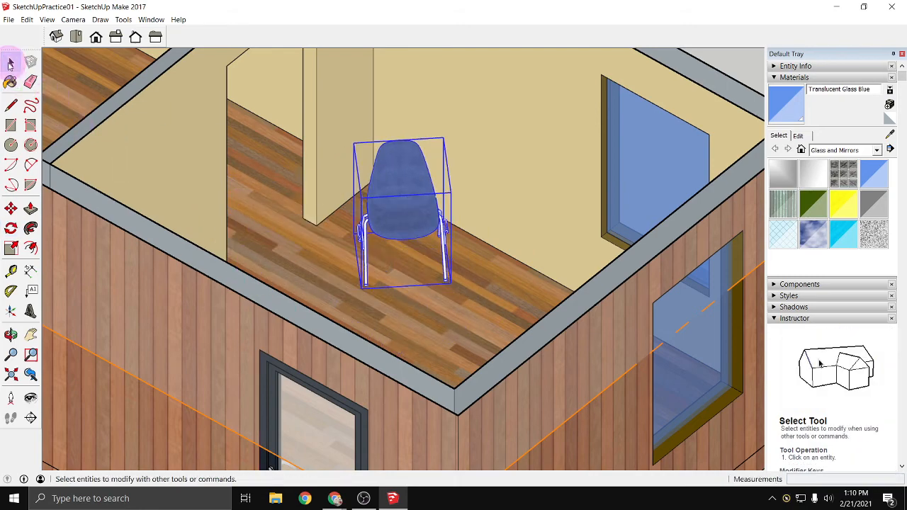
scroll(394, 229, "down", 4)
left_click(644, 128)
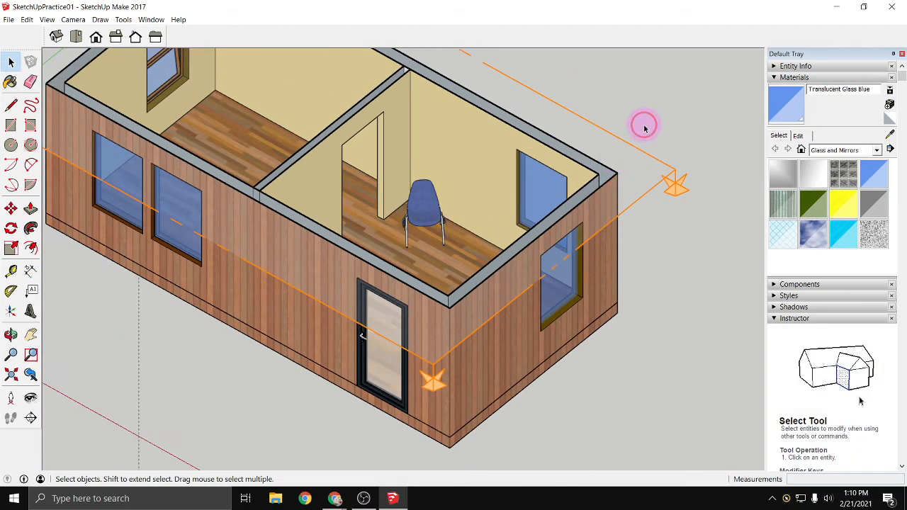
scroll(436, 217, "up", 5)
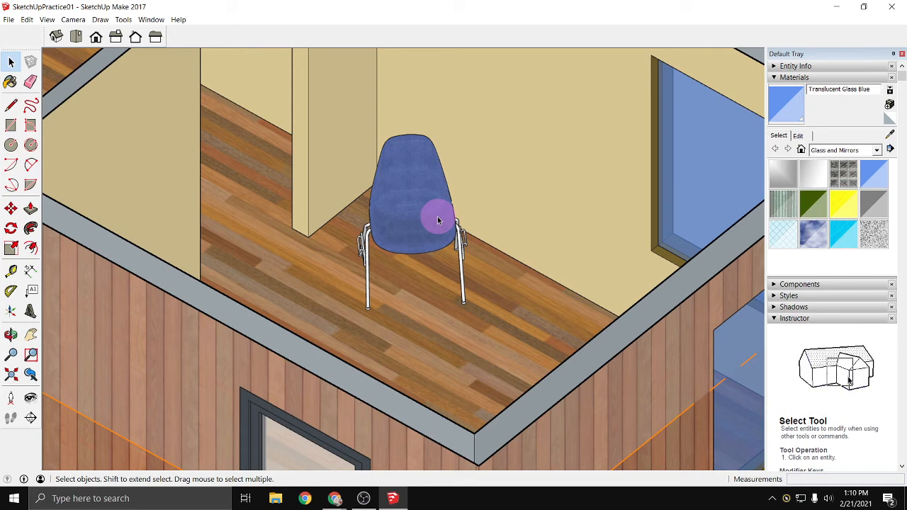
scroll(438, 220, "down", 6)
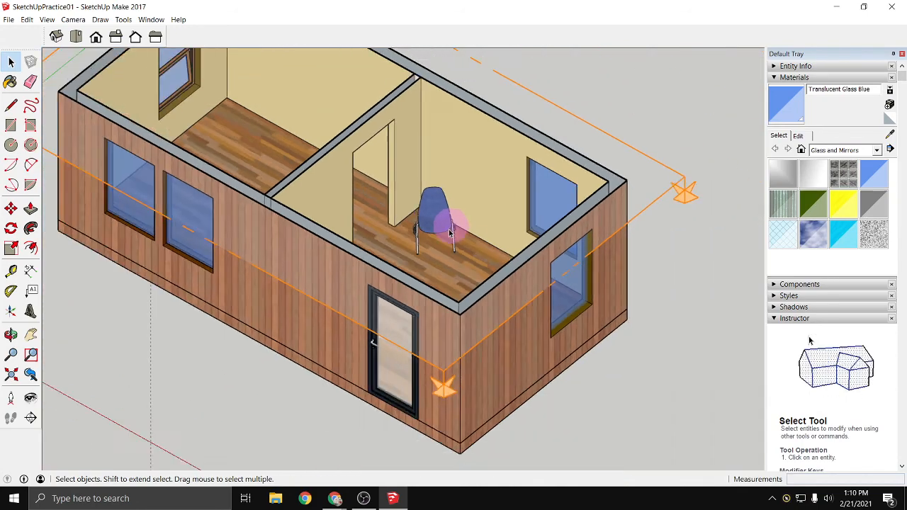
middle_click_drag(142, 354, 158, 295)
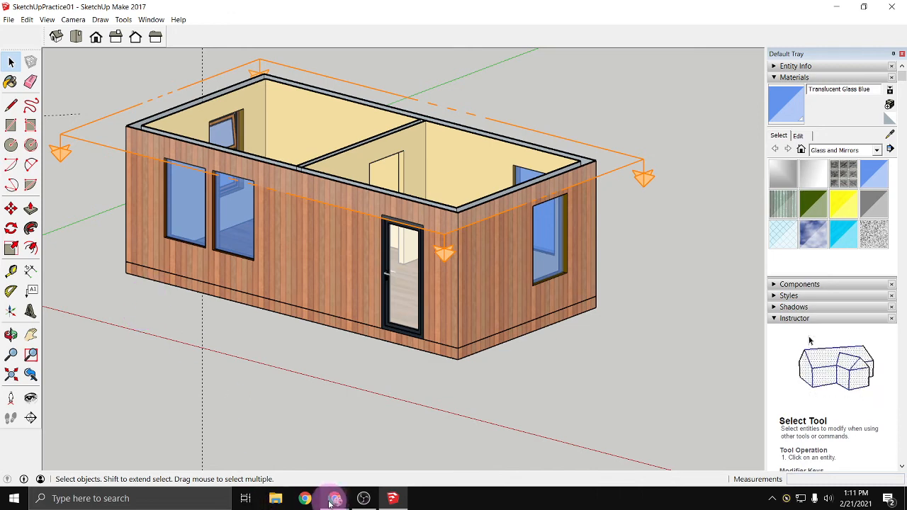
- Switch to the SketchUp web app that is open in the Chrome browser
mouse_move(329, 502)
left_click(319, 457)
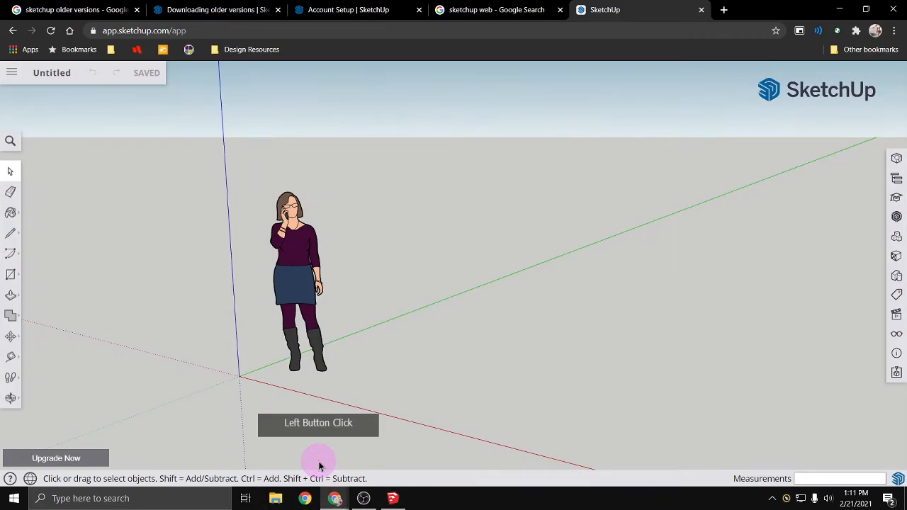
scroll(462, 351, "down", 2)
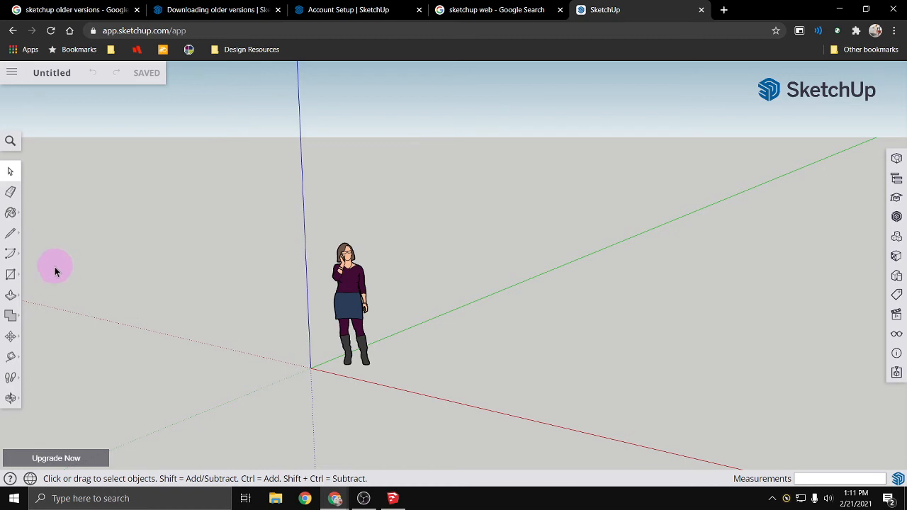
left_click(51, 73)
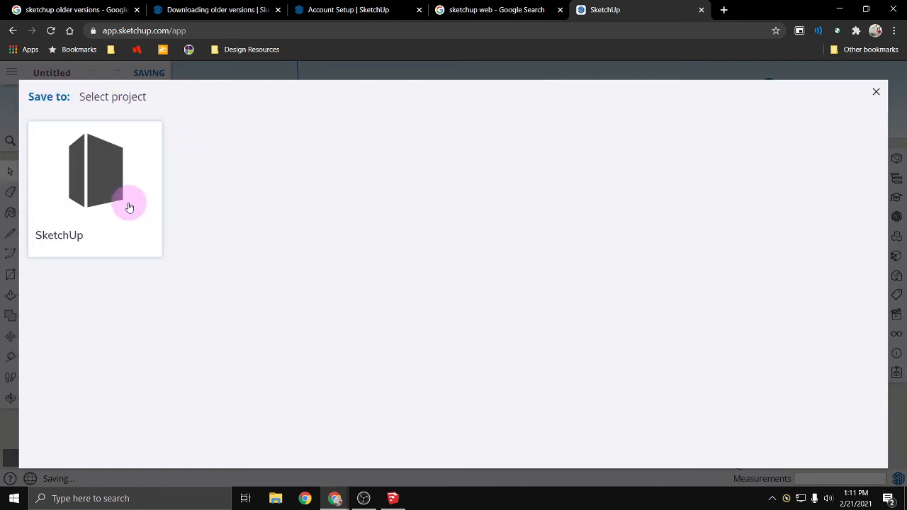
left_click(85, 245)
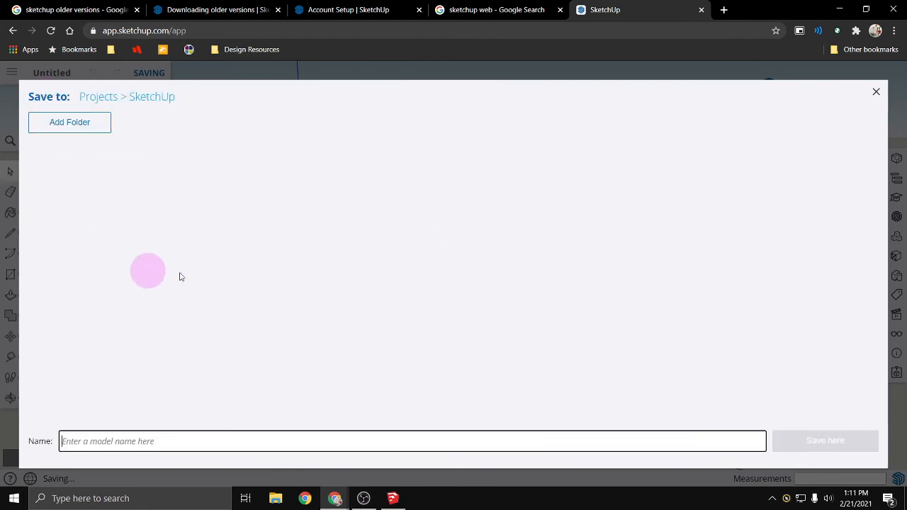
left_click(876, 92)
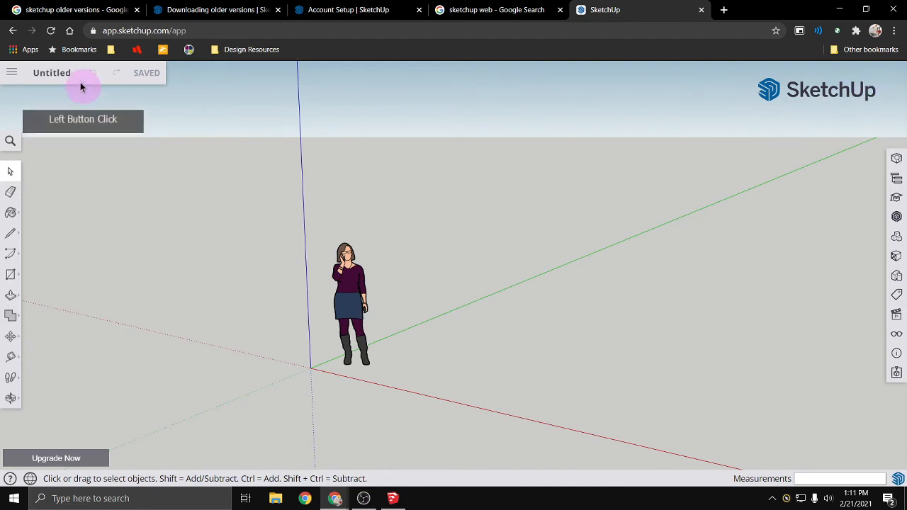
- Start saving the untitled model under a new name in the SketchUp project
left_click(14, 74)
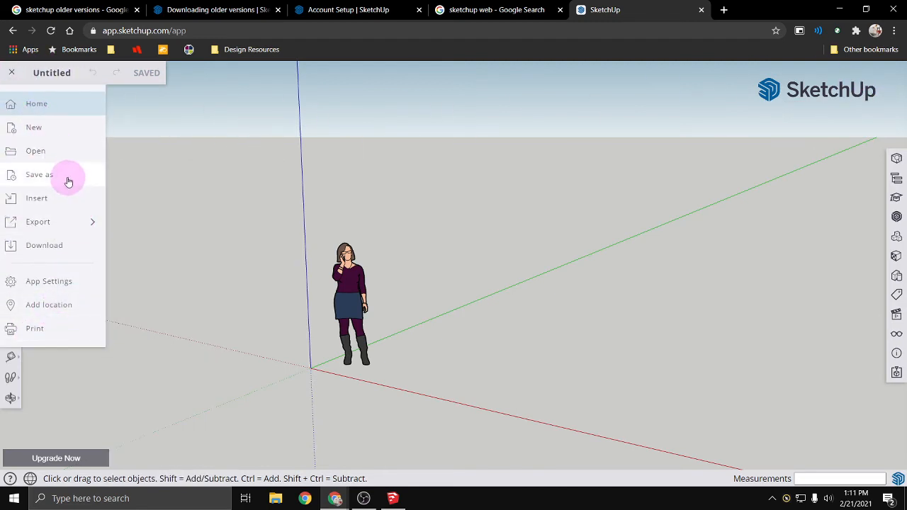
left_click(68, 177)
left_click(69, 182)
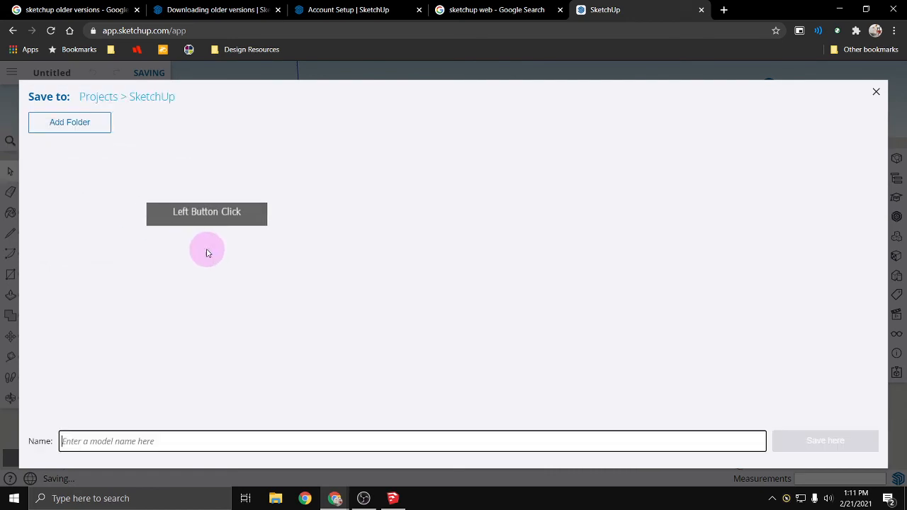
left_click(83, 129)
left_click(405, 284)
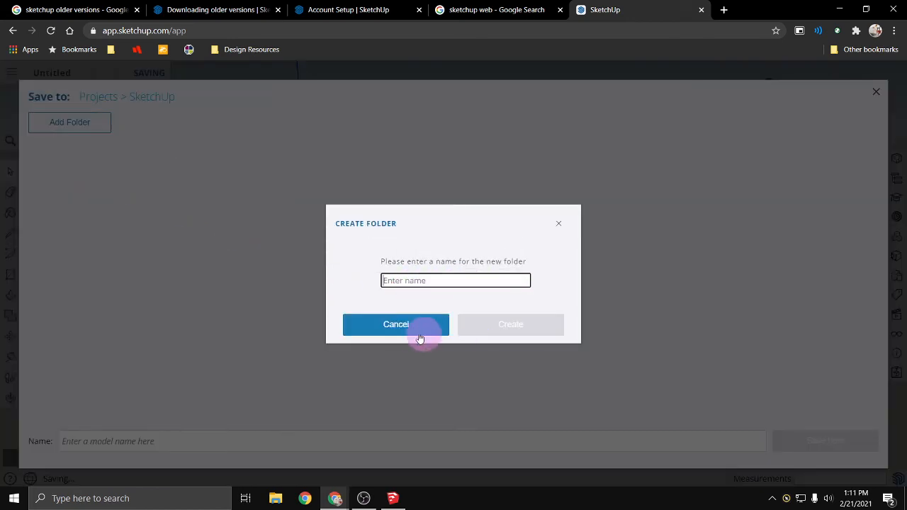
left_click(370, 321)
- Name the model TEC1728_Practice and save it in the SketchUp project folder
left_click(188, 442)
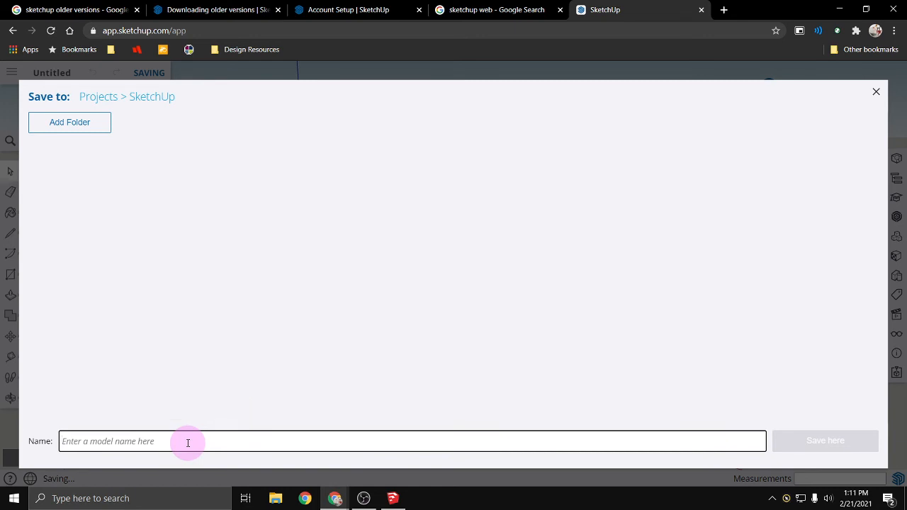
type("TEC1728_Practice")
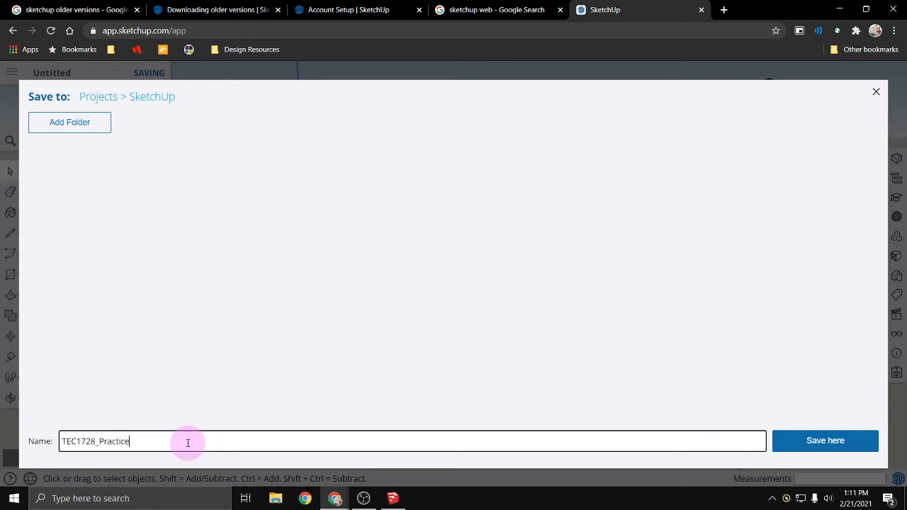
key("Return")
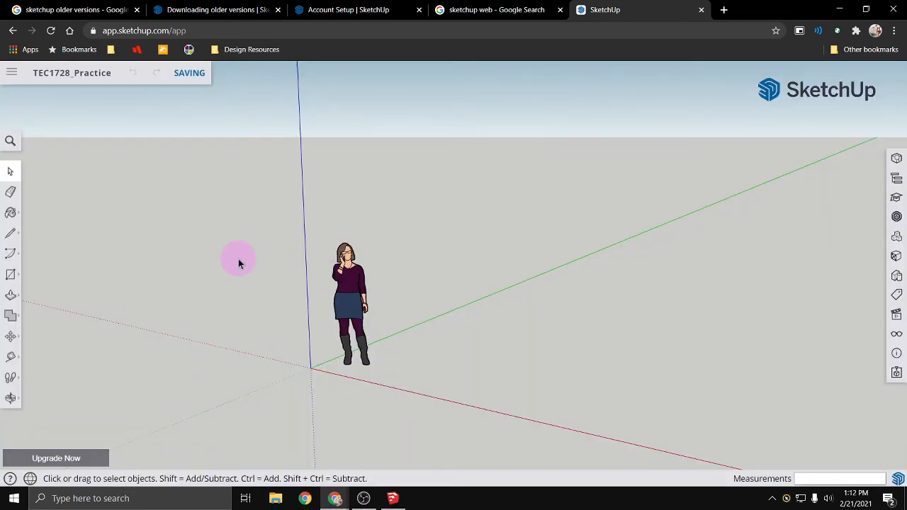
- Delete the default woman figure standing near the origin
left_click(356, 310)
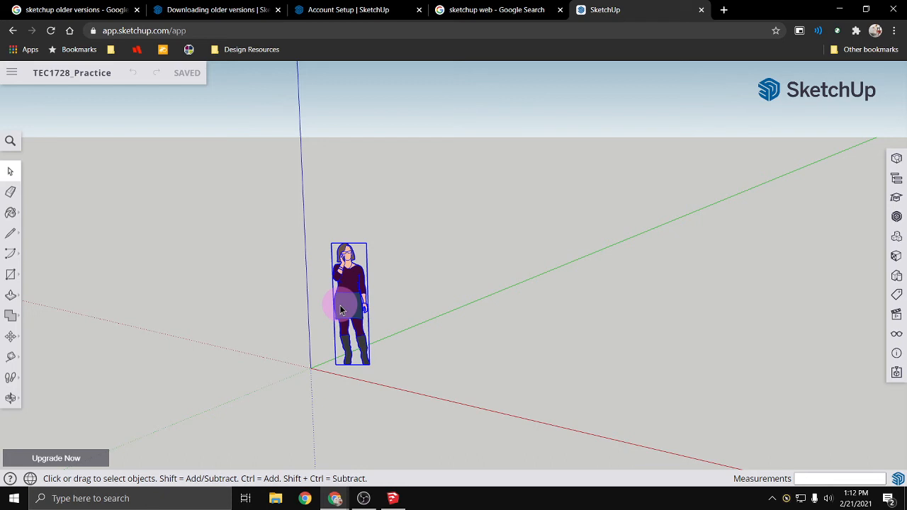
key("Delete")
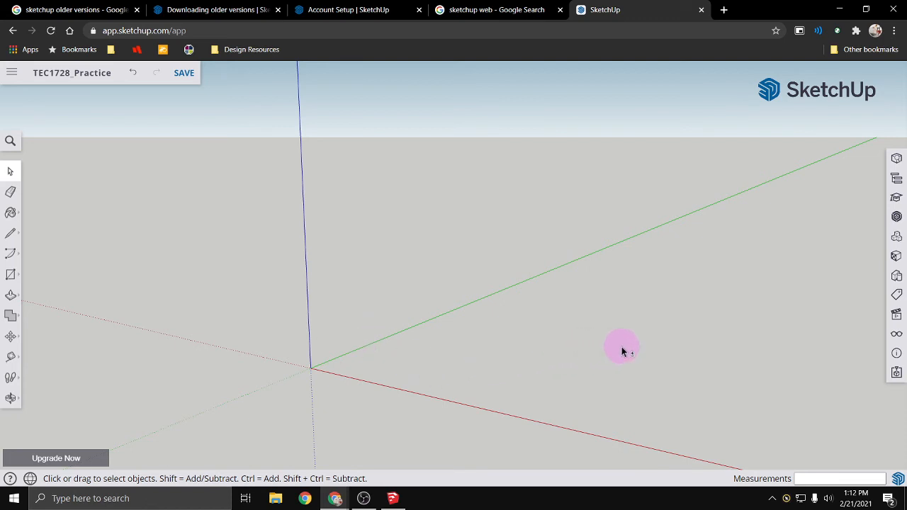
key("o")
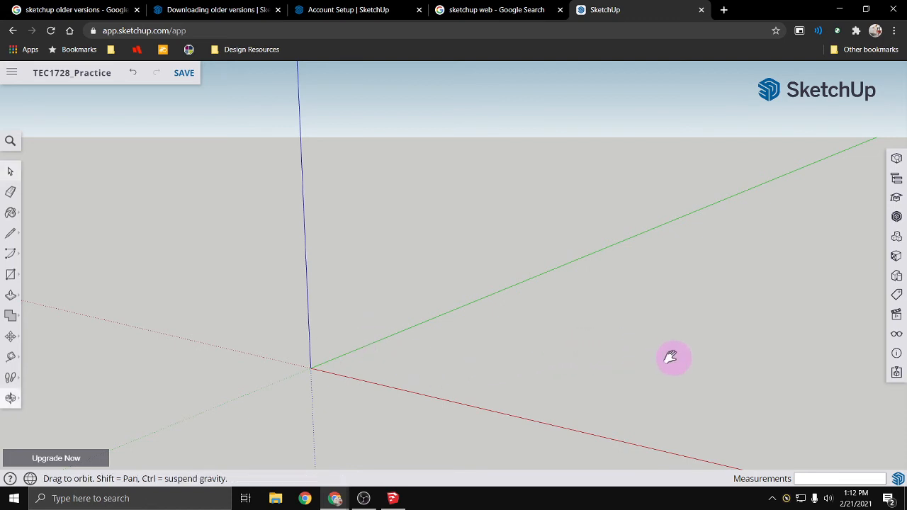
left_click_drag(670, 359, 378, 367)
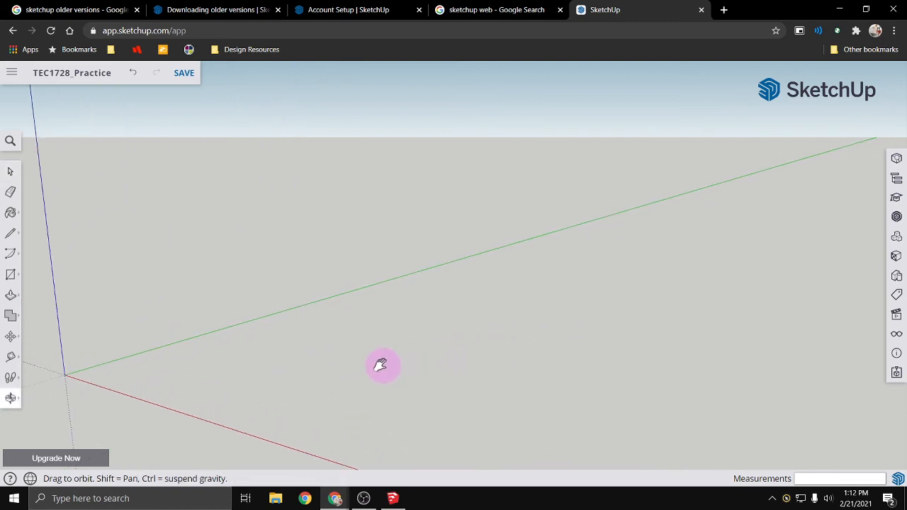
key("space")
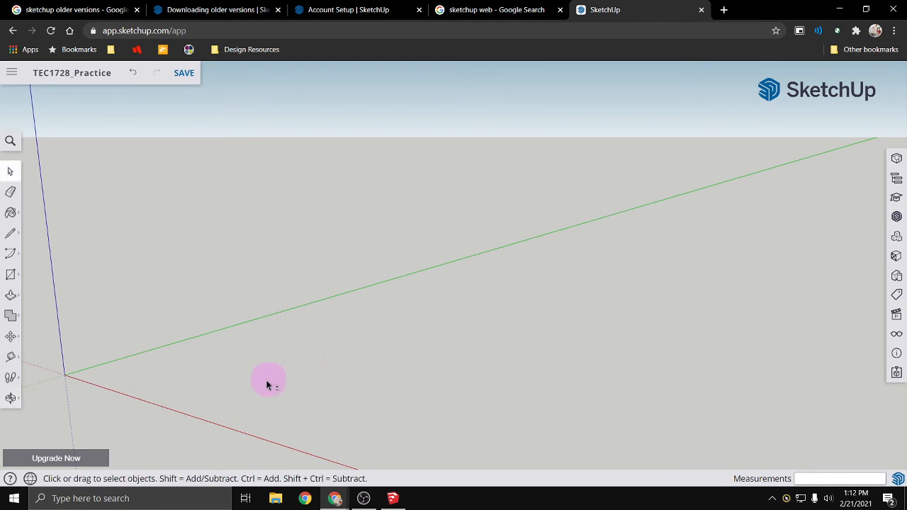
key("o")
mouse_move(268, 384)
left_mouse_down()
mouse_move(523, 375)
mouse_move(244, 385)
mouse_move(432, 378)
mouse_move(273, 380)
left_mouse_up()
key("space")
key("o")
left_click_drag(190, 382, 163, 385)
key("space")
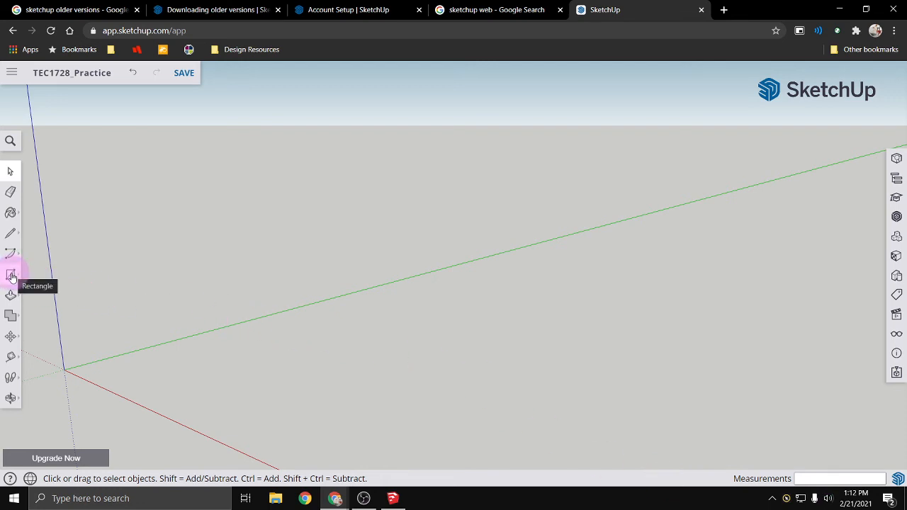
middle_click_drag(184, 375, 329, 403)
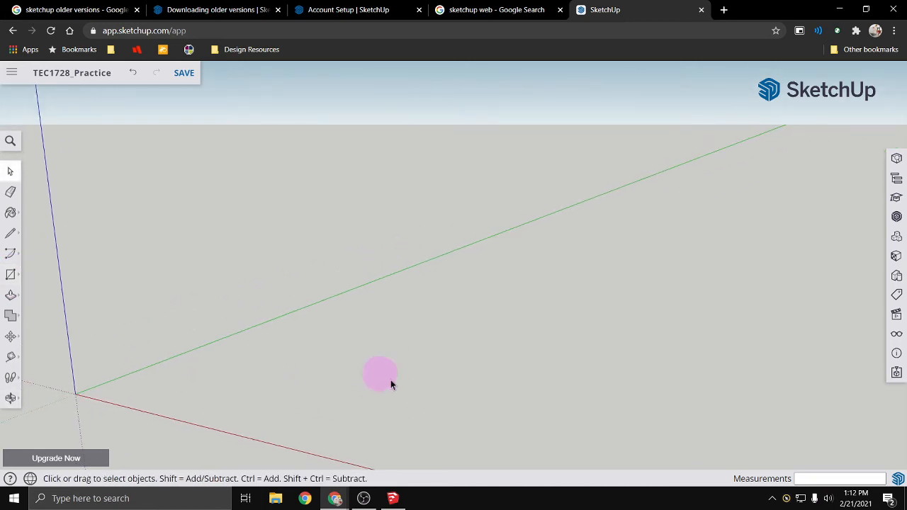
- Show the Display and Scenes settings and switch the camera to parallel projection
left_click(896, 336)
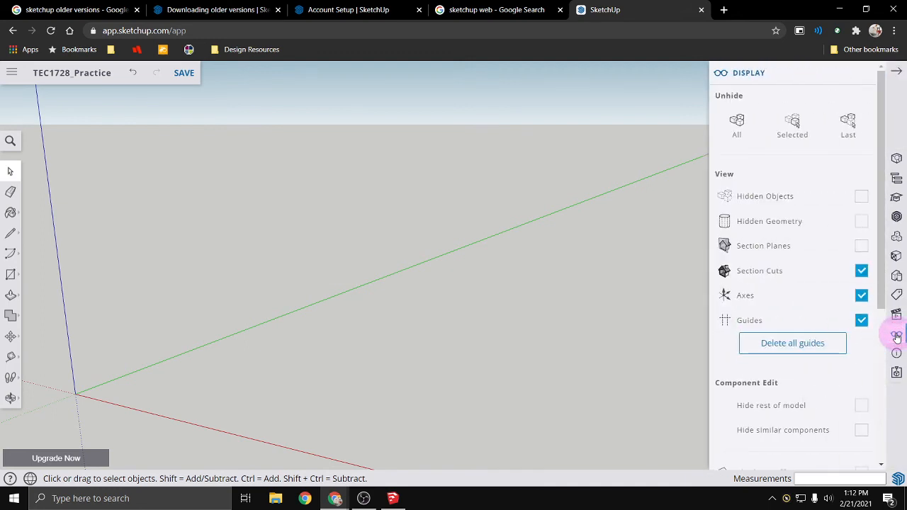
left_click(898, 316)
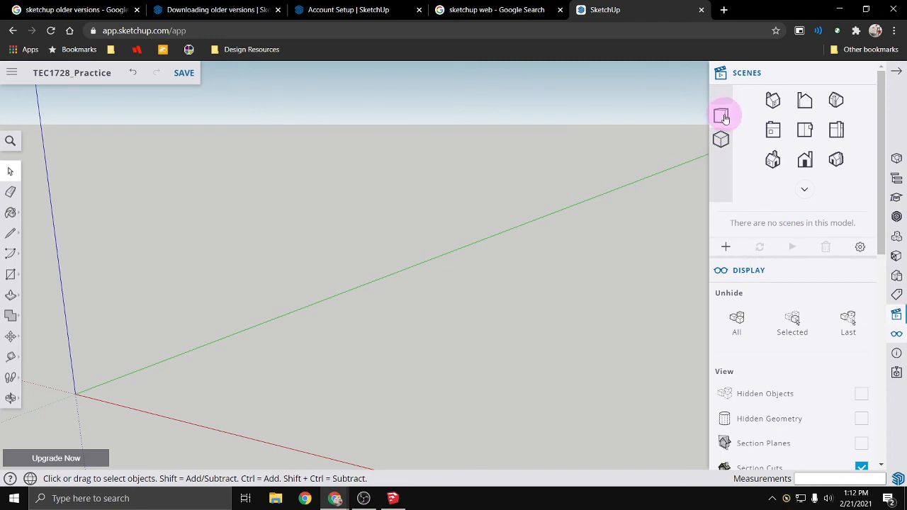
left_click(723, 139)
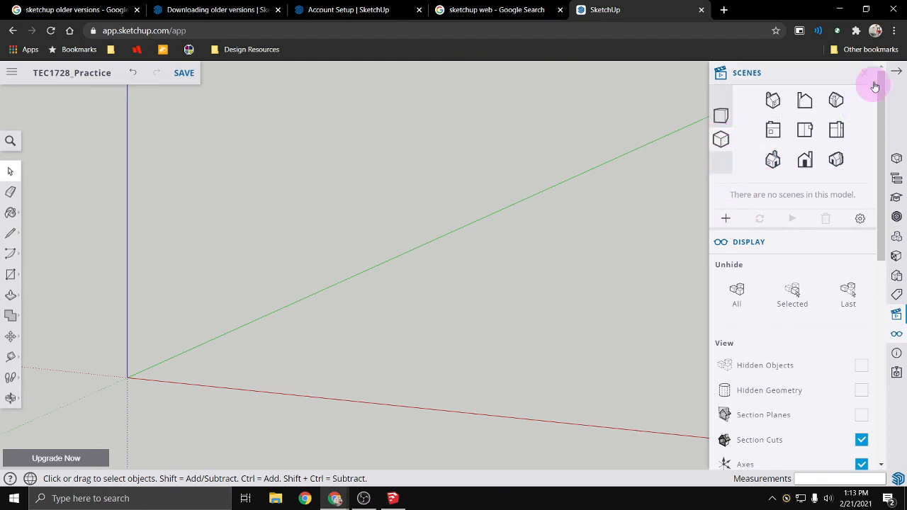
scroll(261, 374, "down", 2)
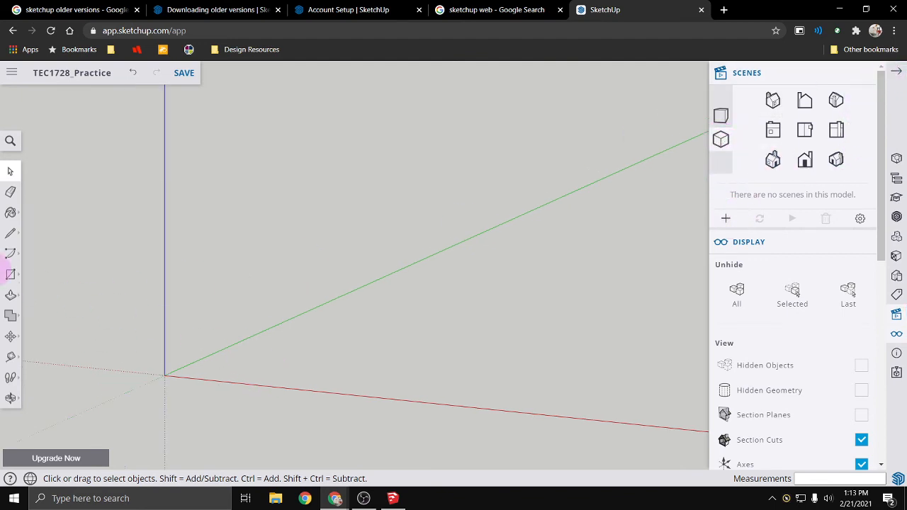
- Try to draw a rectangle on the ground with dimensions 24',12 and undo it
left_click(10, 274)
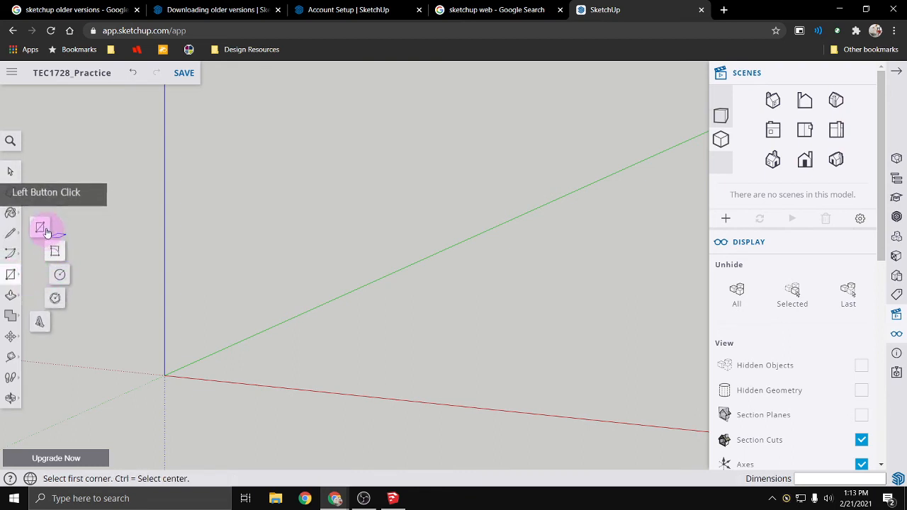
left_click(279, 358)
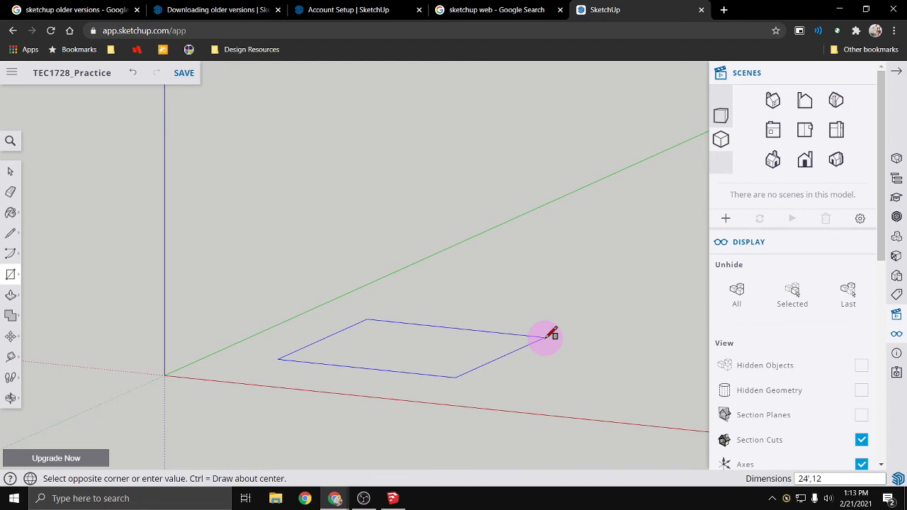
left_click(552, 334)
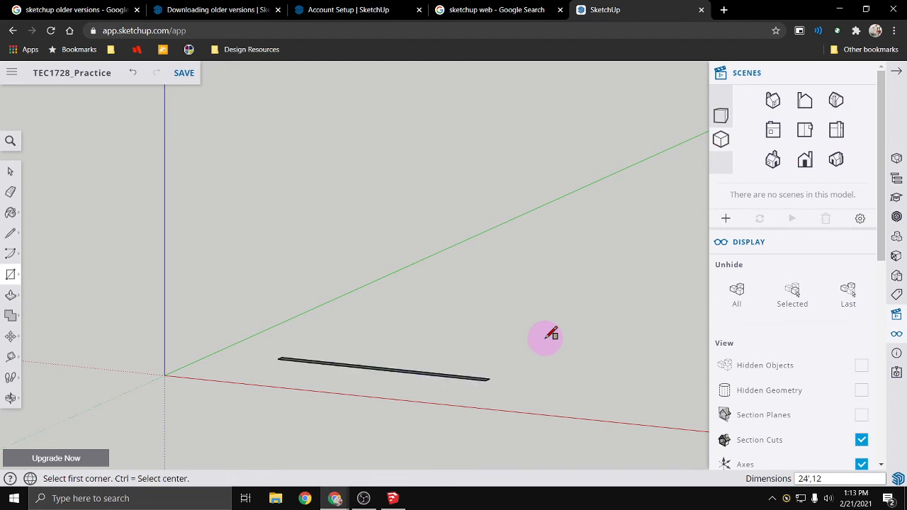
key("ctrl+z")
left_click(273, 363)
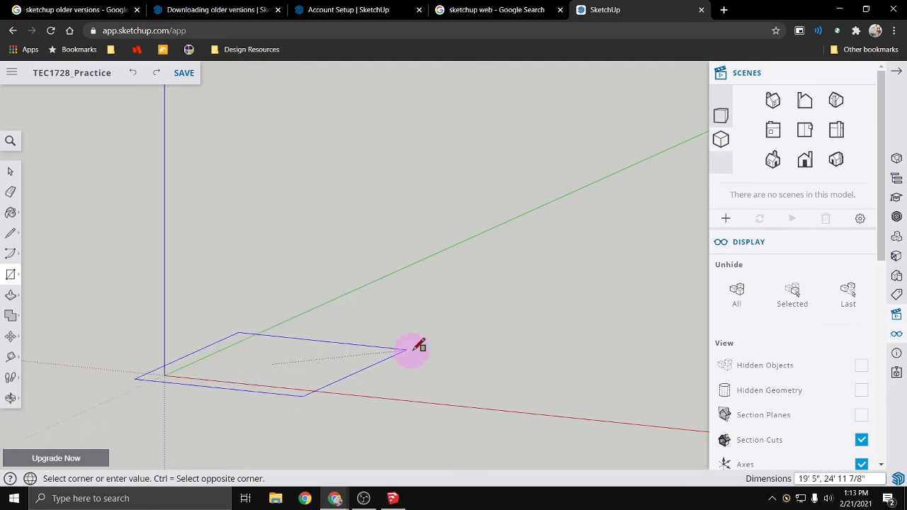
key("Escape")
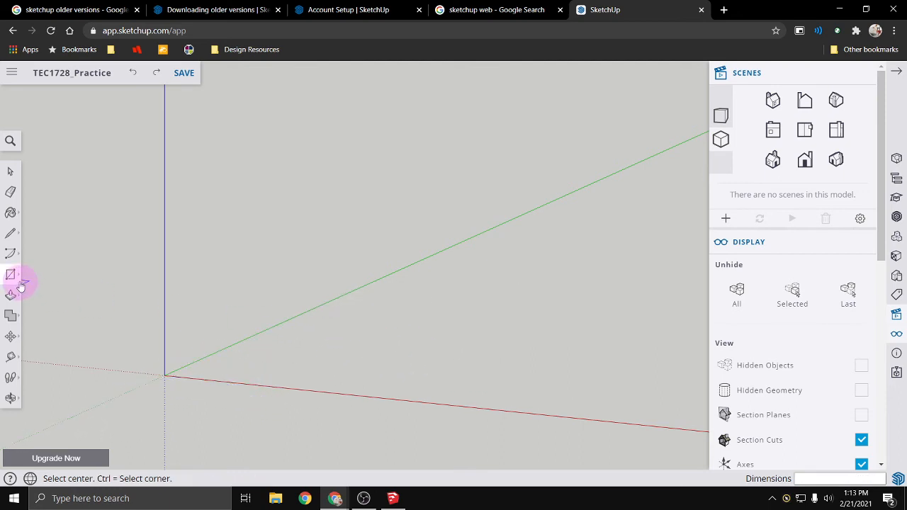
left_click(300, 352)
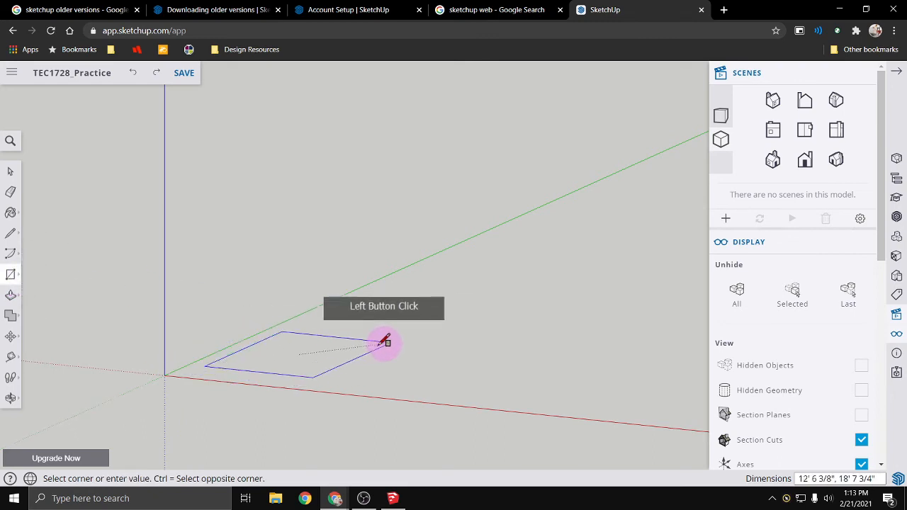
key("Escape")
- Draw a 24' by 12' rectangle from its center on the ground, between the red and green axes
left_click(19, 277)
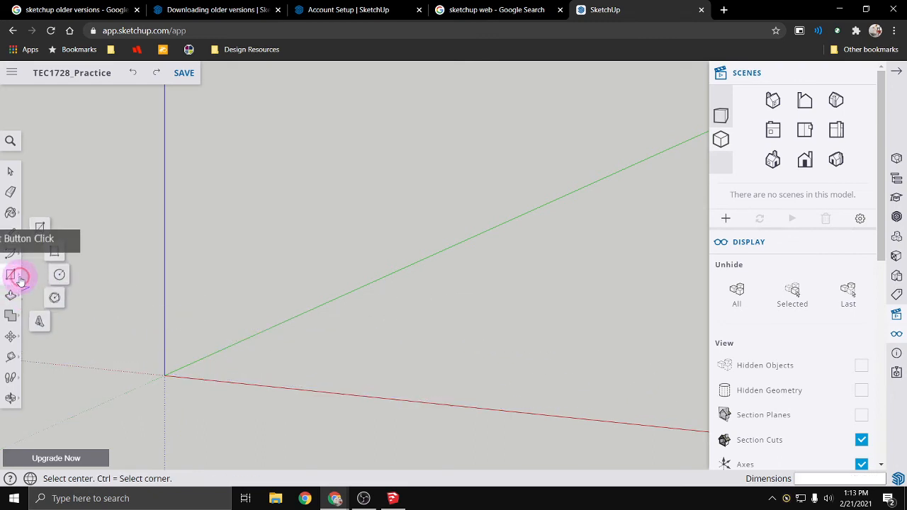
left_click(40, 230)
left_click(348, 350)
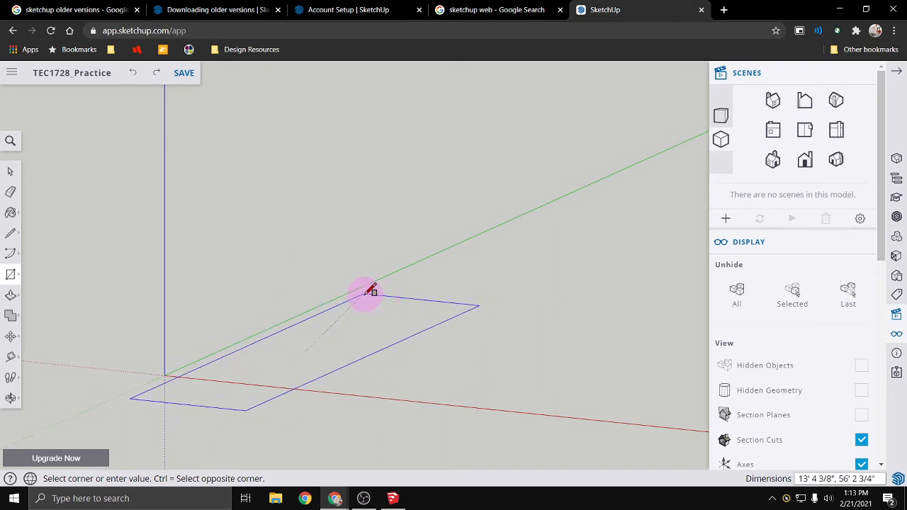
key("Escape")
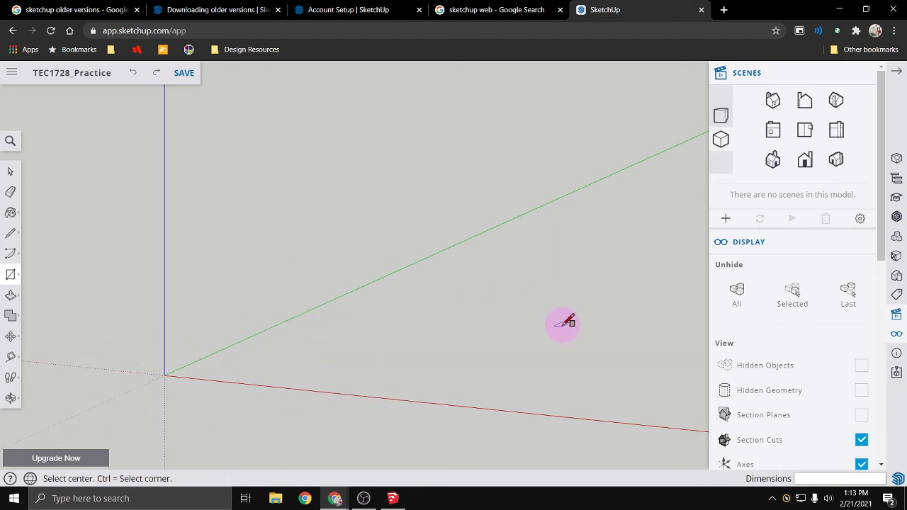
scroll(581, 333, "down", 3)
middle_click_drag(649, 334, 397, 351, "shift")
left_click(465, 341)
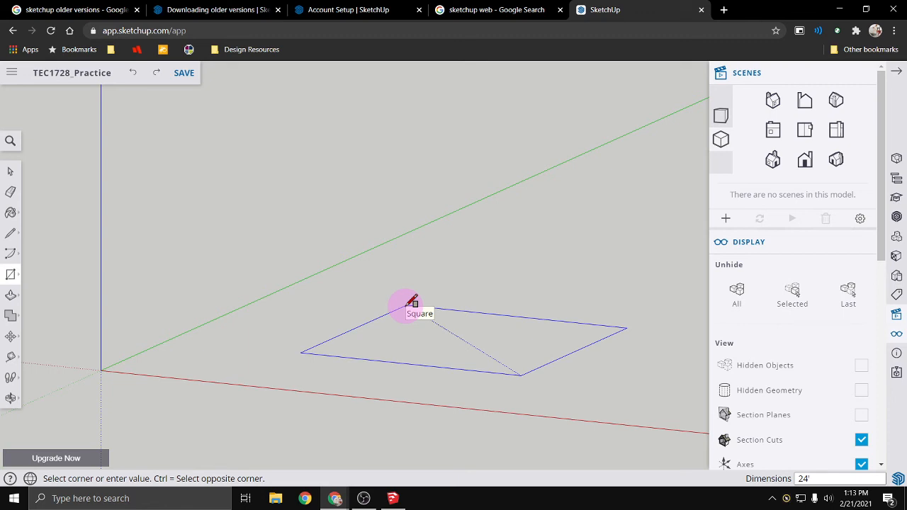
left_click(407, 306)
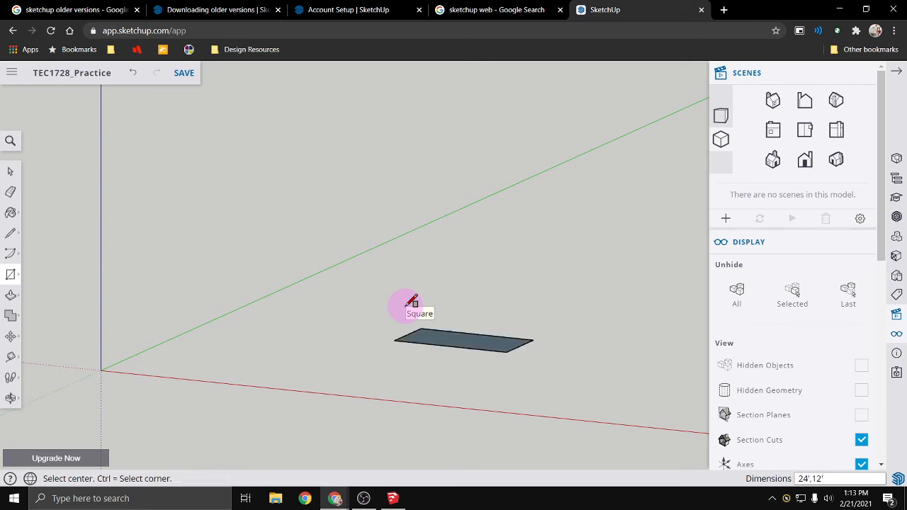
scroll(498, 347, "up", 5)
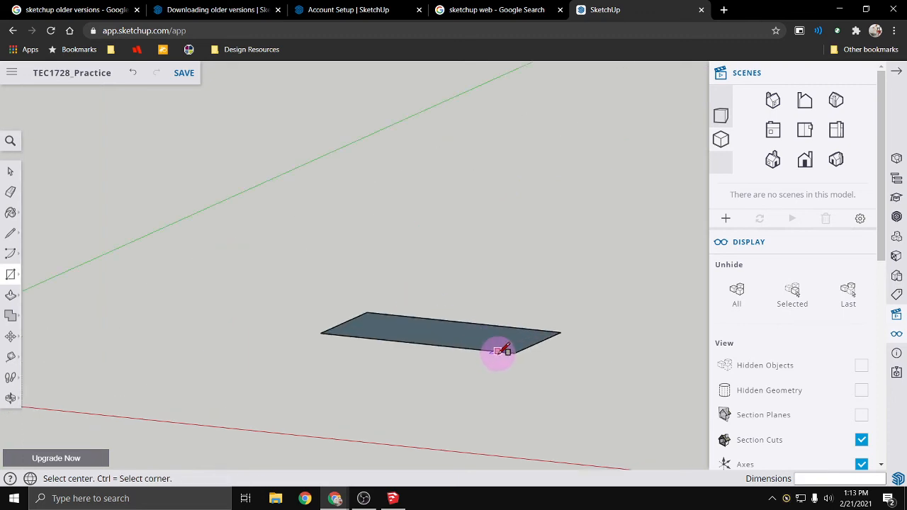
left_click(19, 281)
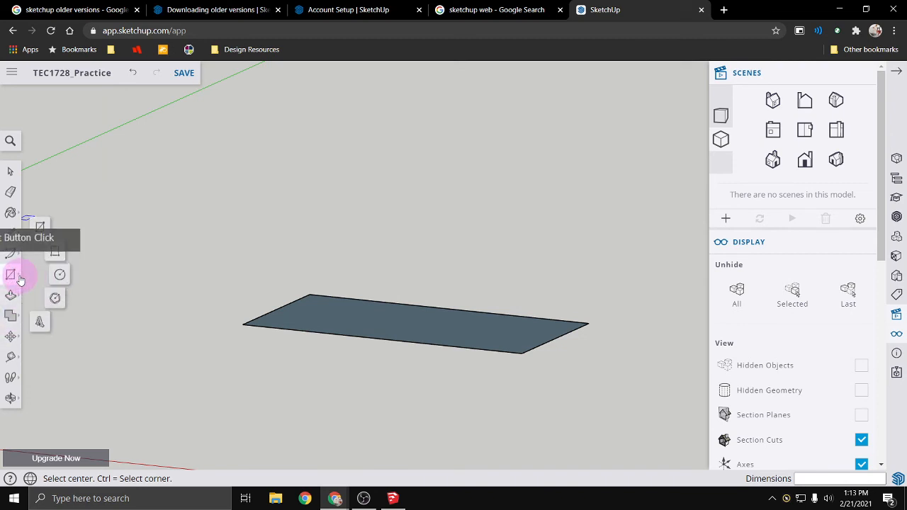
left_click(18, 237)
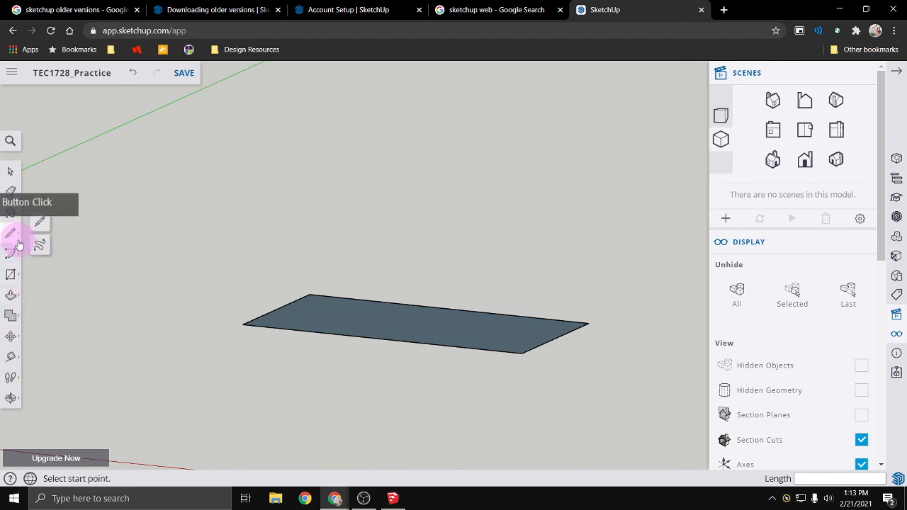
left_click(18, 254)
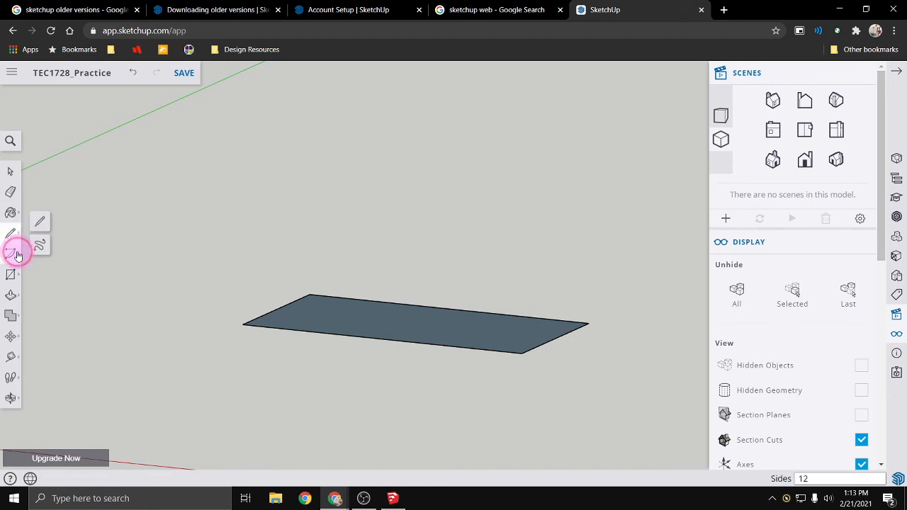
- Offset the rectangle's edges inward by about 1' 6 1/2"
left_click(16, 293)
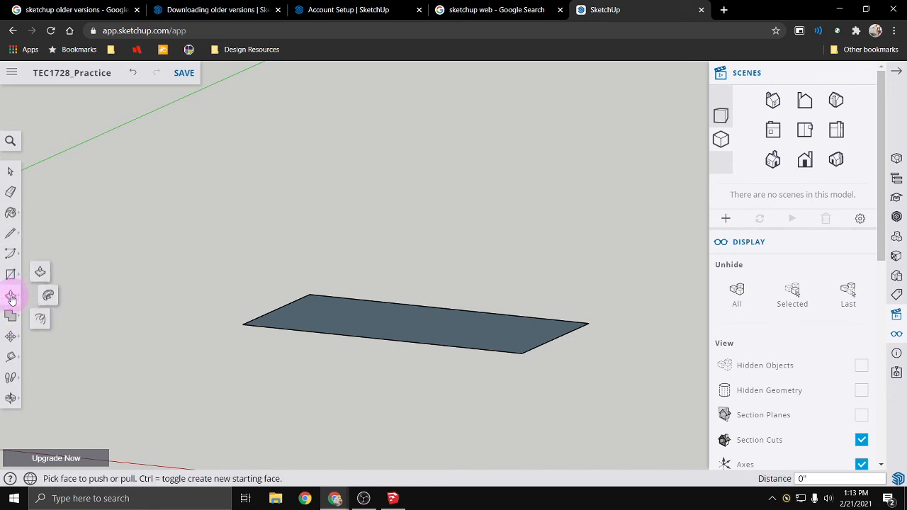
left_click(41, 322)
left_click(279, 319)
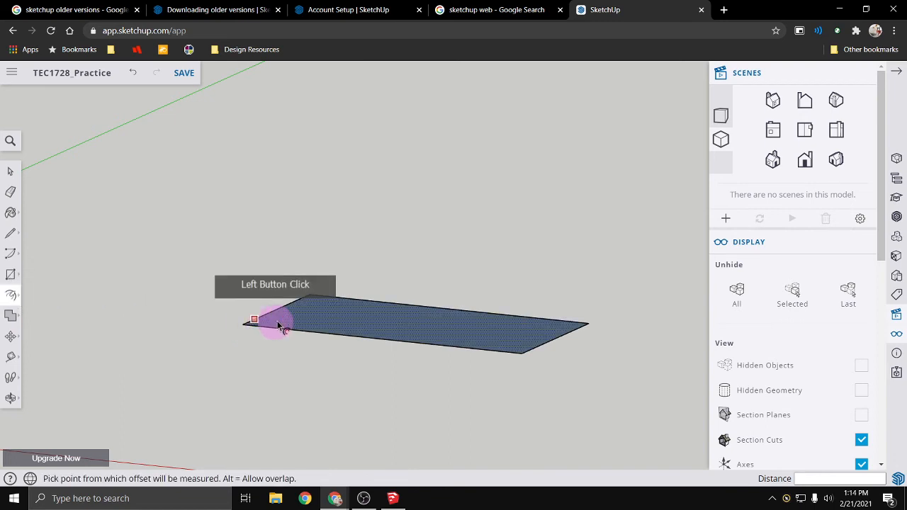
scroll(282, 328, "up", 3)
left_click(295, 327)
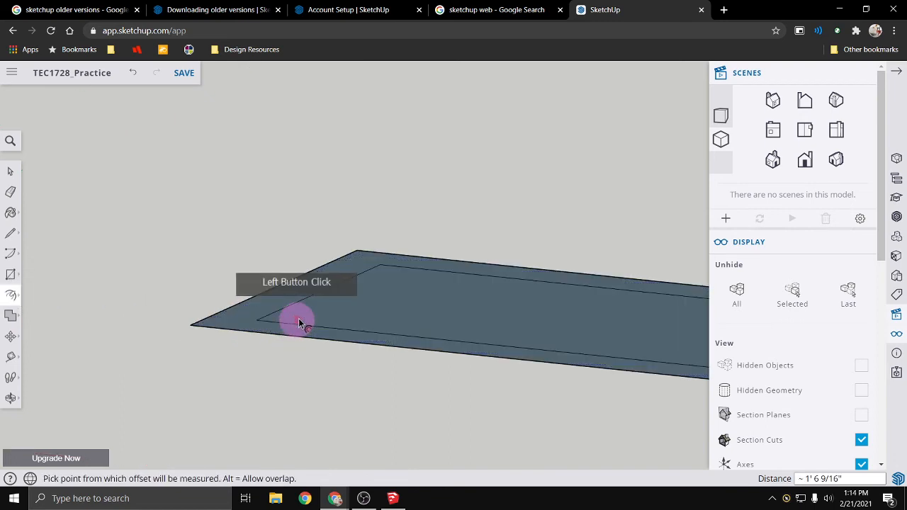
- Undo the inward offset of the rectangle's edges
left_click(299, 324)
scroll(370, 324, "down", 1)
scroll(372, 321, "down", 2)
middle_click_drag(542, 357, 442, 442)
key("ctrl+z")
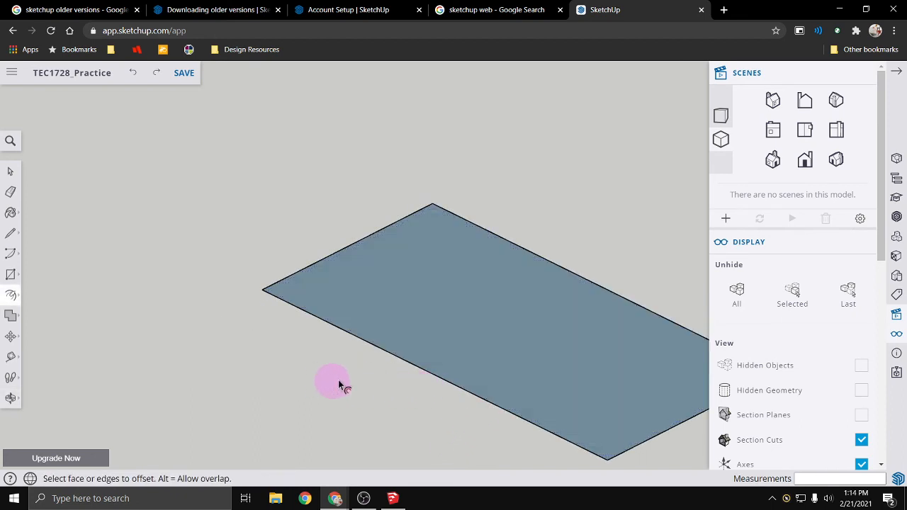
- Offset the rectangle's edges inward by 7.25"
middle_click_drag(404, 376, 253, 348, "shift")
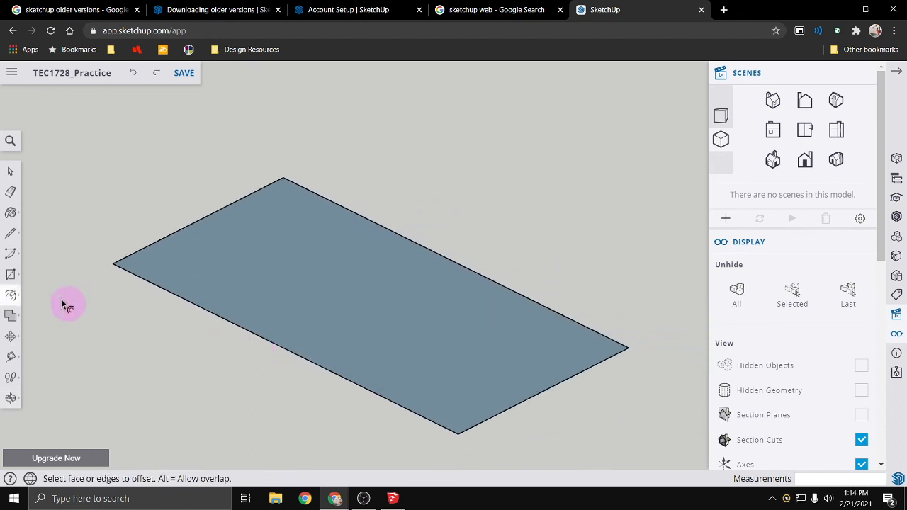
left_click(17, 298)
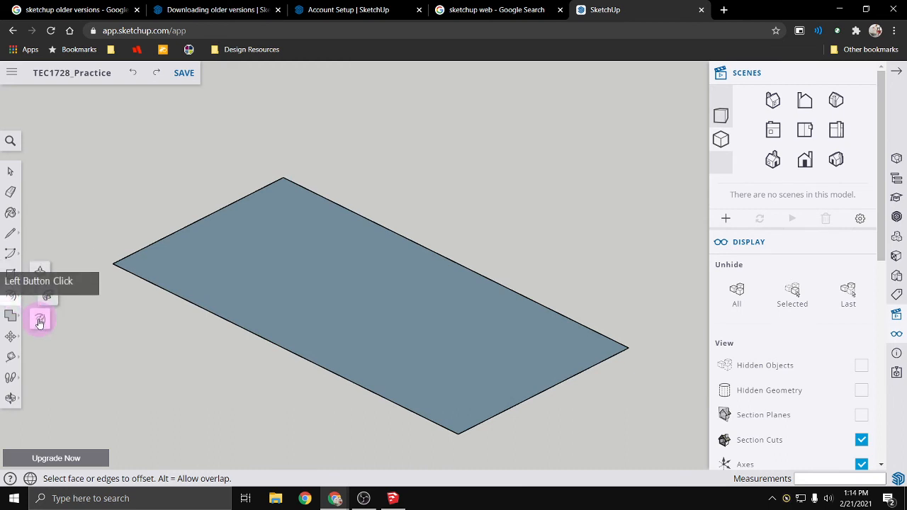
left_click(168, 296)
left_click(177, 293)
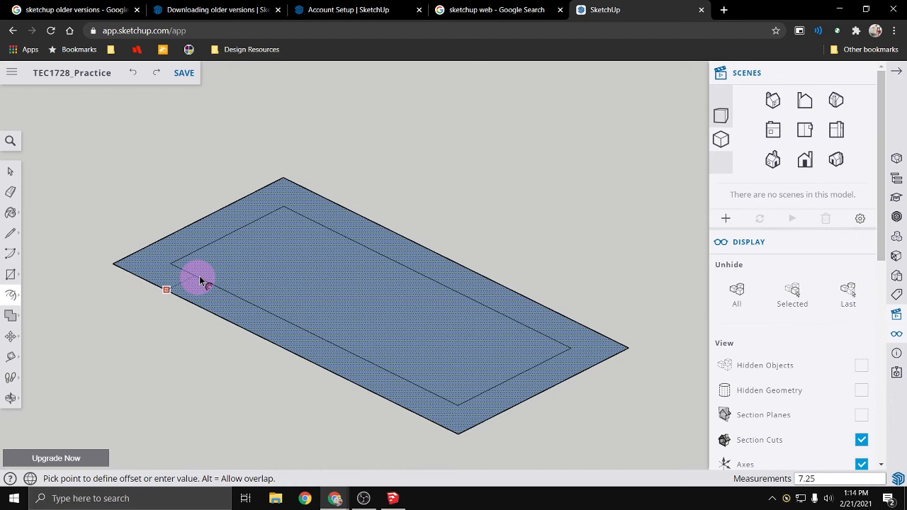
left_click(201, 282)
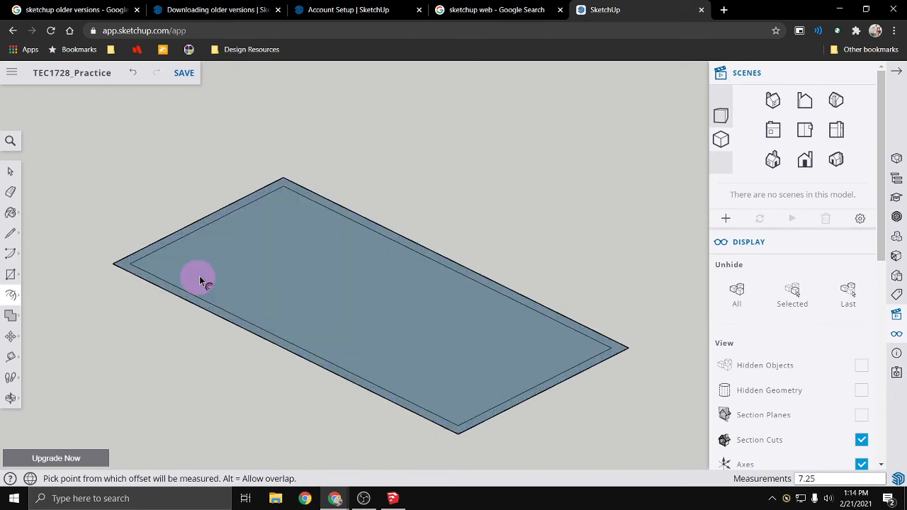
- Push/Pull the narrow border face between the two outlines upward to form the walls
left_click(20, 301)
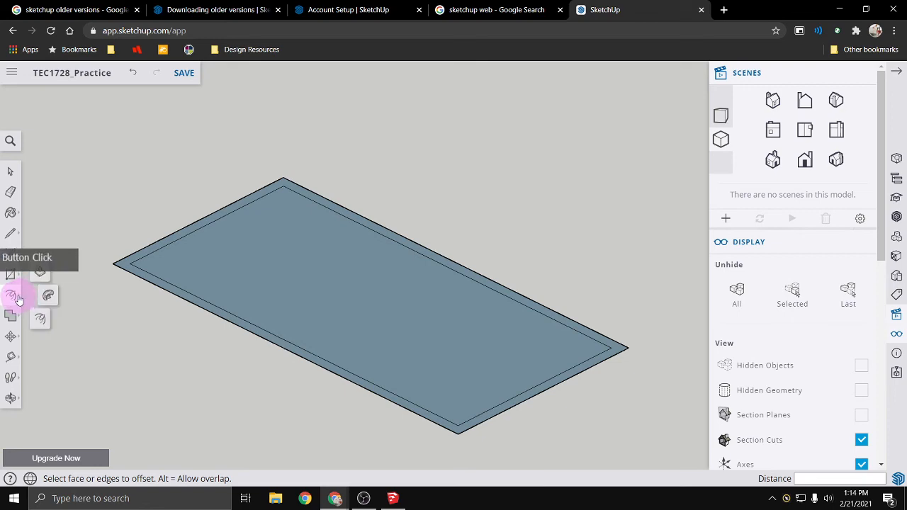
left_click(40, 275)
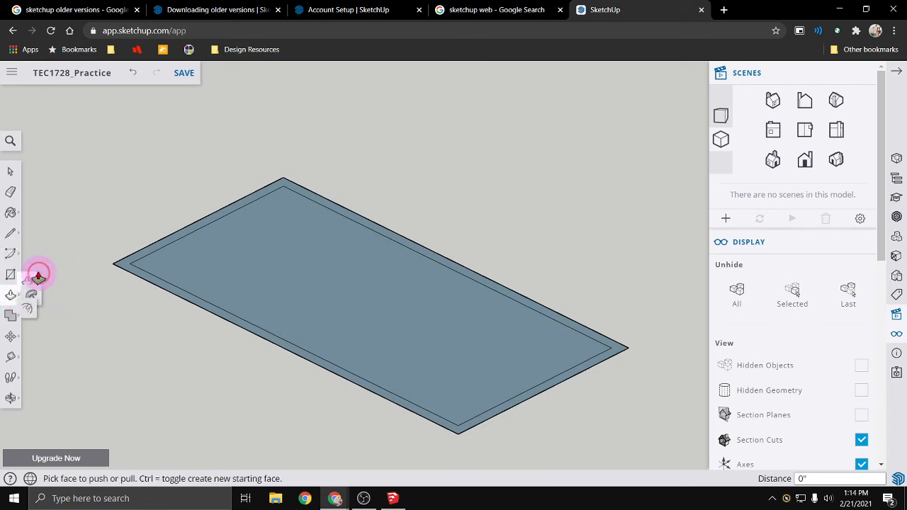
left_click(127, 274)
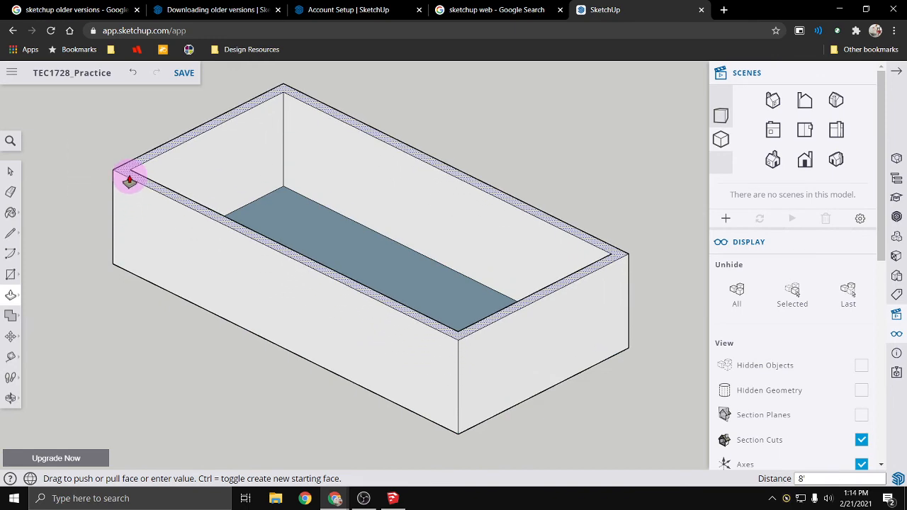
key("Return")
key("space")
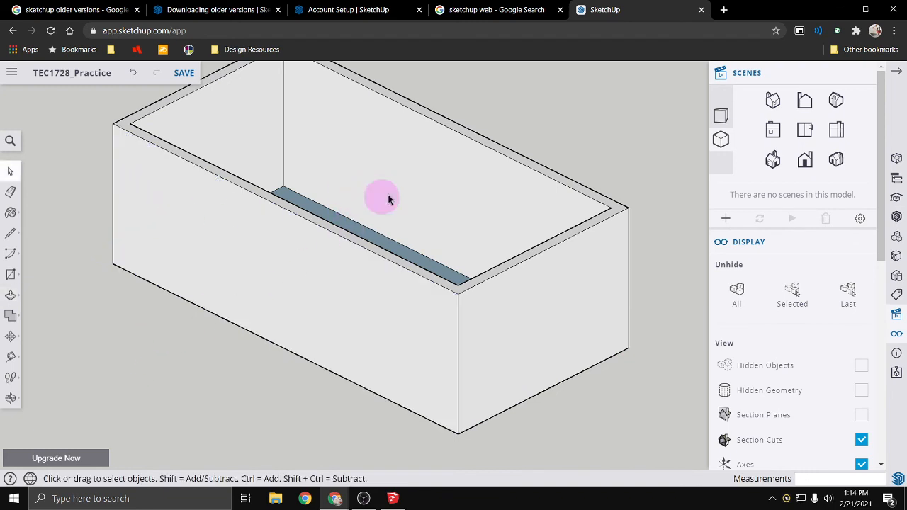
- Delete the floor face enclosed by the walls
middle_click_drag(299, 268, 367, 252)
left_click(375, 248)
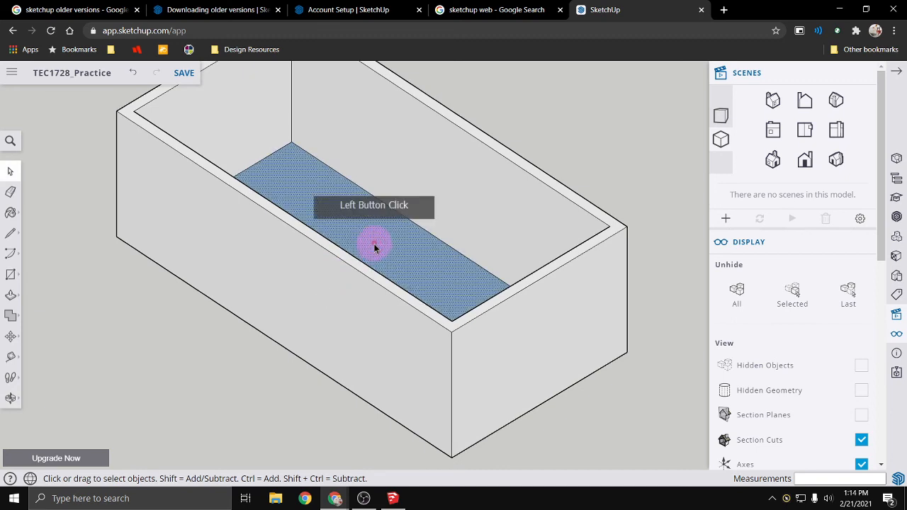
key("Delete")
- Select all the wall geometry and make it a group
scroll(236, 346, "down", 4)
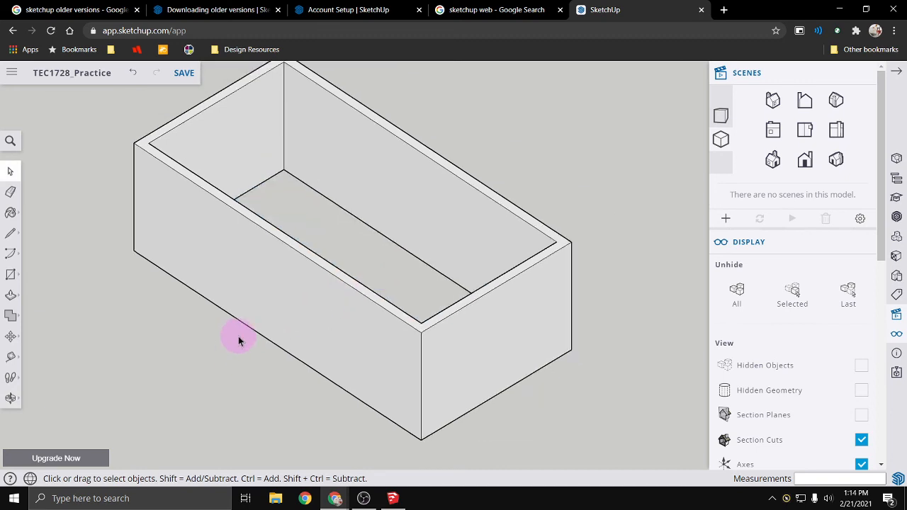
left_click_drag(119, 103, 543, 438)
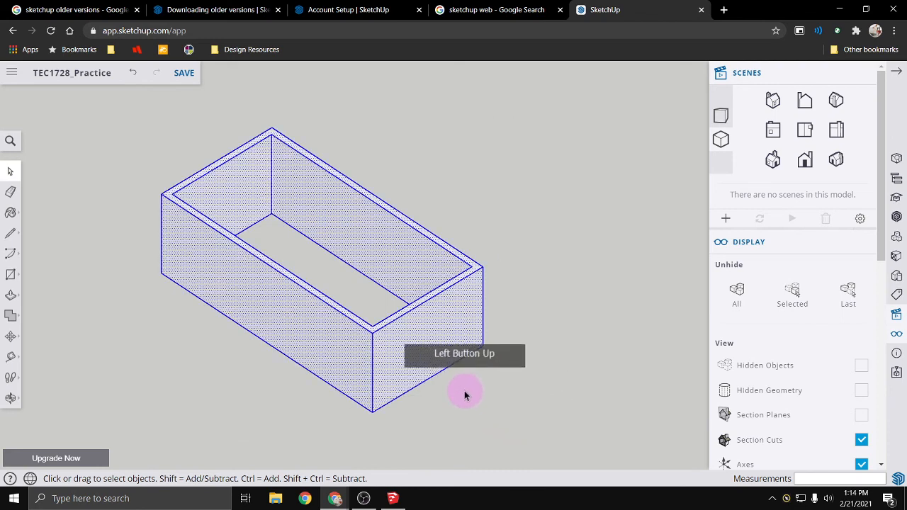
right_click(422, 365)
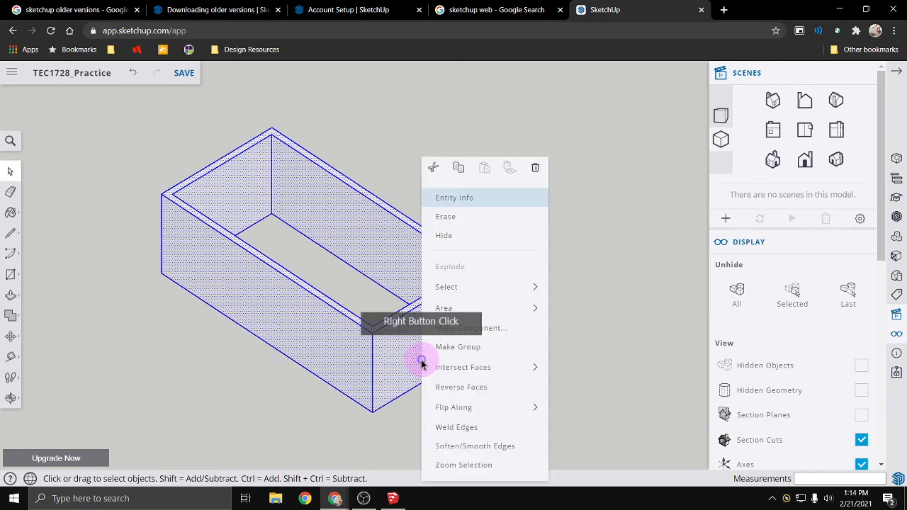
left_click(498, 347)
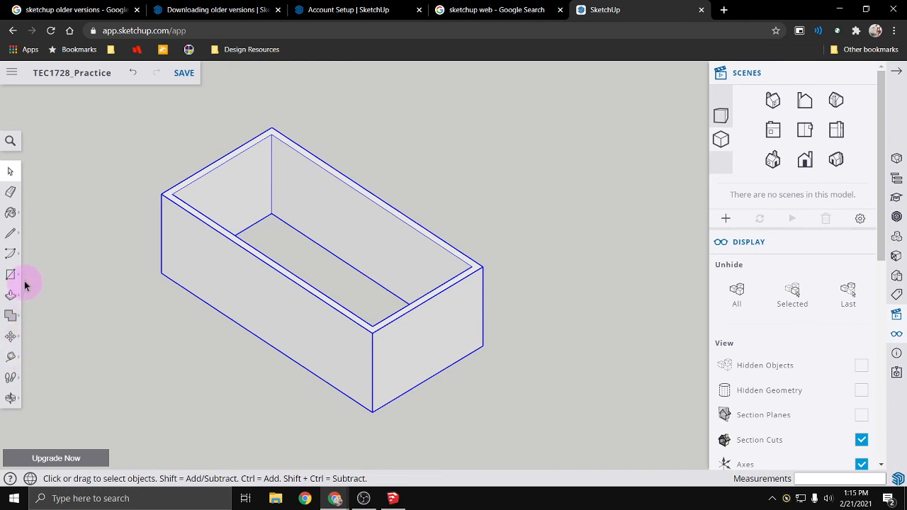
- Look through the tool groups for Paint, Line, Arc, Rectangle, Push/Pull, solid tools, Move, Tape Measure and Orbit
left_click(19, 217)
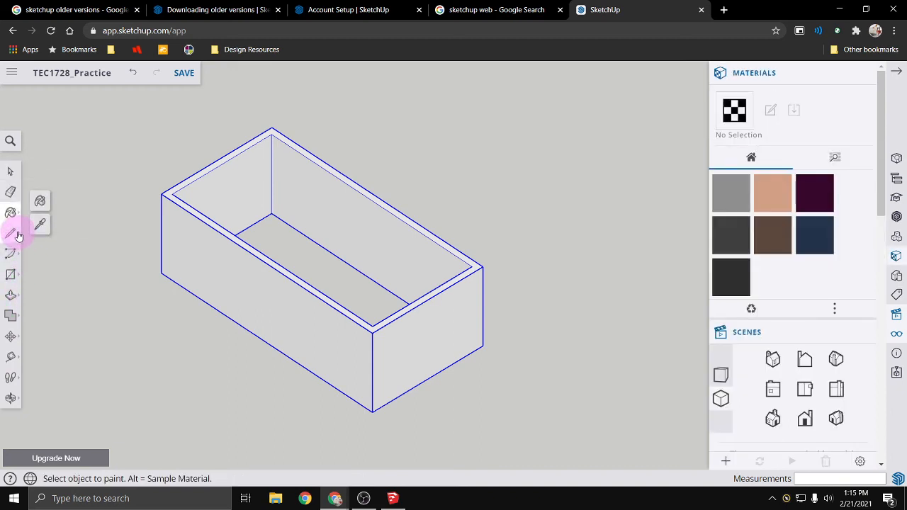
left_click(20, 236)
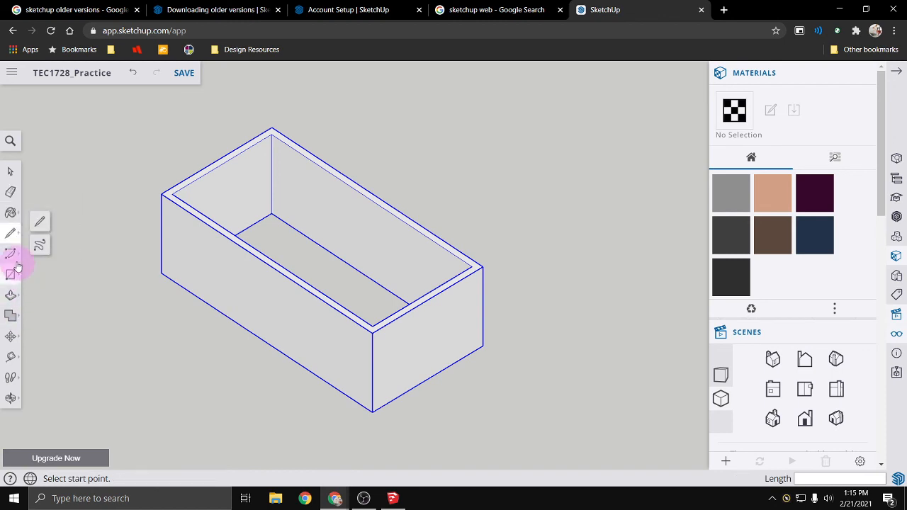
left_click(16, 254)
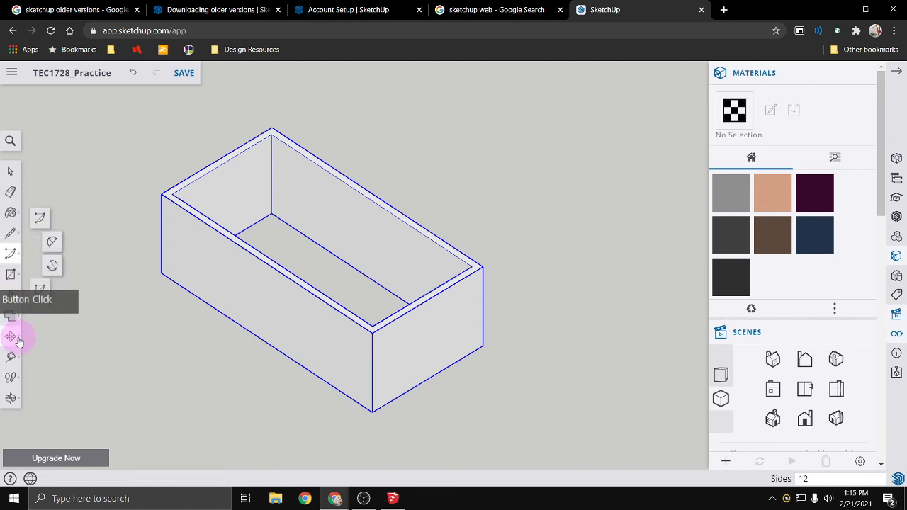
left_click(17, 276)
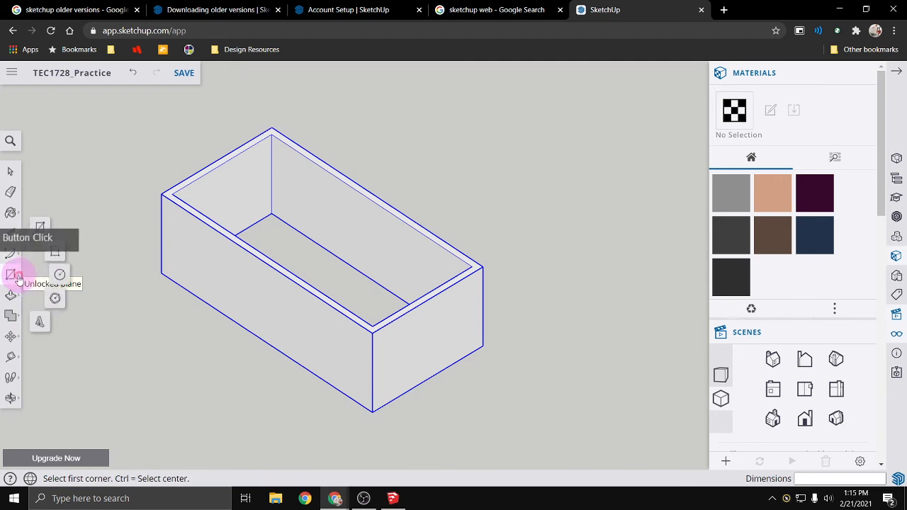
left_click(36, 232)
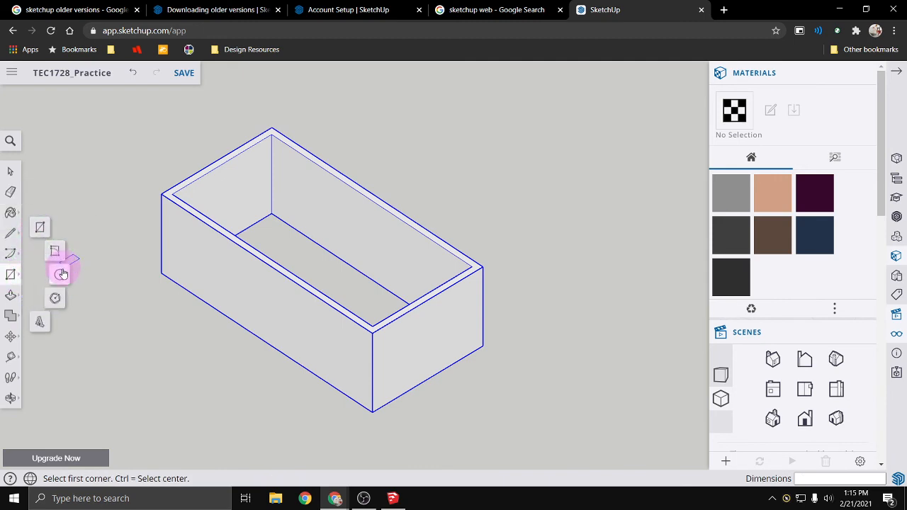
left_click(11, 295)
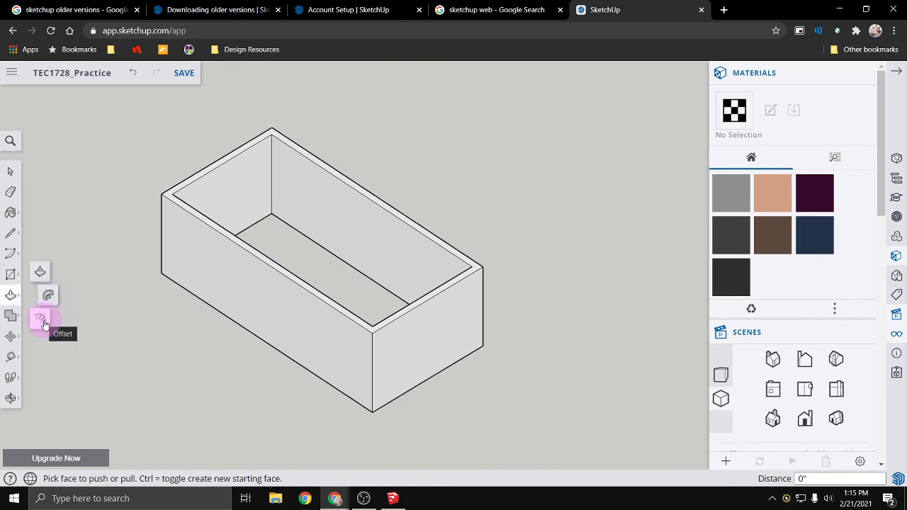
left_click(21, 326)
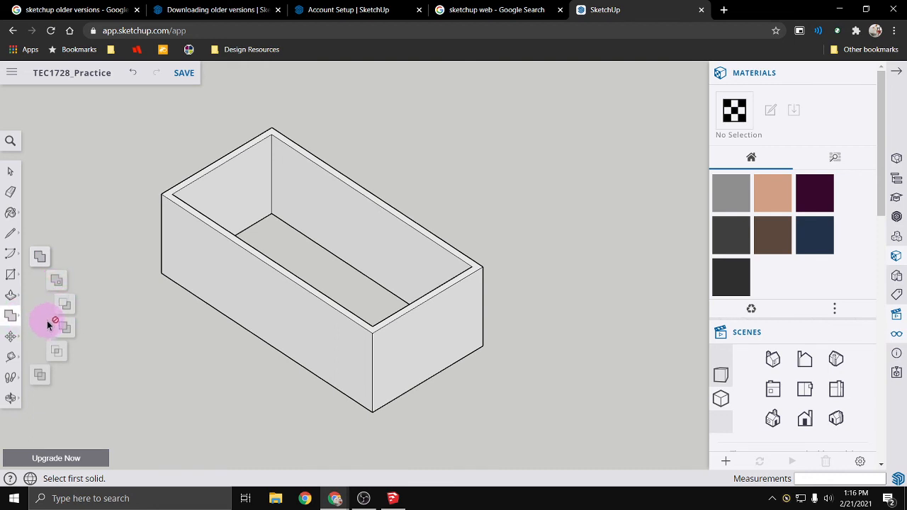
left_click(12, 336)
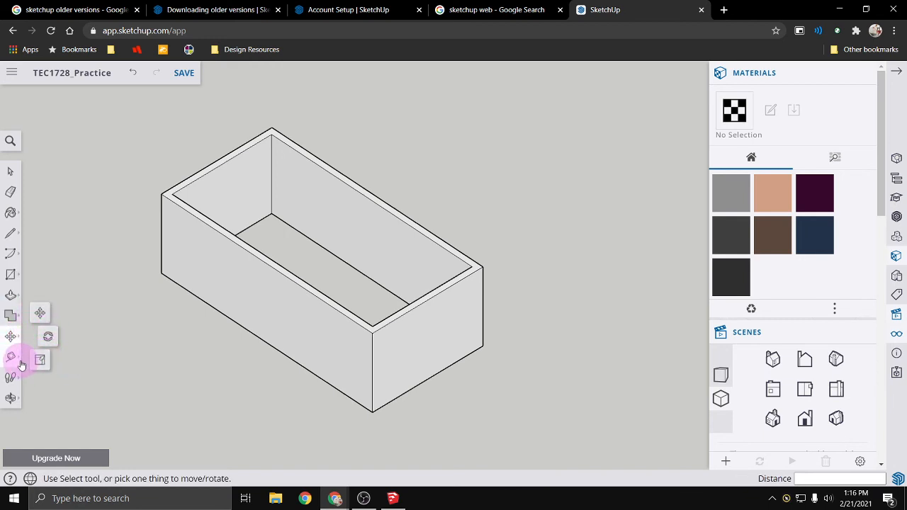
left_click(20, 362)
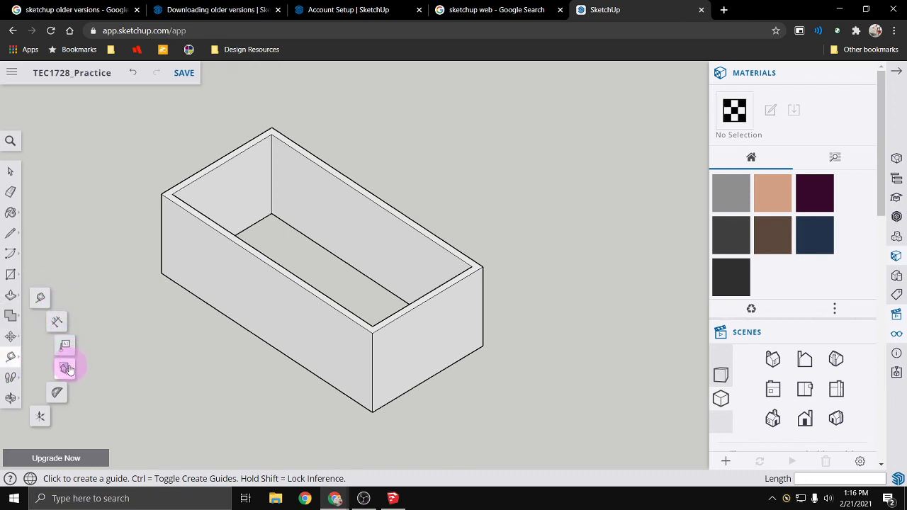
left_click(17, 401)
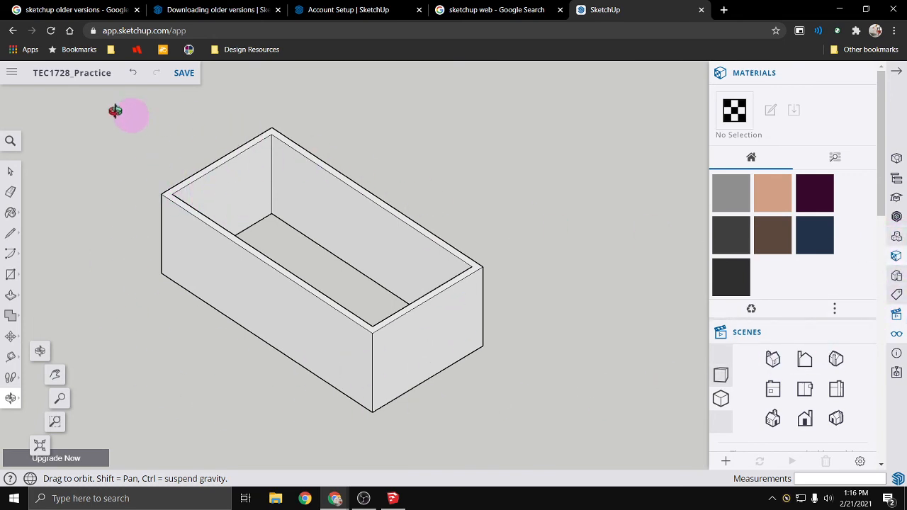
- Review the file commands and the Entity Info, Styles, Tags, Display and Model Info settings, and collapse the settings display
left_click(11, 77)
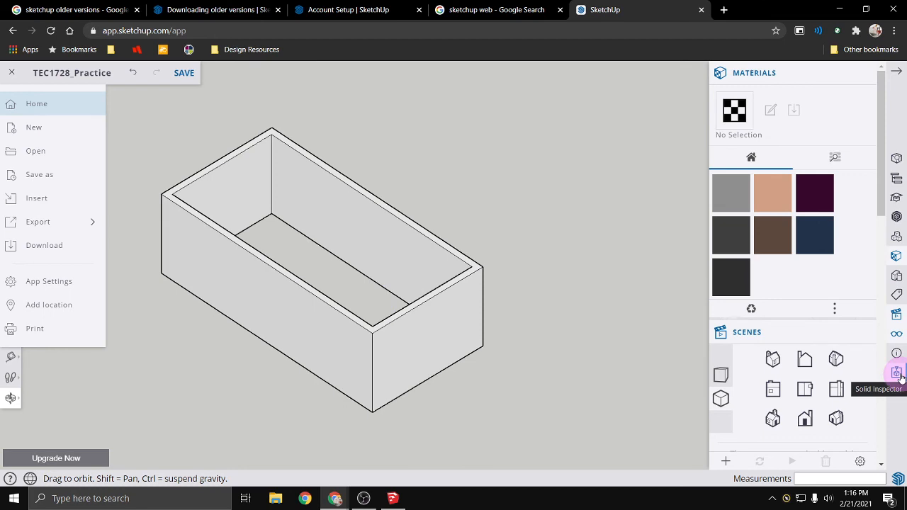
left_click(897, 157)
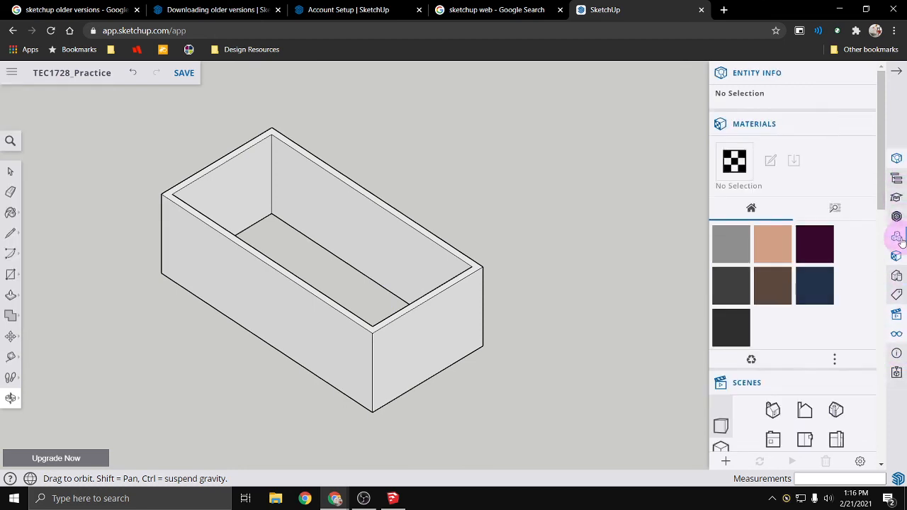
left_click(897, 277)
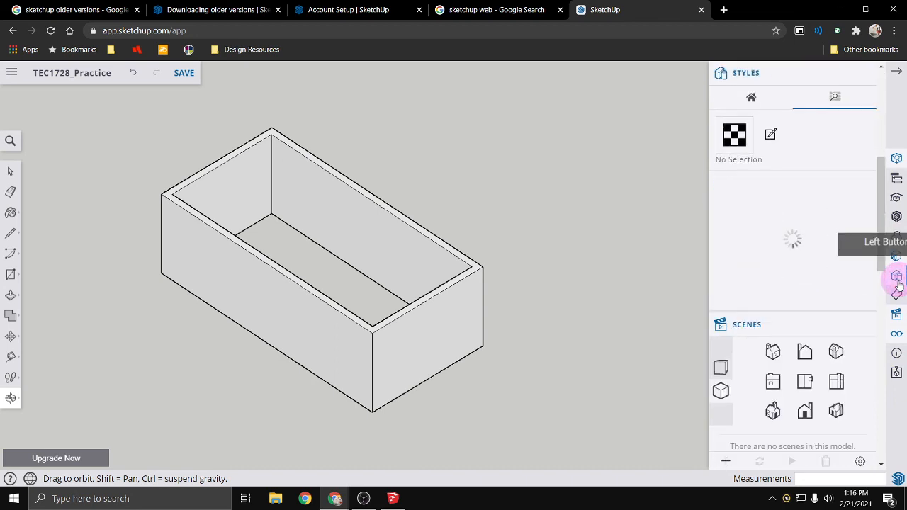
left_click(897, 296)
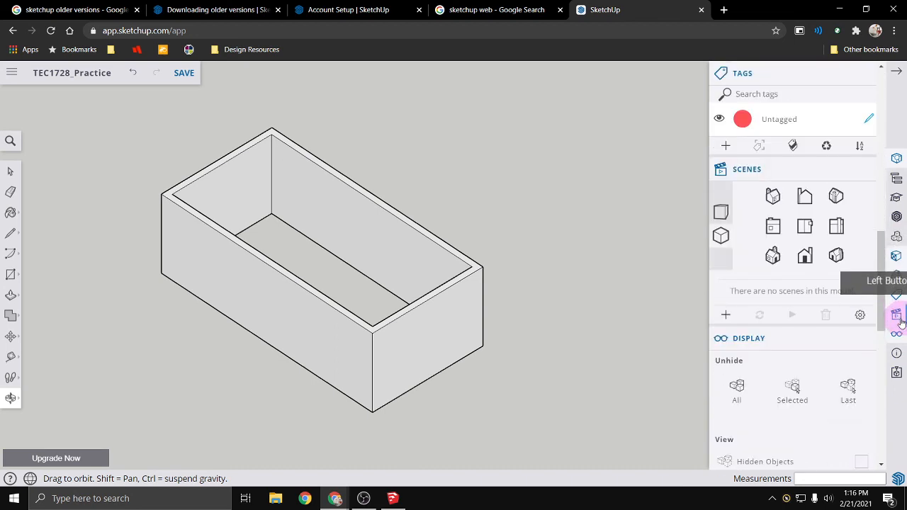
left_click(897, 334)
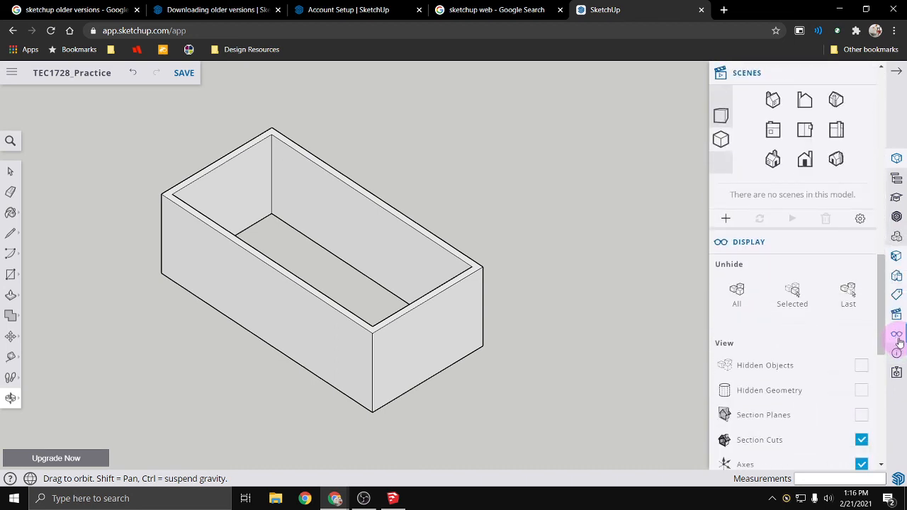
left_click(896, 353)
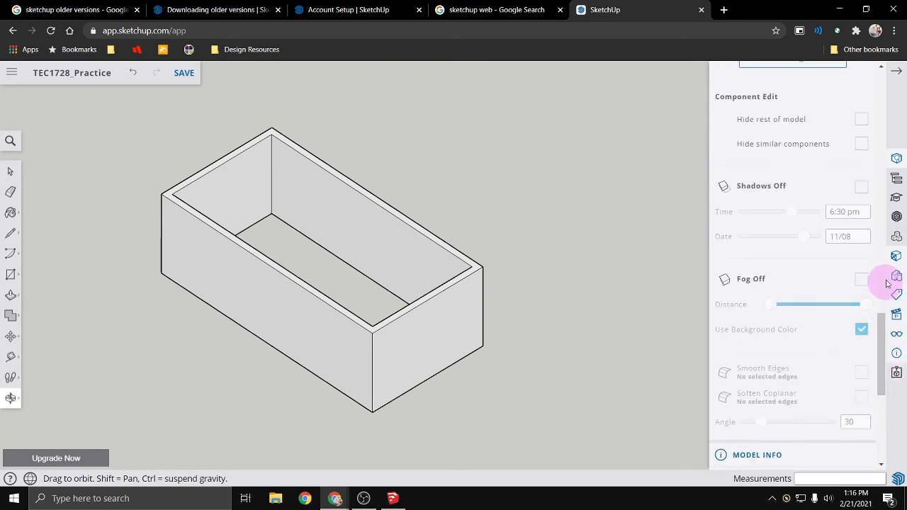
left_click(897, 162)
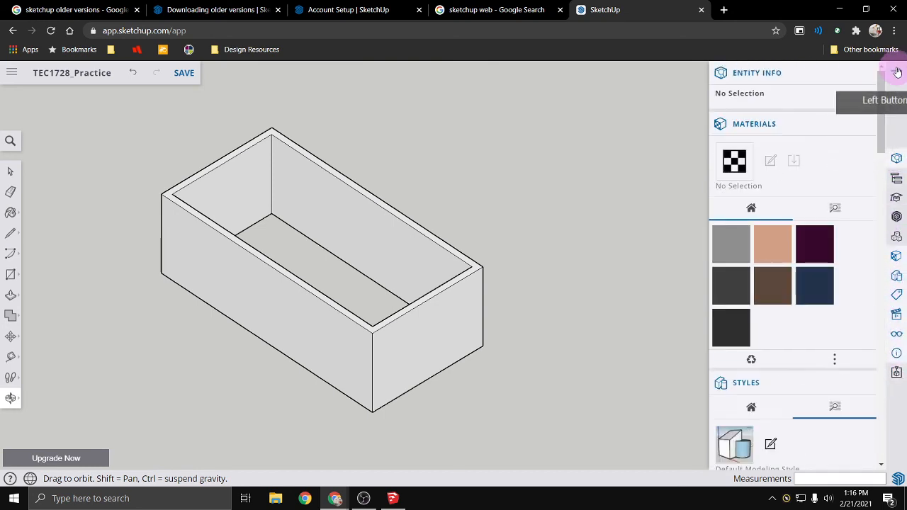
left_click(896, 72)
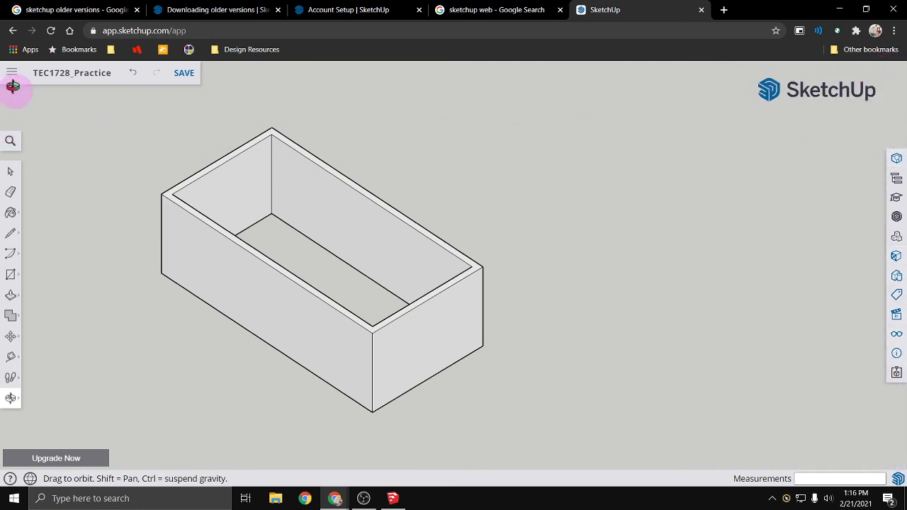
- Show the model's file and export options and save the model
left_click(11, 72)
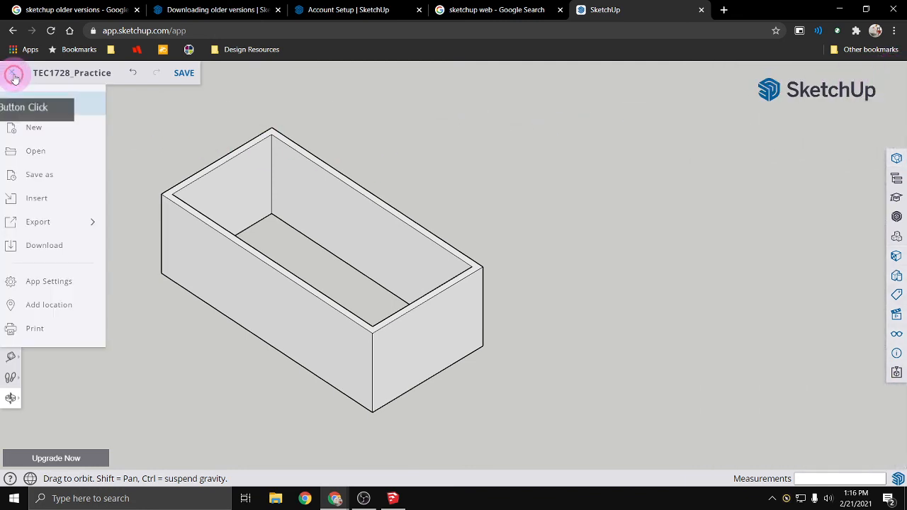
left_click(81, 224)
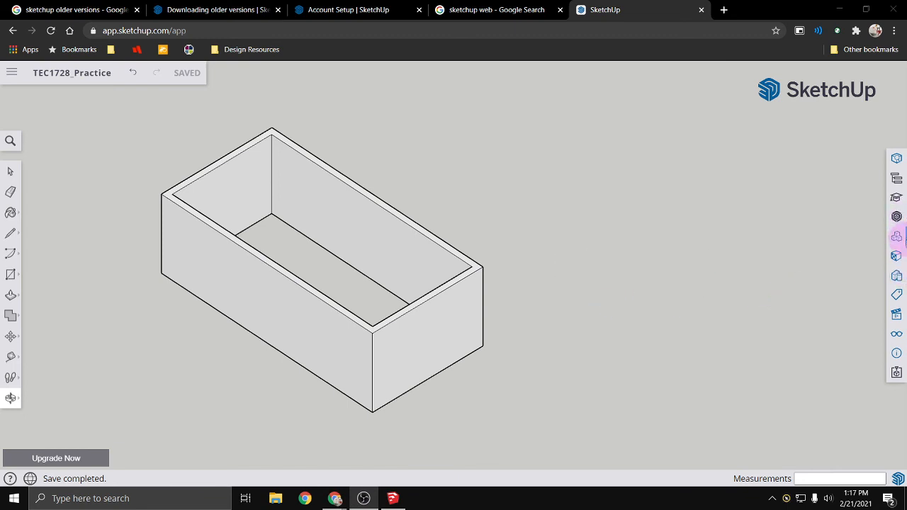
- Search the 3D Warehouse components for "door", look through the product results, and close the warehouse without inserting a model
left_click(898, 241)
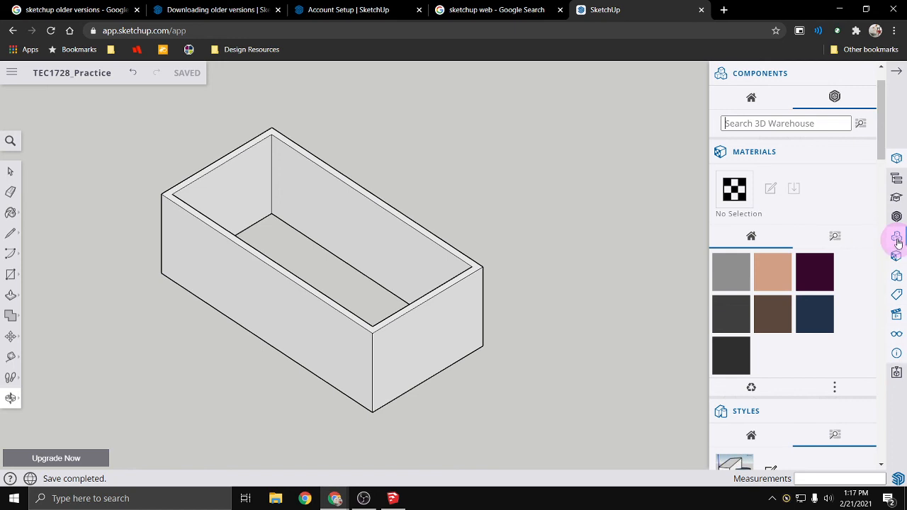
left_click(783, 126)
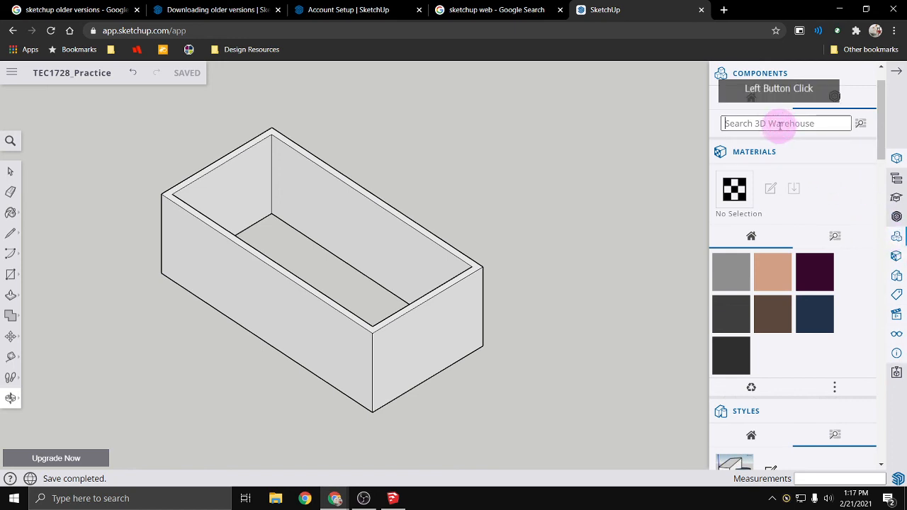
type("chair")
key("Return")
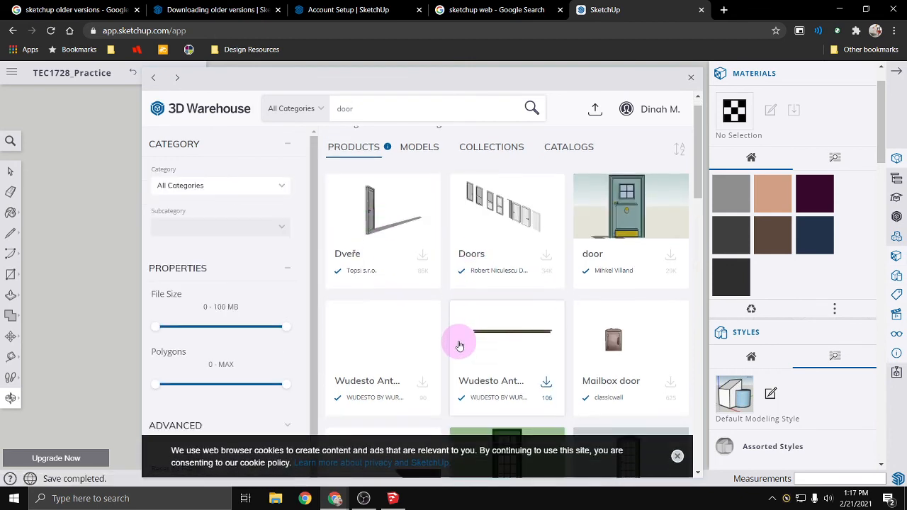
scroll(461, 345, "down", 1)
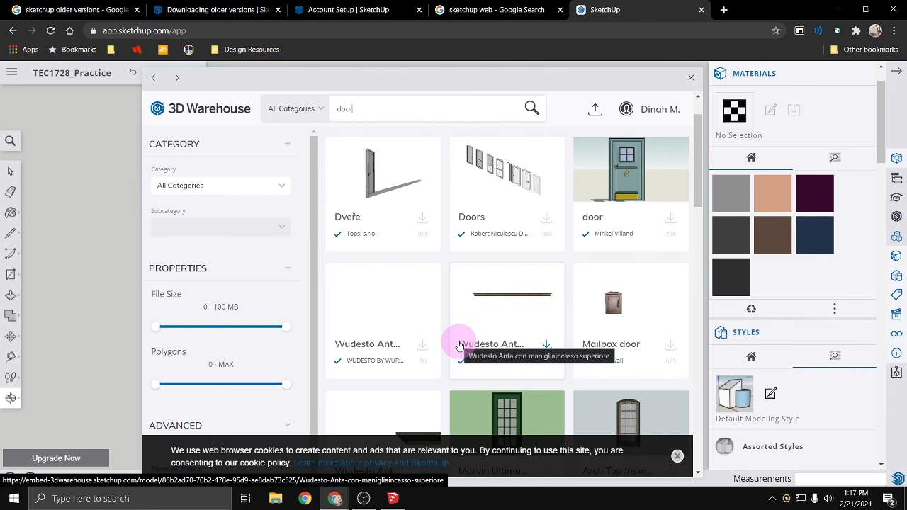
scroll(489, 308, "down", 1)
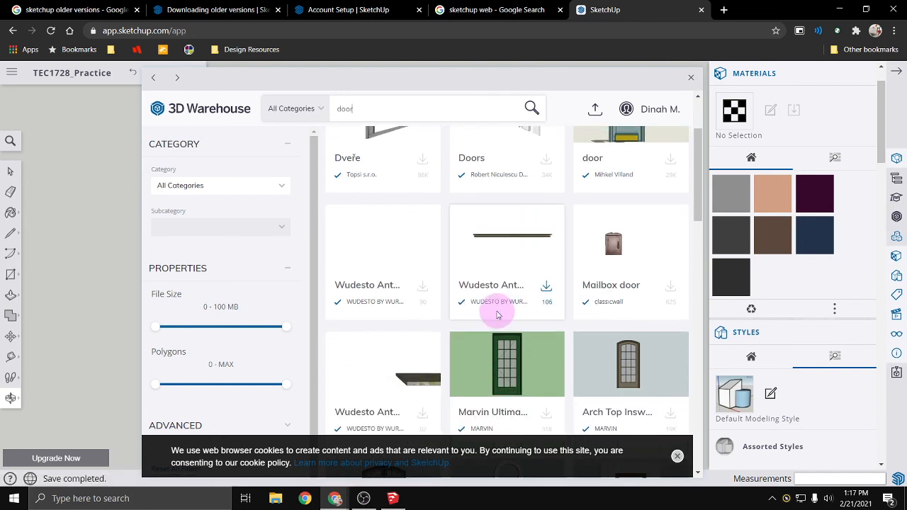
scroll(546, 299, "down", 3)
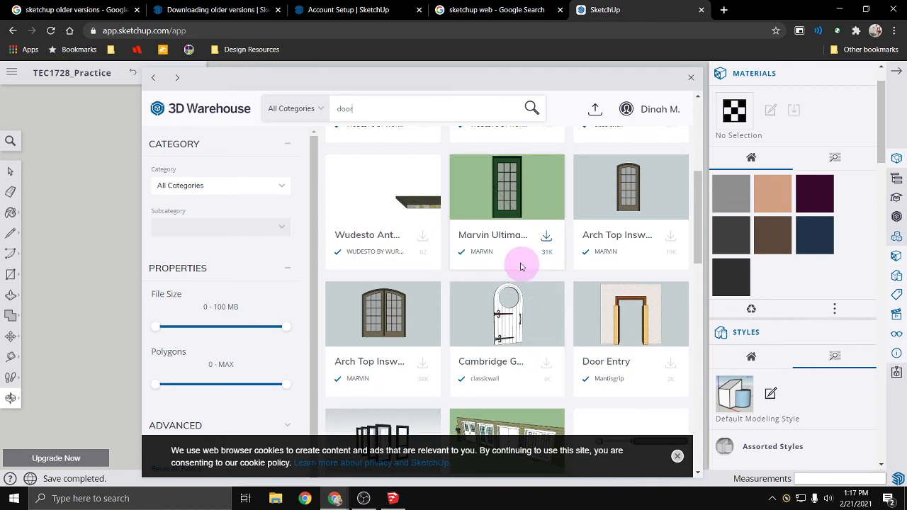
scroll(539, 331, "down", 1)
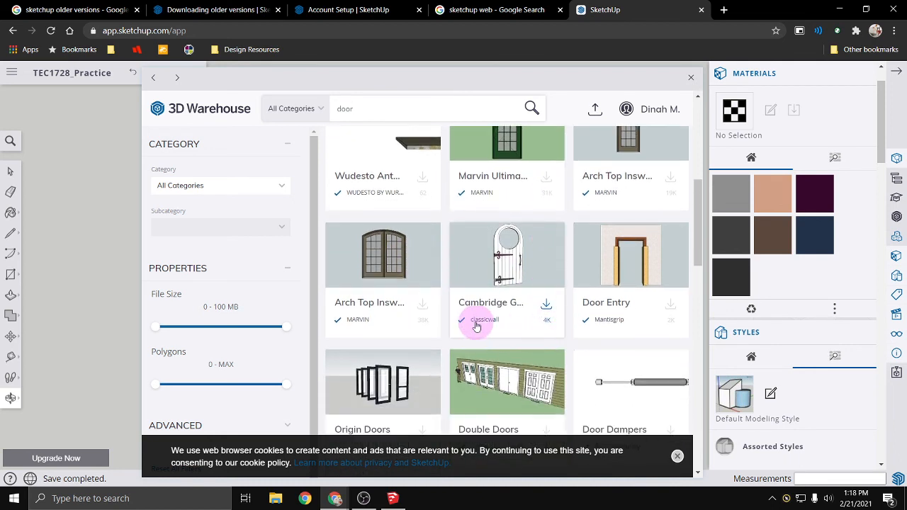
scroll(476, 326, "down", 2)
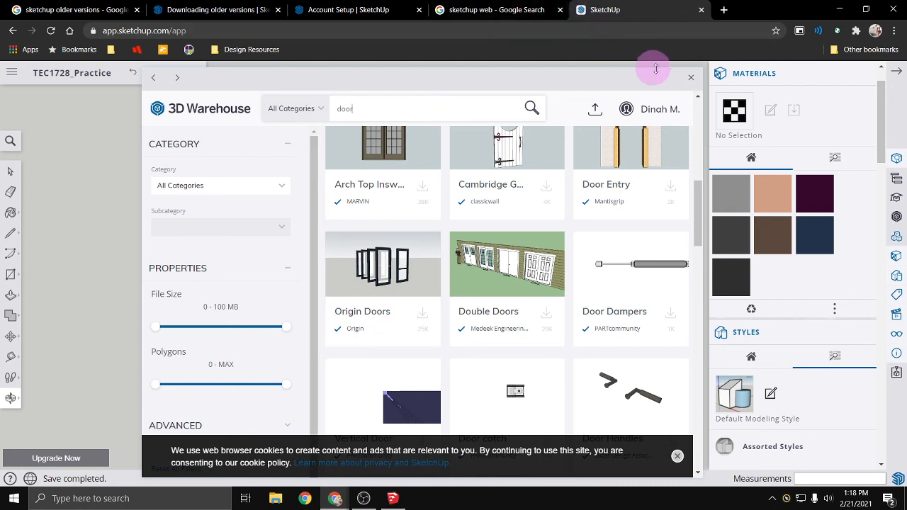
left_click(691, 78)
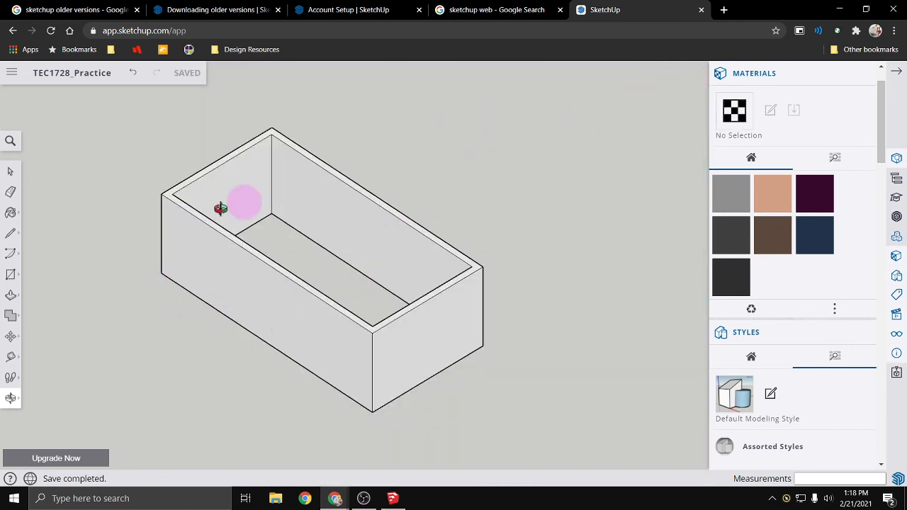
- Review the .skp version choices for downloading the model, select 2017, and cancel without downloading
left_click_drag(124, 253, 178, 215)
left_click(190, 135)
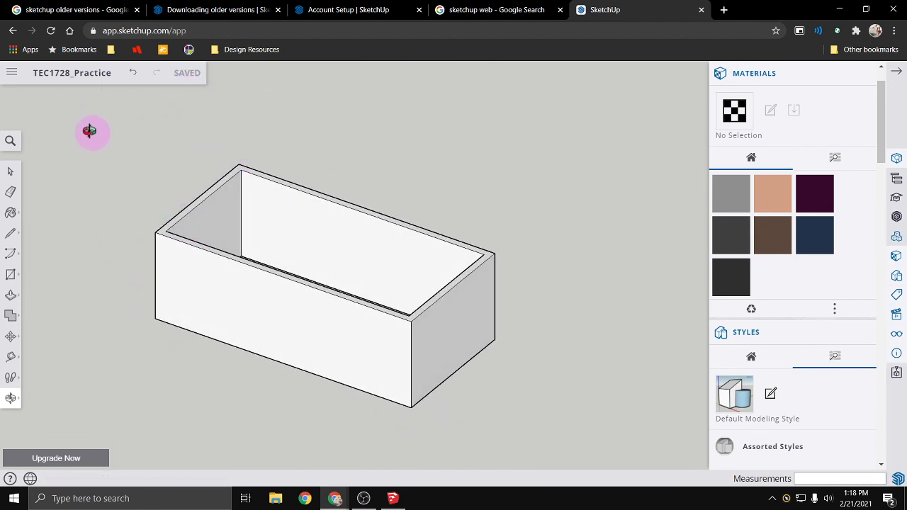
left_click(14, 75)
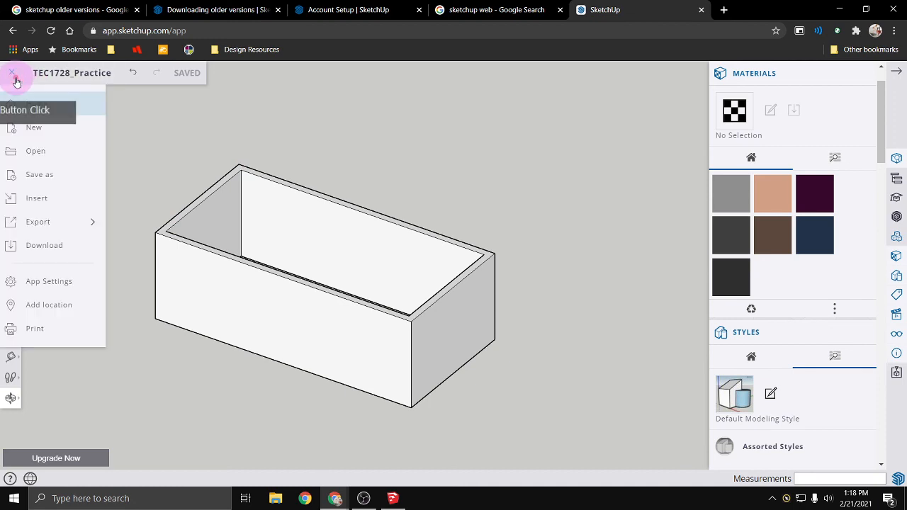
left_click(71, 249)
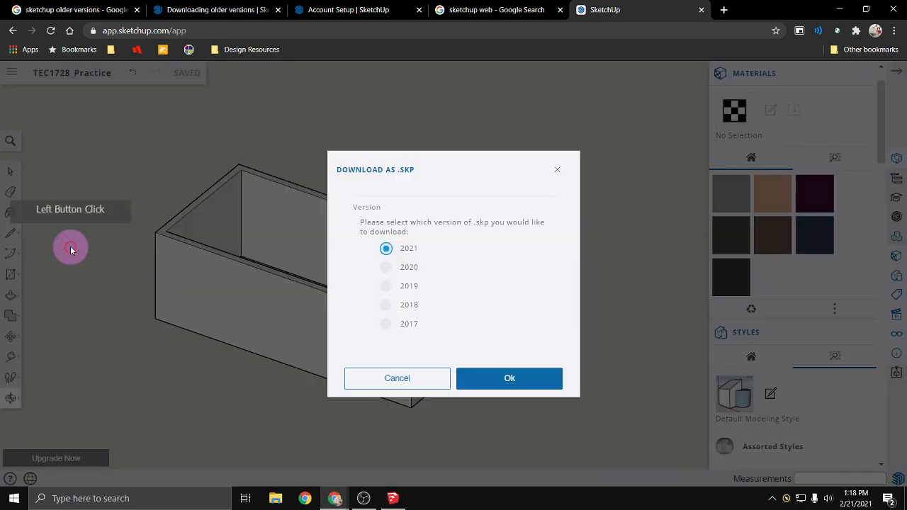
left_click(389, 326)
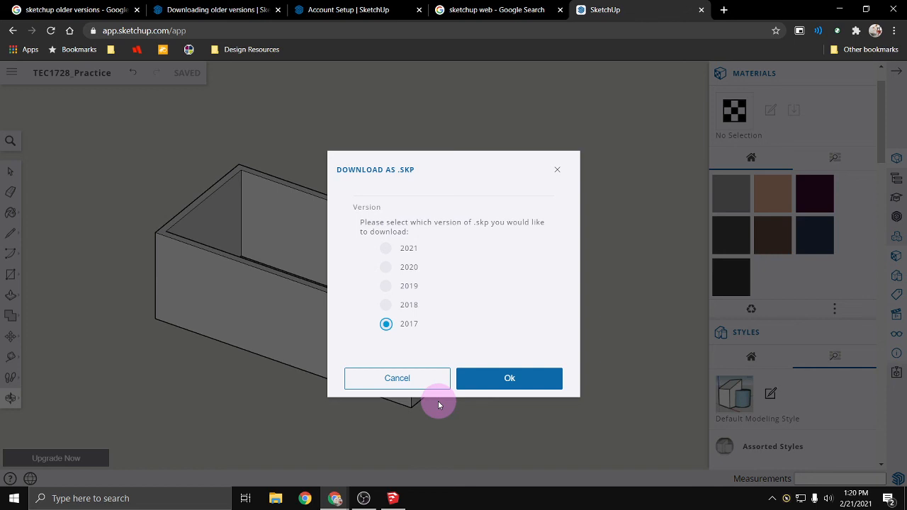
left_click(401, 382)
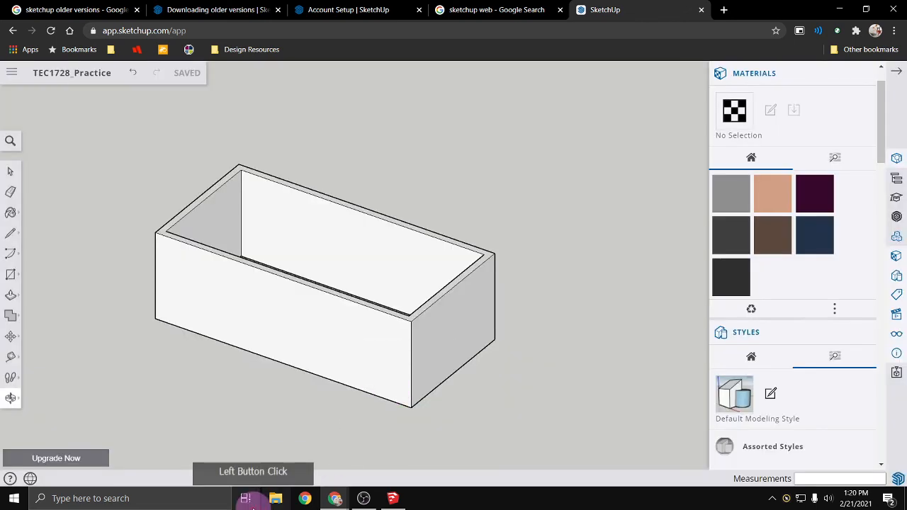
- Switch to the SketchUpPractice01 model in SketchUp Make 2017, view the building from its other side, and zoom to the model's extents
mouse_move(393, 499)
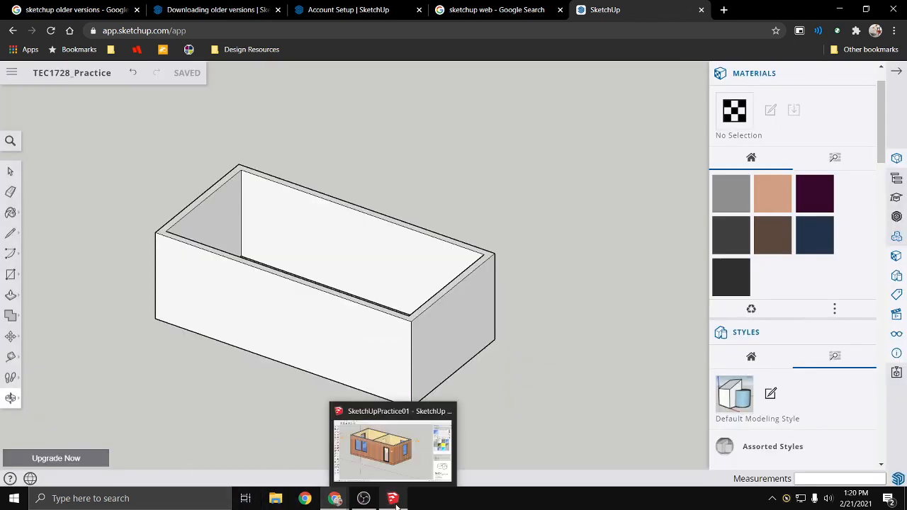
left_click(394, 468)
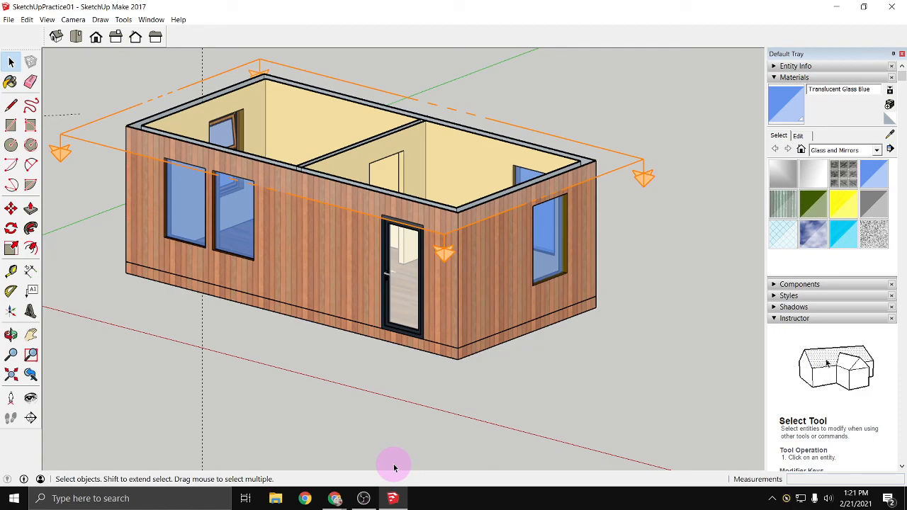
middle_click_drag(158, 345, 513, 365)
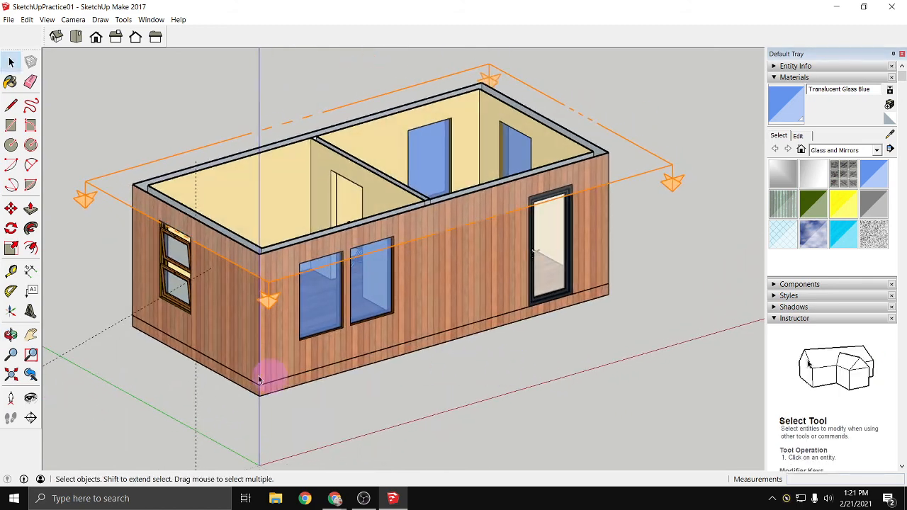
left_click(12, 377)
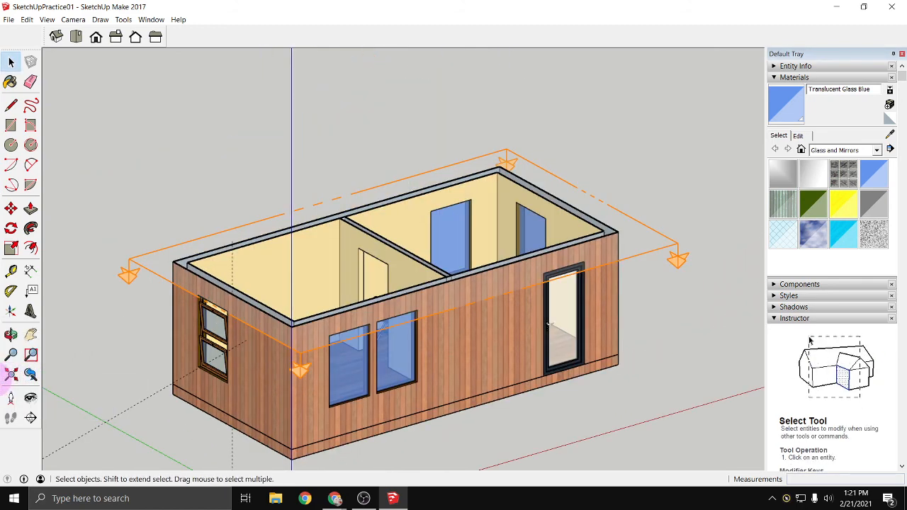